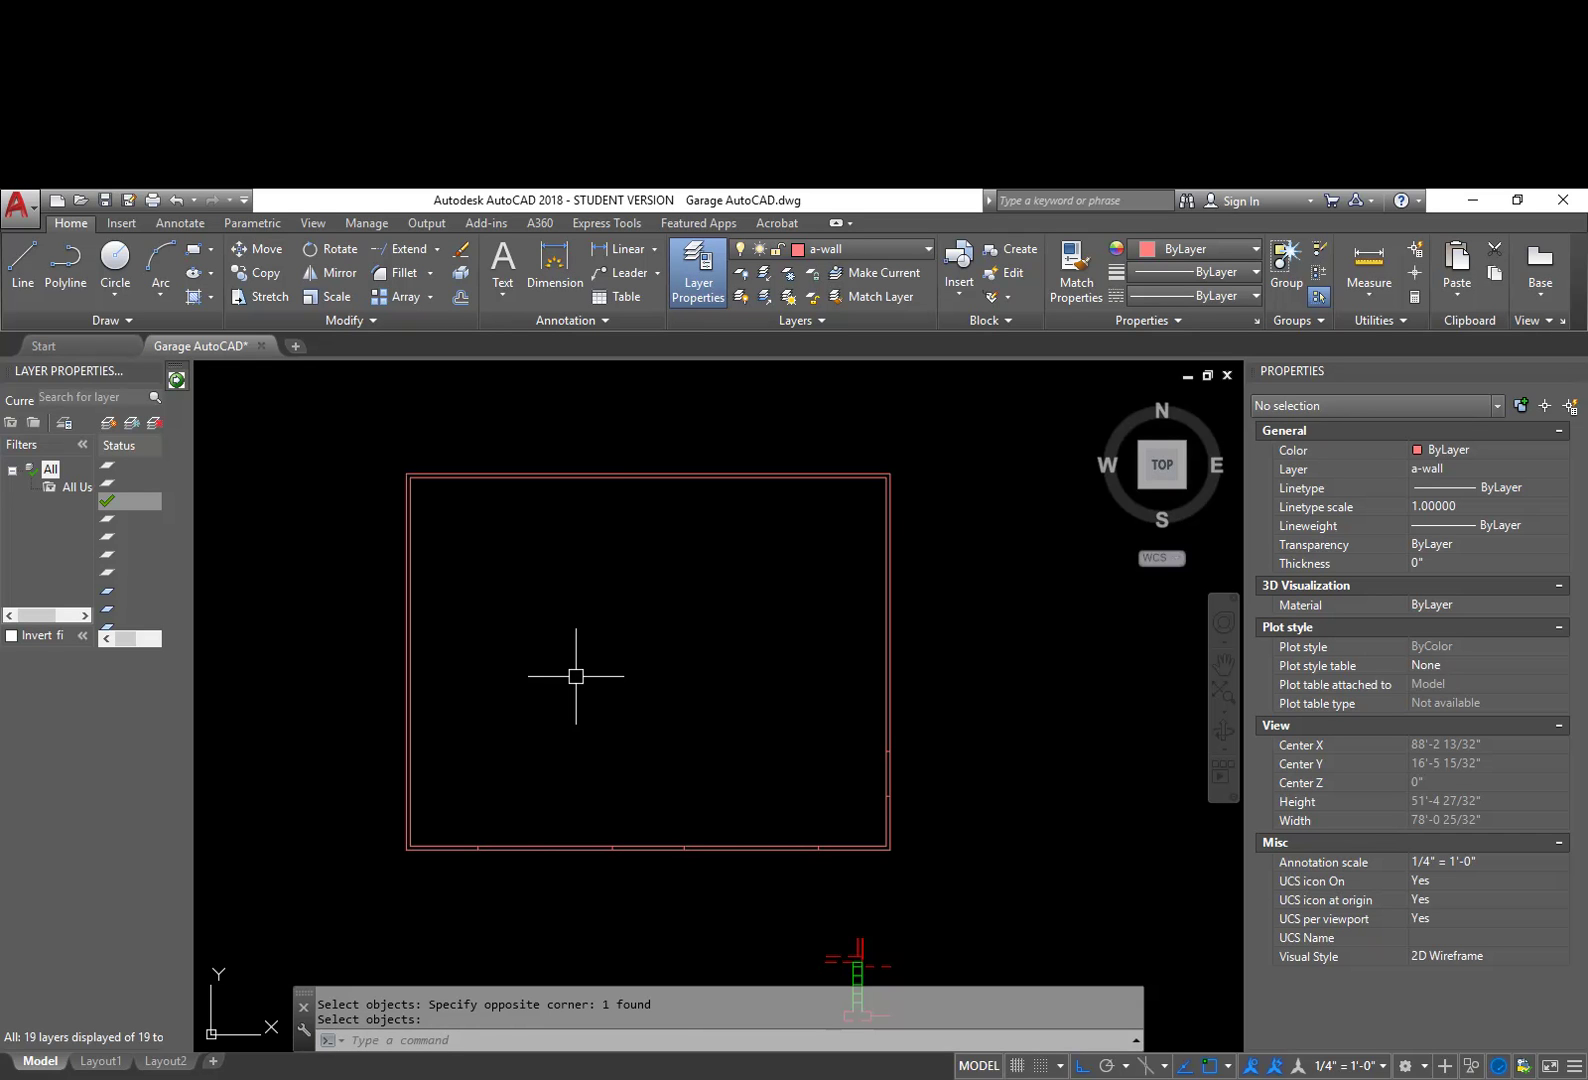
Step: Insert the WINDOW-SYMBOL 2x4 Wall block beside the garage plan with model number 3648 and rough opening 36.75"x48.75"
key("ctrl+2")
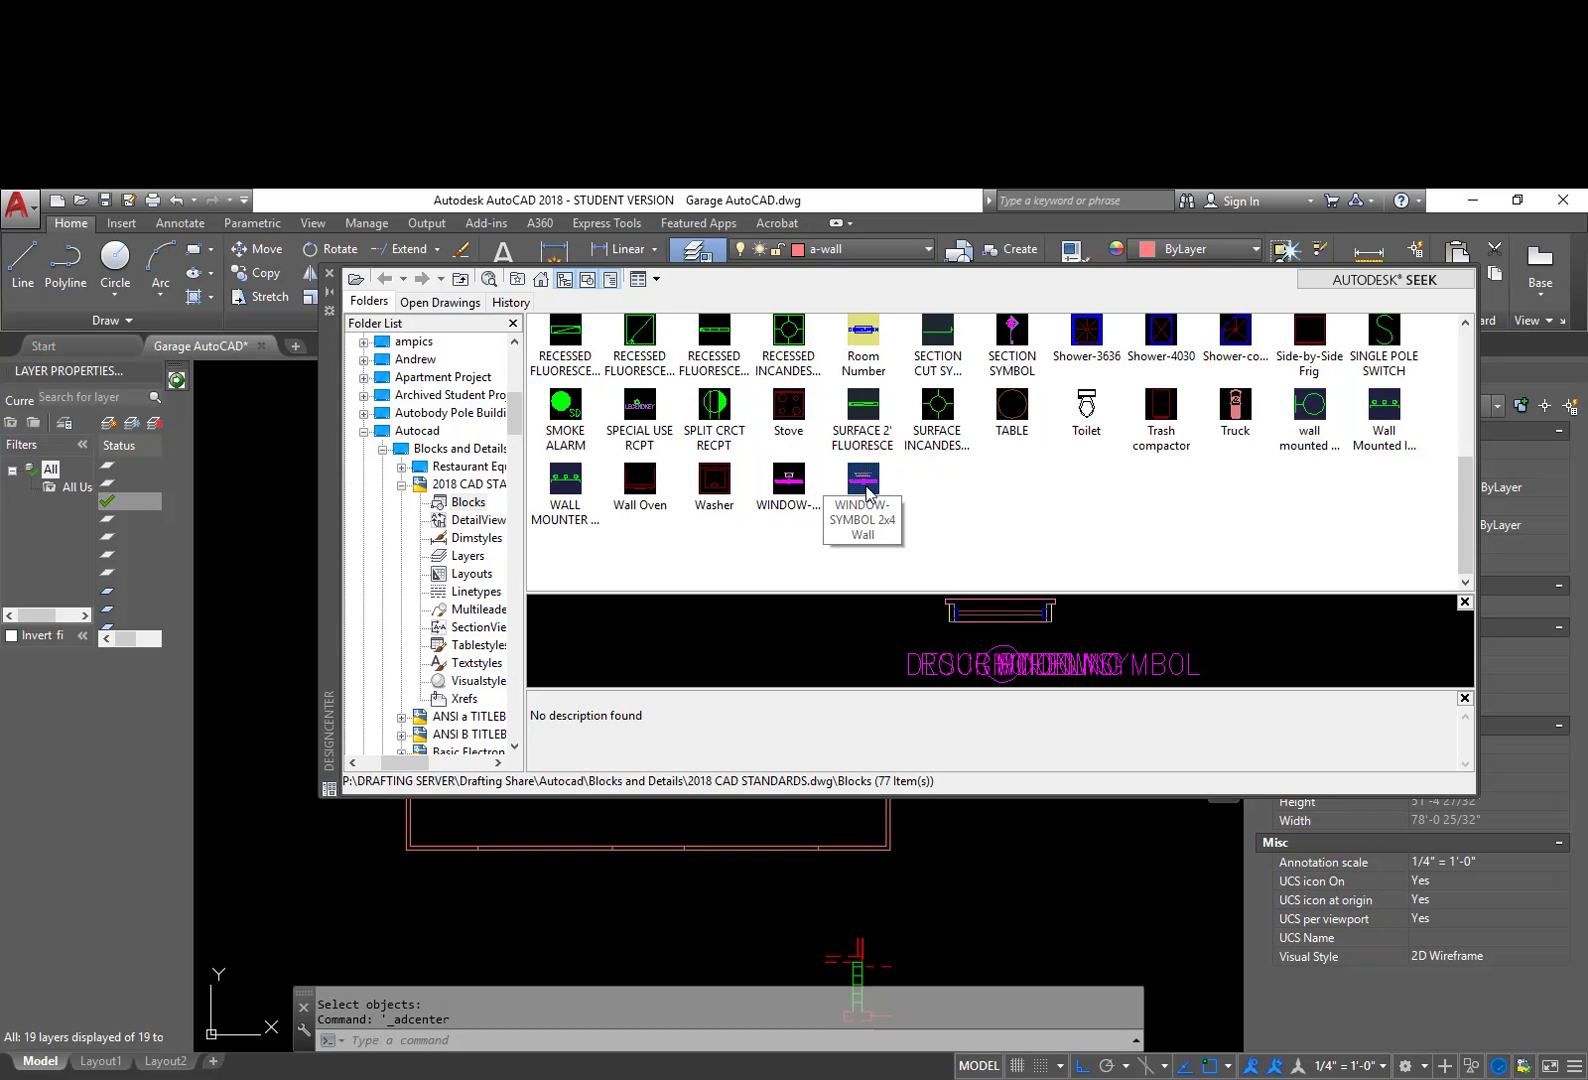
mouse_move(866, 486)
left_mouse_down()
mouse_move(854, 557)
mouse_move(722, 848)
mouse_move(856, 878)
mouse_move(998, 876)
left_mouse_up()
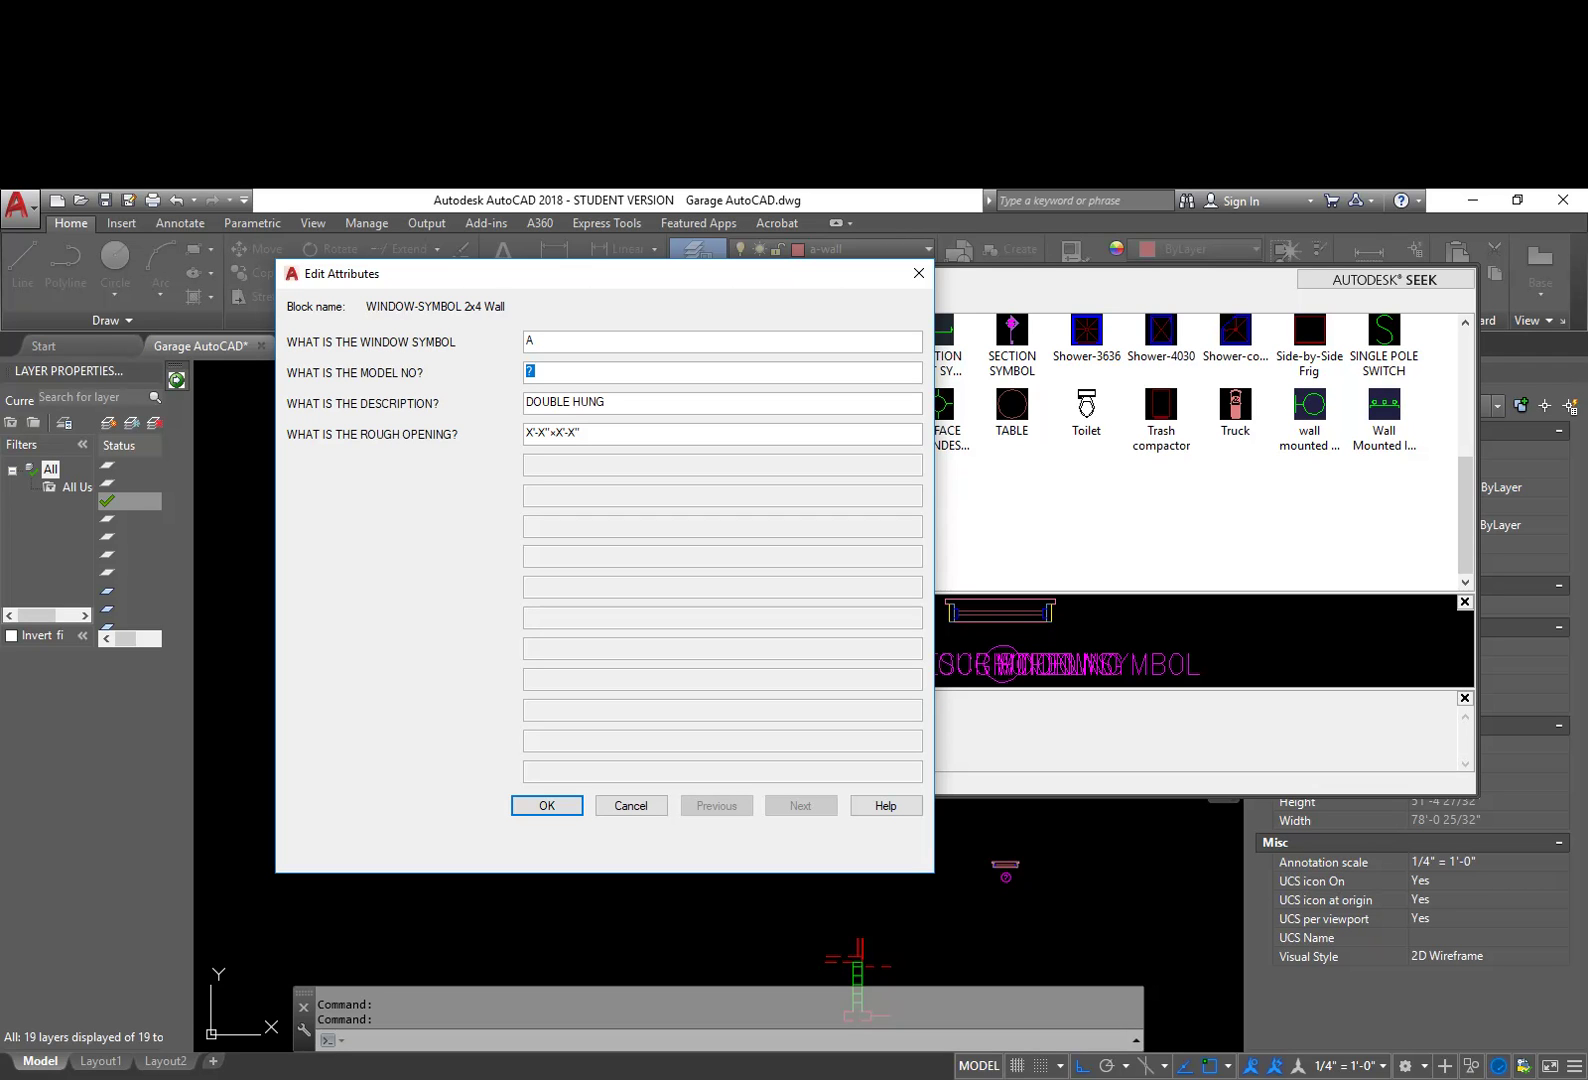
type("3648")
left_click_drag(608, 431, 515, 438)
type("75\"")
type("\"")
left_click(547, 806)
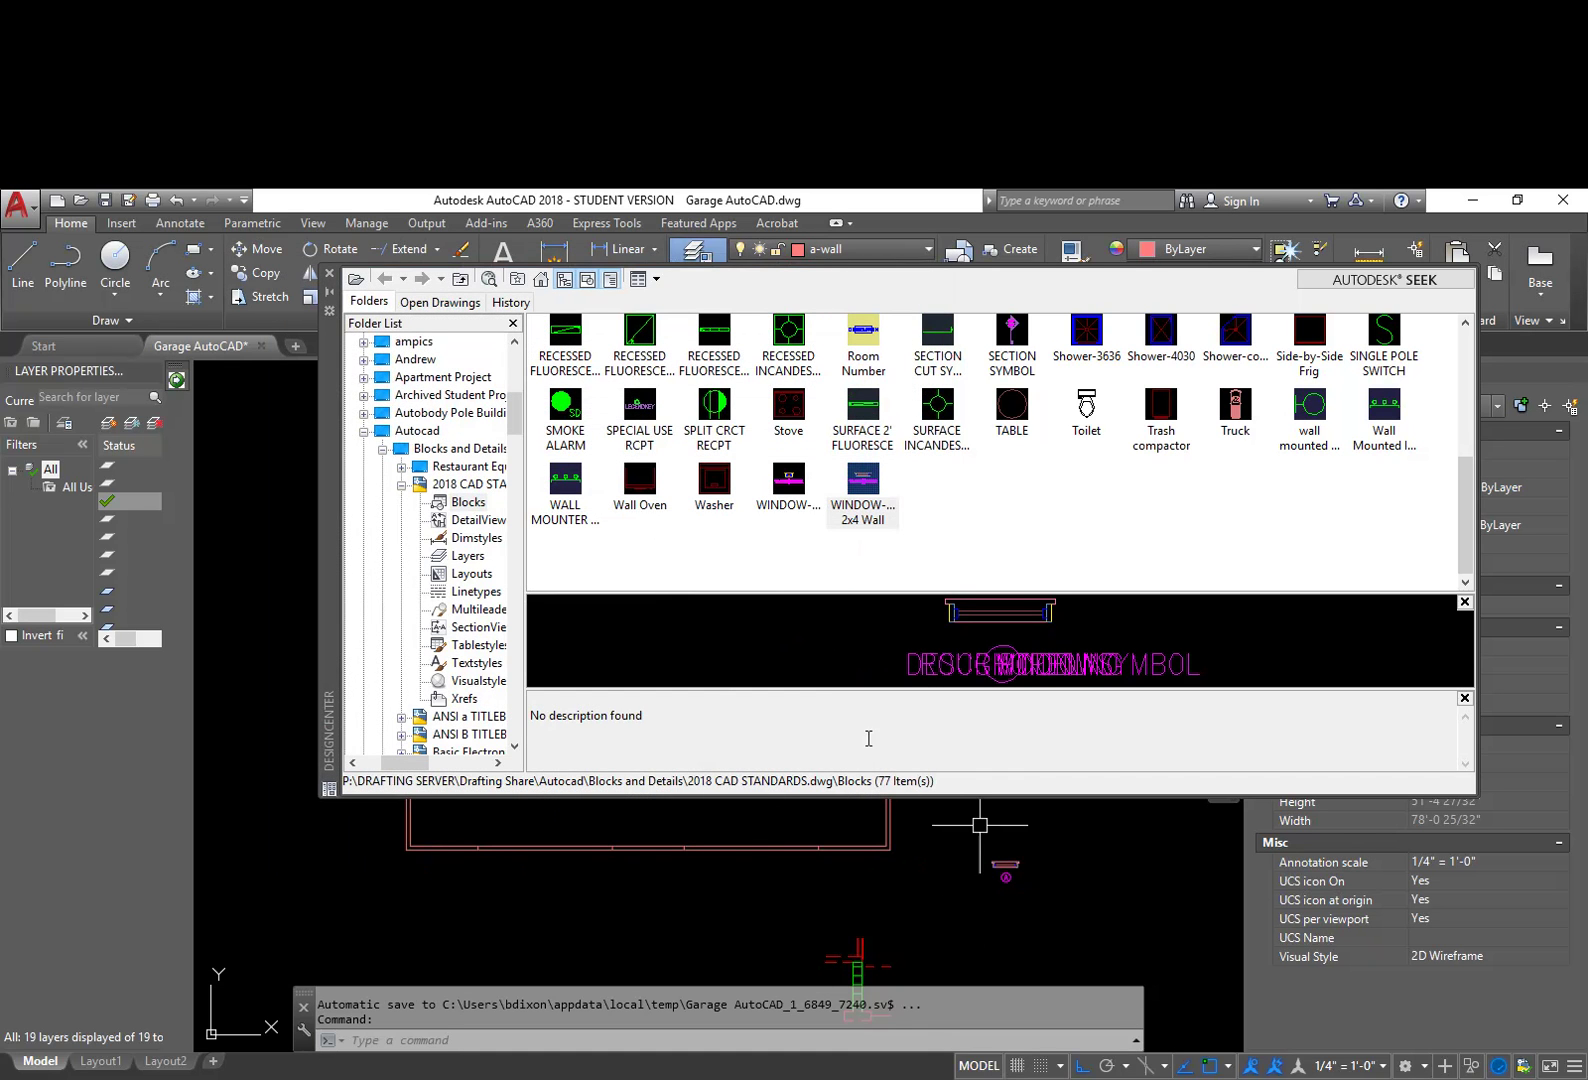
mouse_move(327, 401)
left_mouse_down()
mouse_move(957, 489)
mouse_move(1585, 545)
left_mouse_up()
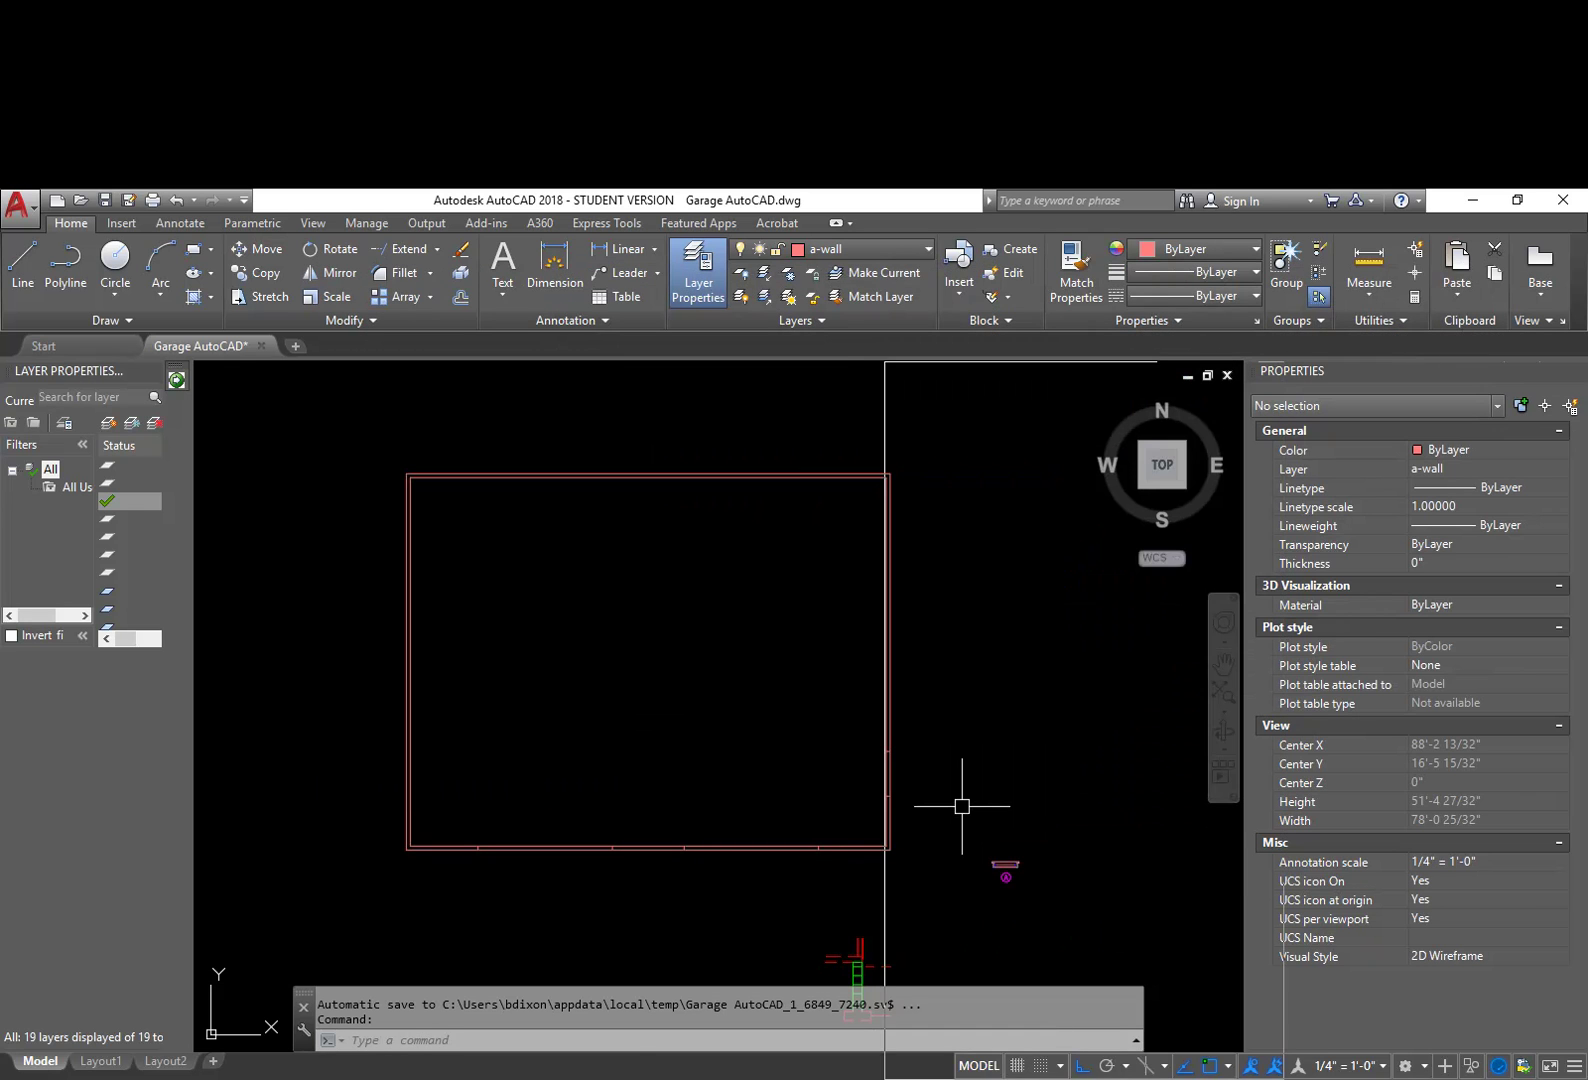
Step: Move the window block with ortho off to a spot inside the garage near its west wall
scroll(1004, 892, "up", 4)
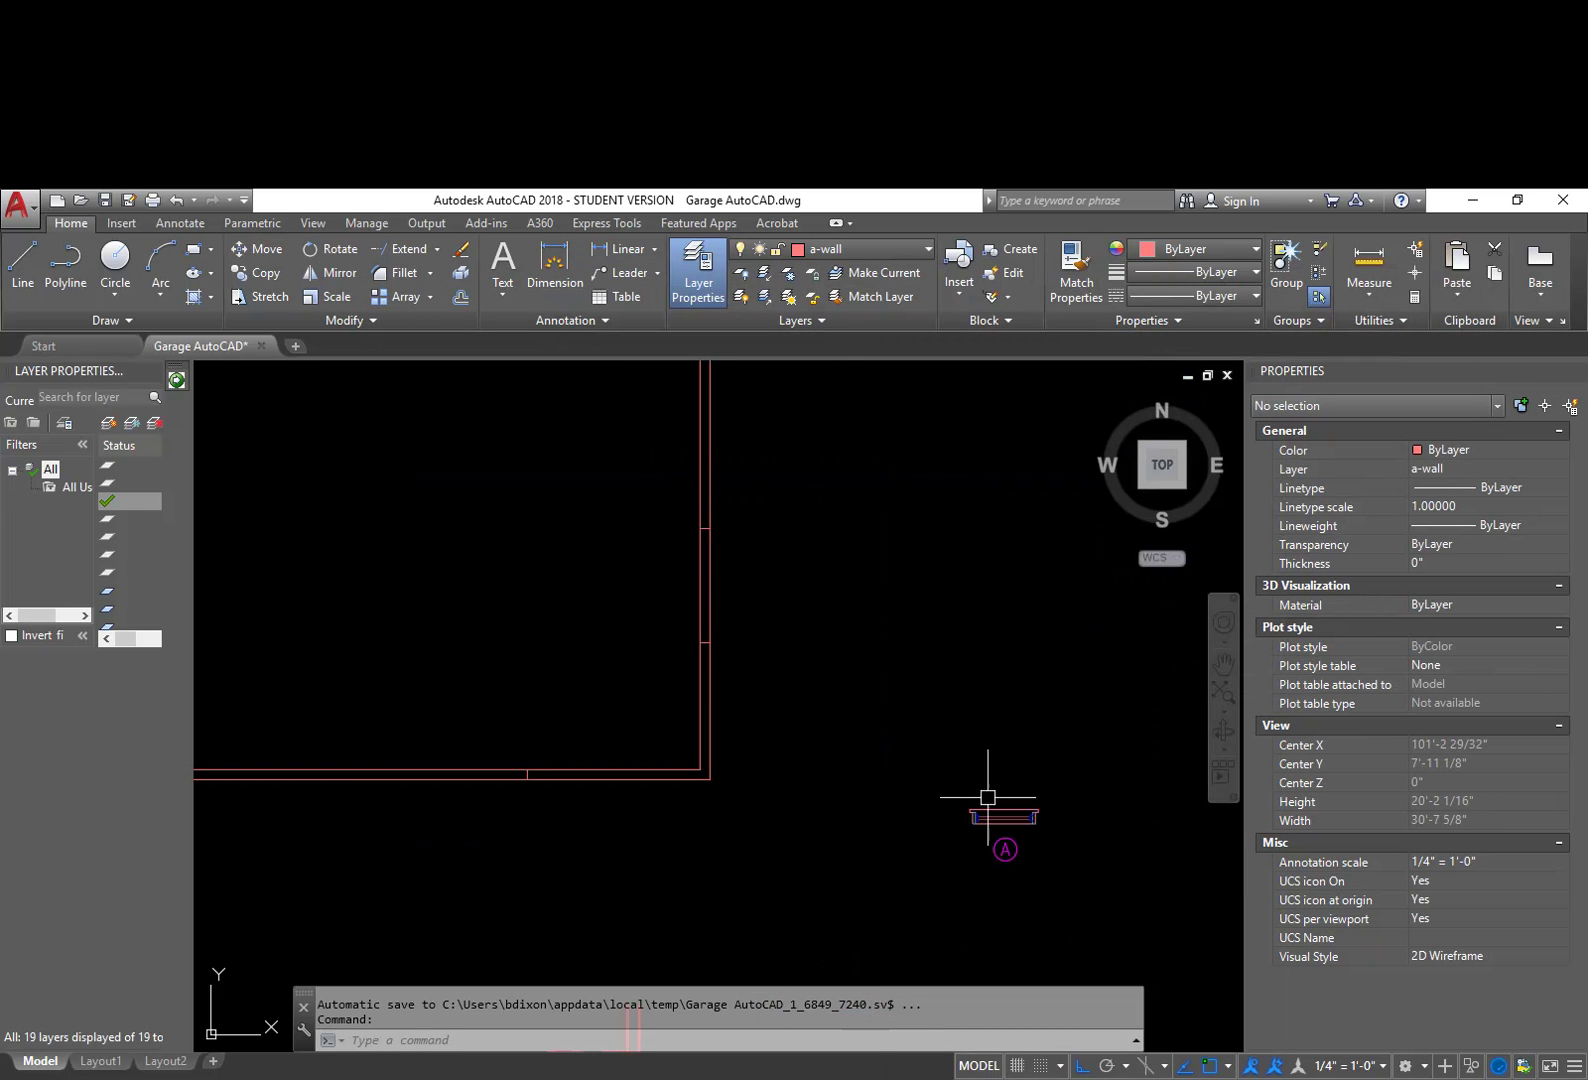
type("m")
key("Return")
left_click(1015, 819)
key("Return")
left_click(1019, 818)
scroll(770, 720, "down", 4)
key("F8")
middle_click_drag(300, 646, 439, 727)
scroll(352, 662, "up", 4)
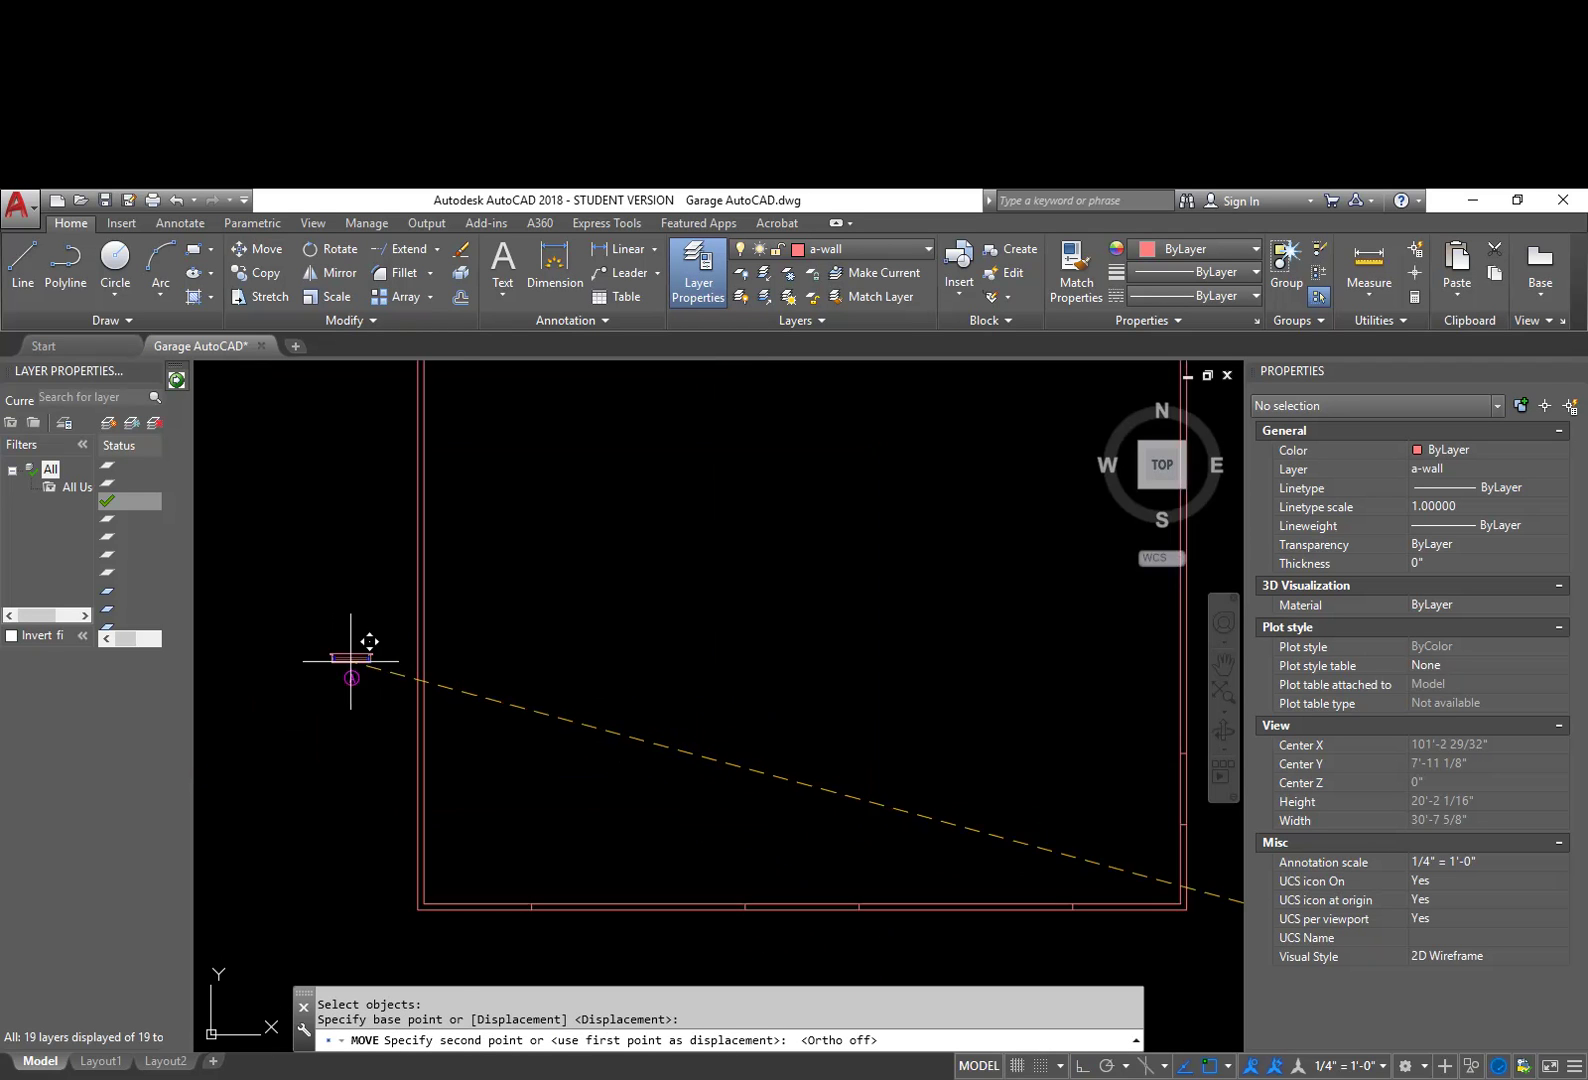
left_click(511, 556)
key("Escape")
key("Escape")
Step: Shift the window block by its insertion grip a little farther from the west wall
scroll(490, 534, "up", 5)
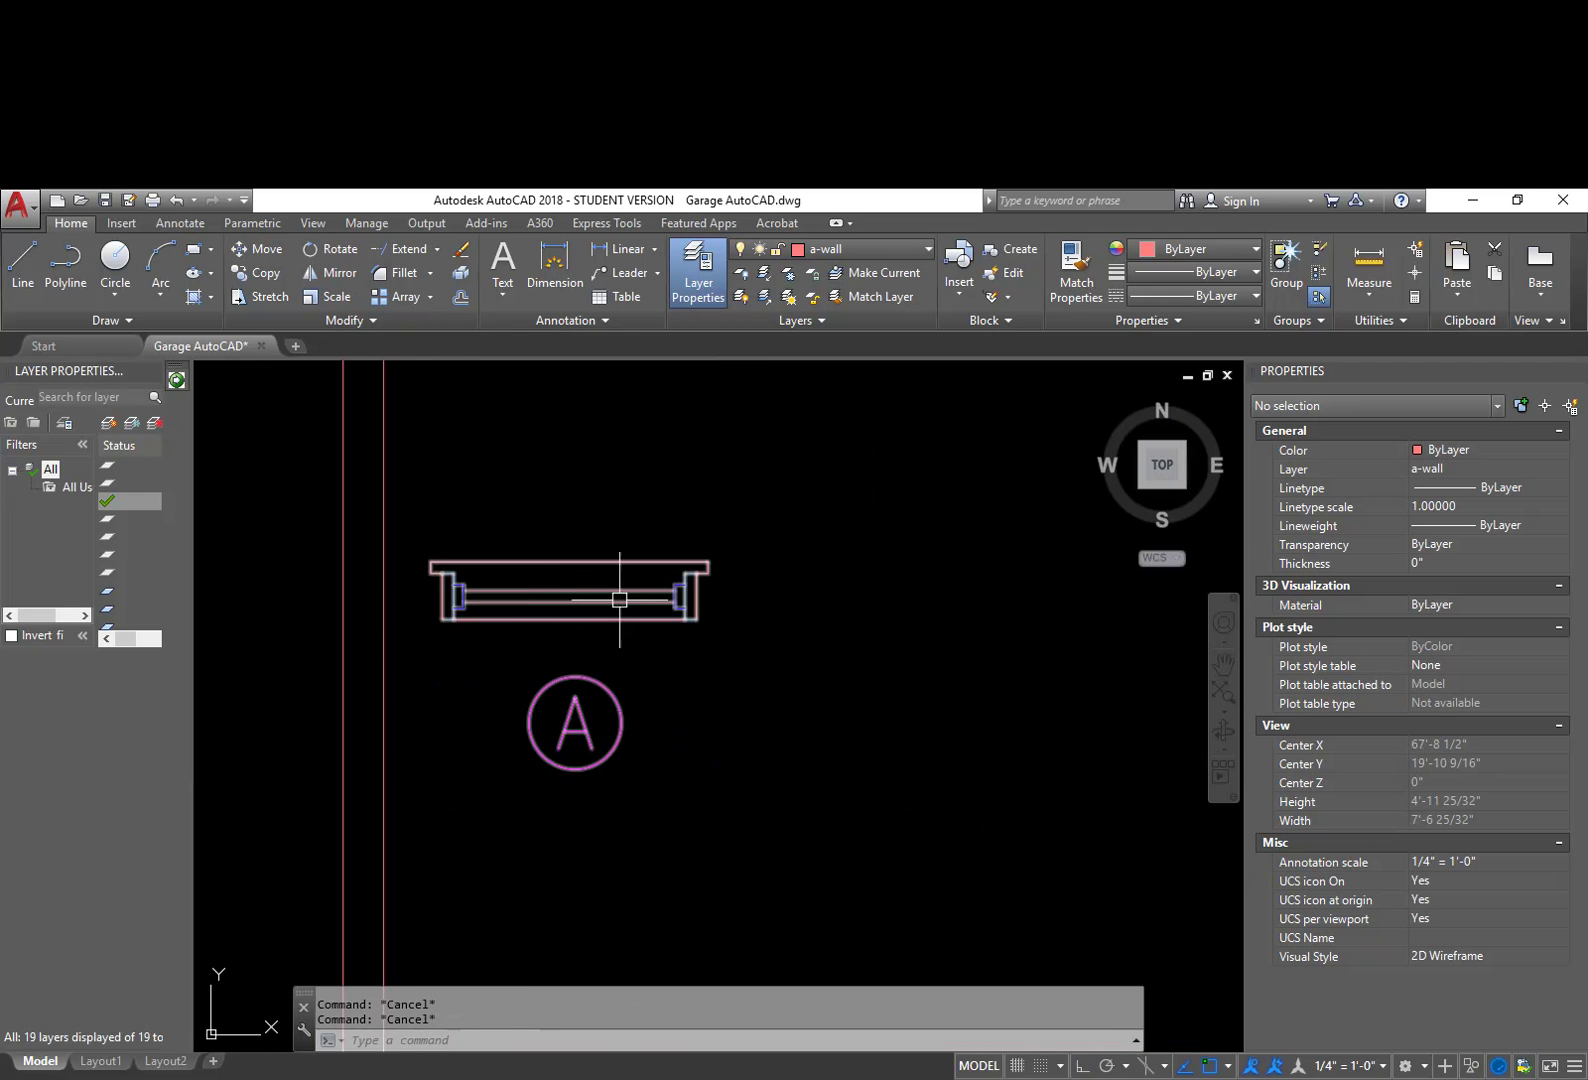
left_click(594, 598)
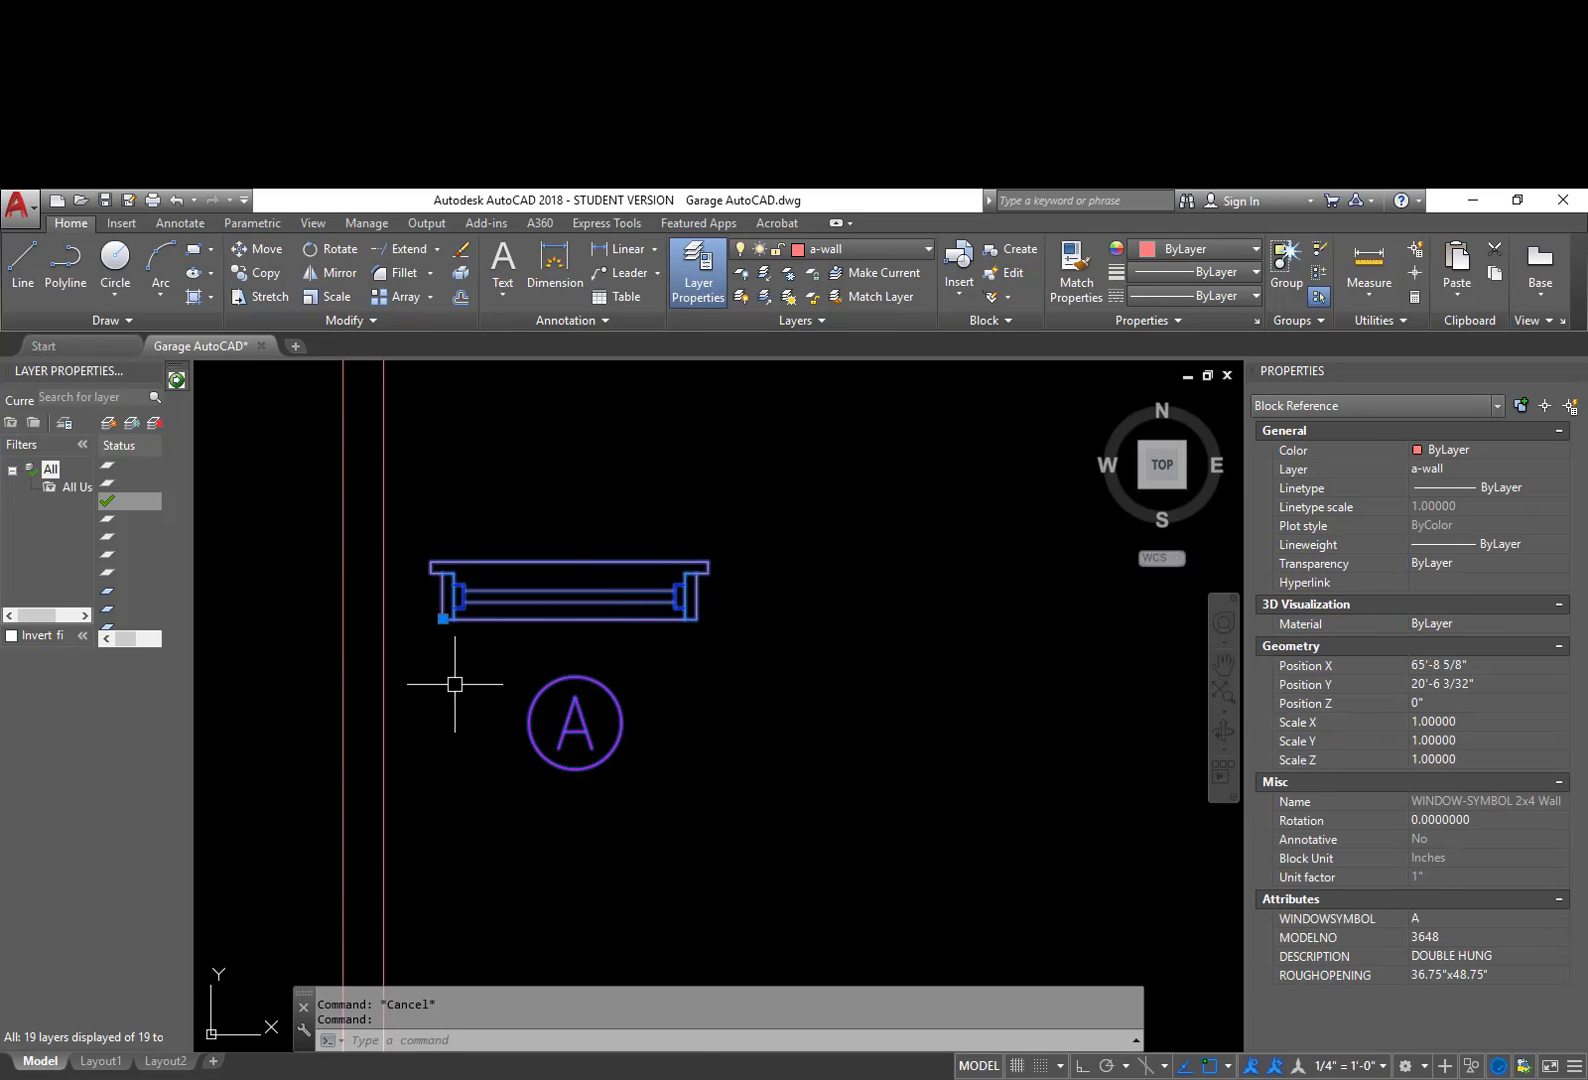
left_click(443, 618)
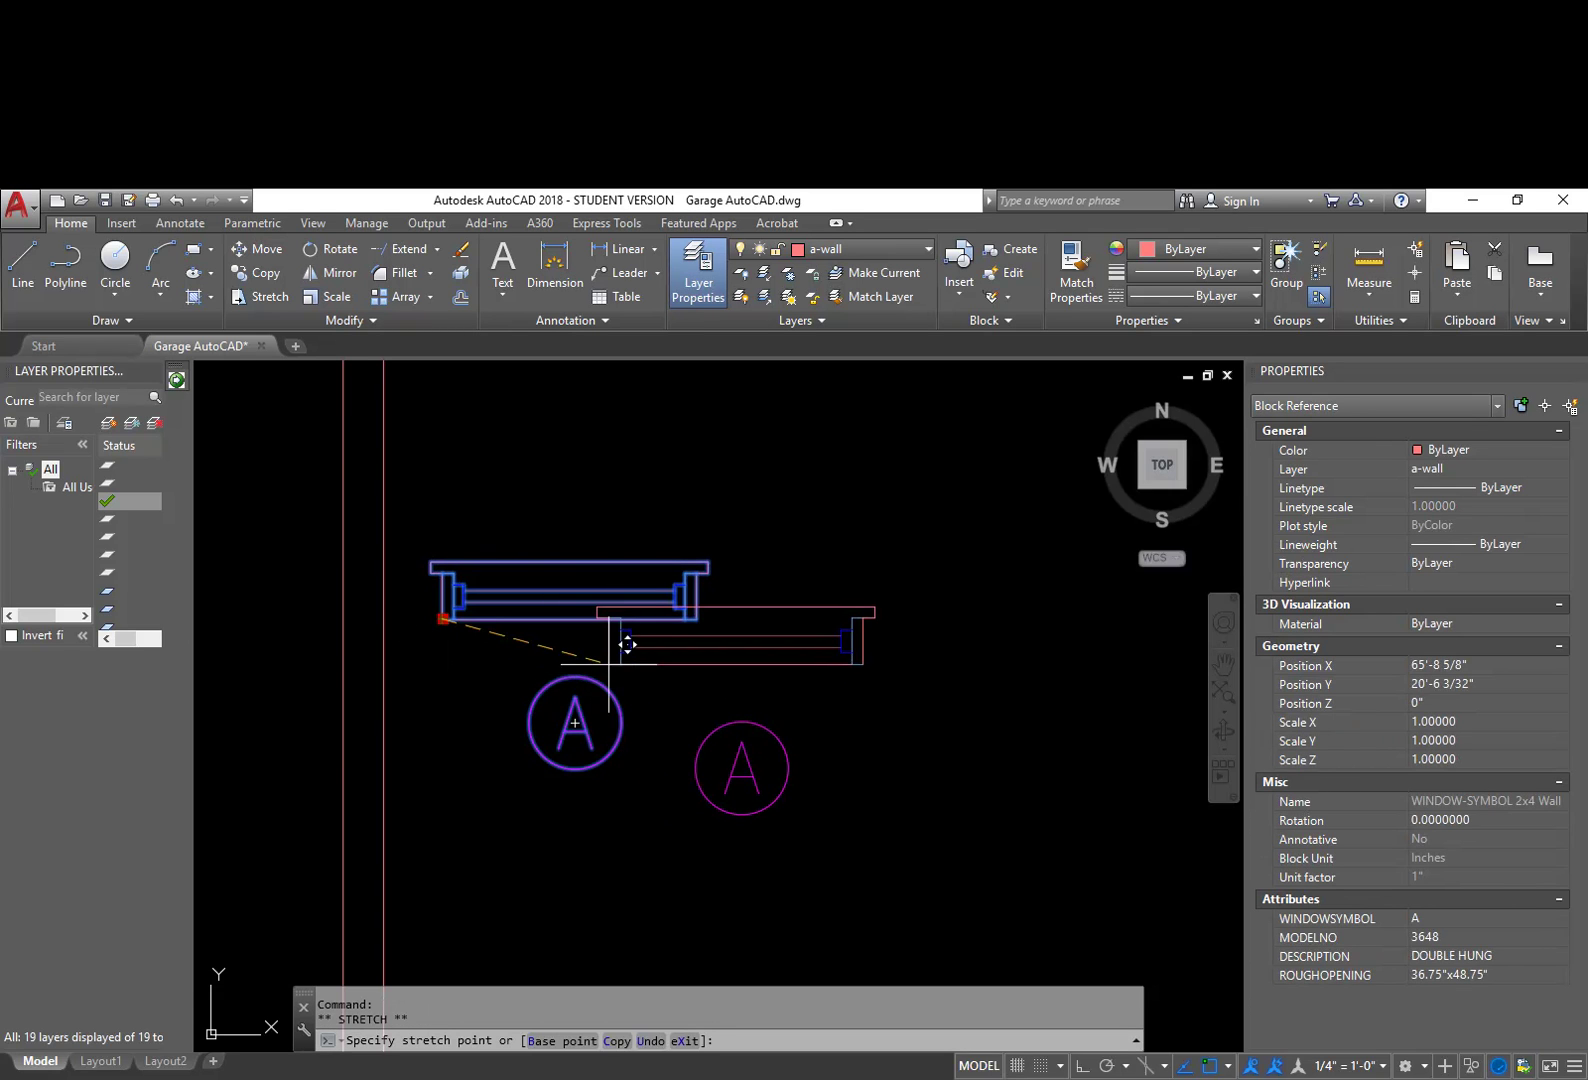
left_click(610, 663)
key("Escape")
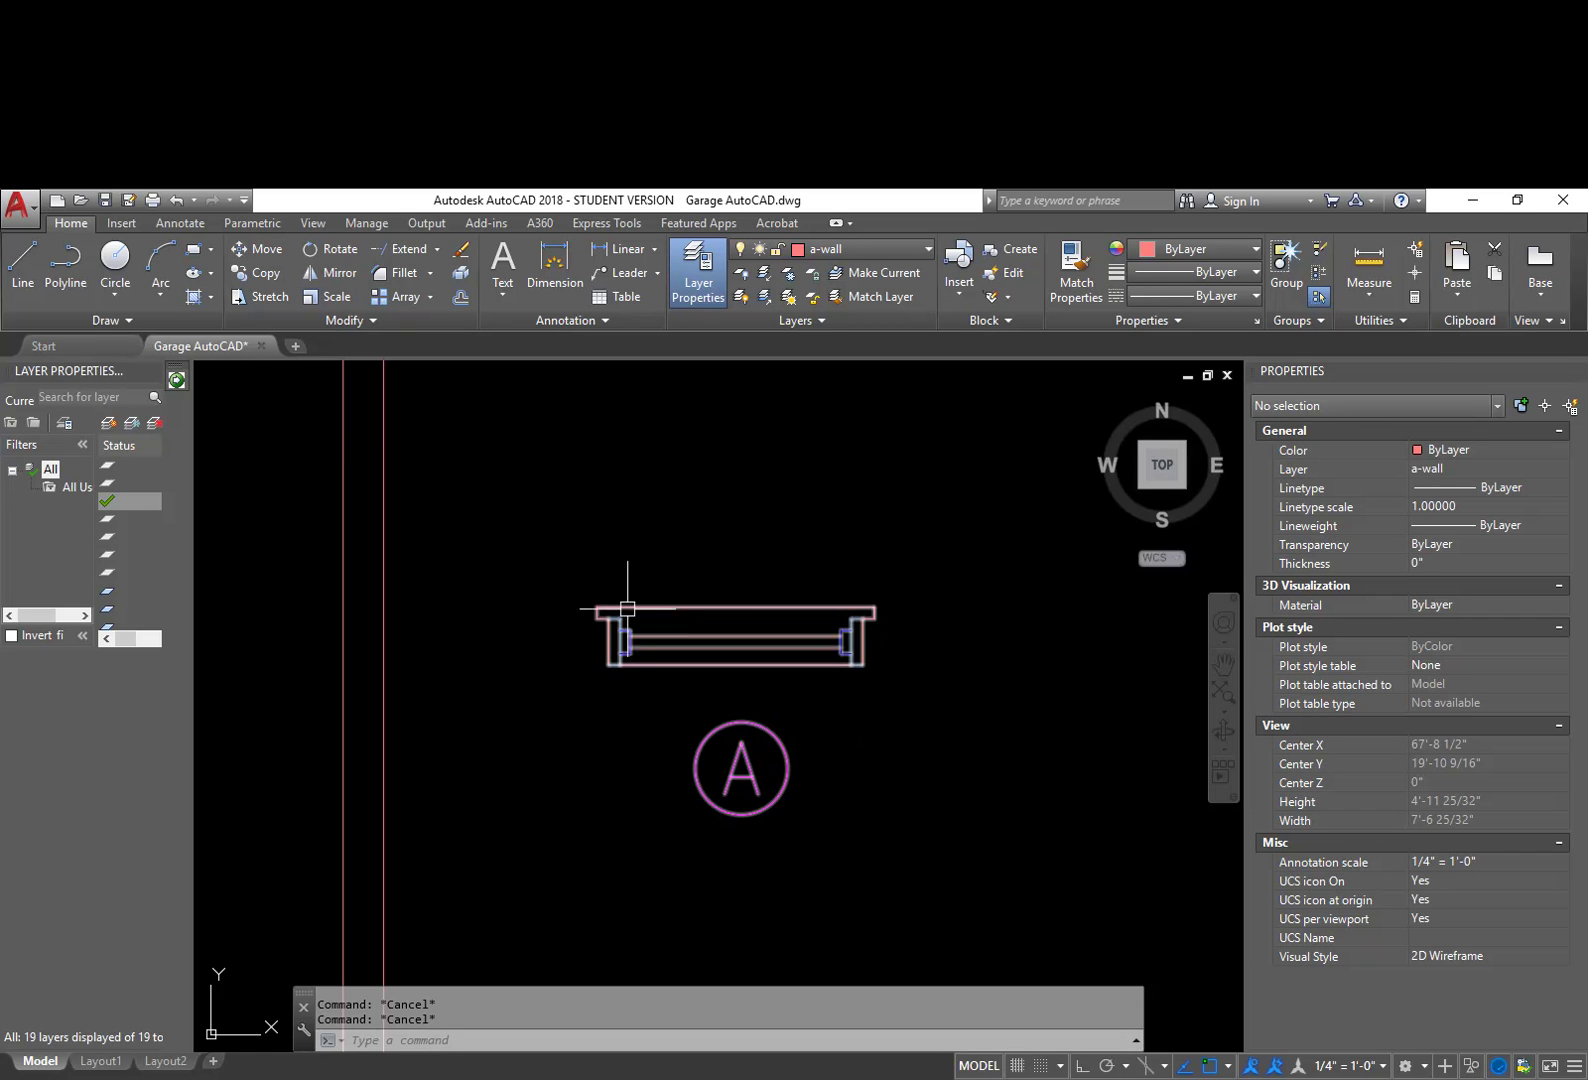
Step: Rotate the window block a quarter turn clockwise with ortho on, so its symbol faces the west wall
type("R")
key("Return")
left_click(845, 721)
left_click(773, 631)
key("Return")
left_click(807, 591)
key("F8")
left_click(783, 877)
Step: Draw a horizontal reference line from the midpoint of the west wall's inner face outward across the wall
scroll(815, 787, "down", 4)
middle_click_drag(815, 787, 835, 612)
scroll(803, 663, "down", 2)
middle_click_drag(787, 794, 766, 664)
scroll(749, 684, "down", 4)
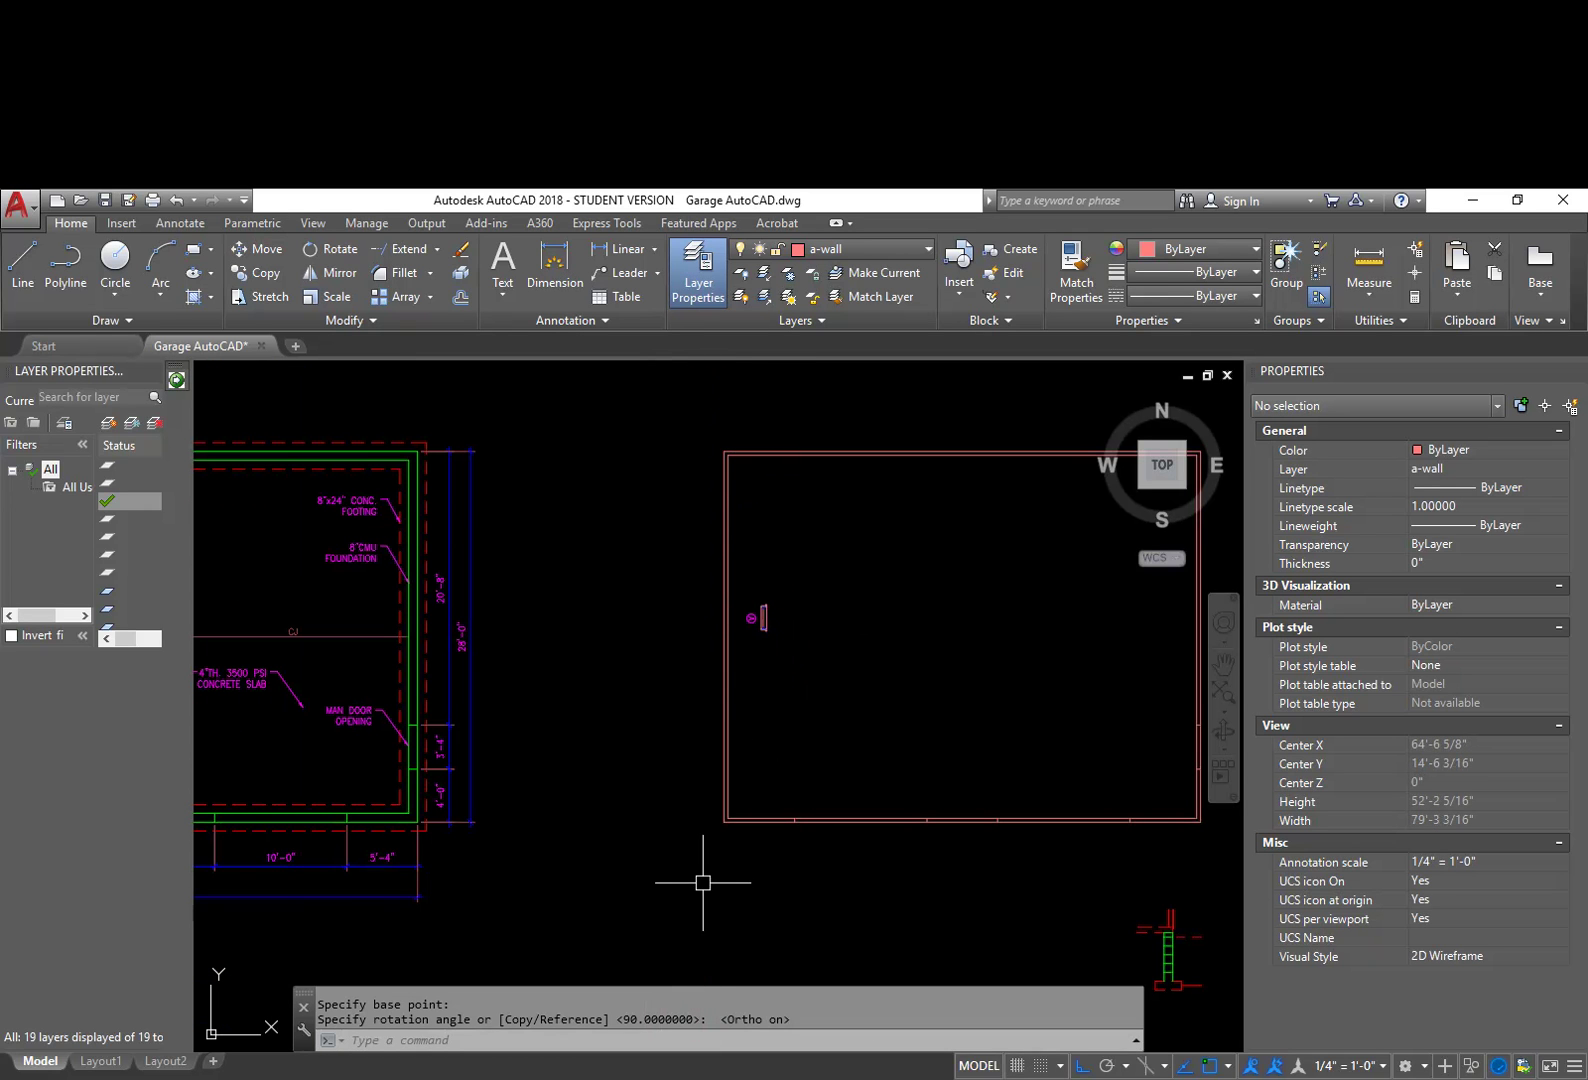
type("l")
key("Return")
scroll(761, 657, "up", 6)
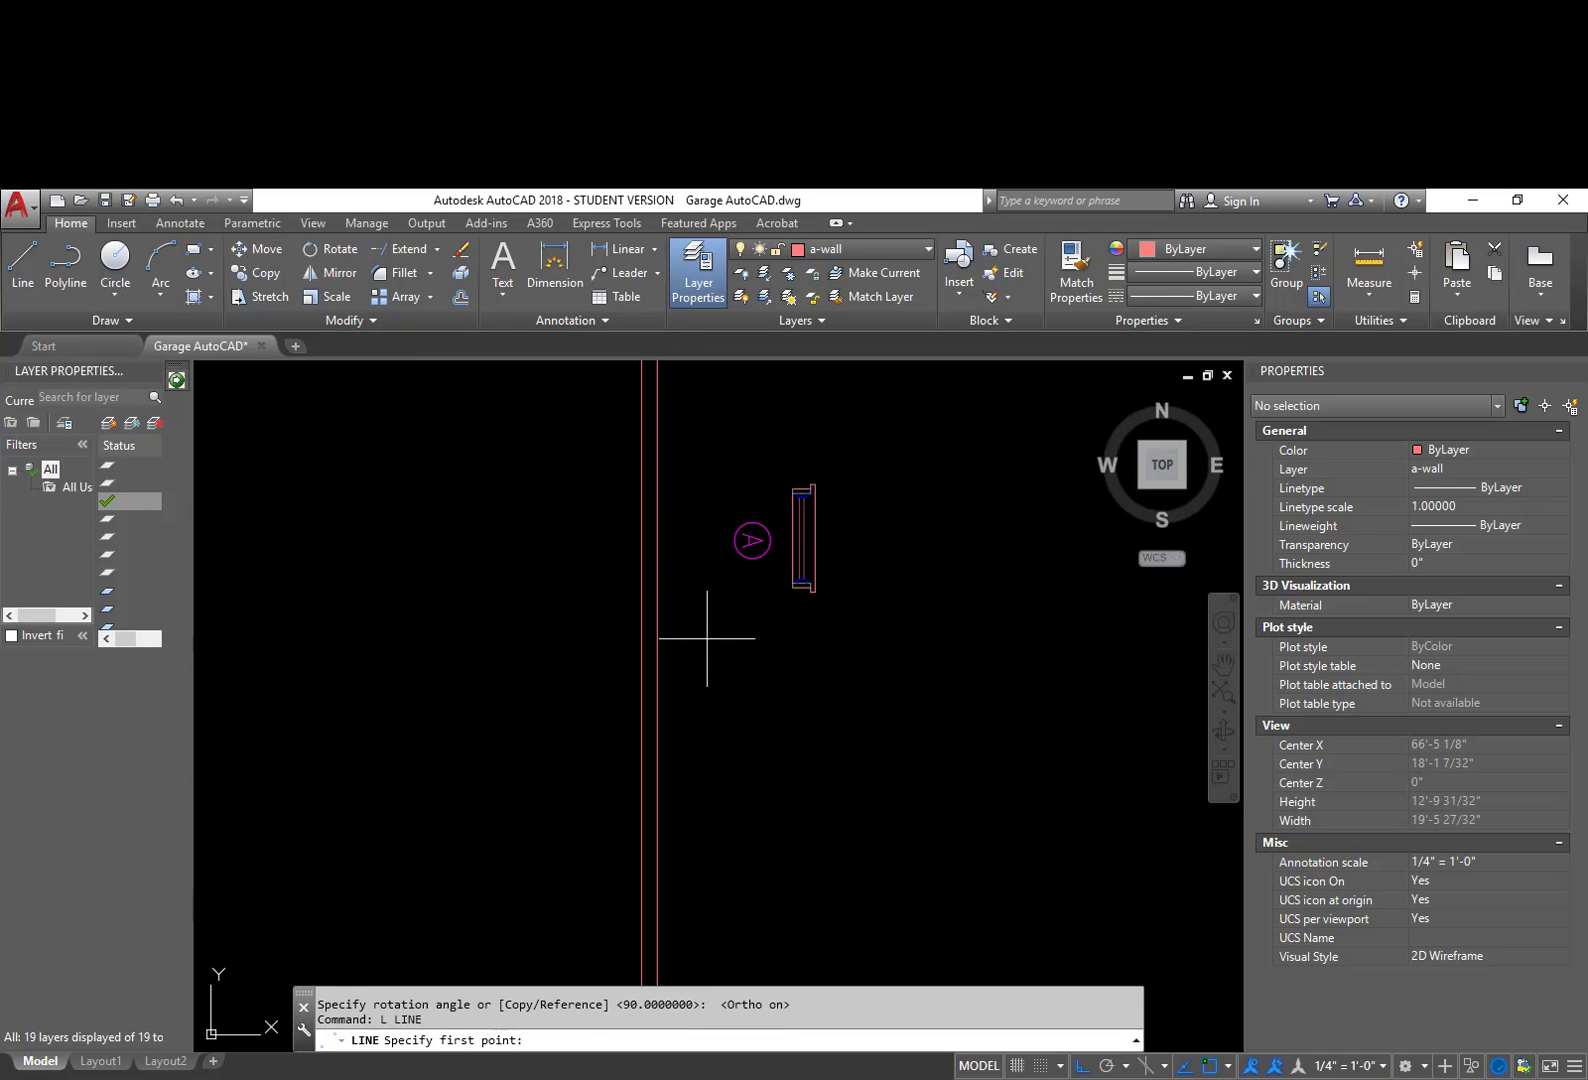
left_click(656, 620)
key("Escape")
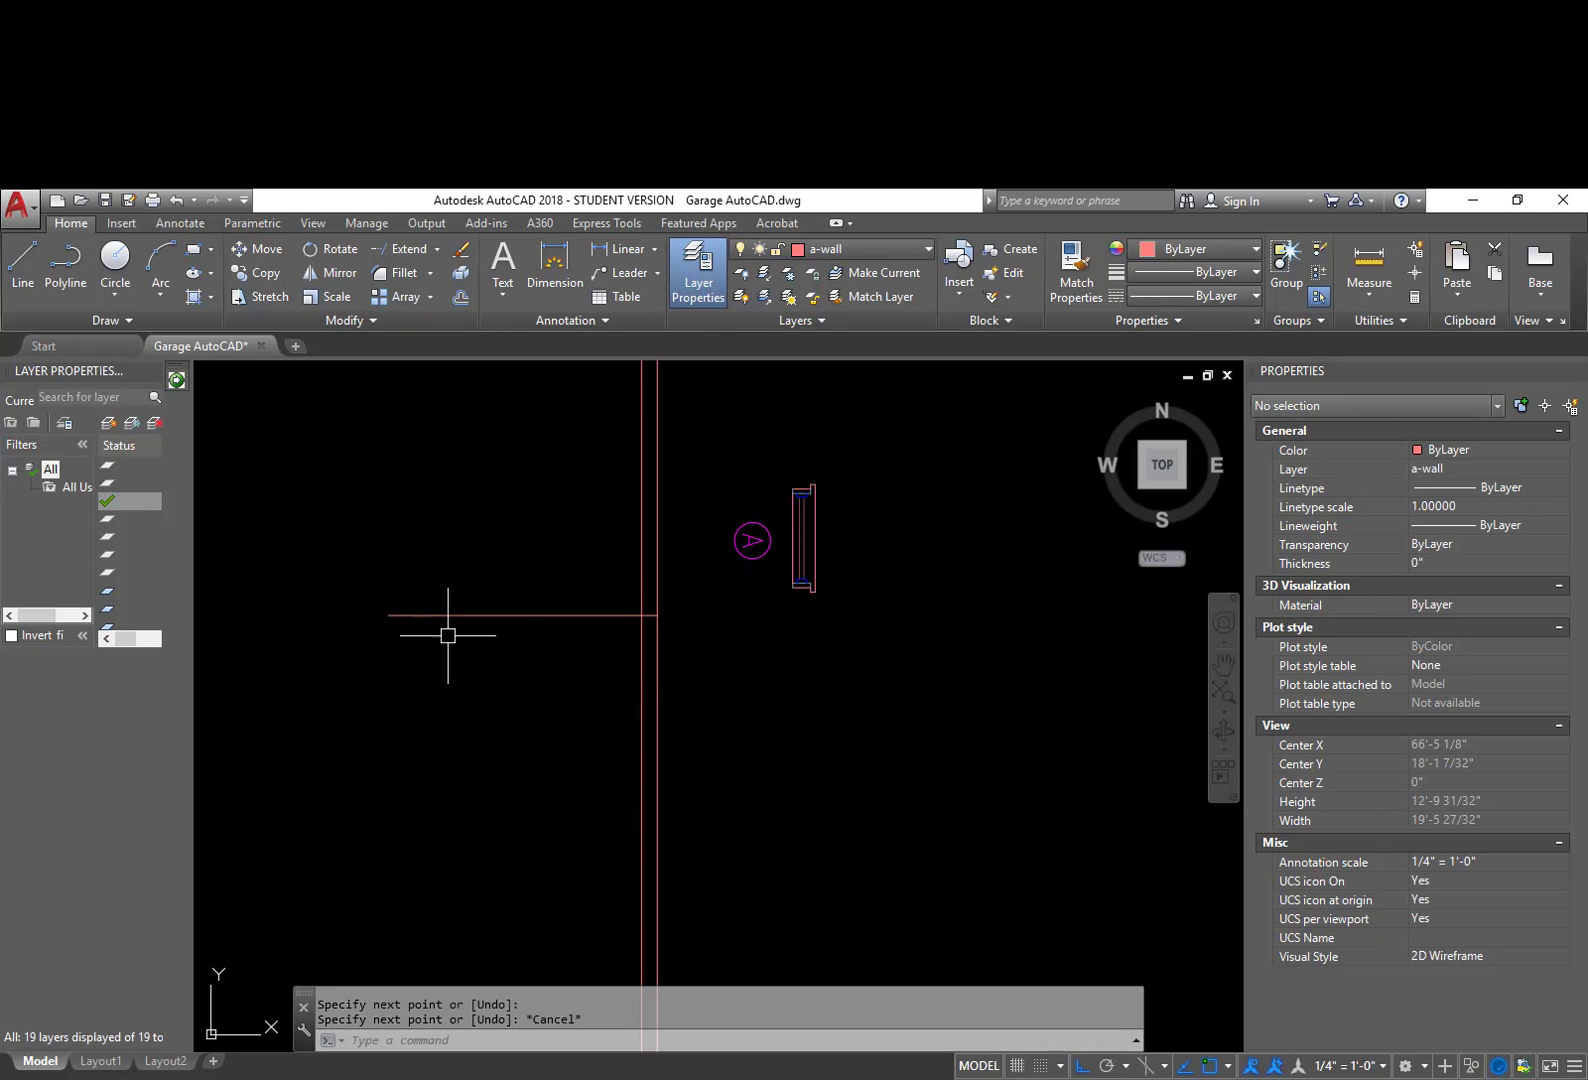
Step: Move the window by the midpoint of its outer edge to where the reference line crosses the wall's outer face
scroll(797, 544, "up", 4)
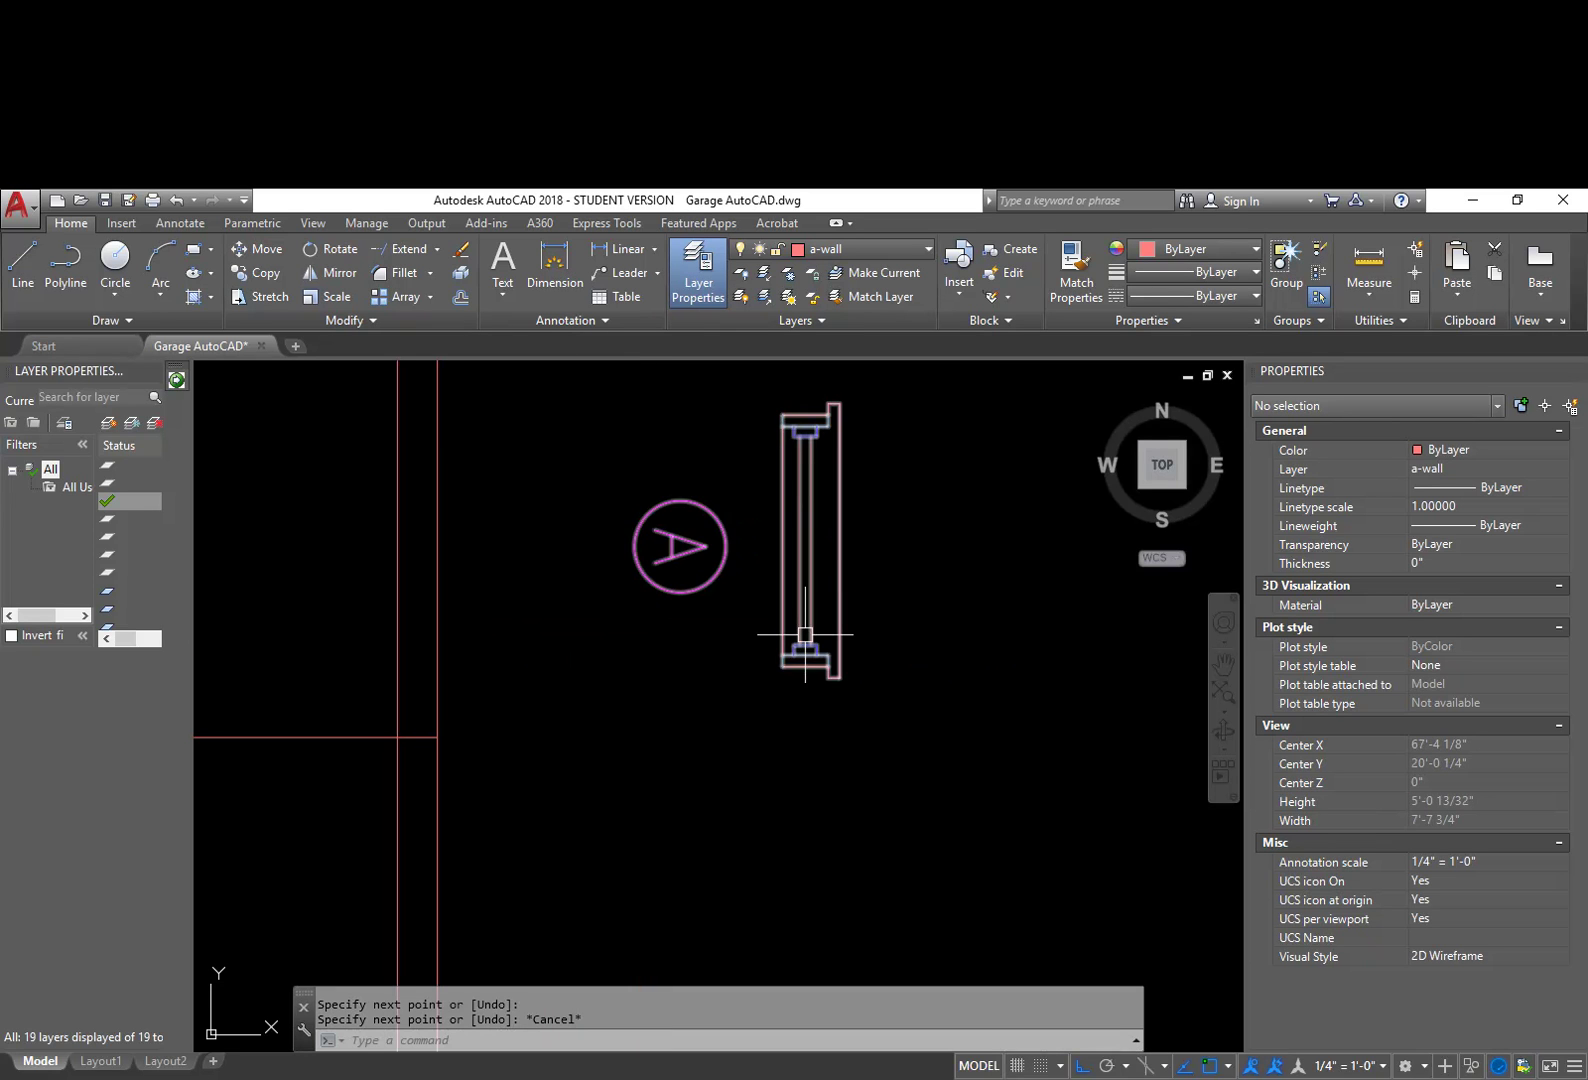
type("m")
key("Return")
left_click(905, 705)
left_click(776, 550)
key("Return")
left_click(783, 540)
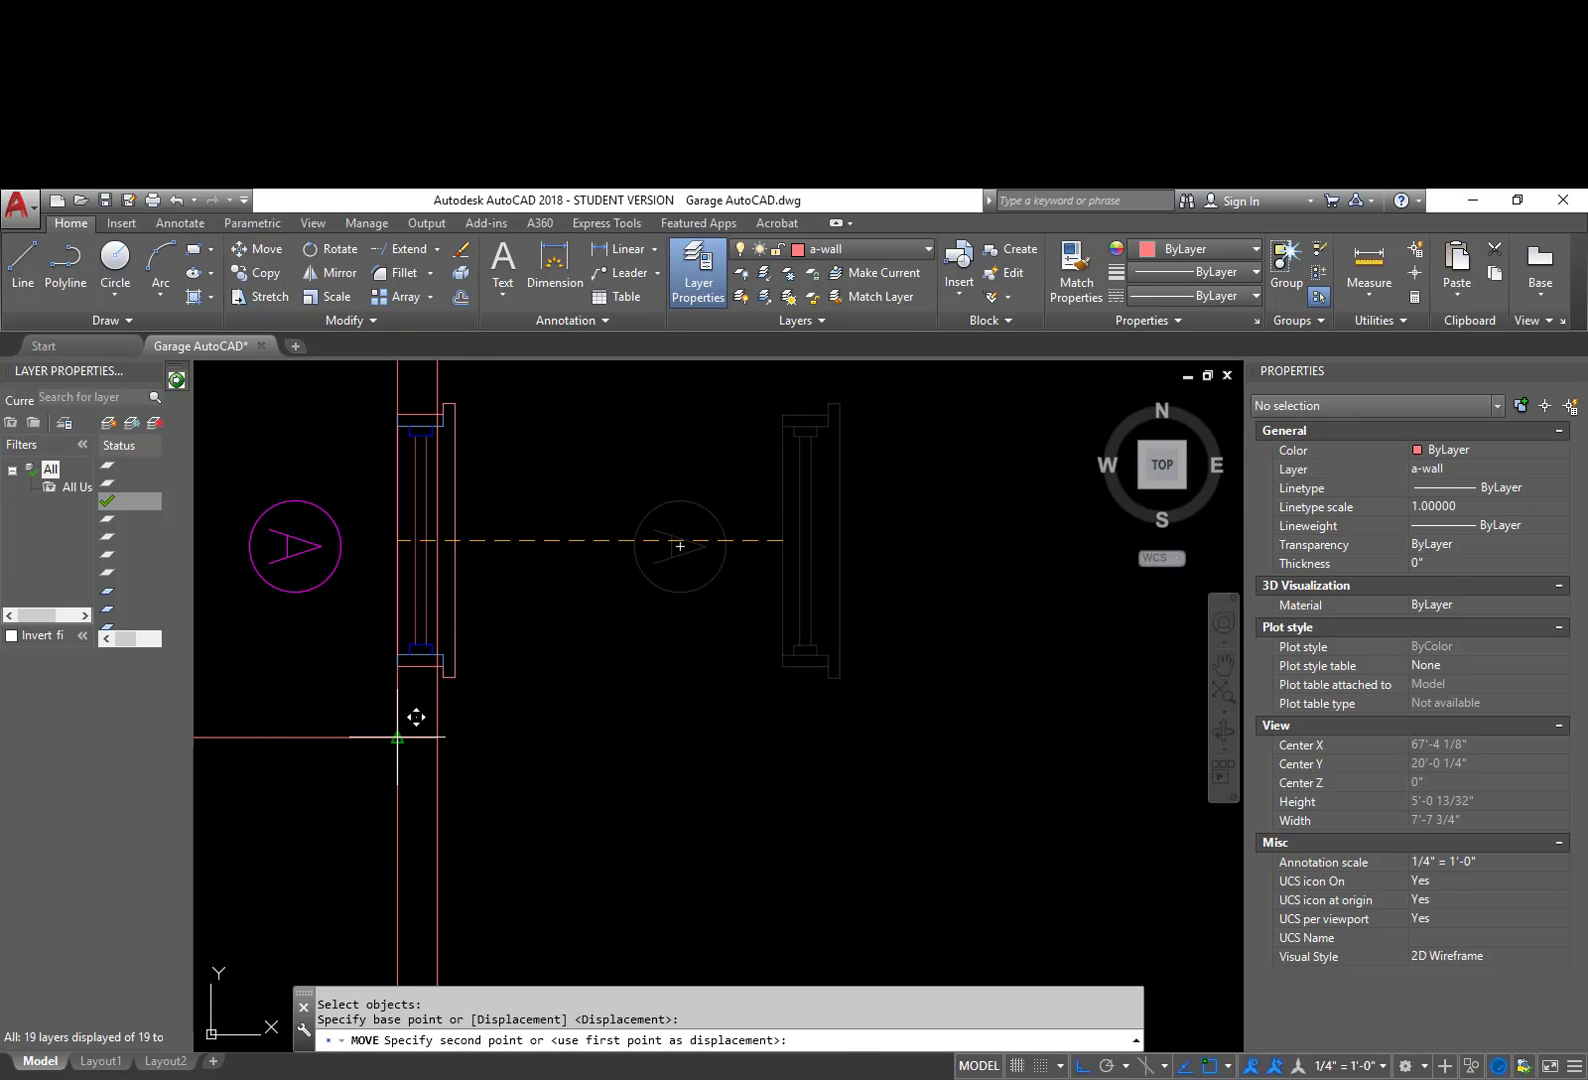
scroll(415, 719, "up", 5)
left_click(398, 781)
scroll(398, 781, "down", 5)
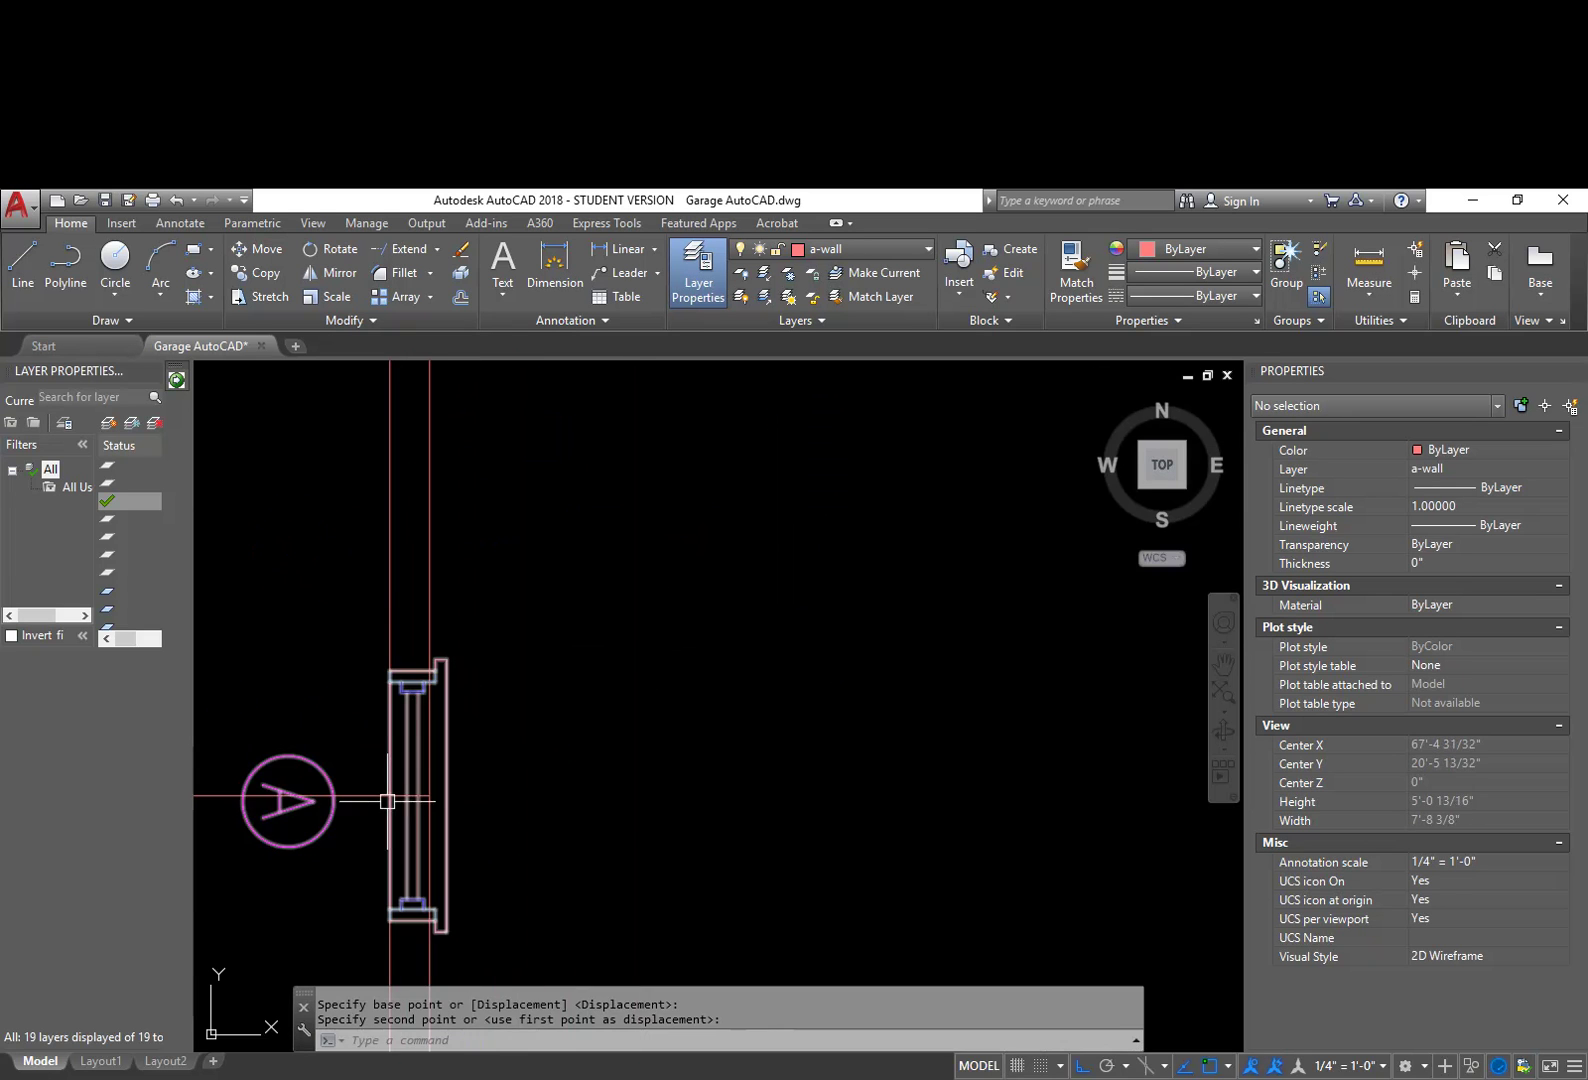
Step: Erase the horizontal reference line at the window
left_click(366, 800)
type("e")
key("Return")
Step: Move the window block 12" horizontally out of the west wall into the garage interior
middle_click_drag(362, 838, 396, 727)
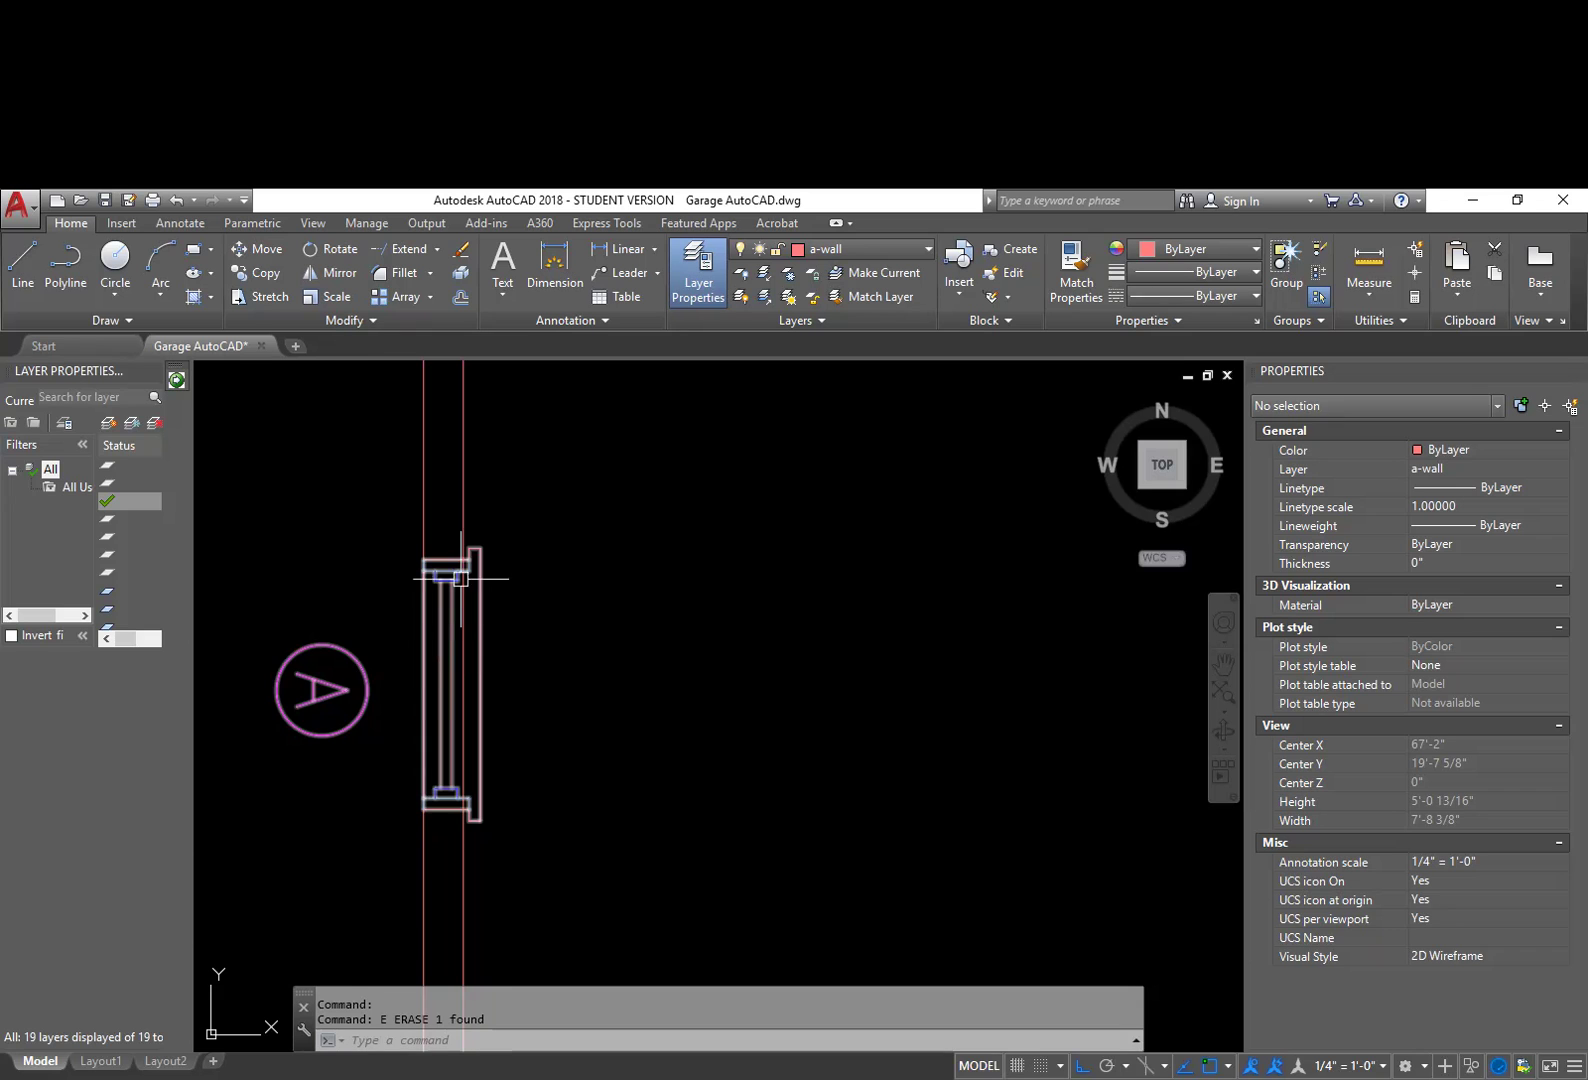
scroll(472, 556, "up", 4)
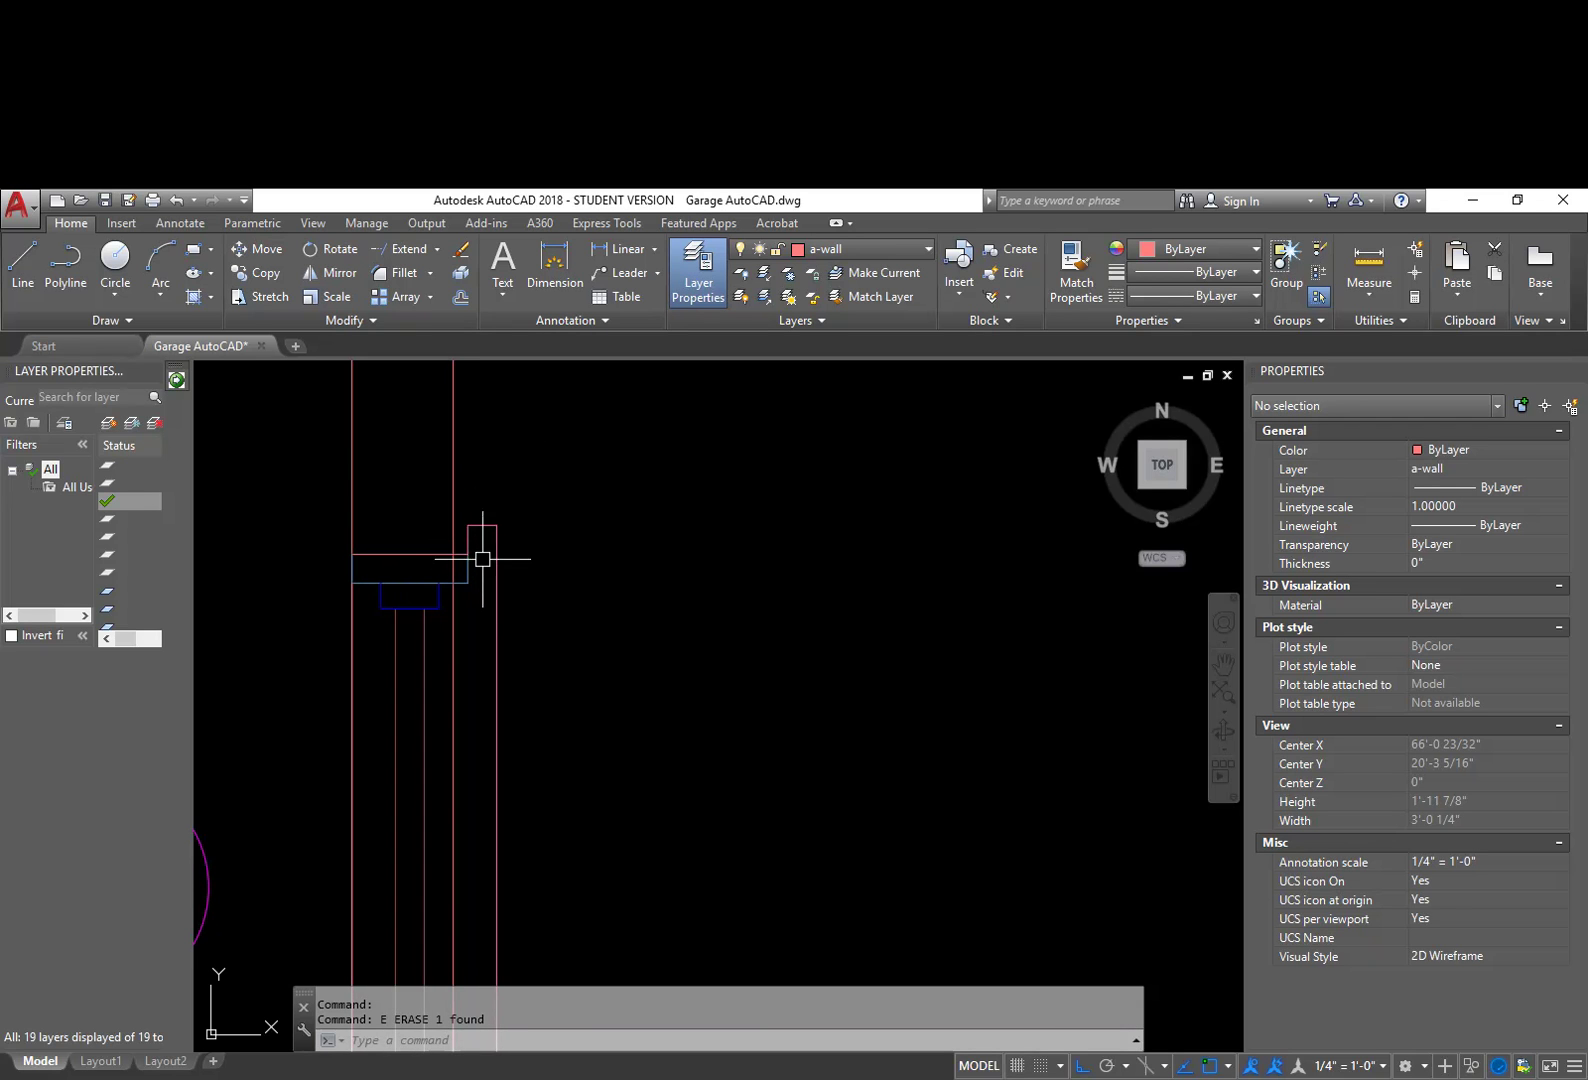
middle_click_drag(606, 663, 585, 518)
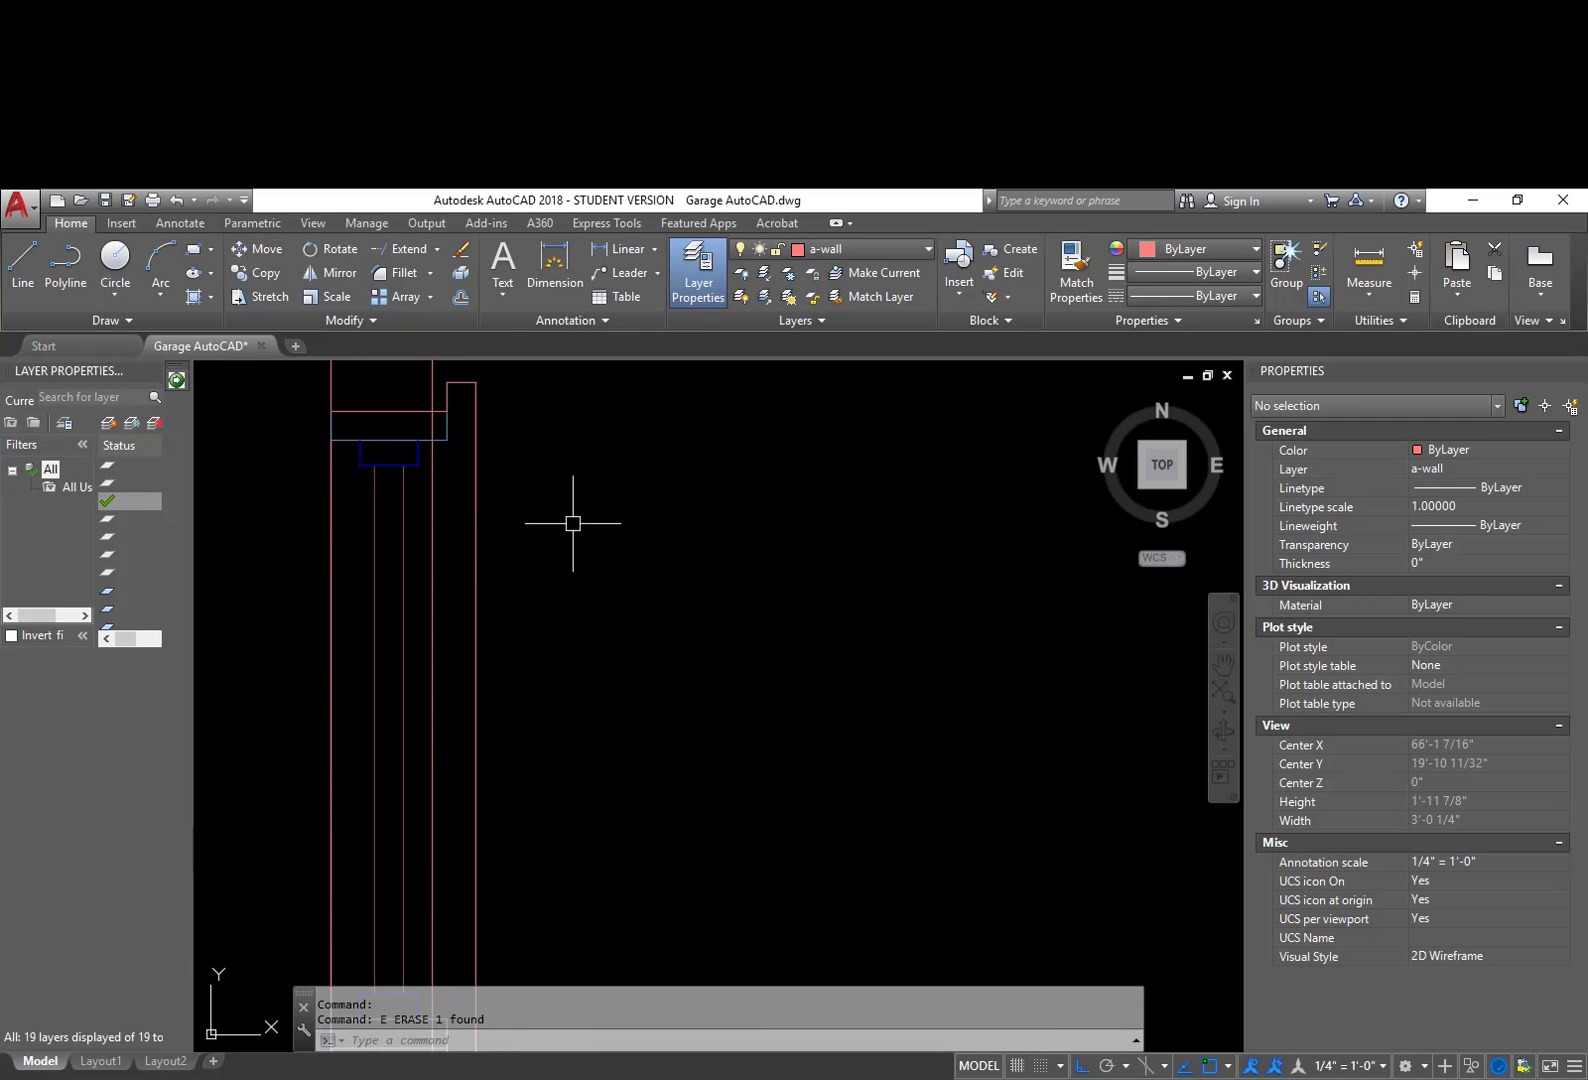
type("m")
key("Return")
left_click(477, 578)
key("Return")
left_click(514, 587)
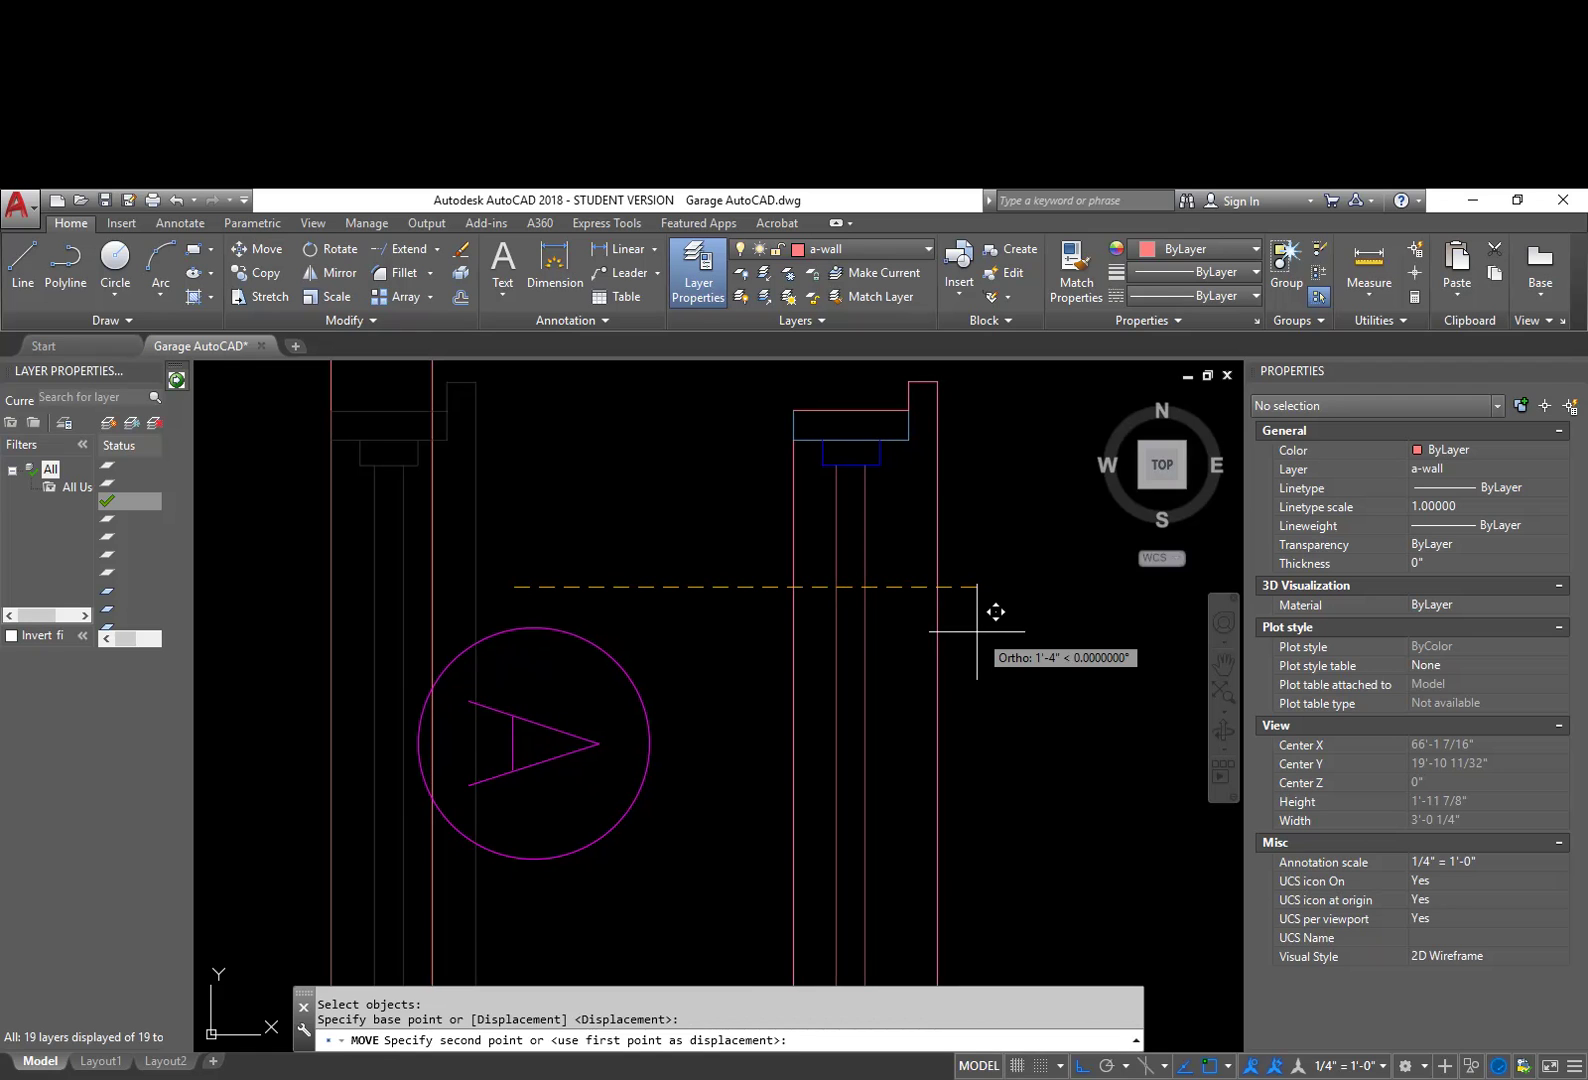
key("Return")
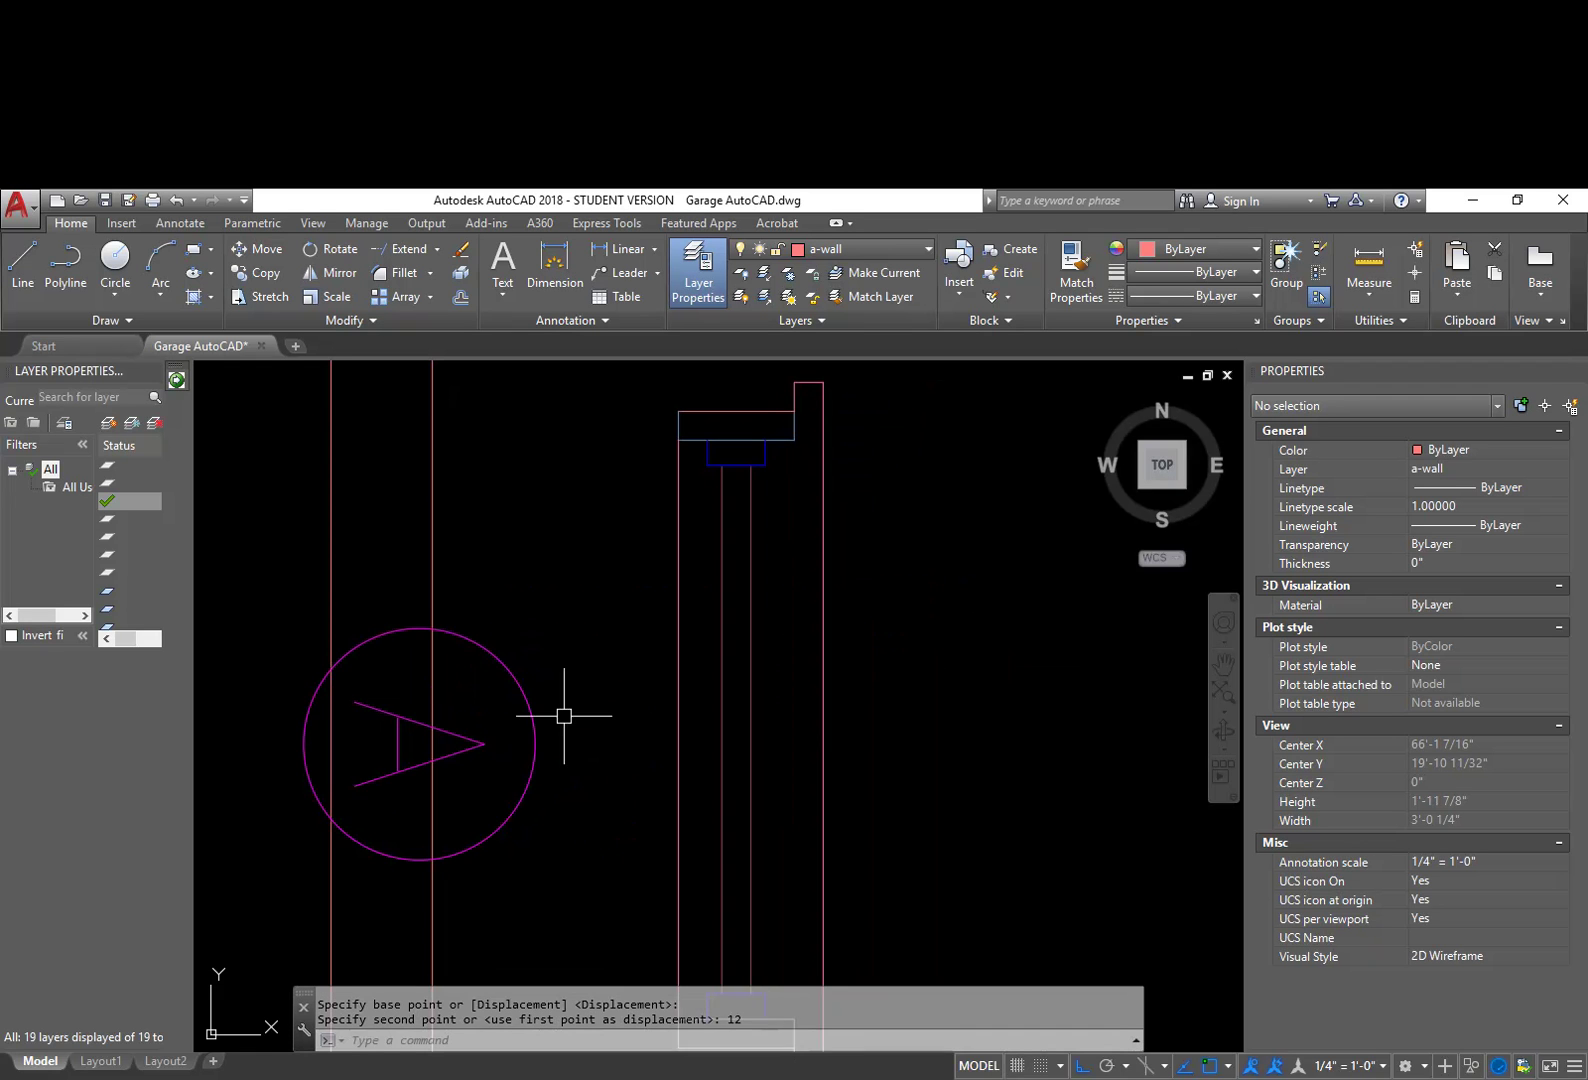
Step: Explode the window block into separate objects
middle_click_drag(565, 711, 583, 728)
type("x")
key("Return")
left_click(691, 631)
key("Return")
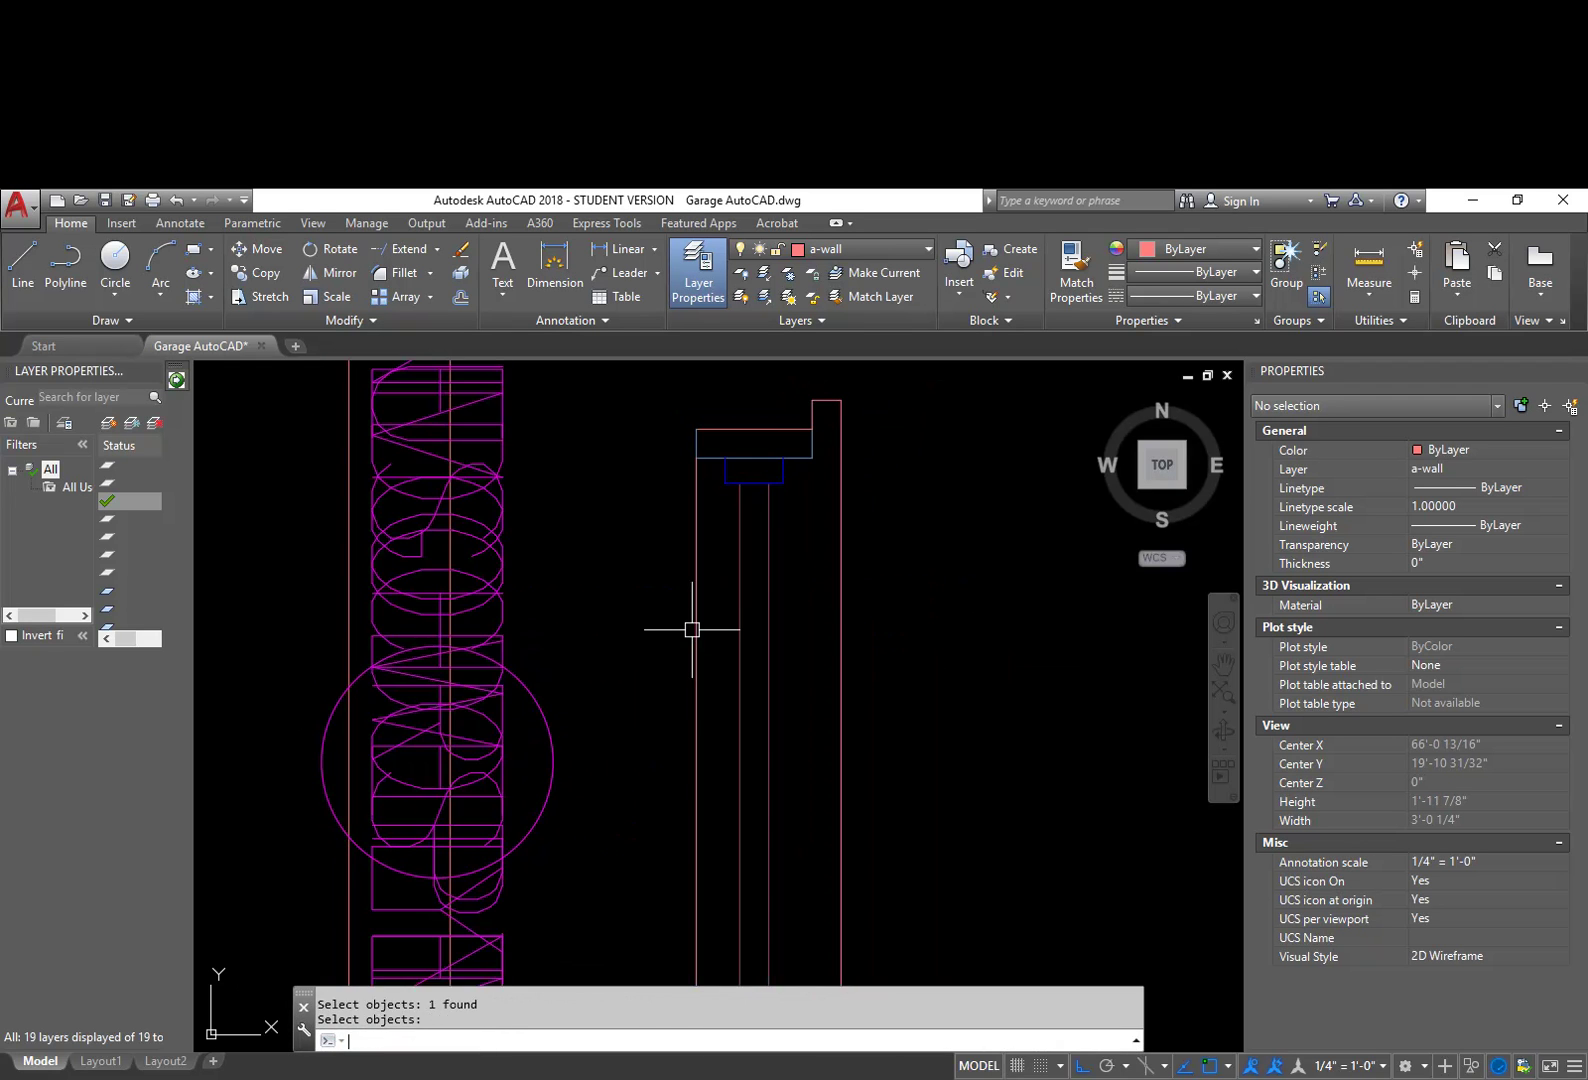
Step: Erase the exploded model number, description and rough opening attribute tags overlapping the window symbol circle
scroll(625, 644, "down", 2)
scroll(625, 644, "down", 4)
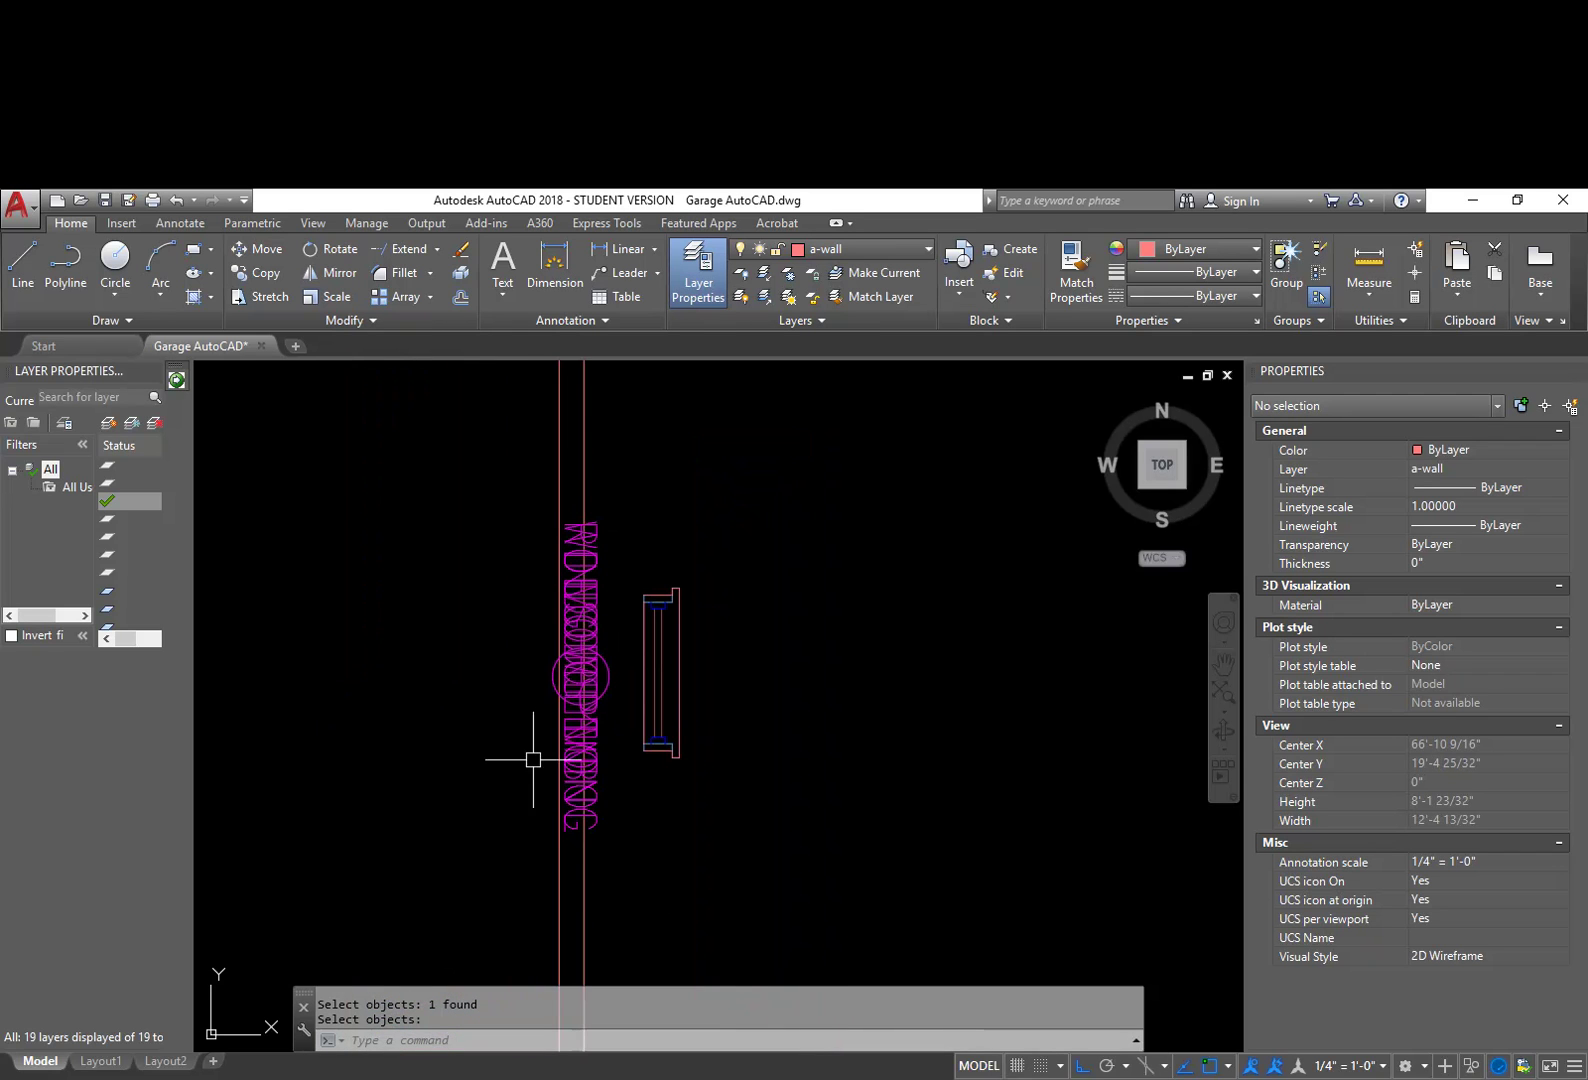
scroll(593, 740, "up", 3)
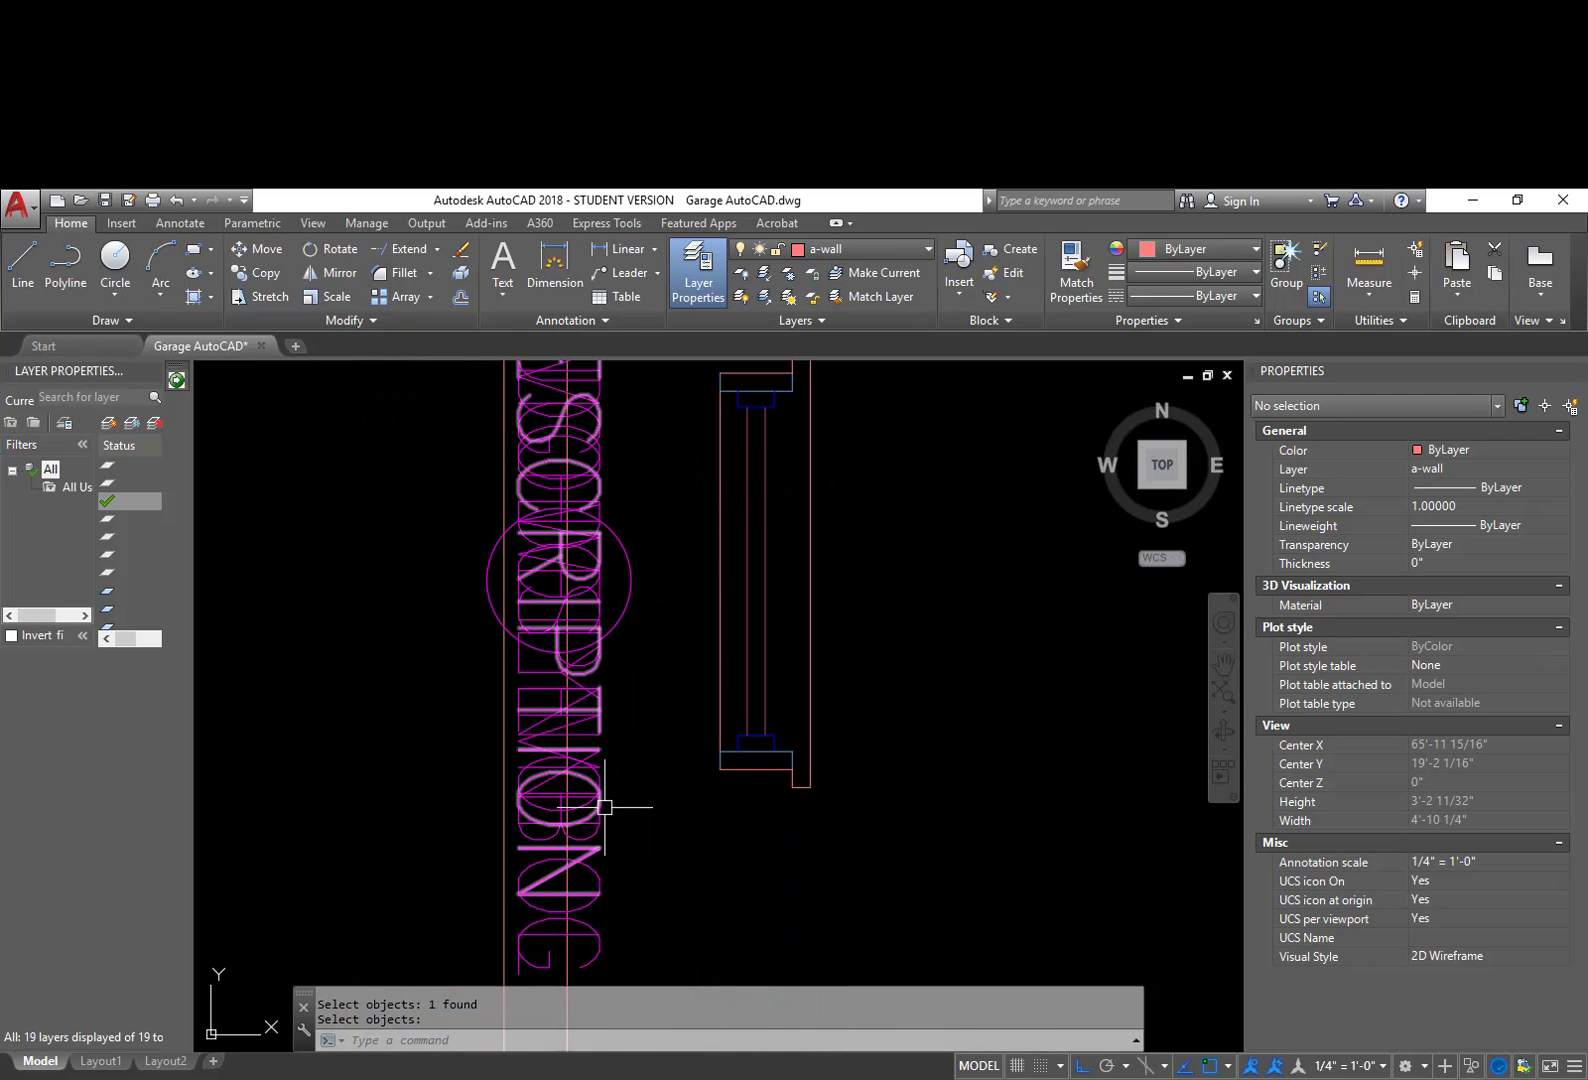
key("space")
left_click(596, 724)
left_click(596, 724)
left_click(595, 750)
key("space")
key("space")
left_click(598, 729)
key("Escape")
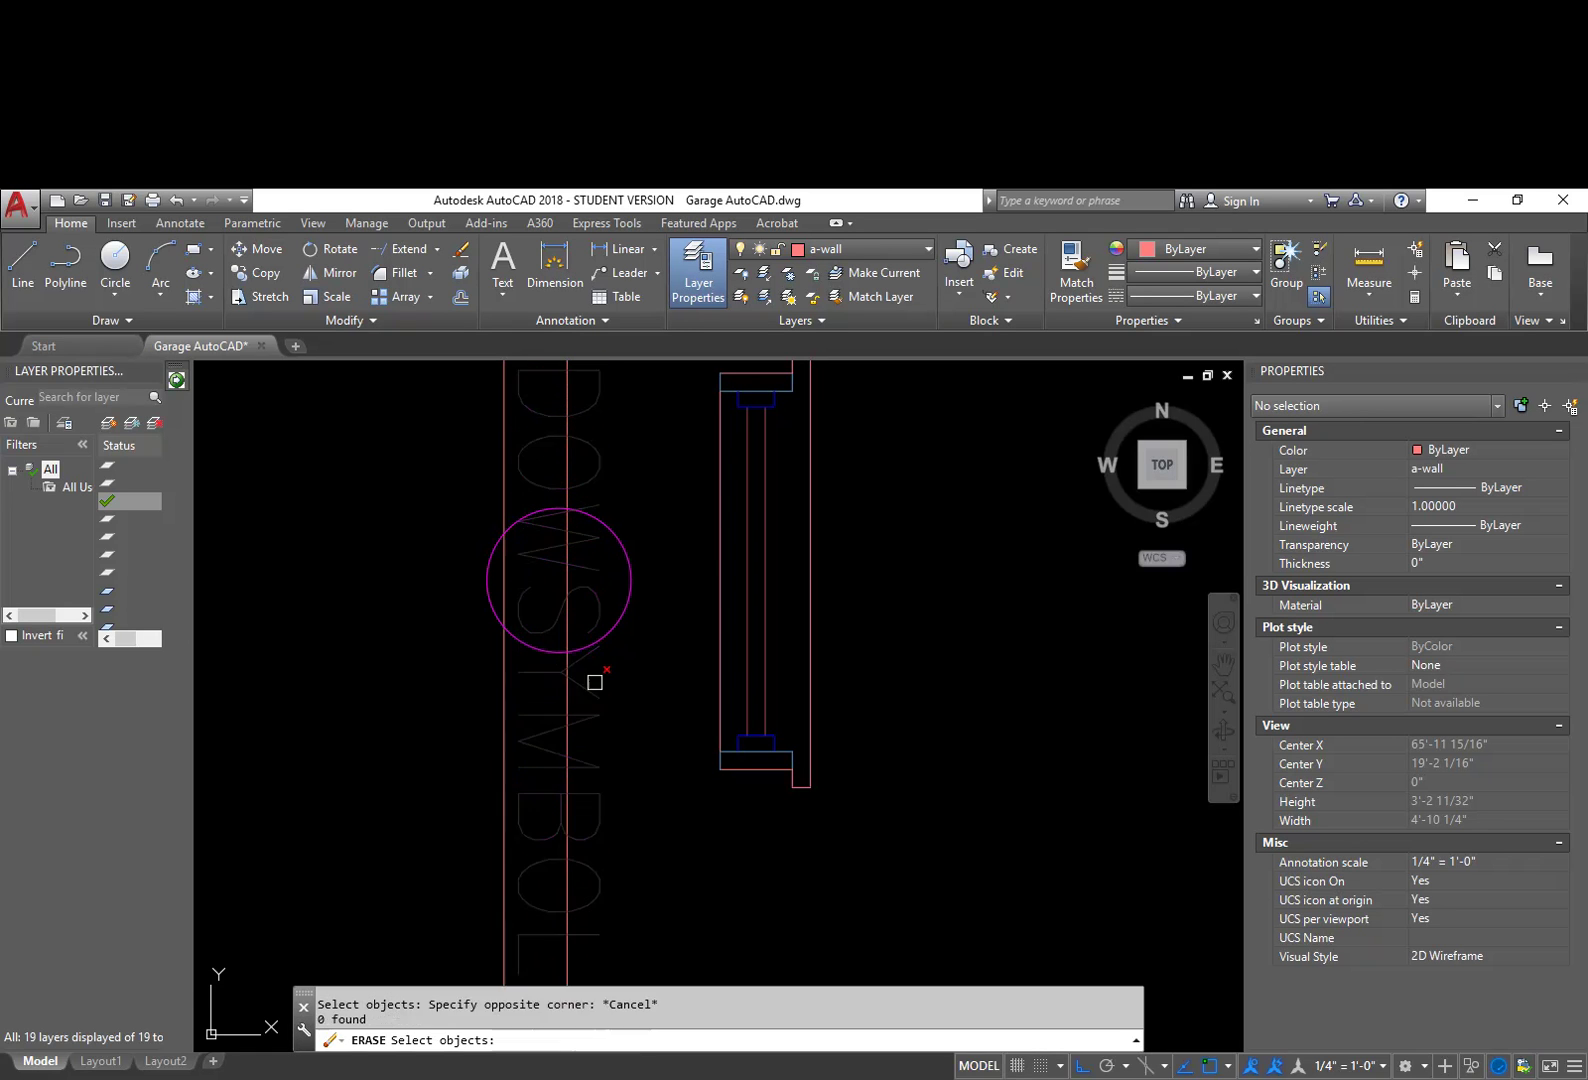
key("Escape")
Step: Change the tag of the remaining window symbol attribute to A
left_click(595, 601)
double_click(586, 636)
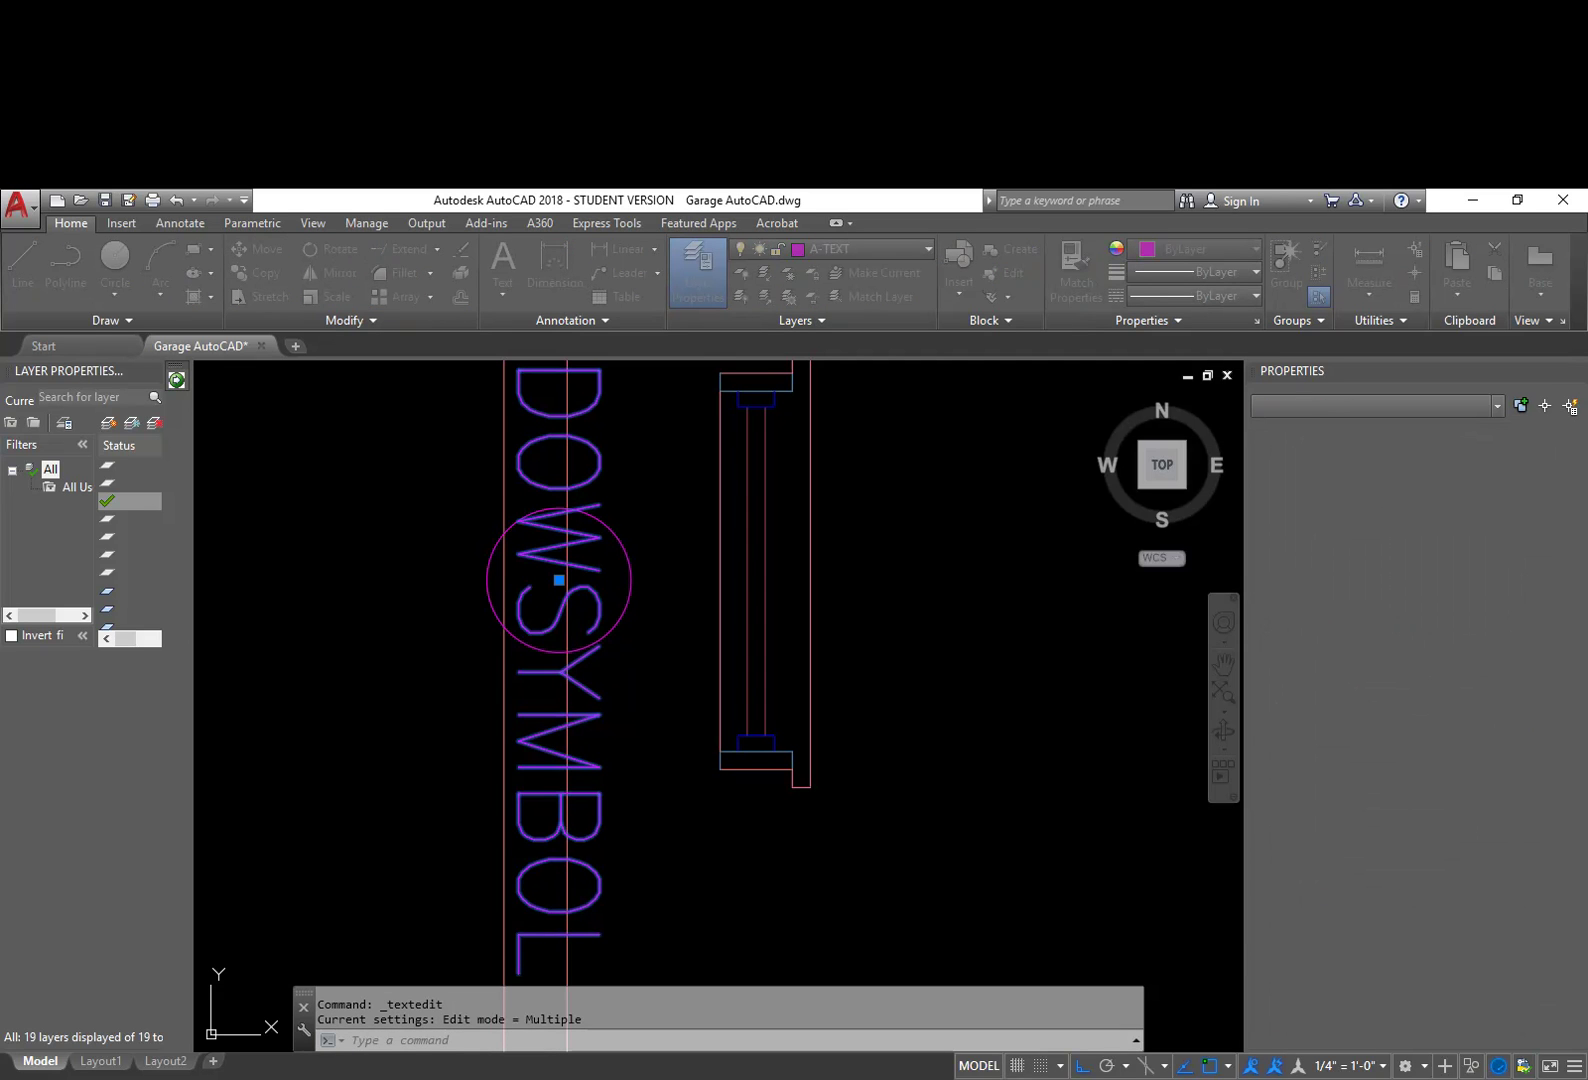
type("A")
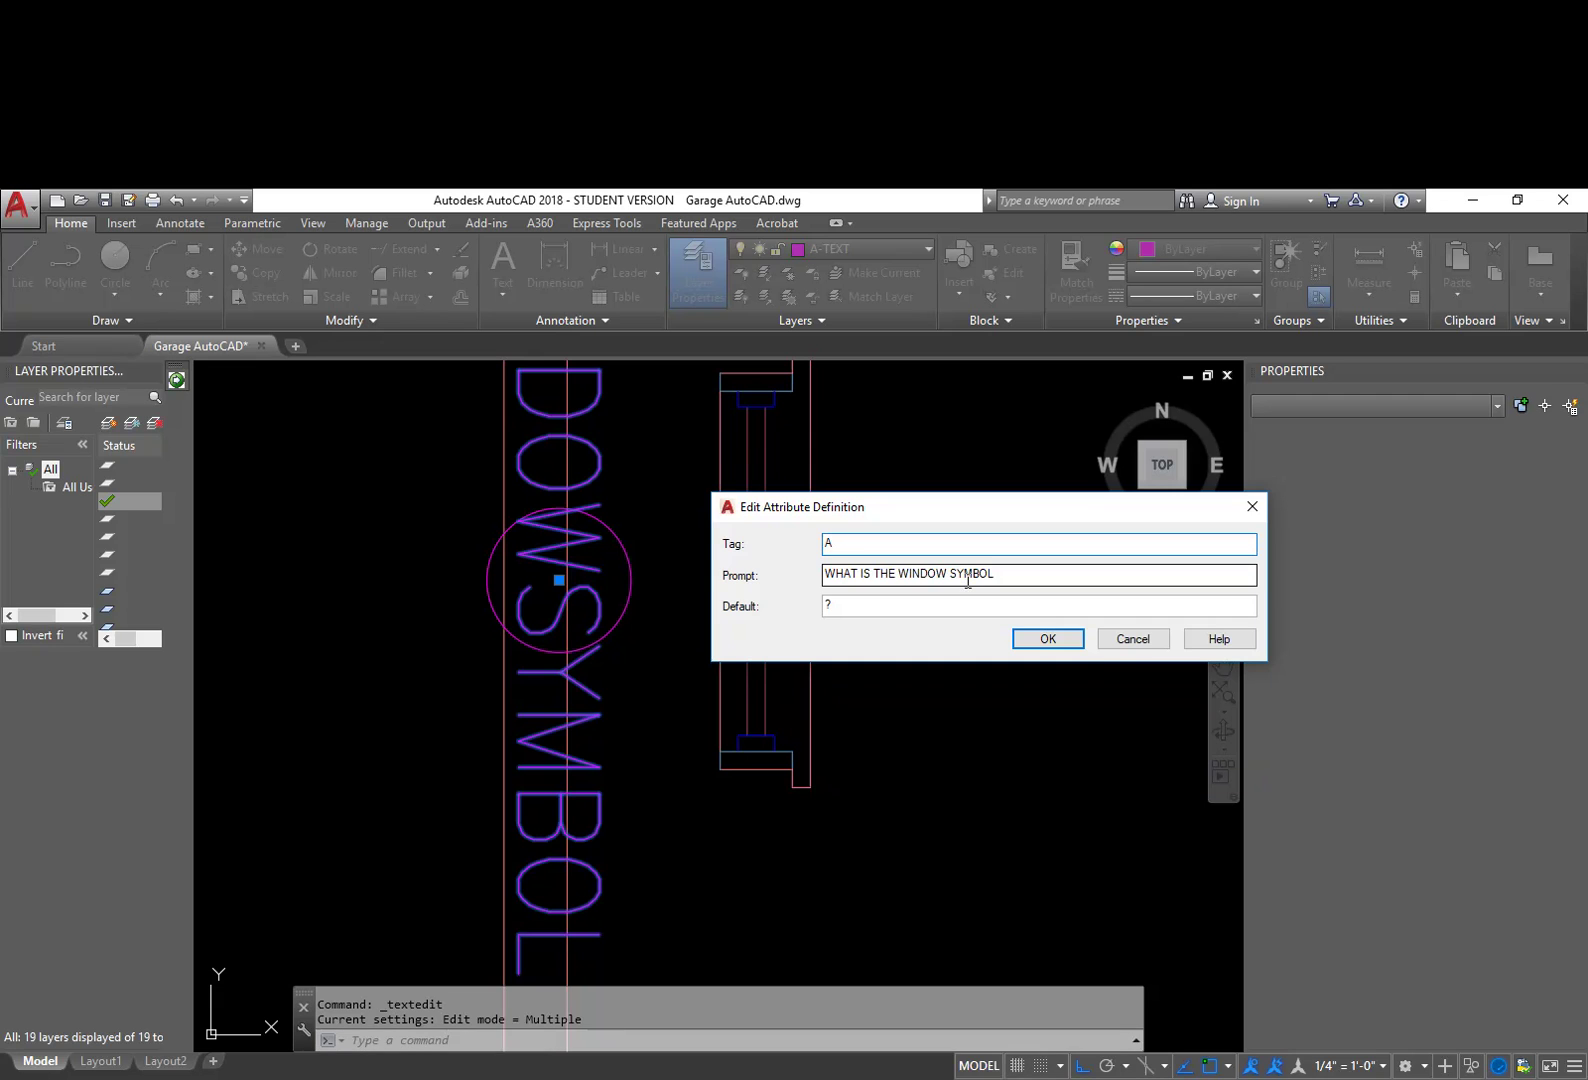
left_click(1073, 645)
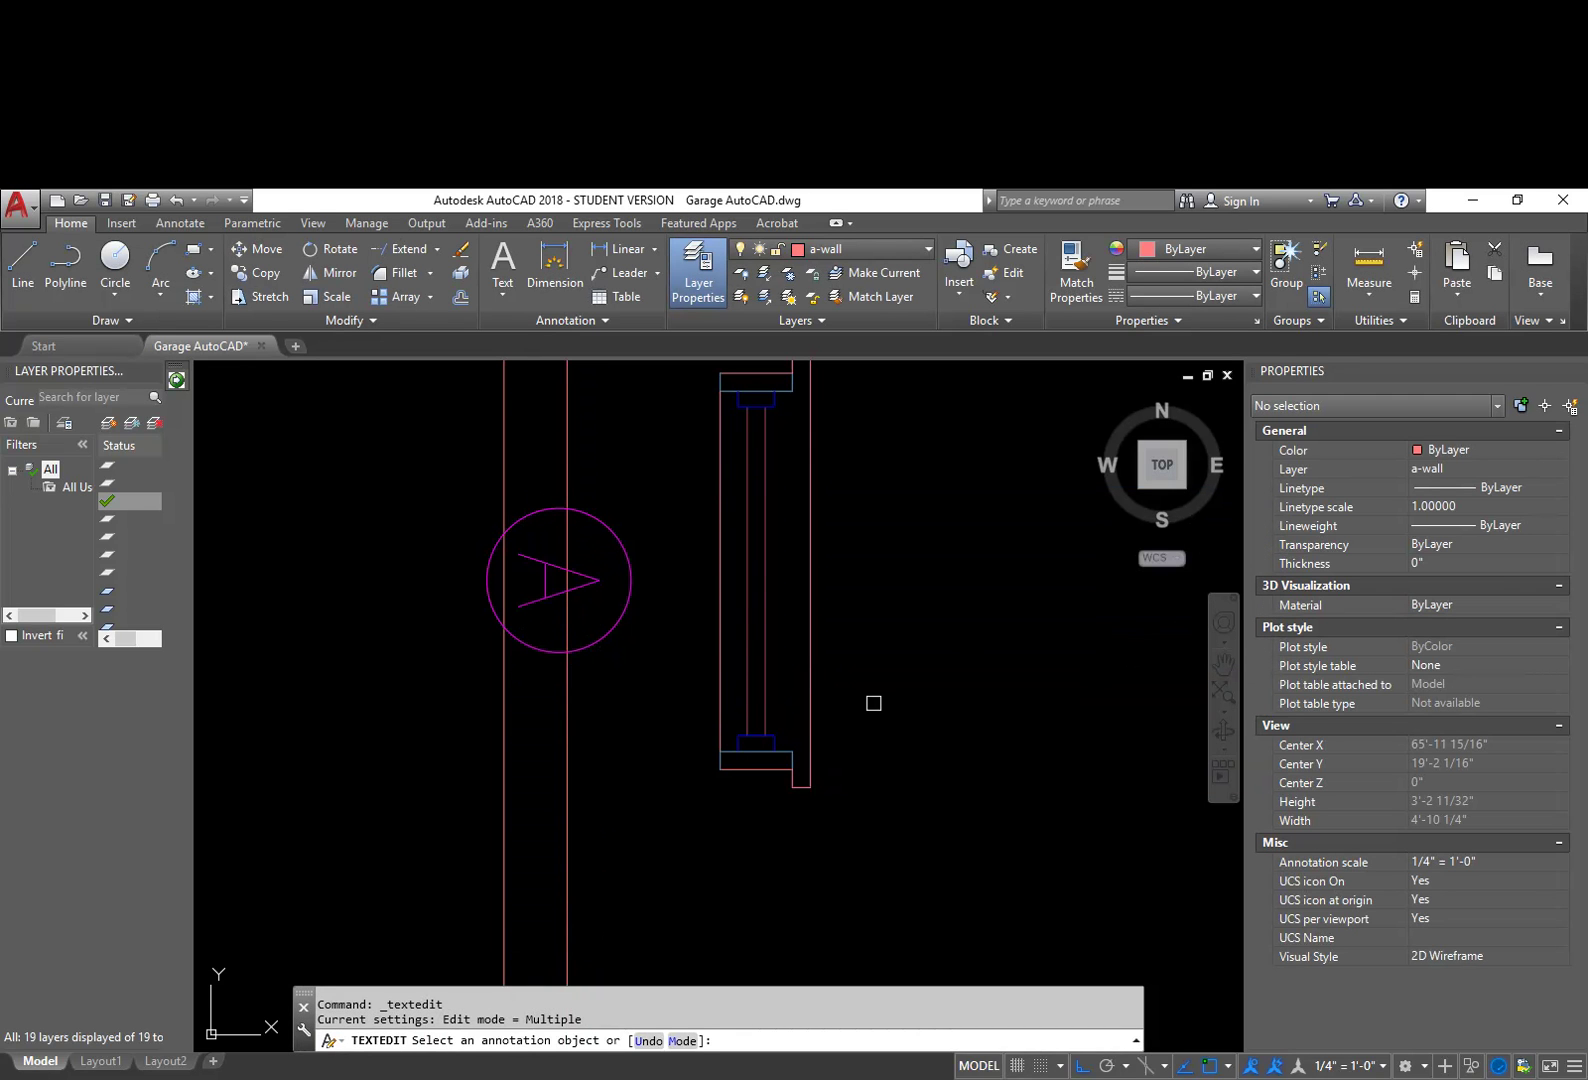
key("Escape")
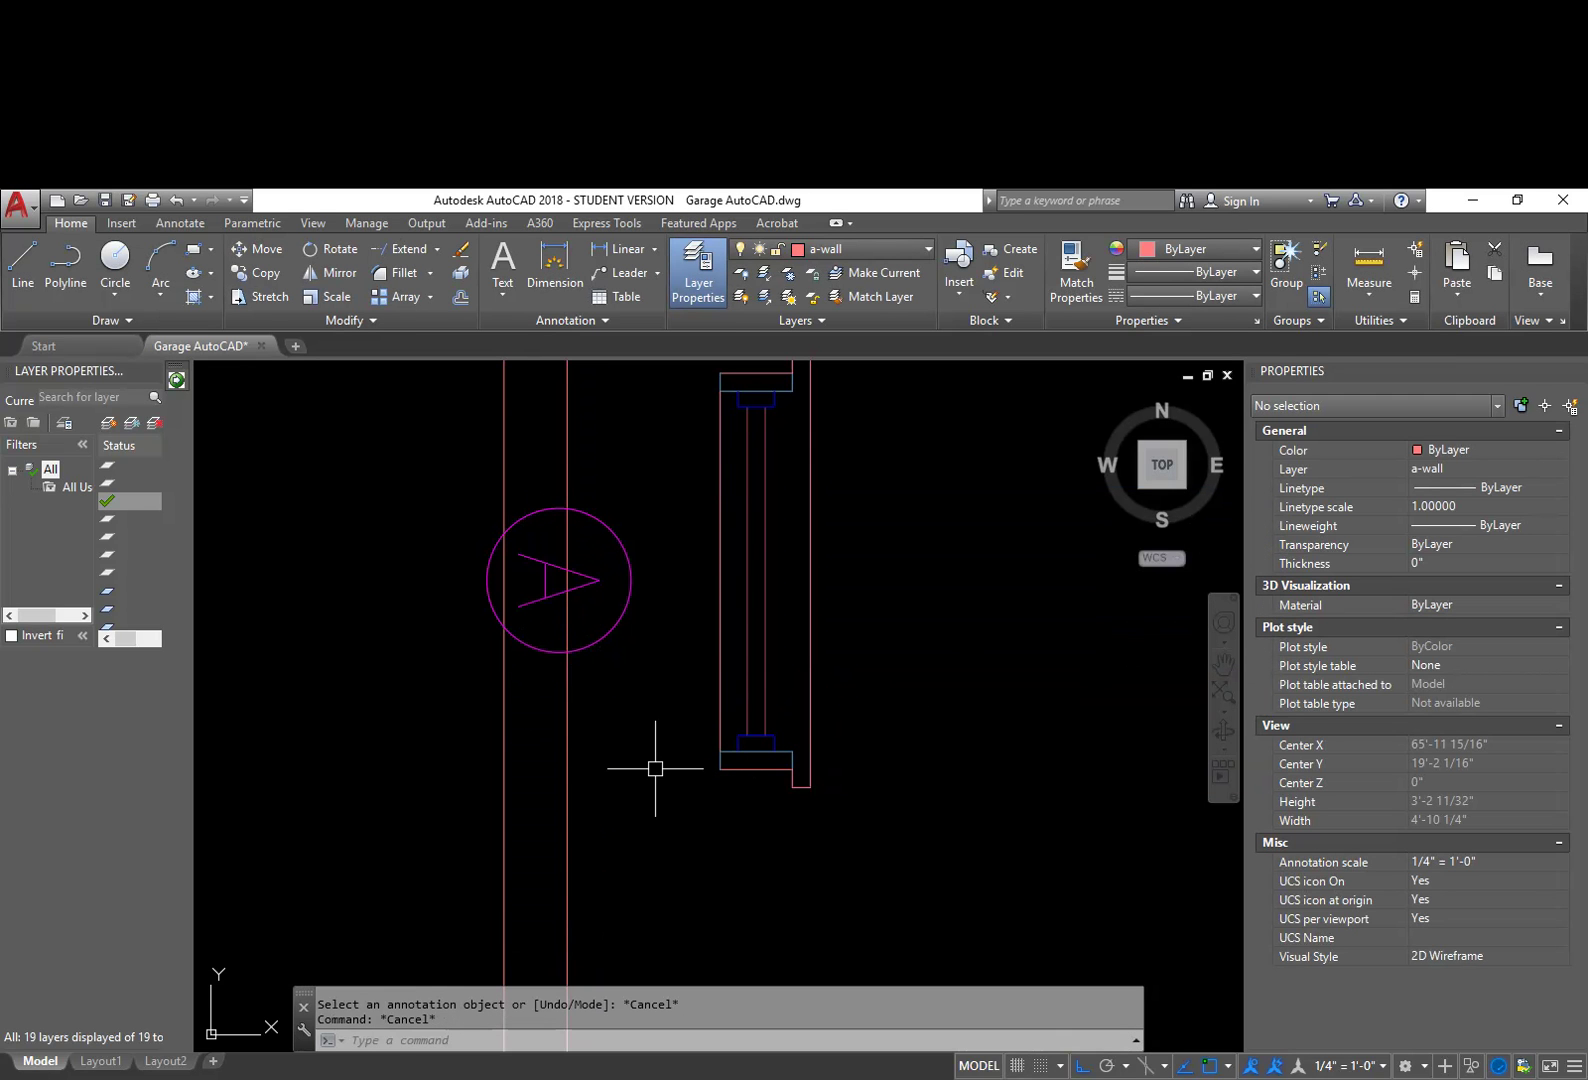
Step: Stretch the window's outer frame edge, jambs and glass lines 0.5" toward the sill to reduce the frame depth
middle_click_drag(712, 793, 698, 841)
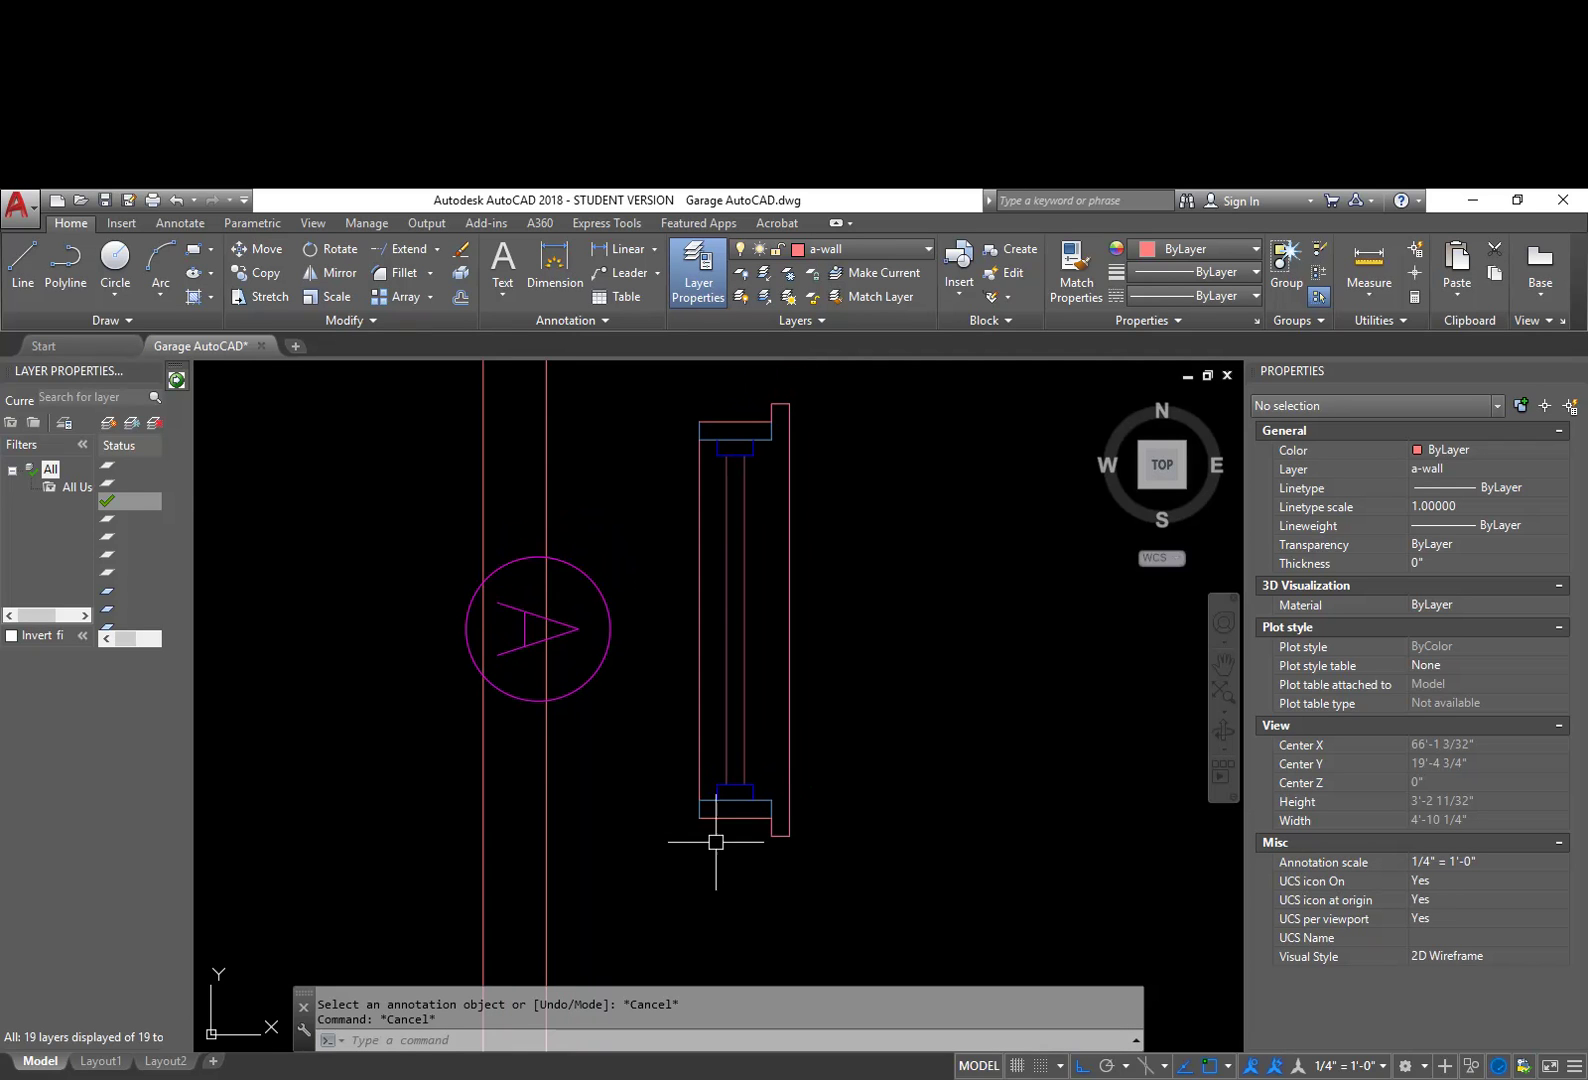
type("s")
key("Return")
type("c")
key("Return")
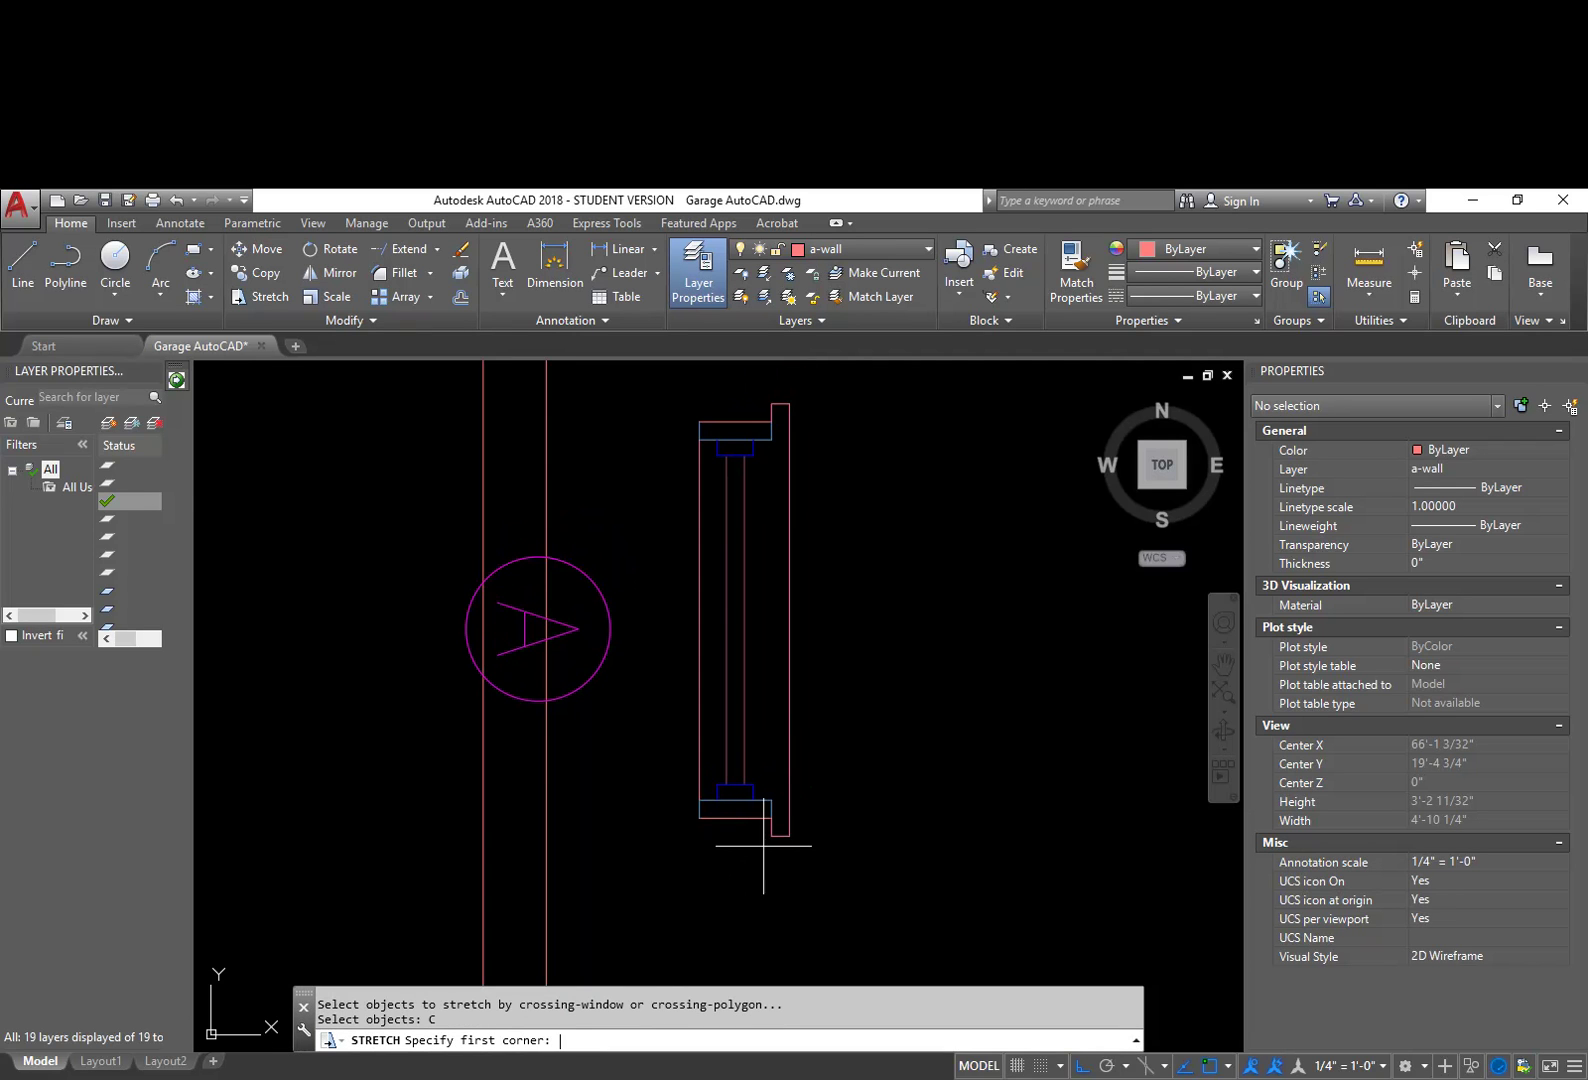
left_click(766, 836)
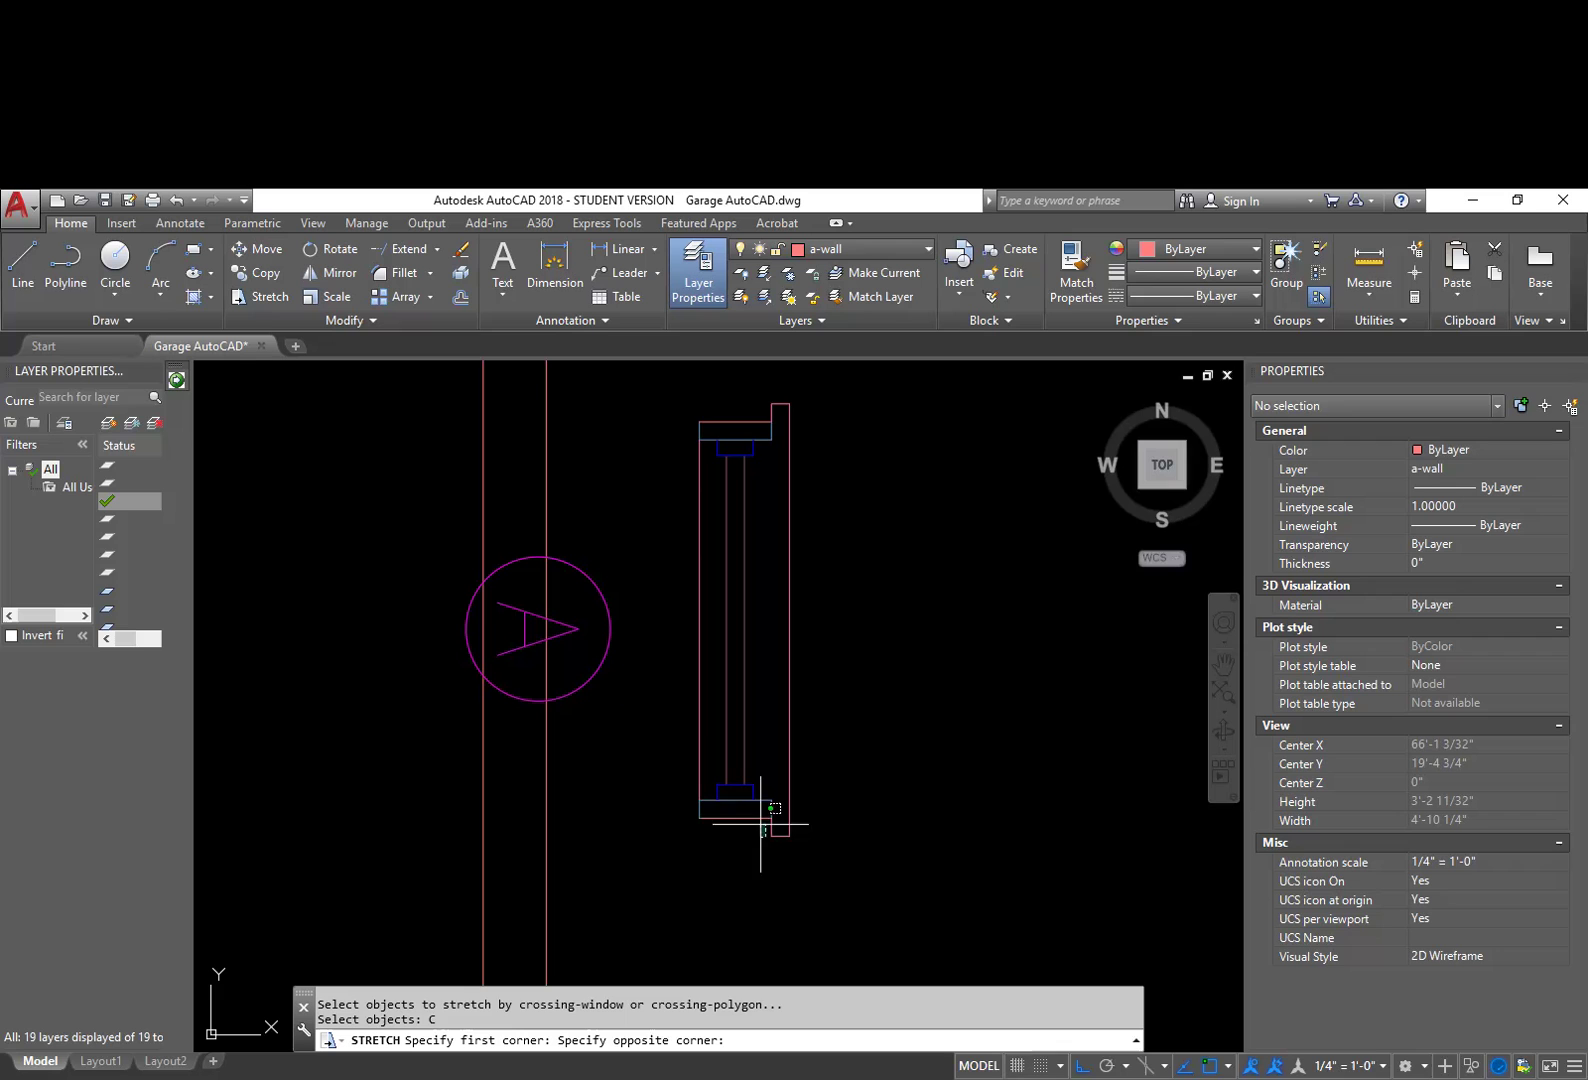
left_click(682, 434)
key("Return")
left_click(888, 570)
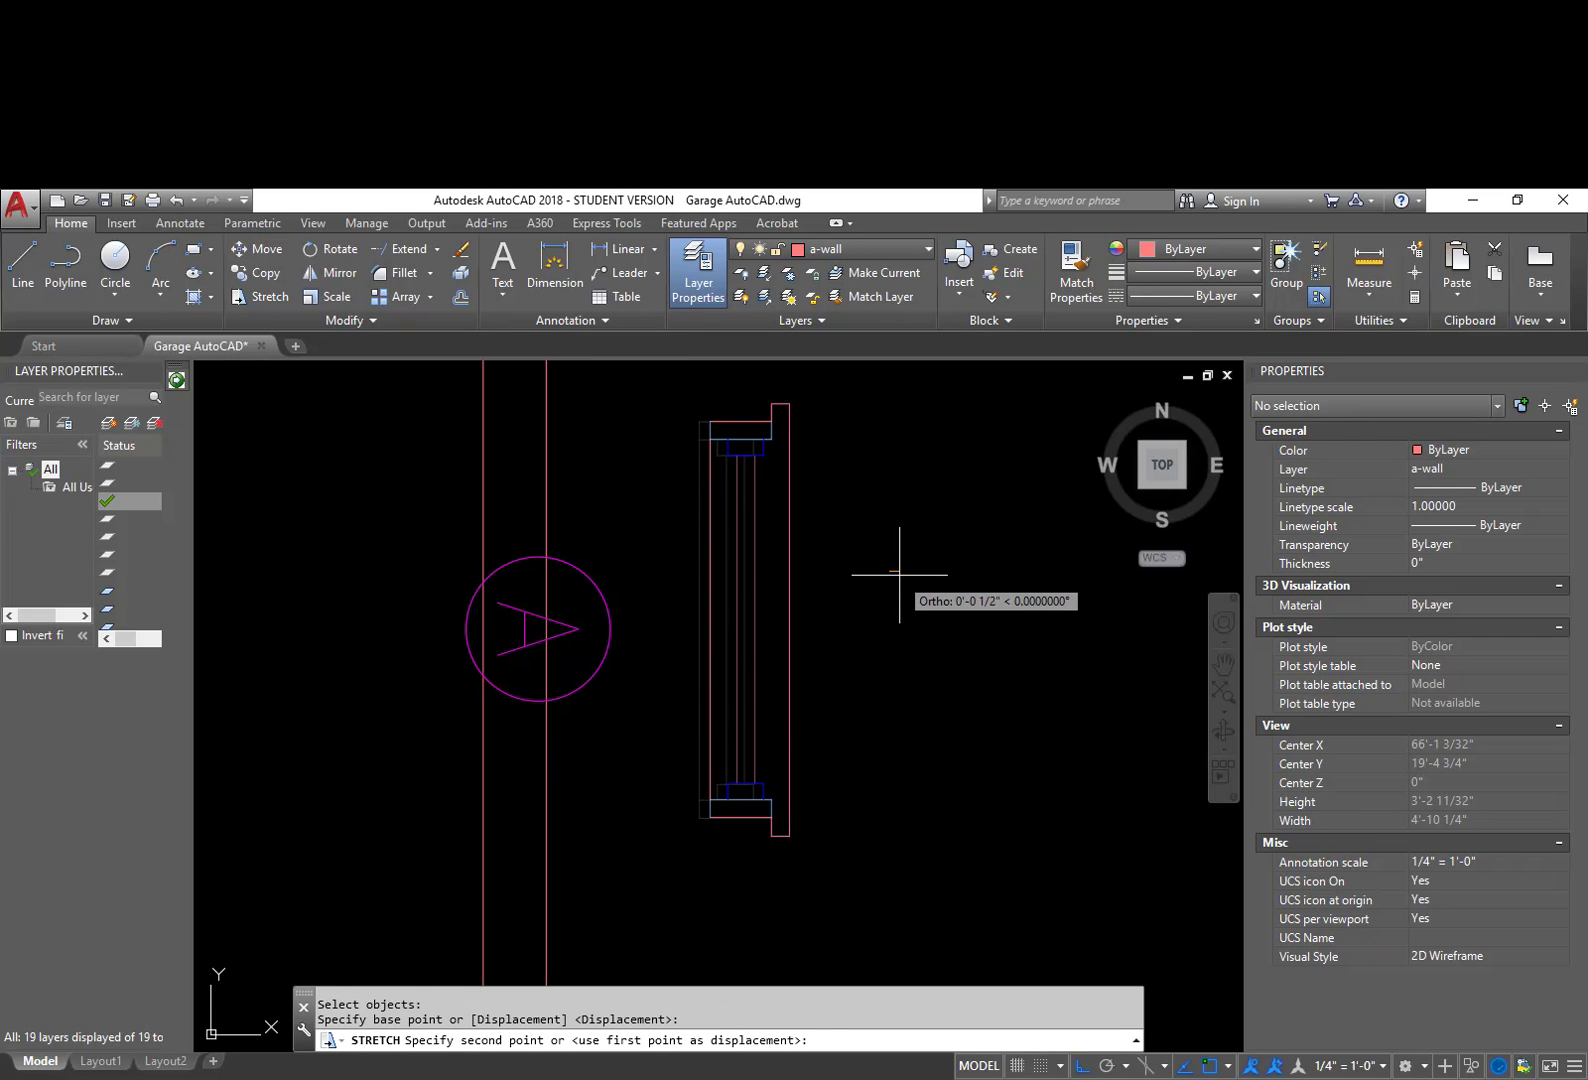
type(".5")
key("Return")
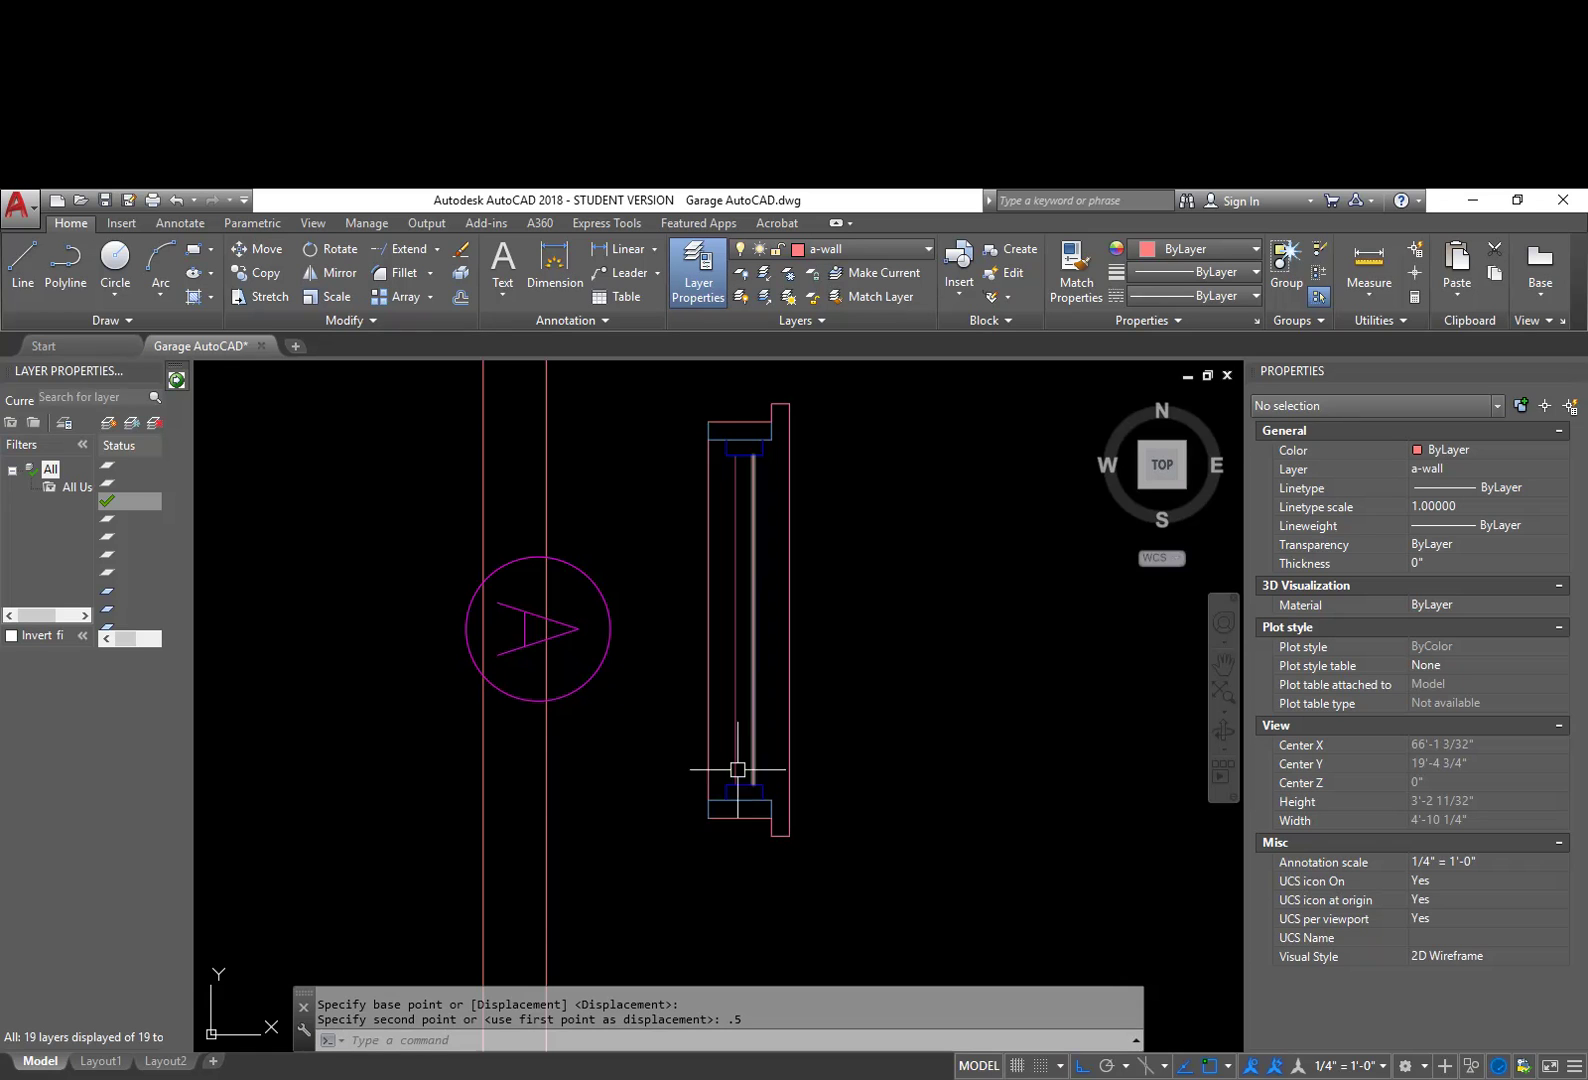
Step: Move the window tag A horizontally off the wall lines to the west side of the wall
key("Return")
left_click(631, 706)
left_click(521, 548)
key("Return")
left_click(1040, 629)
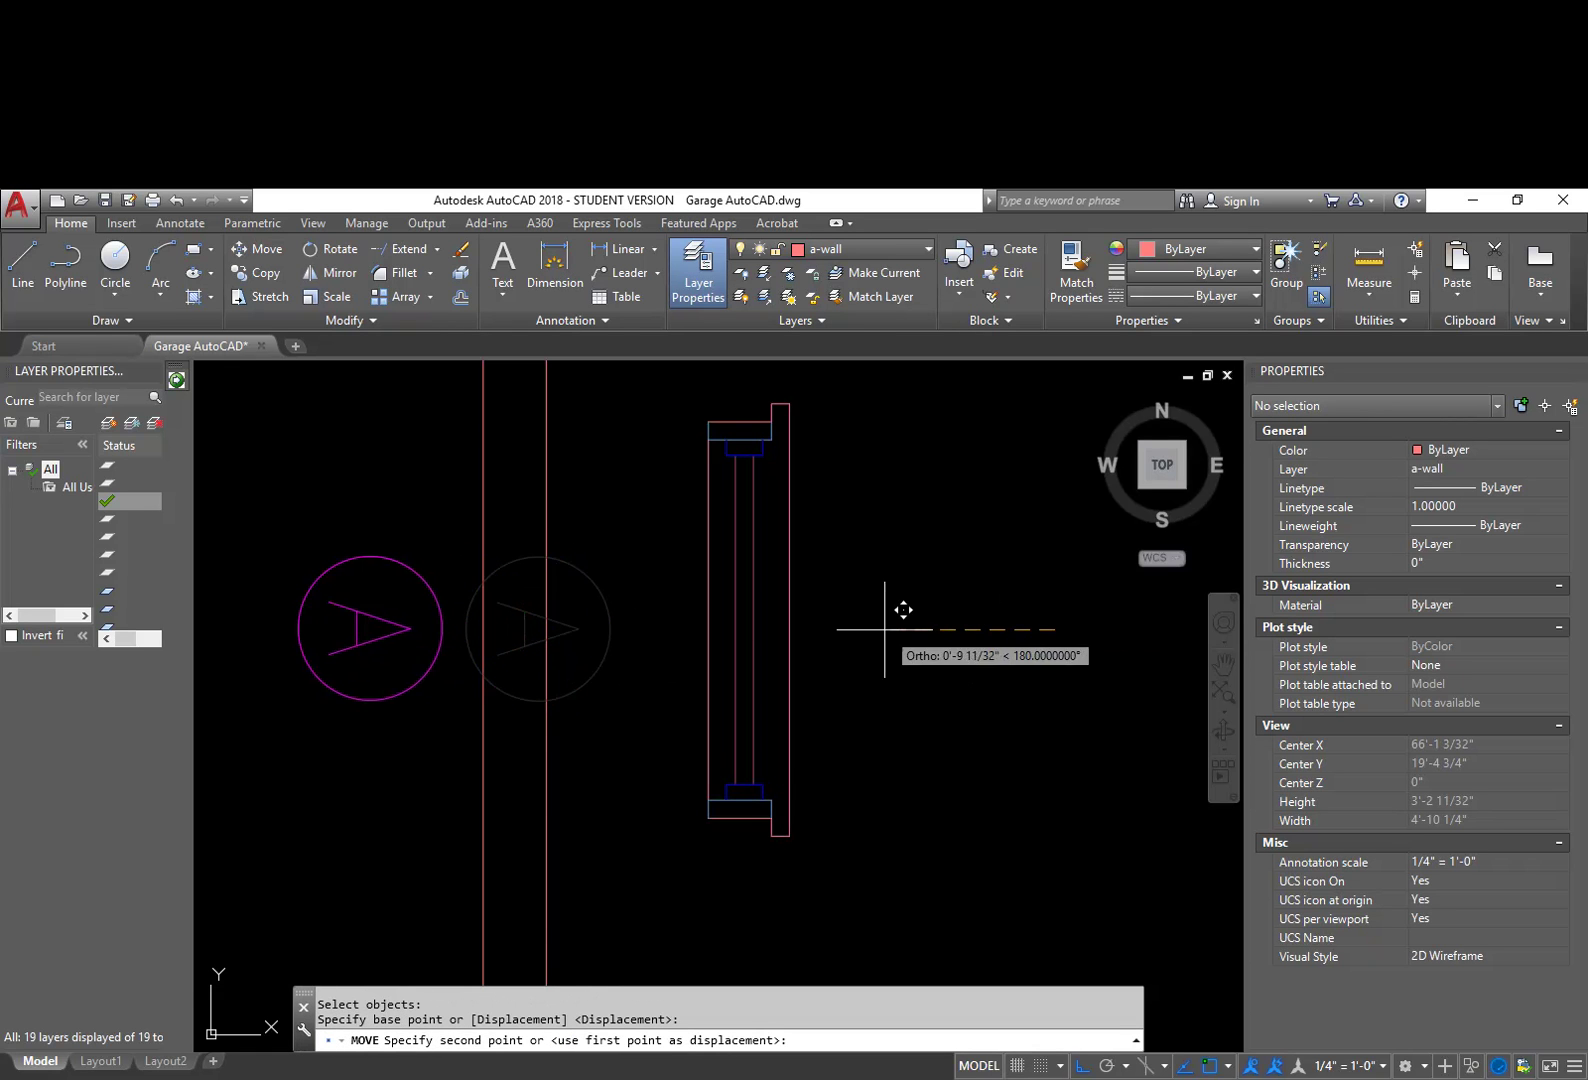
left_click(842, 614)
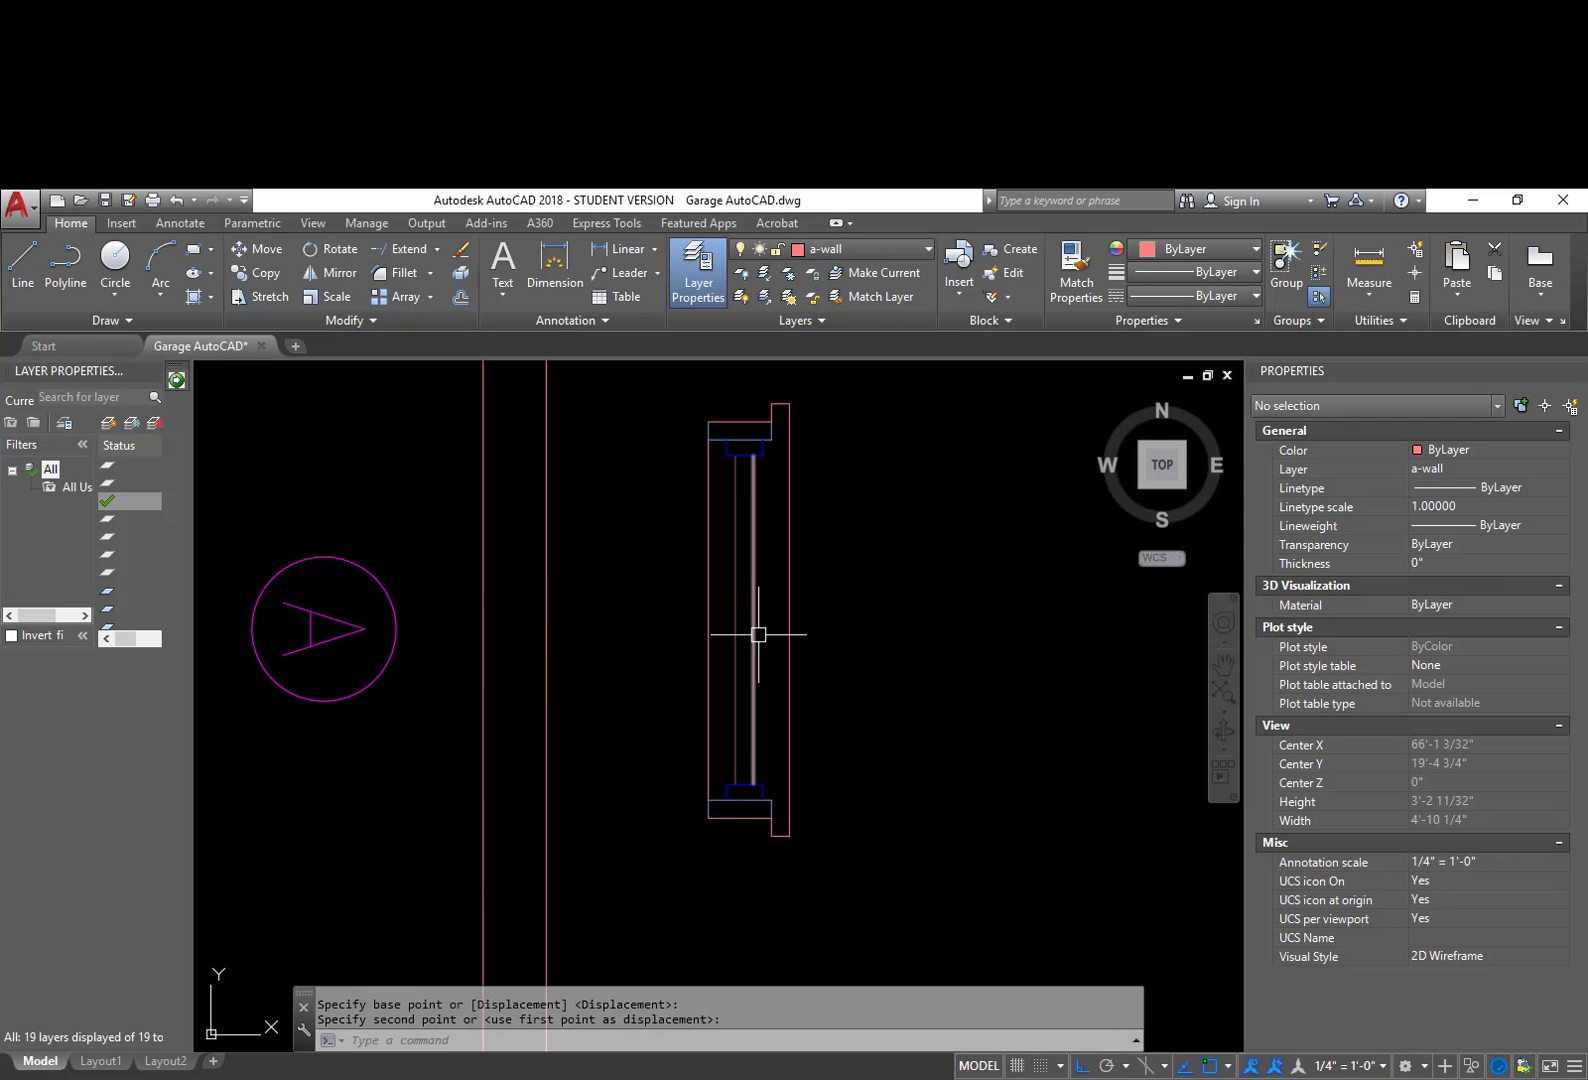
Step: Draw two horizontal guide lines from the window's upper and lower outer corners across both wall lines
middle_click_drag(748, 631, 785, 698)
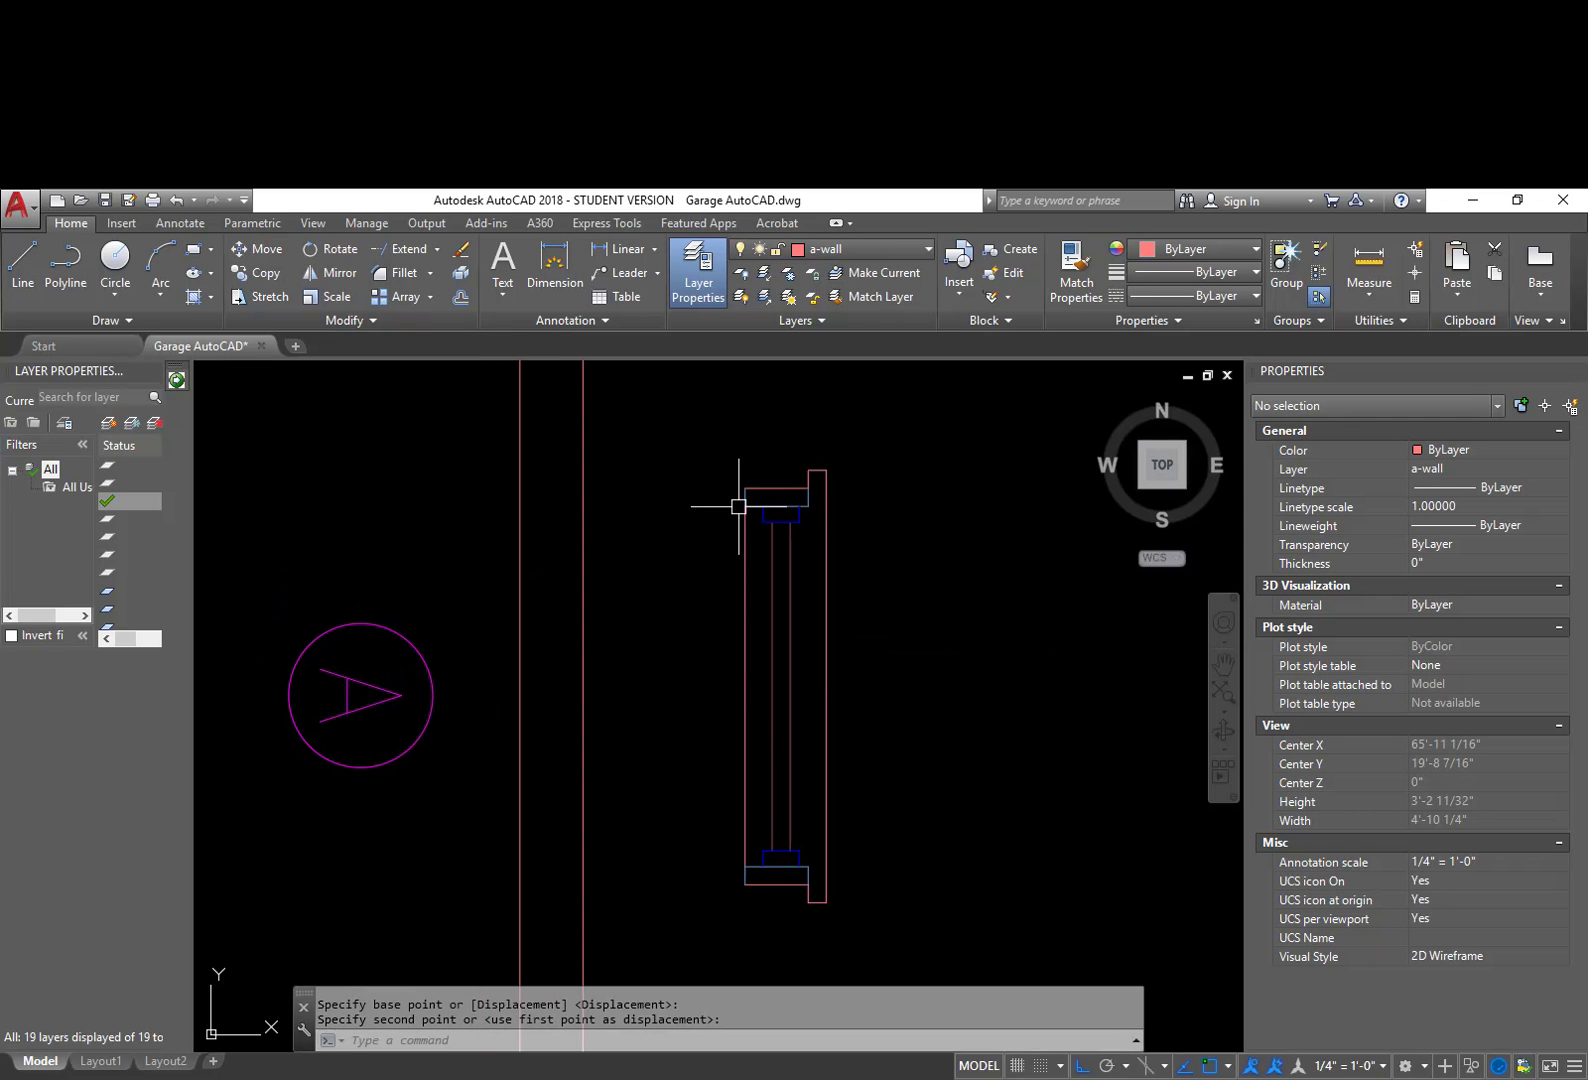
key("l")
key("Return")
left_click(744, 488)
left_click(427, 455)
key("Escape")
key("Return")
left_click(745, 884)
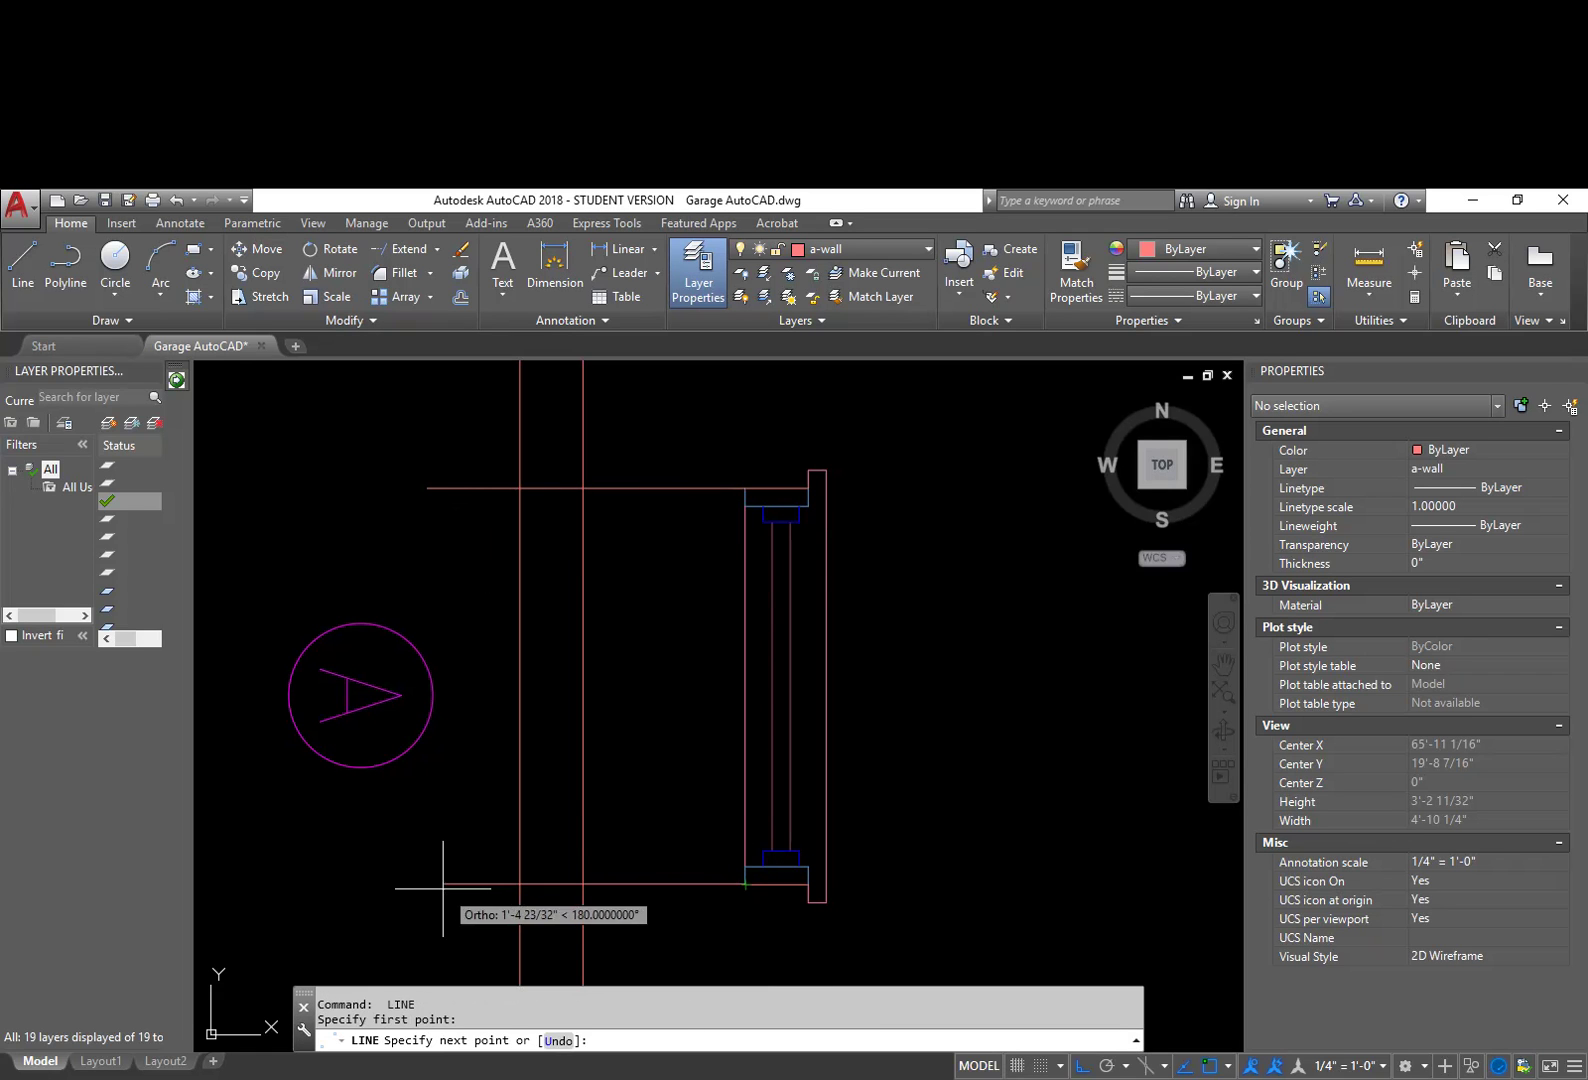
left_click(443, 884)
key("Return")
type("tr")
key("Return")
key("Return")
key("Escape")
Step: Trim both wall lines between the two horizontal guide lines to cut the window opening
type("tr")
key("Return")
left_click(663, 902)
left_click(642, 546)
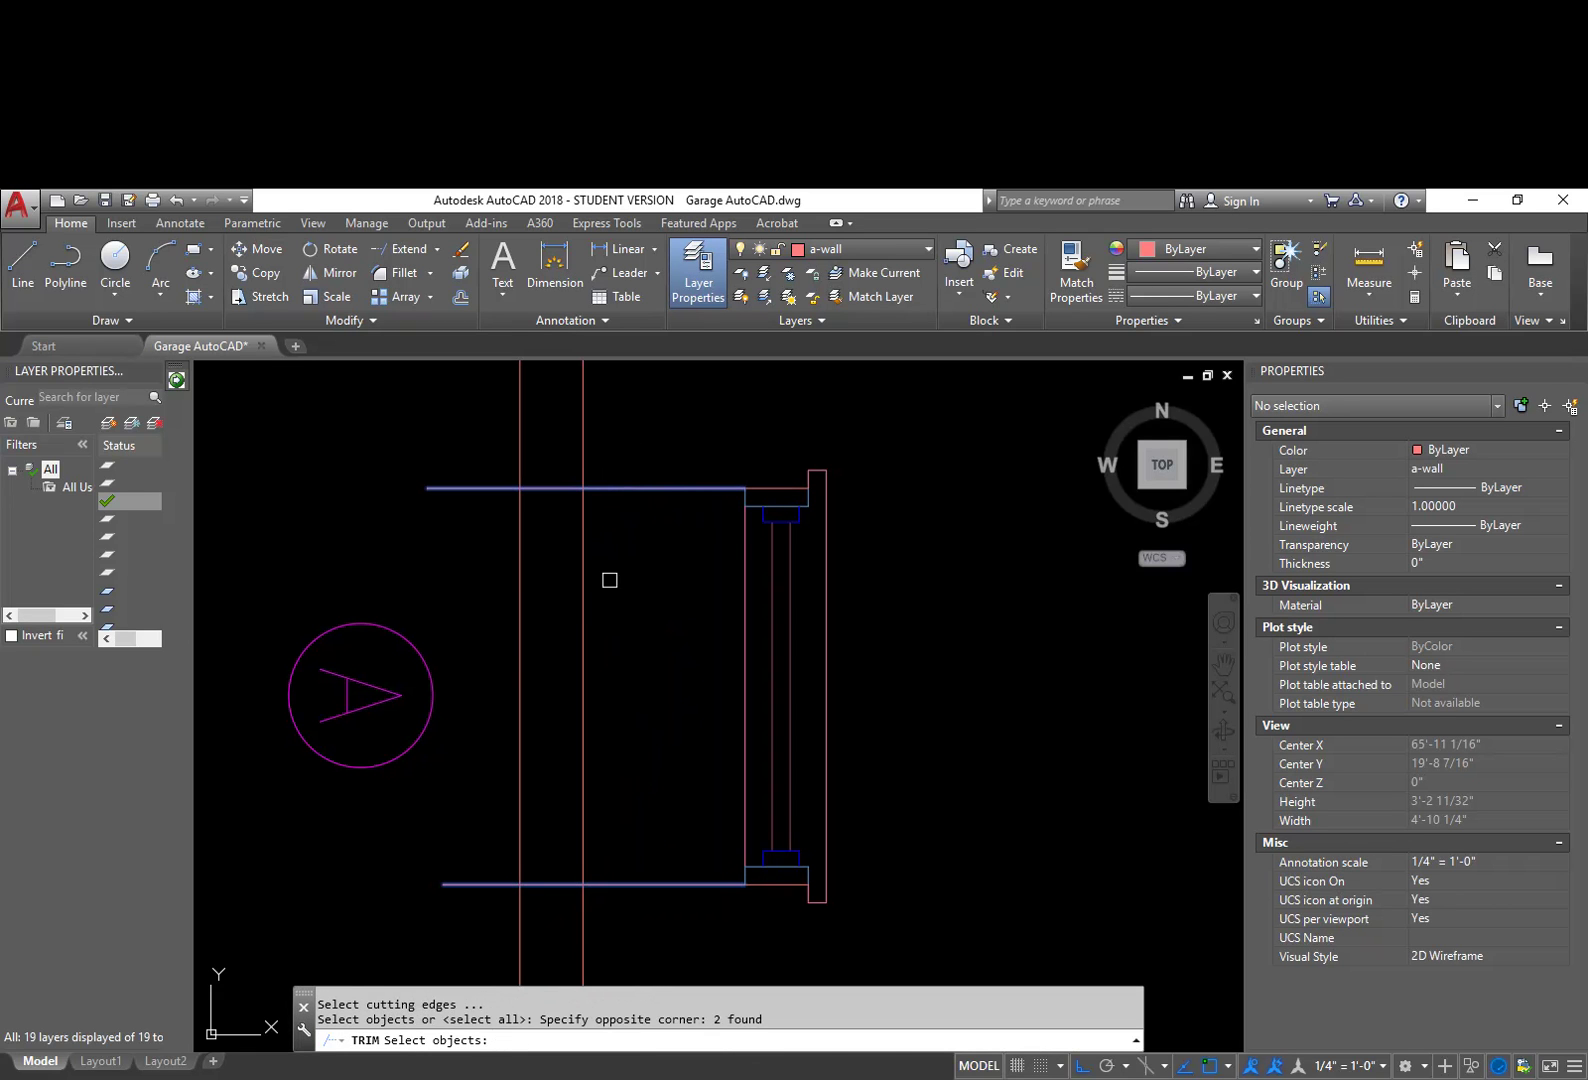
key("Return")
left_click(672, 660)
left_click(456, 533)
key("Return")
Step: Erase the two horizontal guide lines used to cut the wall opening
type("e")
key("Return")
left_click(687, 914)
left_click(630, 463)
key("Return")
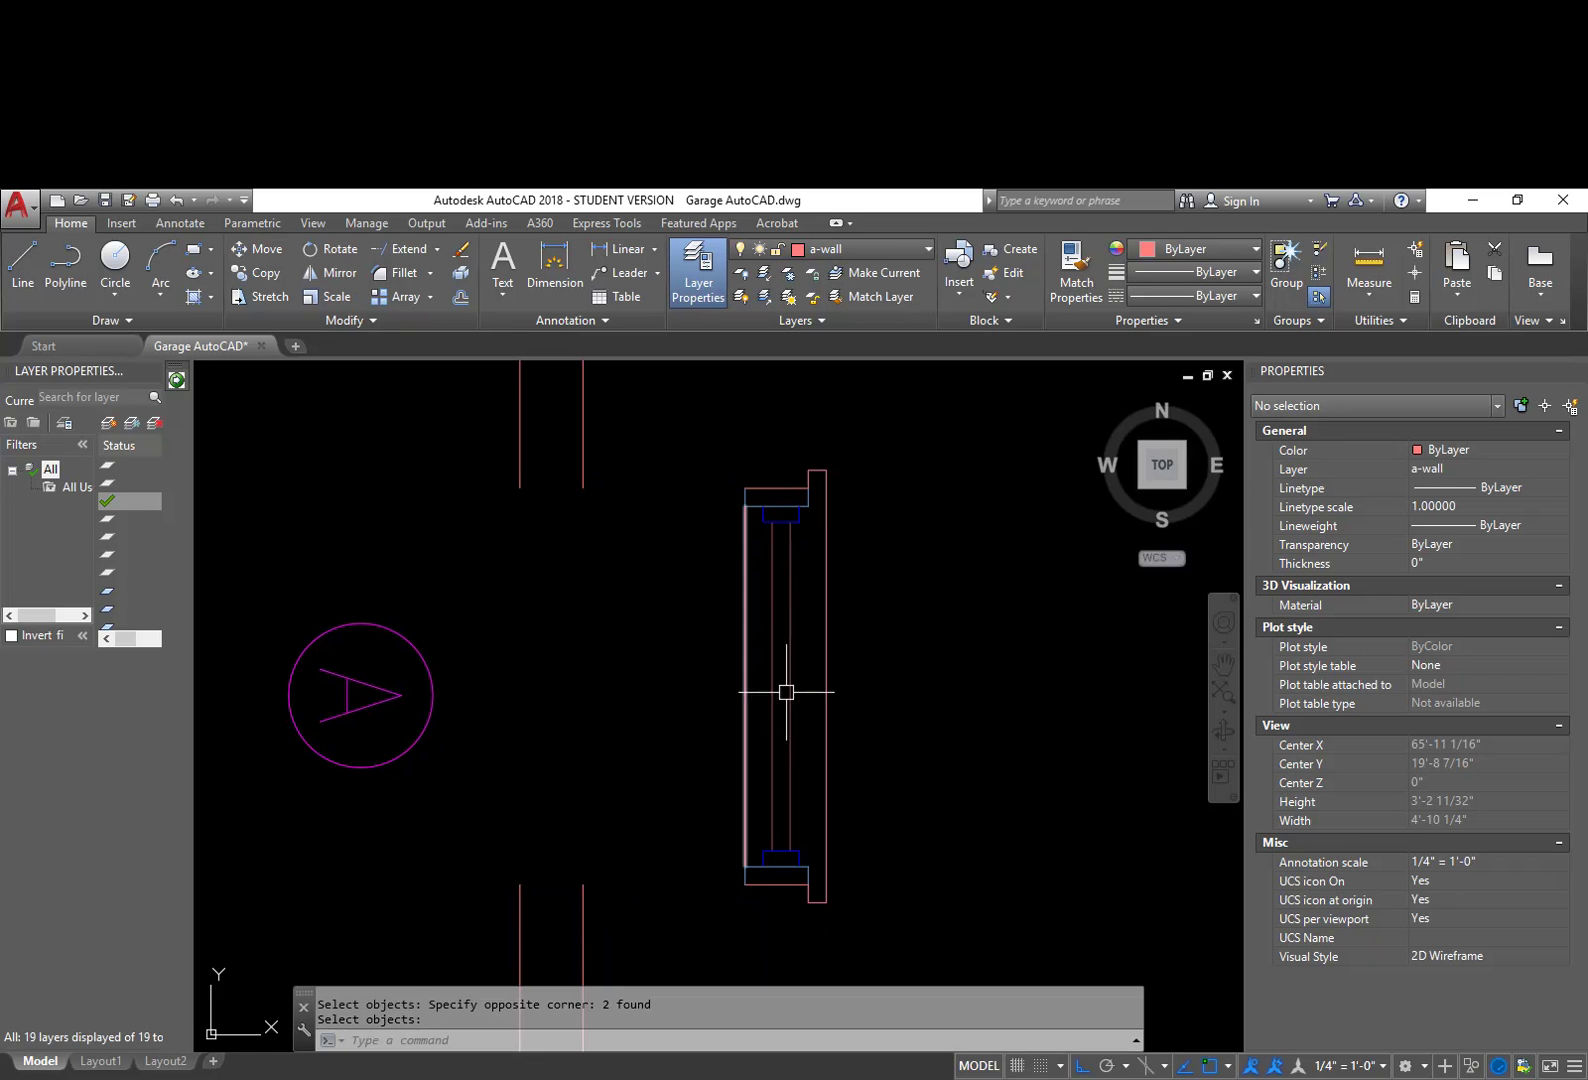
Step: Move the whole window symbol into the wall opening, aligning its upper outer corner with the exterior wall line's cut end
type("m")
key("Return")
left_click(704, 927)
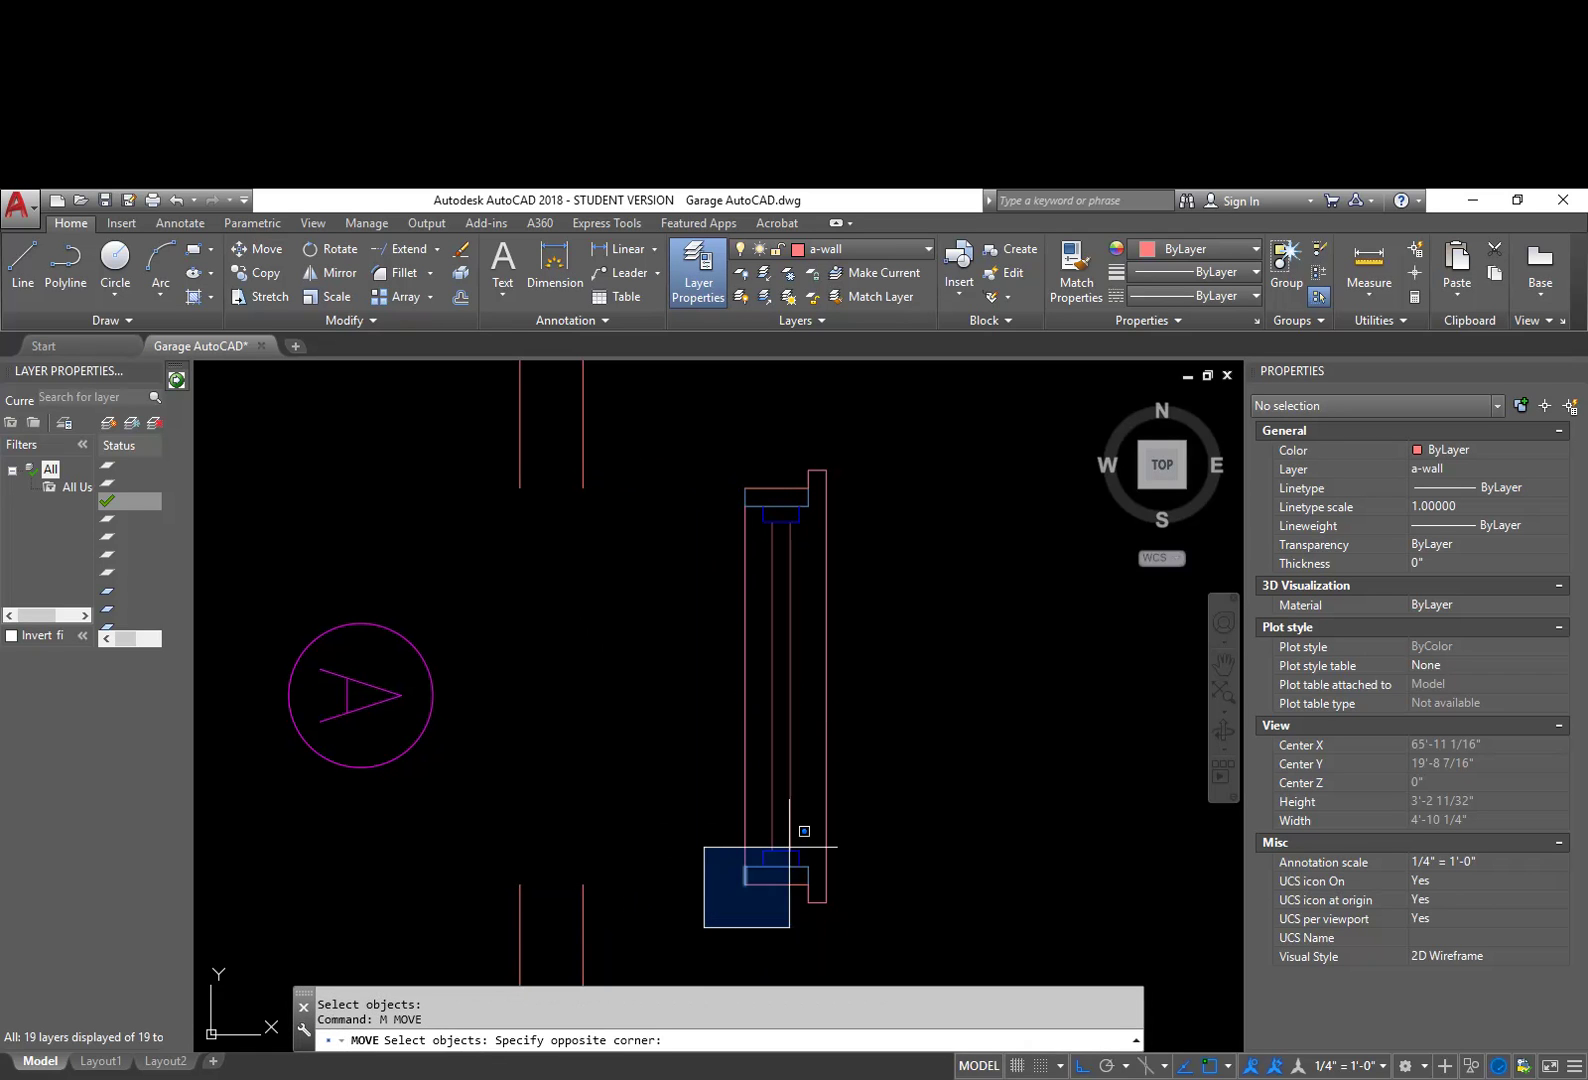
left_click(922, 421)
key("Return")
left_click(745, 488)
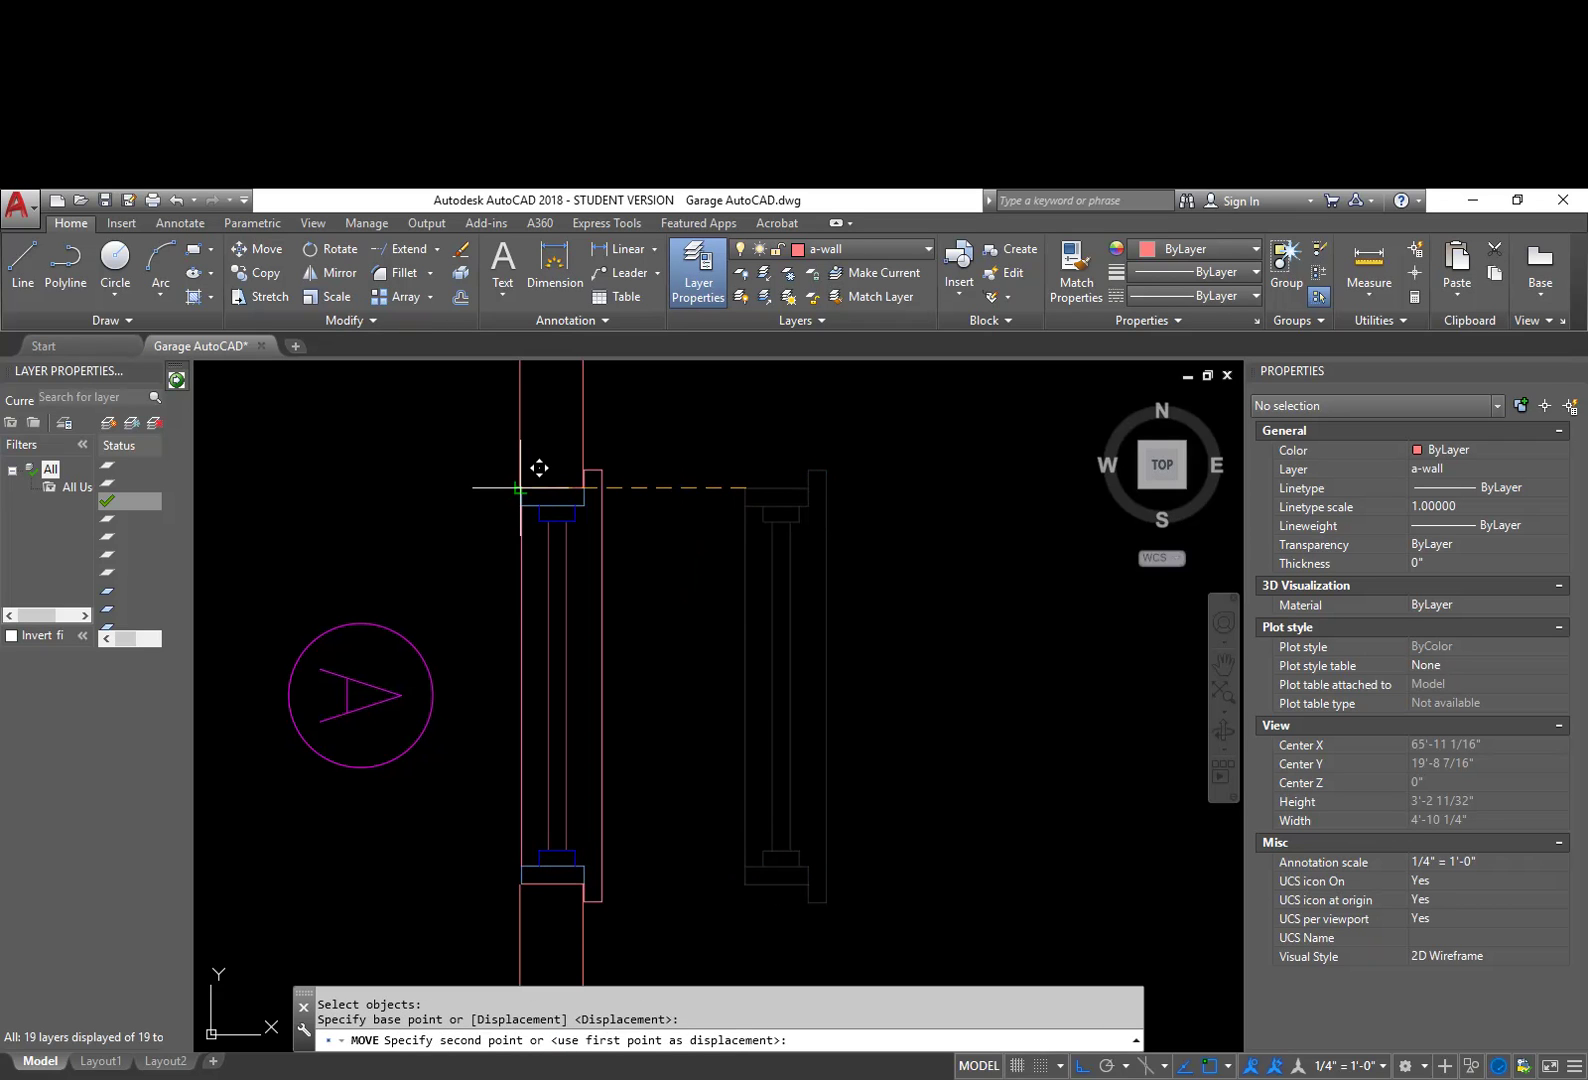
left_click(513, 489)
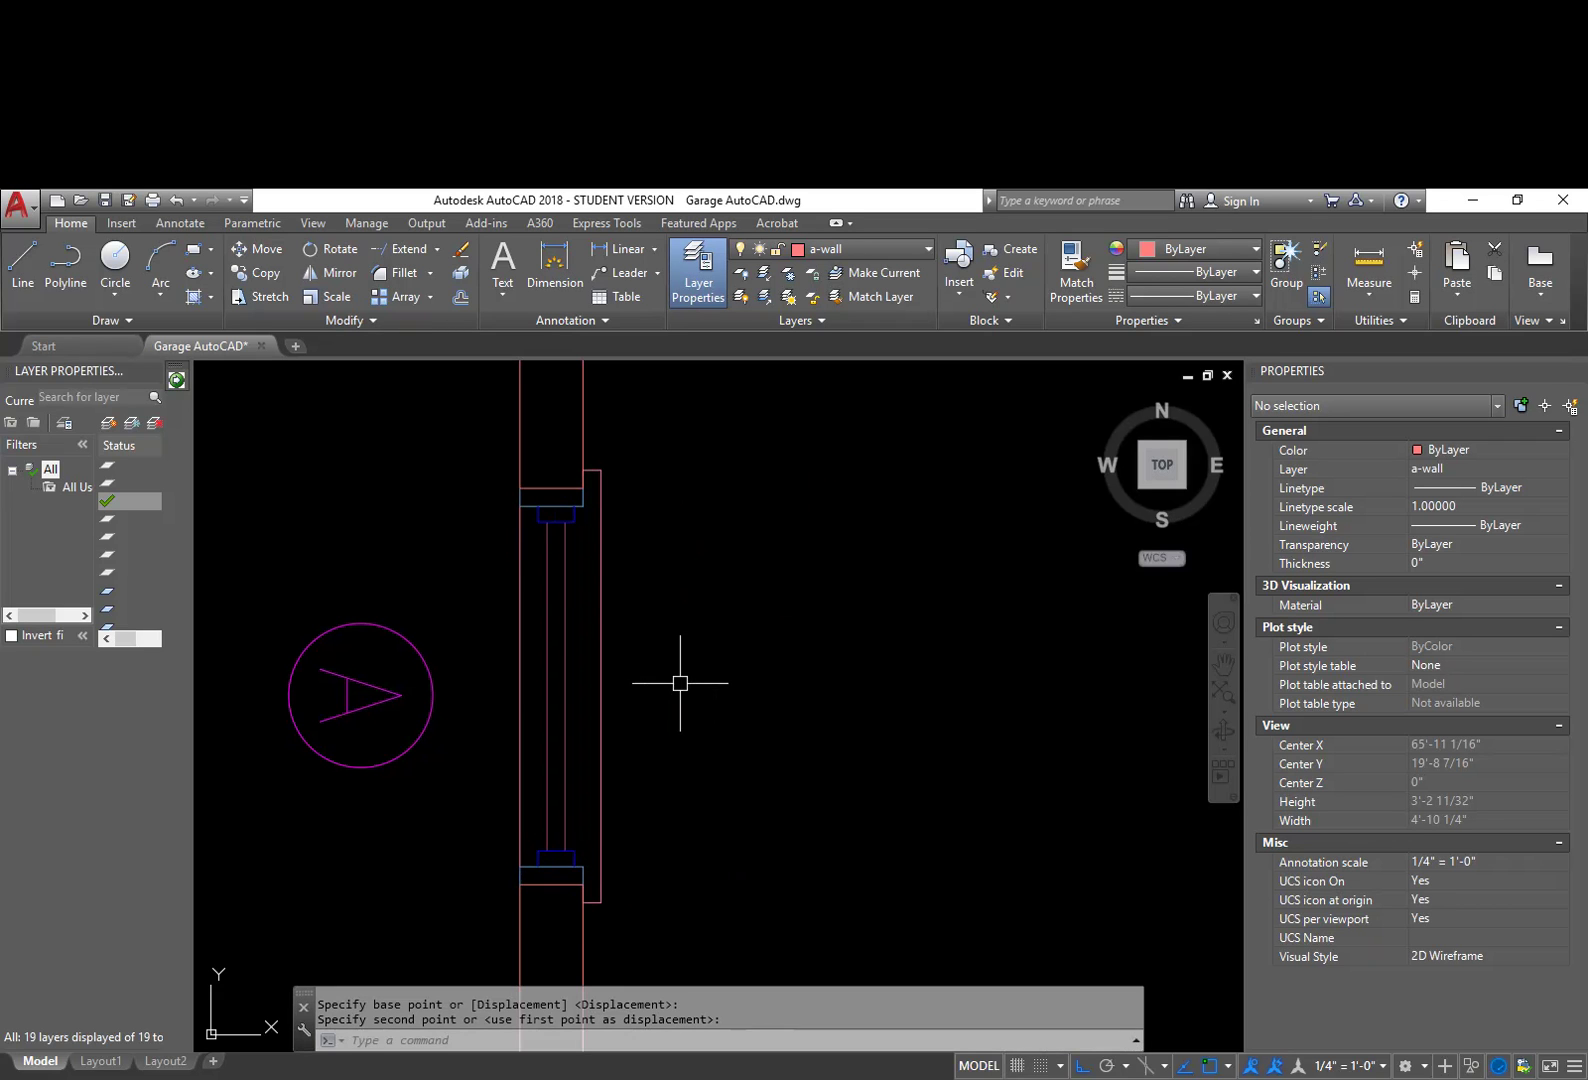
Step: Rotate the window tag A and its circle 180 degrees so the letter's apex points west
scroll(682, 683, "down", 4)
middle_click_drag(720, 748, 662, 632)
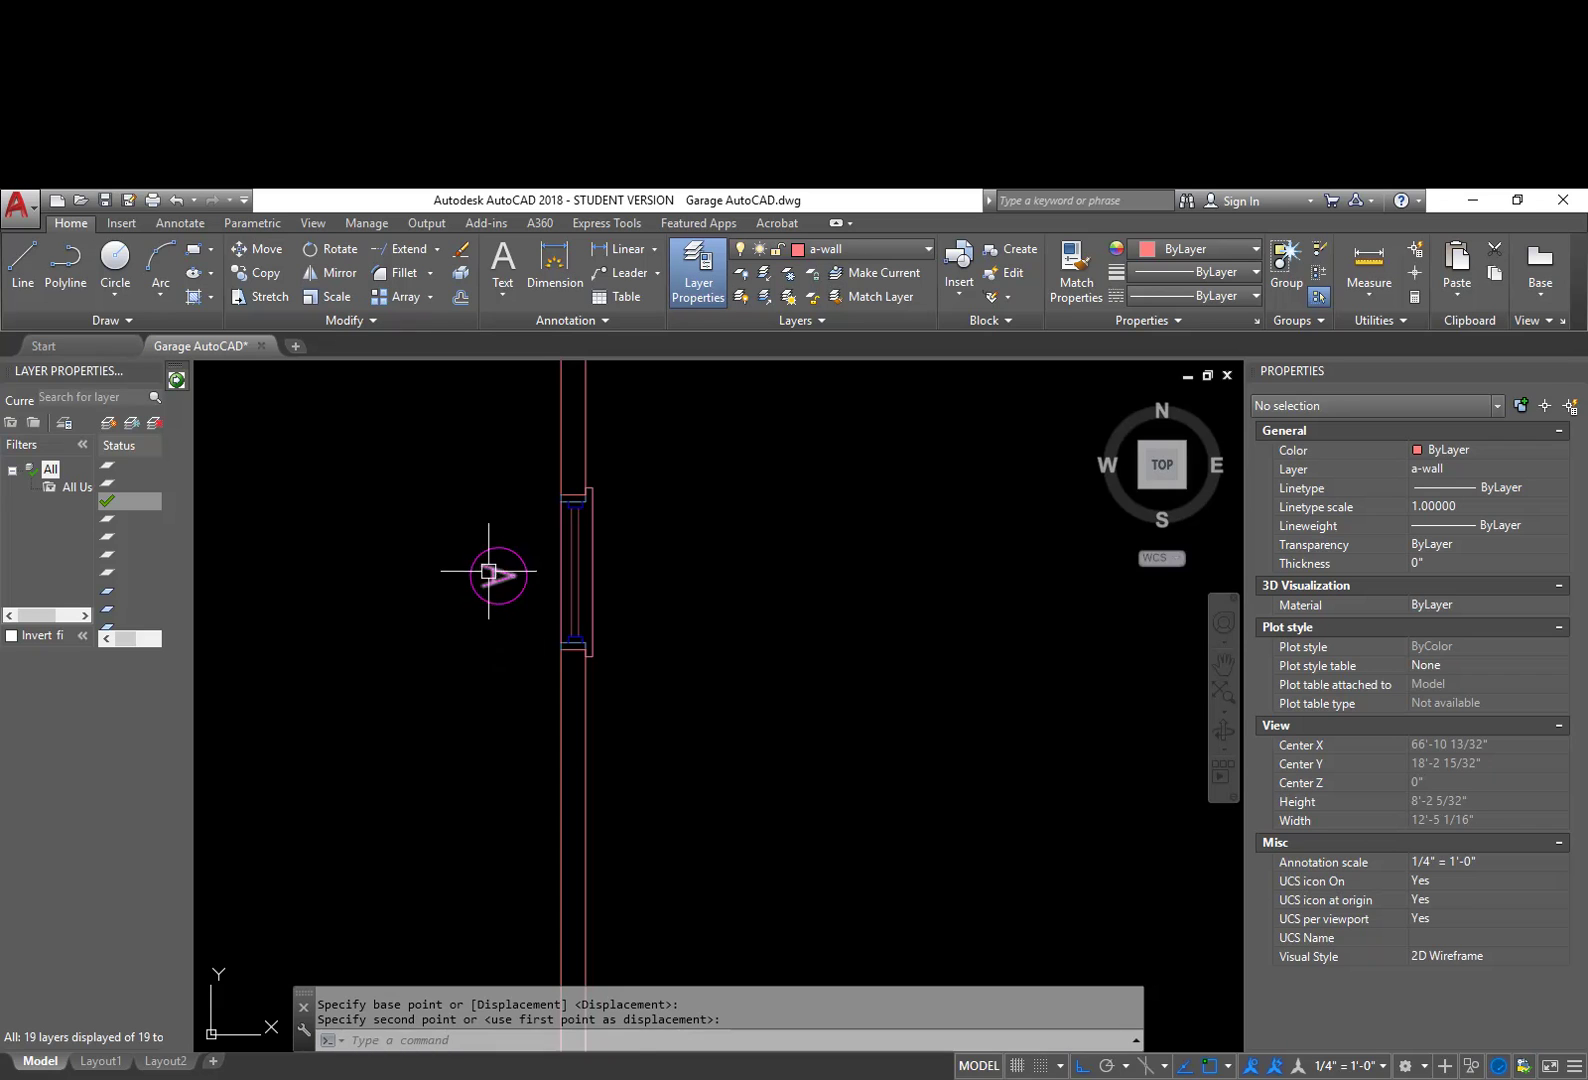
scroll(488, 573, "up", 4)
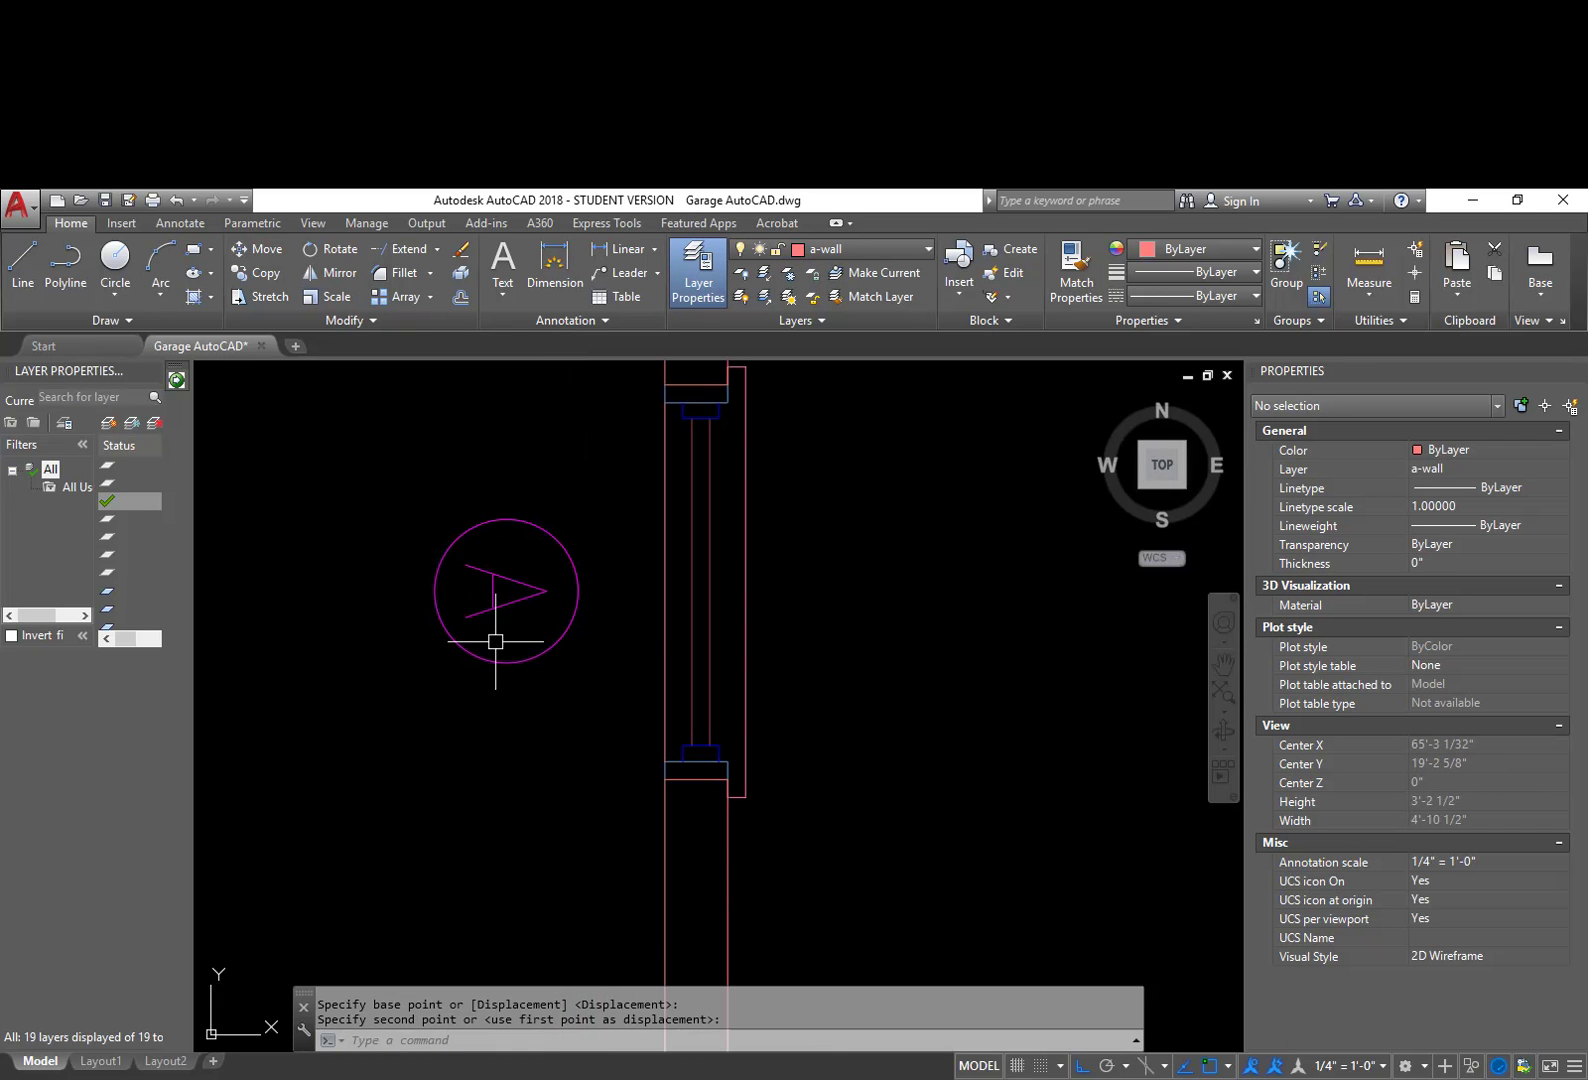
type("ro")
key("Return")
left_click(557, 692)
left_click(455, 532)
key("Return")
left_click(501, 580)
left_click(383, 565)
Step: Move the rotated window tag about 3 inches east, closer to the exterior wall line
type("m")
key("Return")
left_click(598, 705)
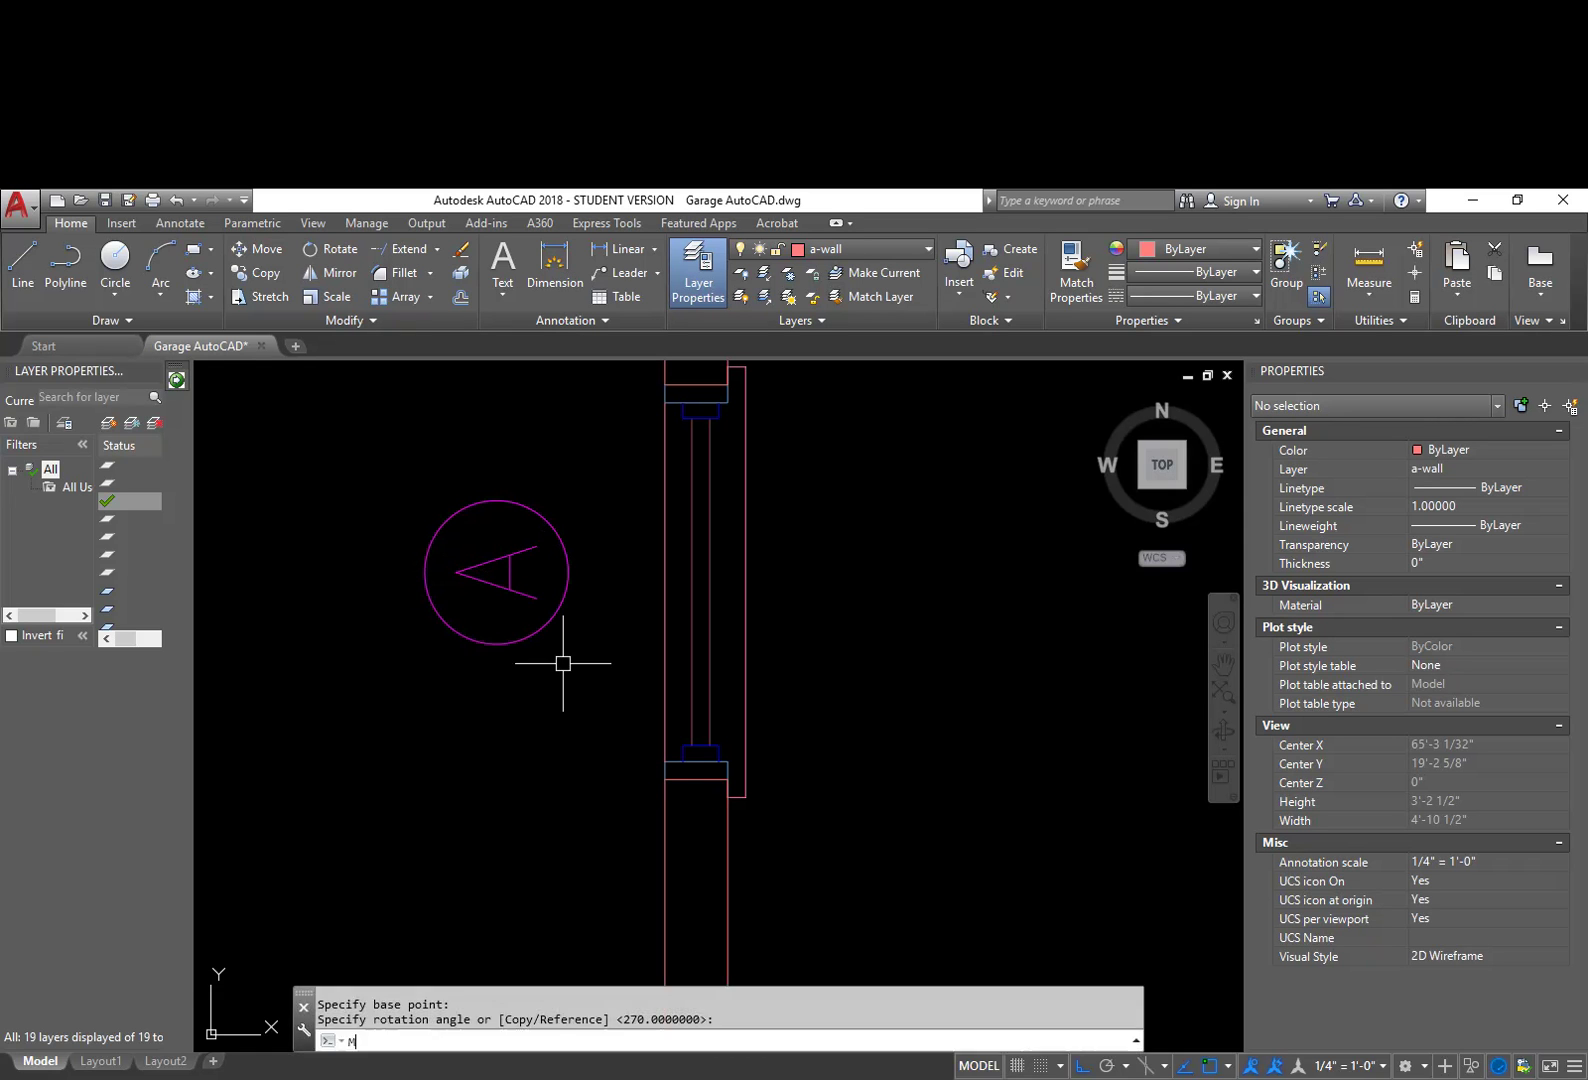
left_click(419, 466)
key("Return")
left_click(498, 561)
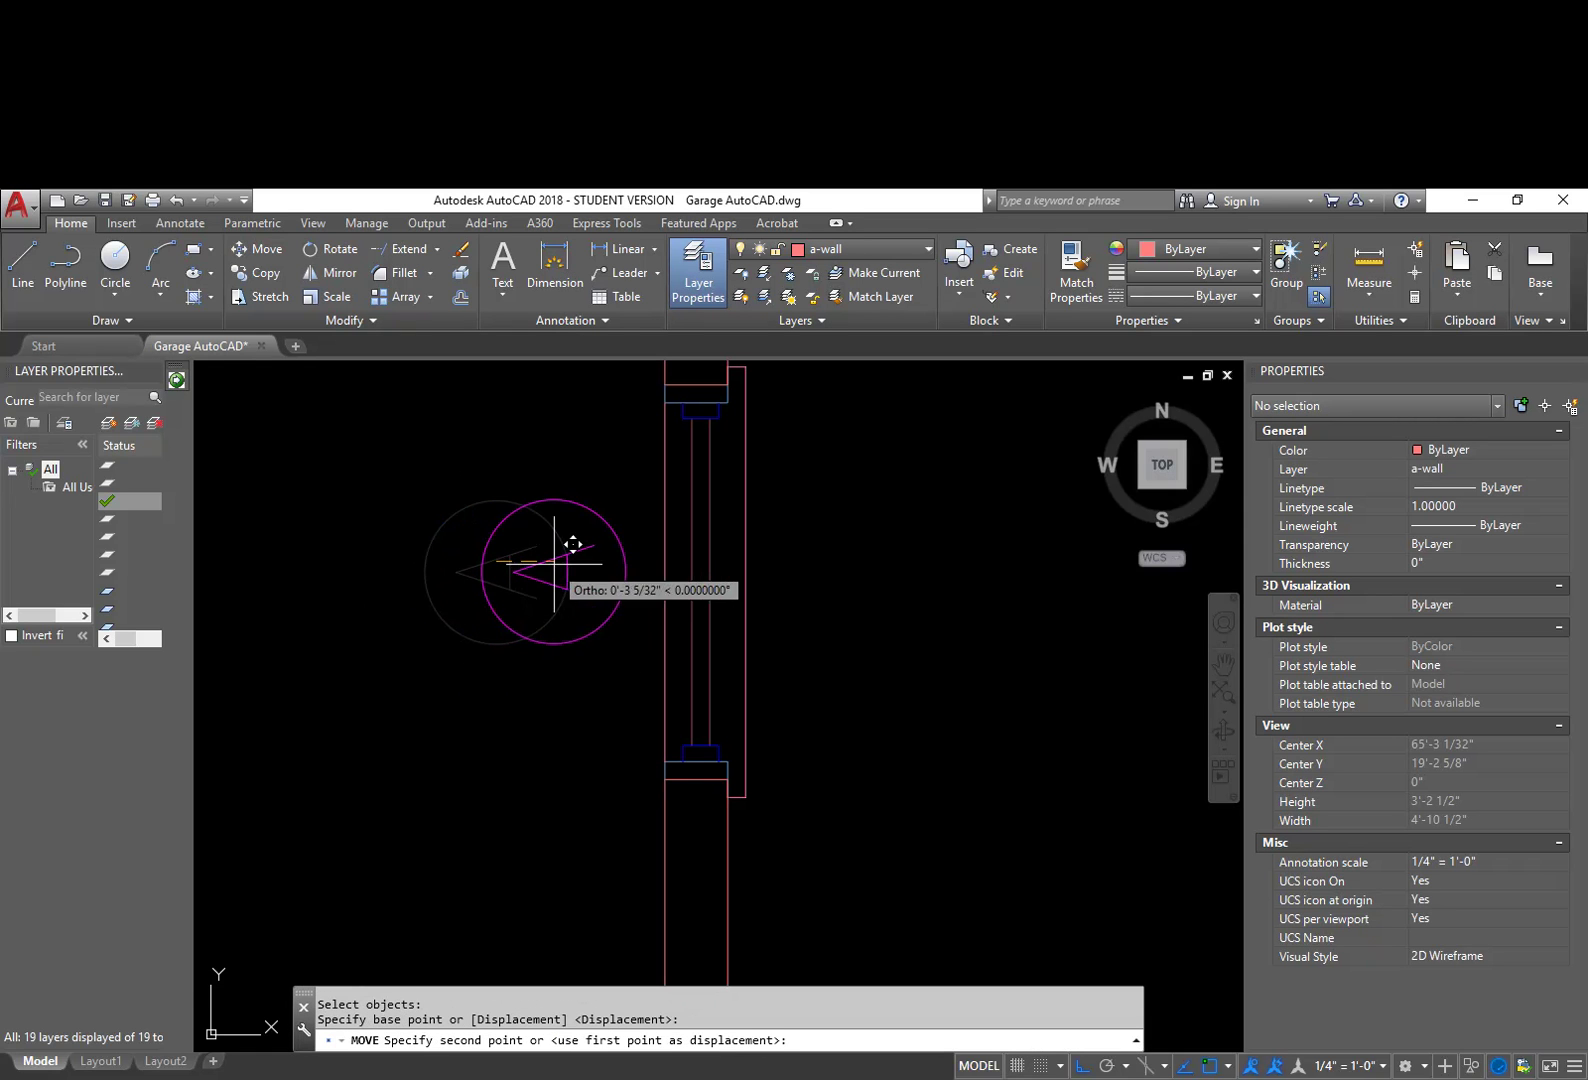
left_click(552, 564)
Step: Move the window tag horizontally across the wall to the interior side beside the window sill
scroll(600, 620, "down", 5)
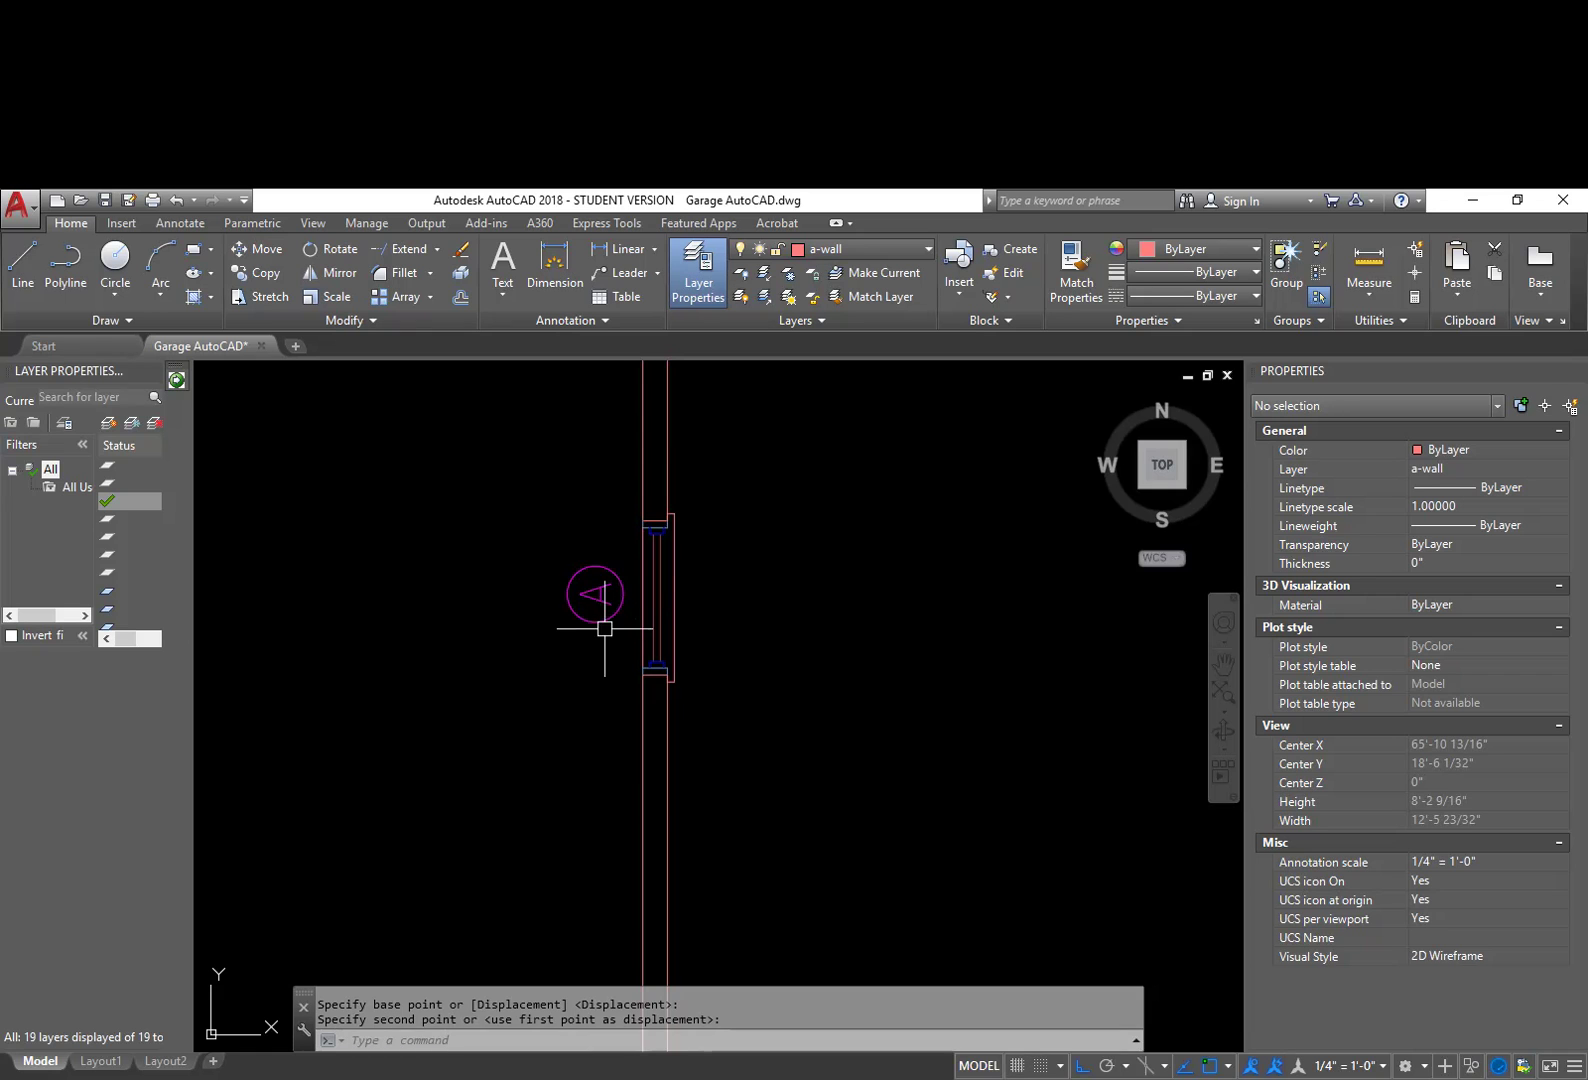
type("m")
key("Return")
left_click(612, 628)
left_click(575, 560)
key("Return")
left_click(600, 598)
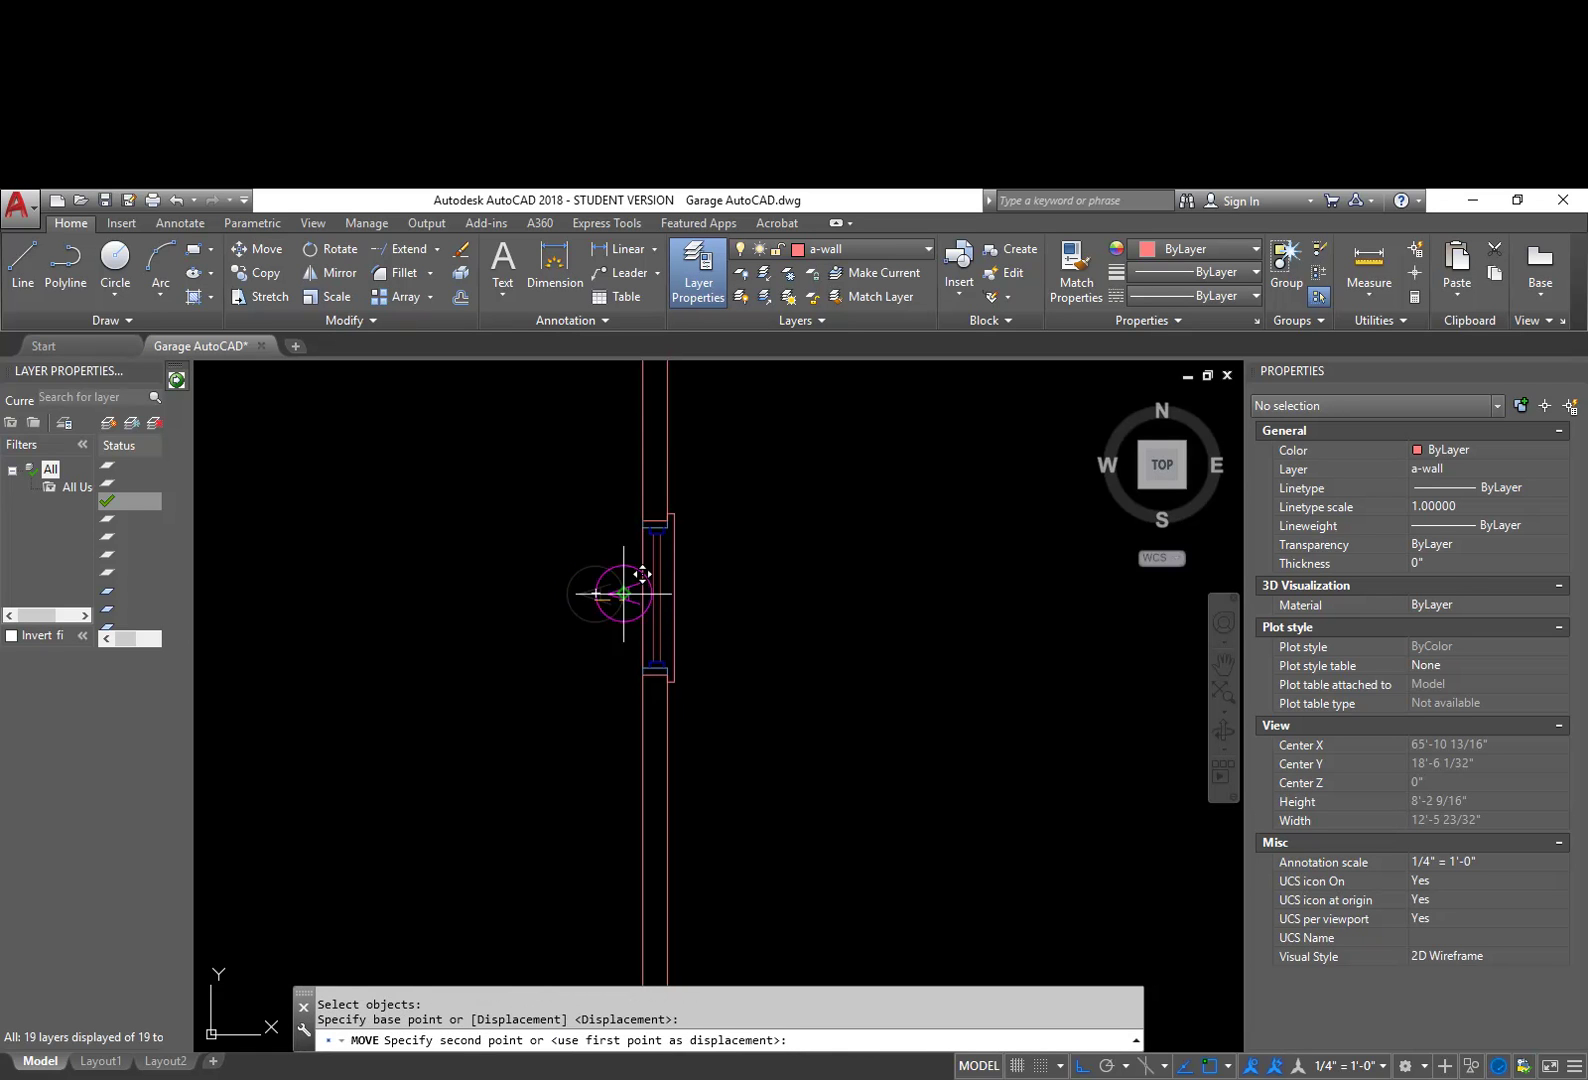
left_click(724, 605)
key("Escape")
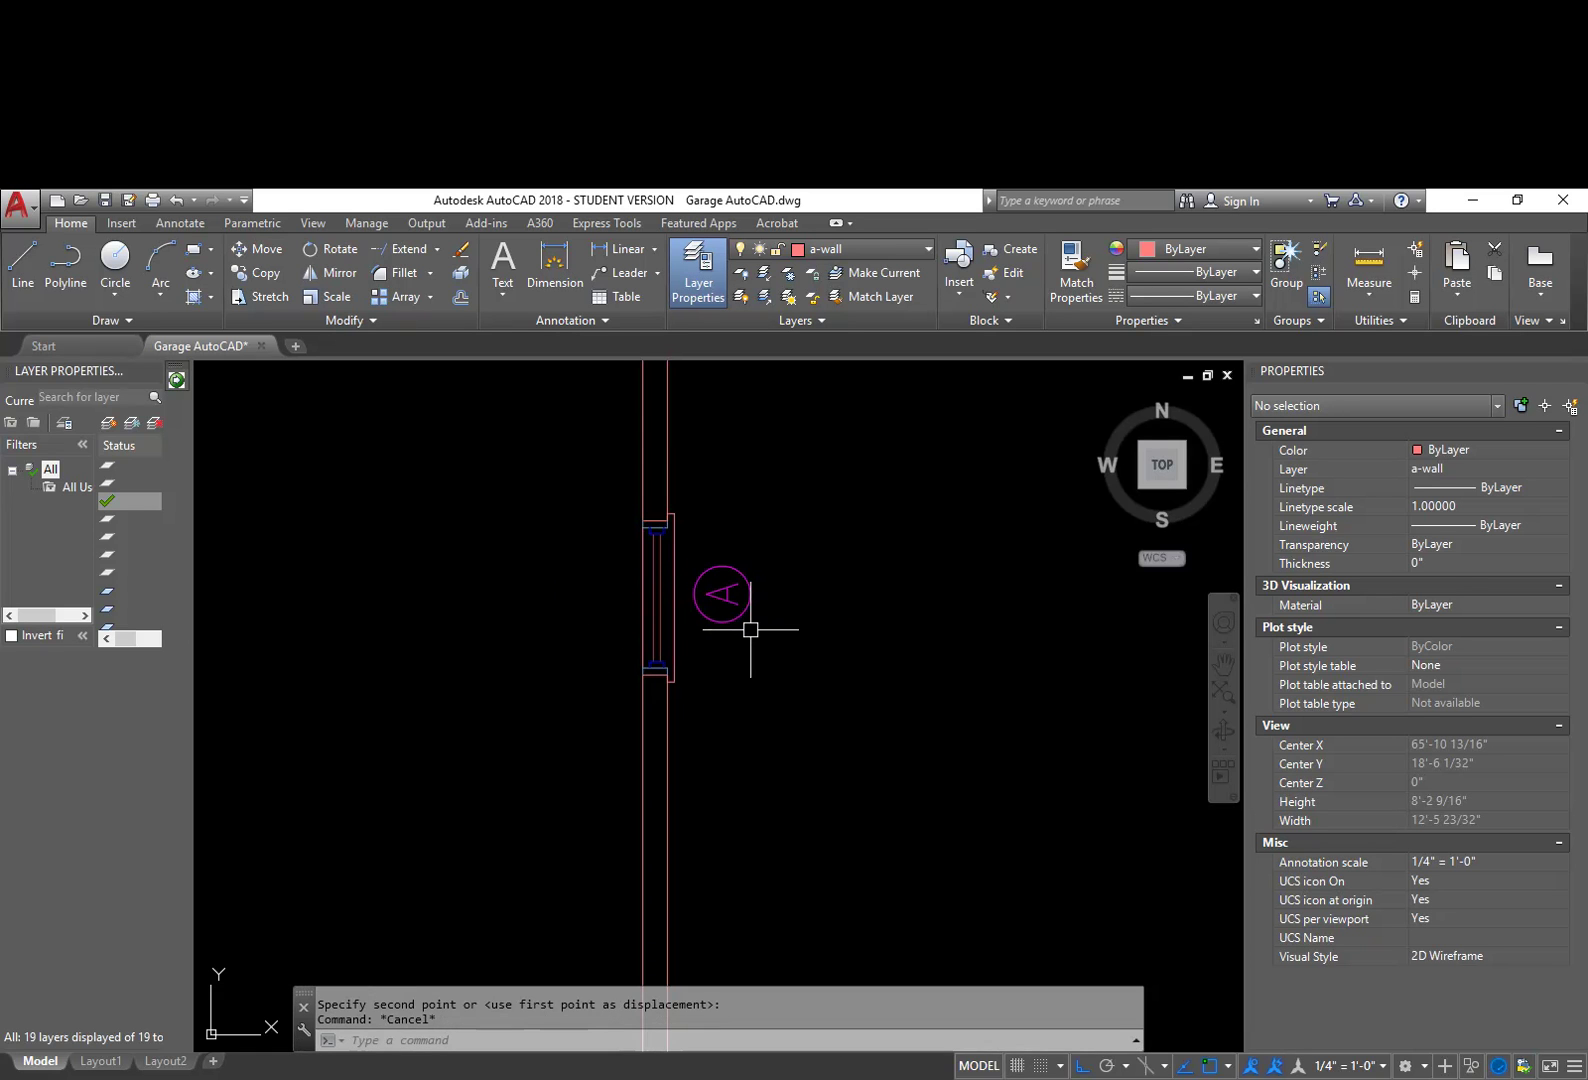
Step: Measure the window opening's width along the exterior wall line between its upper and lower corners
scroll(753, 633, "down", 2)
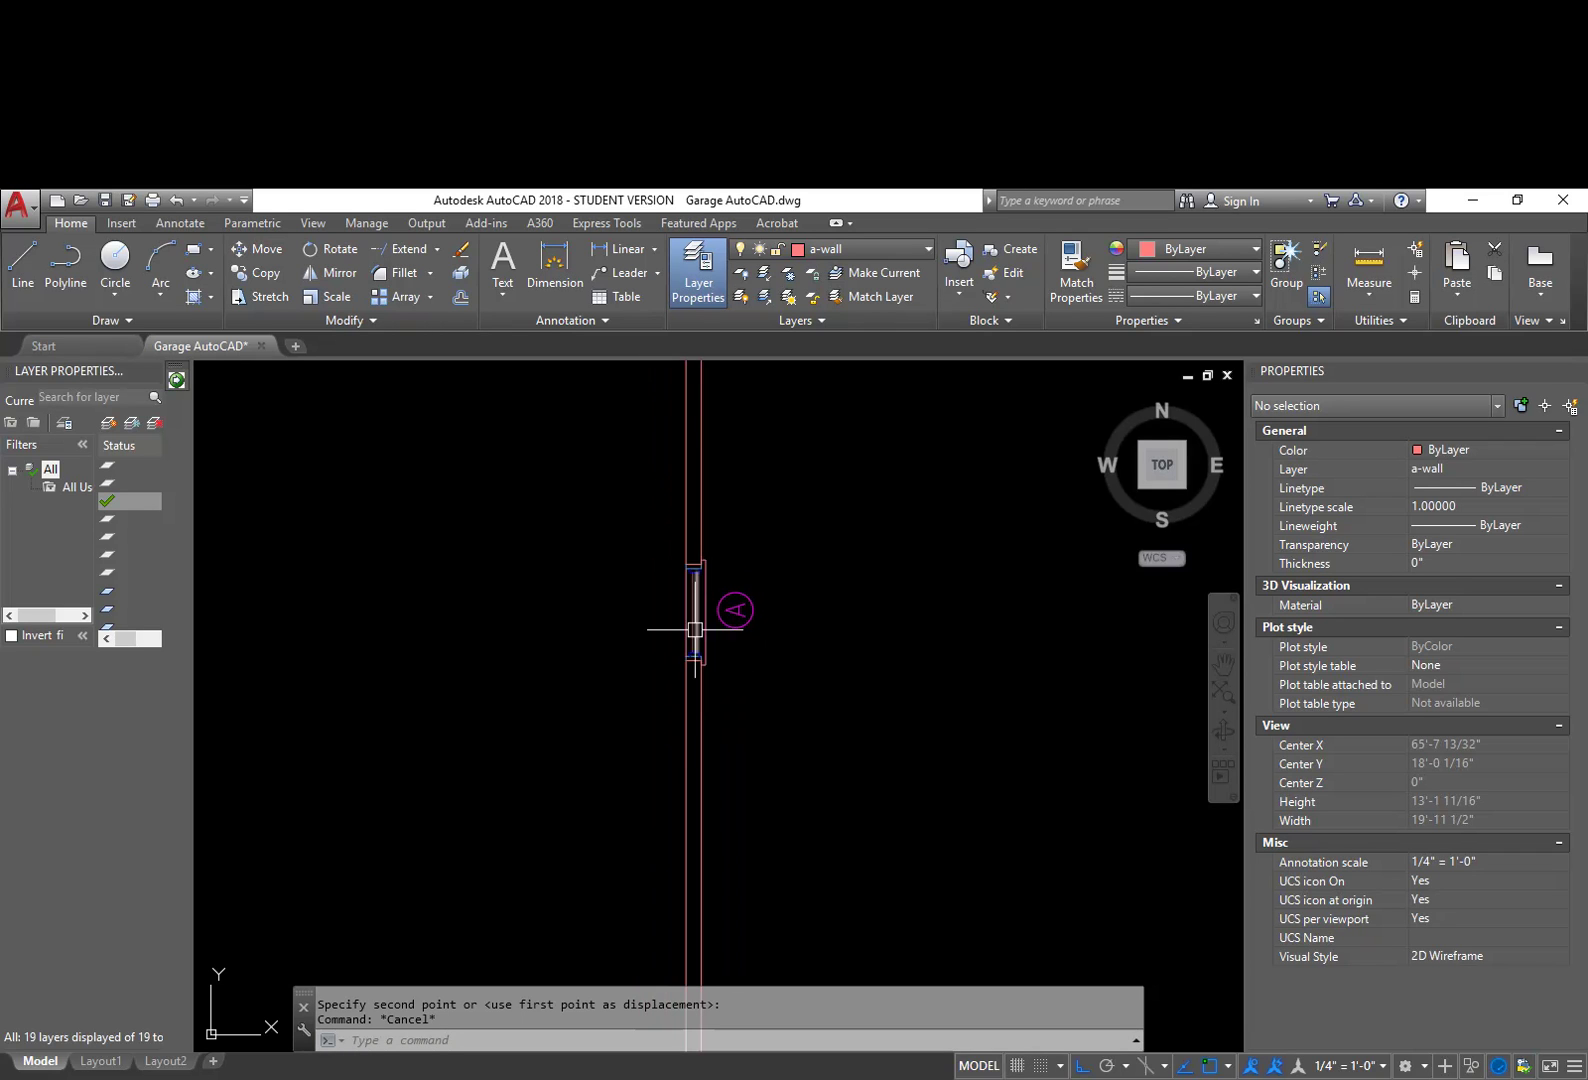
scroll(780, 632, "down", 4)
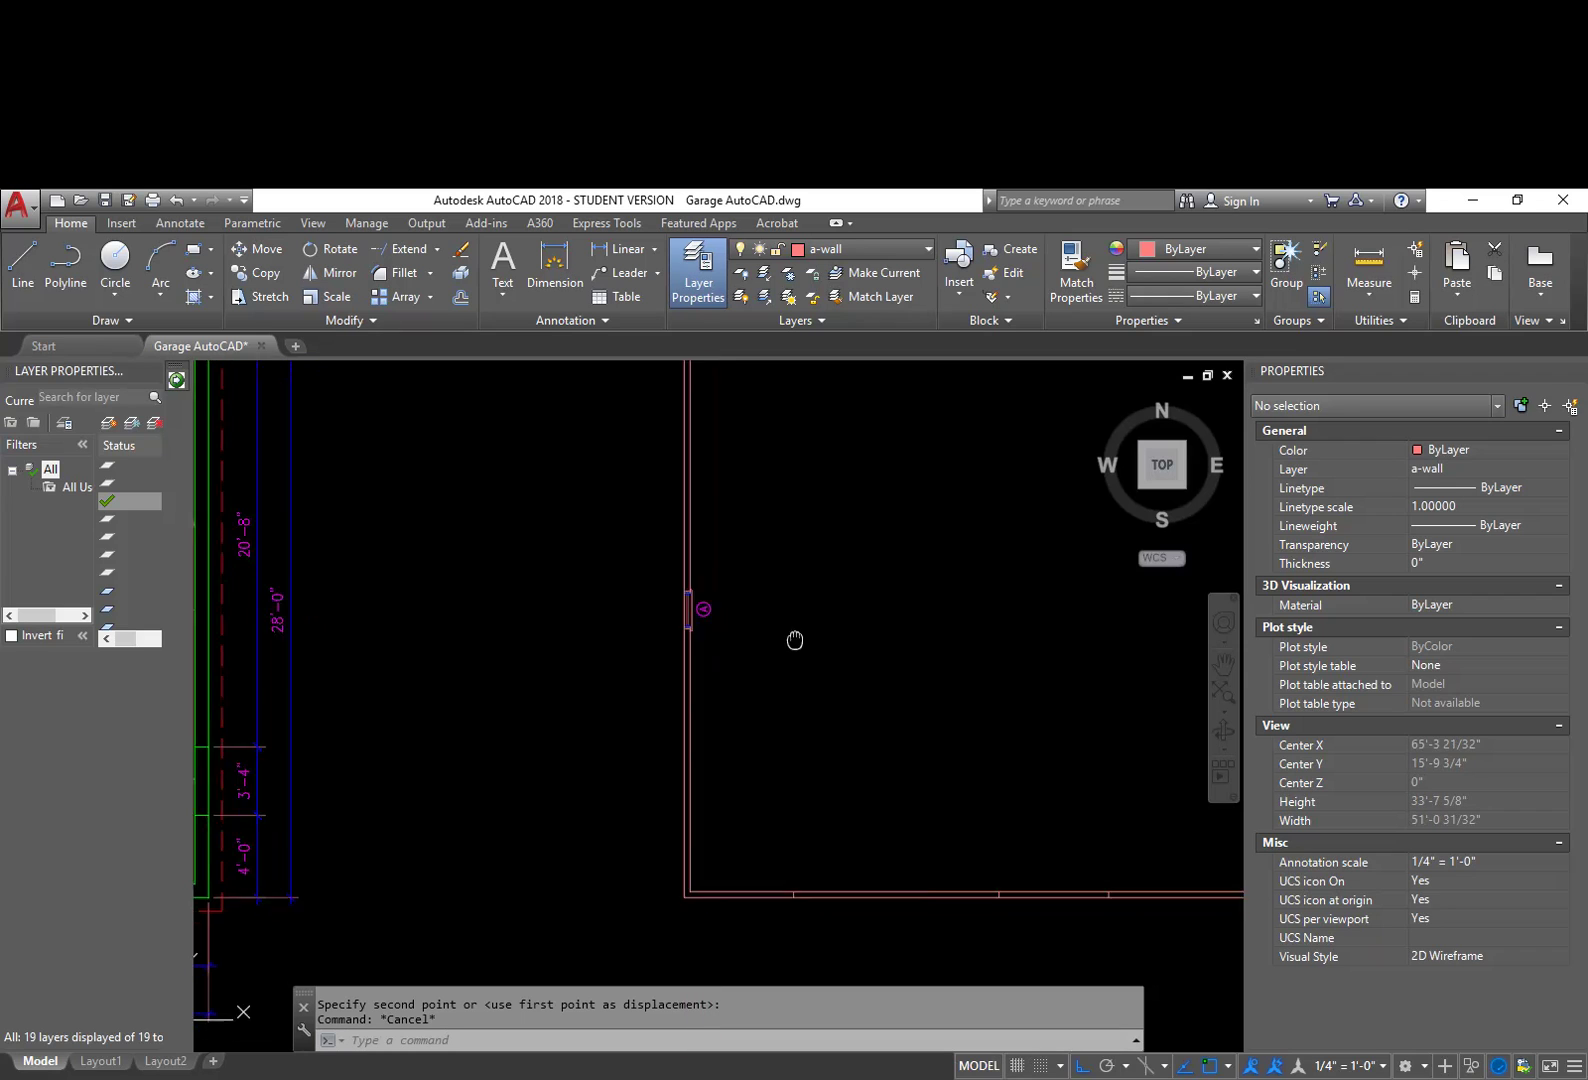
middle_click_drag(906, 666, 734, 673)
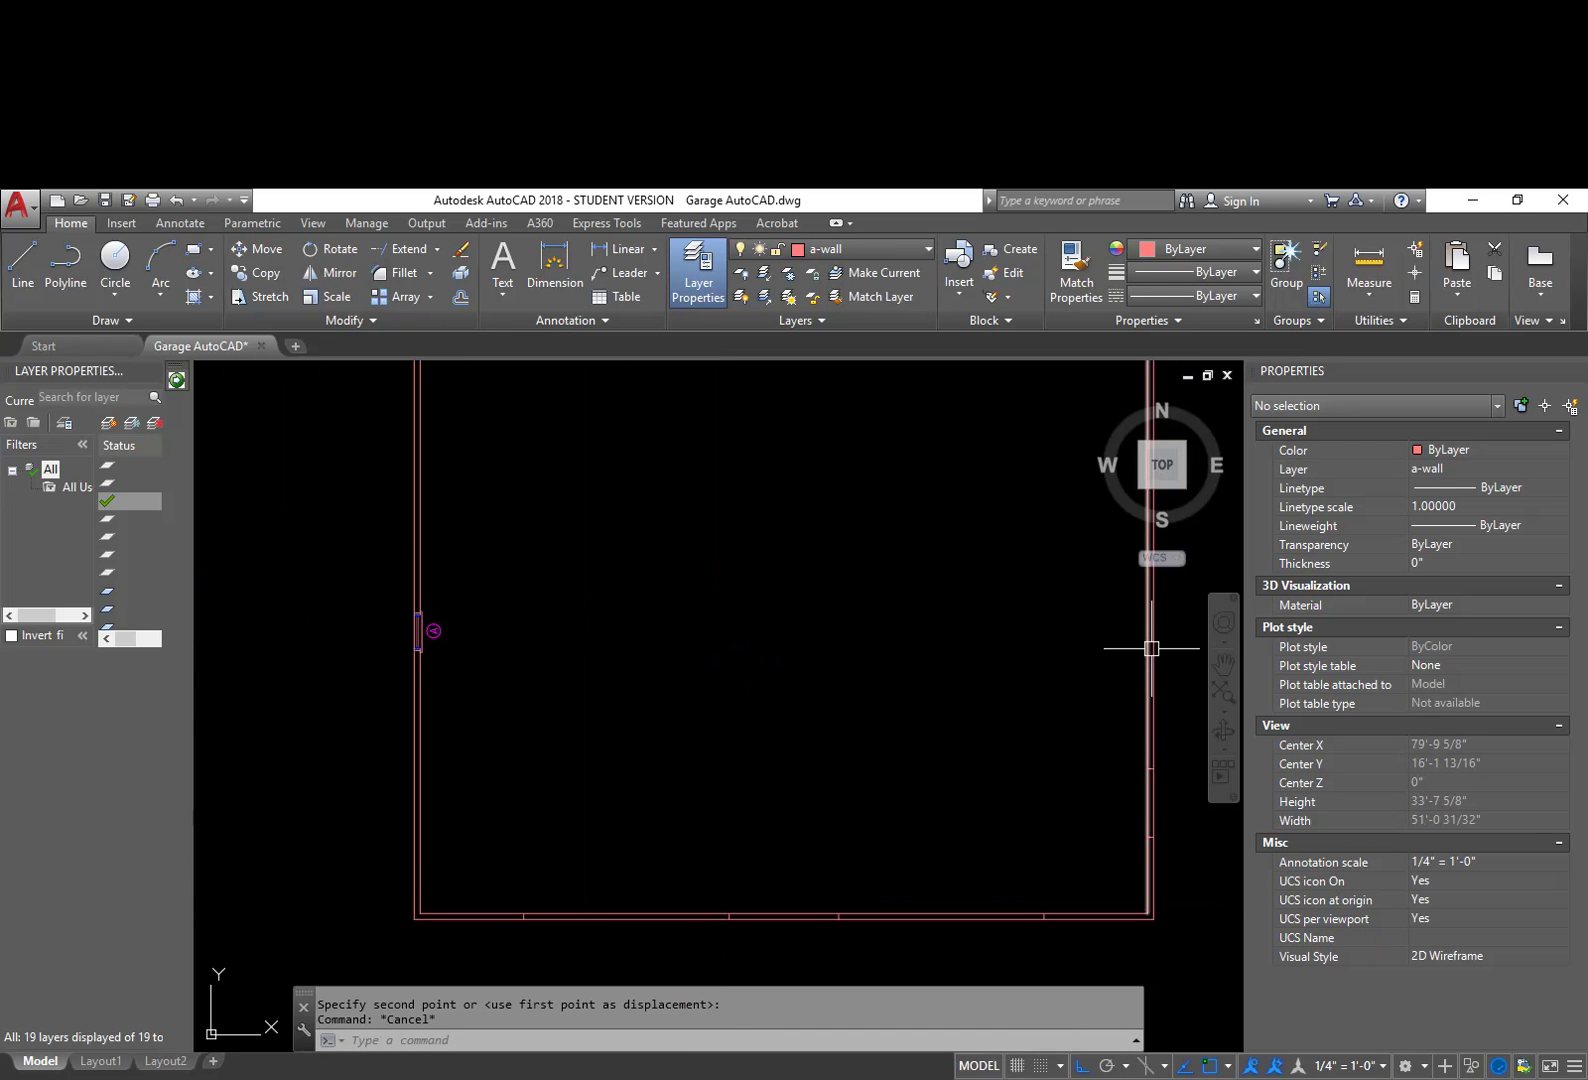
middle_click_drag(1105, 650, 1037, 745)
scroll(375, 744, "up", 4)
scroll(468, 521, "up", 4)
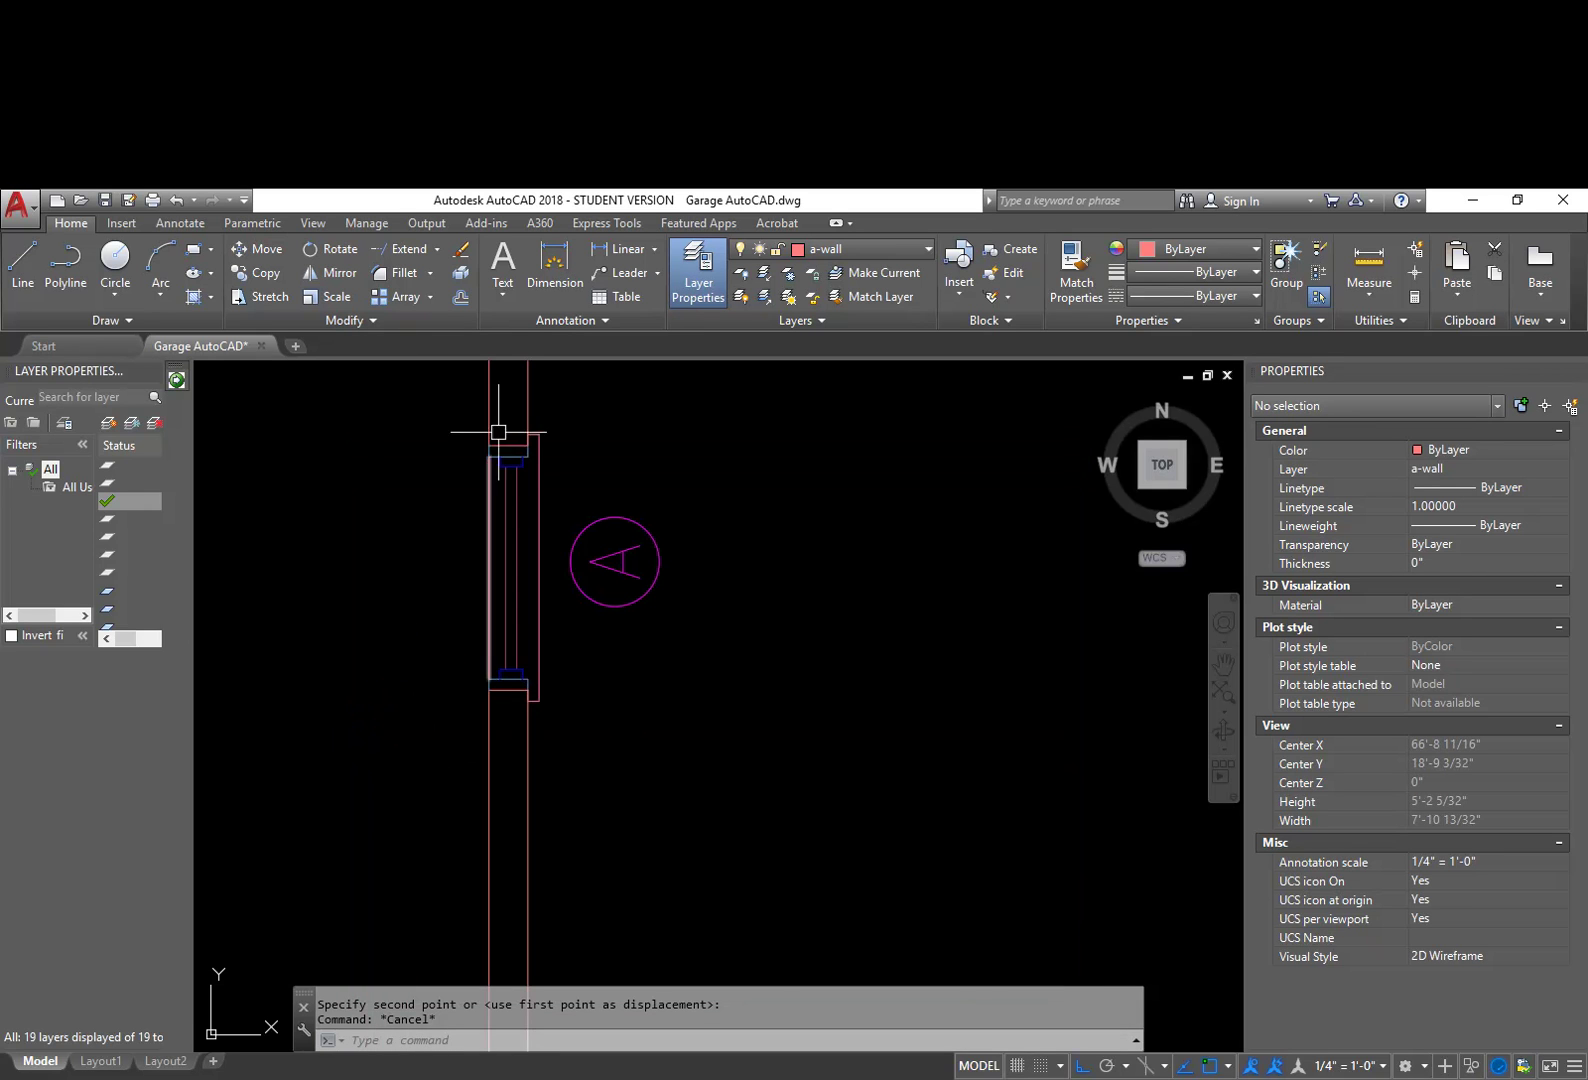
type("DI")
key("Return")
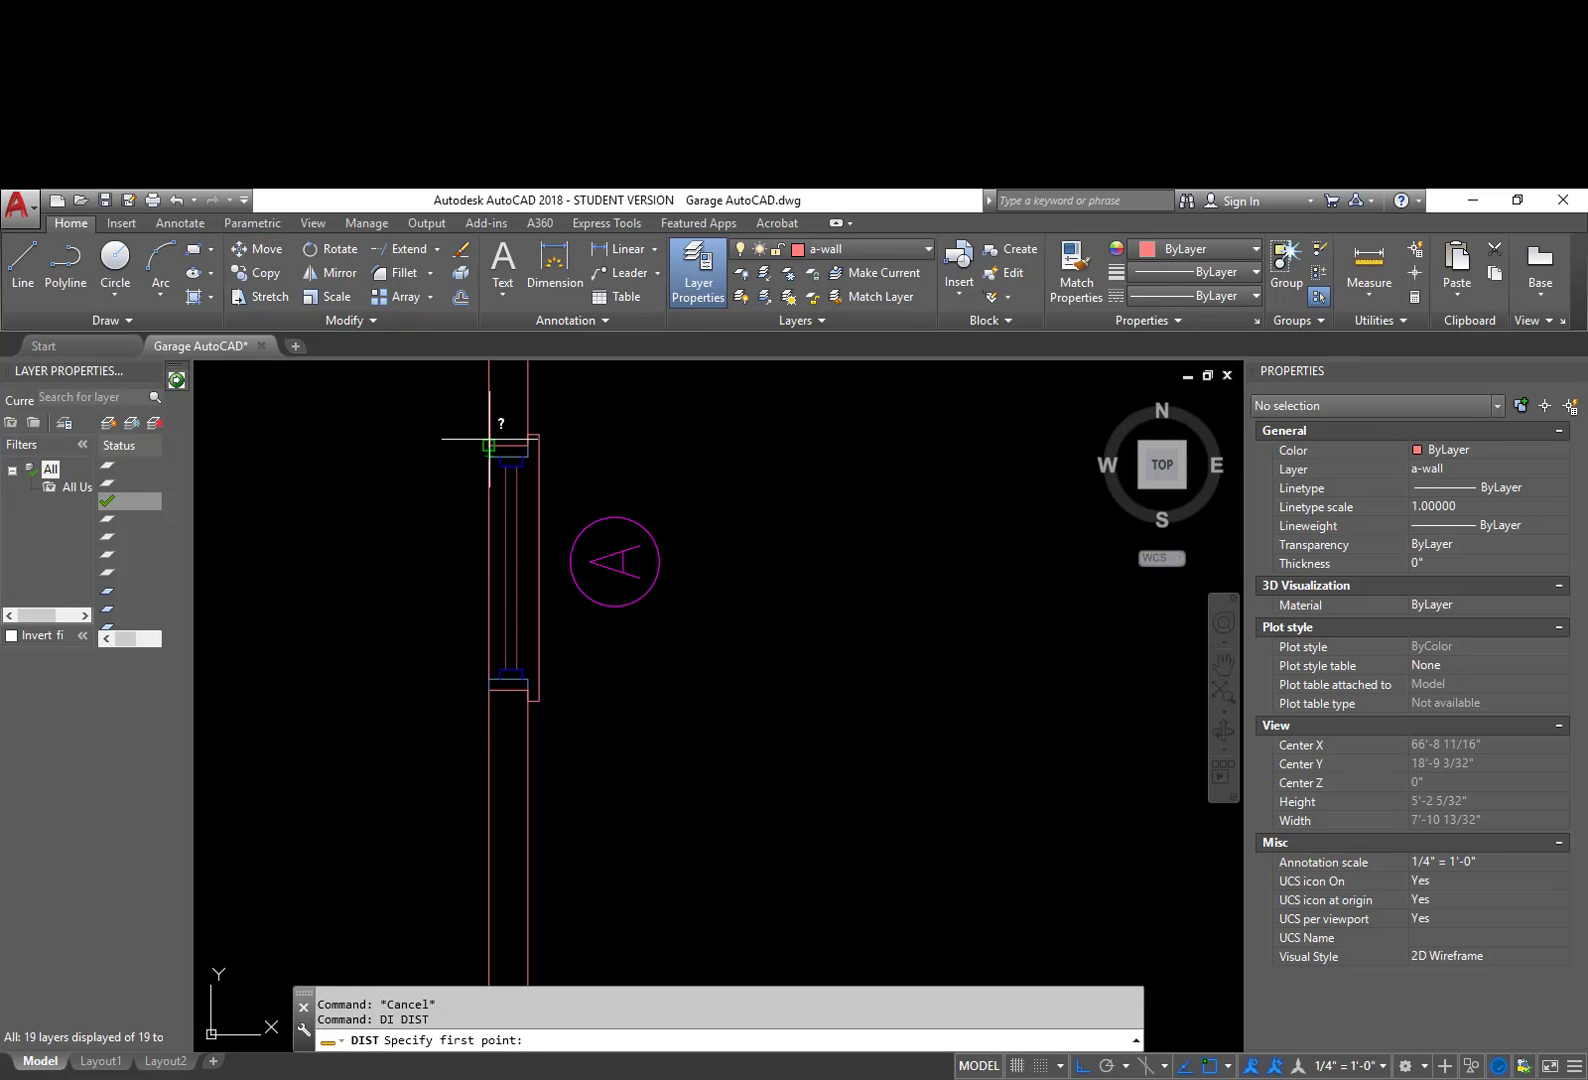
left_click(490, 446)
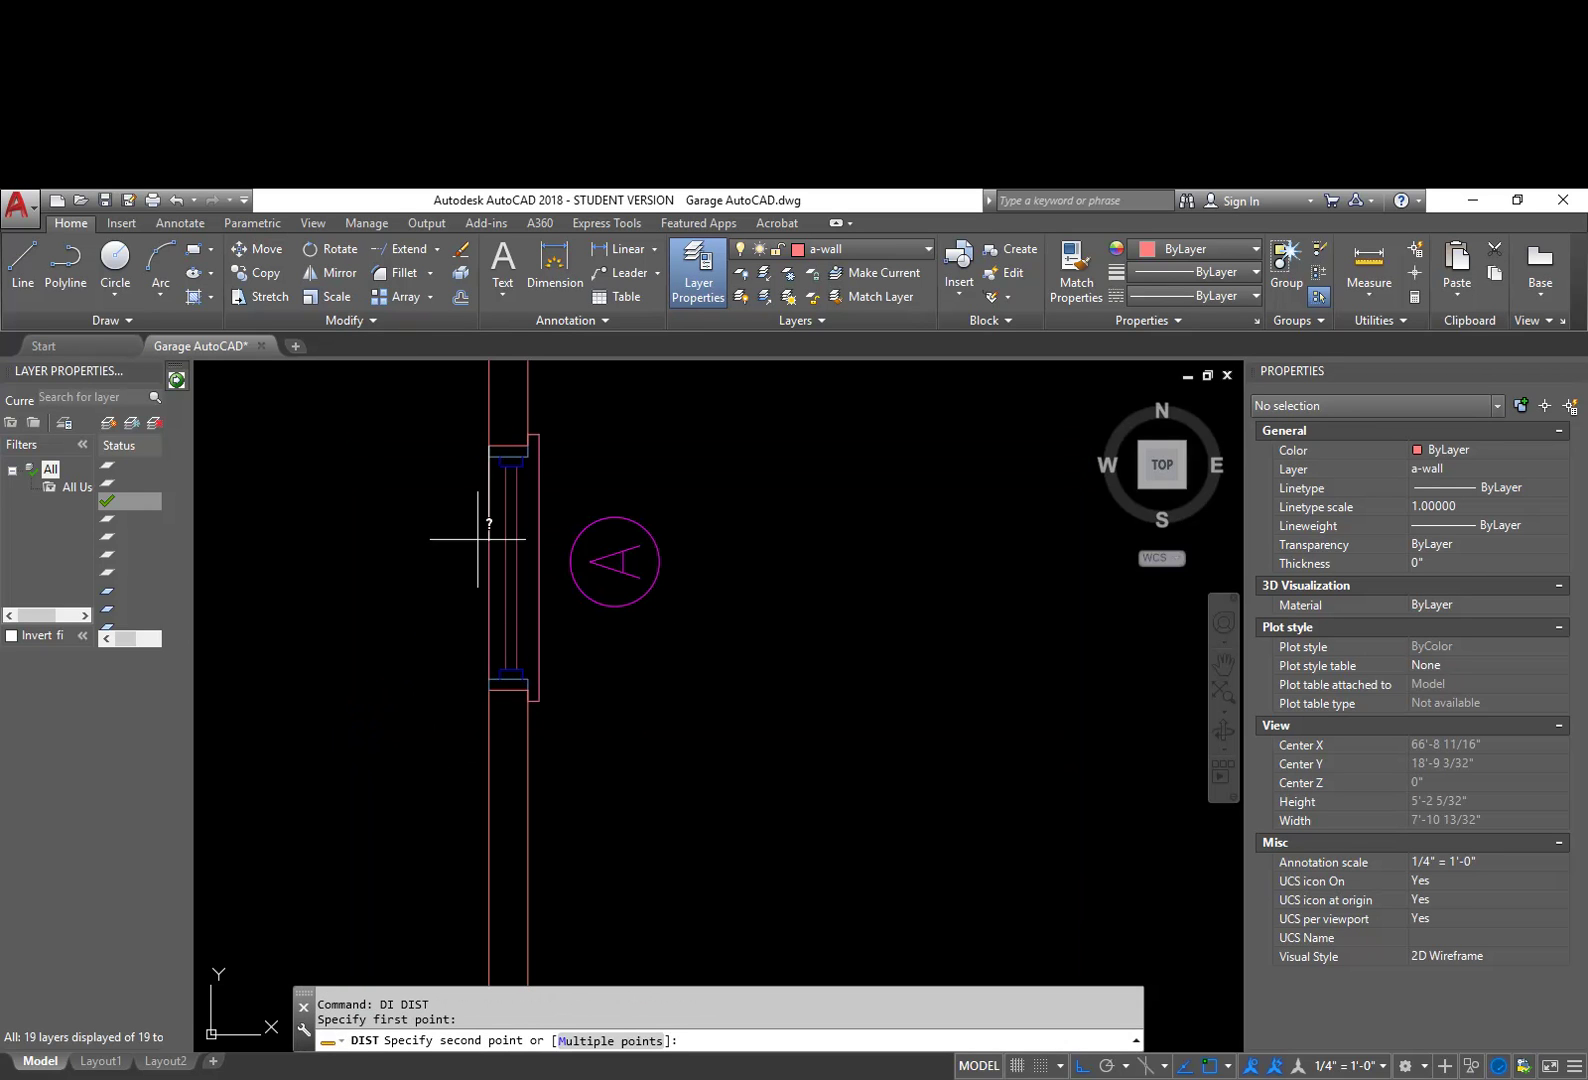
left_click(488, 689)
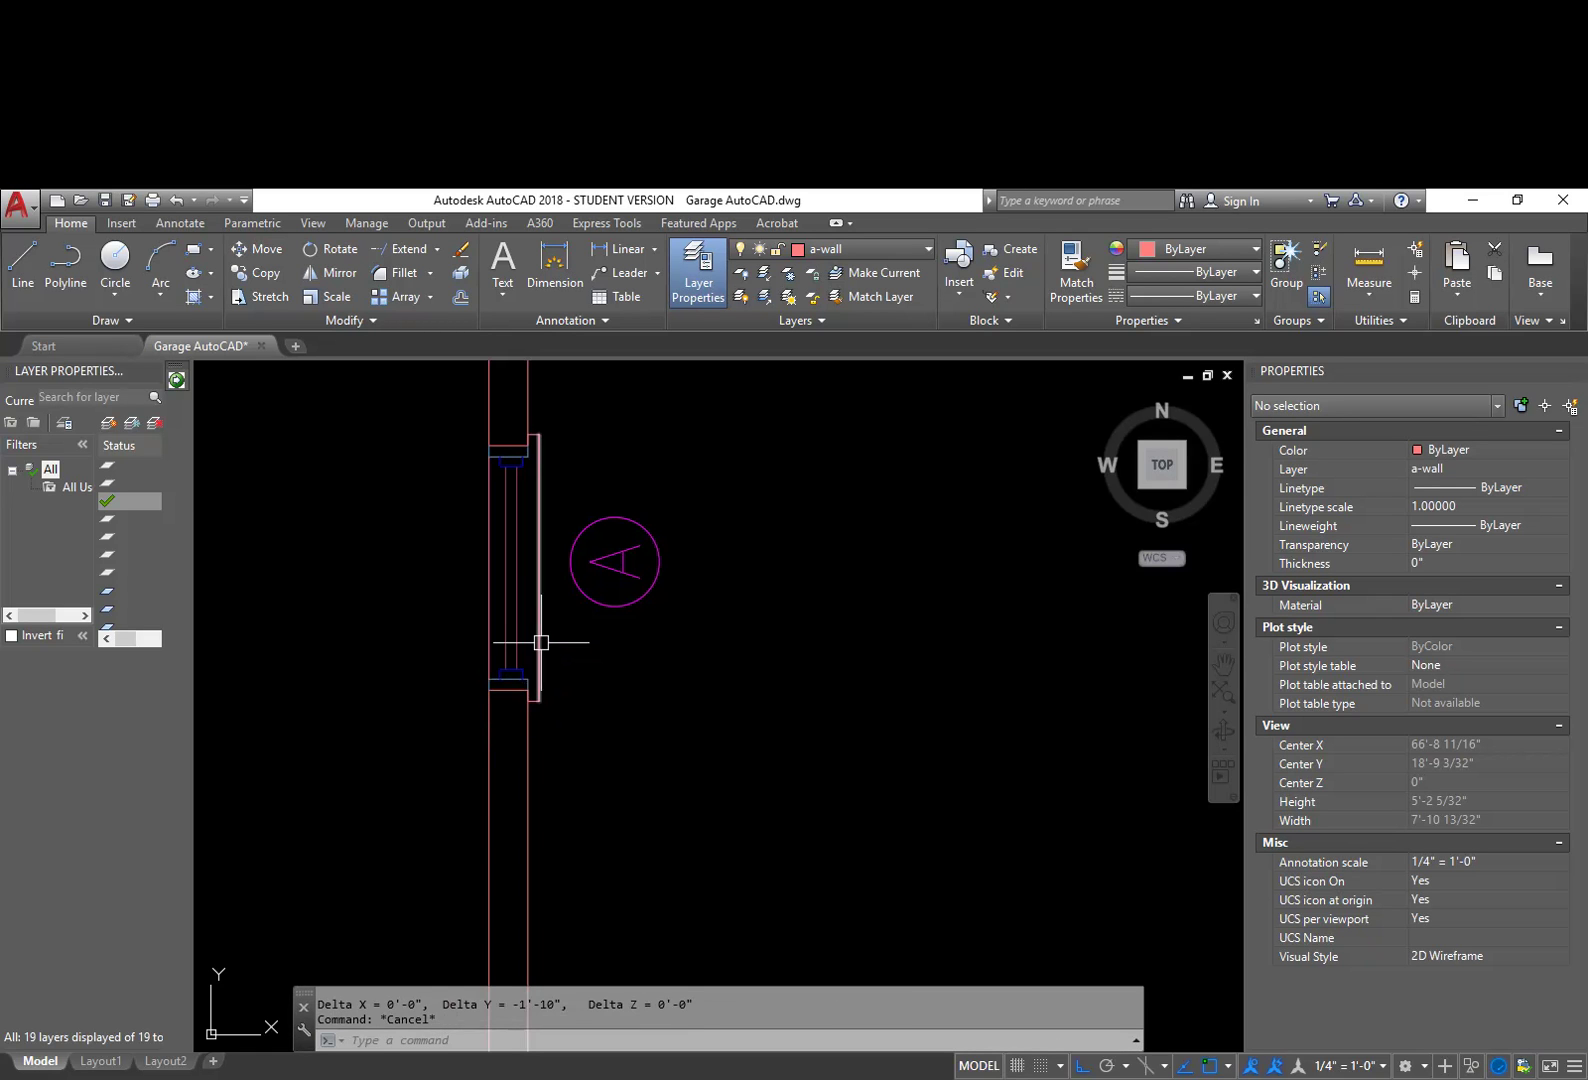
key("Escape")
Step: Draw a horizontal centerline from the window's midpoint through the tag into the garage interior
type("L")
key("Return")
left_click(539, 570)
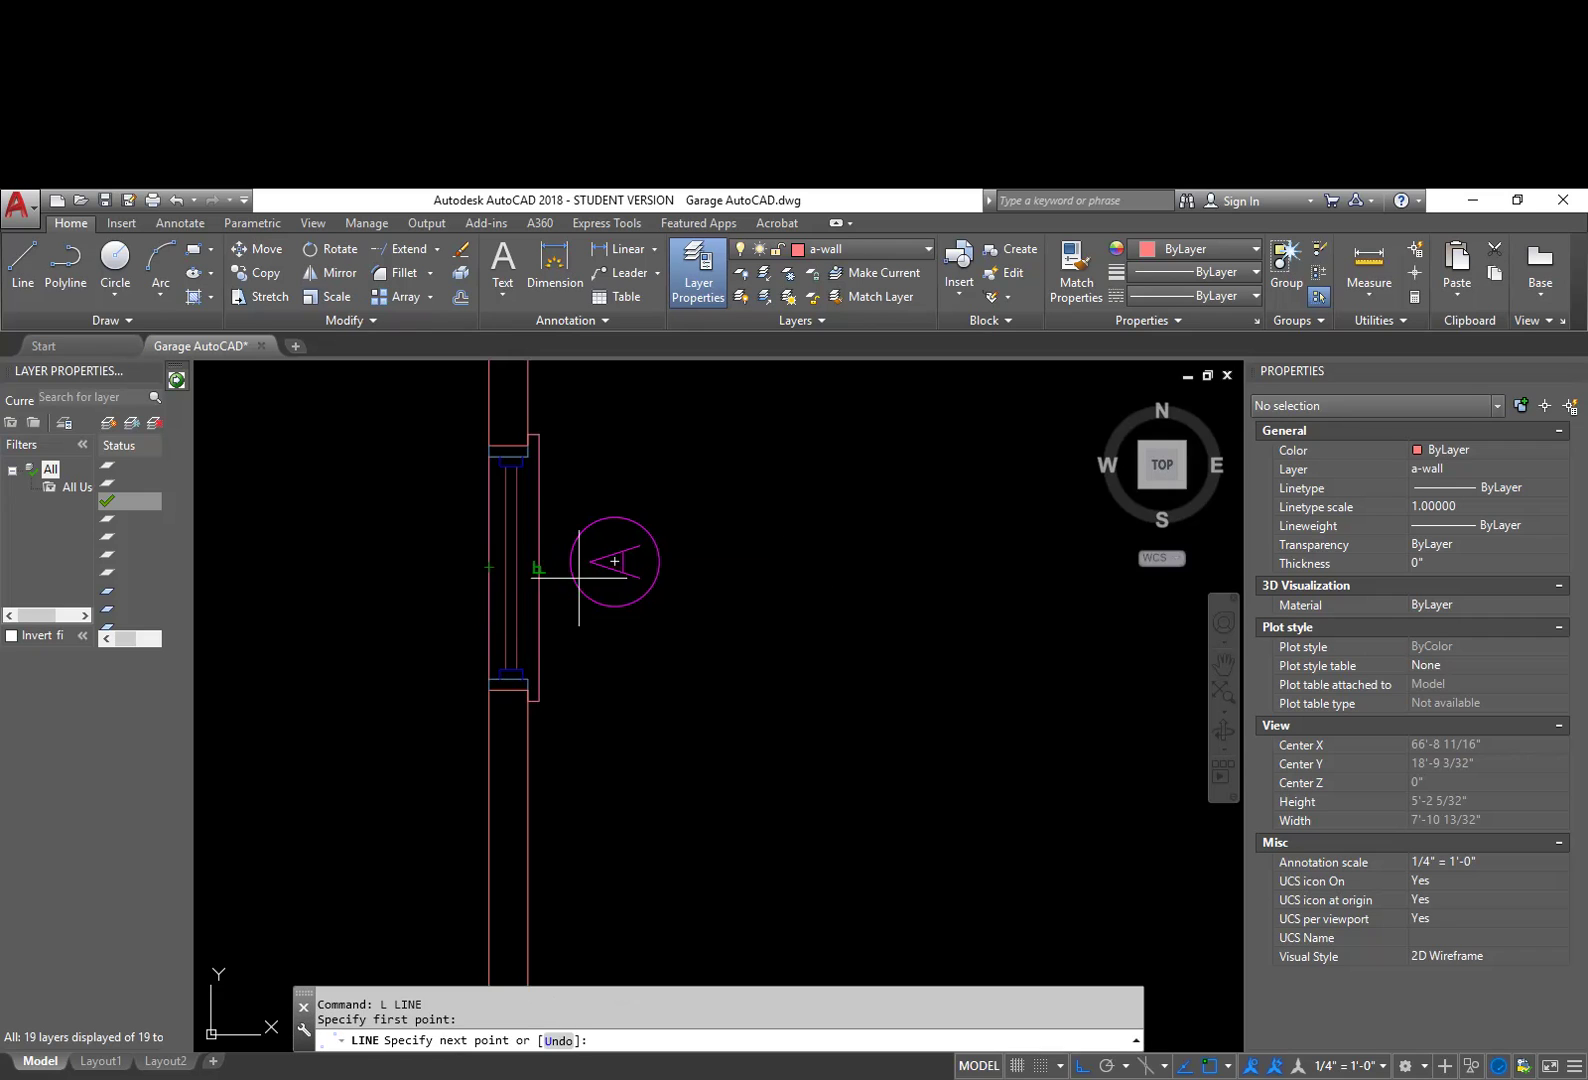
left_click(907, 568)
key("Escape")
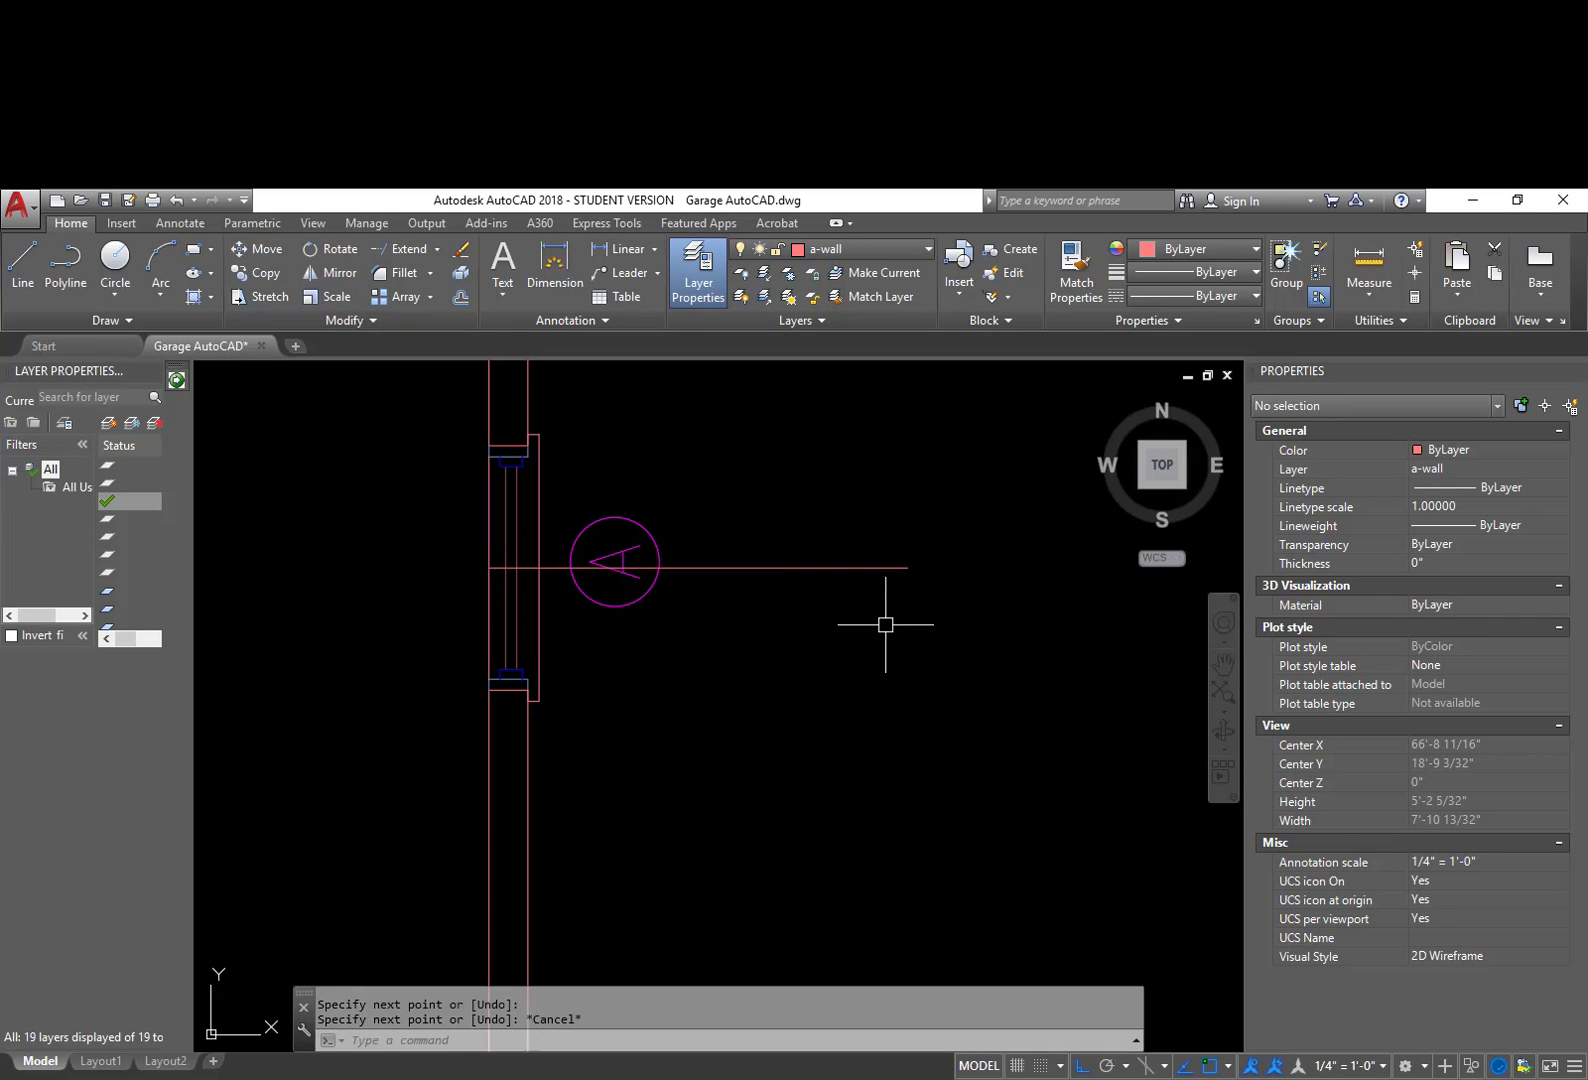
Step: Offset the window centerline 18 inches to both the north and south sides
type("O")
key("Return")
type("18")
key("Return")
left_click(872, 569)
left_click(861, 470)
left_click(851, 561)
left_click(861, 694)
key("Return")
Step: Stretch the window's upper end and the adjoining wall ends up to the north offset line
middle_click_drag(609, 688, 672, 780)
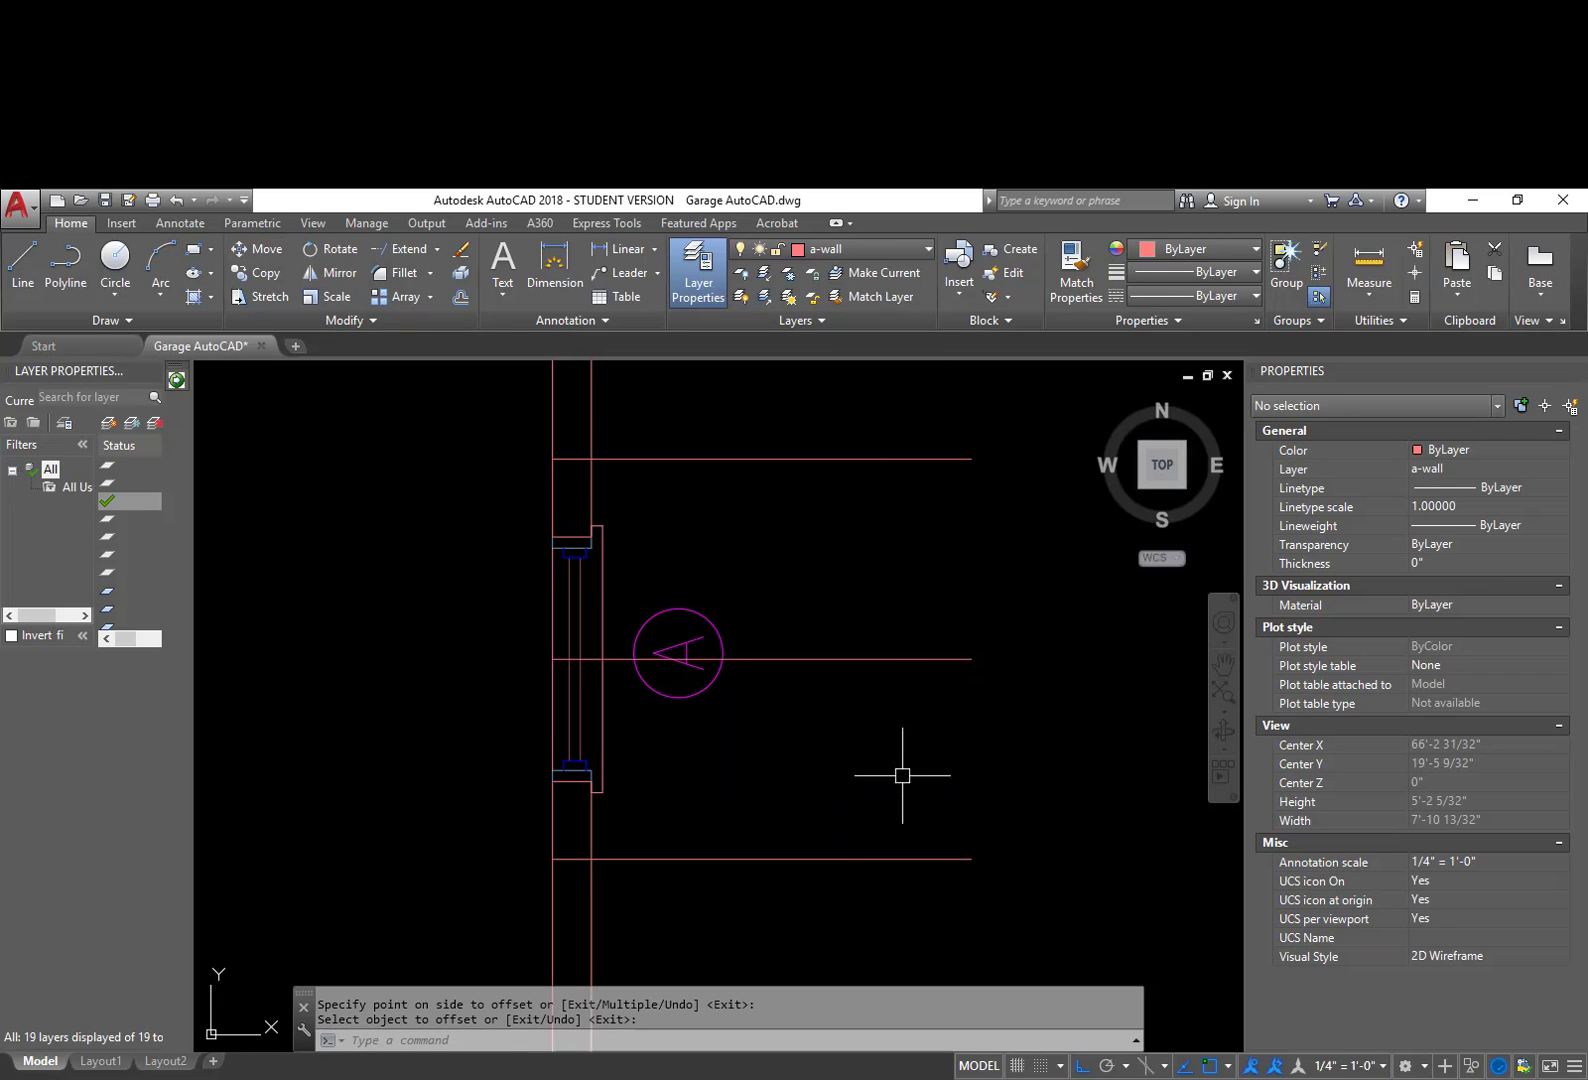
type("s")
key("Return")
left_click(648, 577)
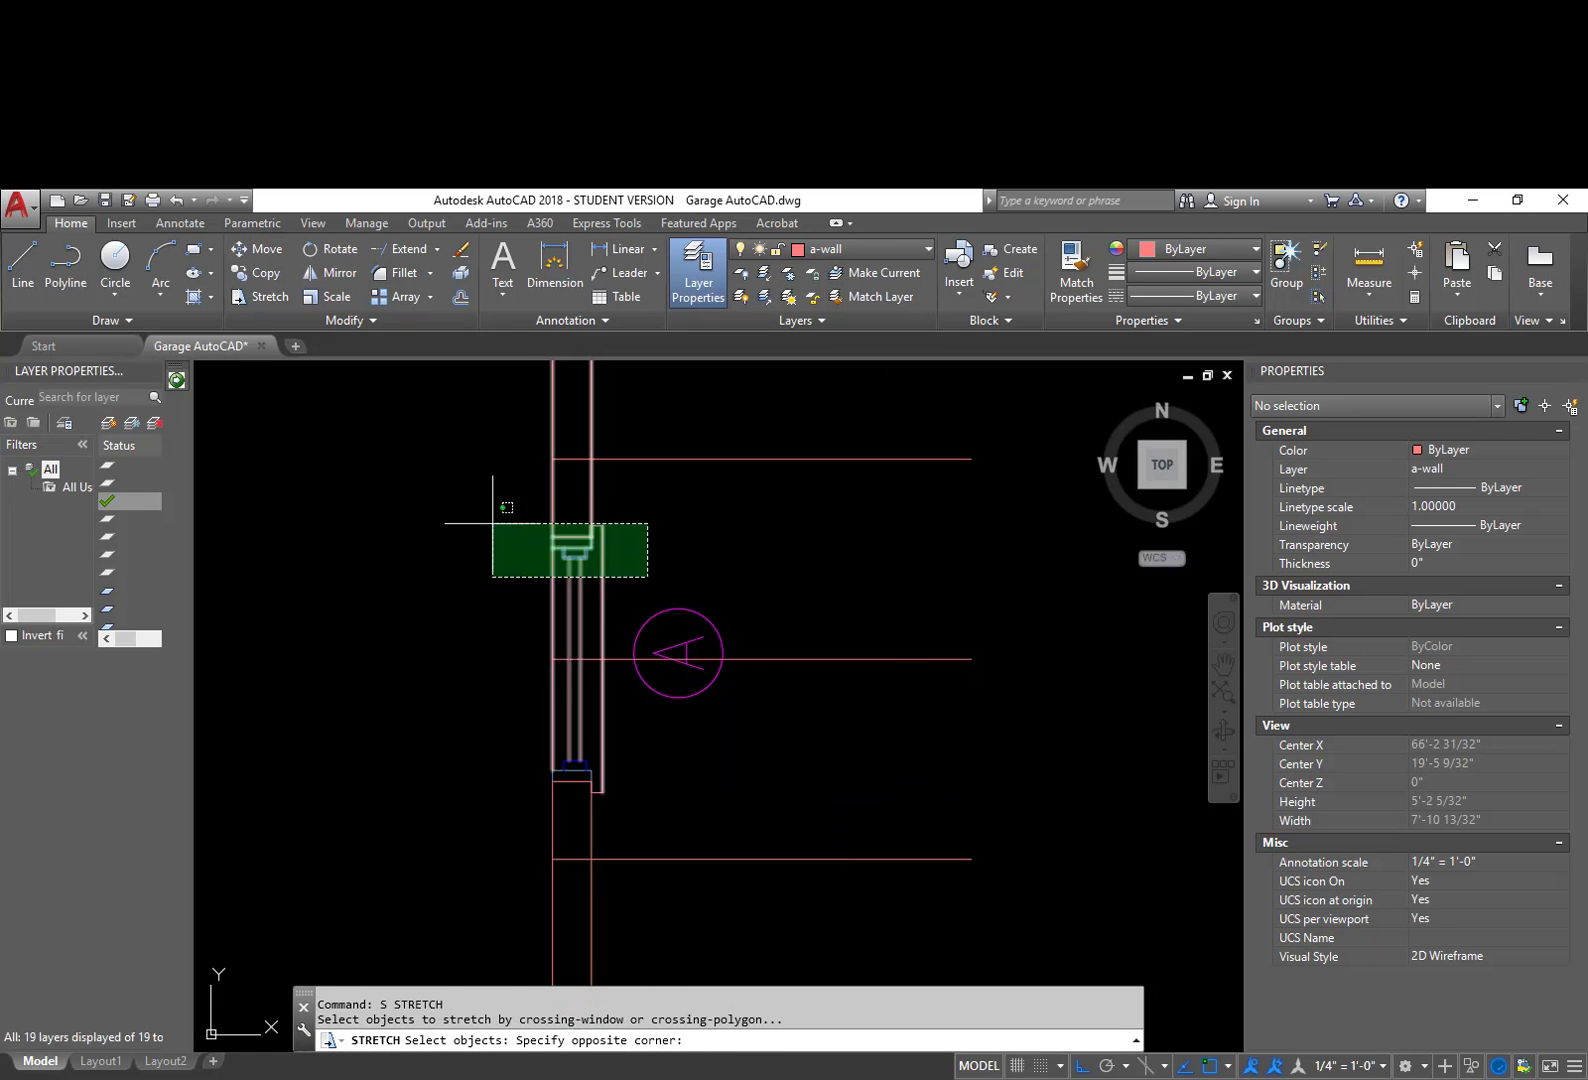
left_click(479, 491)
key("Return")
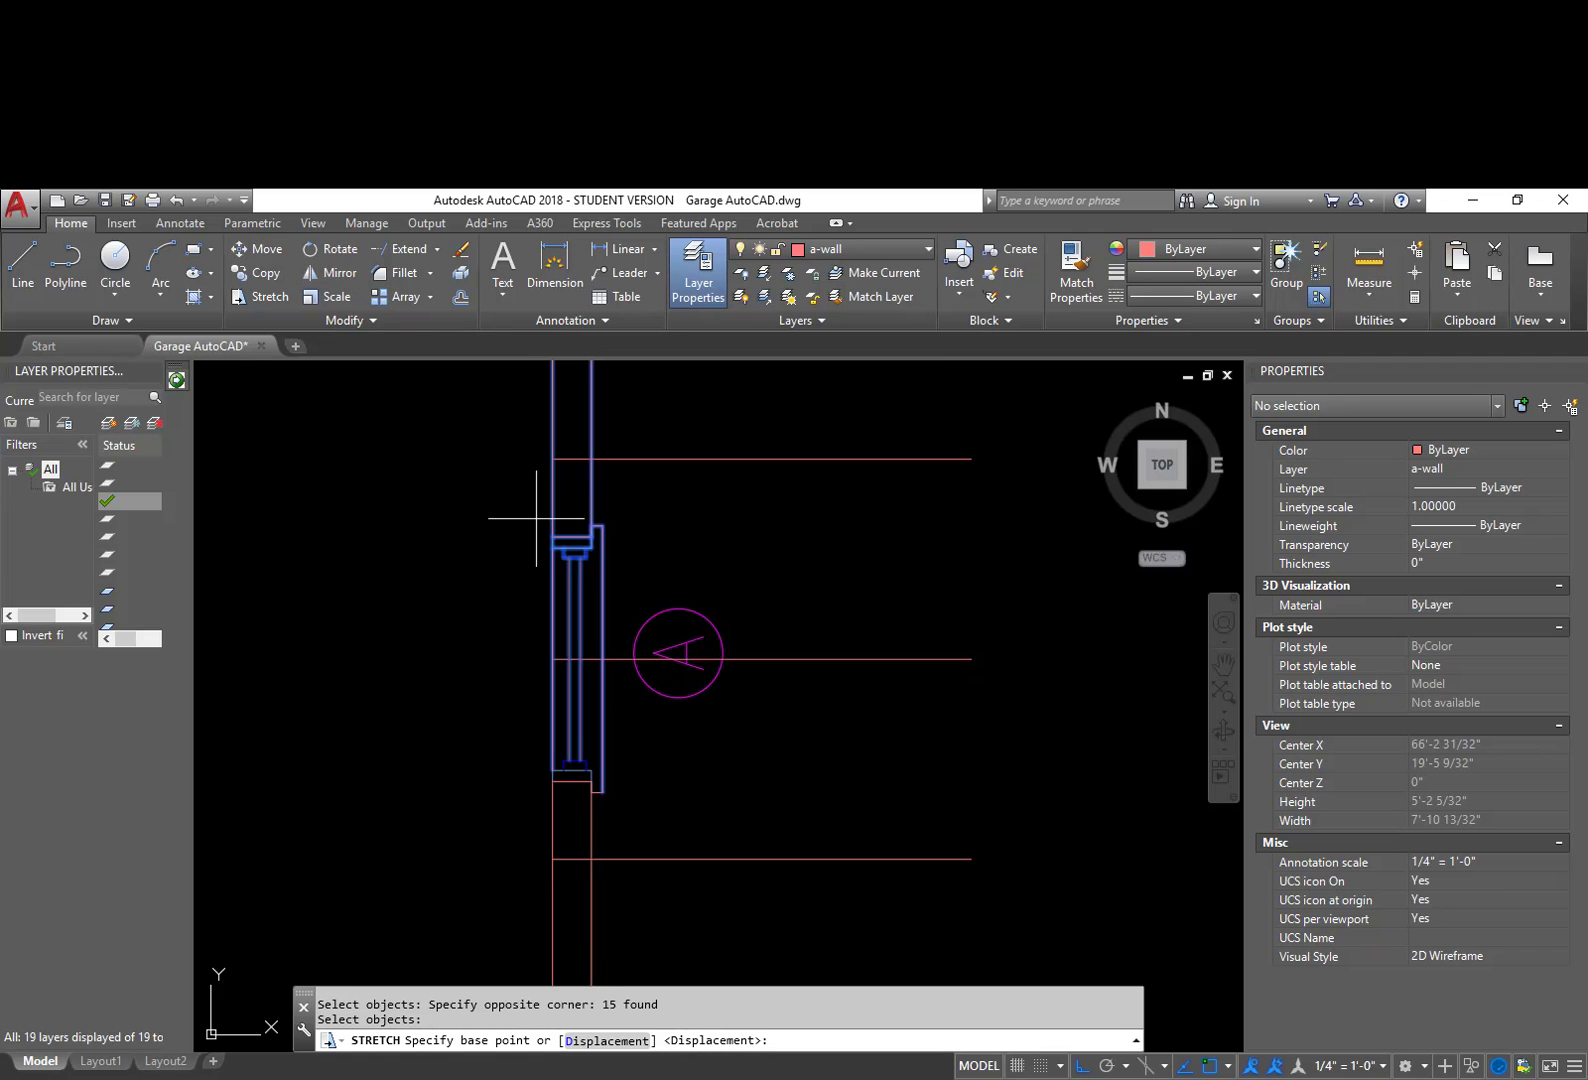
scroll(535, 518, "up", 2)
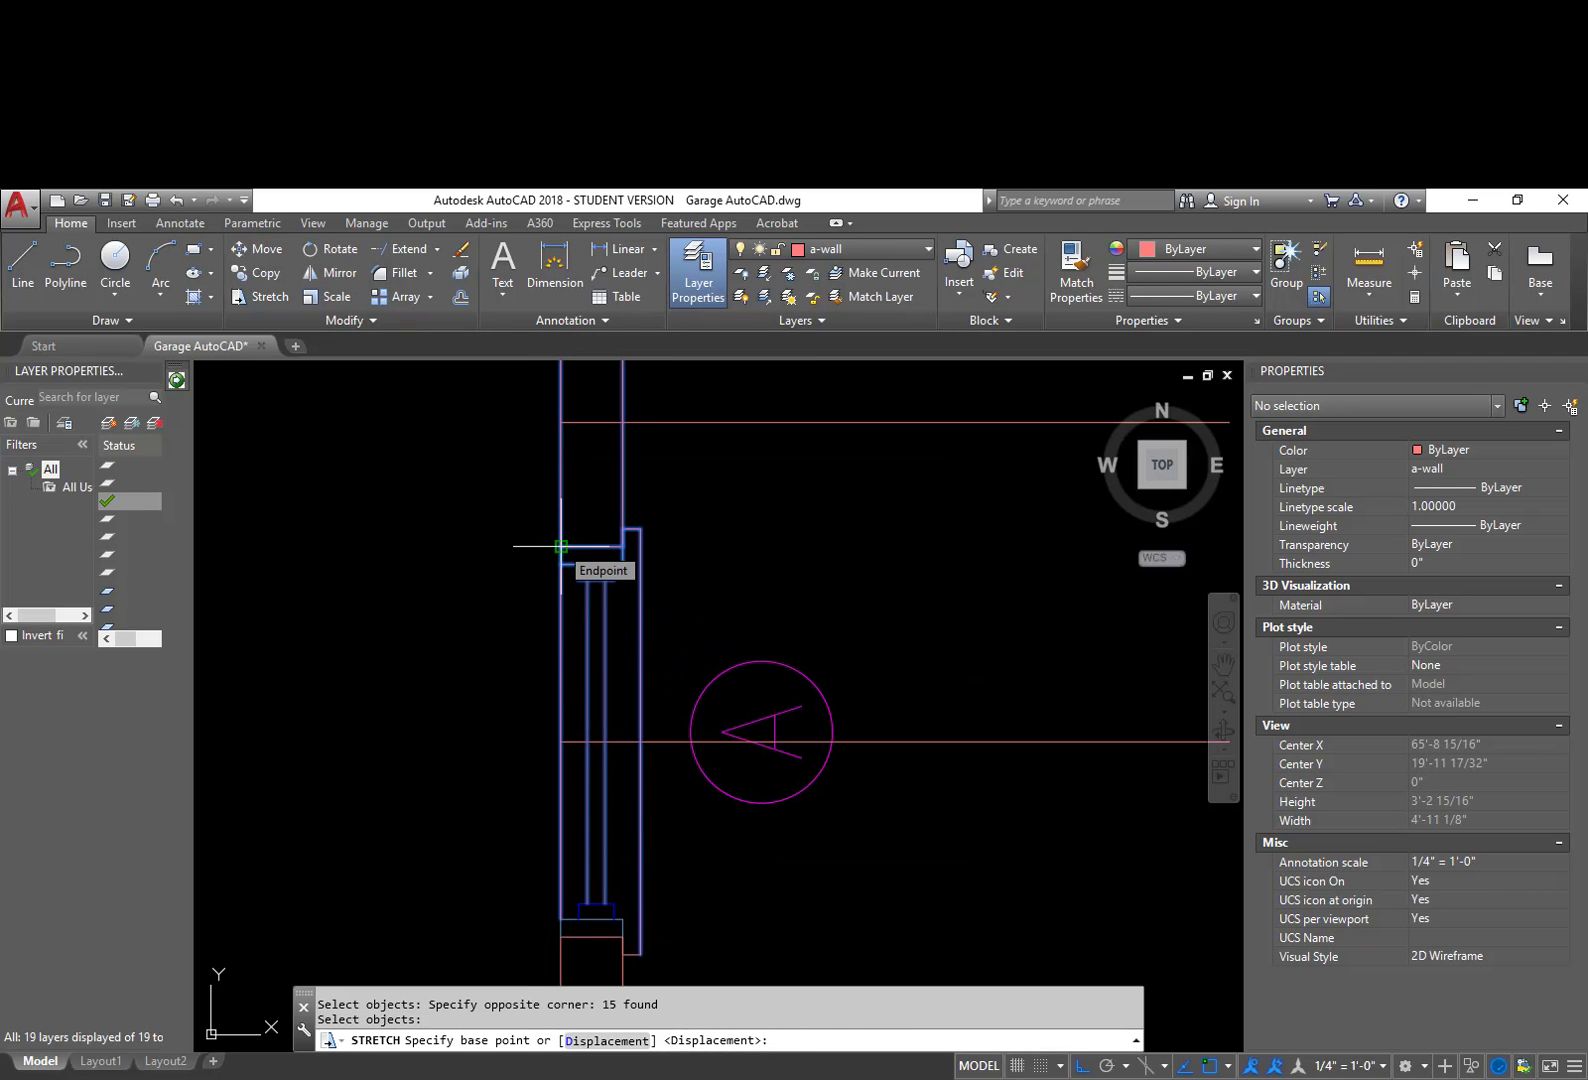
left_click(561, 546)
left_click(558, 470)
mouse_move(660, 880)
middle_mouse_down()
mouse_move(652, 826)
mouse_move(744, 631)
middle_mouse_up()
type("s")
key("Return")
left_click(759, 635)
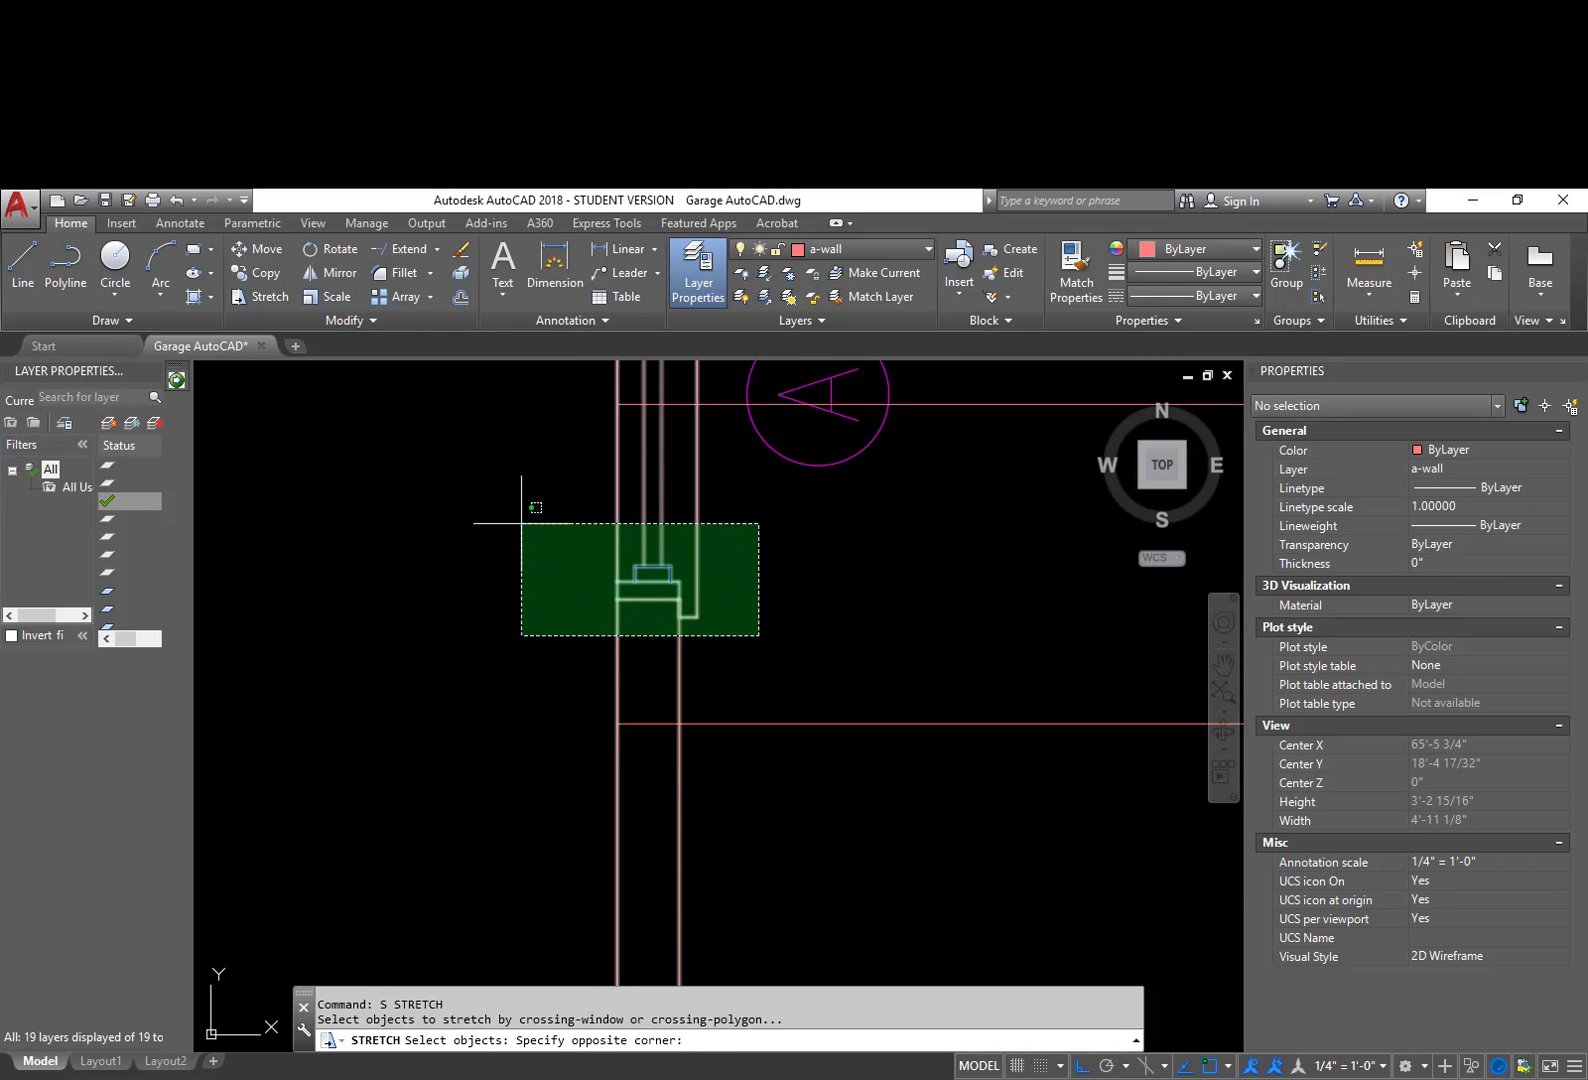
left_click(521, 523)
key("Escape")
Step: Stretch the window's lower end and the adjoining wall ends down to the south offset line
key("Return")
left_click(750, 652)
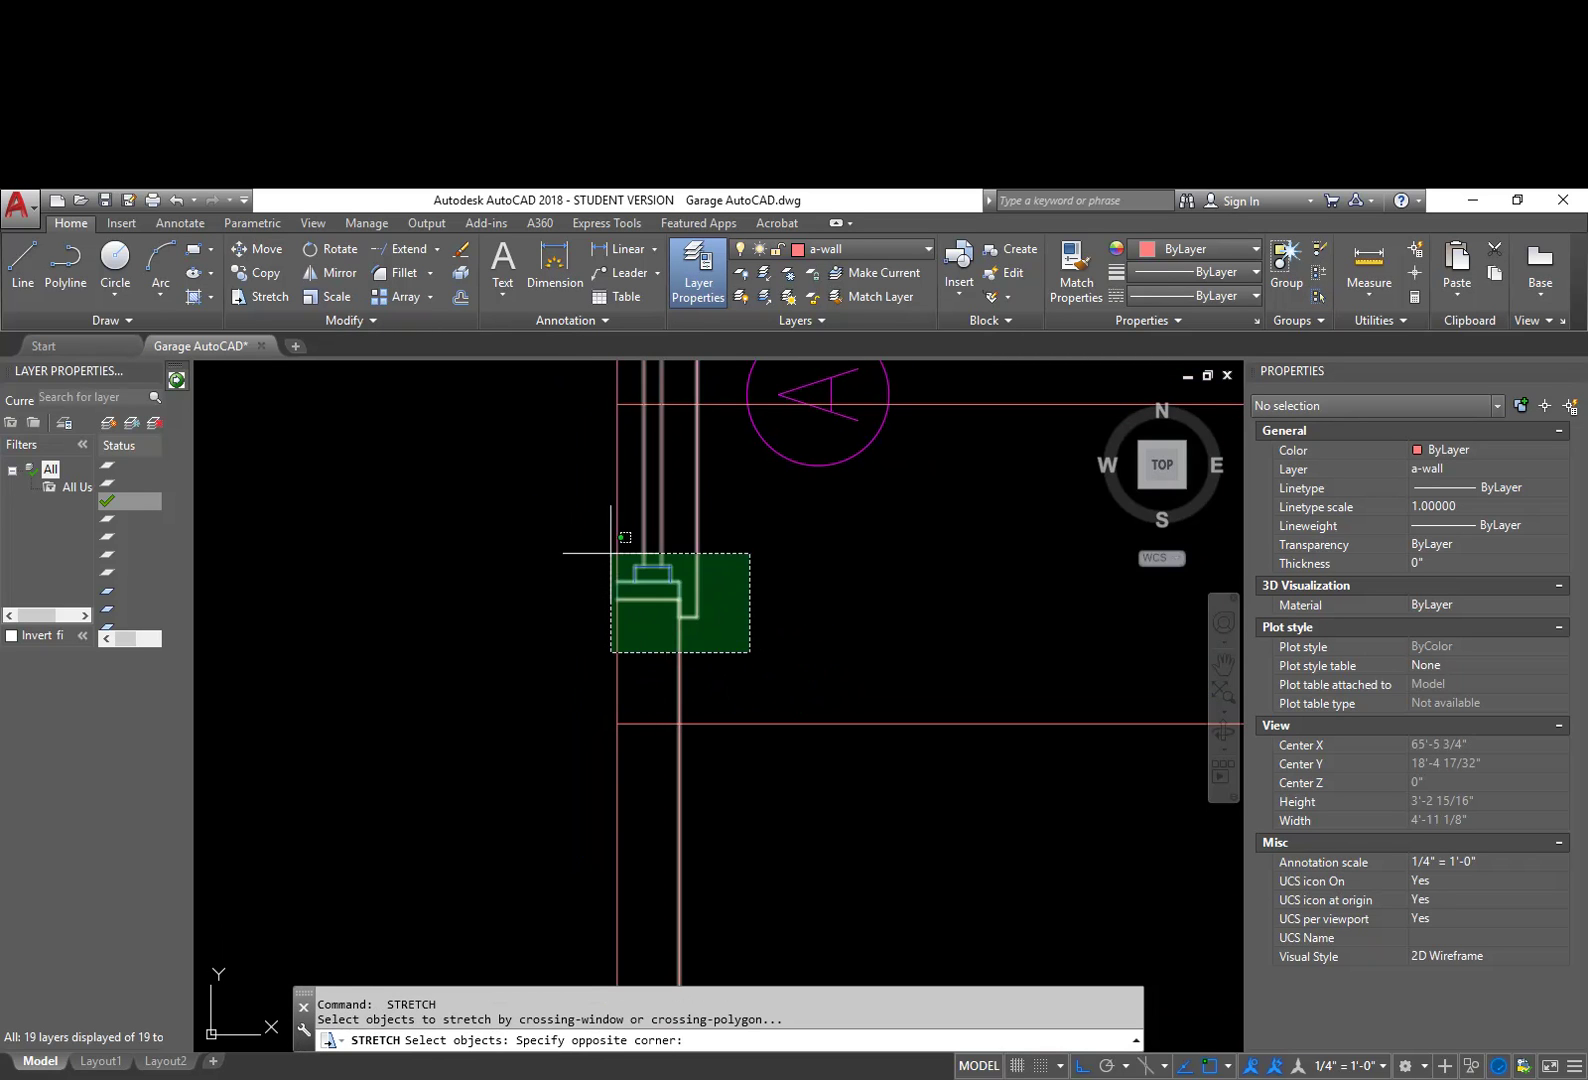
left_click(558, 514)
key("Return")
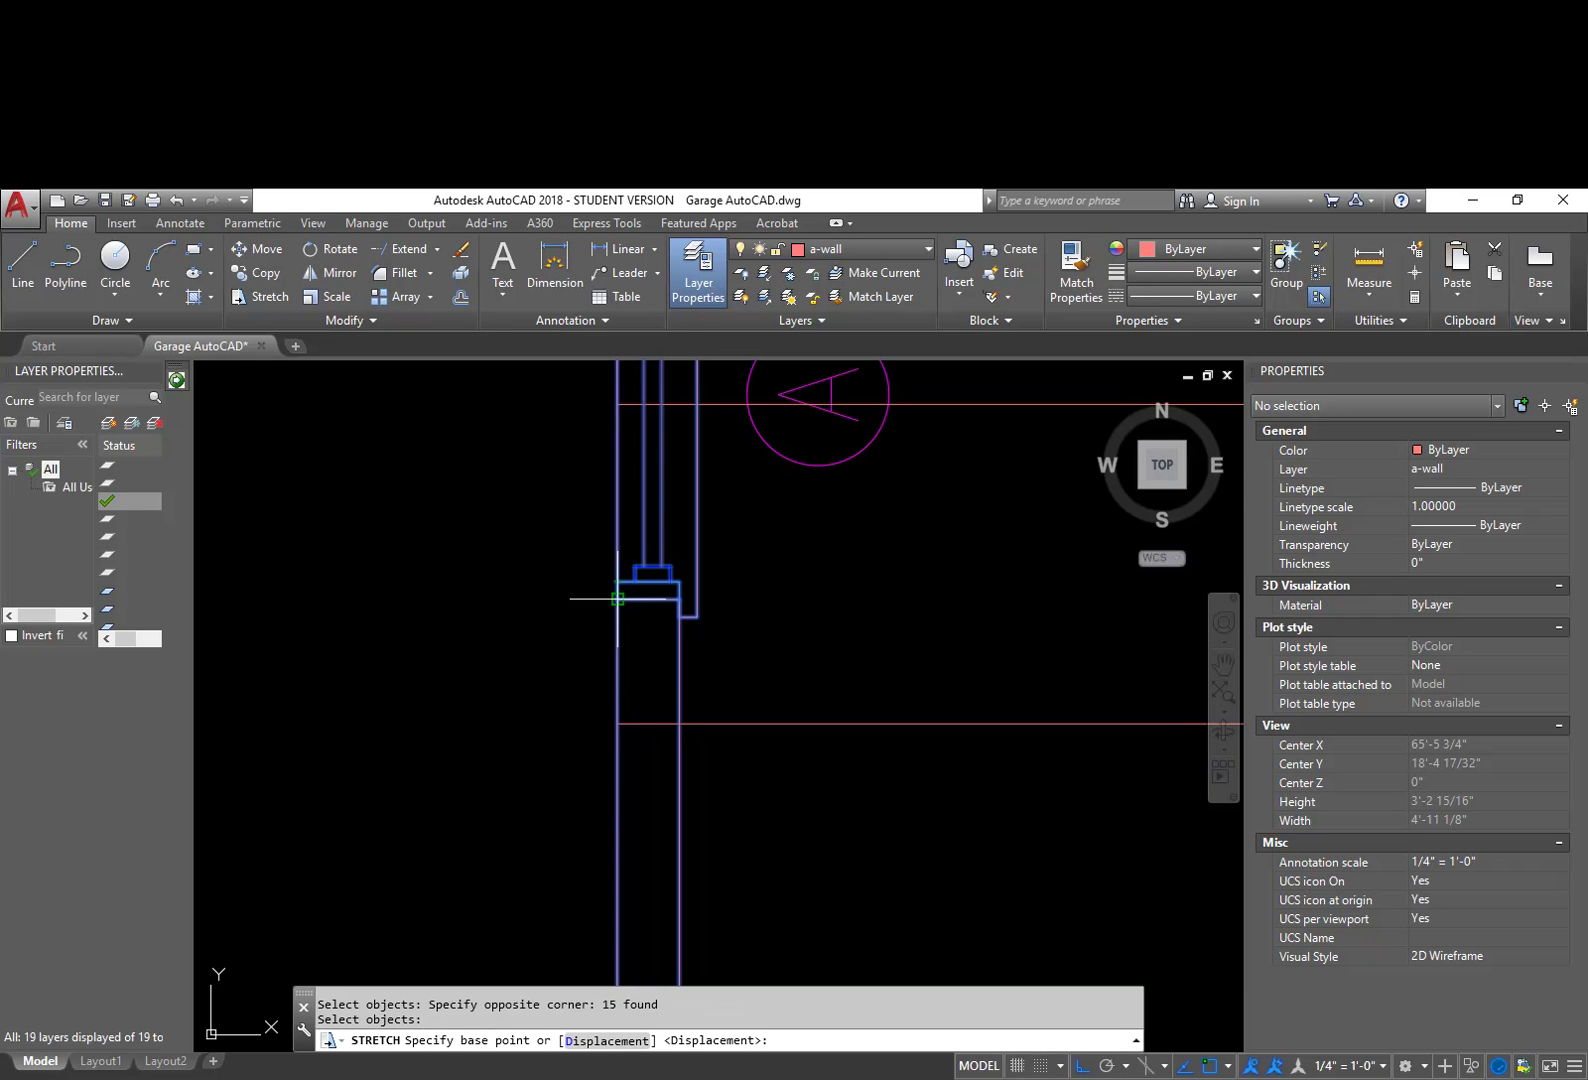
left_click(617, 599)
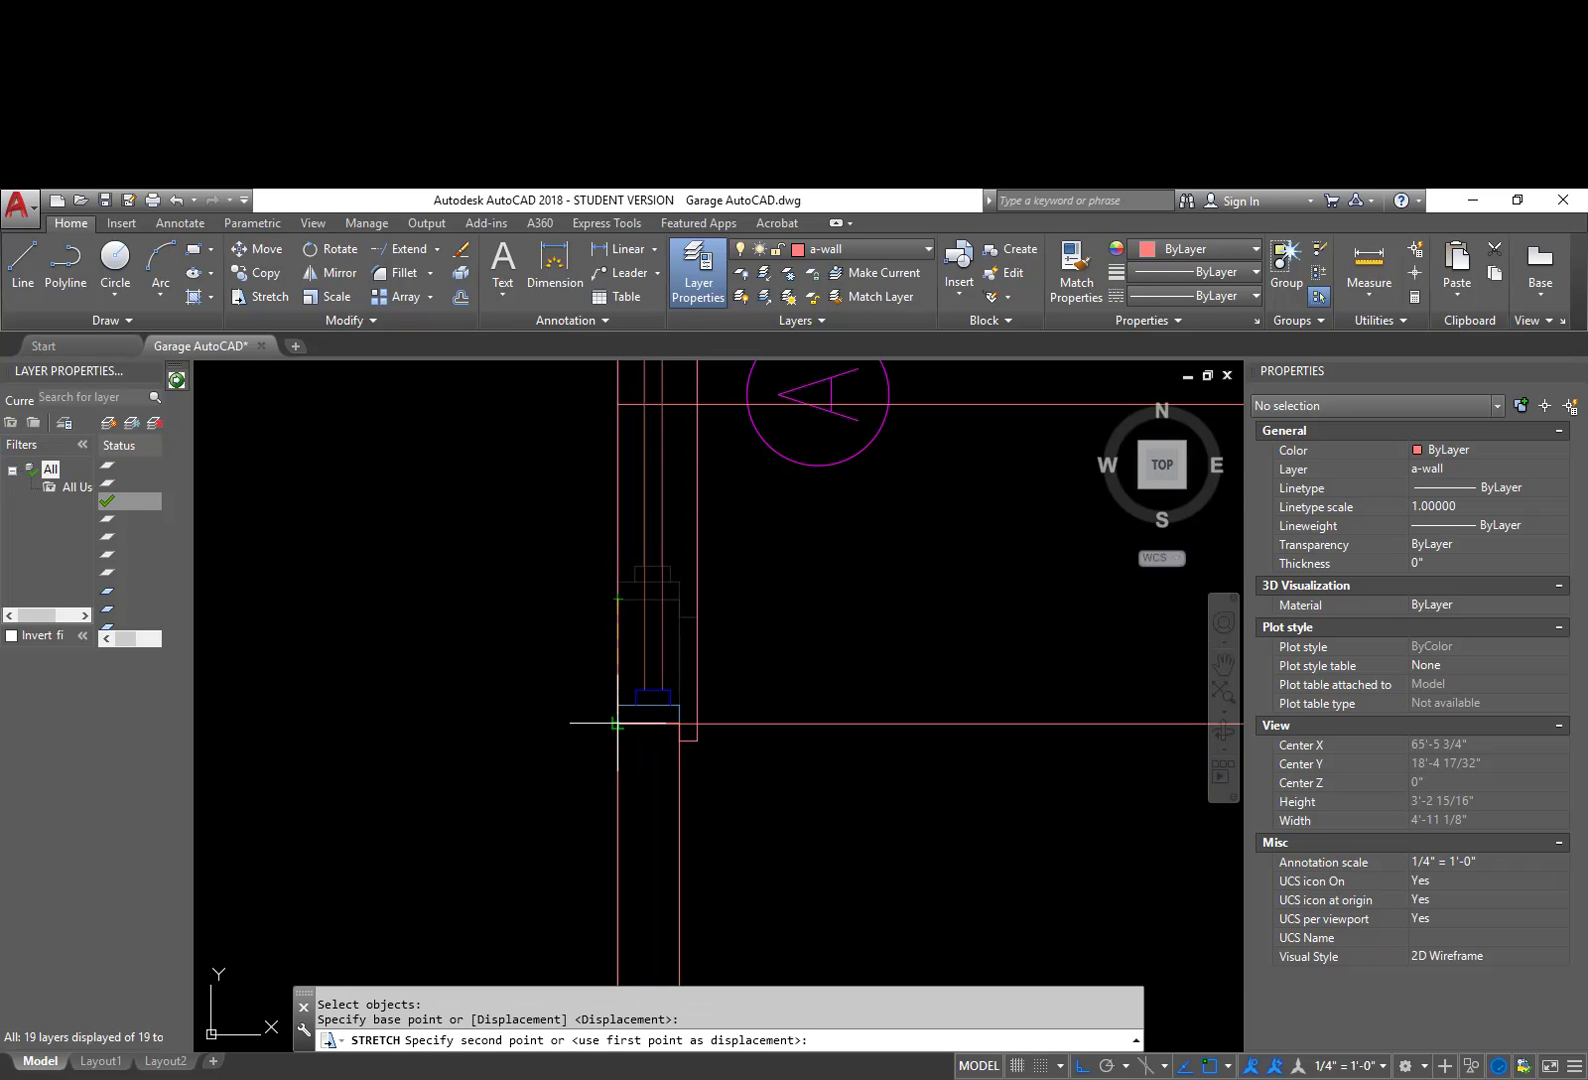
left_click(617, 722)
scroll(837, 769, "down", 4)
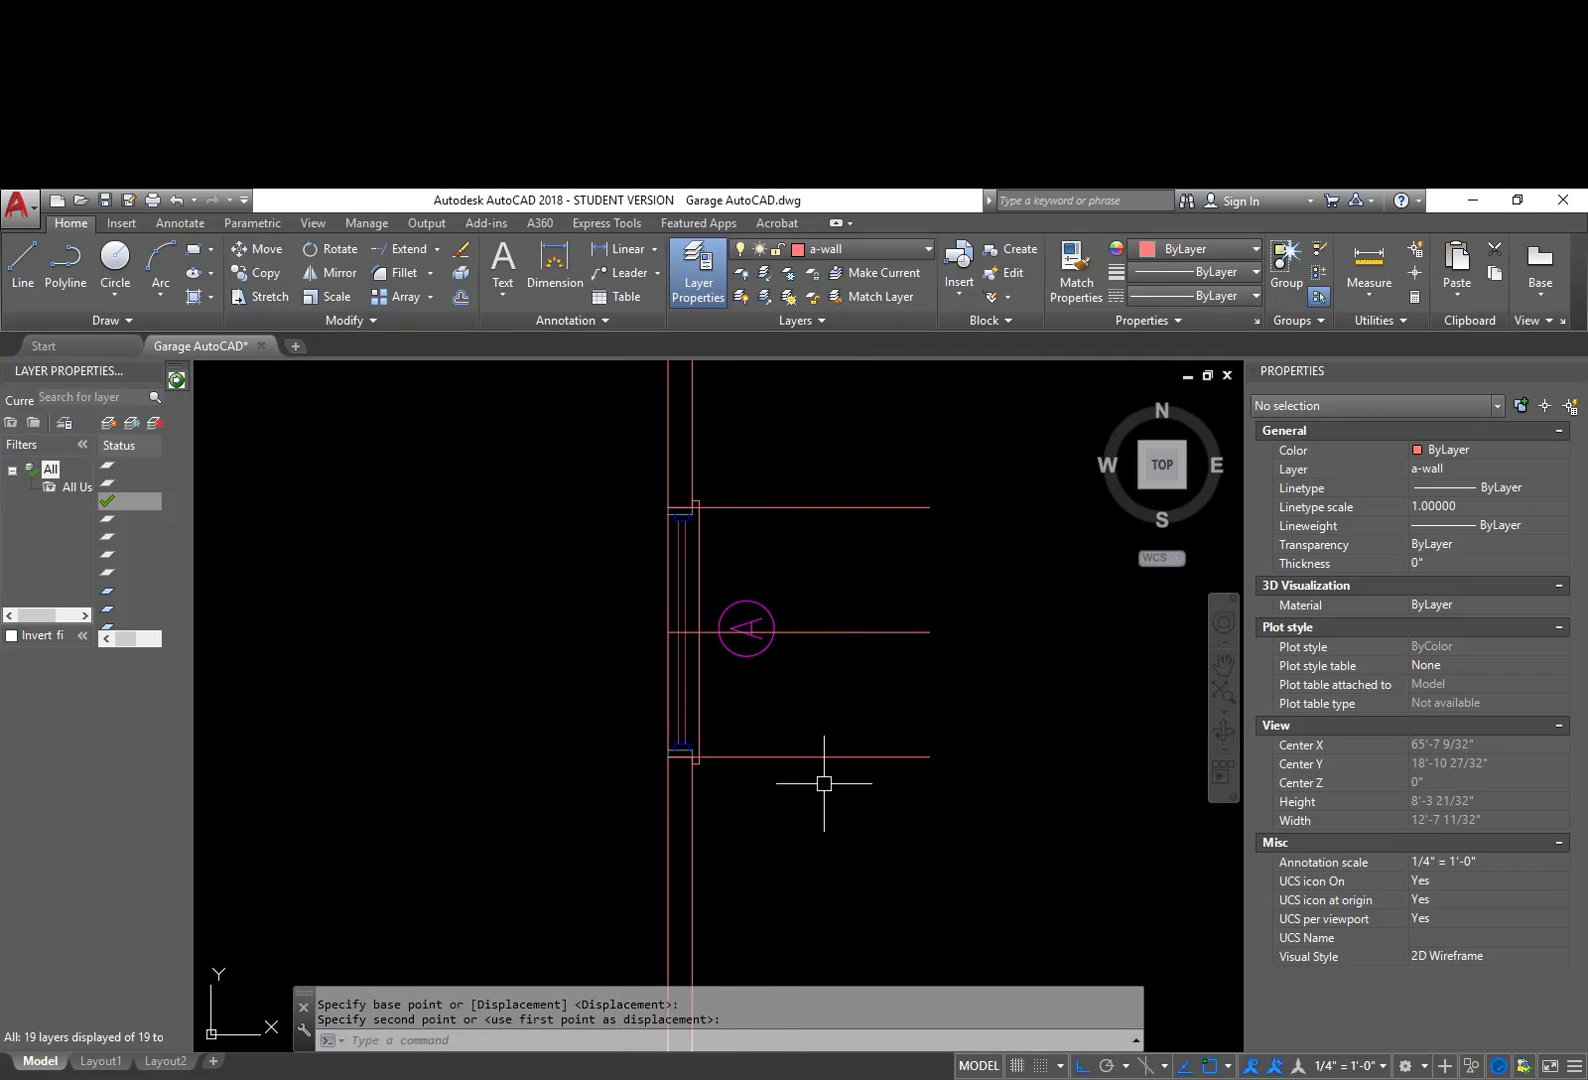
type("e")
key("Return")
key("Escape")
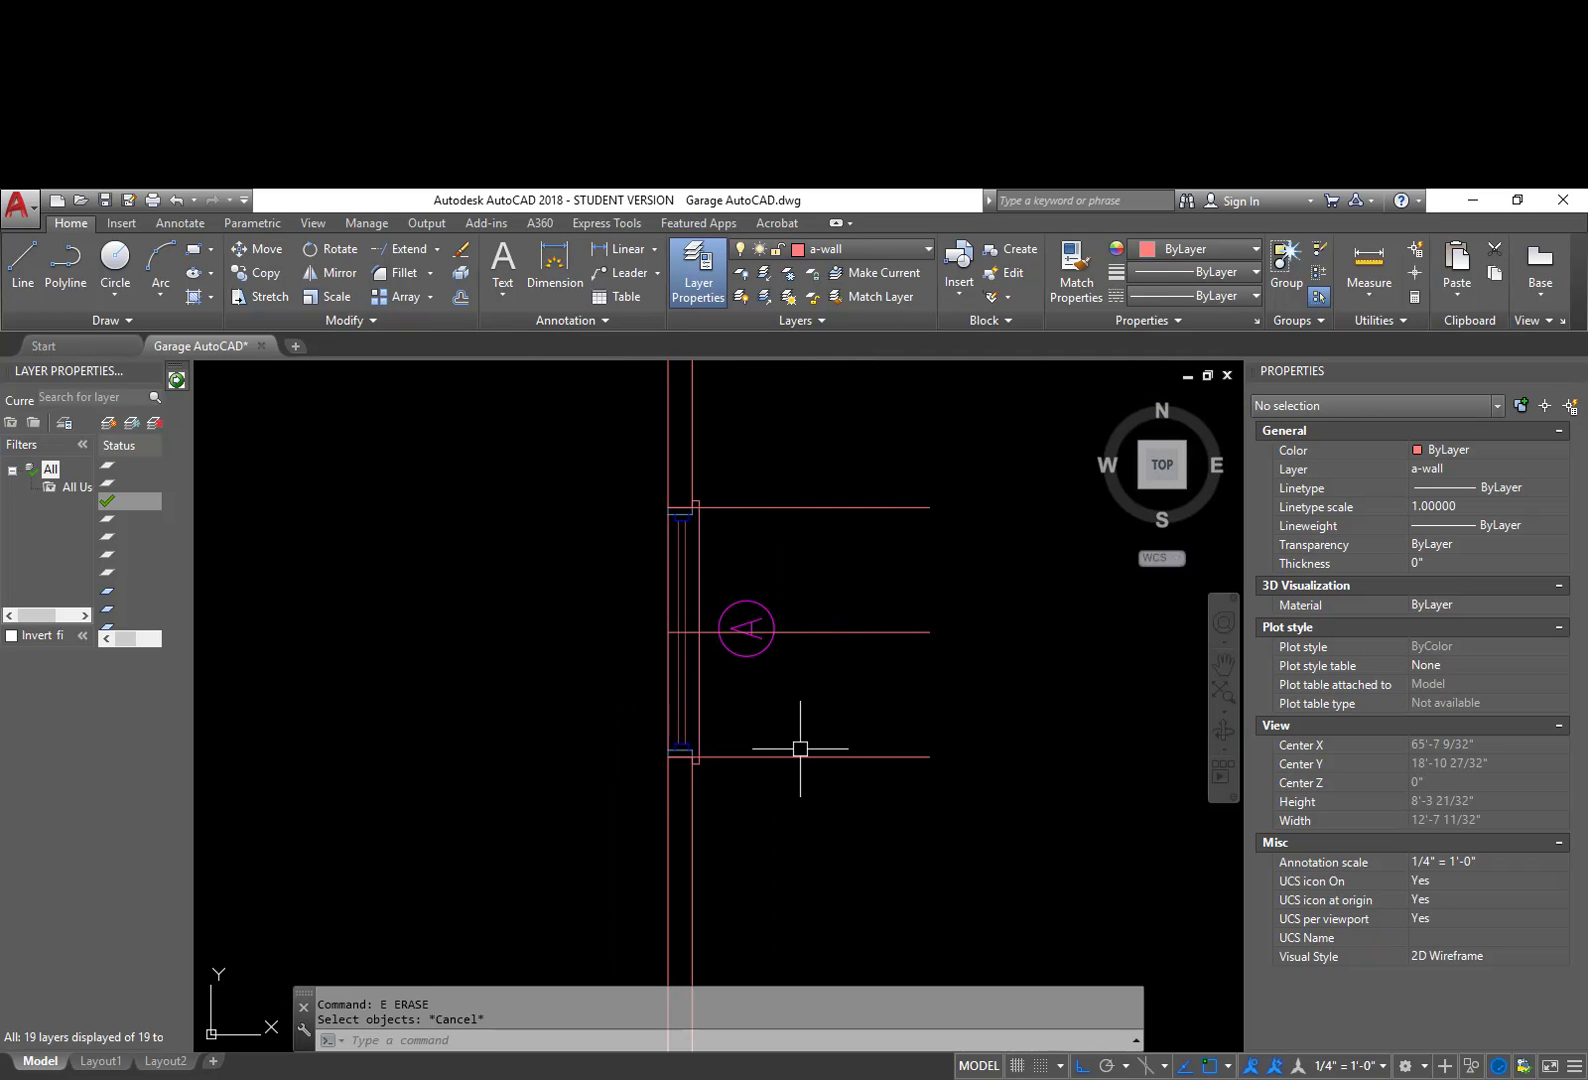
Step: Erase the three horizontal construction lines at the west wall window
left_click(922, 806)
left_click(860, 469)
type("e")
key("Return")
Step: Mirror the west window and its tag to the east wall about the north wall's midpoint, keeping the original
scroll(912, 675, "down", 2)
middle_click_drag(915, 681, 585, 737)
scroll(540, 705, "down", 3)
middle_click_drag(720, 717, 709, 708)
type("mi")
key("Return")
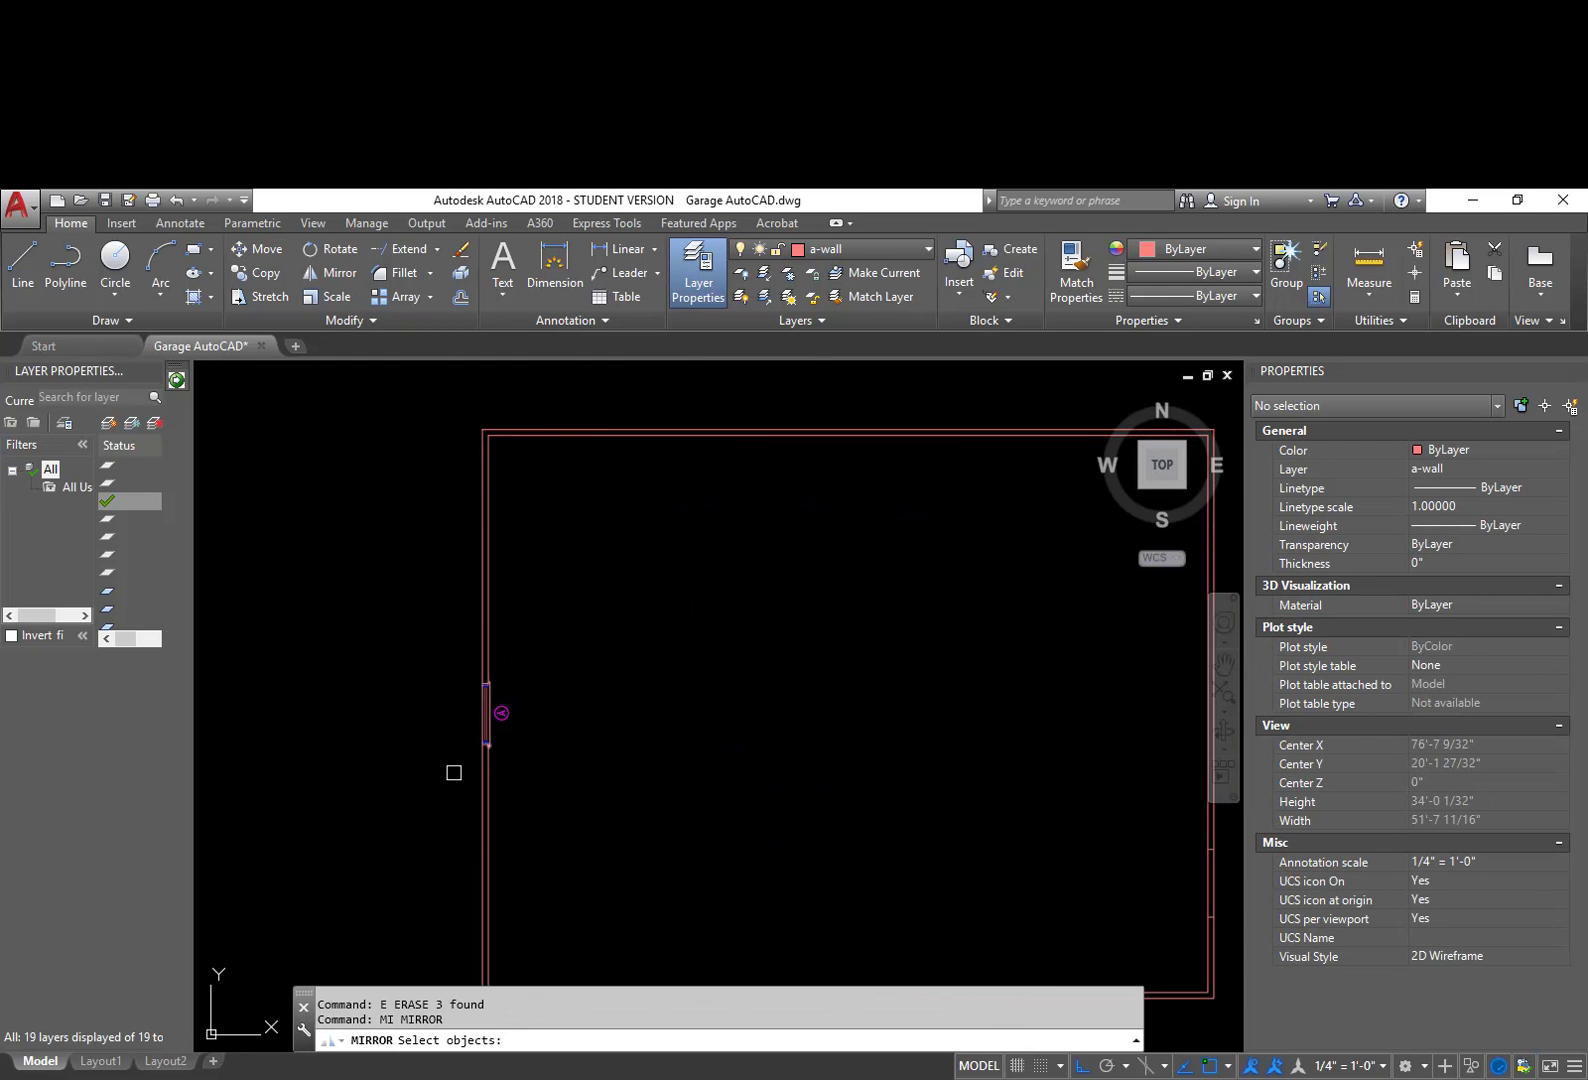
left_click(420, 794)
left_click(600, 622)
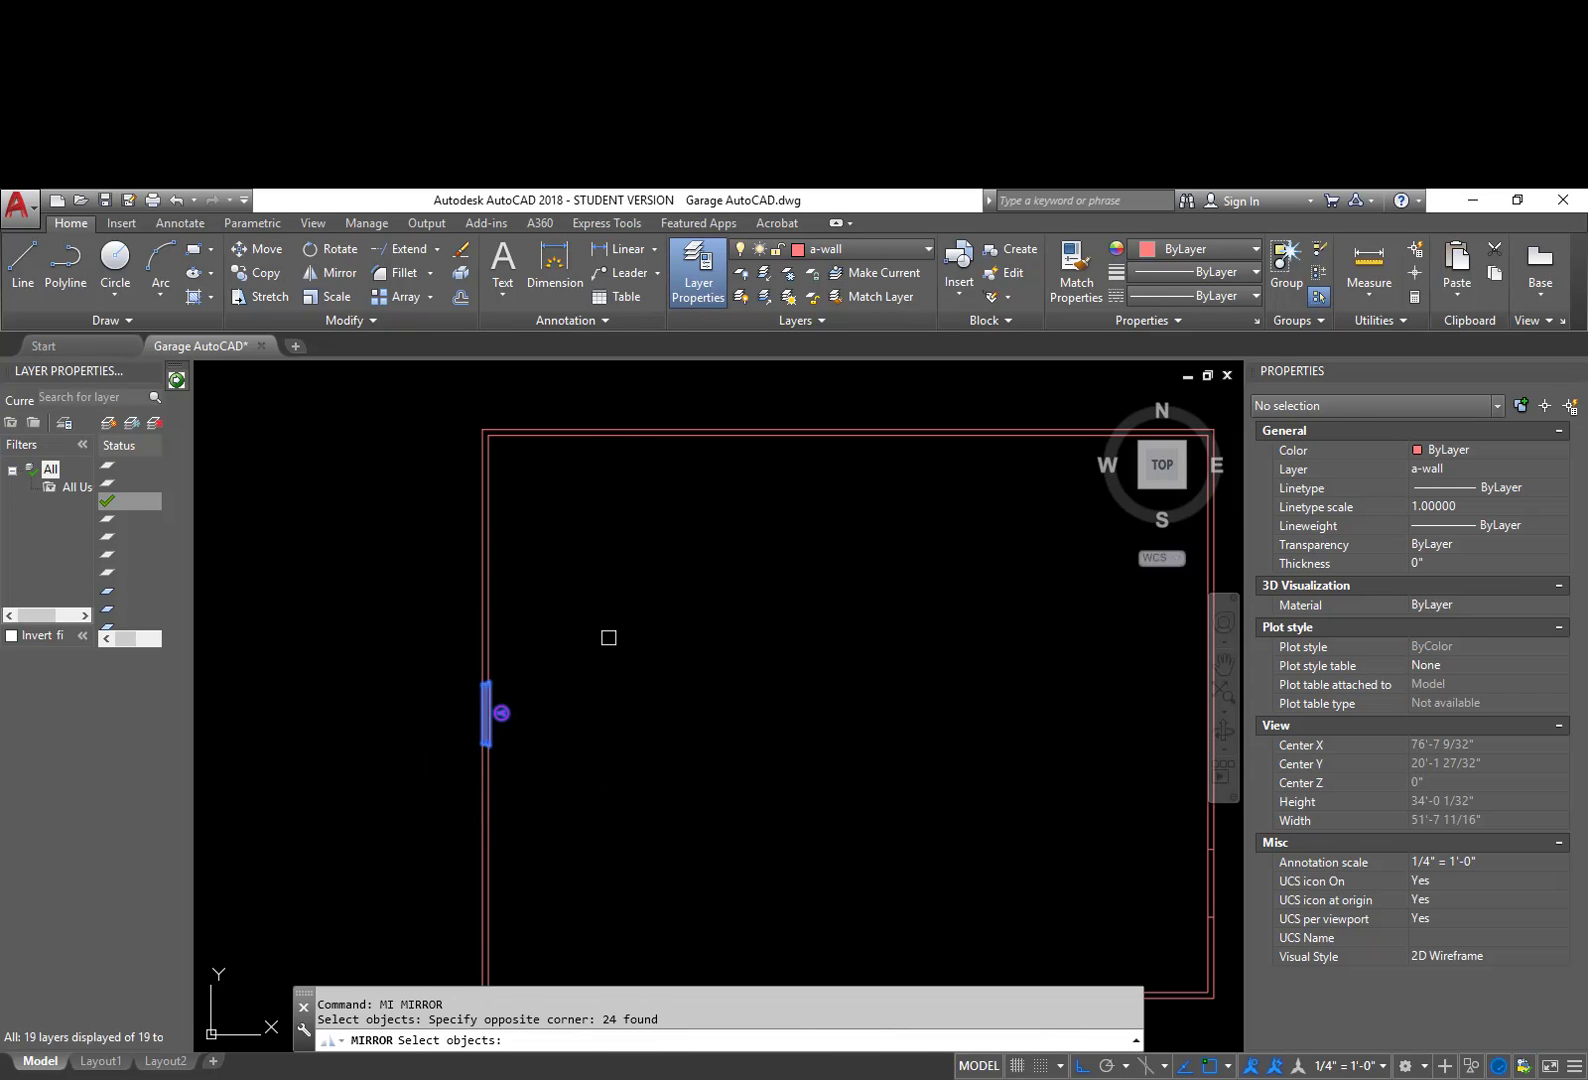
key("Return")
left_click(850, 435)
middle_click_drag(851, 656, 730, 576)
left_click(739, 608)
key("Return")
Step: Move the mirrored window and its tag 12 inches west, out of the east wall
scroll(1040, 645, "up", 5)
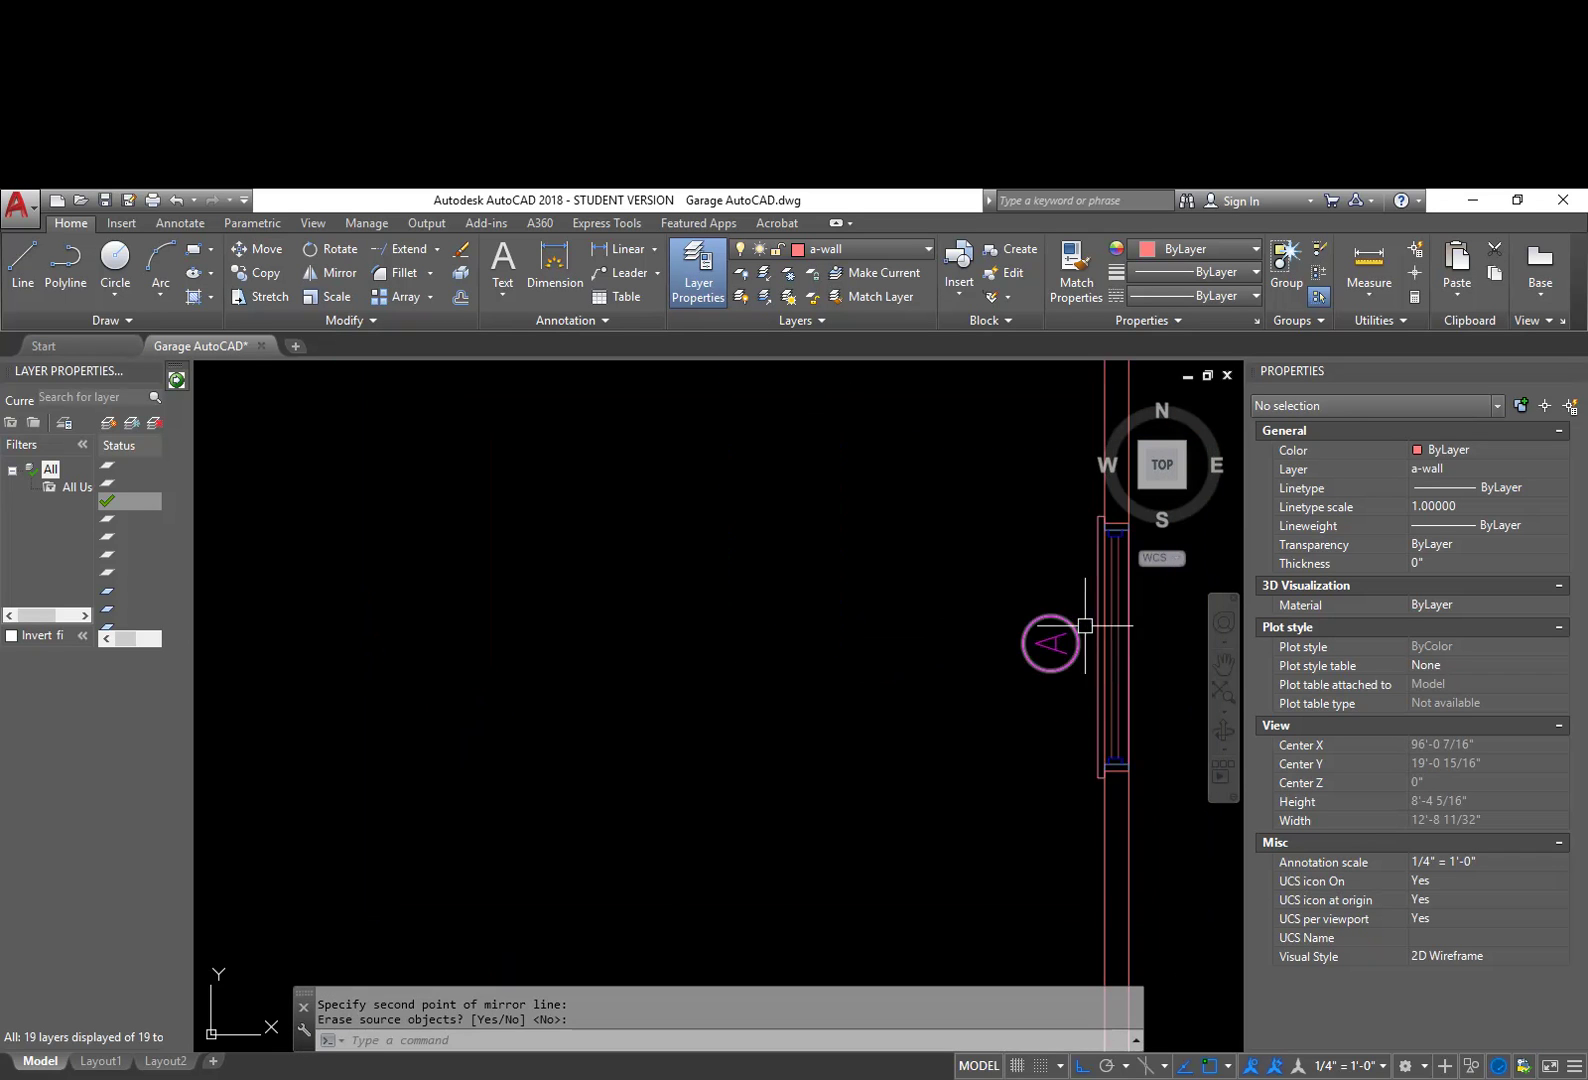
key("Return")
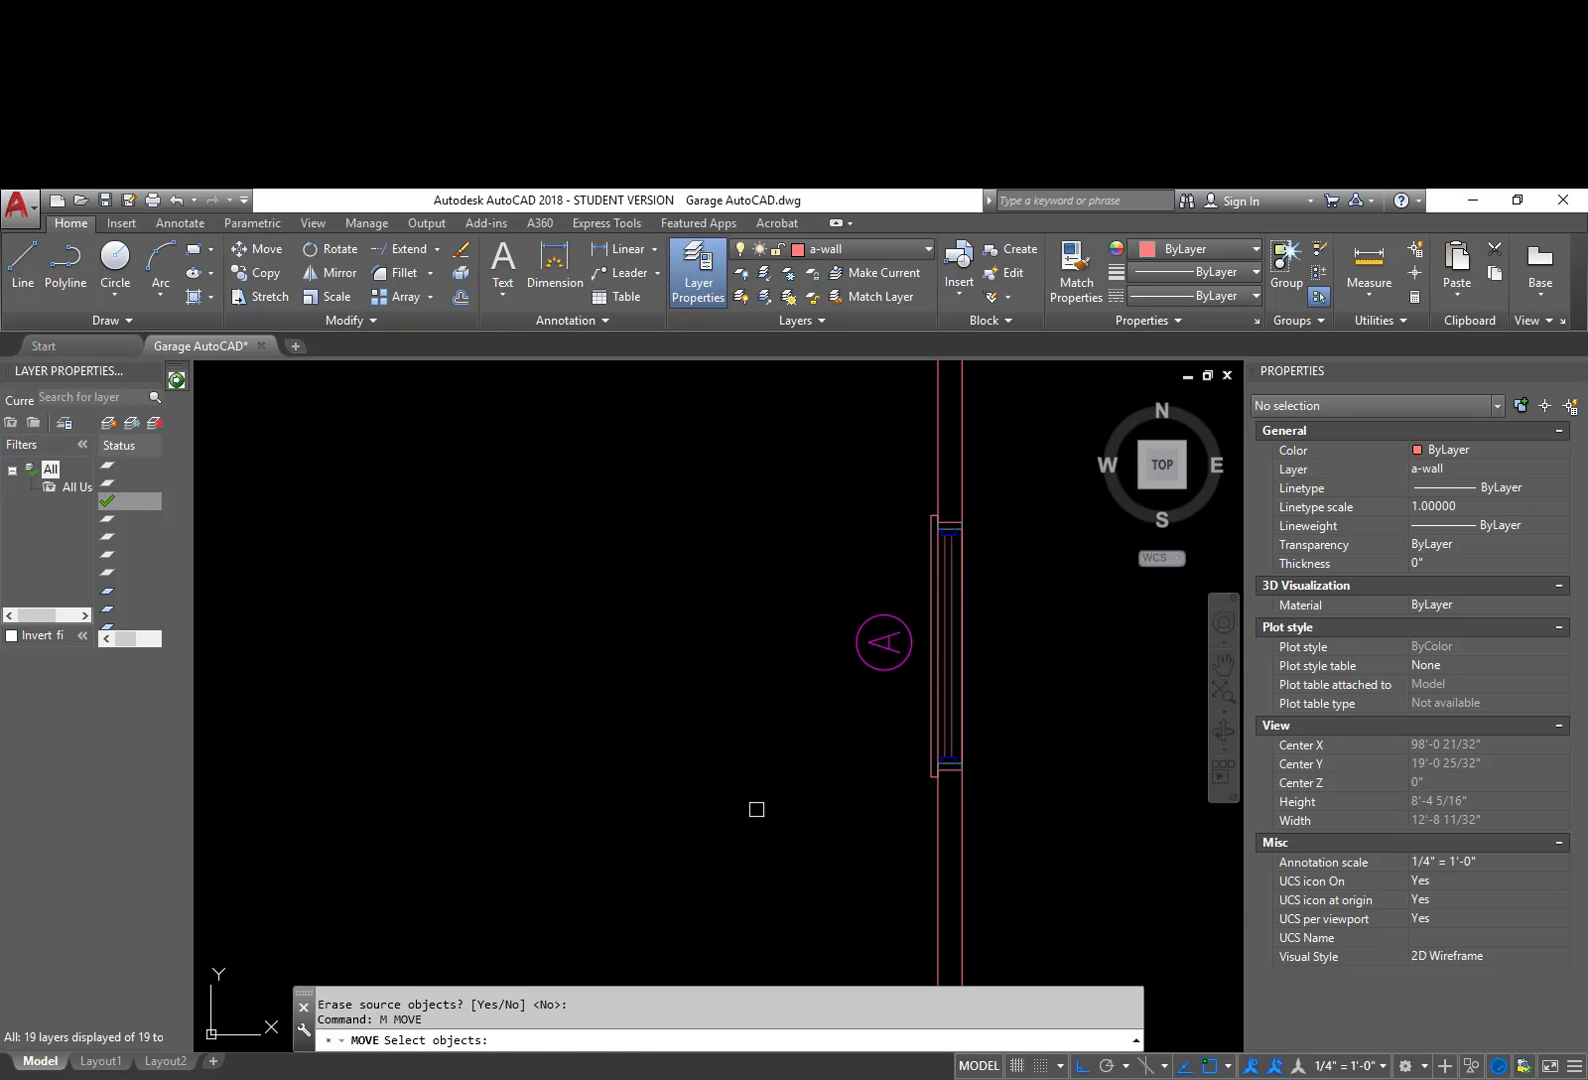
left_click(757, 811)
left_click(1067, 442)
key("Return")
left_click(1029, 543)
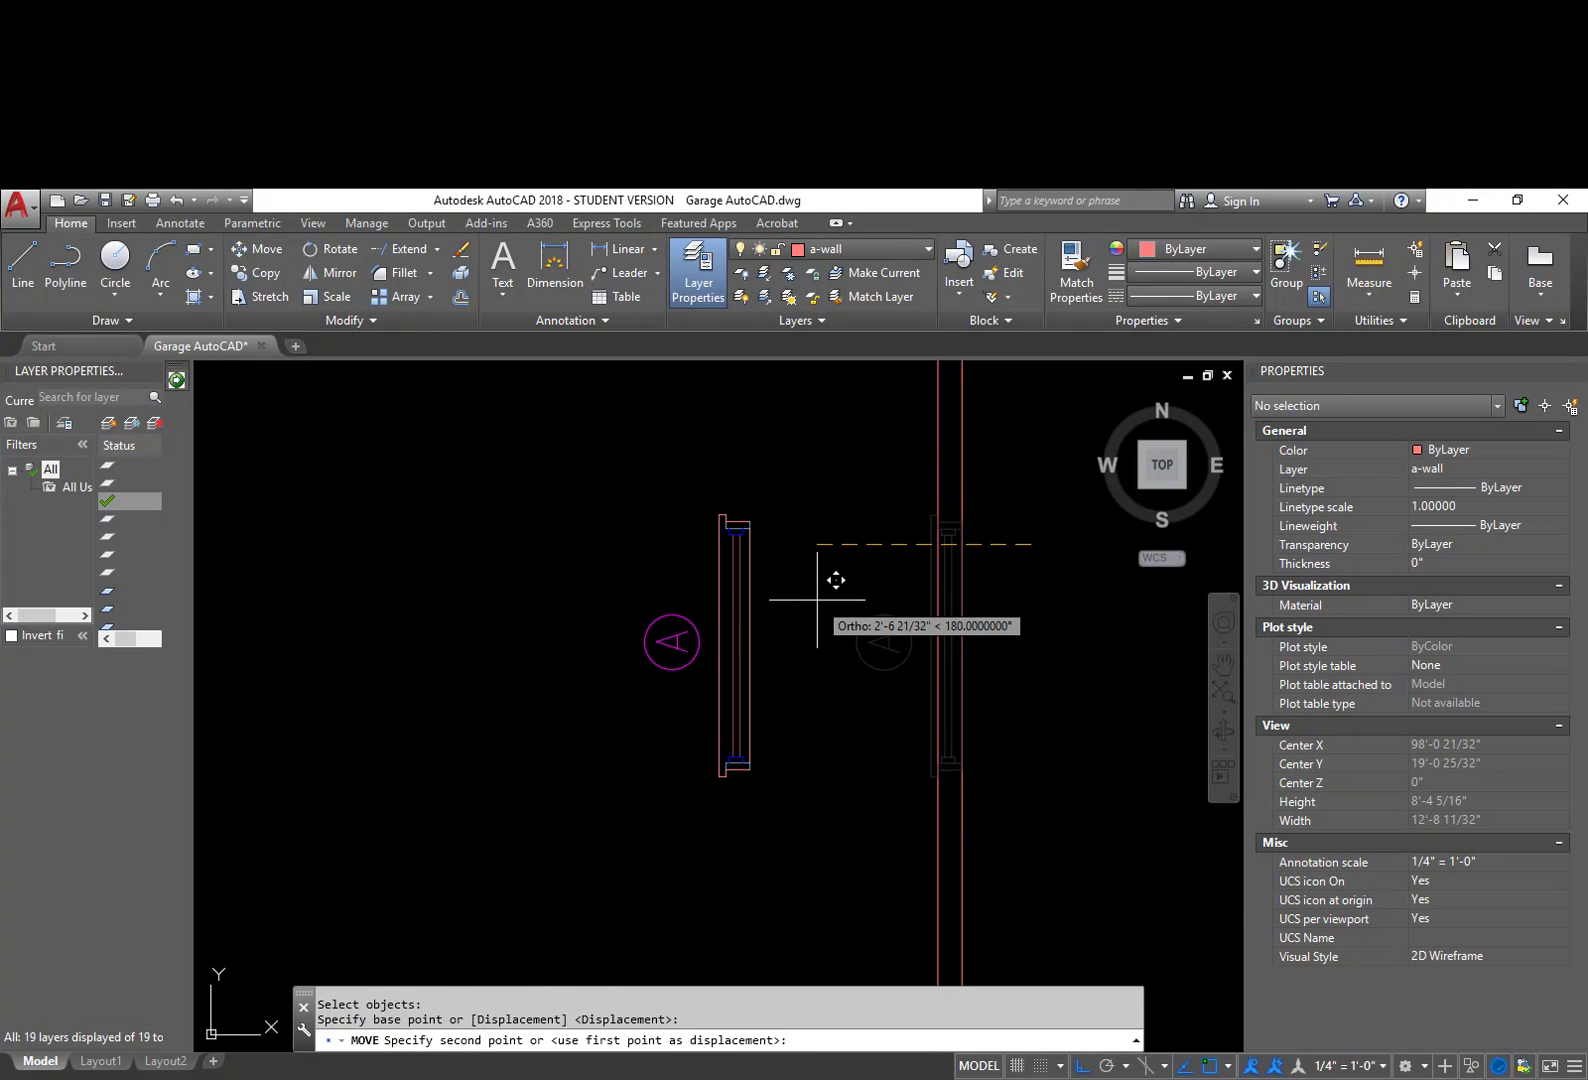
type("12")
key("Return")
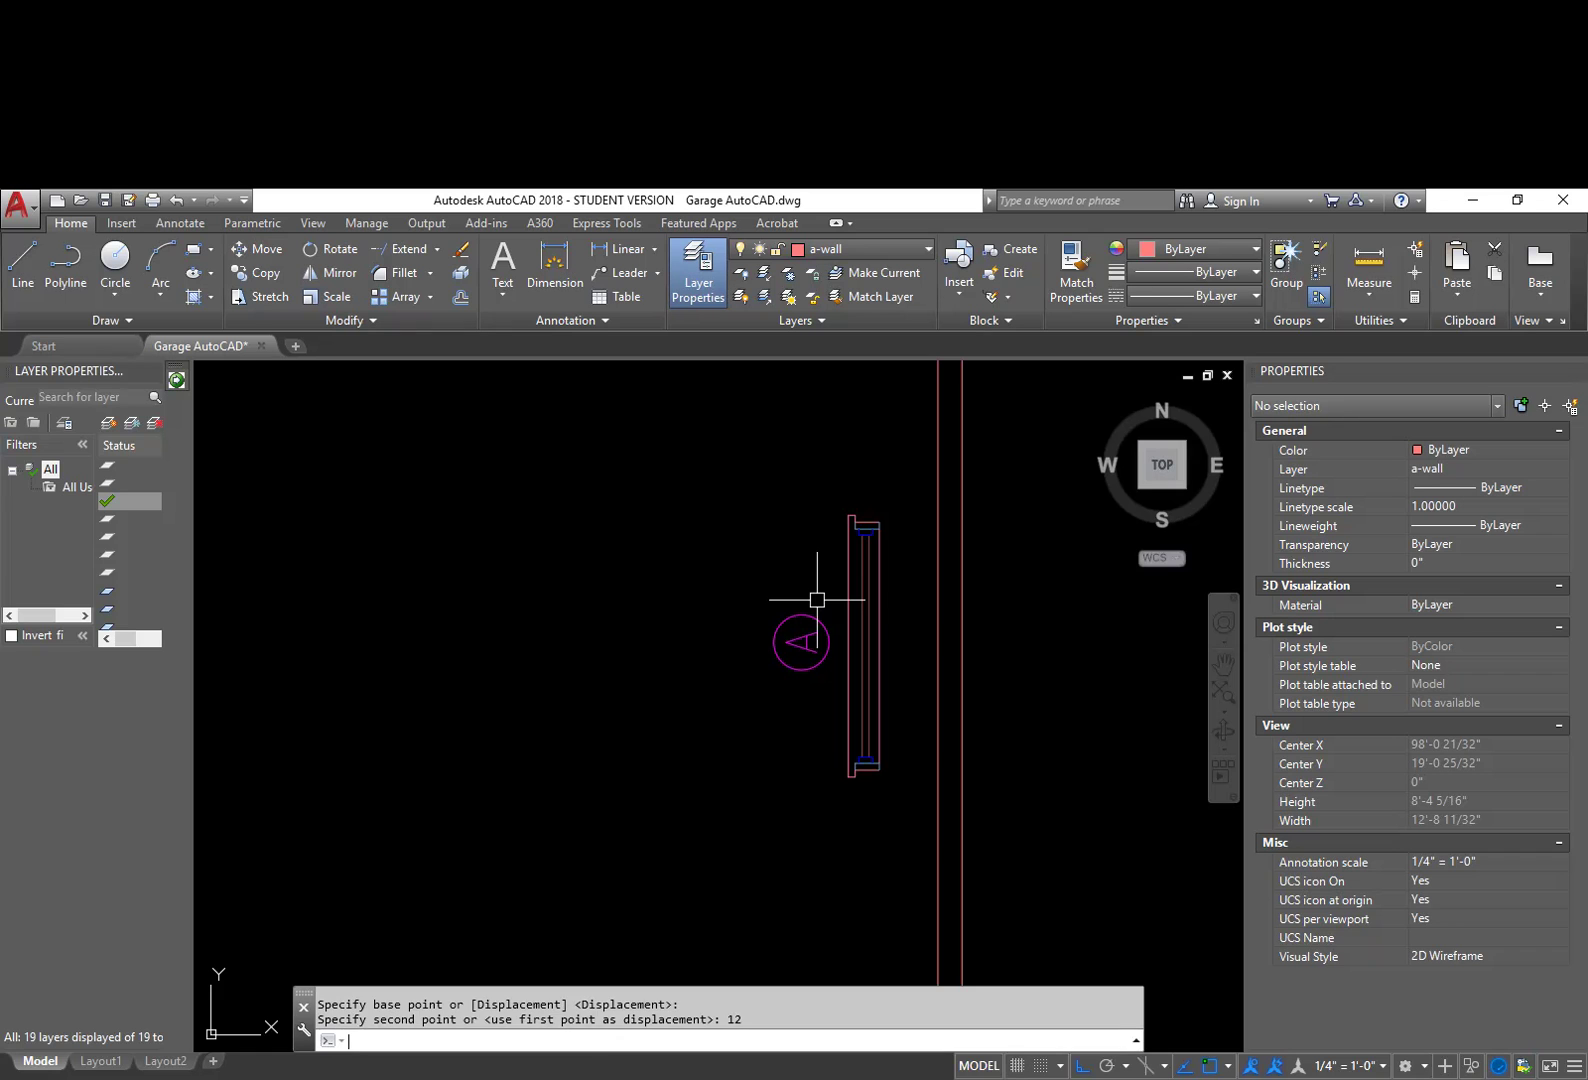
Step: Draw horizontal lines from the window's upper and lower outer corners across the east wall
type("l")
key("Return")
left_click(885, 514)
left_click(1007, 533)
key("Escape")
key("Return")
left_click(880, 770)
left_click(1047, 770)
key("Escape")
Step: Trim both east wall lines between the two horizontal lines to cut the window opening
type("tr")
key("Return")
key("Return")
left_click(956, 660)
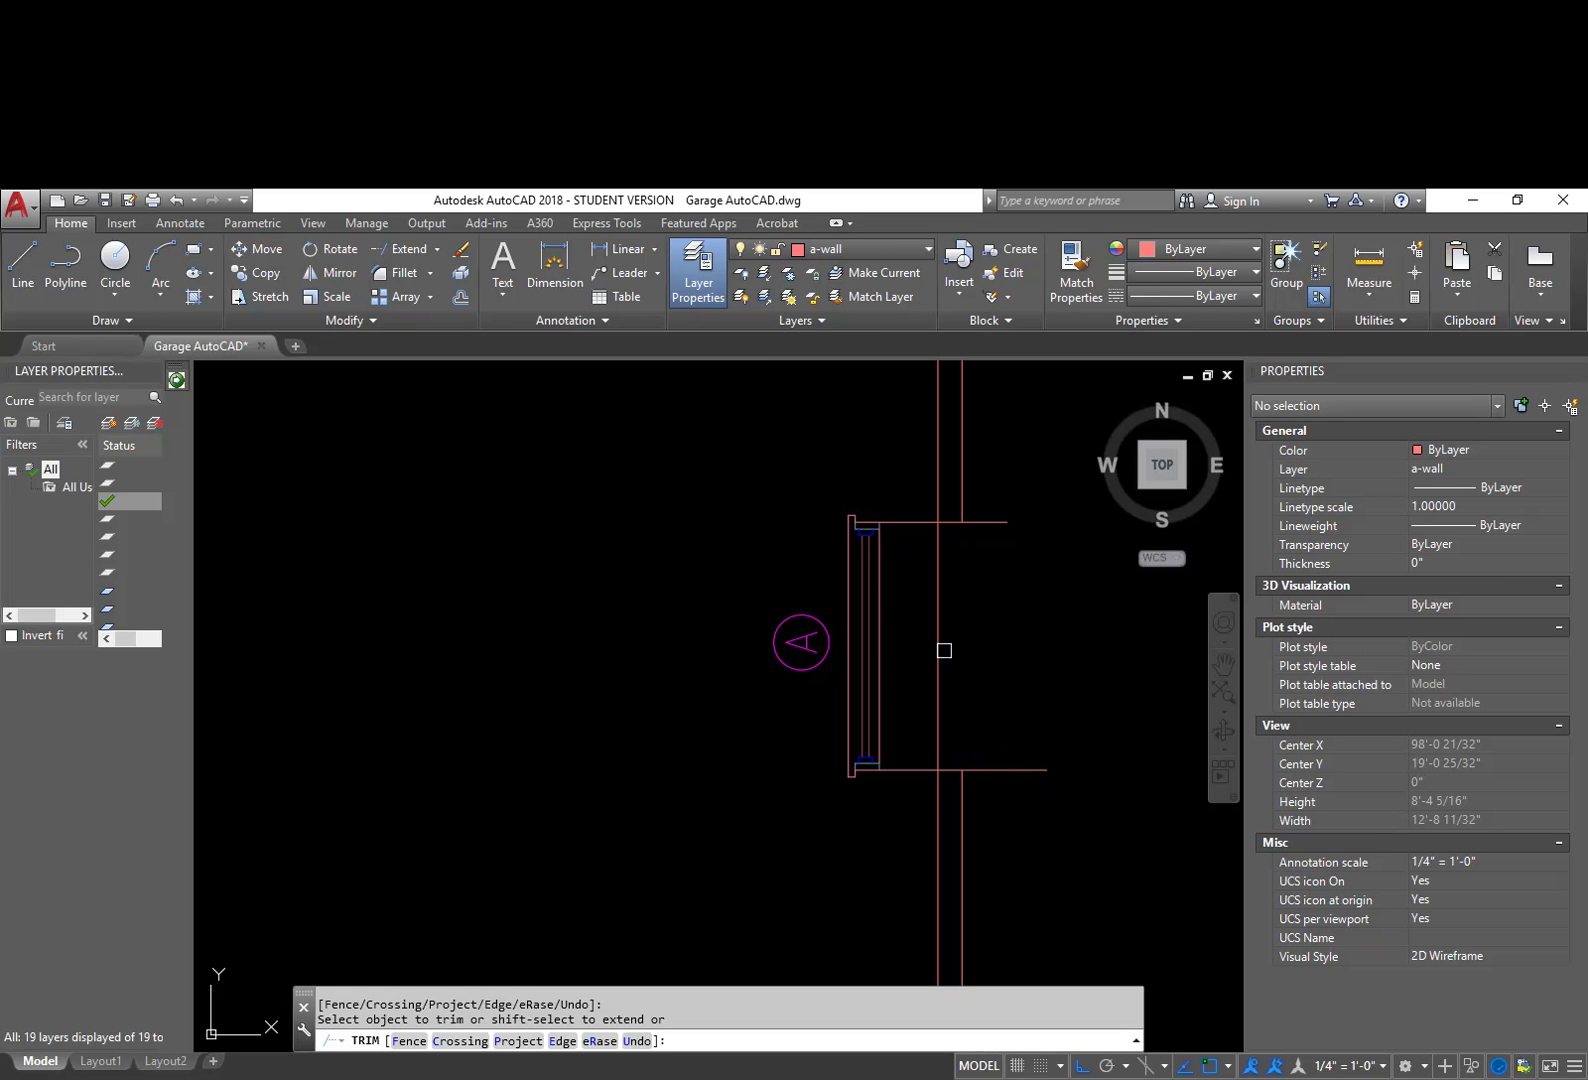
key("Escape")
Step: Erase the two horizontal helper lines at the east window opening
type("e")
key("Return")
left_click(1052, 783)
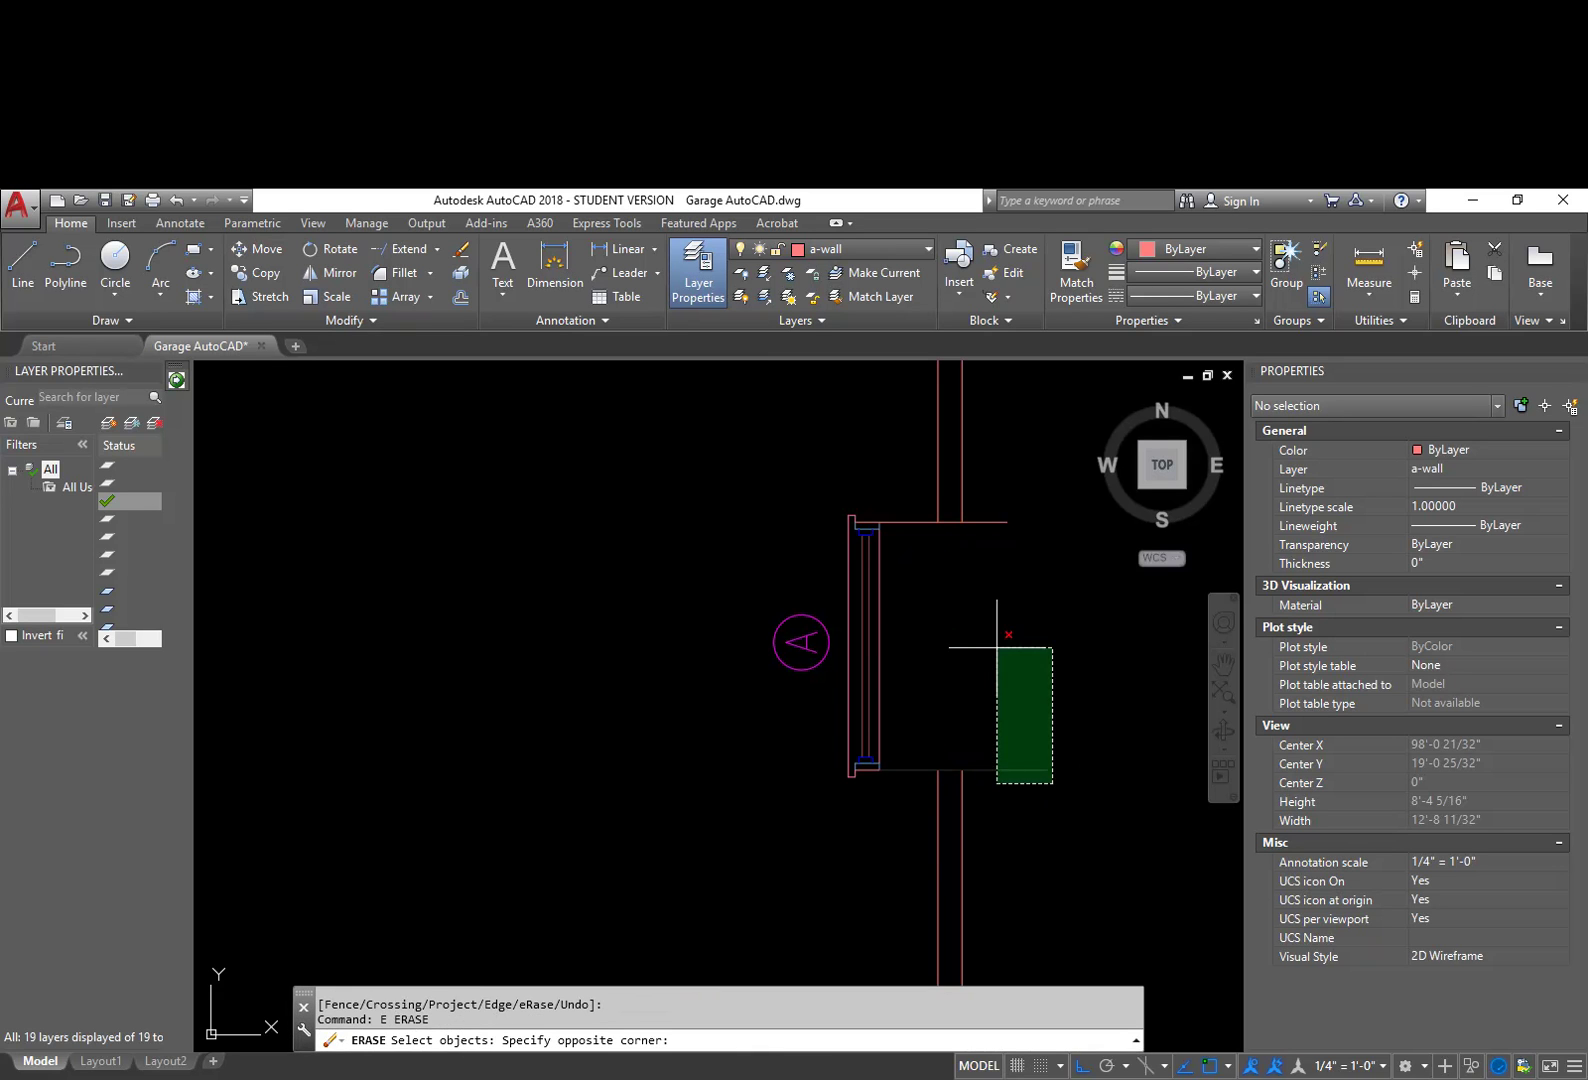
left_click(986, 508)
key("Return")
Step: Move the window and its tag 12 inches east, back into the opening
type("m")
key("Return")
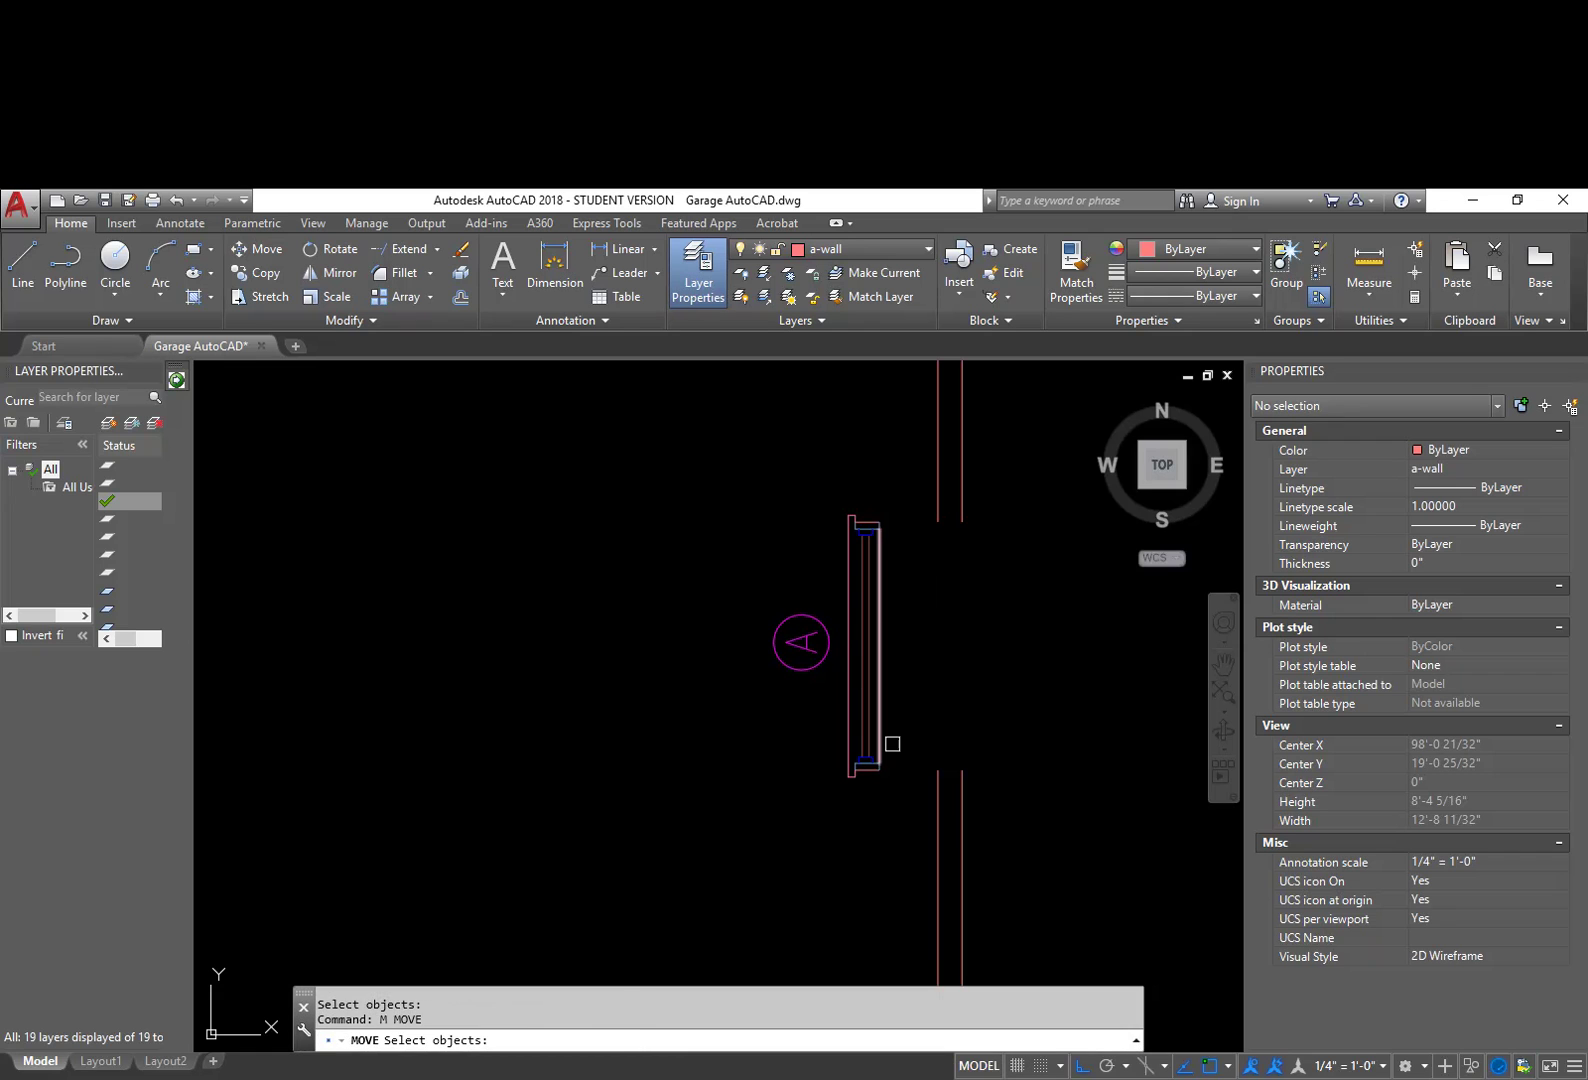
left_click(926, 814)
left_click(660, 399)
key("Return")
left_click(614, 536)
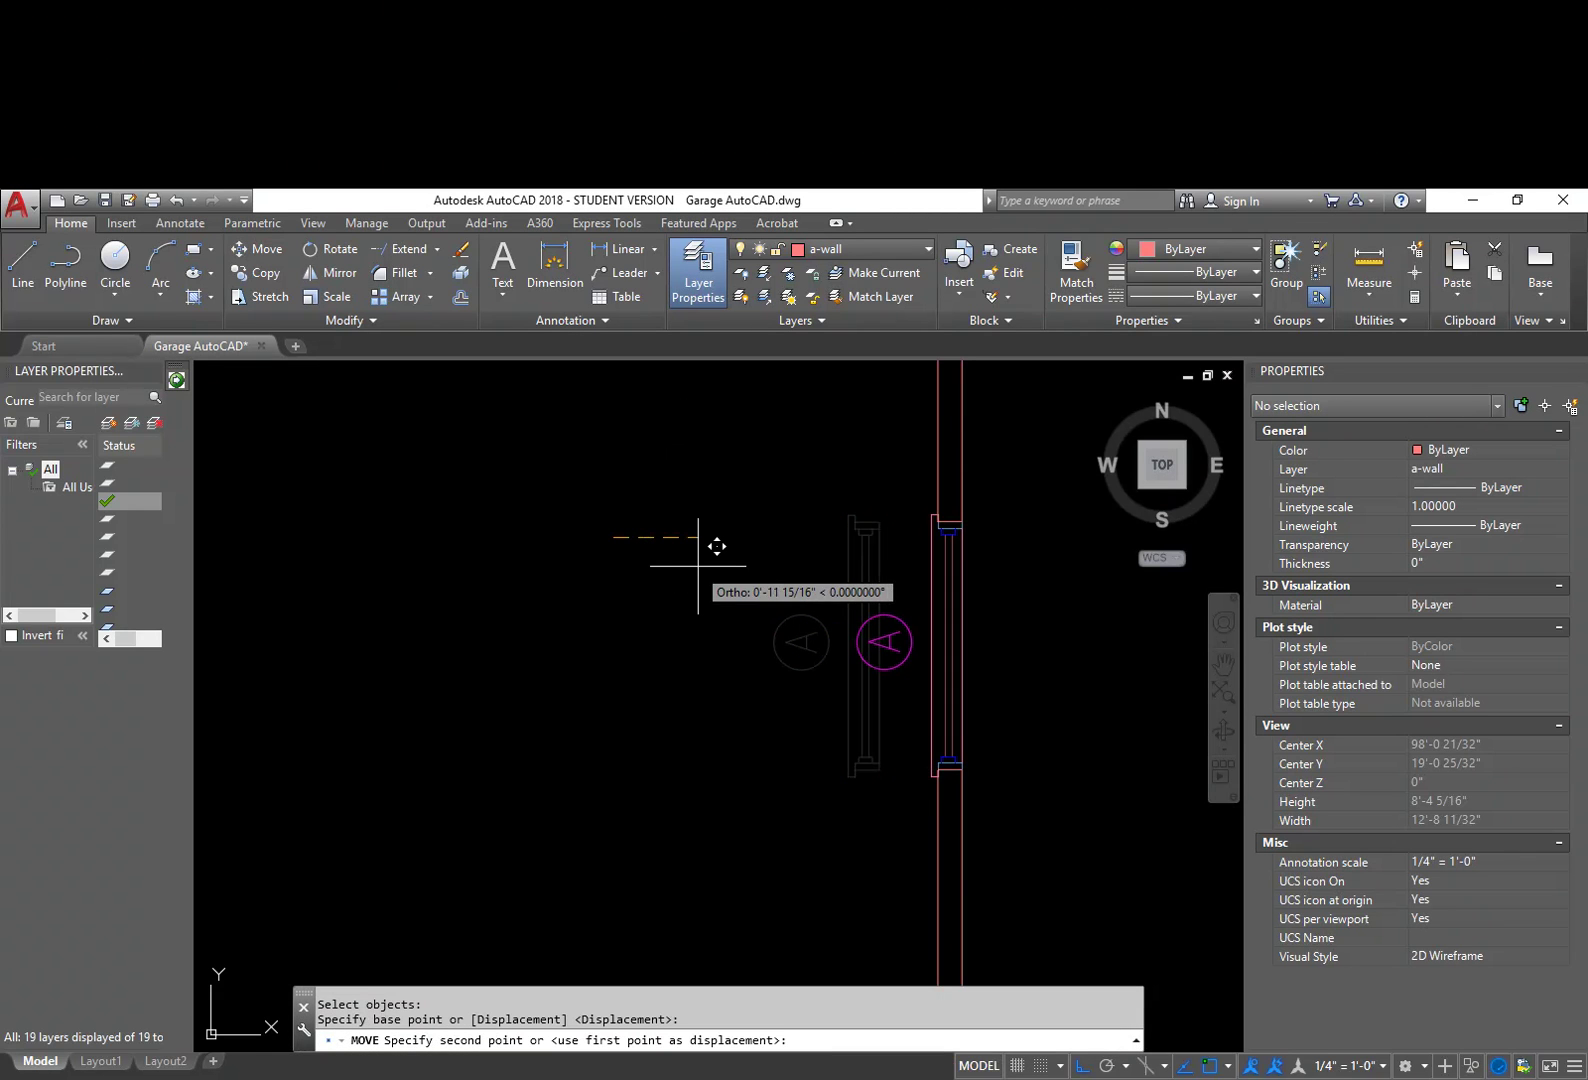
type("12")
key("Return")
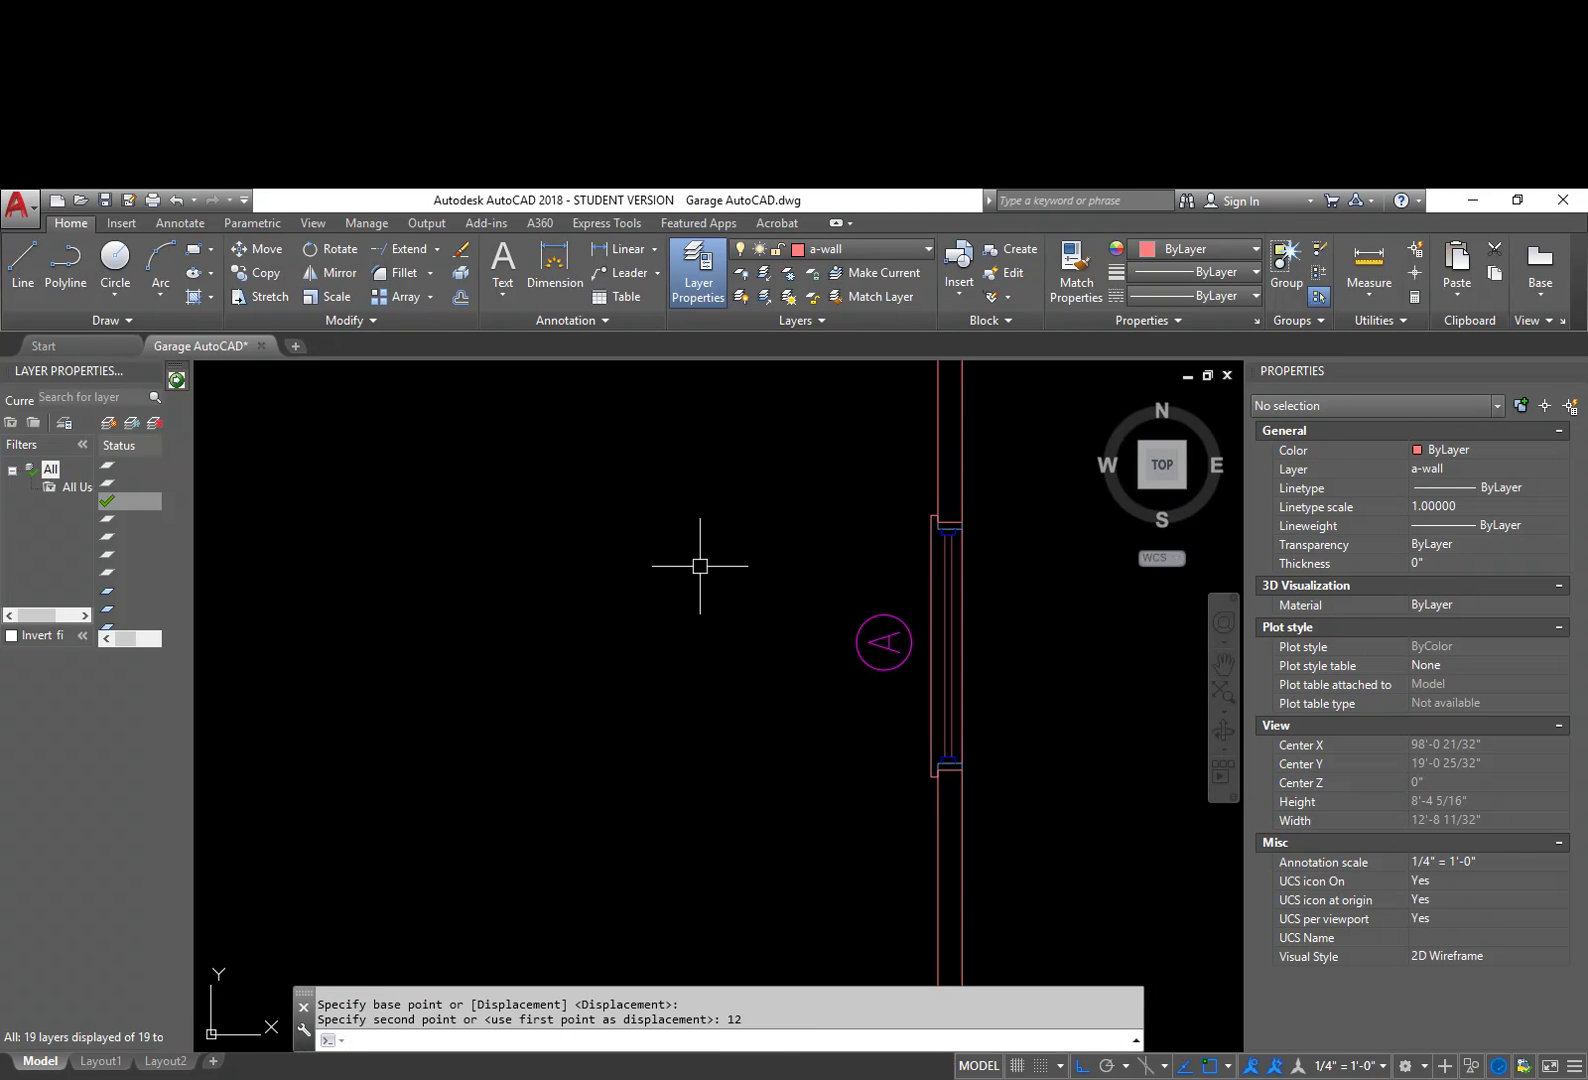
Step: Insert the 36 E DR block from 2018 CAD STANDARDS.dwg outside the garage's southeast corner, accepting the default attributes
scroll(952, 640, "down", 6)
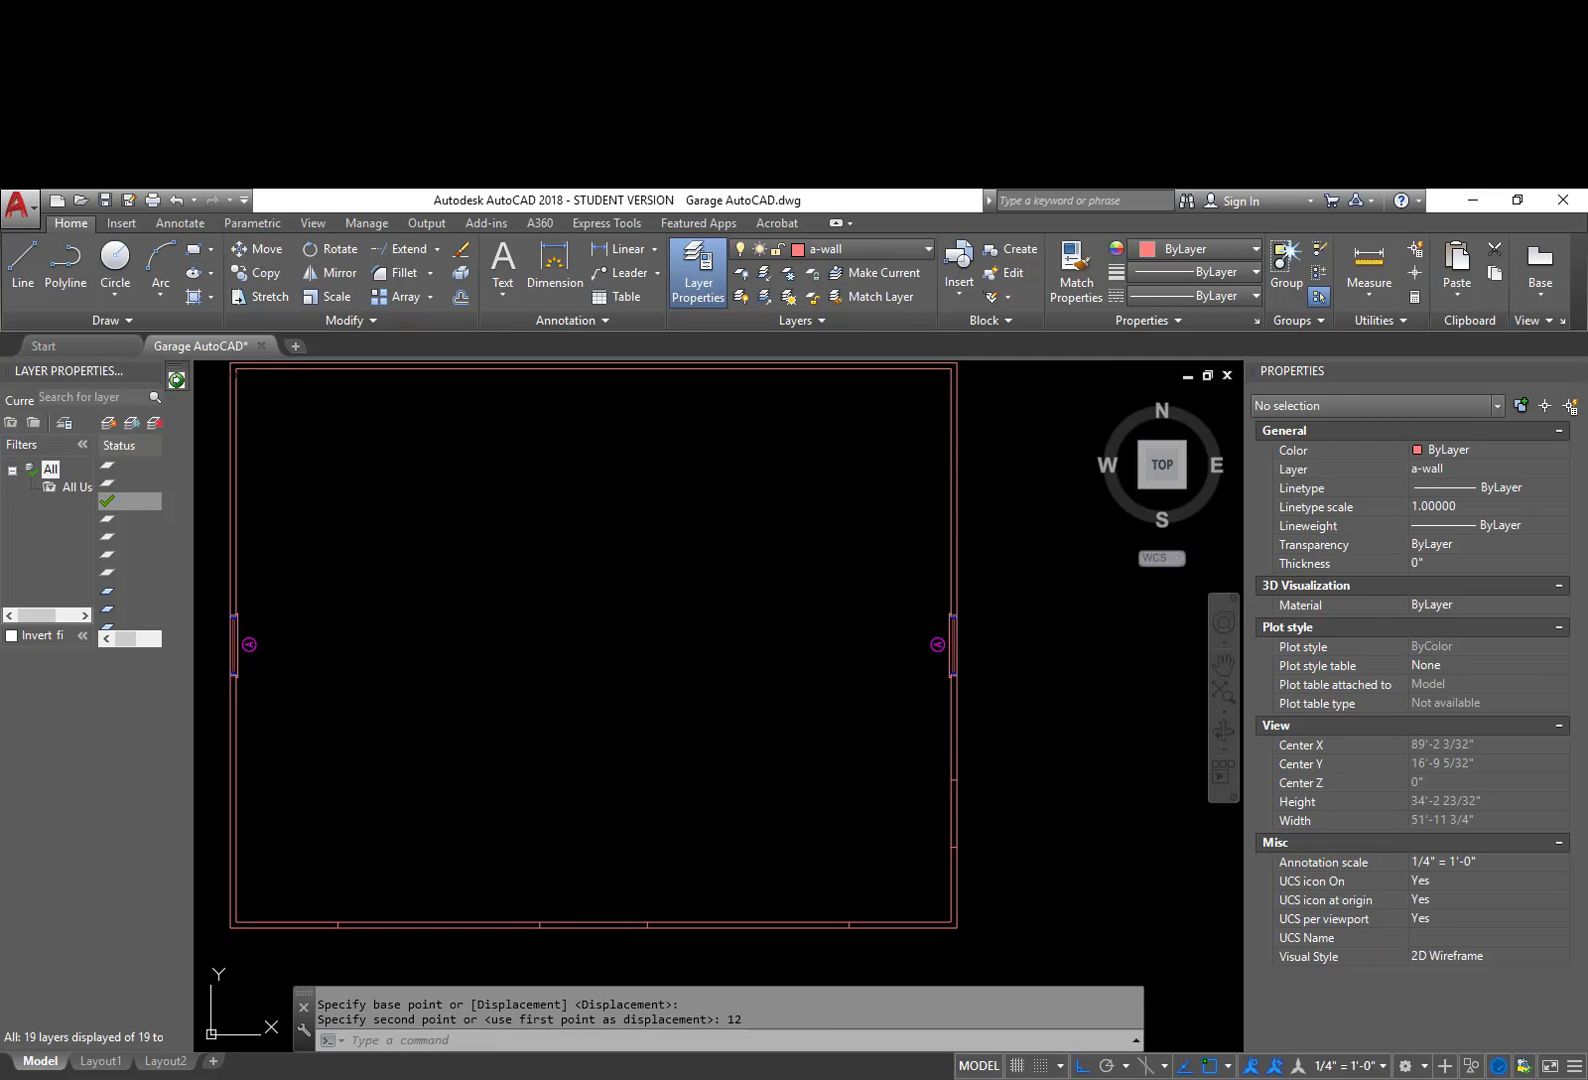
mouse_move(1587, 510)
left_mouse_down()
mouse_move(666, 556)
mouse_move(500, 590)
mouse_move(329, 571)
mouse_move(320, 597)
left_mouse_up()
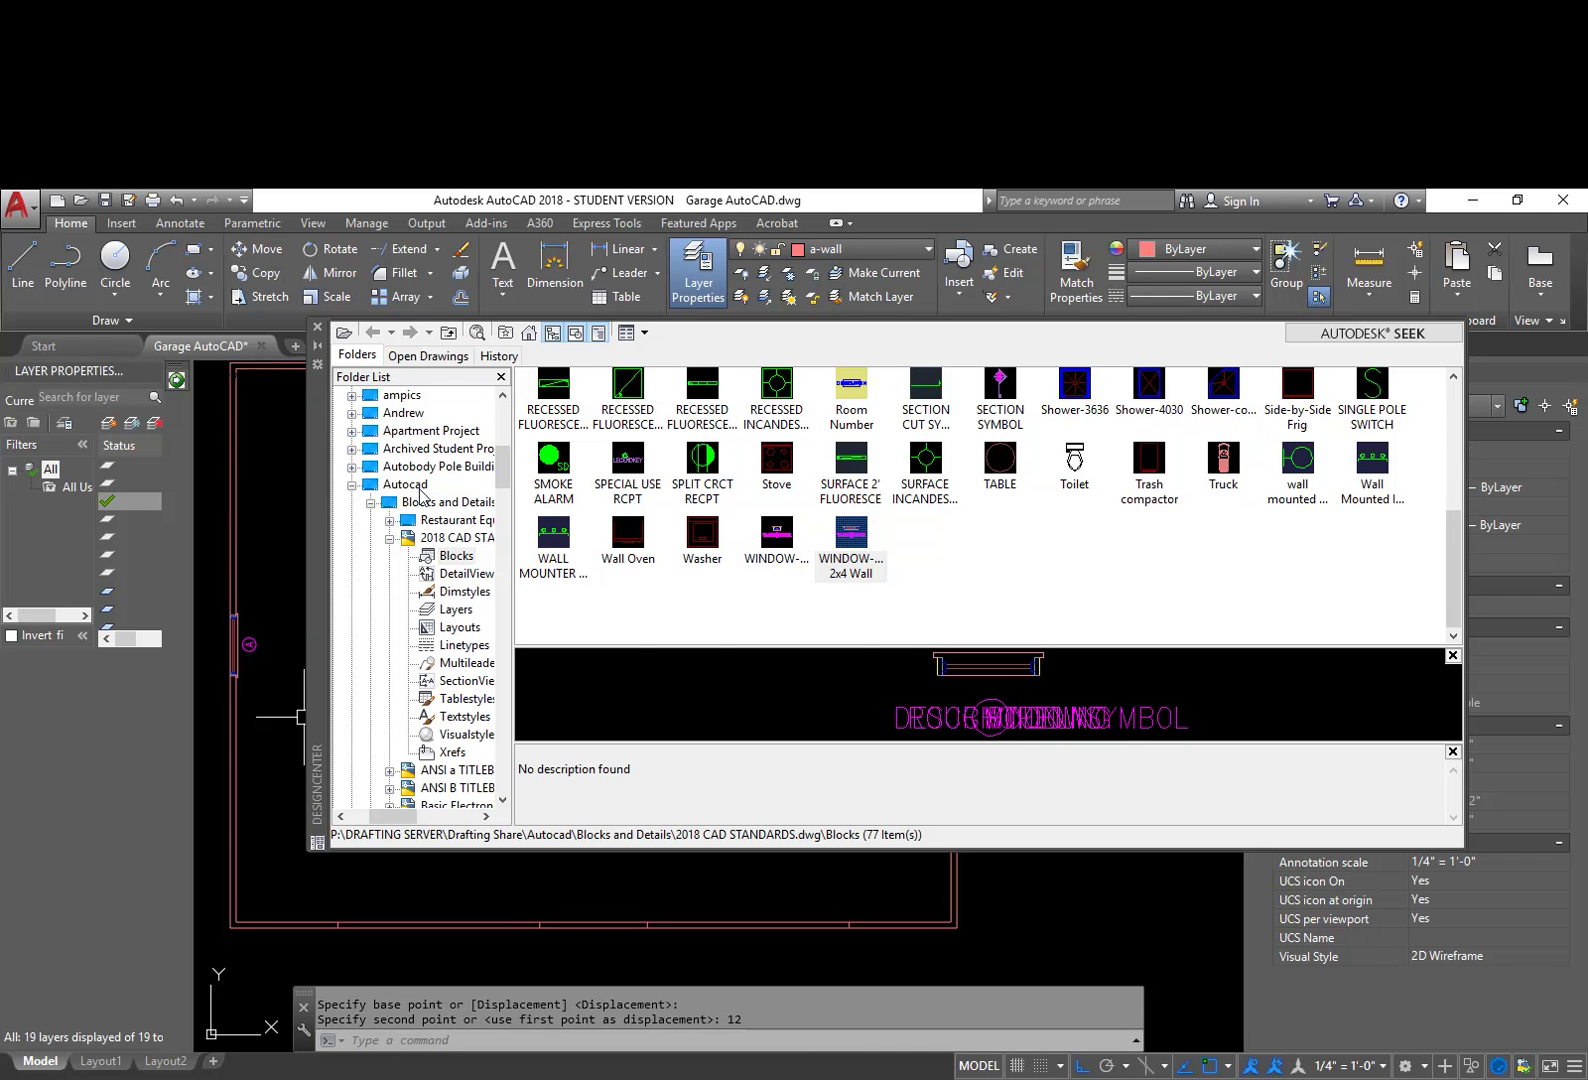
scroll(951, 505, "up", 2)
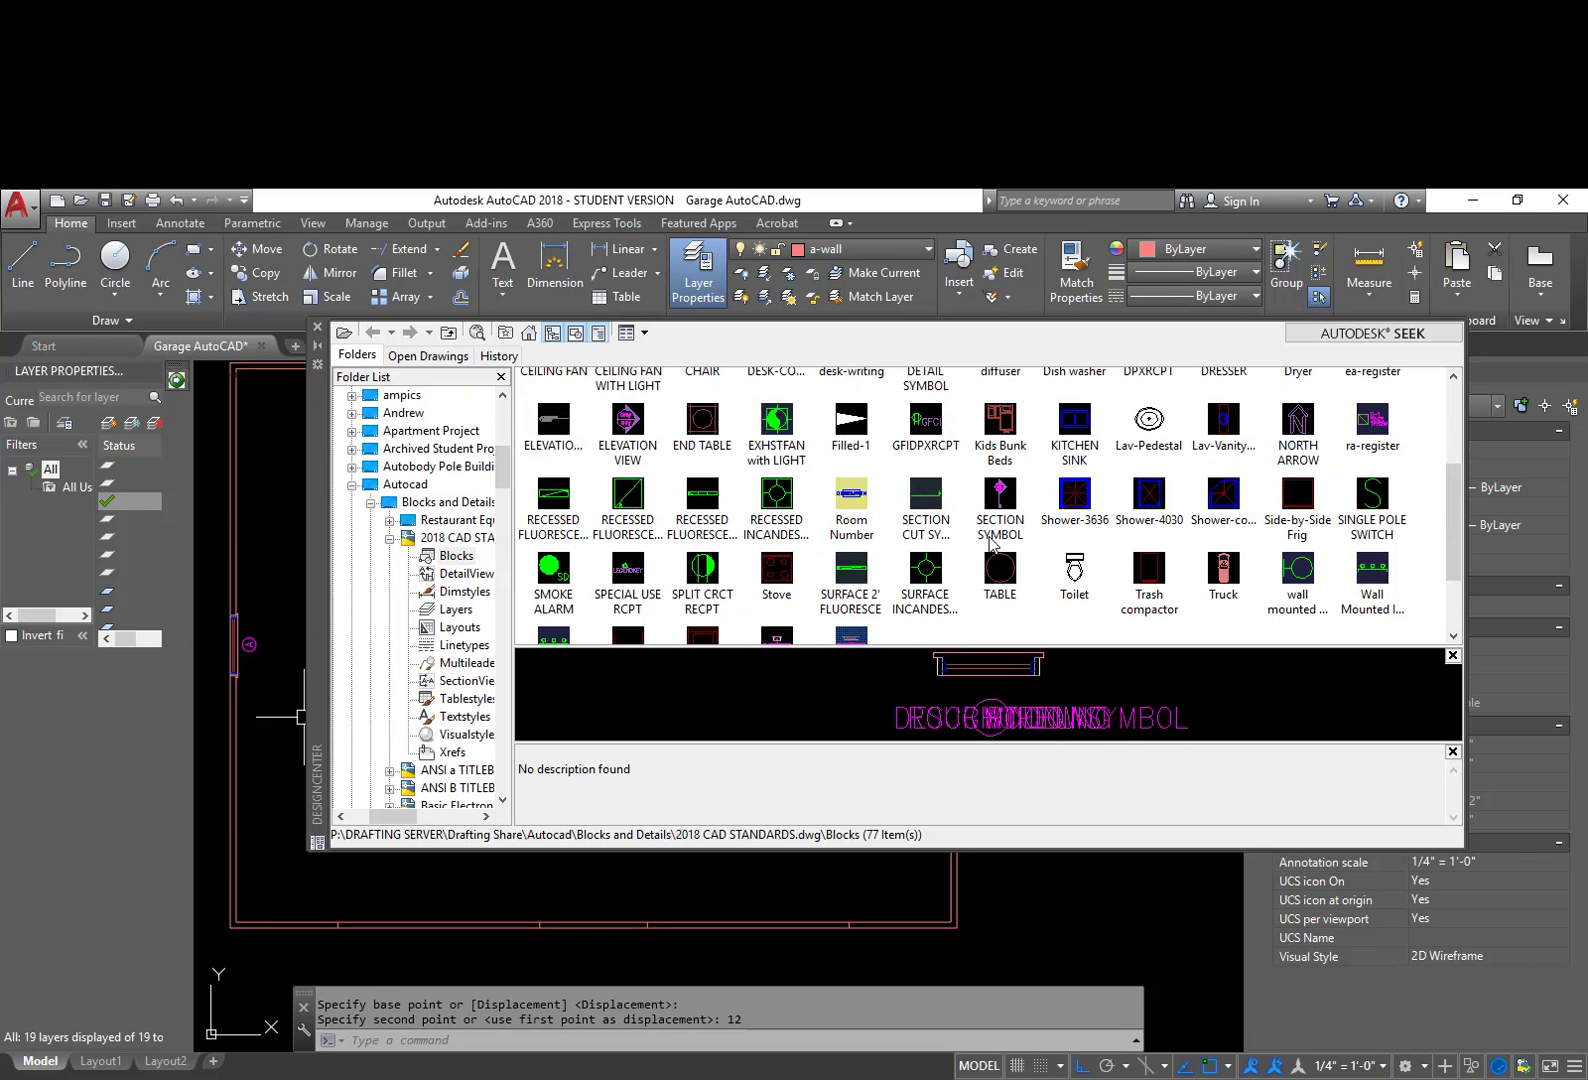
scroll(785, 535, "up", 2)
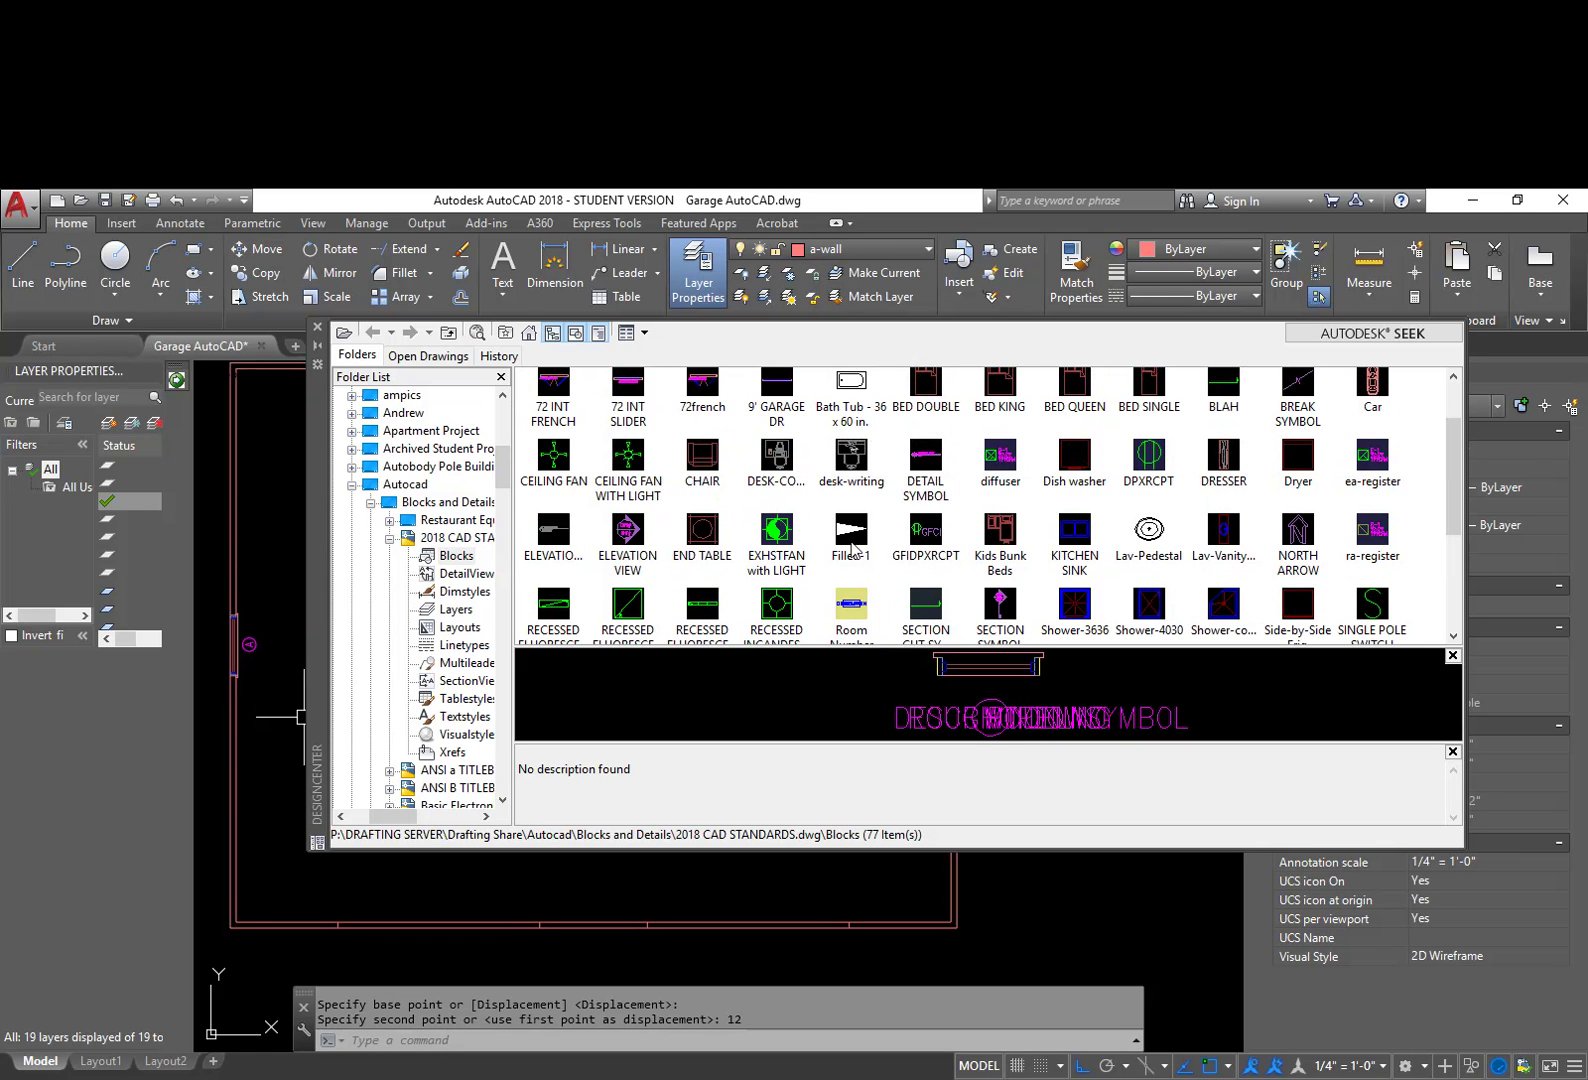
scroll(1047, 514, "up", 1)
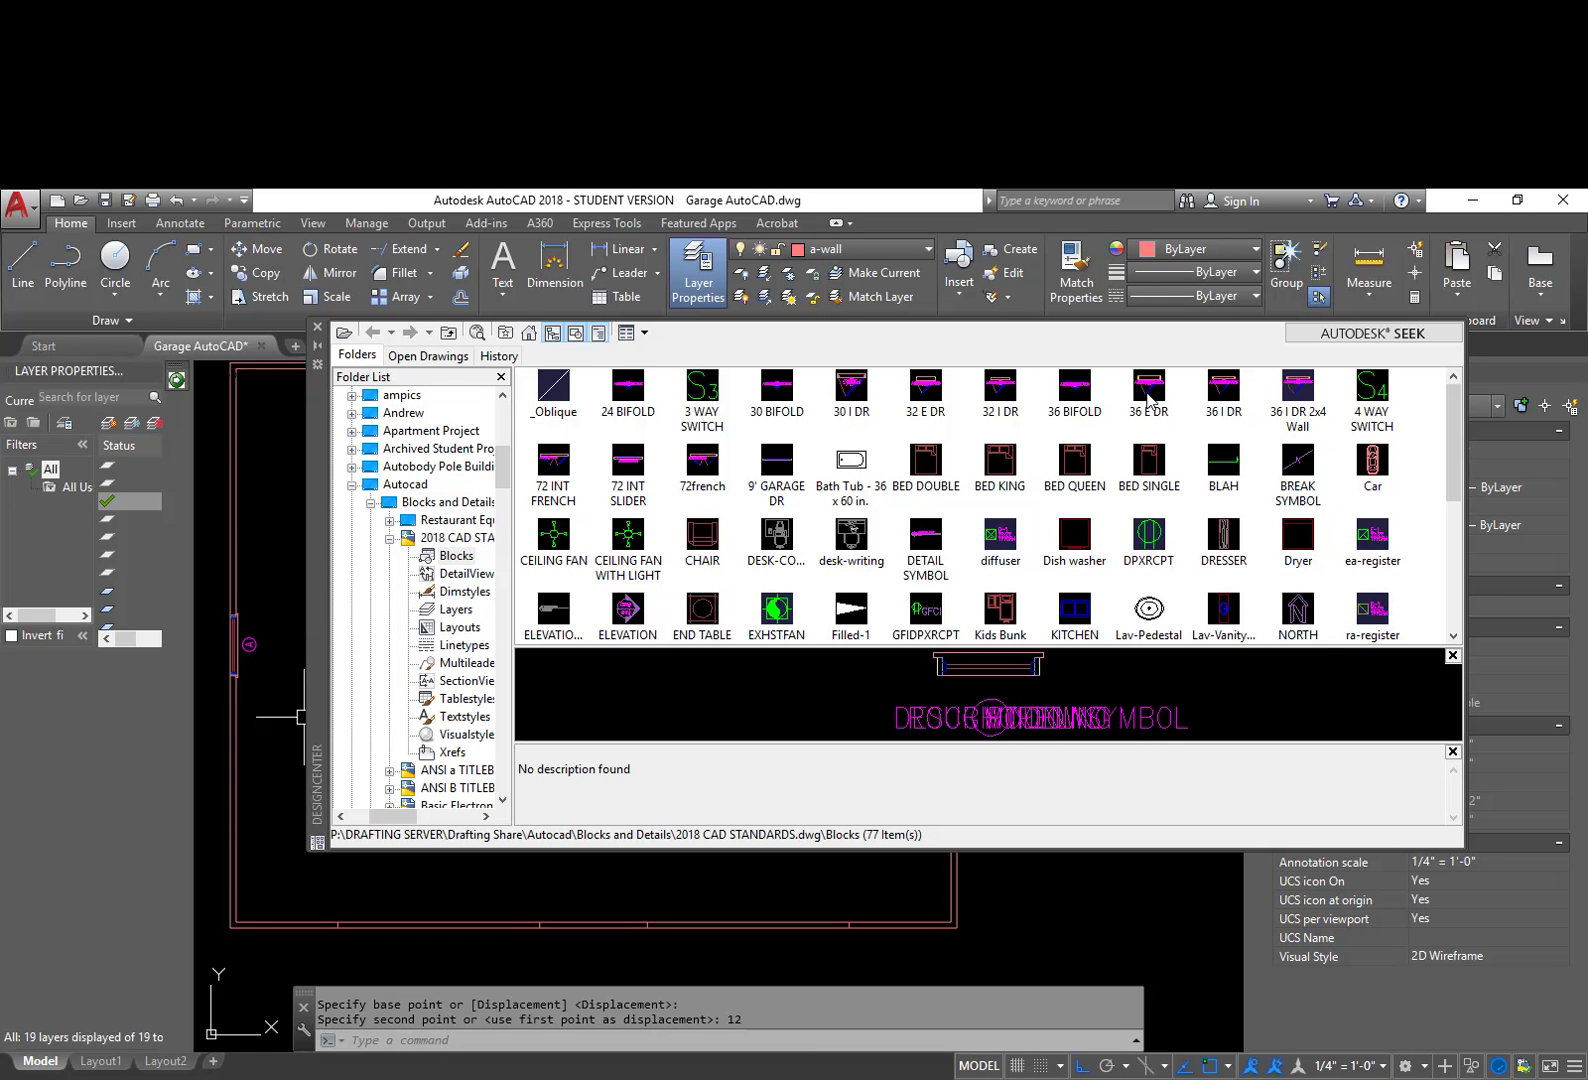
left_click_drag(1148, 392, 990, 911)
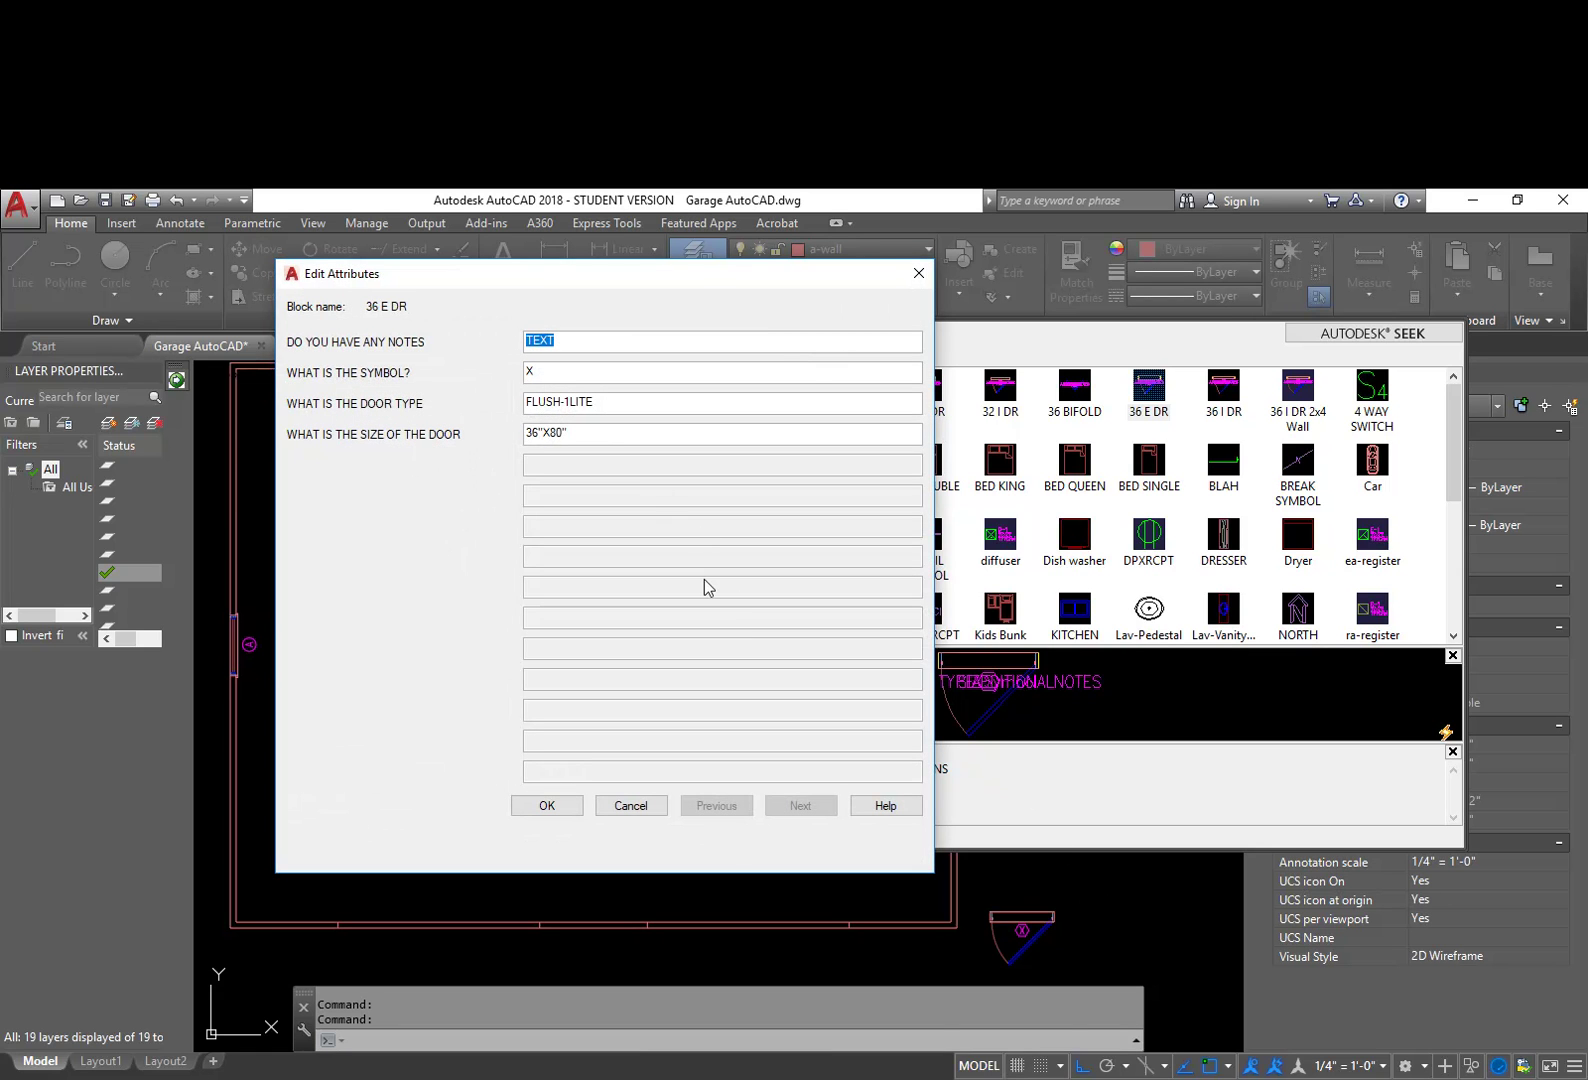
left_click(547, 806)
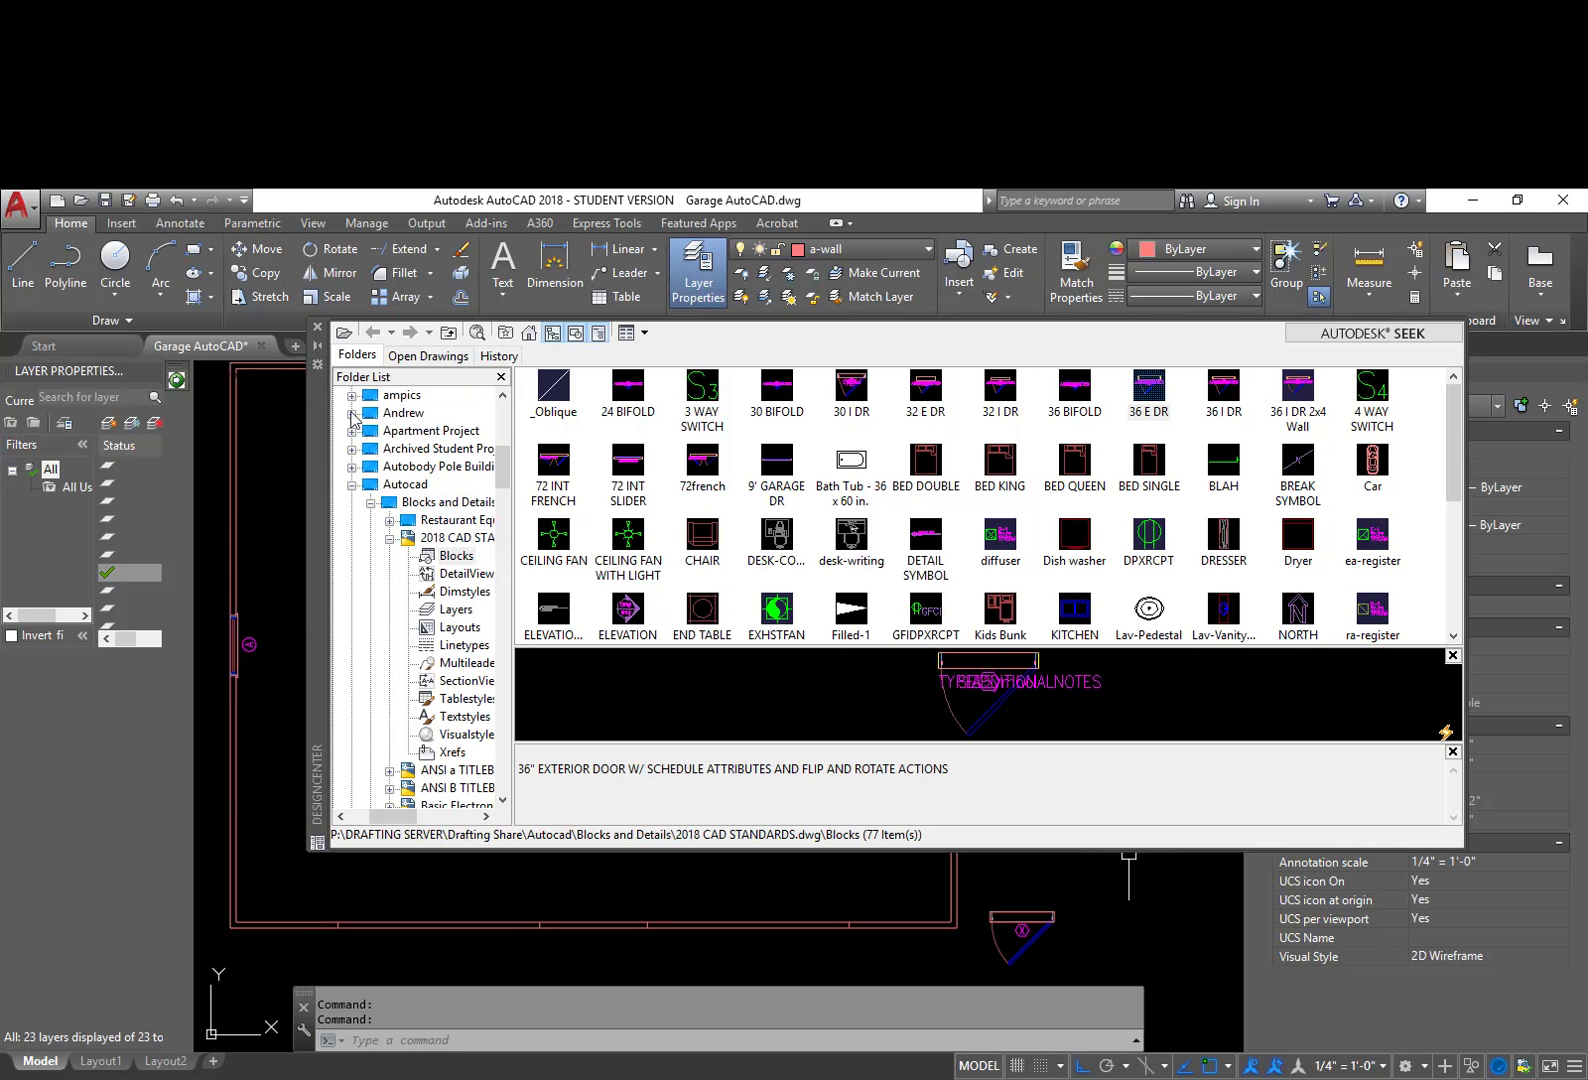
left_click_drag(319, 439, 1586, 480)
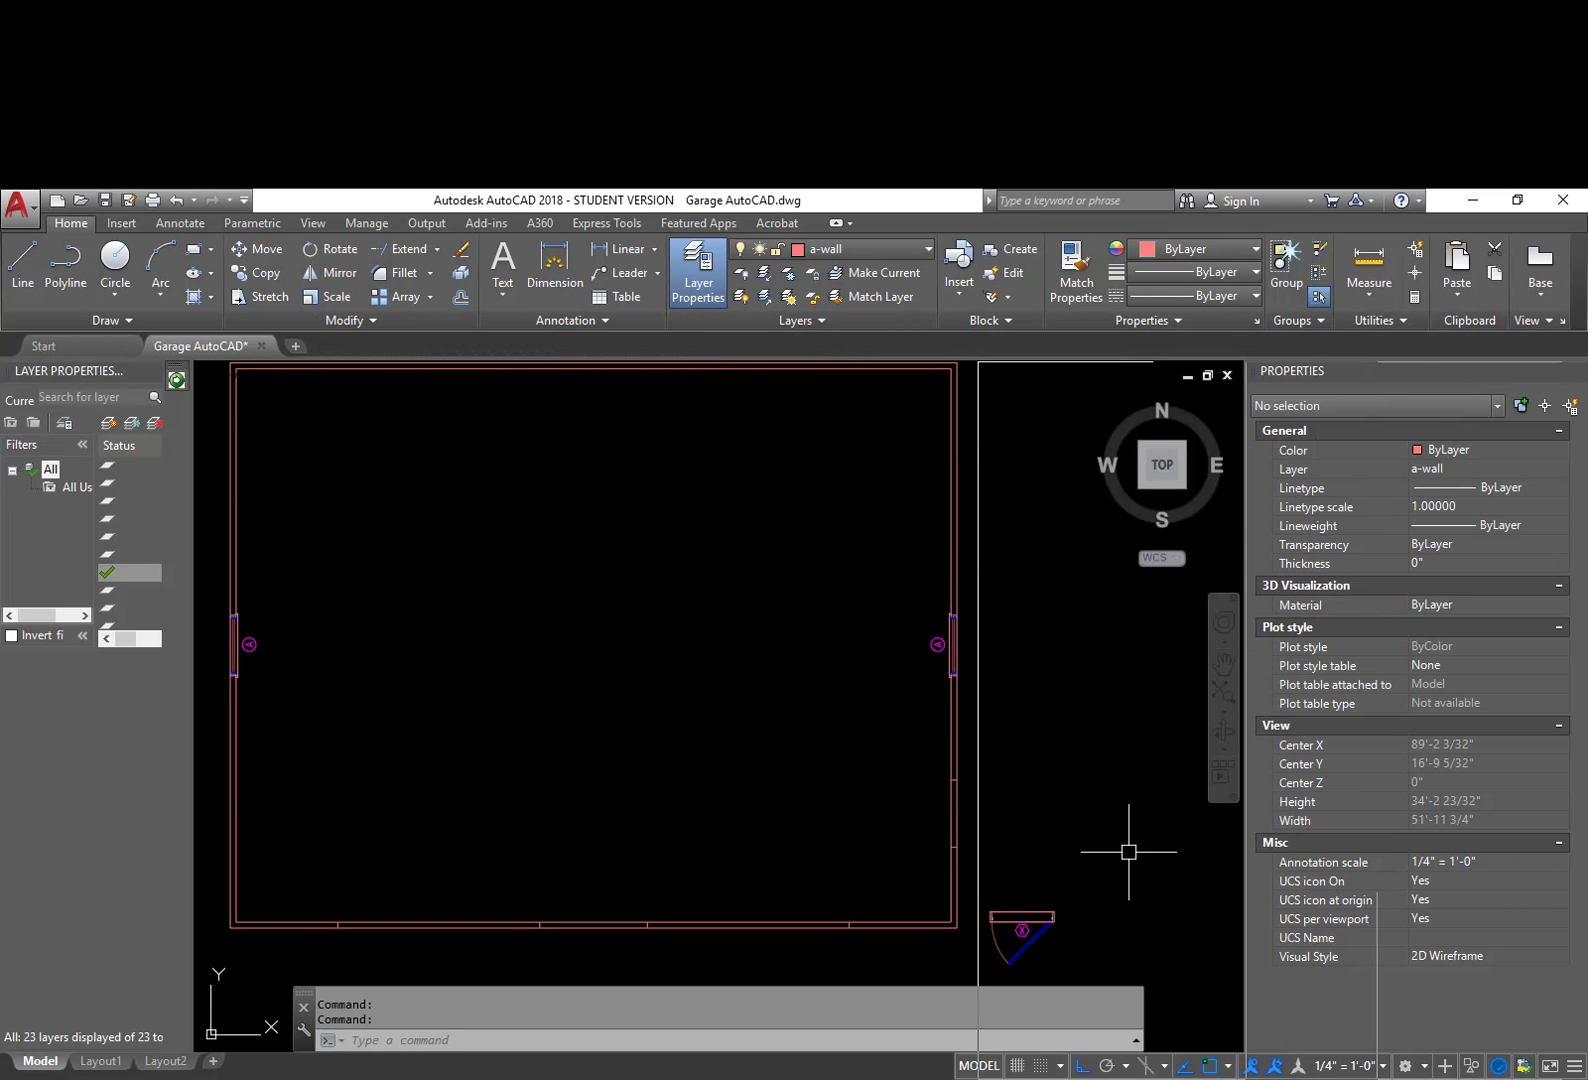
Step: Rotate the exterior door block 270 degrees so it runs parallel to the east wall
middle_click_drag(1063, 776, 1081, 644)
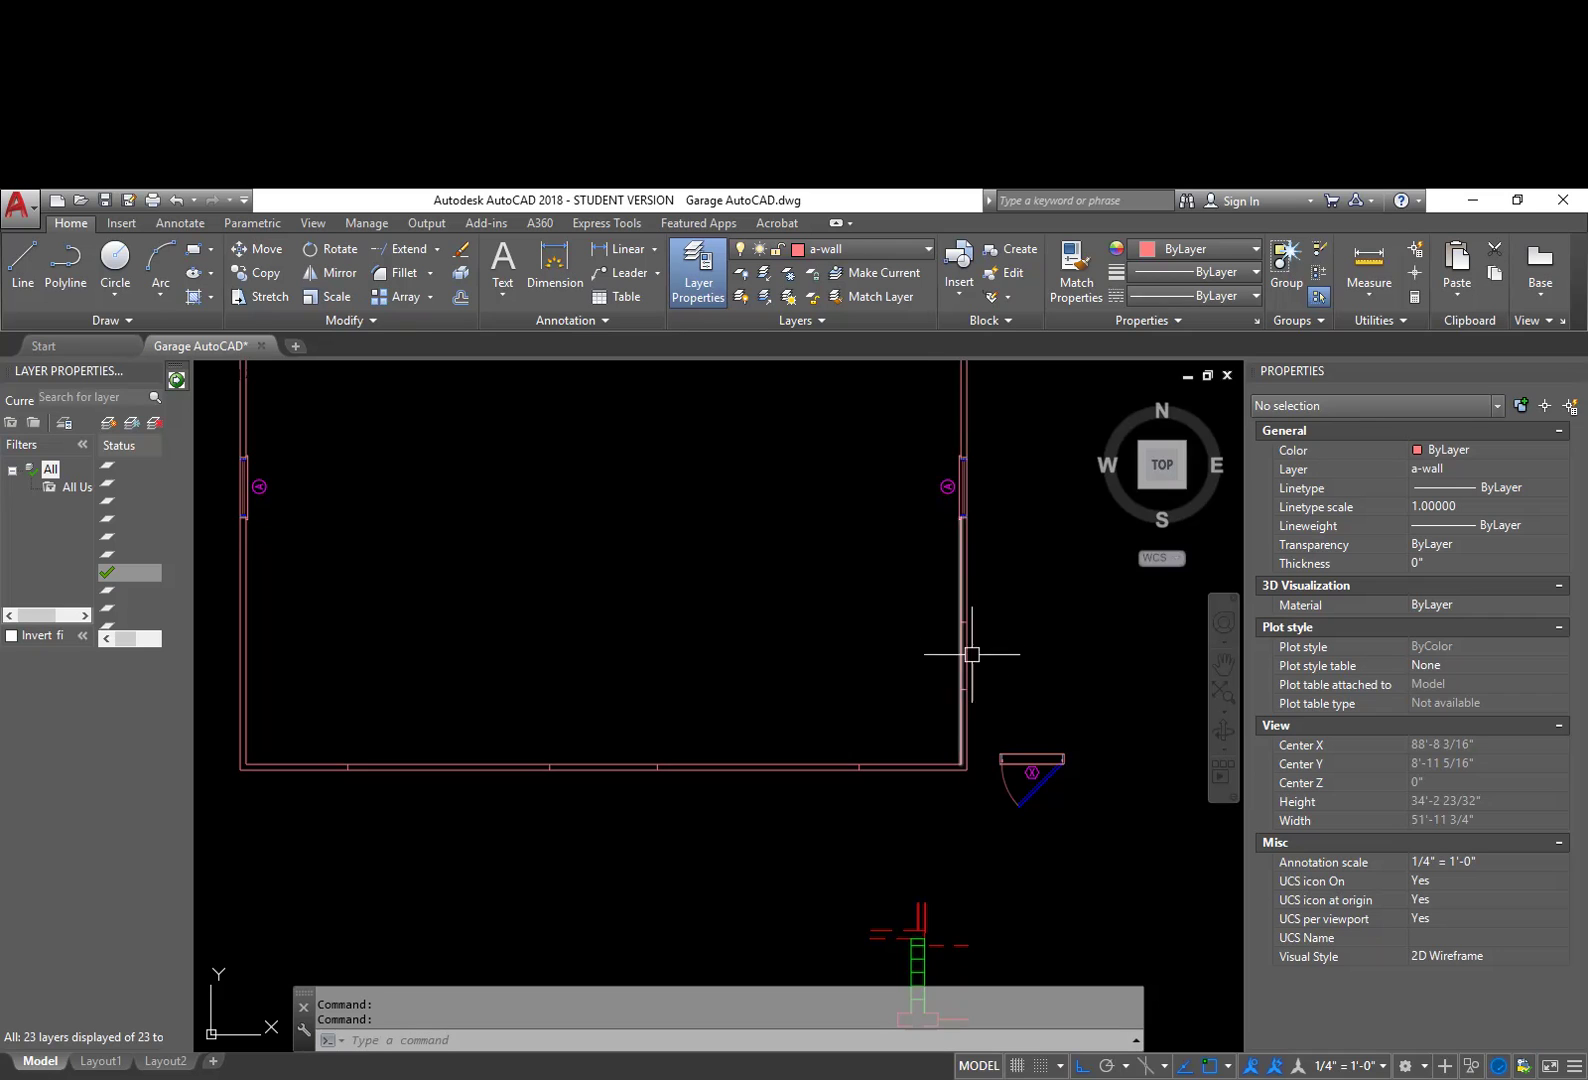
scroll(1005, 760, "up", 2)
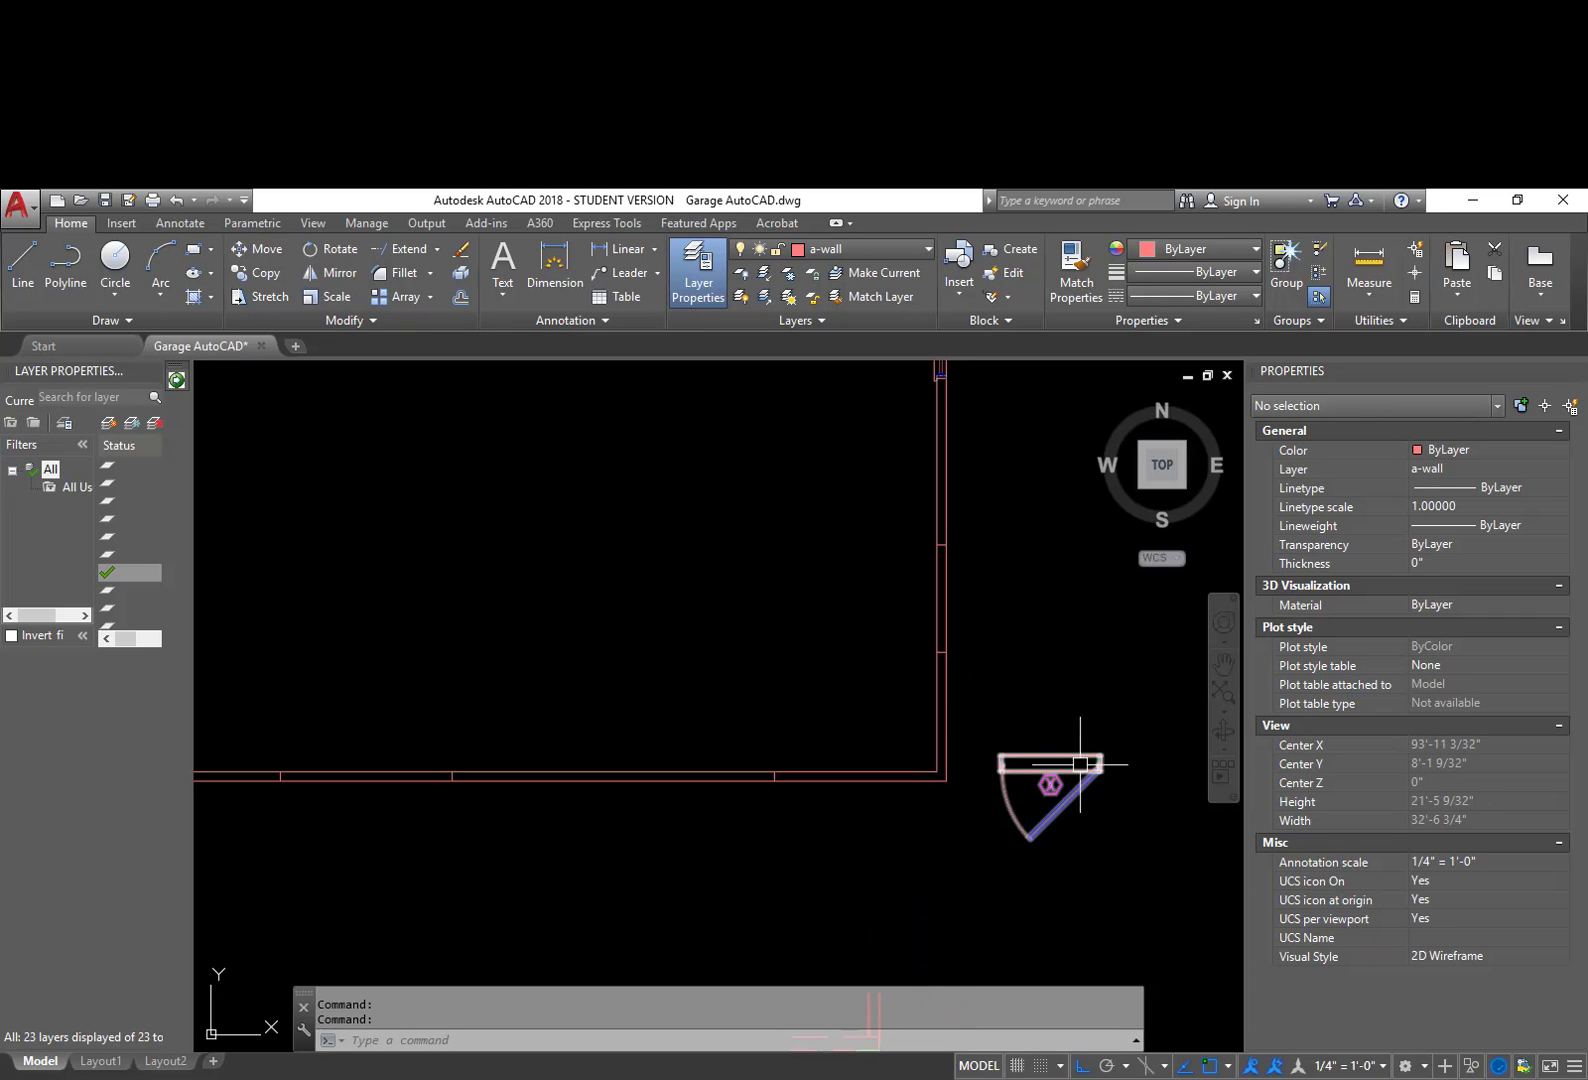
type("ro")
key("Return")
left_click(1131, 836)
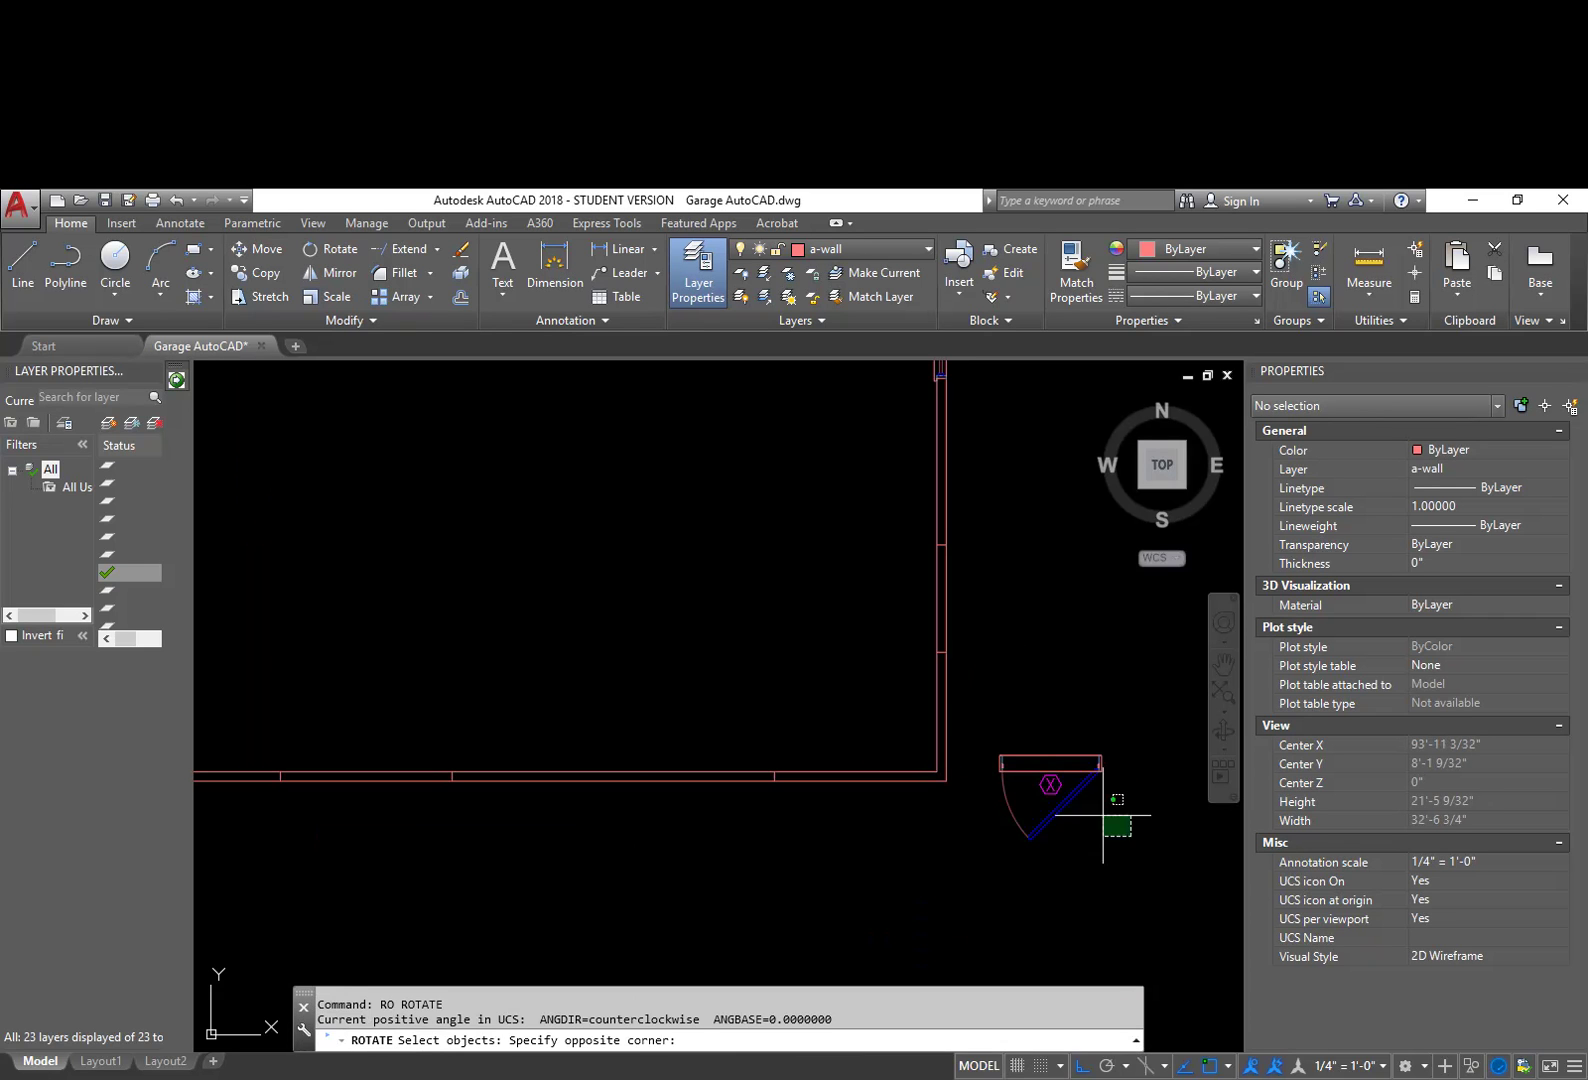
left_click(995, 720)
key("Return")
left_click(1059, 779)
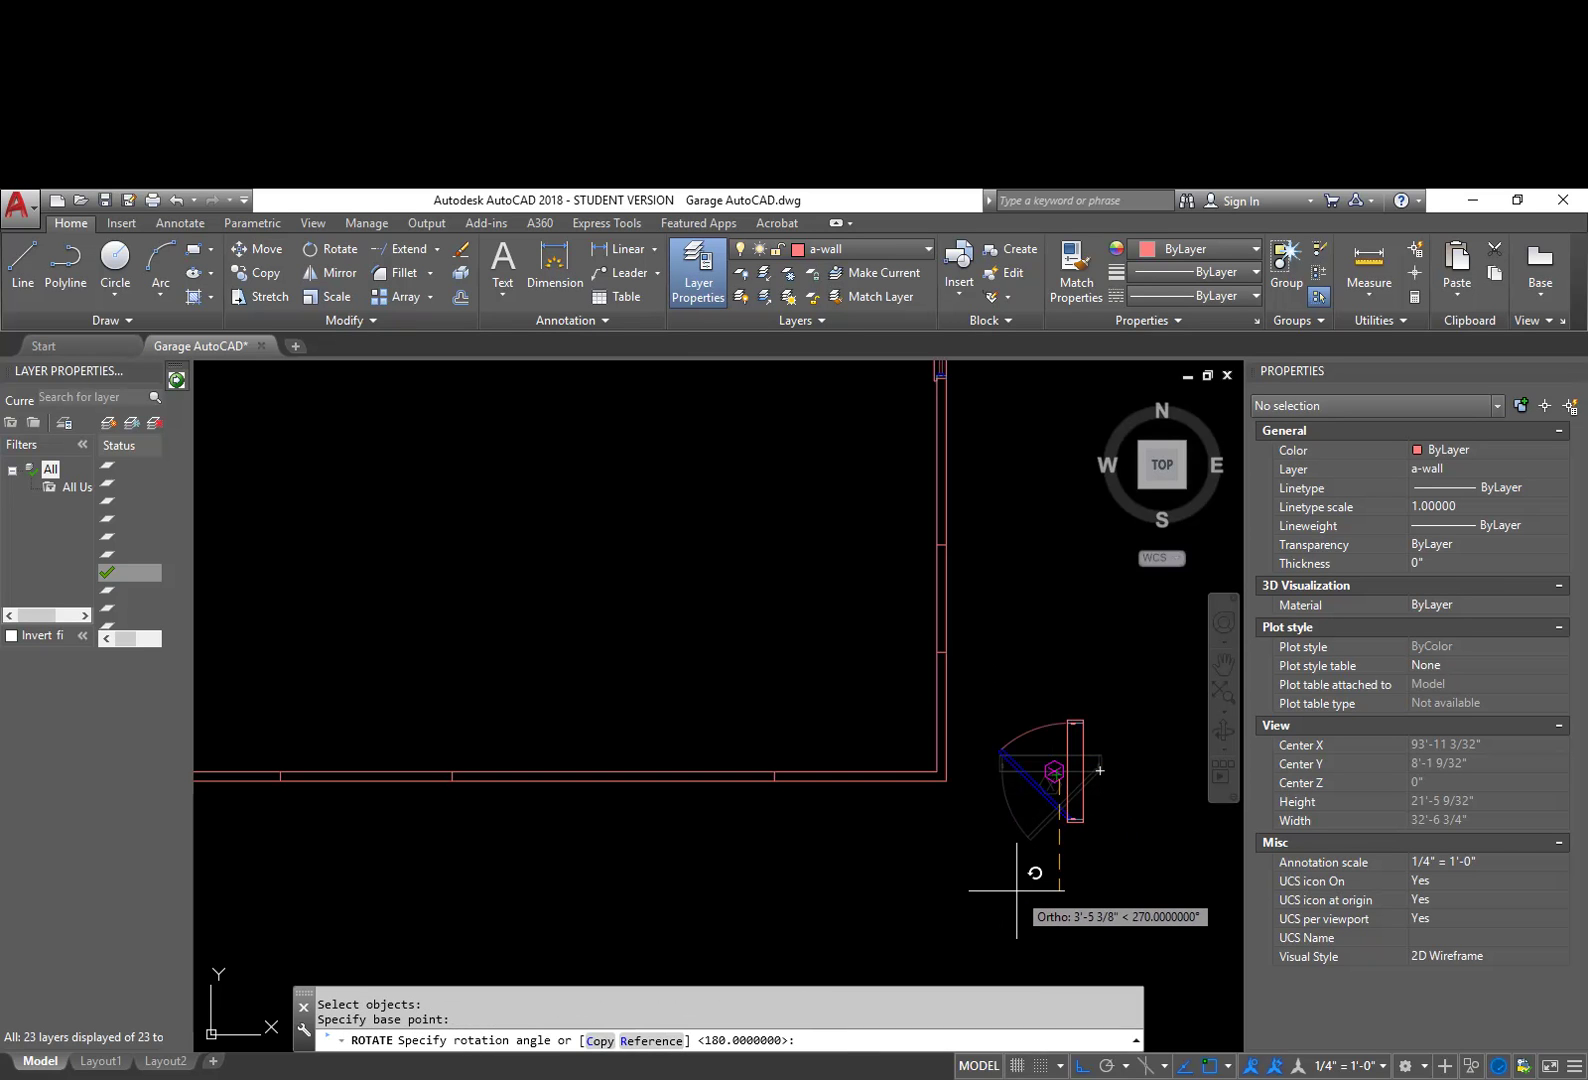
left_click(1011, 896)
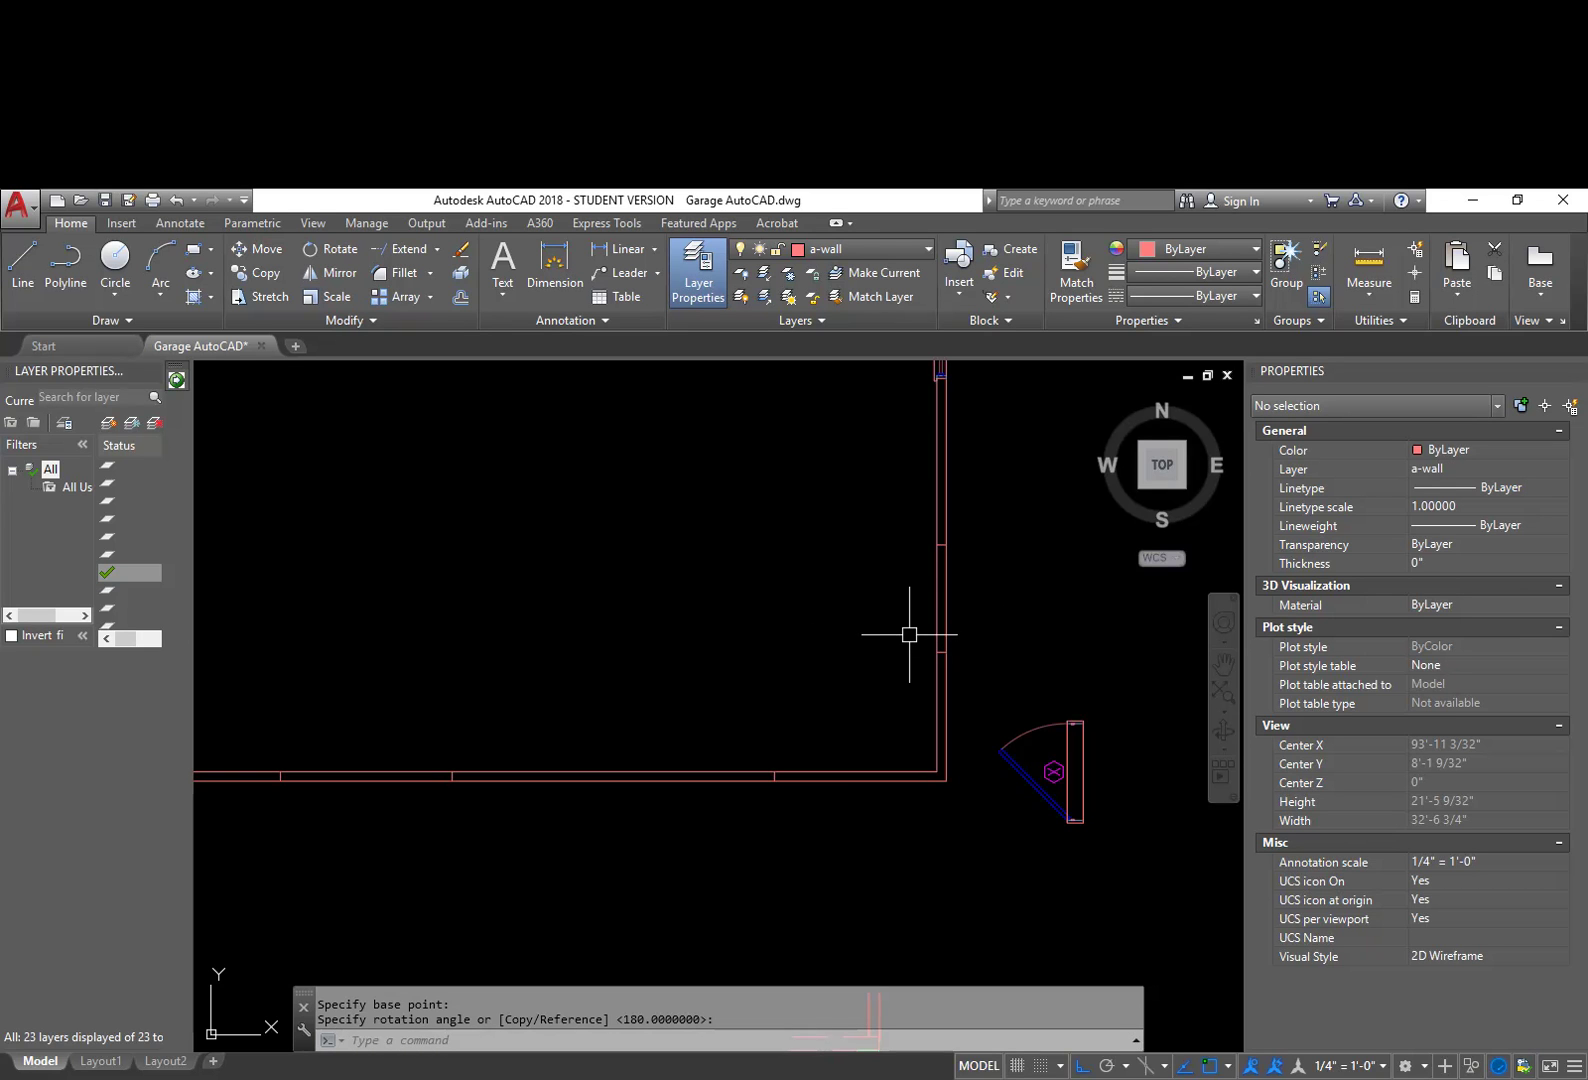
Step: Draw a horizontal centerline eastward from the middle of the door opening, using and then deleting a vertical helper line between the jambs
middle_click_drag(950, 666, 876, 659)
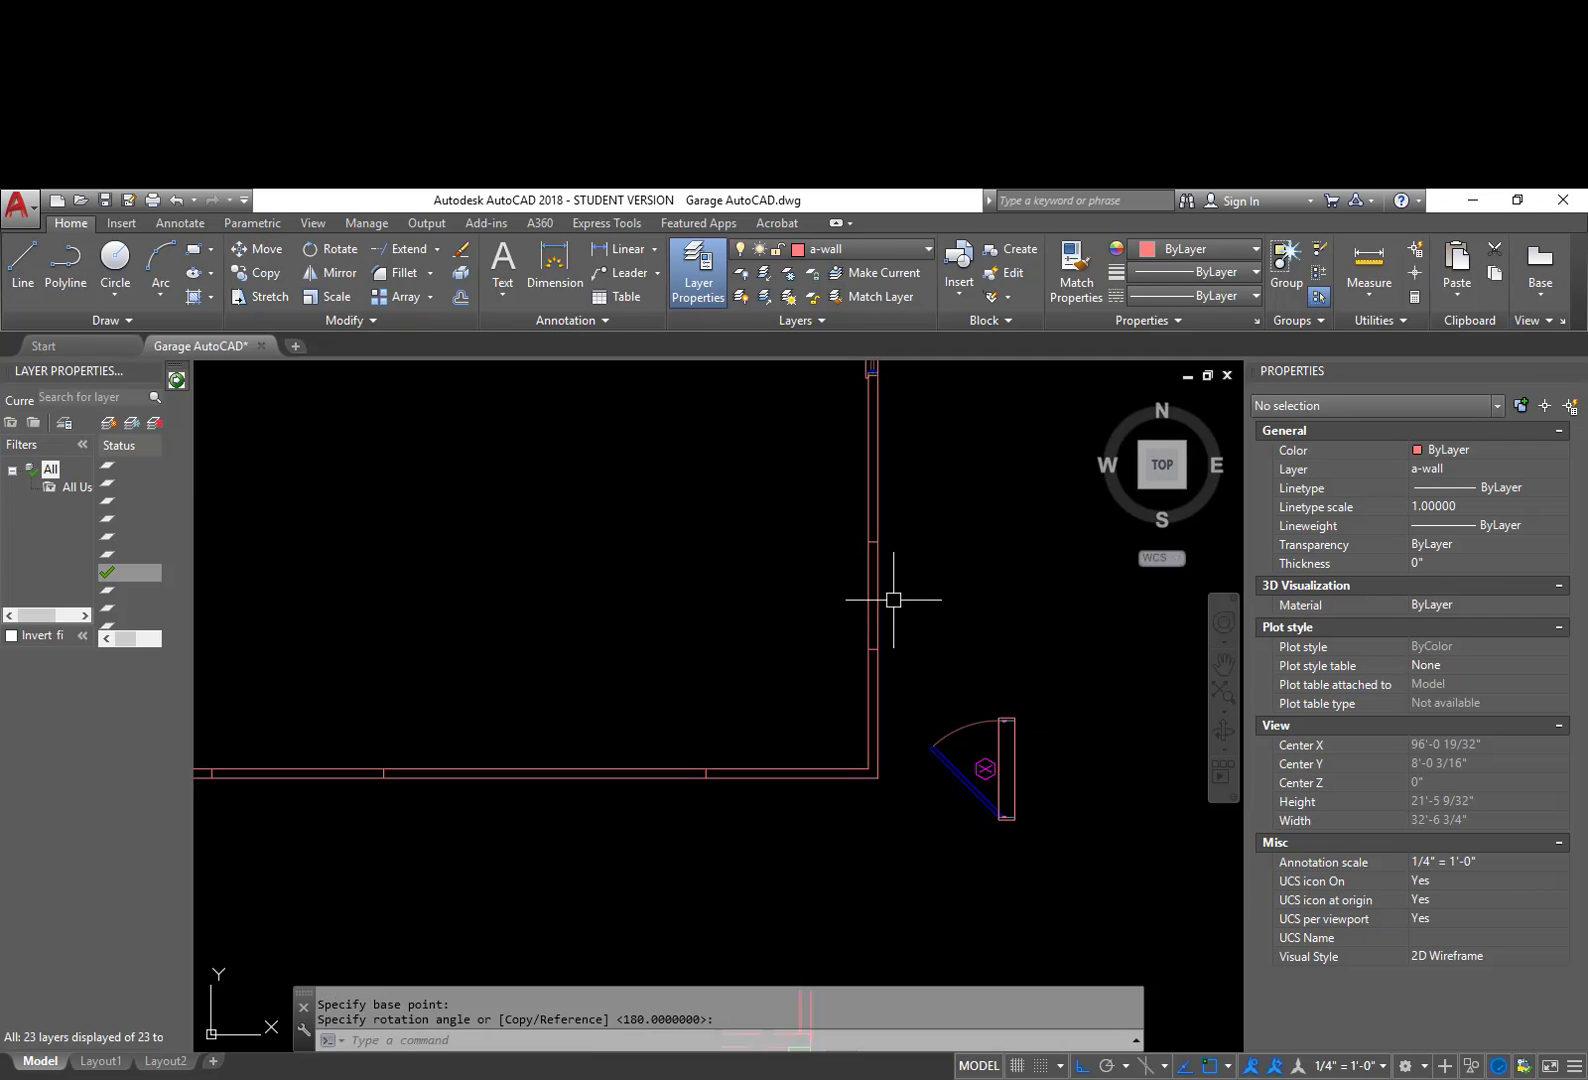
type("l")
key("Return")
scroll(872, 568, "up", 4)
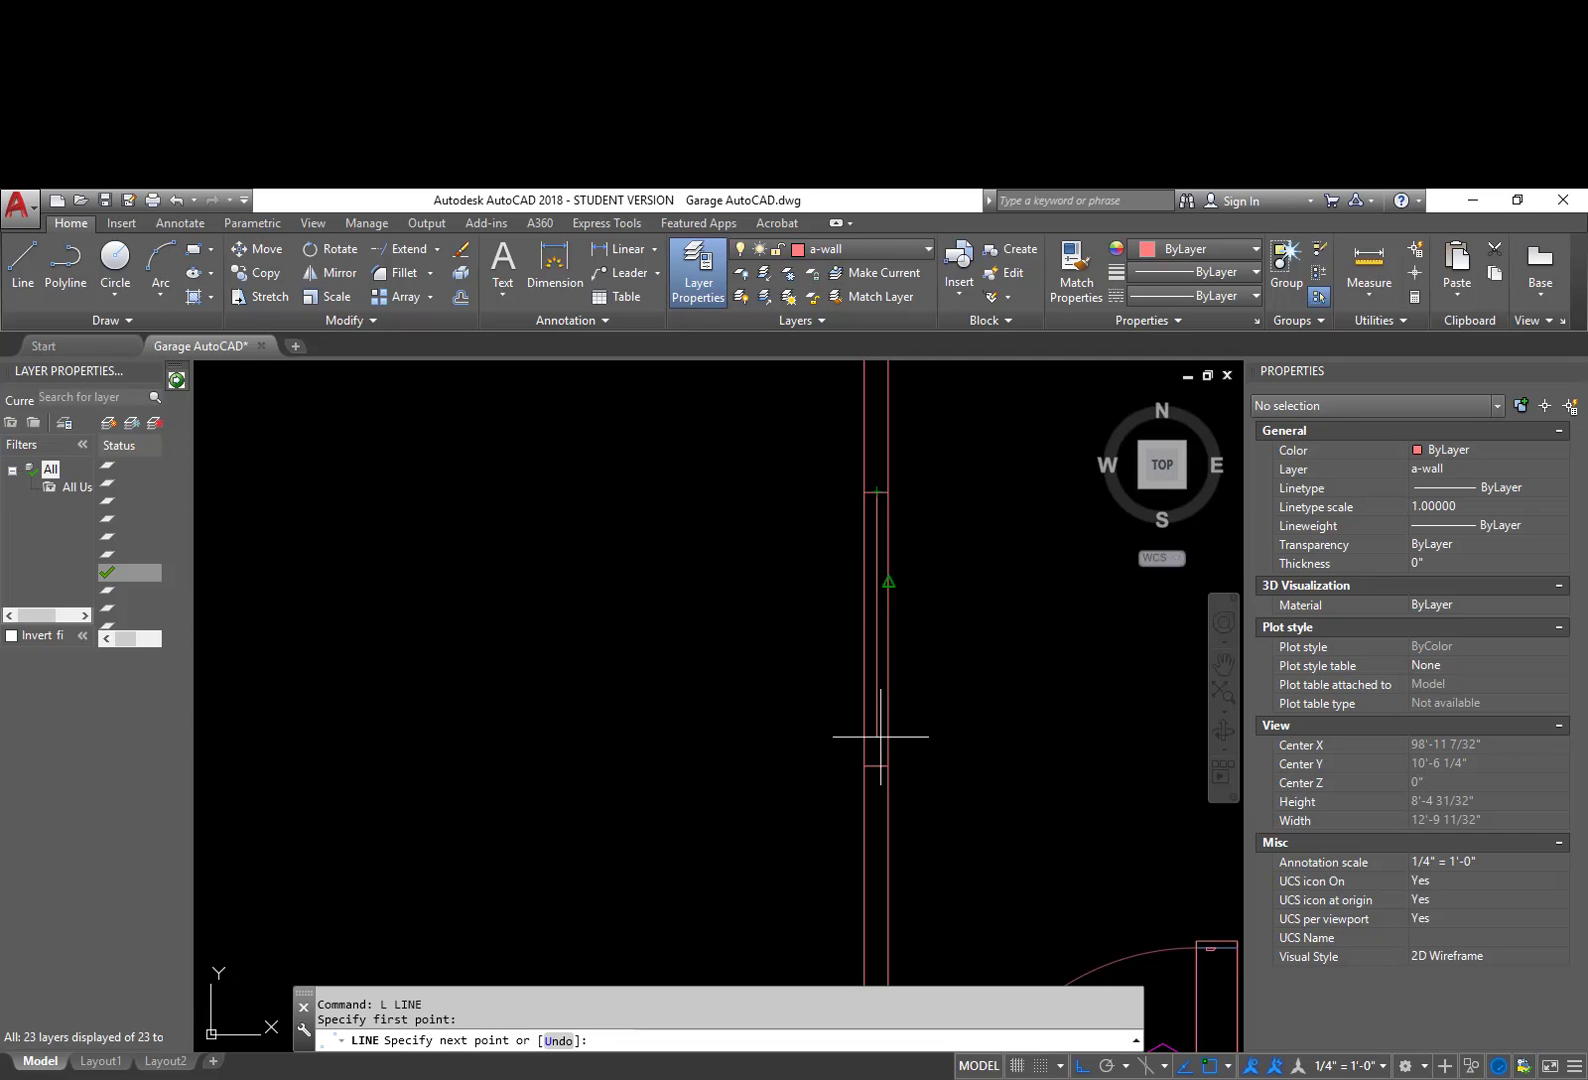
left_click(876, 766)
key("Escape")
key("Return")
left_click(876, 629)
left_click(1124, 645)
key("Escape")
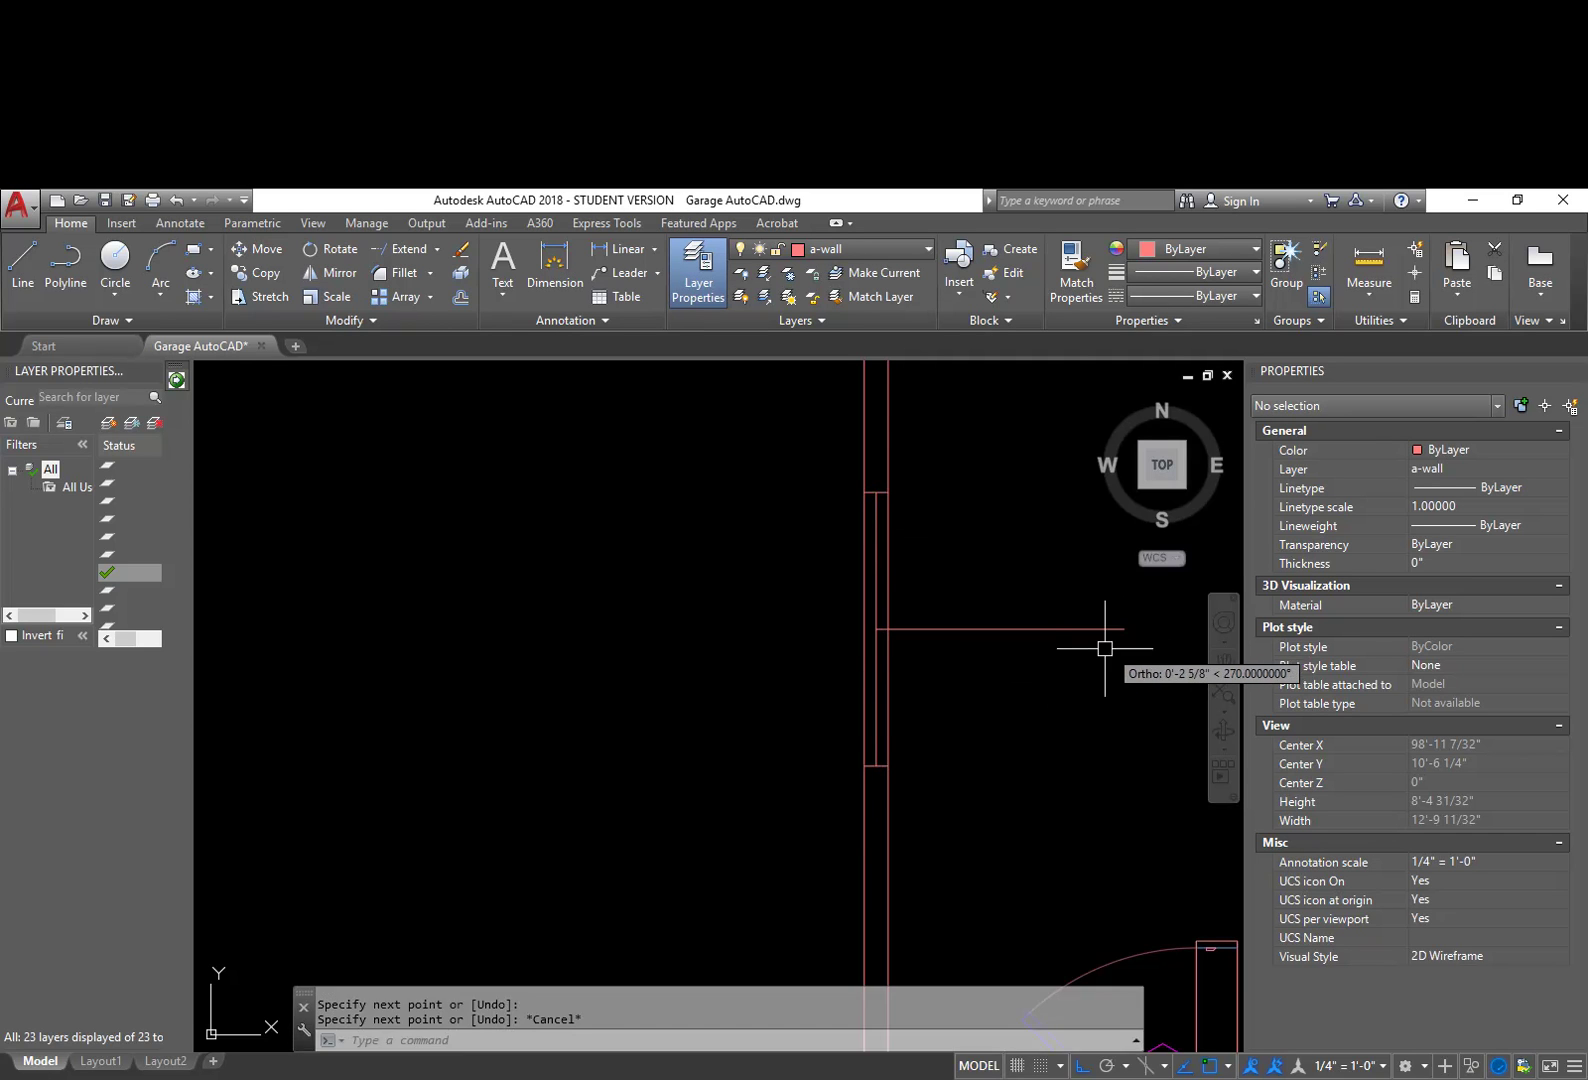
left_click(873, 655)
key("Delete")
Step: Trim both east wall lines between the jamb lines to clear the door opening
type("tr")
key("Return")
left_click(930, 728)
left_click(821, 698)
left_click(910, 592)
left_click(854, 561)
key("Return")
Step: Move the door block by the midpoint of its outer edge to the east end of the opening's centerline
middle_click_drag(973, 660, 757, 635)
middle_click_drag(800, 766, 768, 592)
scroll(801, 638, "down", 2)
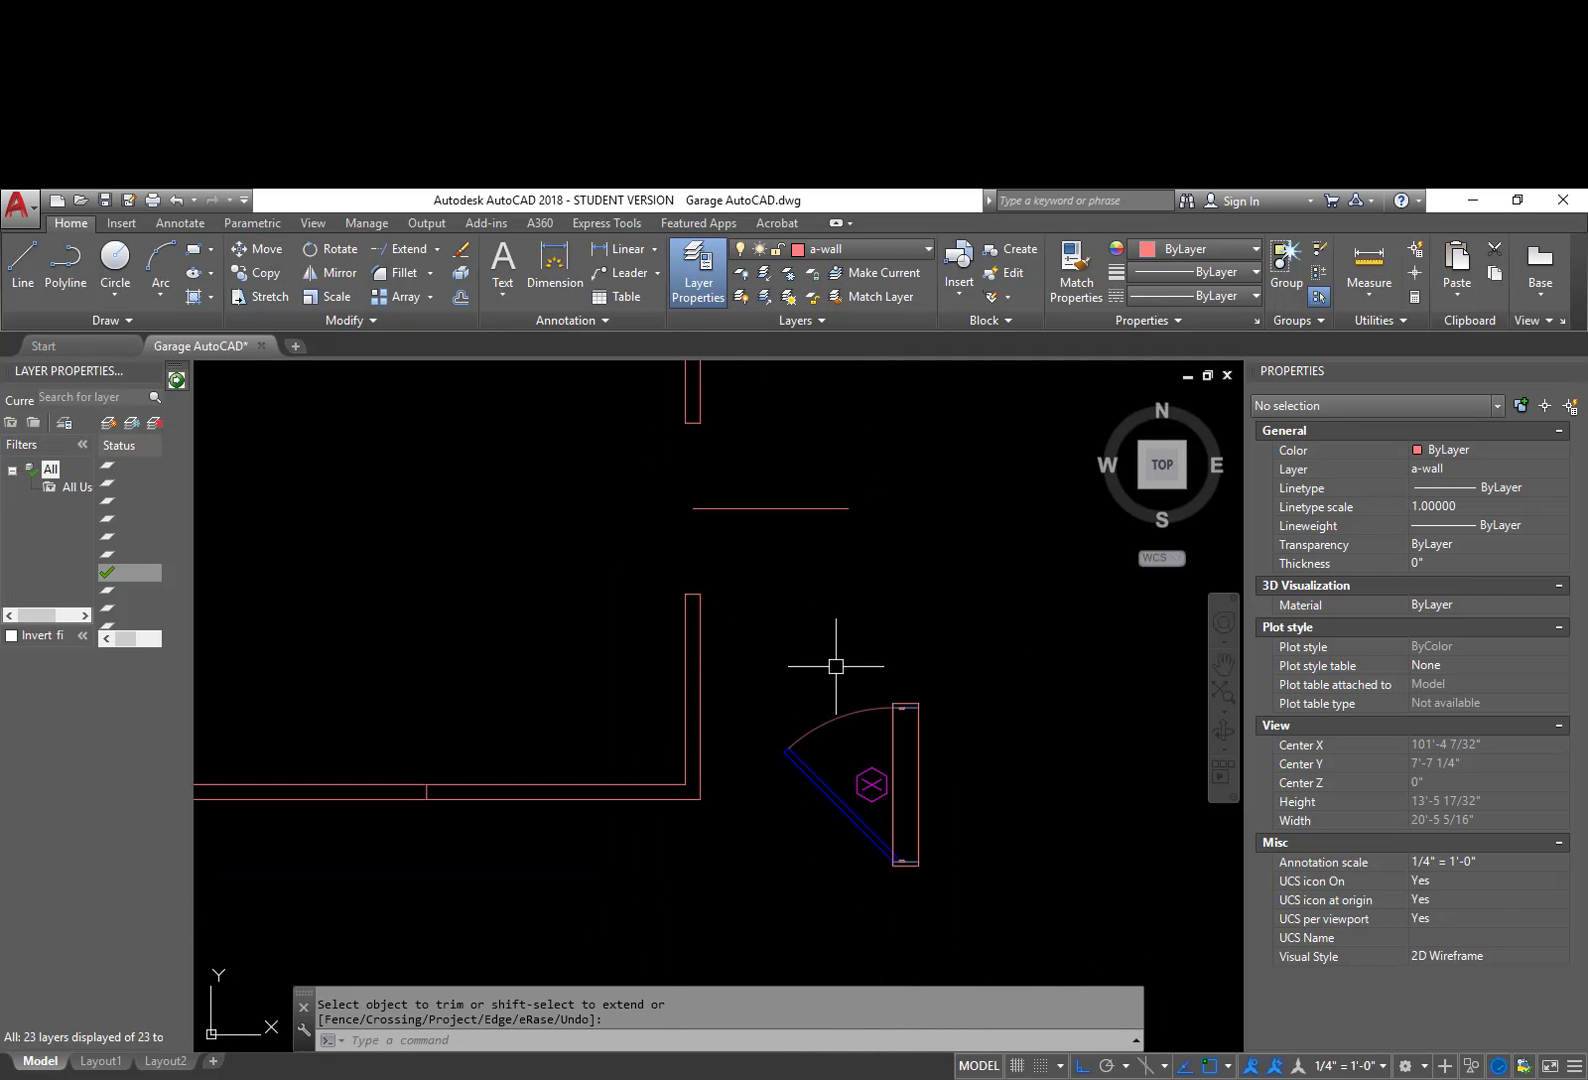
type("m")
key("Return")
left_click(975, 892)
left_click(845, 680)
key("Return")
left_click(893, 860)
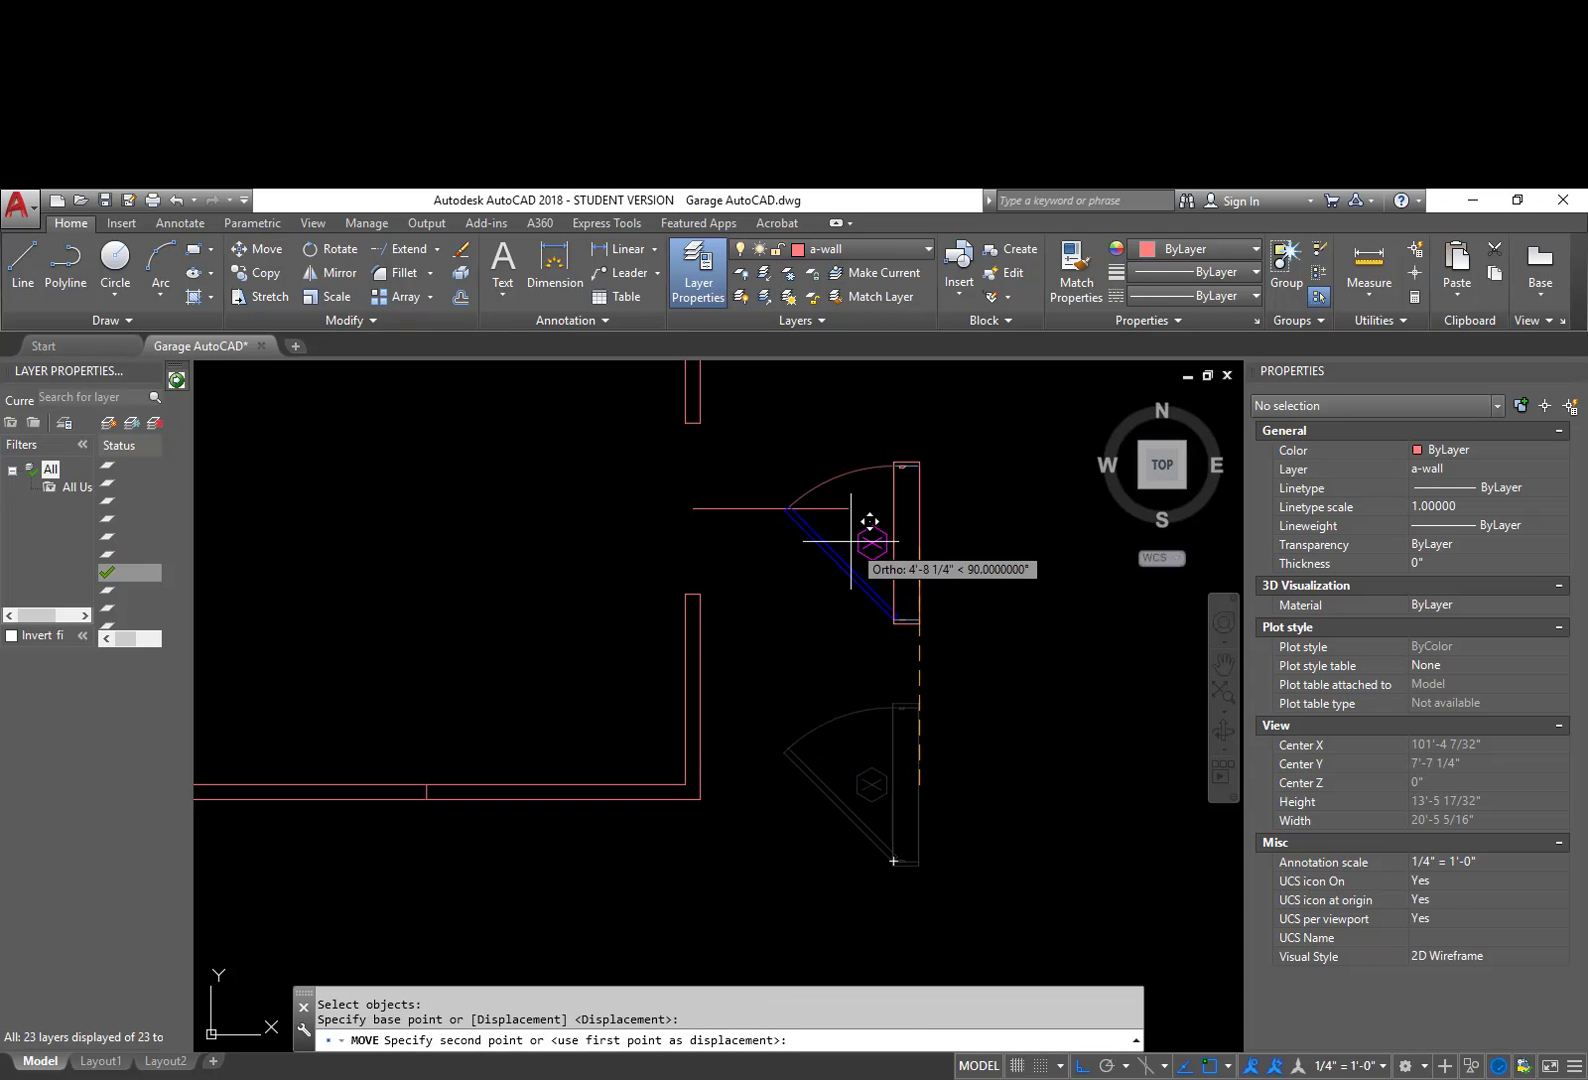
left_click(856, 512)
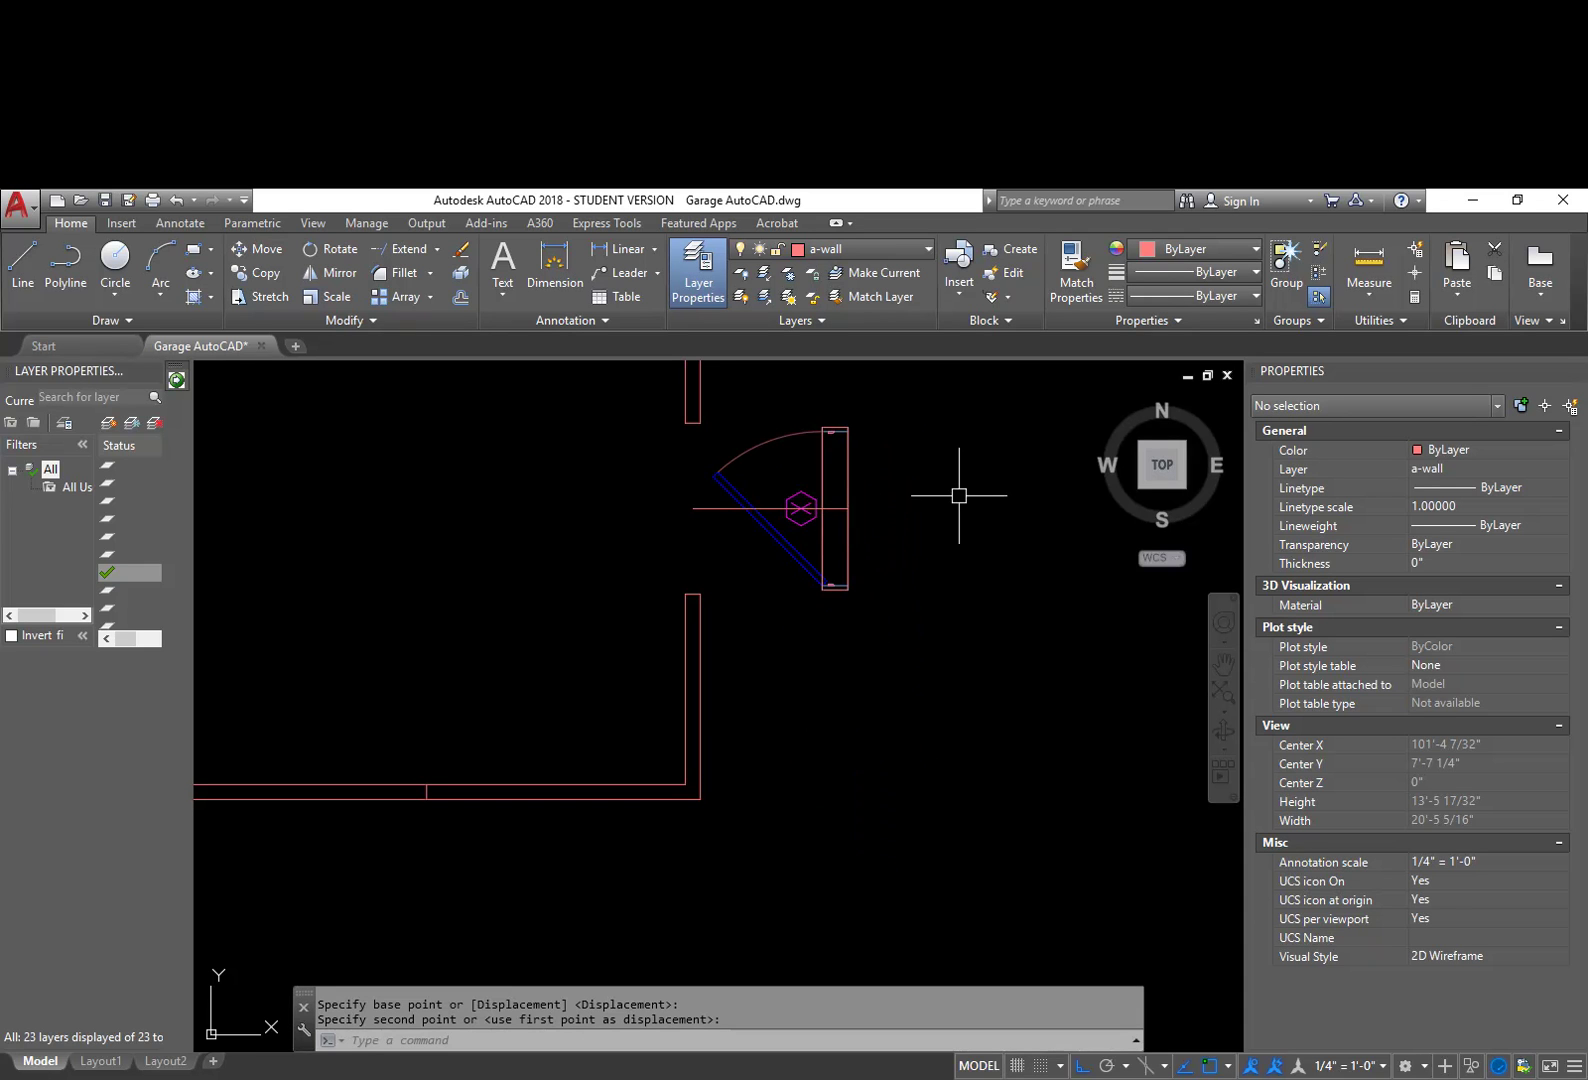
Step: Measure the height of the east wall's door opening between its two jamb corners
middle_click_drag(959, 495, 992, 592)
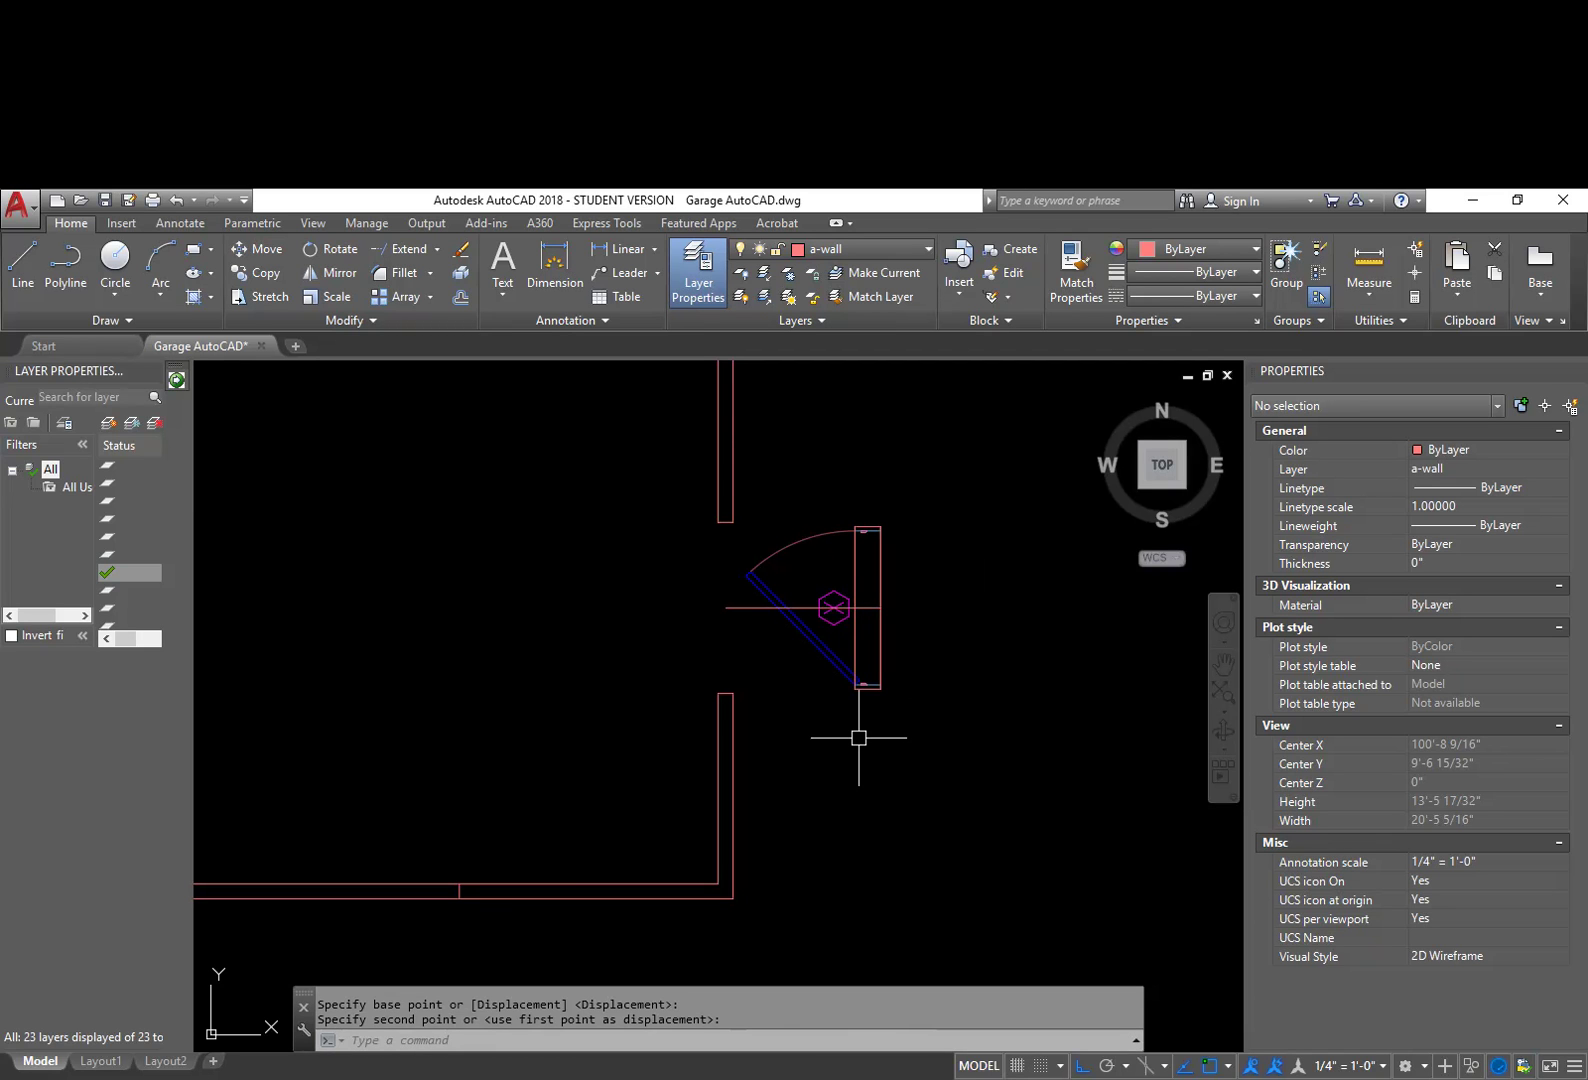
type("di")
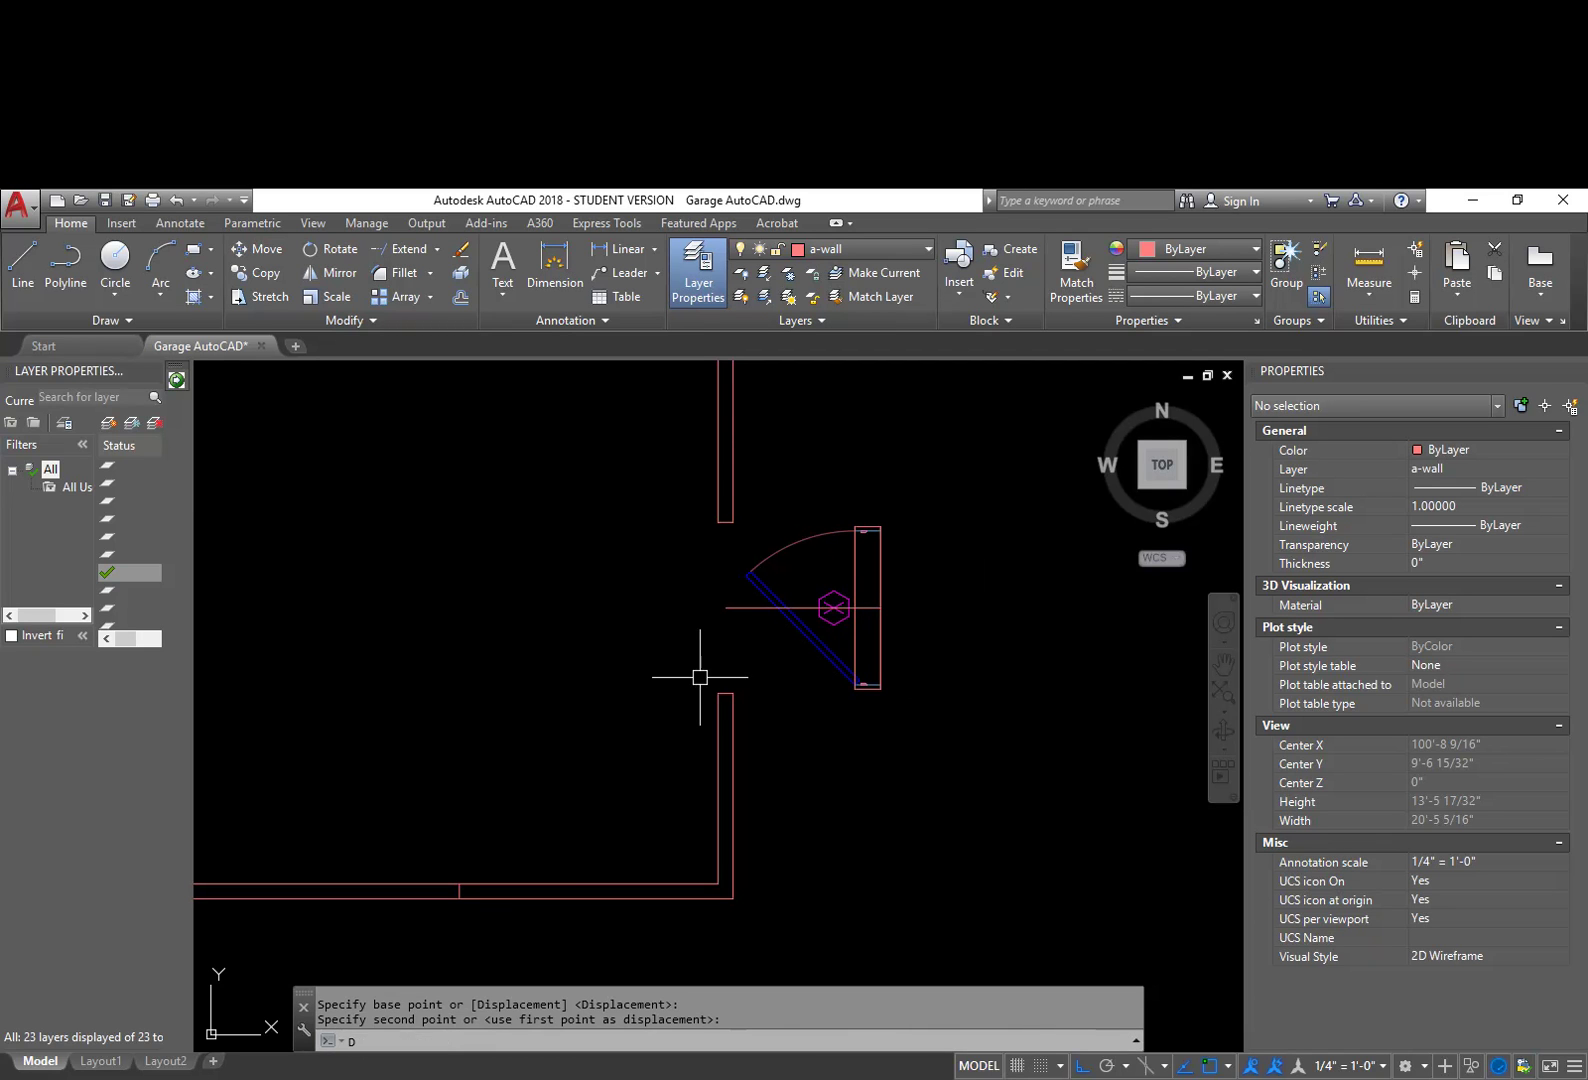
key("Return")
left_click(734, 692)
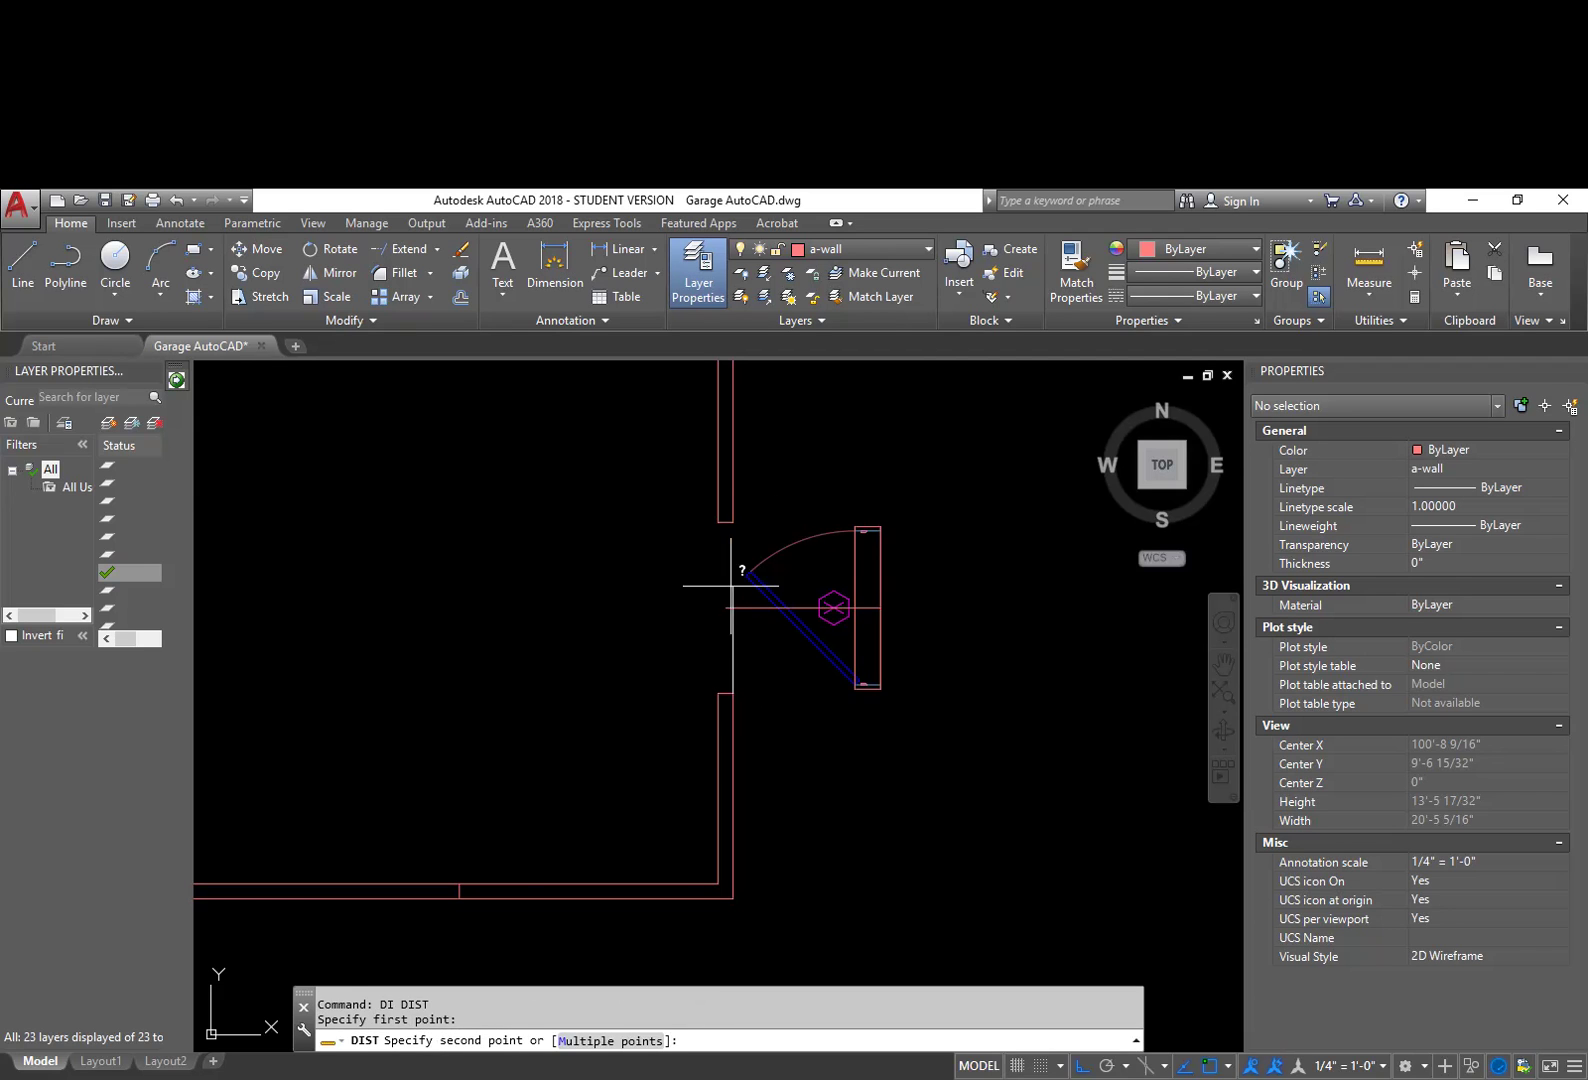
left_click(734, 515)
key("Escape")
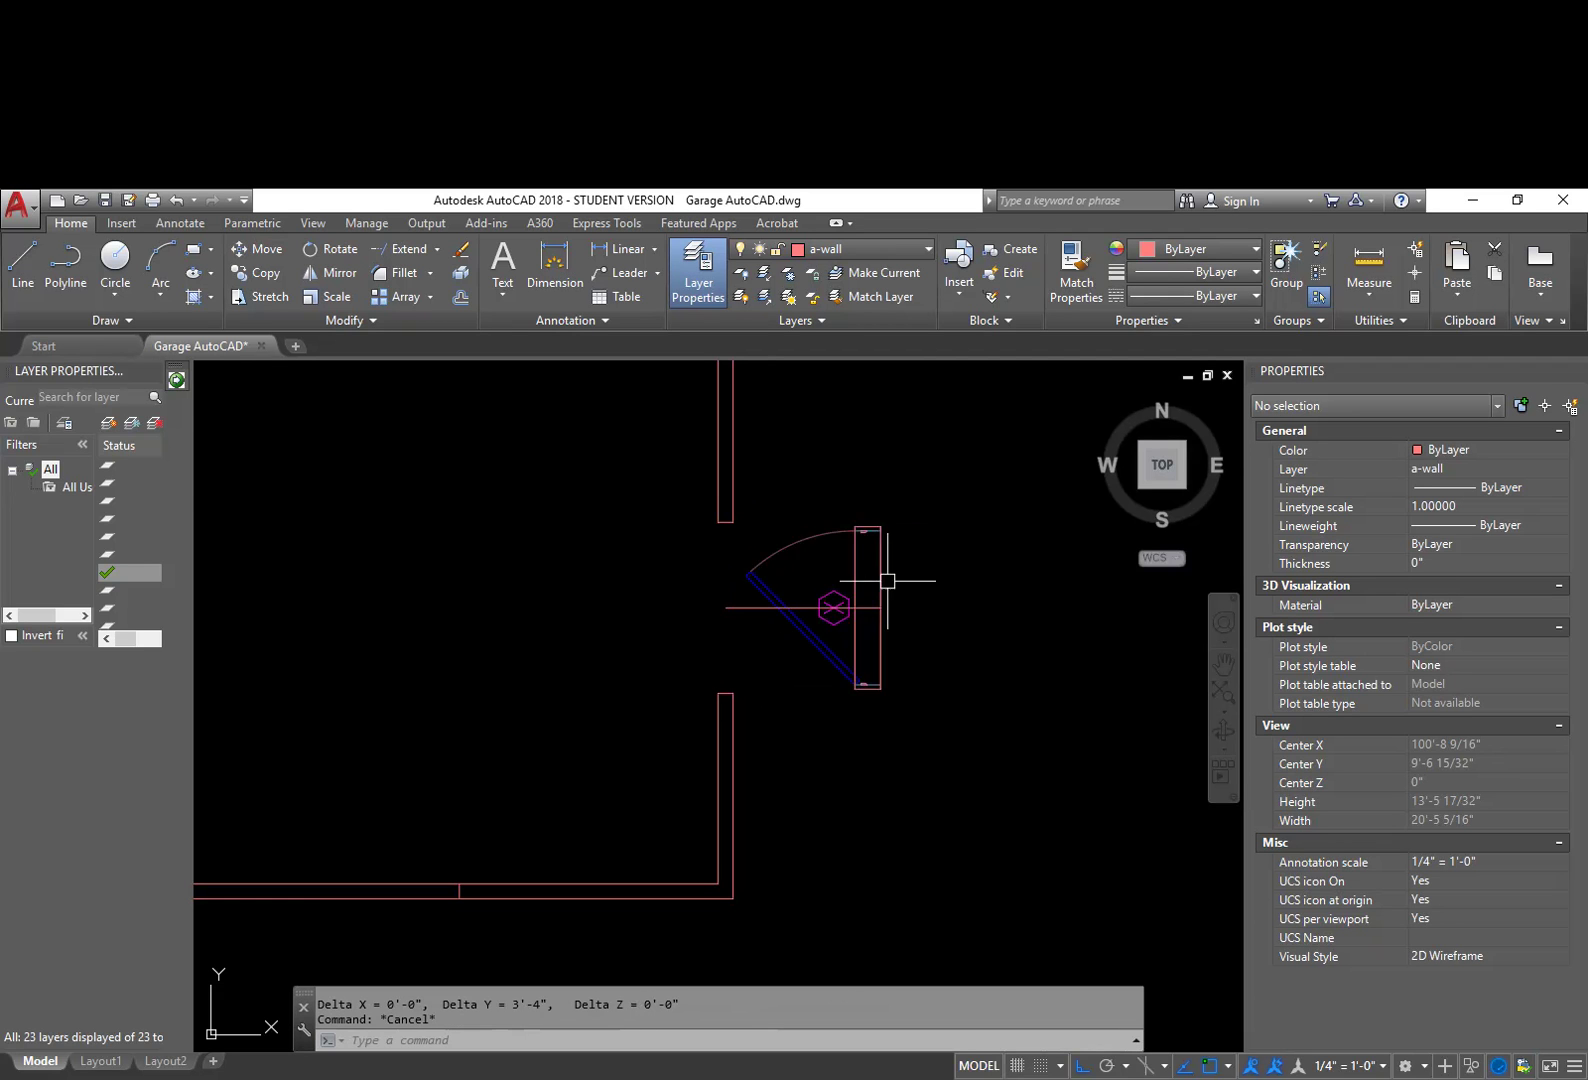
Step: Try to explode the exterior door block
scroll(874, 602, "up", 2)
type("x")
key("Return")
left_click(887, 570)
Step: Measure the length of the door block's outer edge from its upper to its lower corner
type("DI")
key("Return")
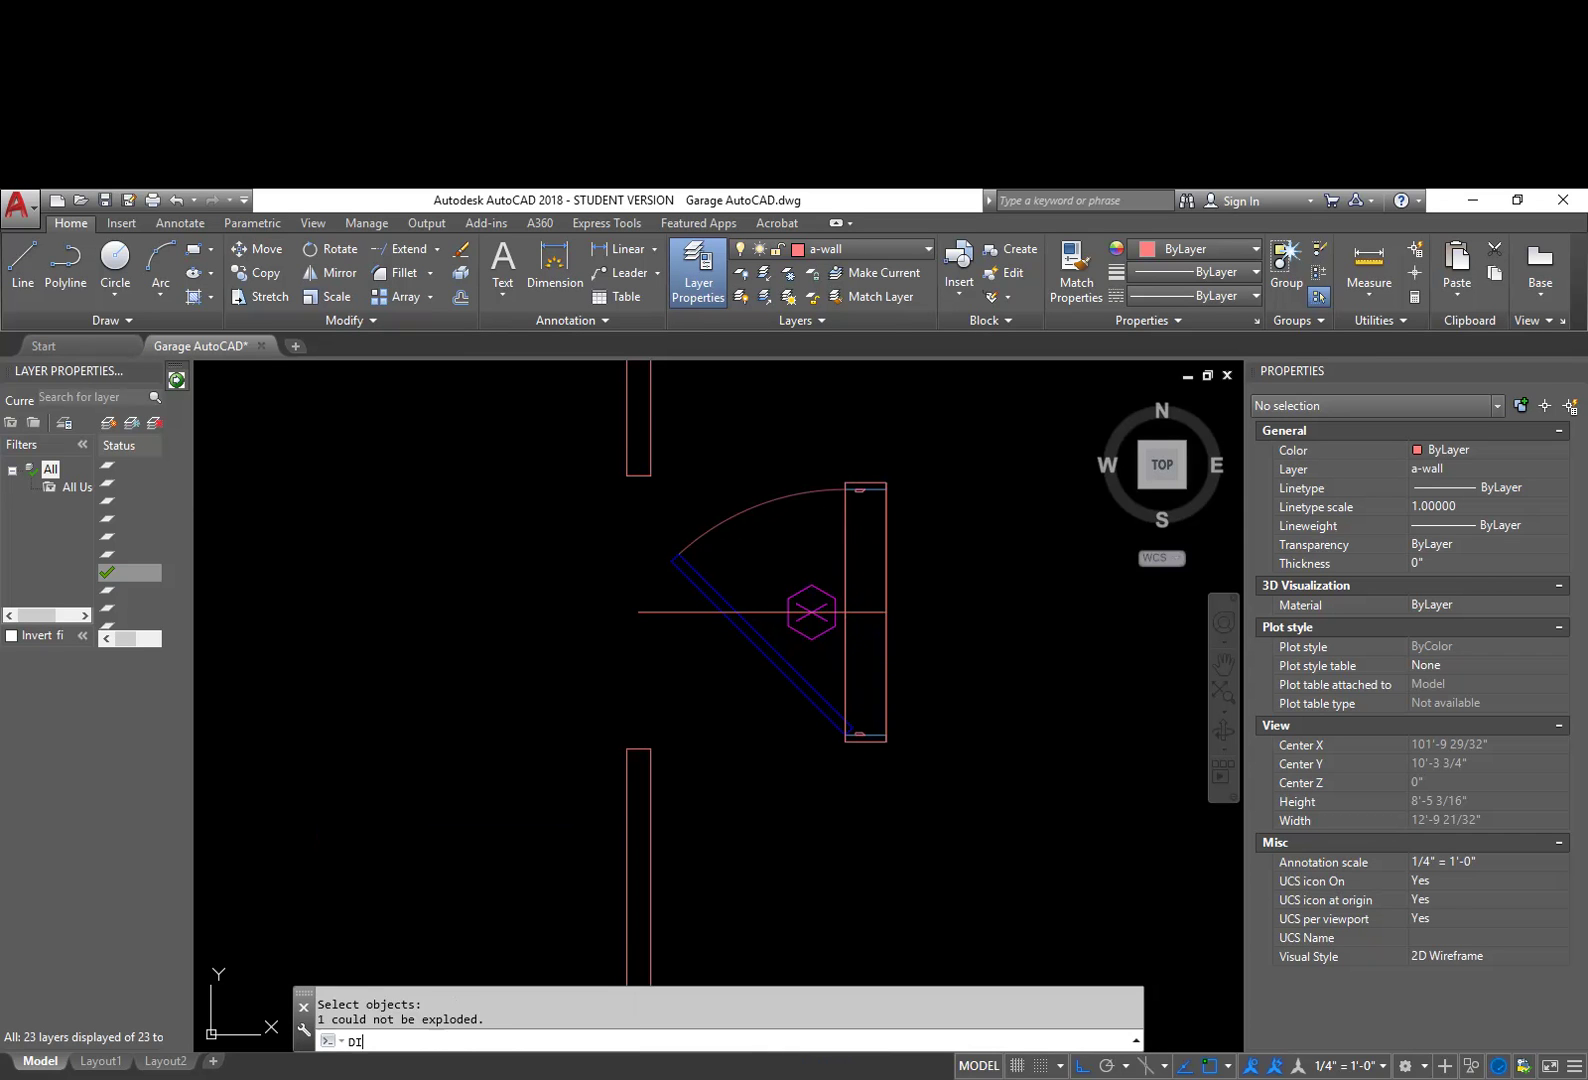
left_click(887, 482)
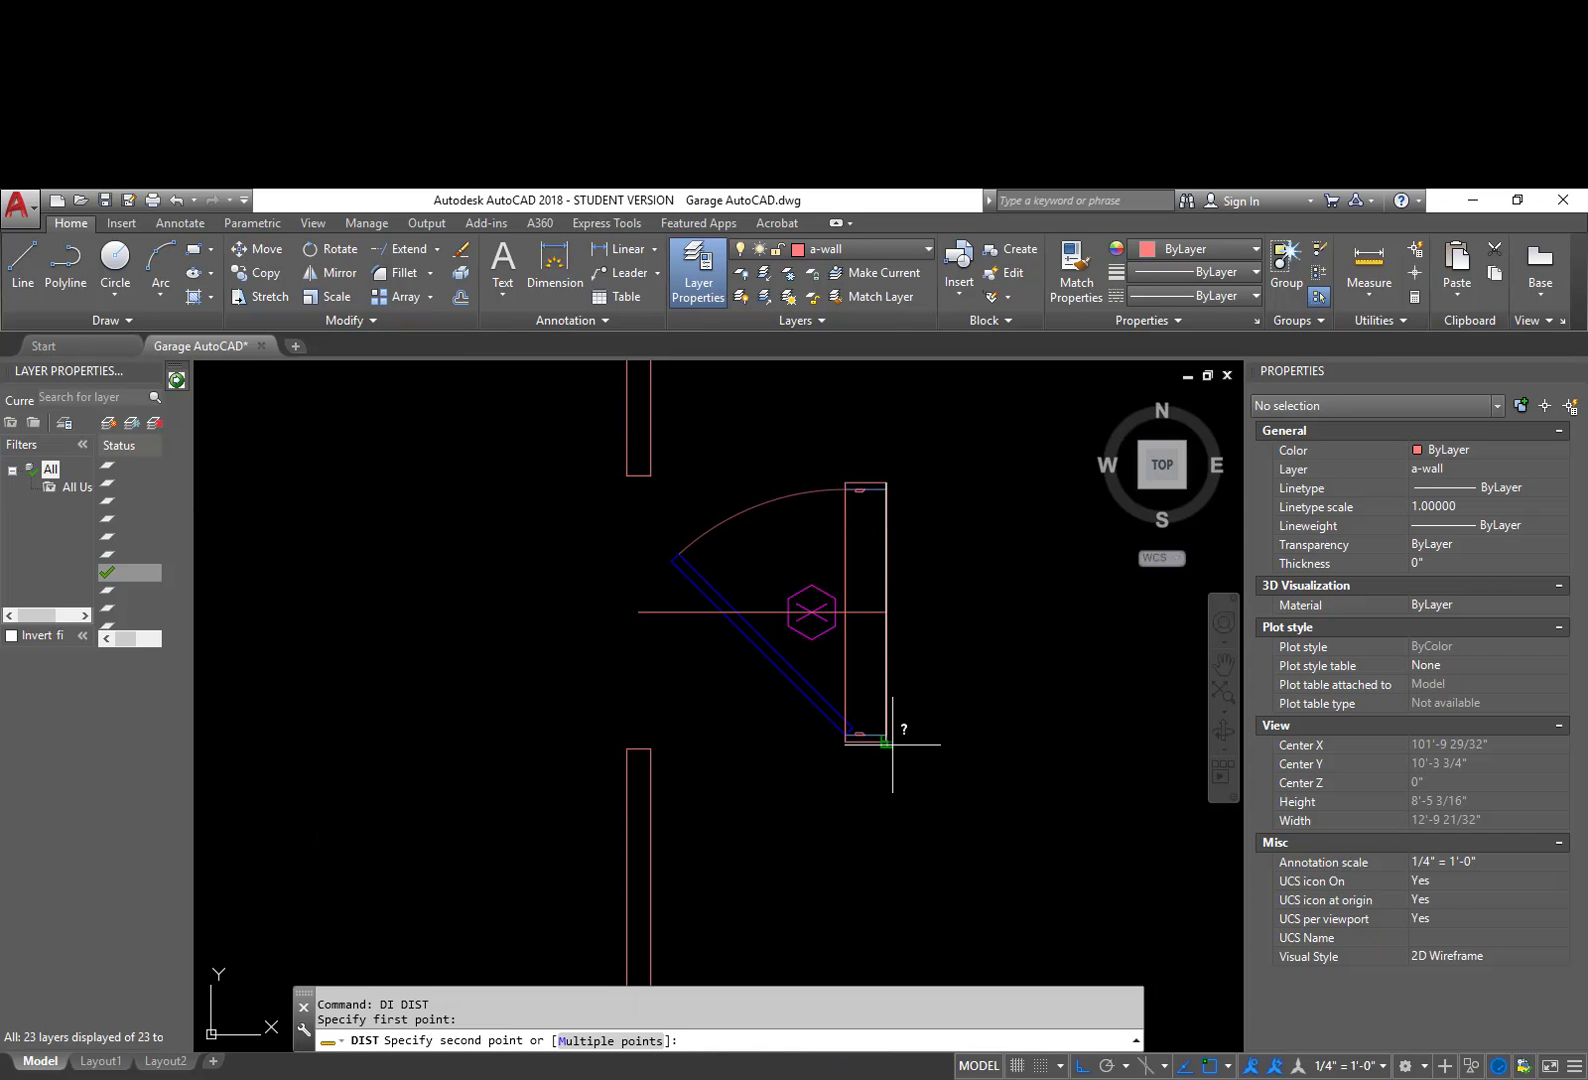
left_click(893, 743)
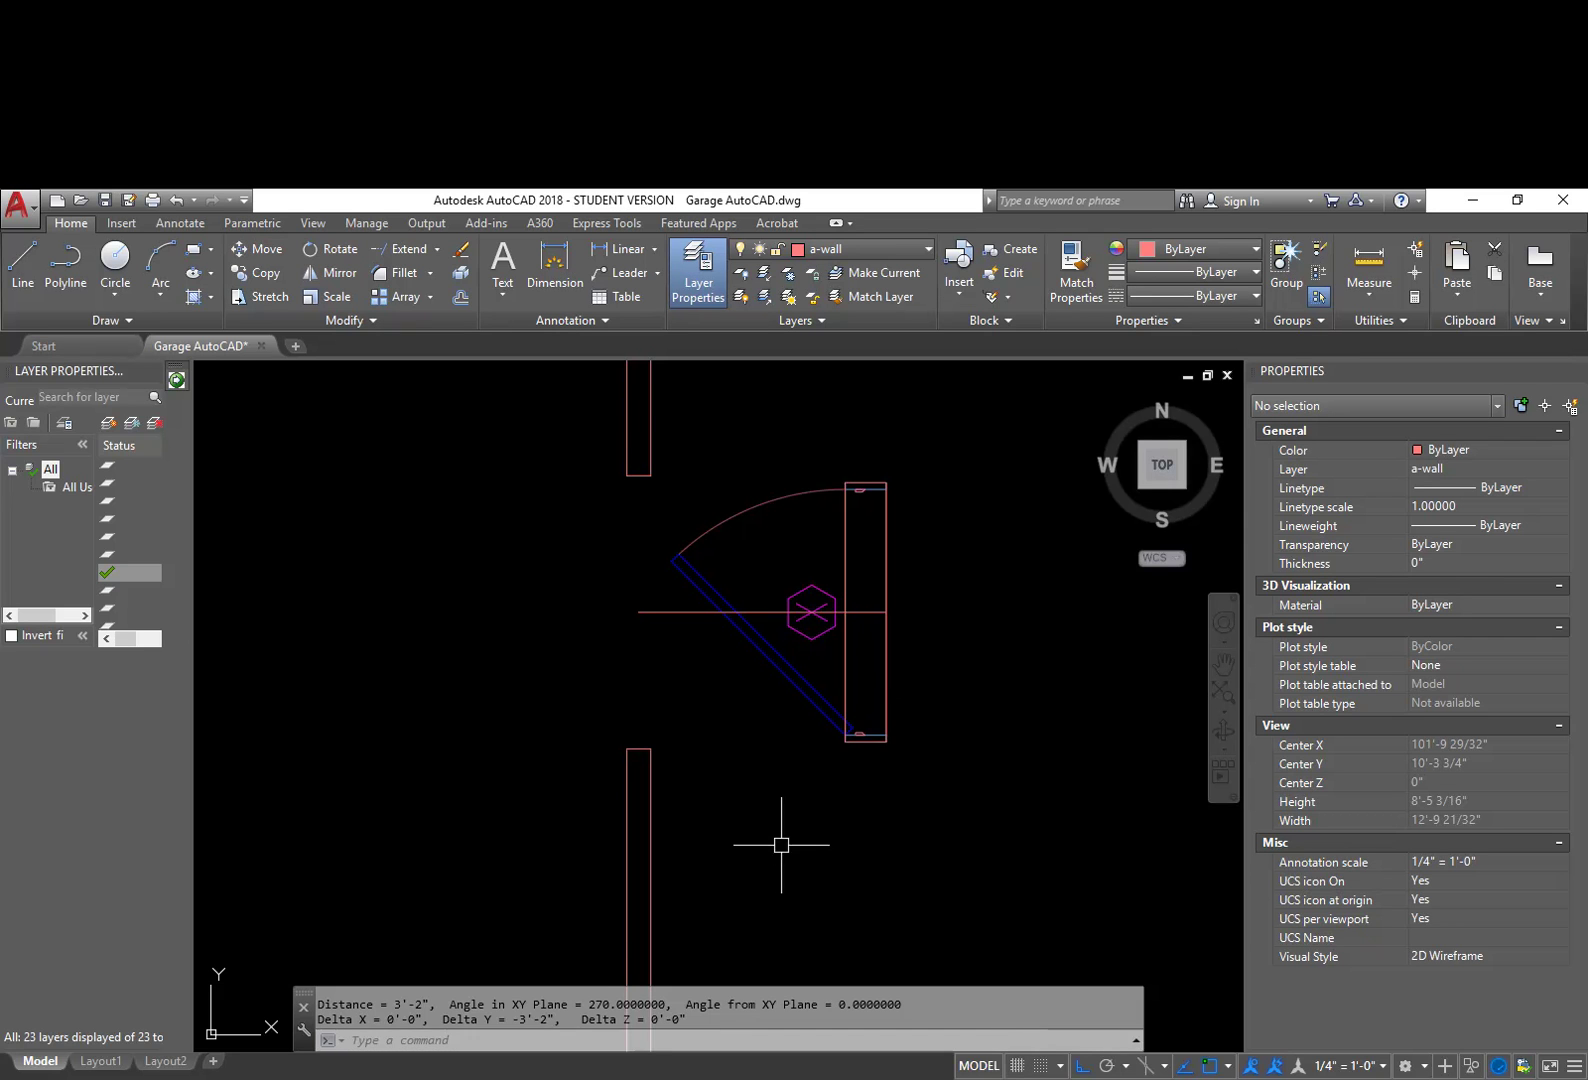
key("Escape")
key("Escape")
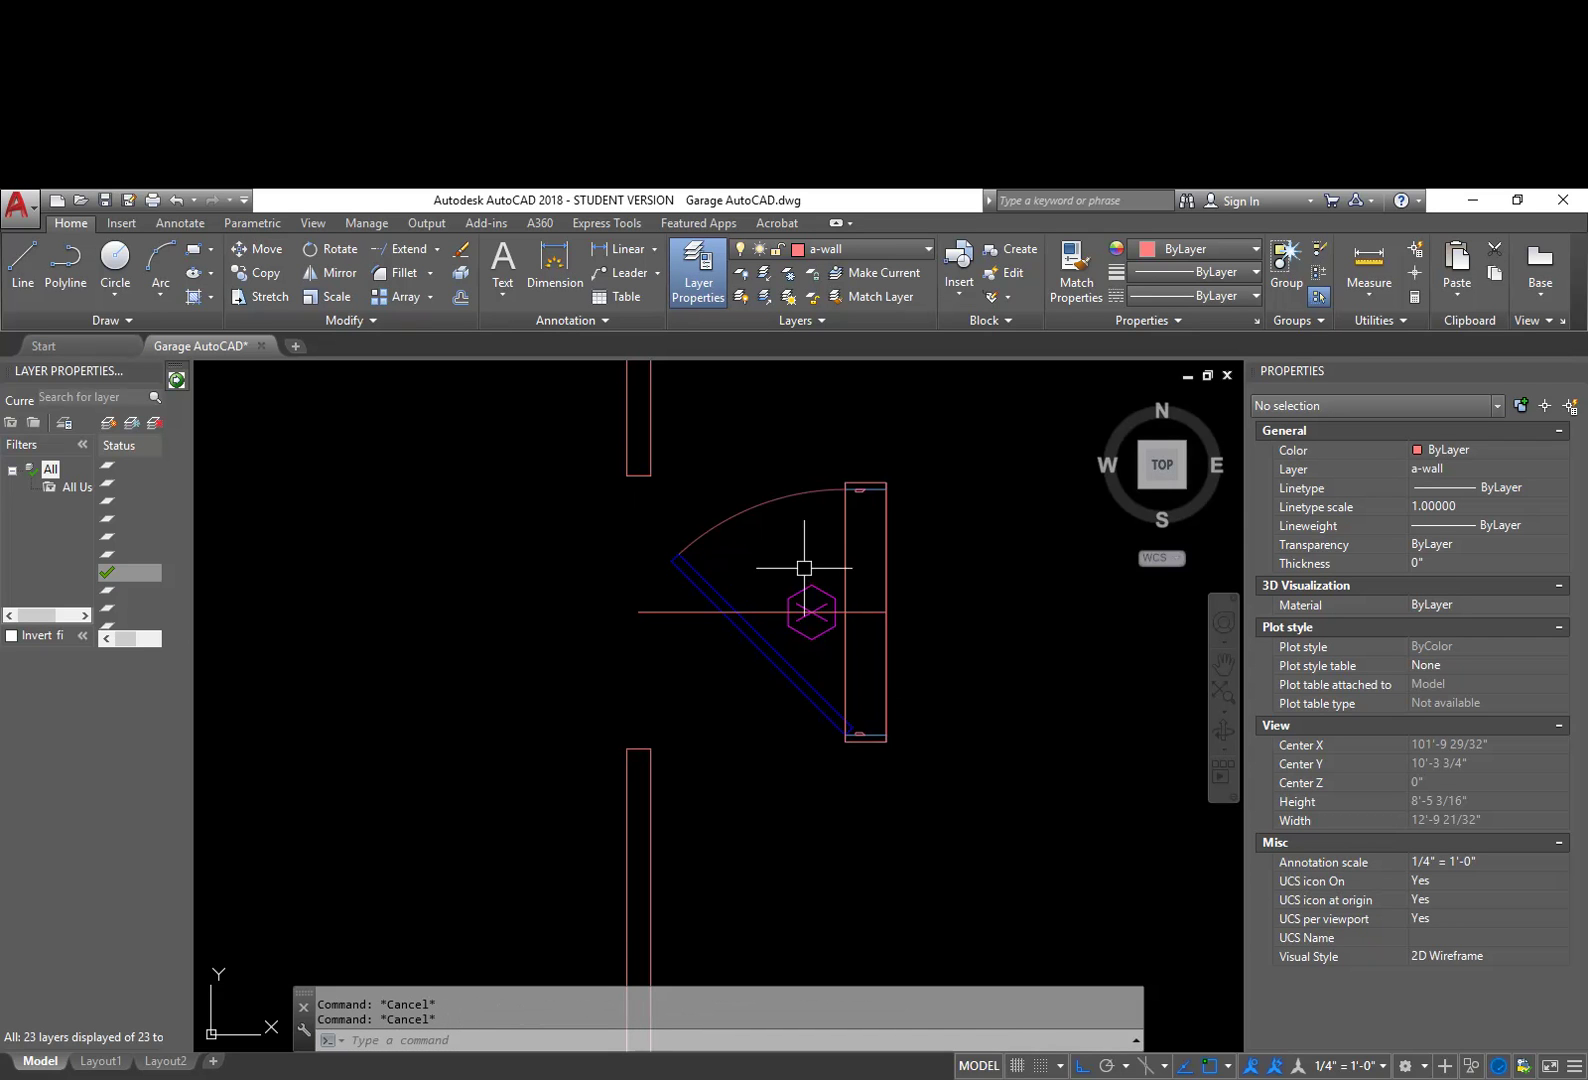
Step: Try again to explode the exterior door block, picking it by its outer edge
type("x")
key("Return")
left_click(886, 560)
key("Return")
left_click(887, 568)
type("x")
key("Return")
left_click(887, 578)
key("Escape")
Step: Flip the door block so the leaf swings outward, and return it to the inward swing
left_click(882, 578)
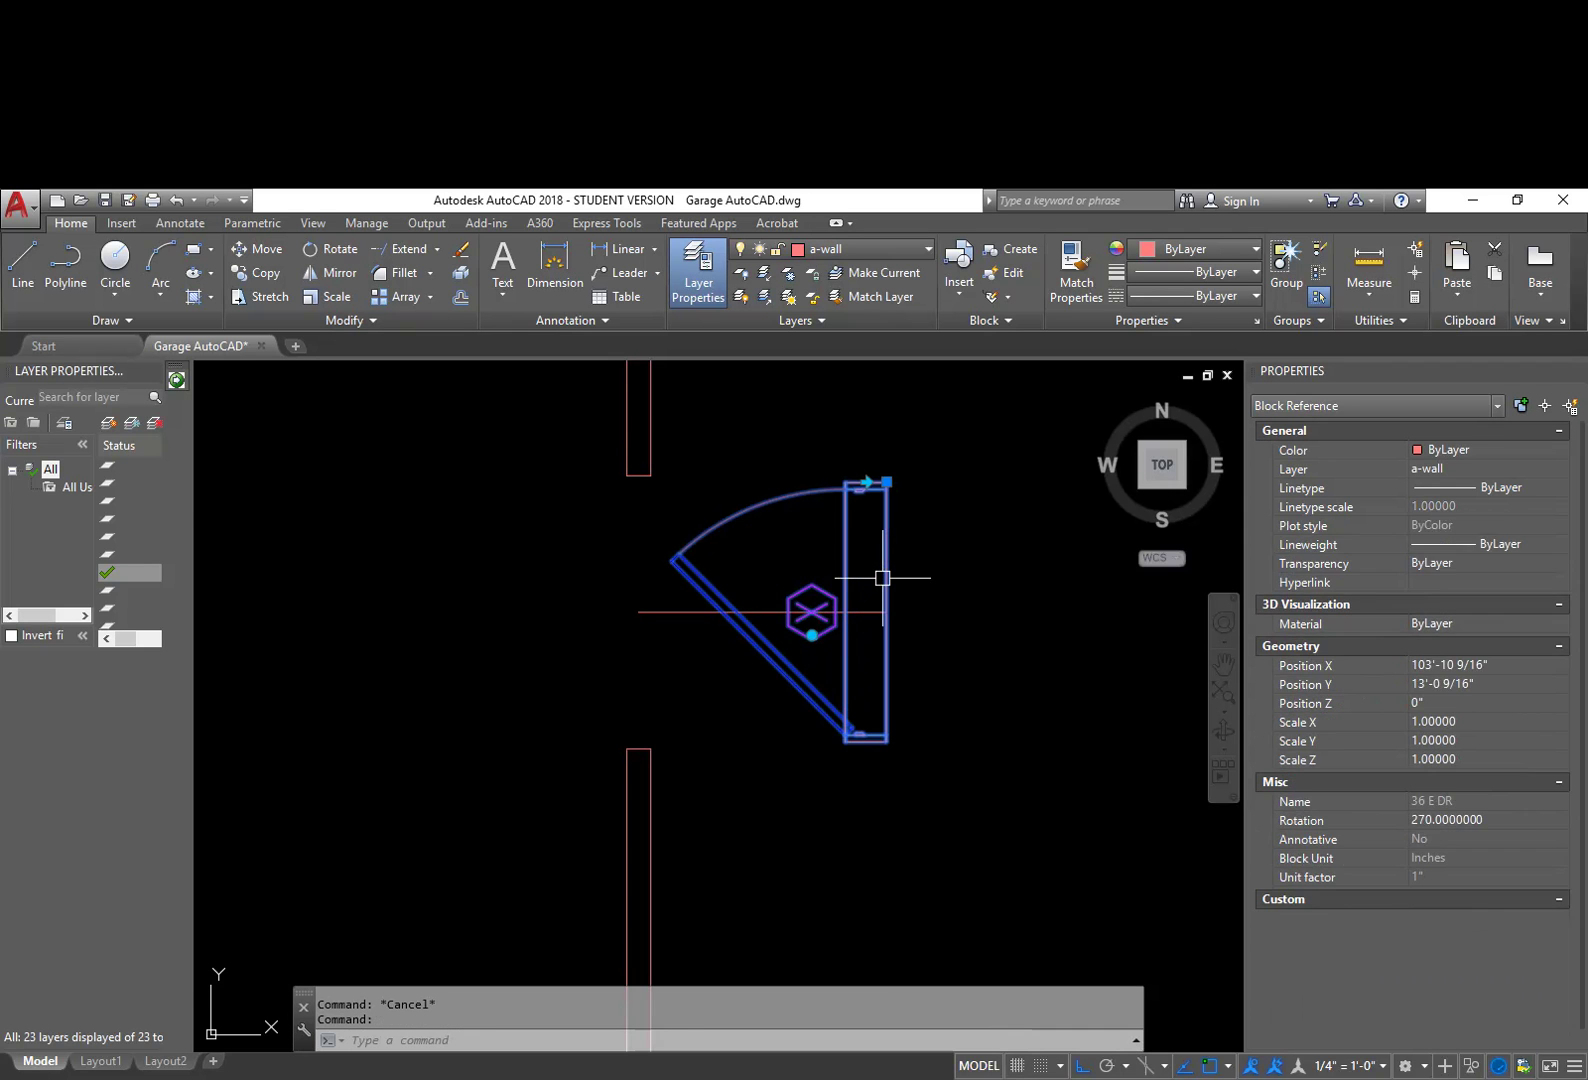
scroll(870, 470, "up", 5)
left_click(843, 460)
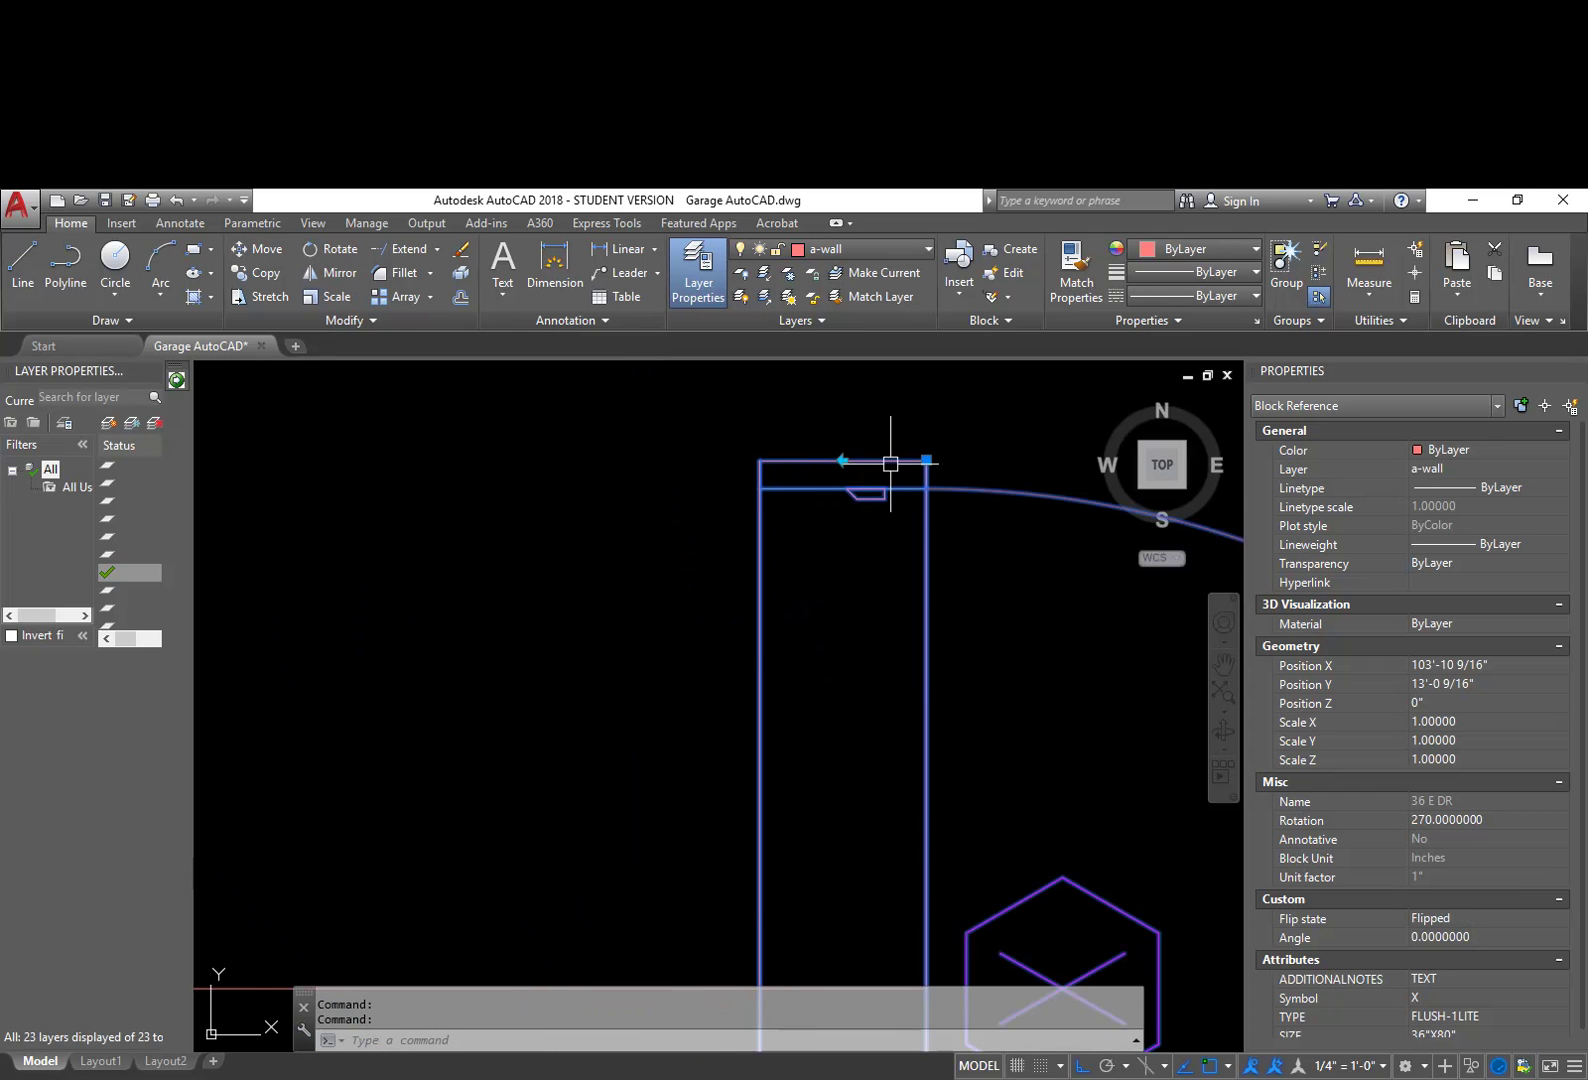
key("Escape")
scroll(936, 627, "down", 4)
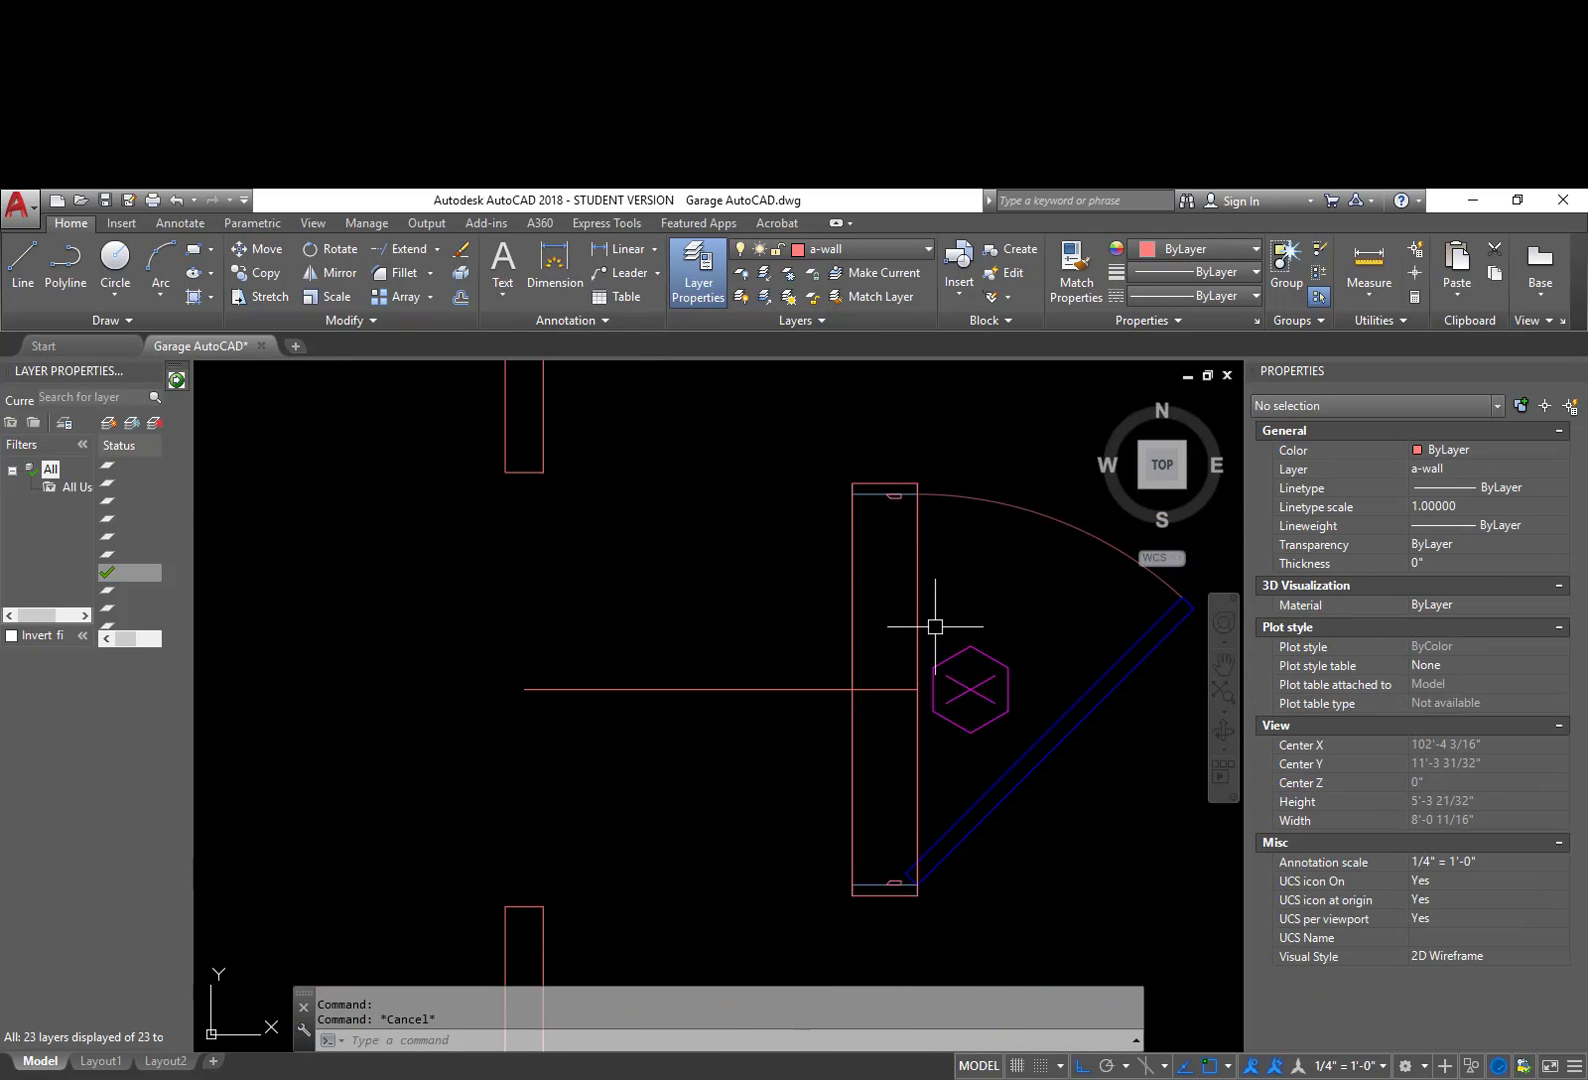
left_click(921, 572)
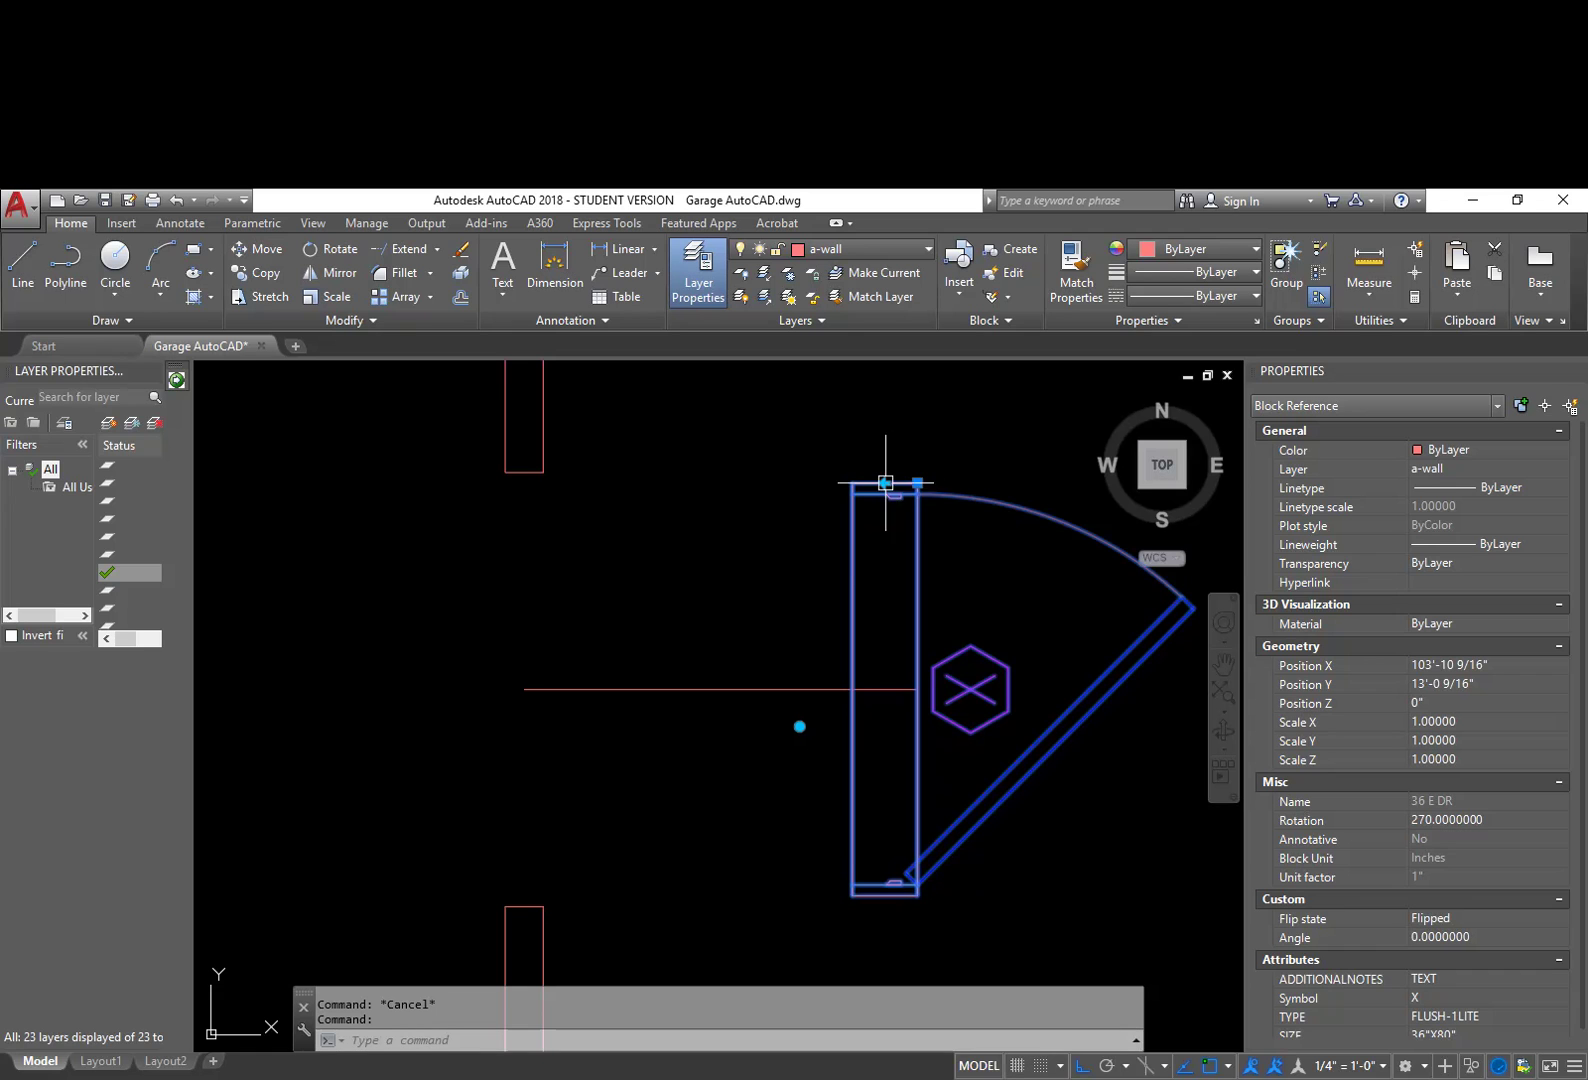
left_click(915, 484)
key("Escape")
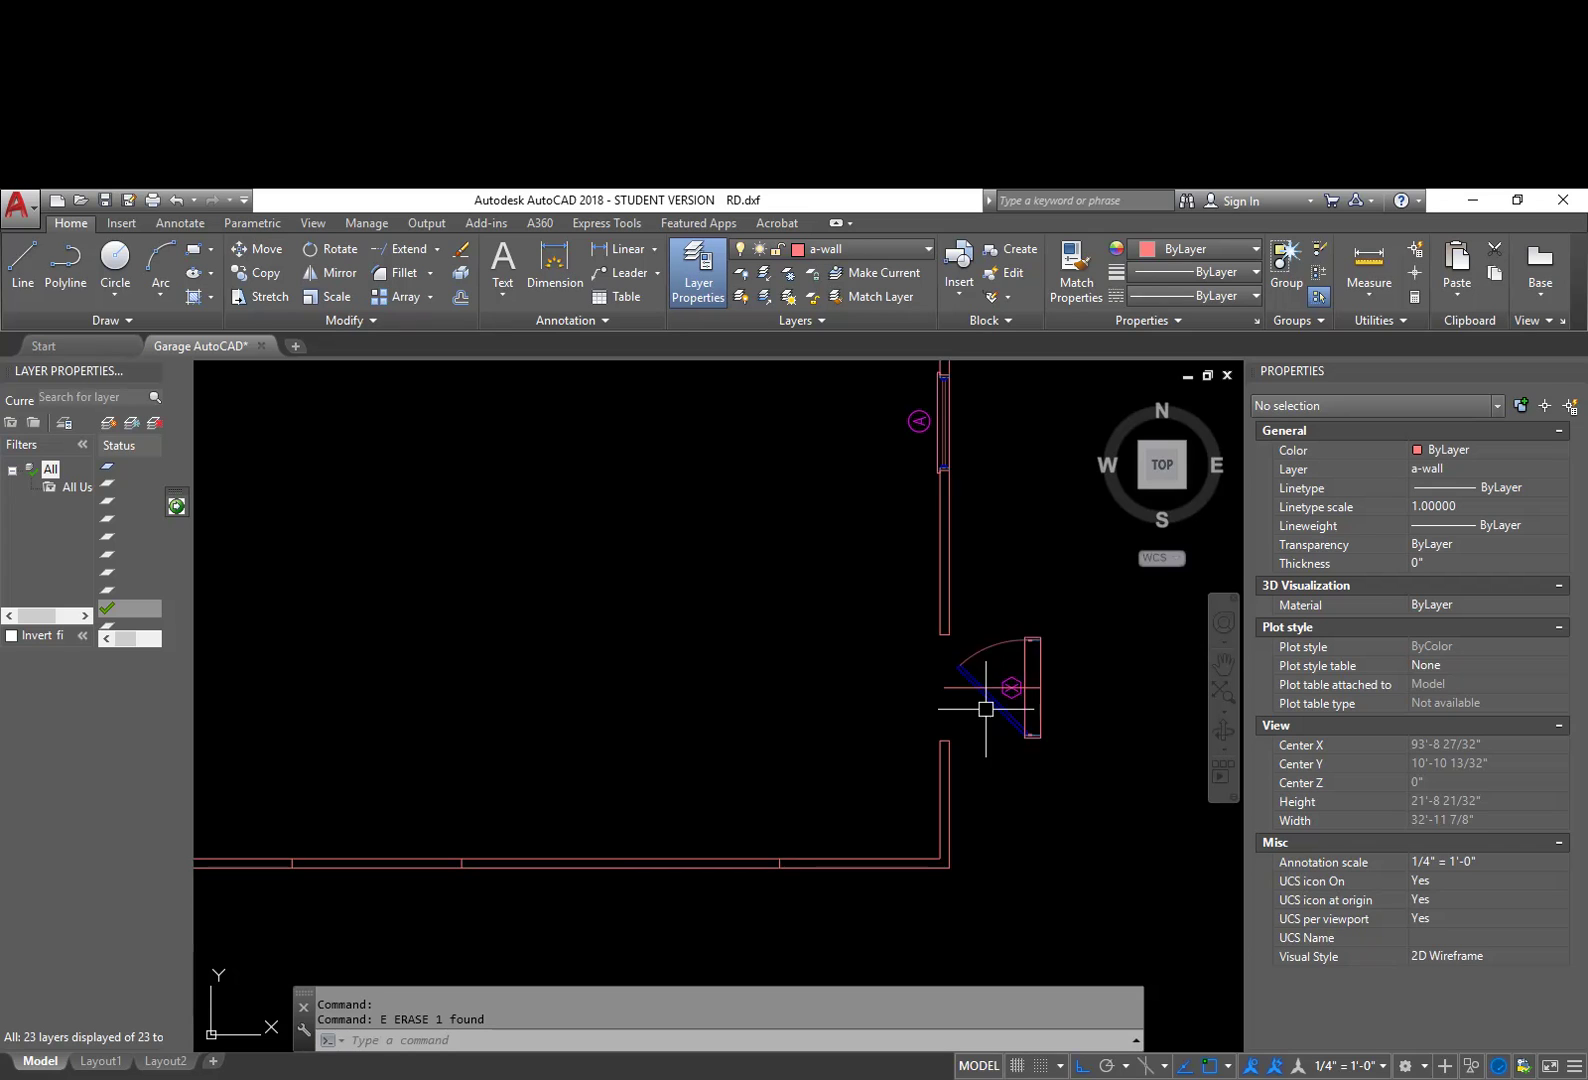
Step: Use XLIST to check the layer of the long inner line in the door block
scroll(1005, 712, "up", 3)
mouse_move(1015, 716)
middle_mouse_down()
mouse_move(860, 659)
mouse_move(857, 675)
middle_mouse_up()
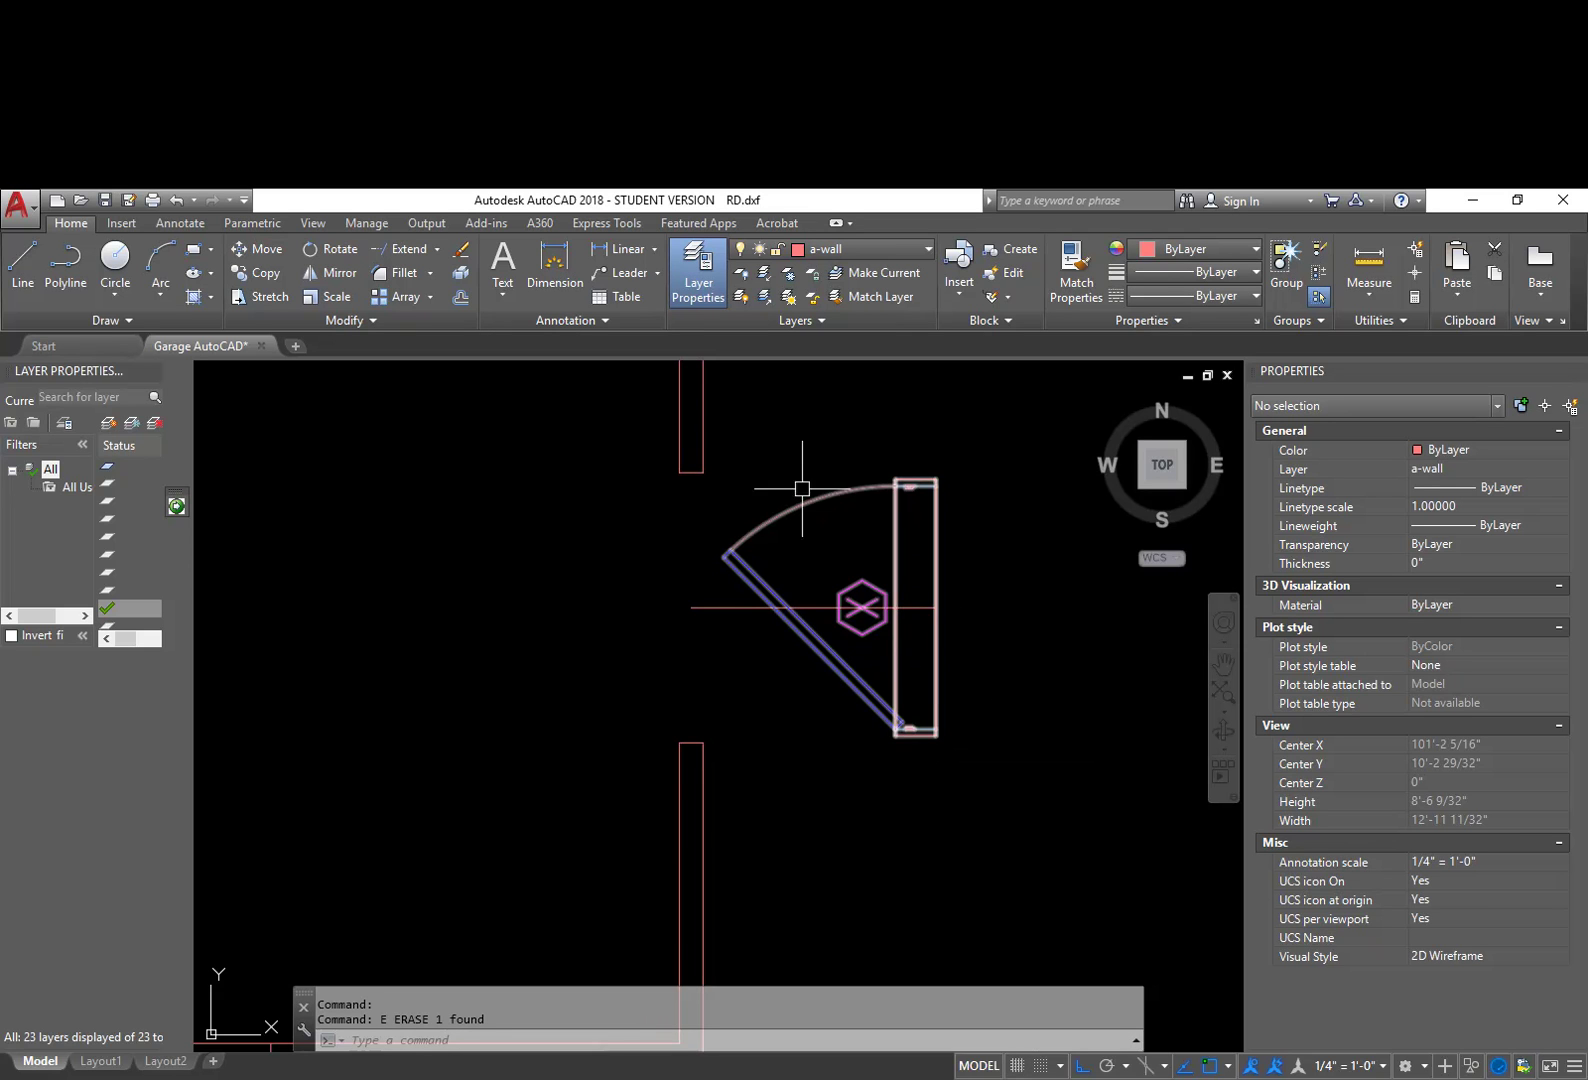
left_click(896, 662)
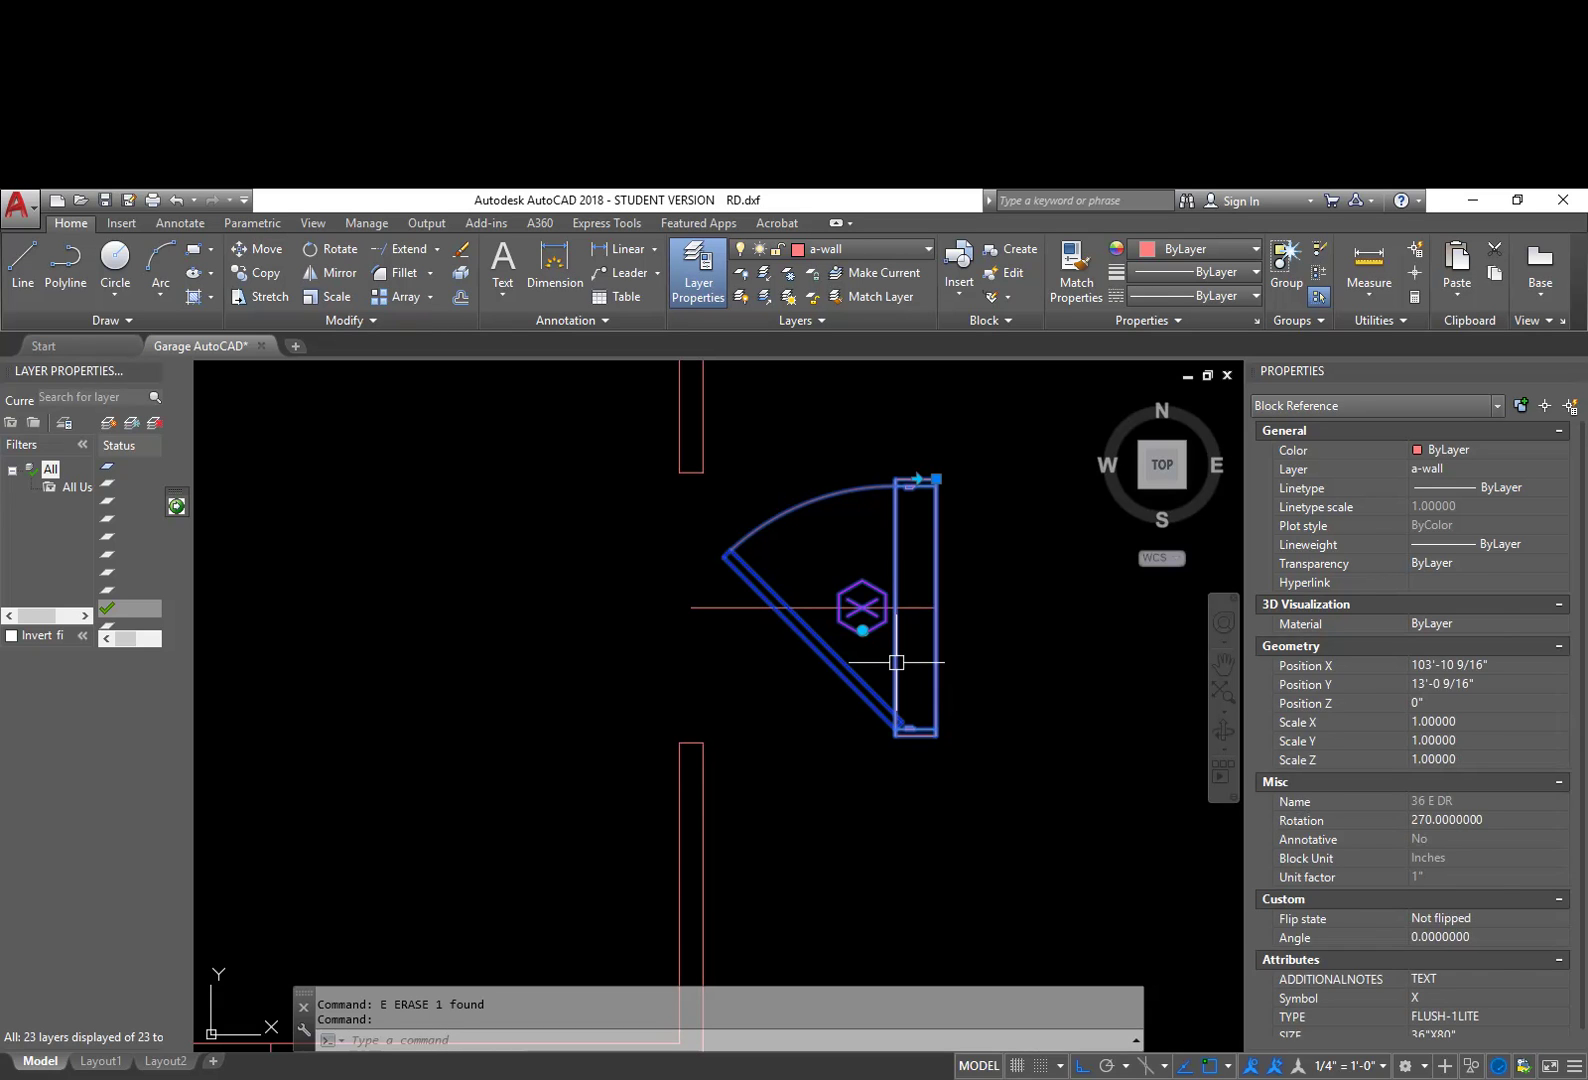
key("Escape")
key("Escape")
type("XLI")
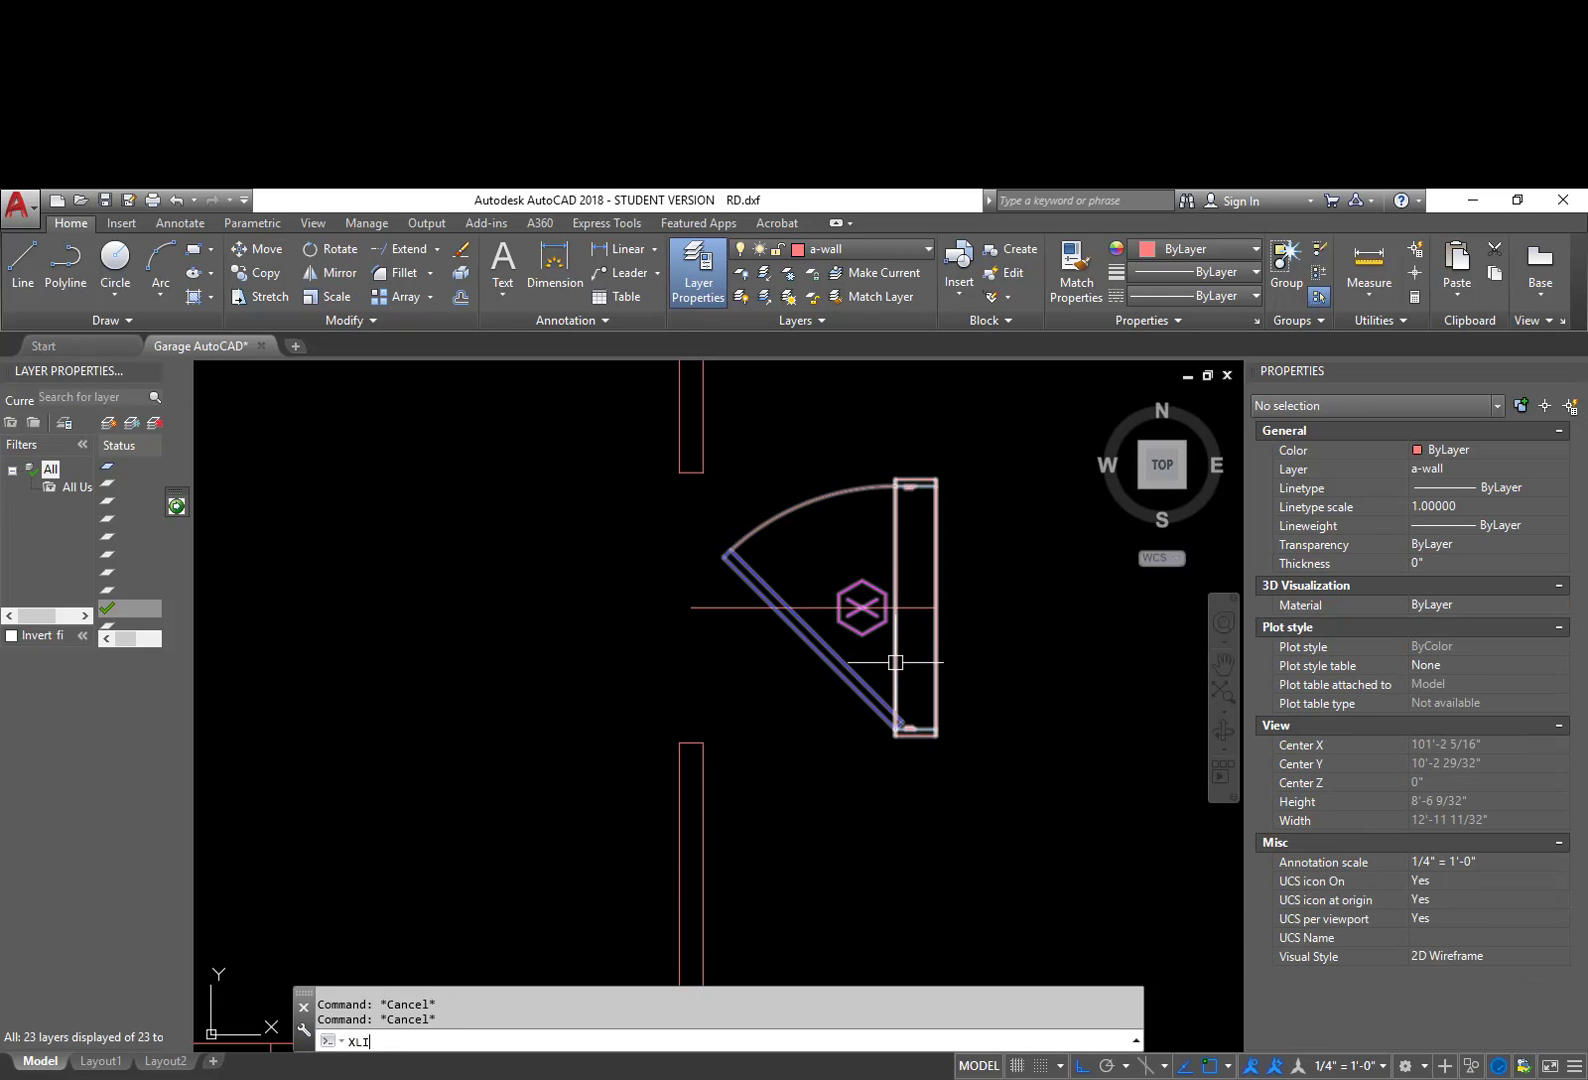
type("S")
key("Return")
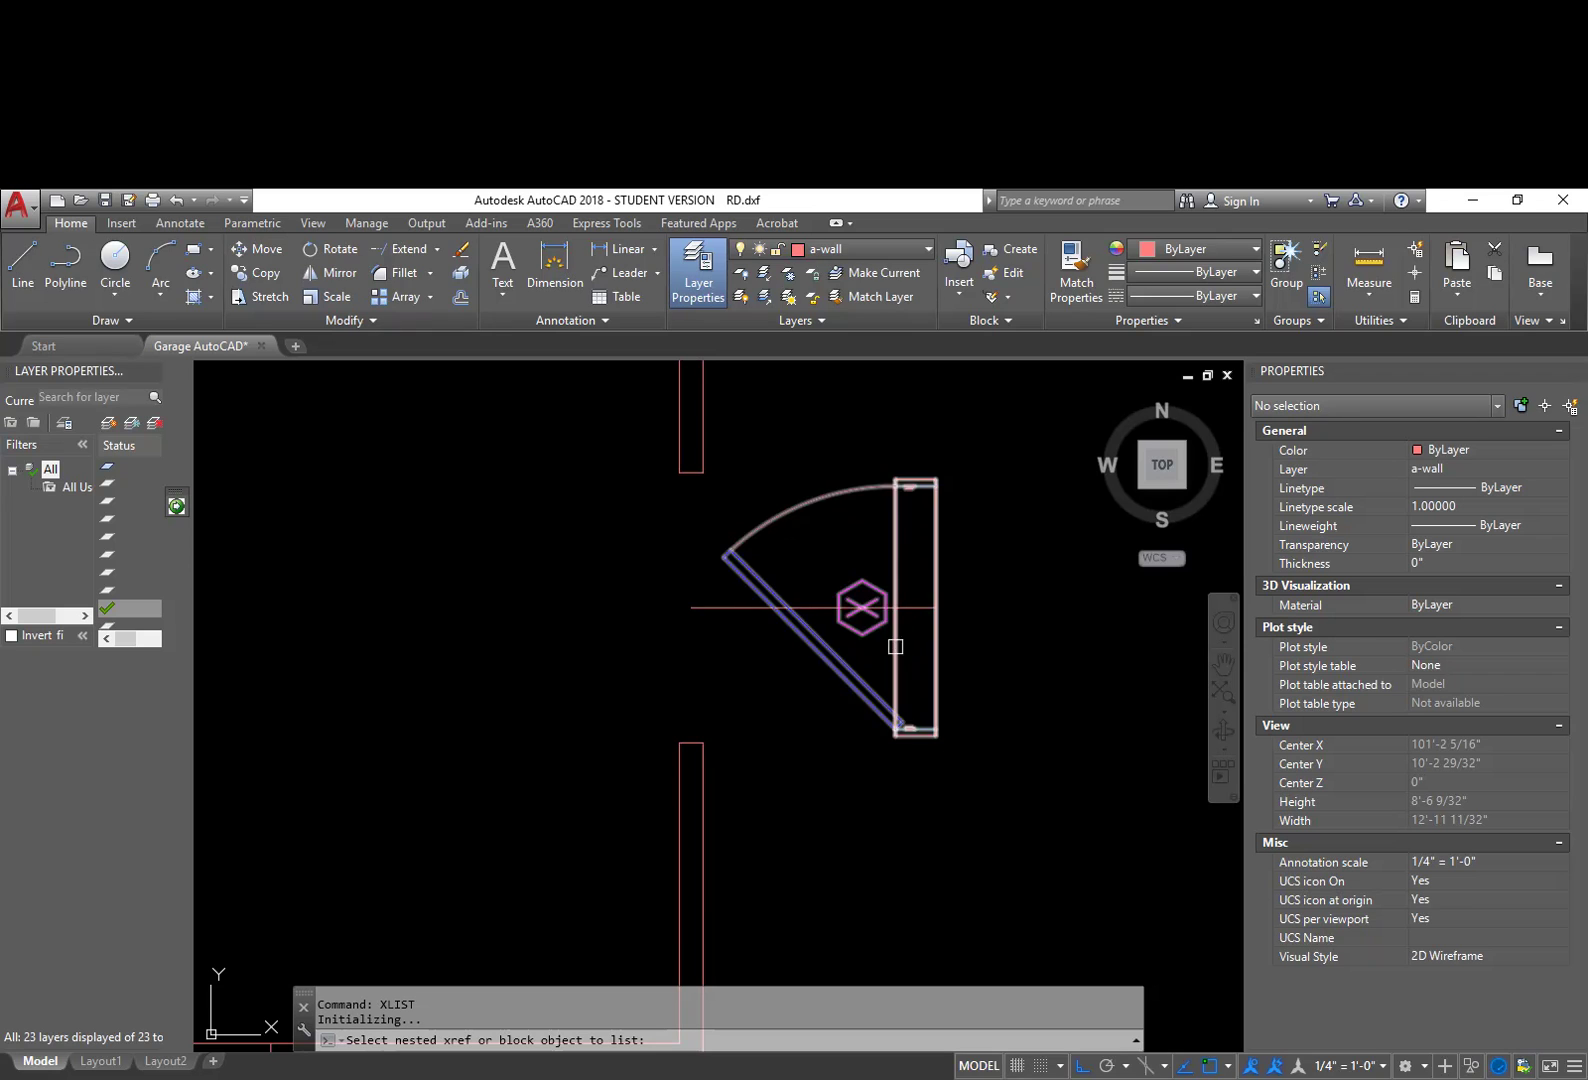
left_click(895, 646)
mouse_move(834, 581)
left_mouse_down()
mouse_move(617, 498)
mouse_move(534, 485)
left_mouse_up()
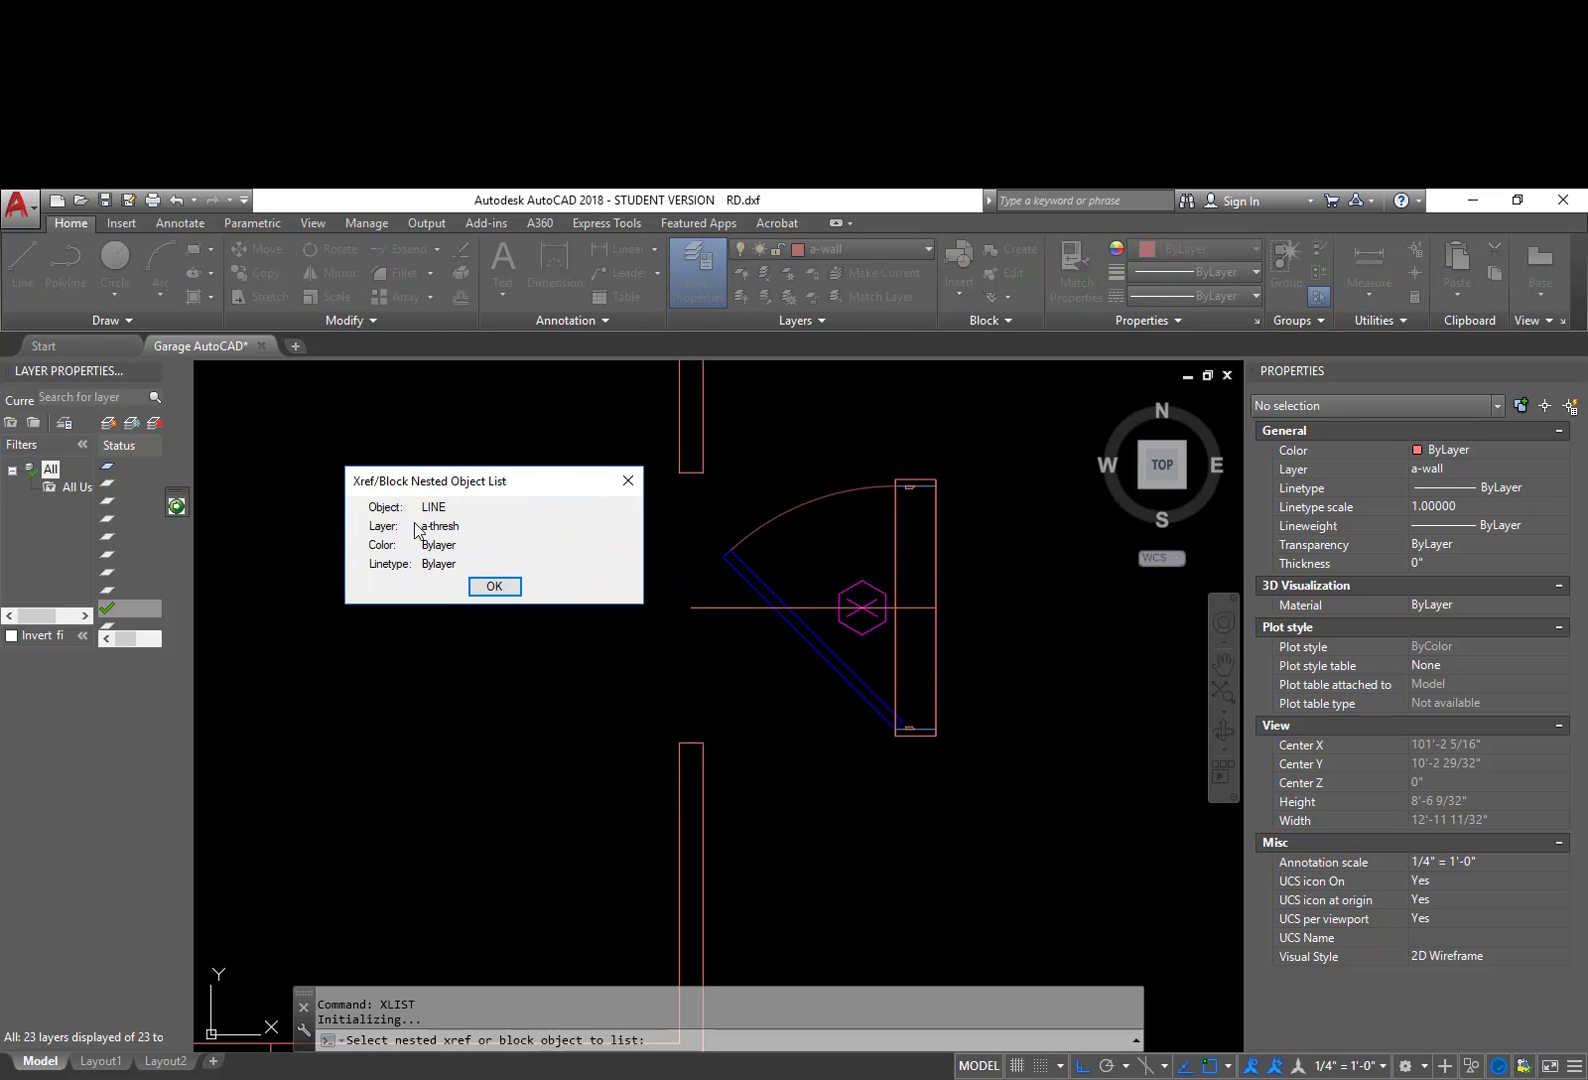
left_click(494, 589)
Step: Check the layers of the door block's leaf and swing arc with XLIST
key("Return")
left_click(823, 650)
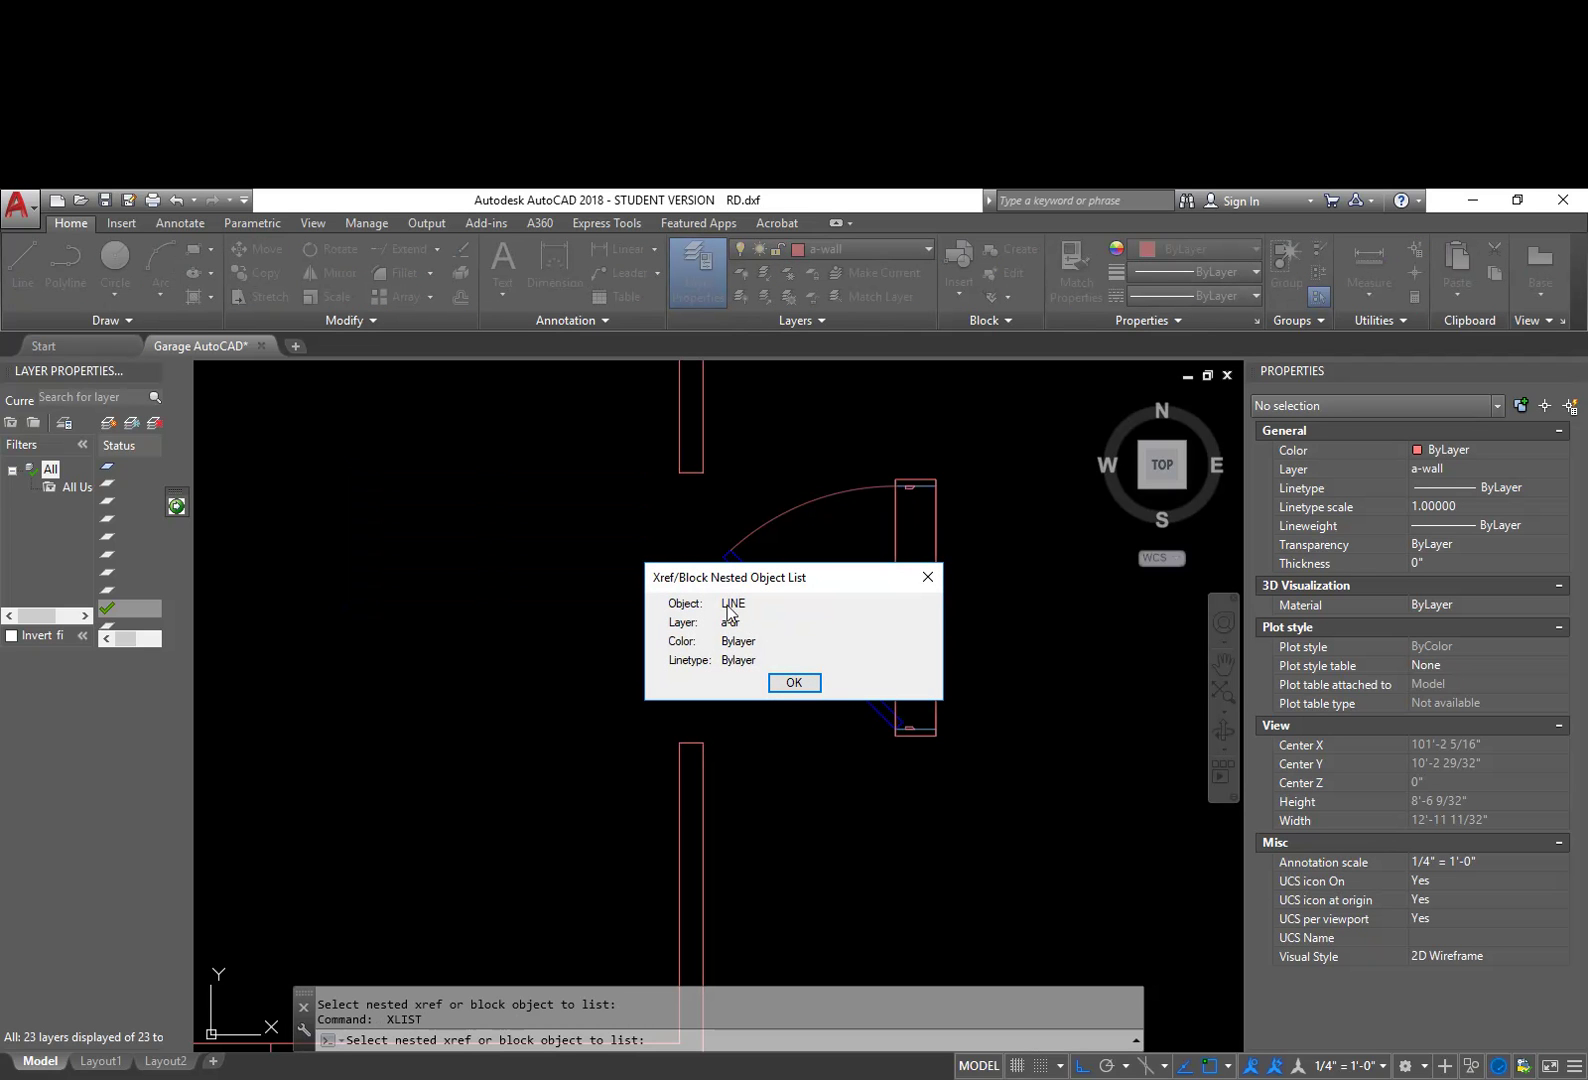
left_click(787, 683)
key("Return")
left_click(792, 514)
left_click(790, 683)
Step: Check the layer of the short frame line at the door block's upper end with XLIST
key("Return")
scroll(915, 505, "up", 5)
left_click(929, 504)
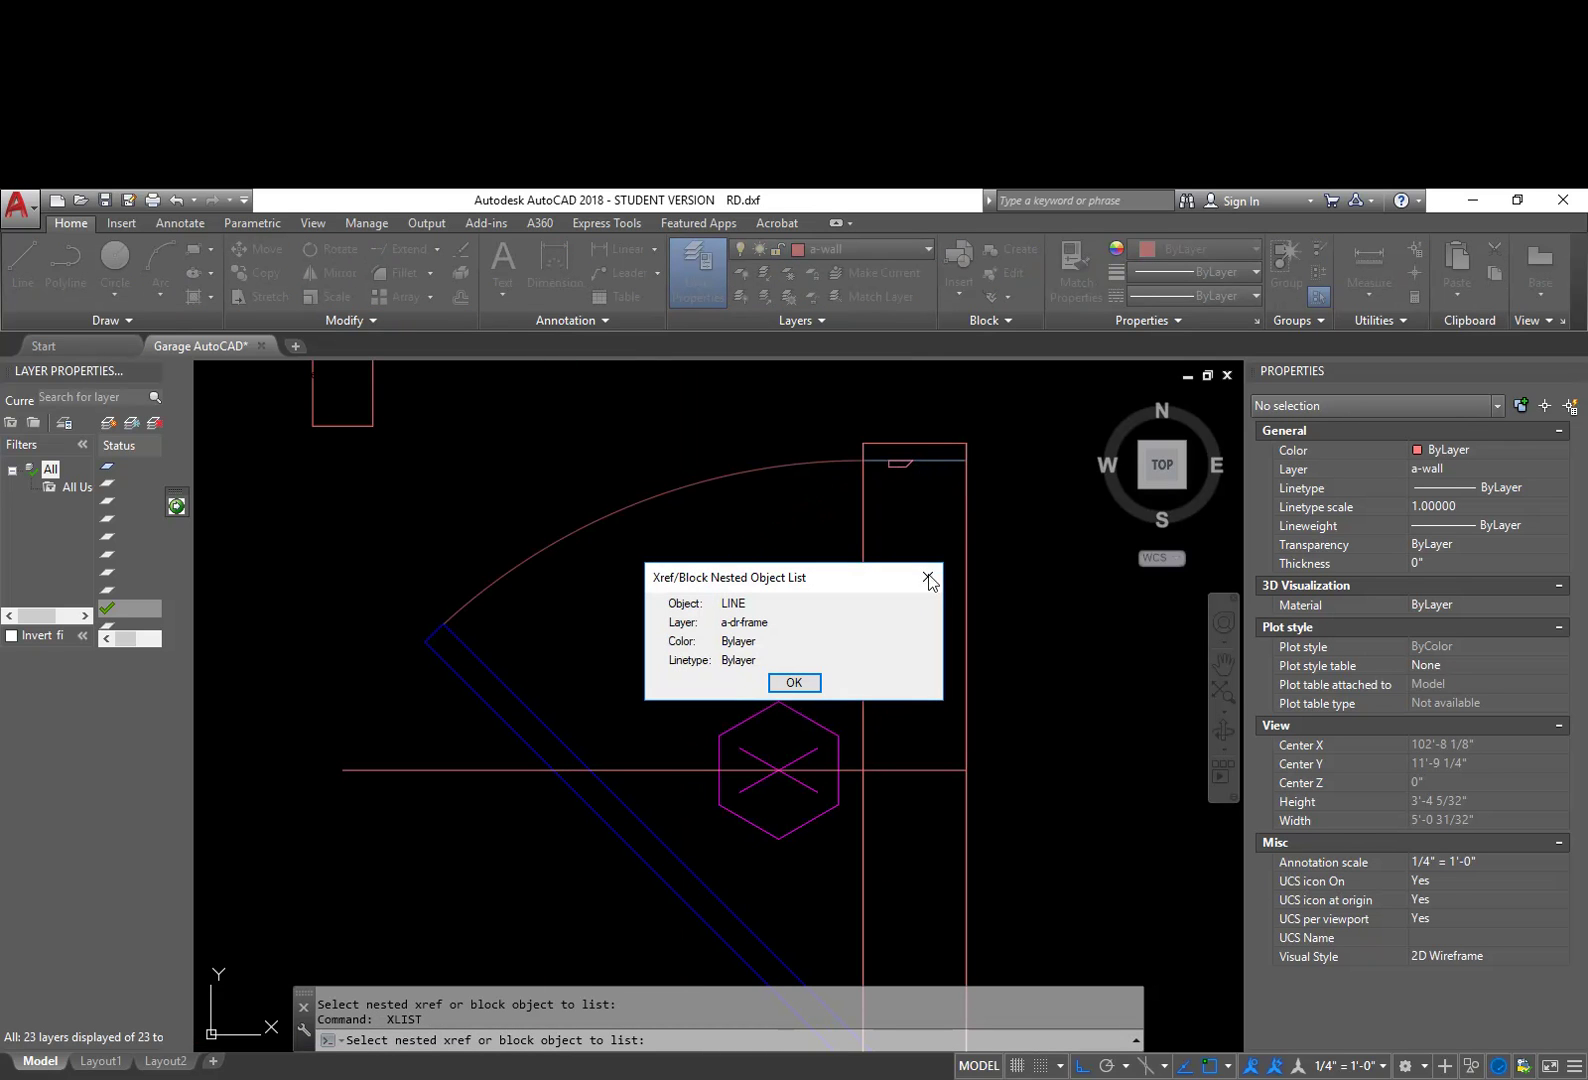
left_click(793, 683)
key("Return")
scroll(820, 725, "down", 5)
key("Escape")
Step: Move the door block about 5'-11" west, clear of the east wall opening
type("m")
key("Return")
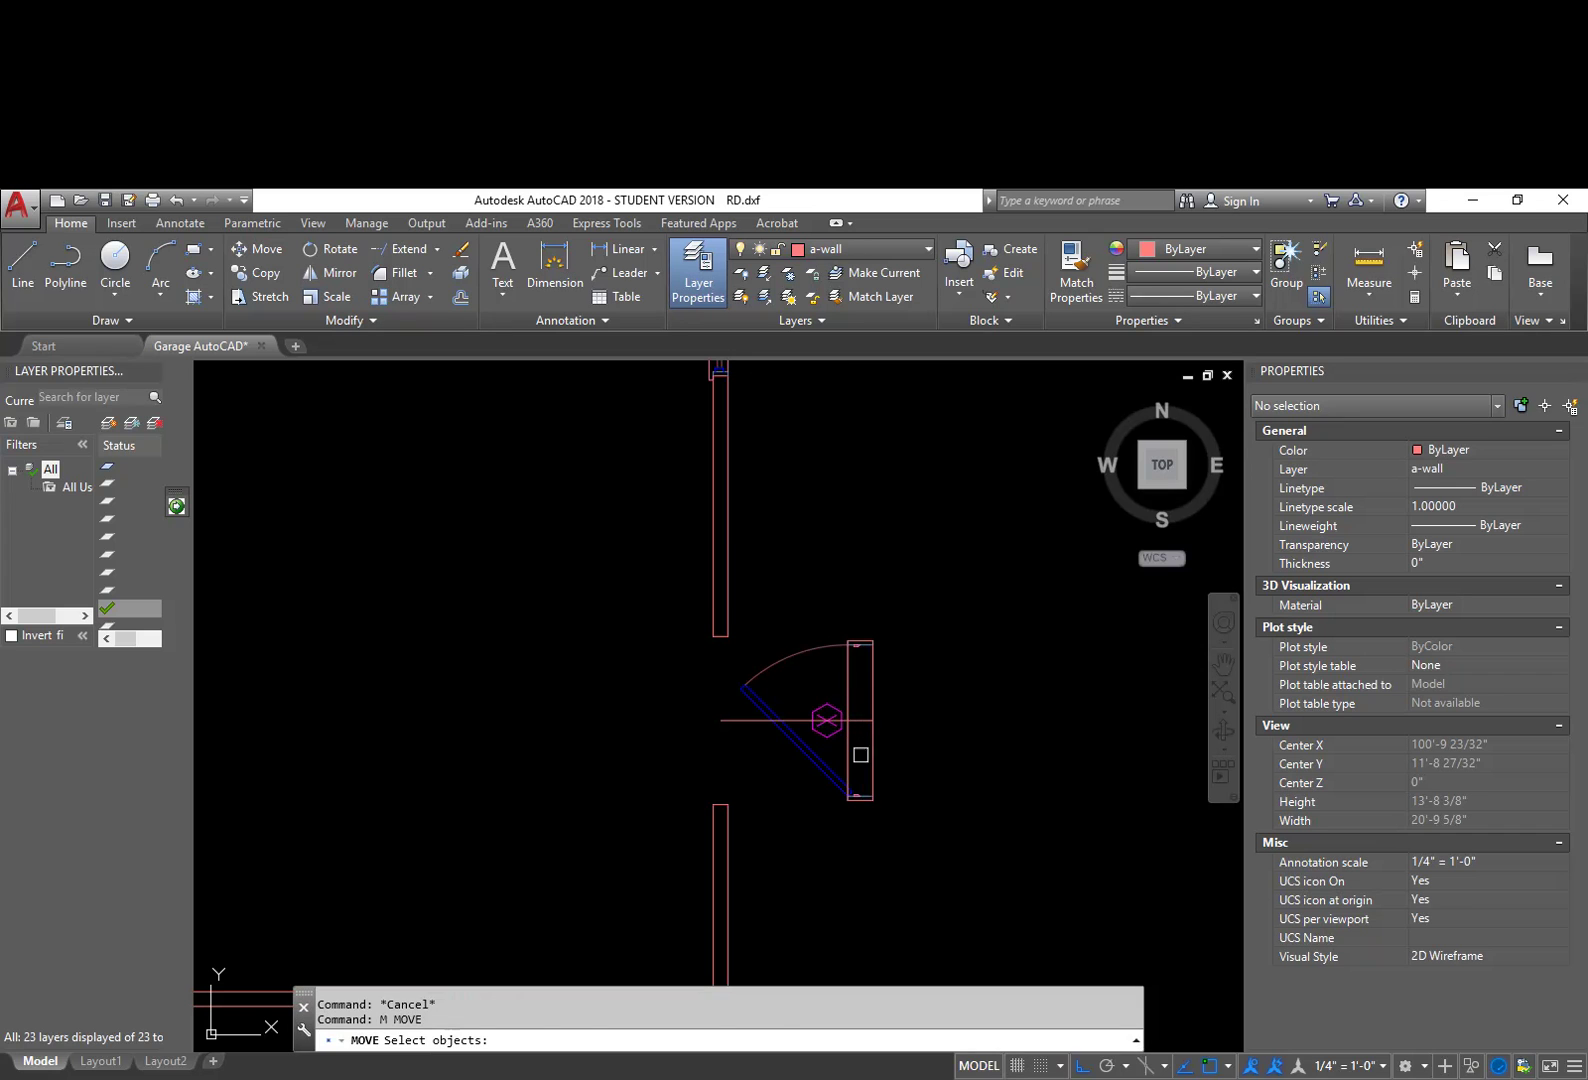
left_click(853, 758)
key("Return")
left_click(853, 760)
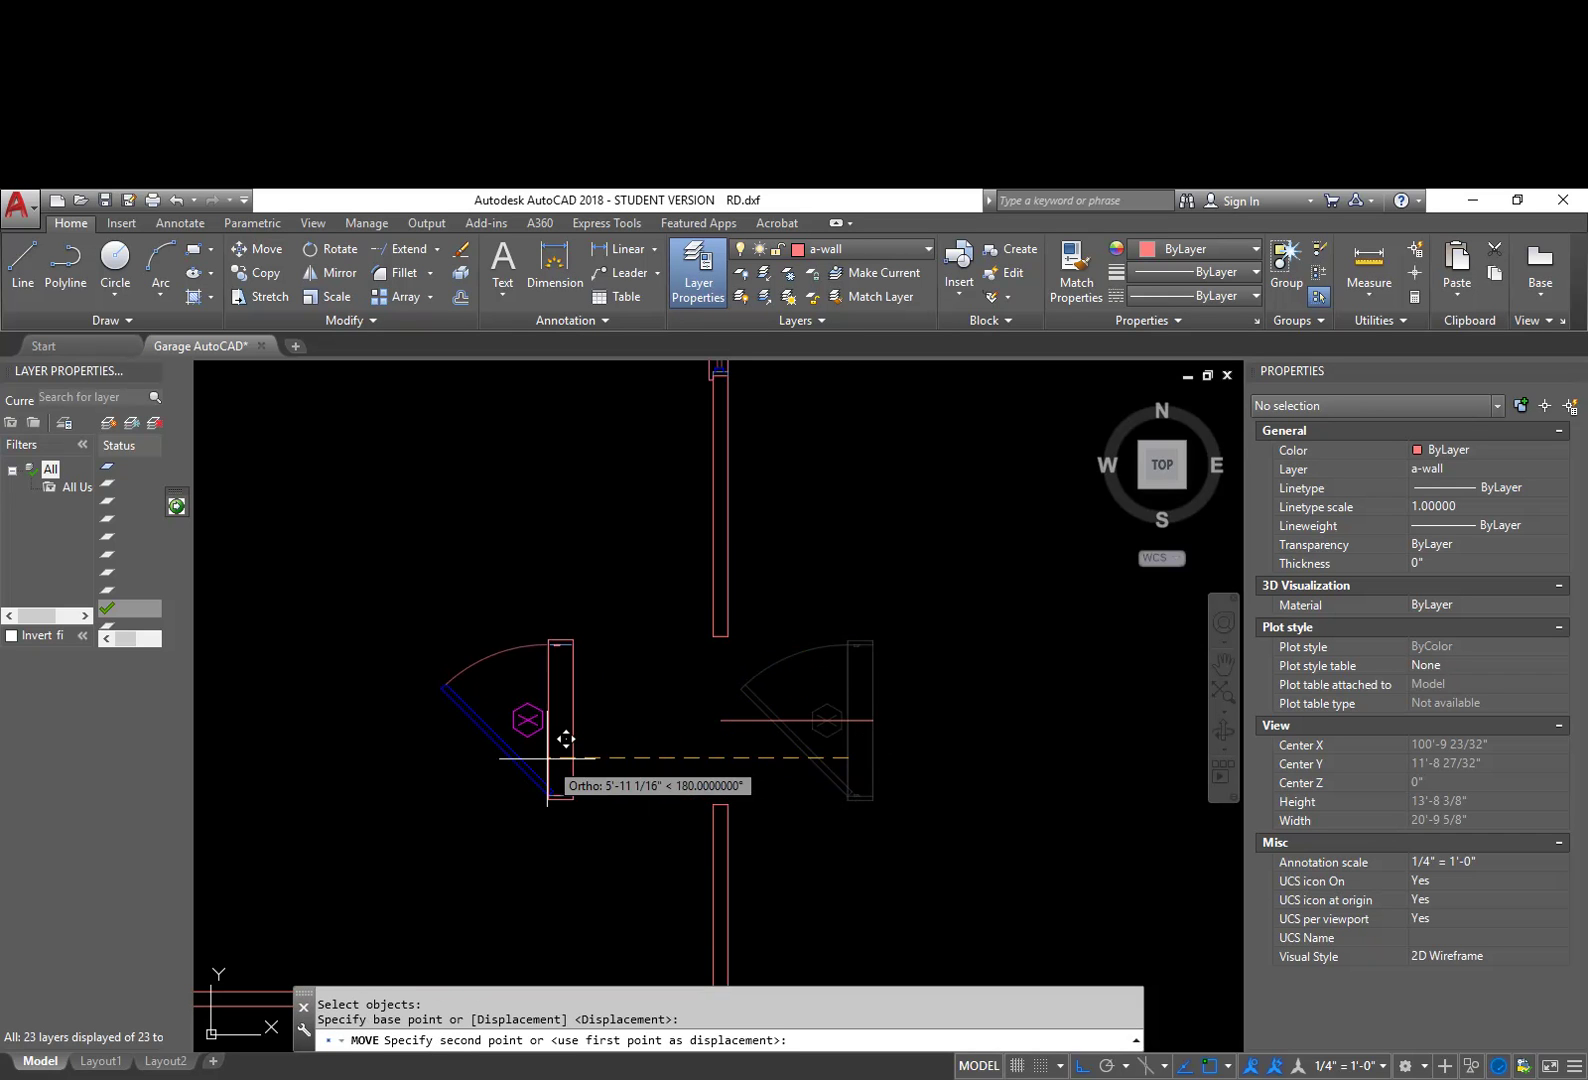
left_click(553, 762)
key("Escape")
Step: Erase the horizontal centerline of the east wall's door opening
scroll(808, 773, "up", 3)
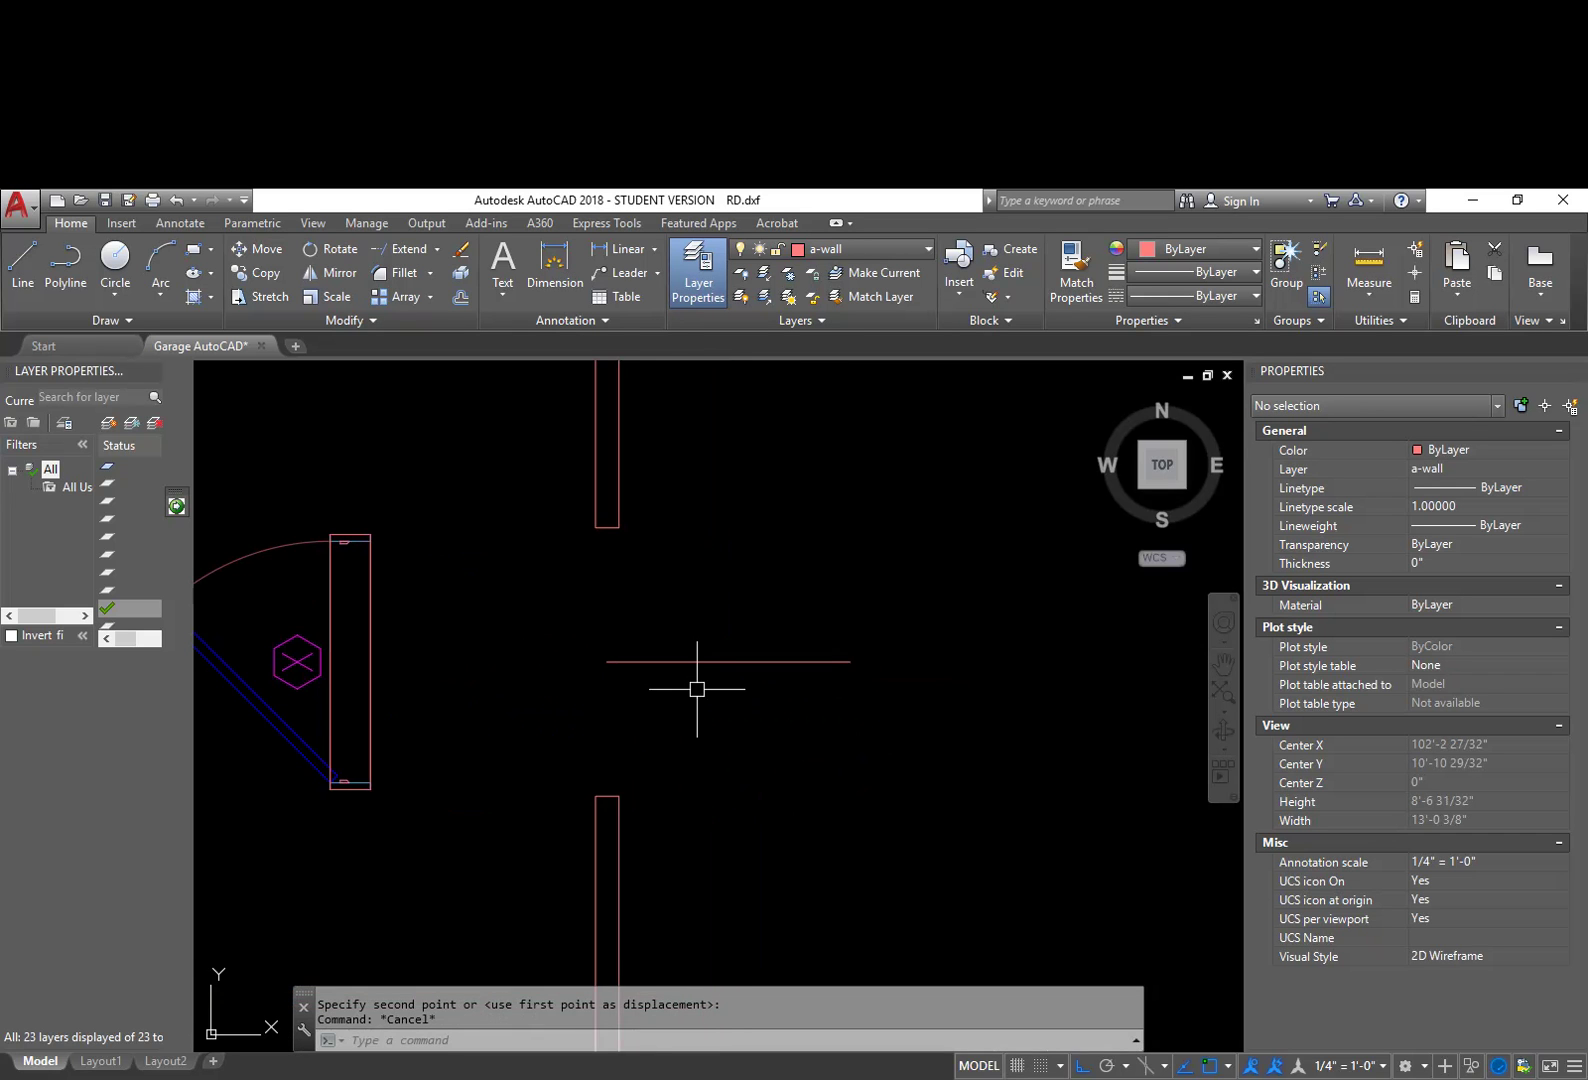
type("e")
key("Return")
left_click(701, 659)
key("Return")
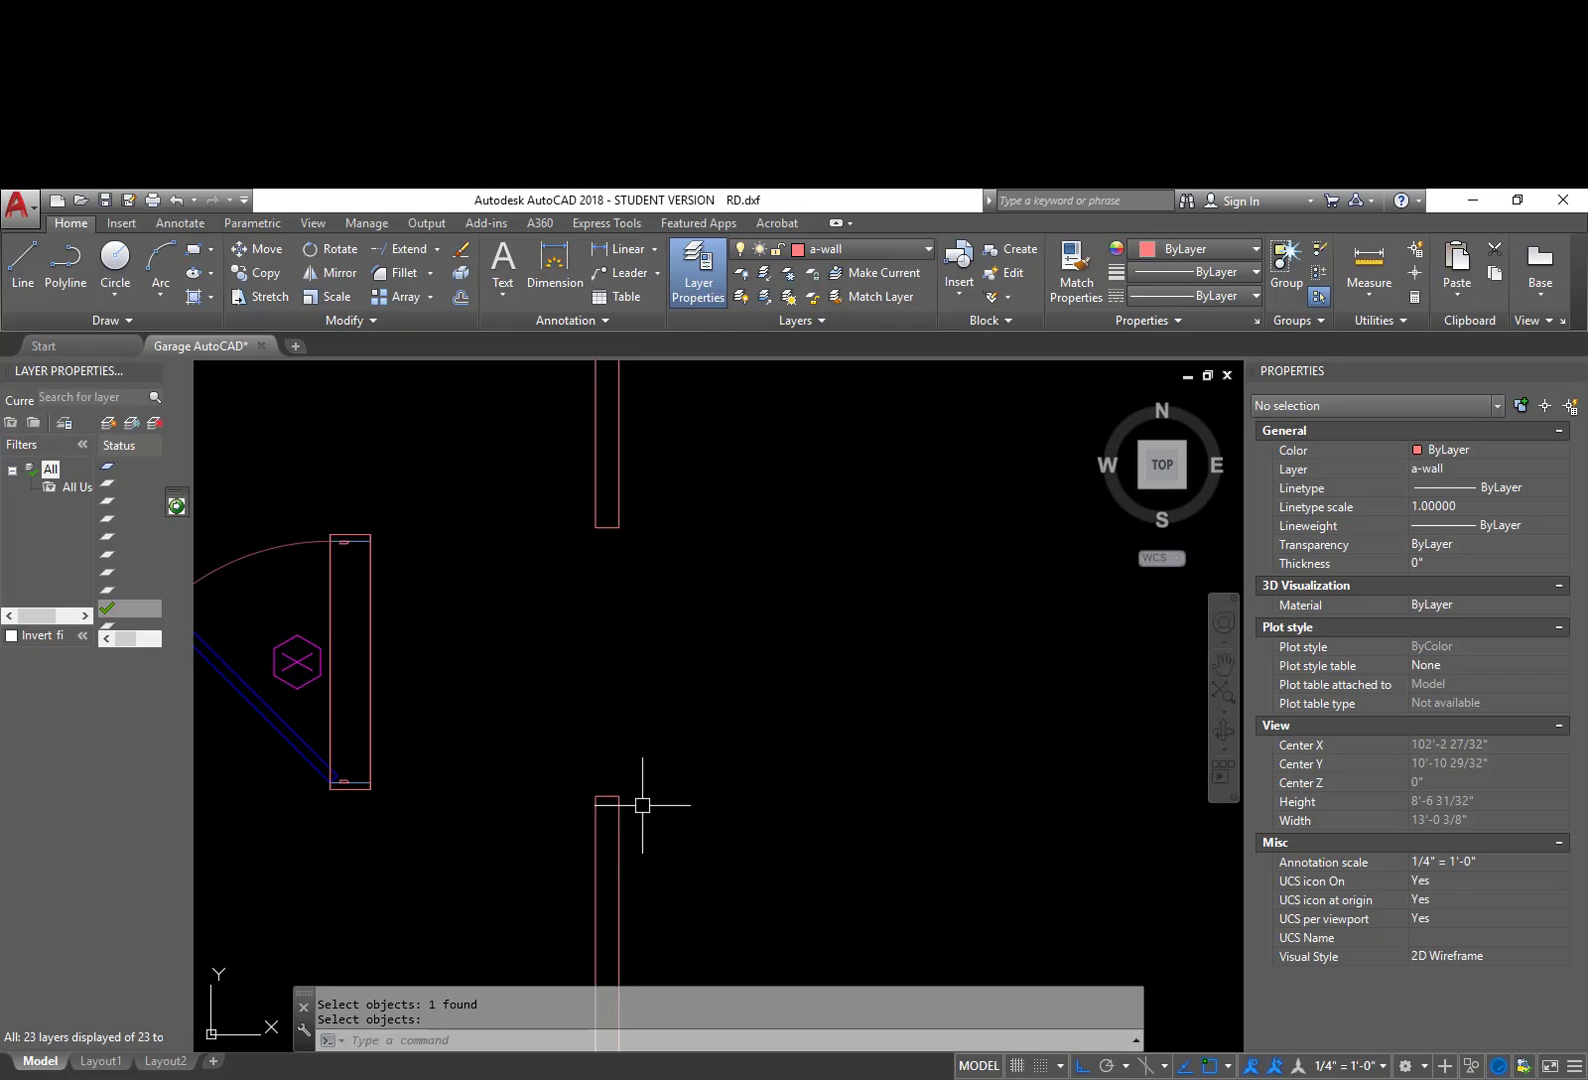
left_click(862, 249)
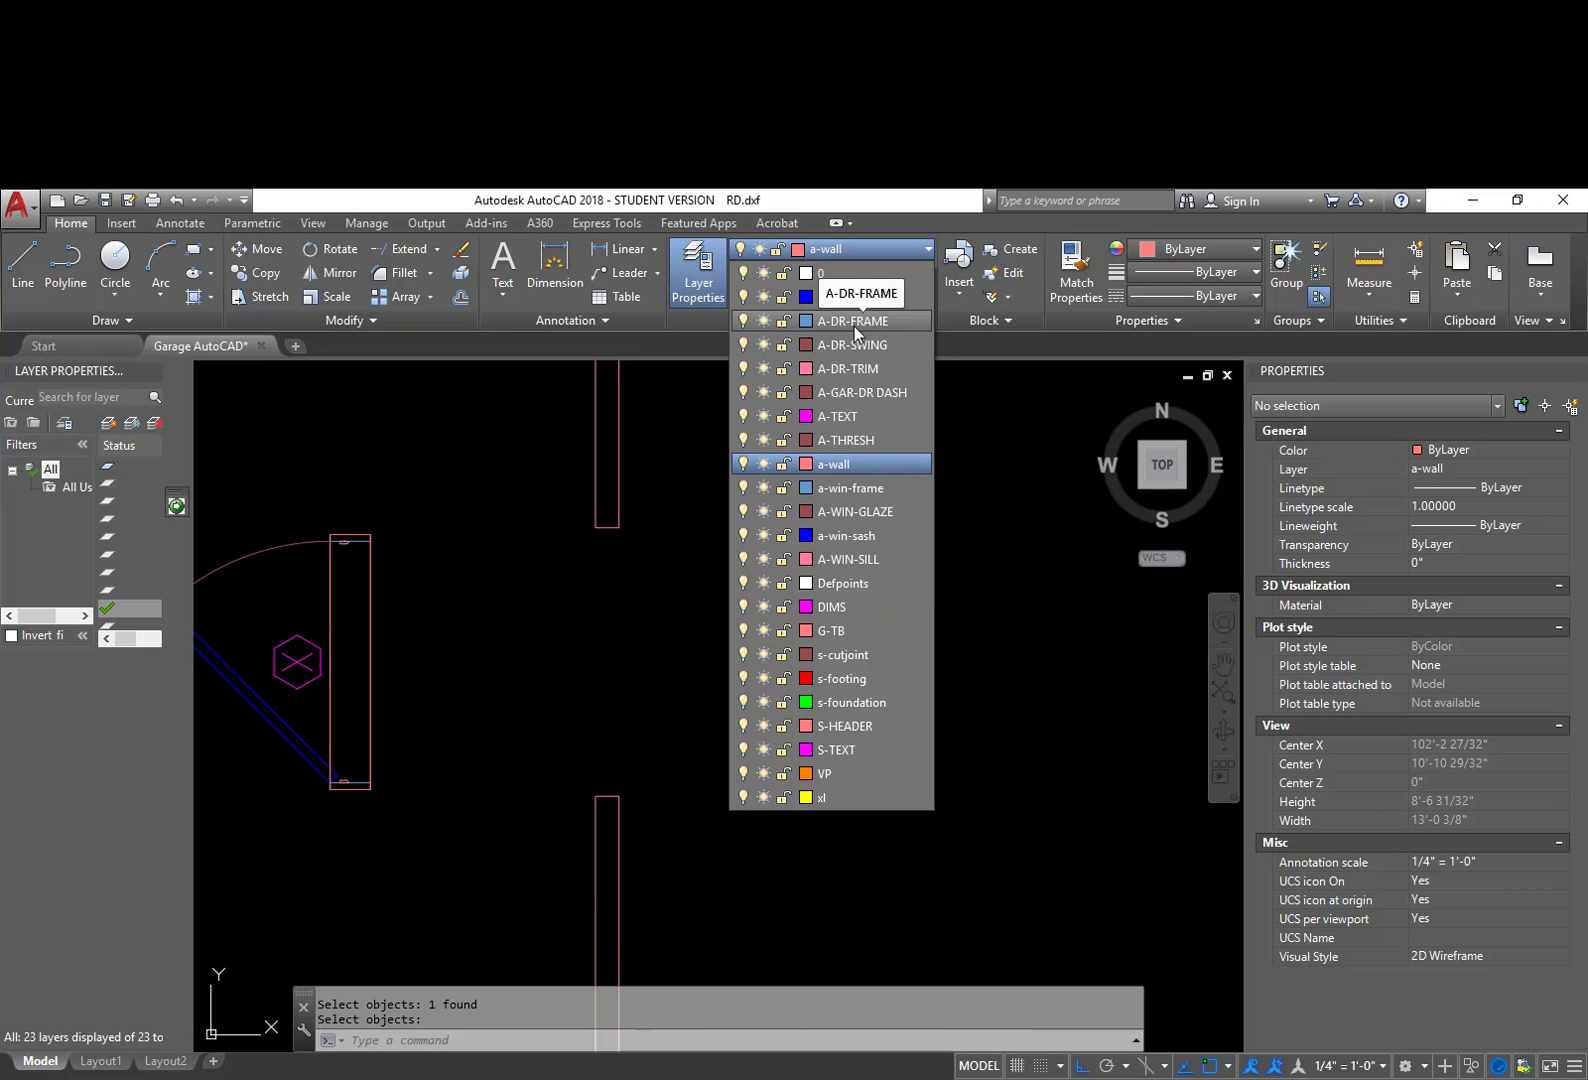
left_click(581, 578)
key("space")
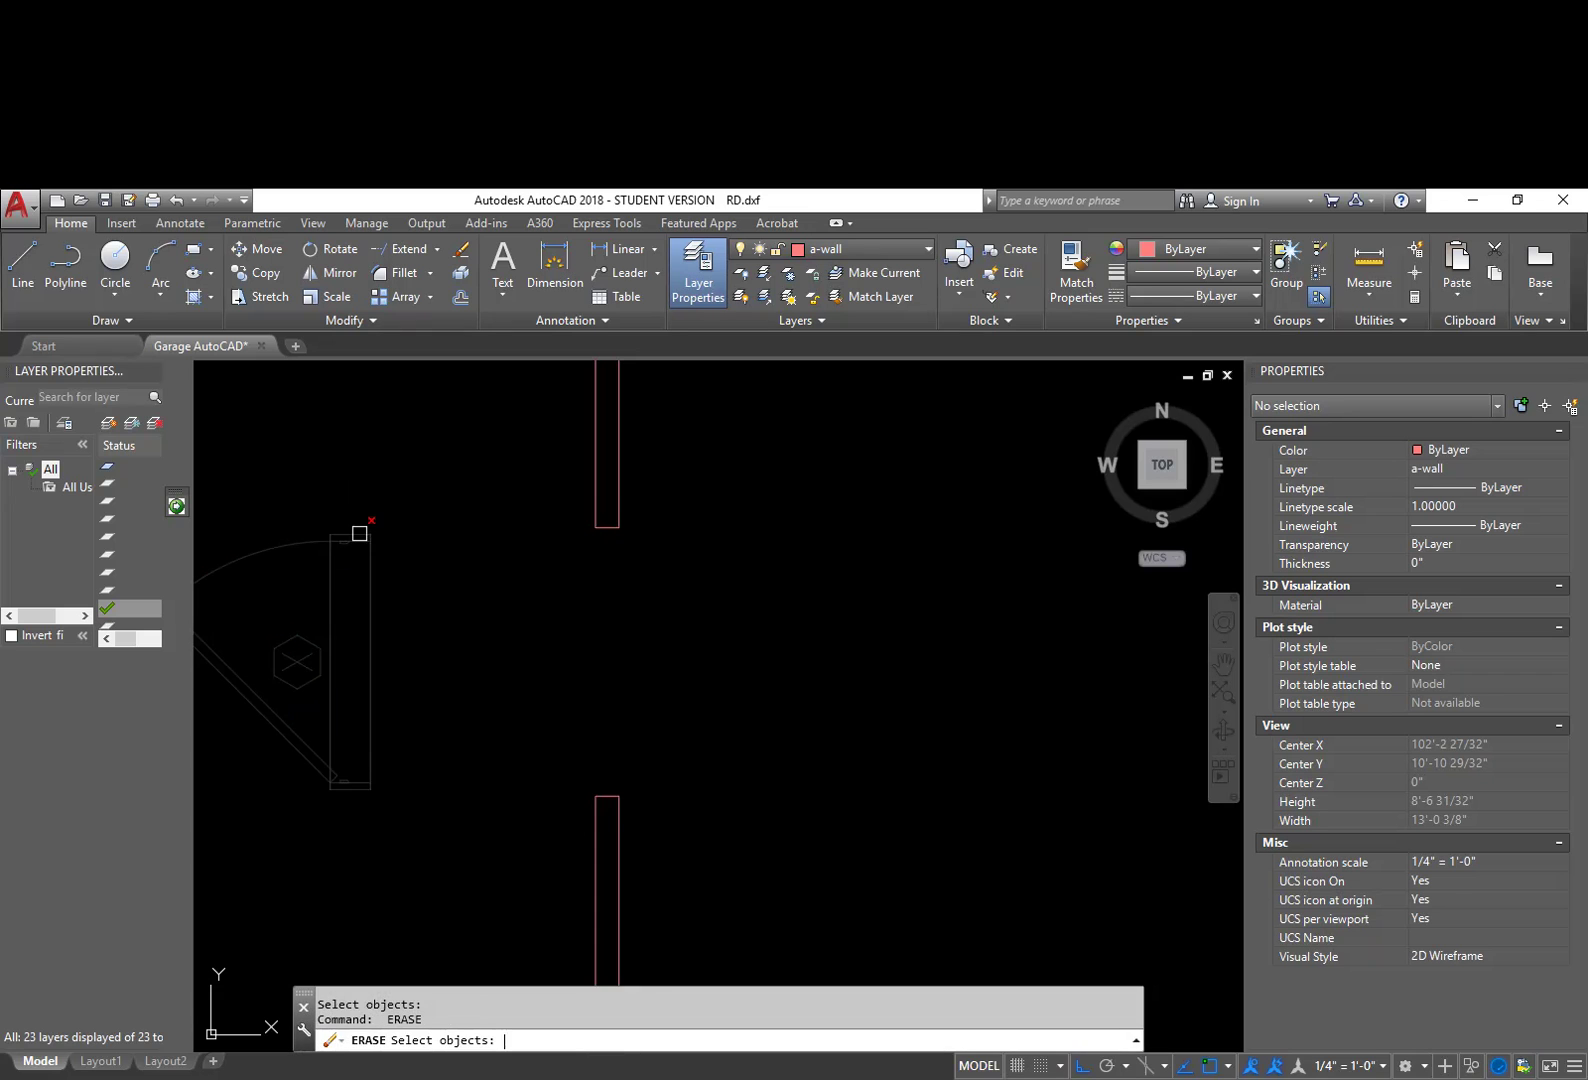
key("Escape")
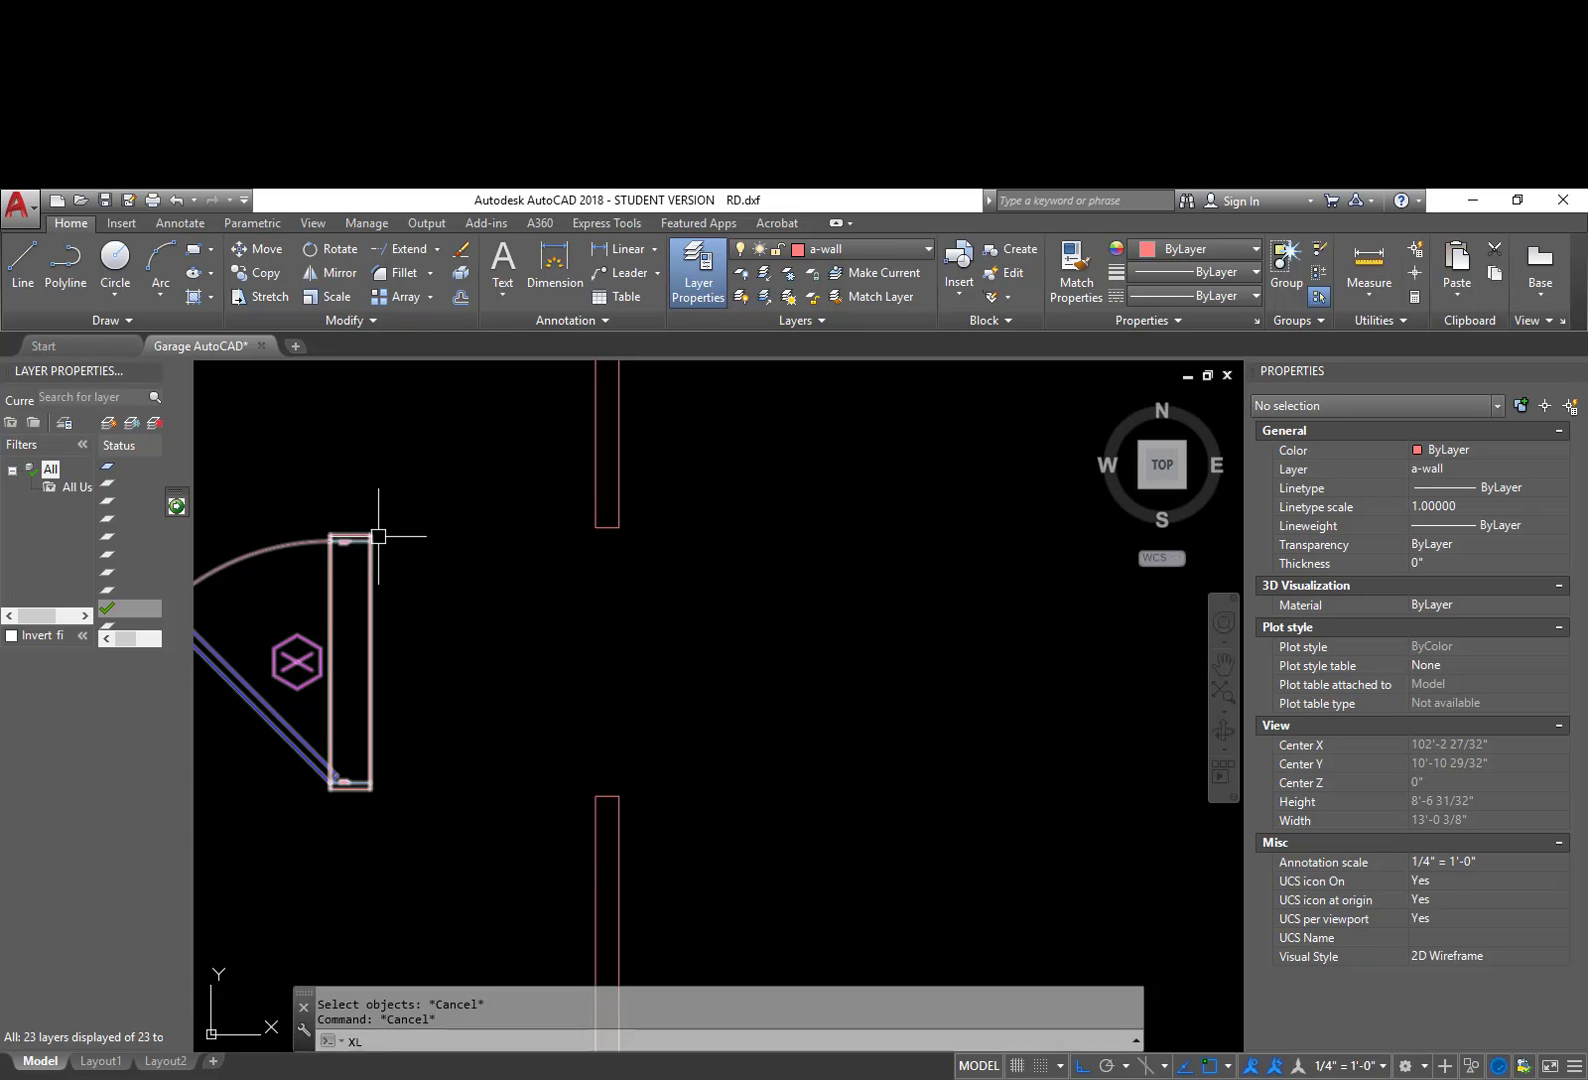
Step: Use XLIST to check the layer of the door block's outermost upper end line
key("Return")
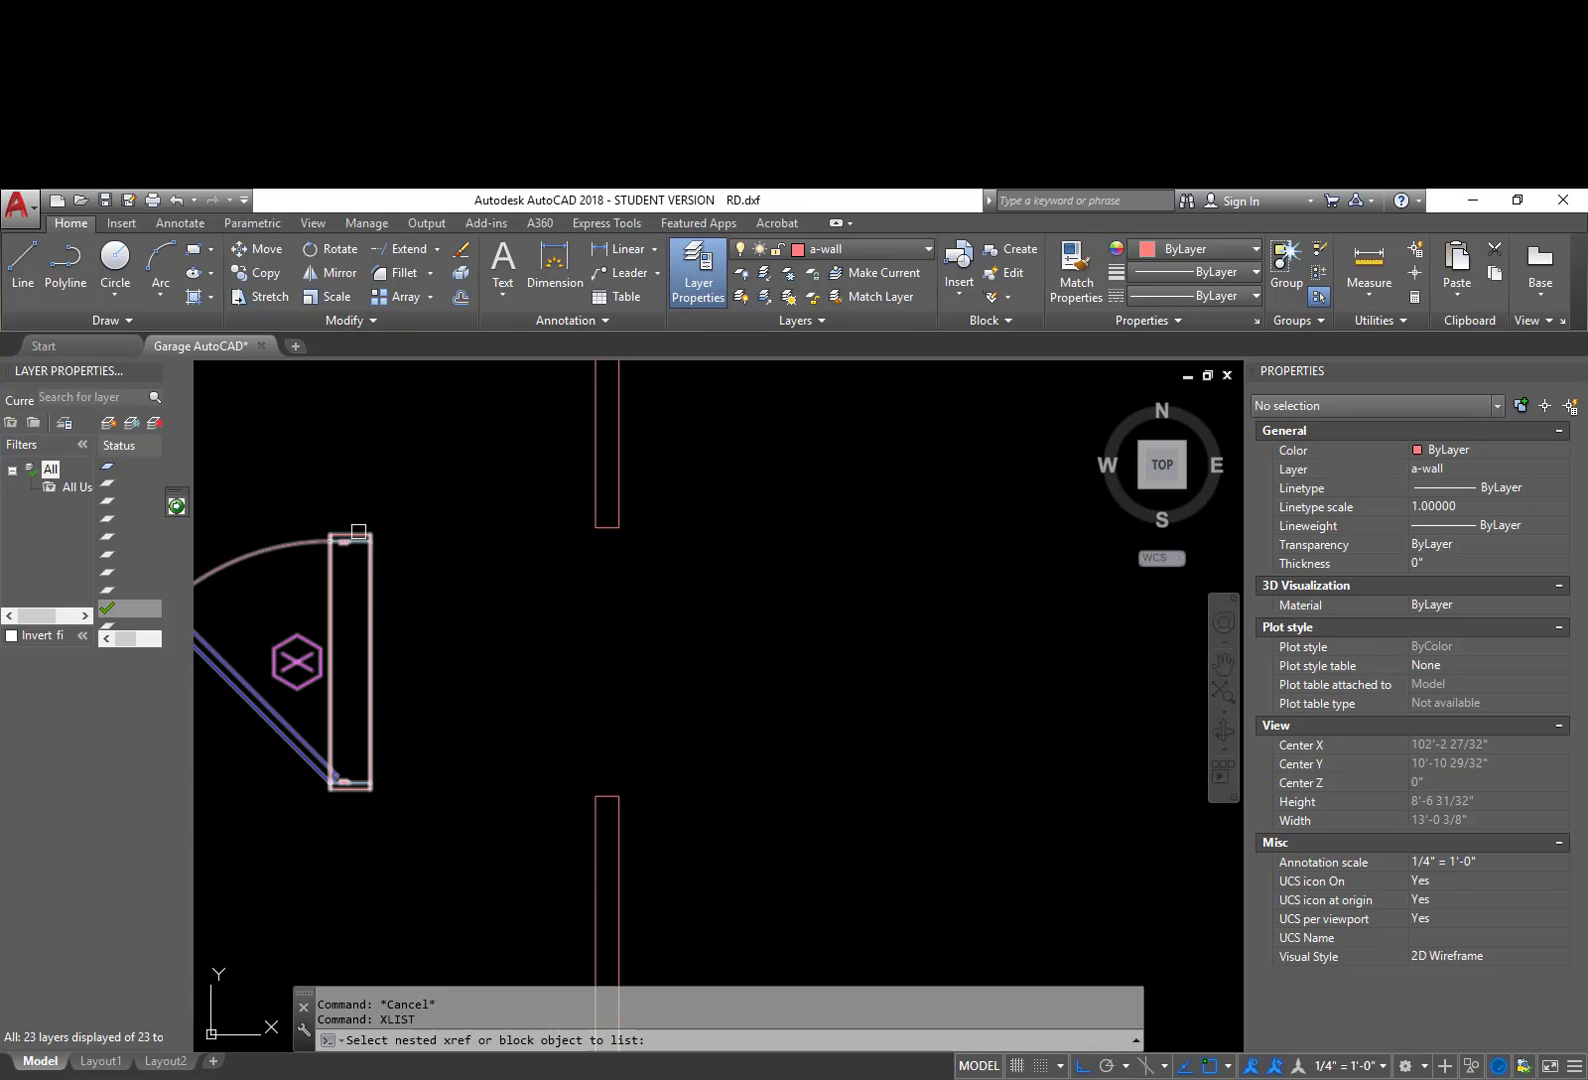
left_click(358, 530)
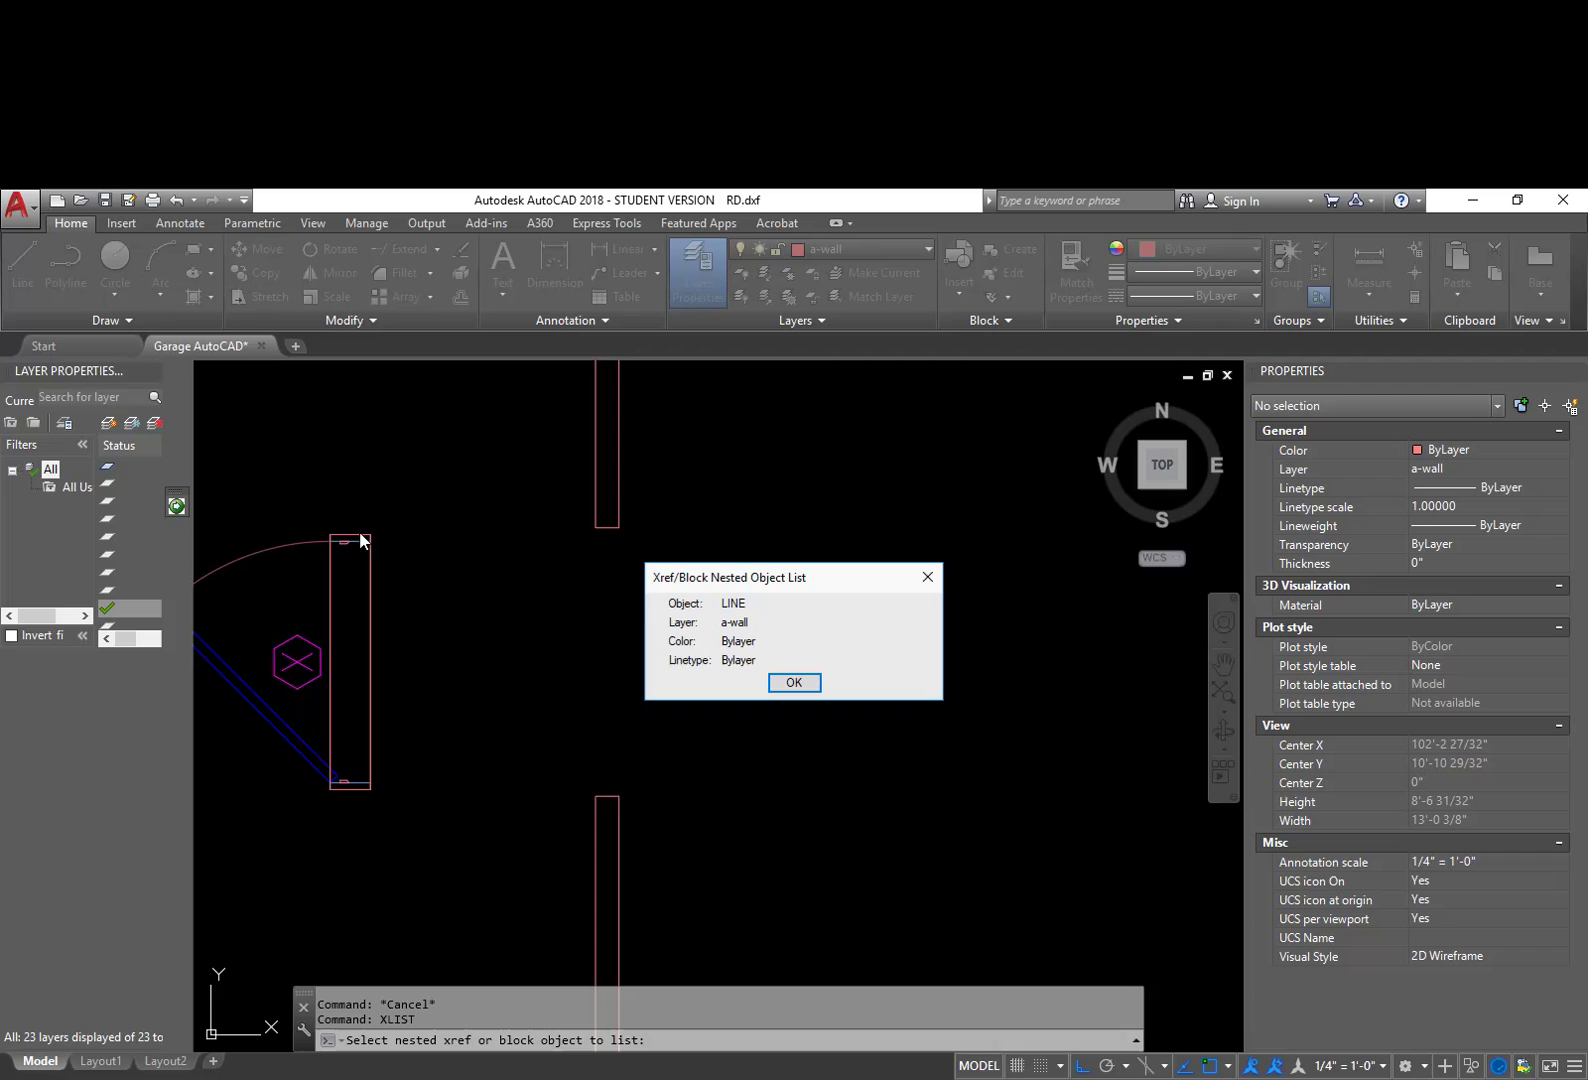
left_click(810, 683)
key("Escape")
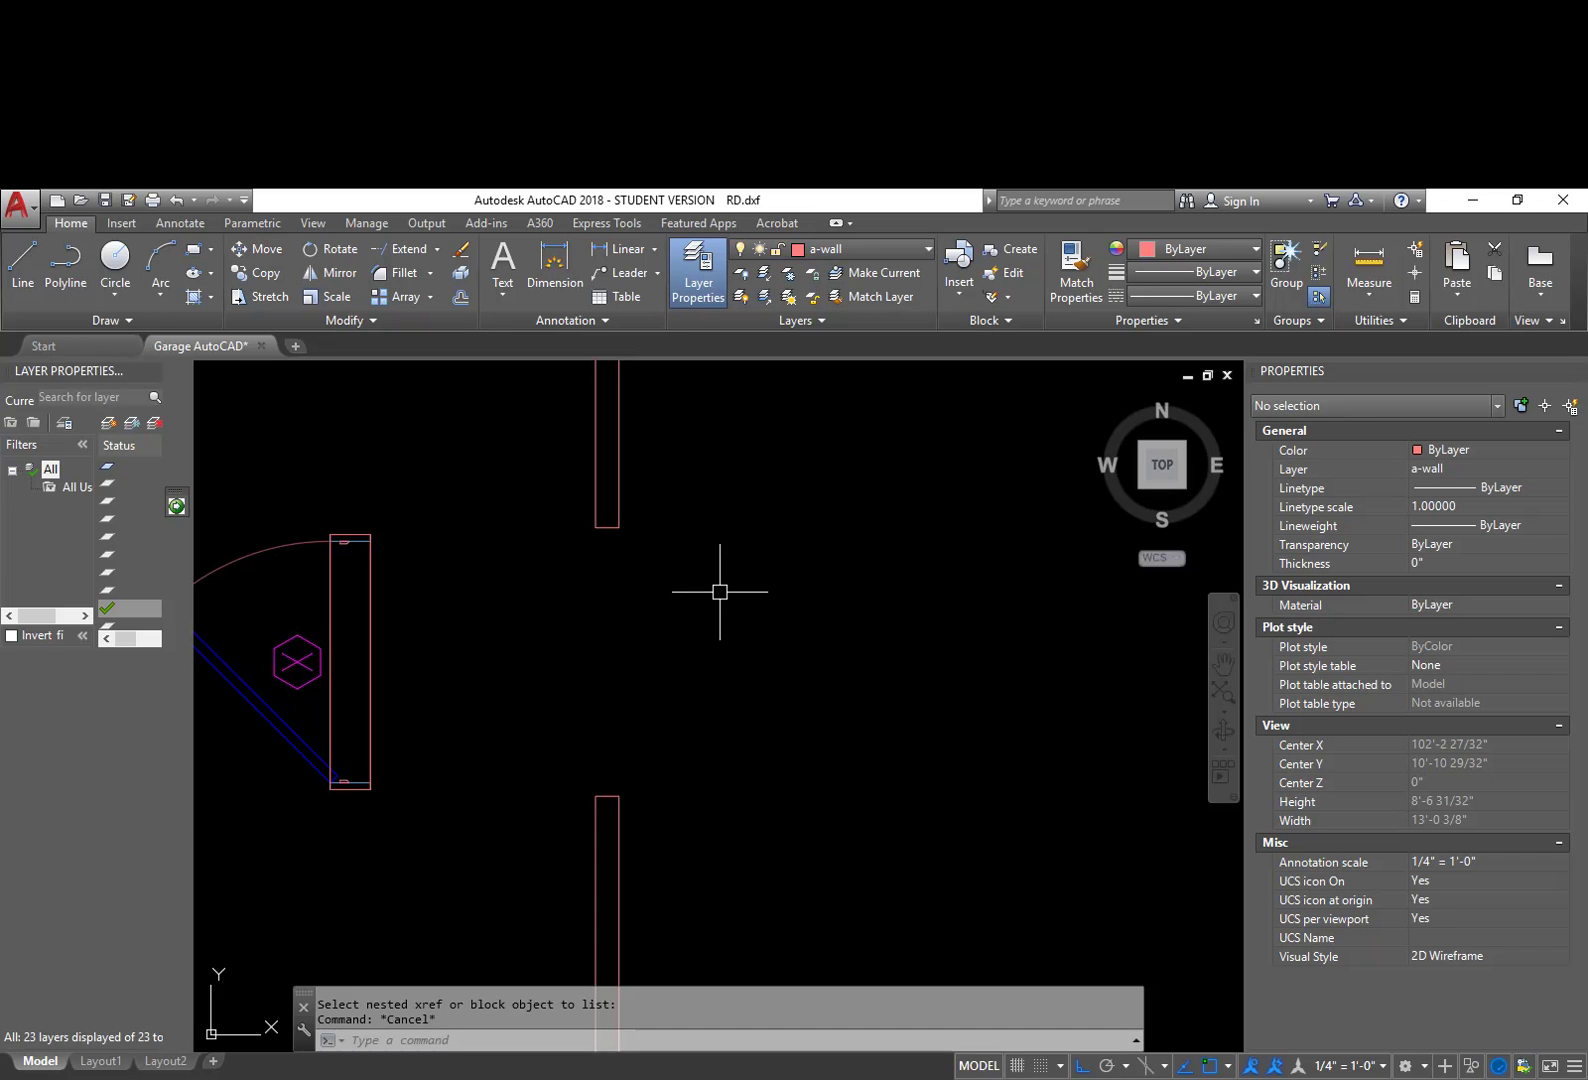
Step: Offset both jamb lines of the east wall's door opening 2 inches into the opening
type("o")
key("Return")
type("2")
key("Return")
left_click(602, 525)
left_click(617, 580)
left_click(604, 794)
left_click(620, 715)
key("Return")
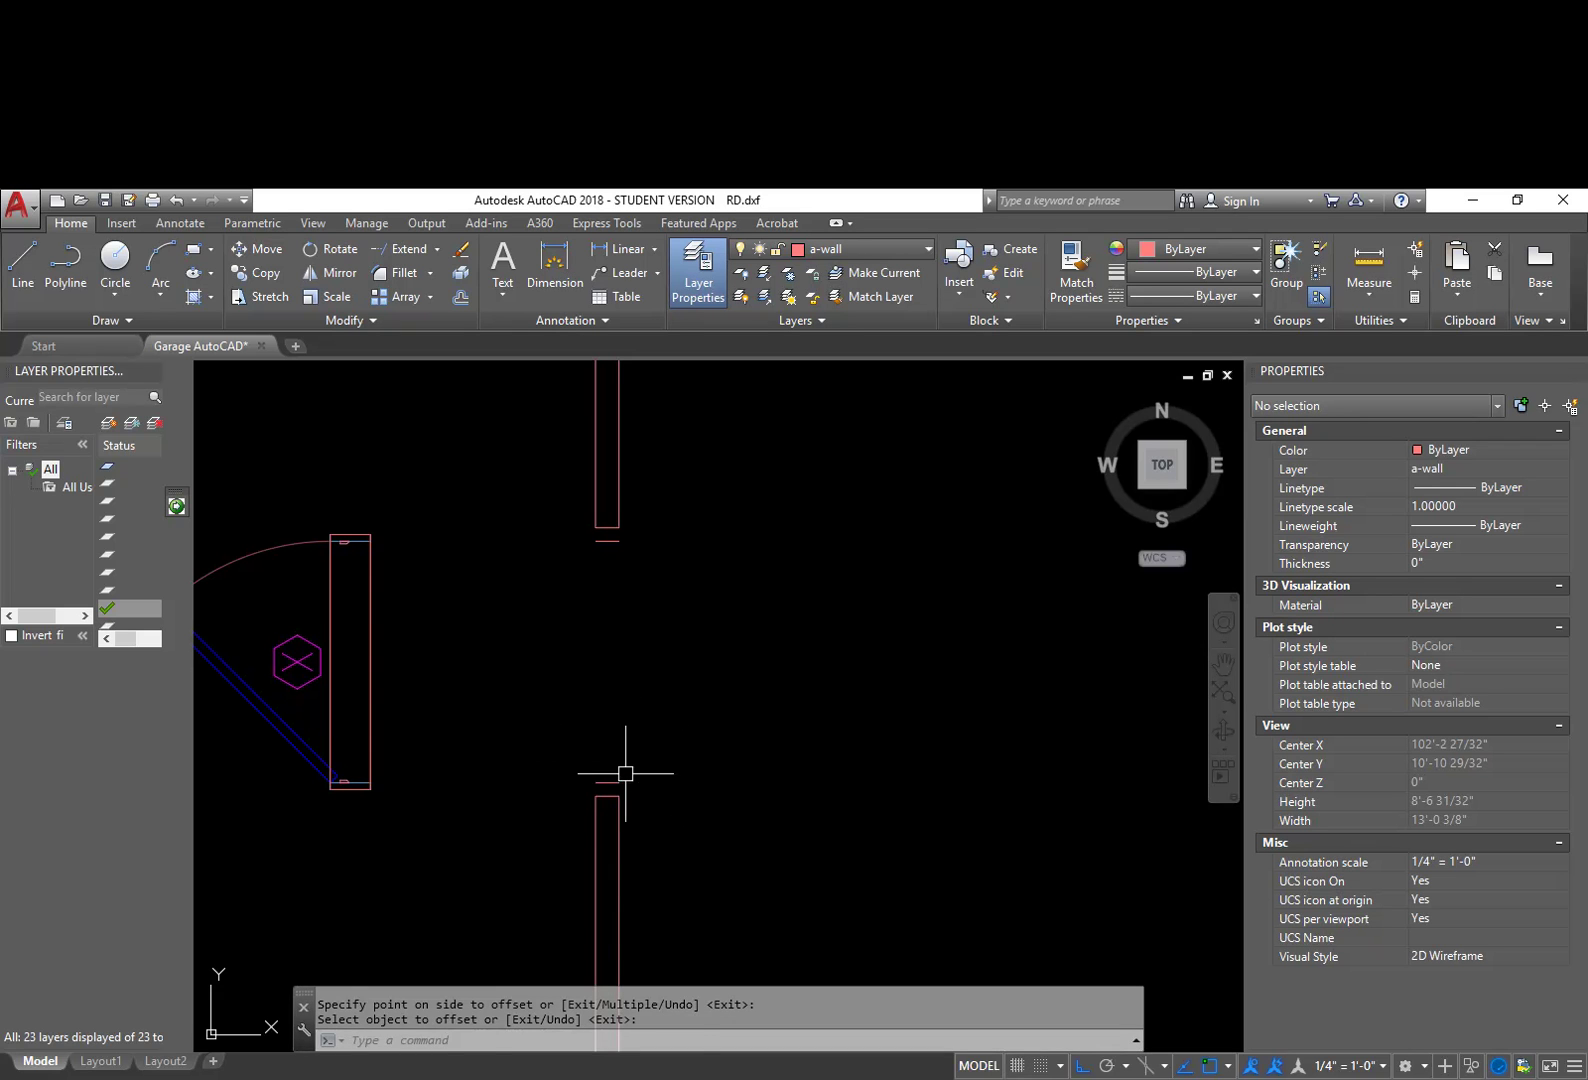
Step: Assign the two offset jamb lines to the A-DR-FRAME layer
left_click(646, 785)
left_click(524, 533)
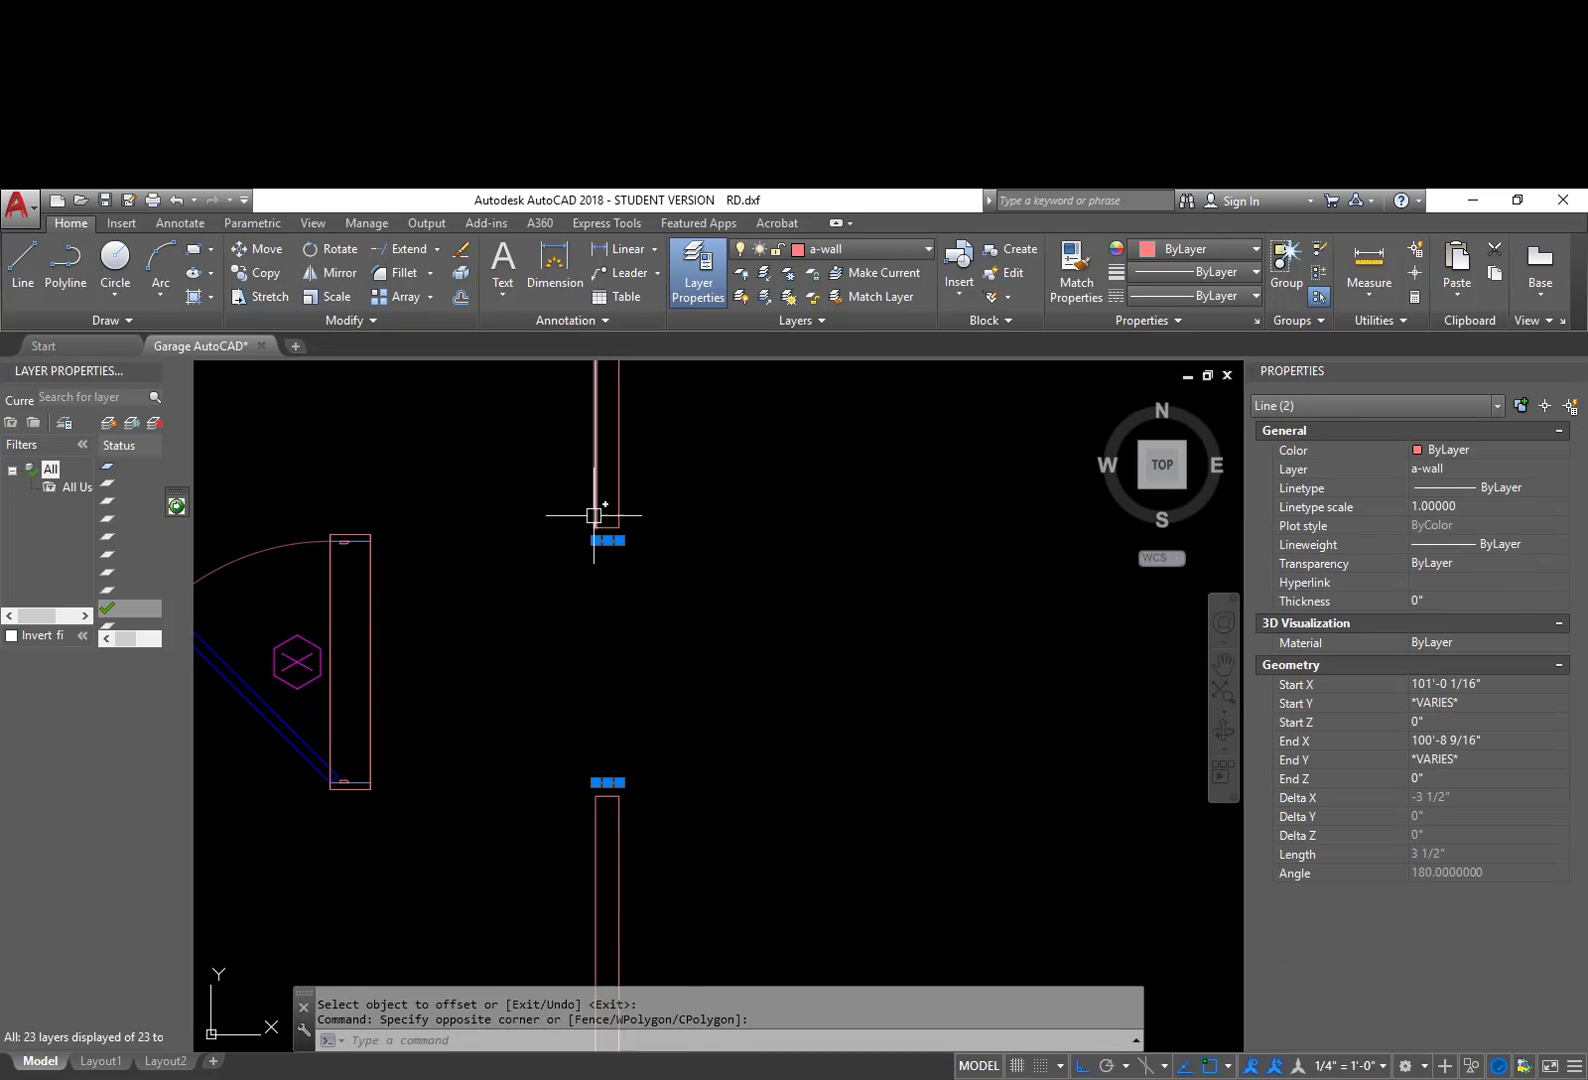
left_click(855, 249)
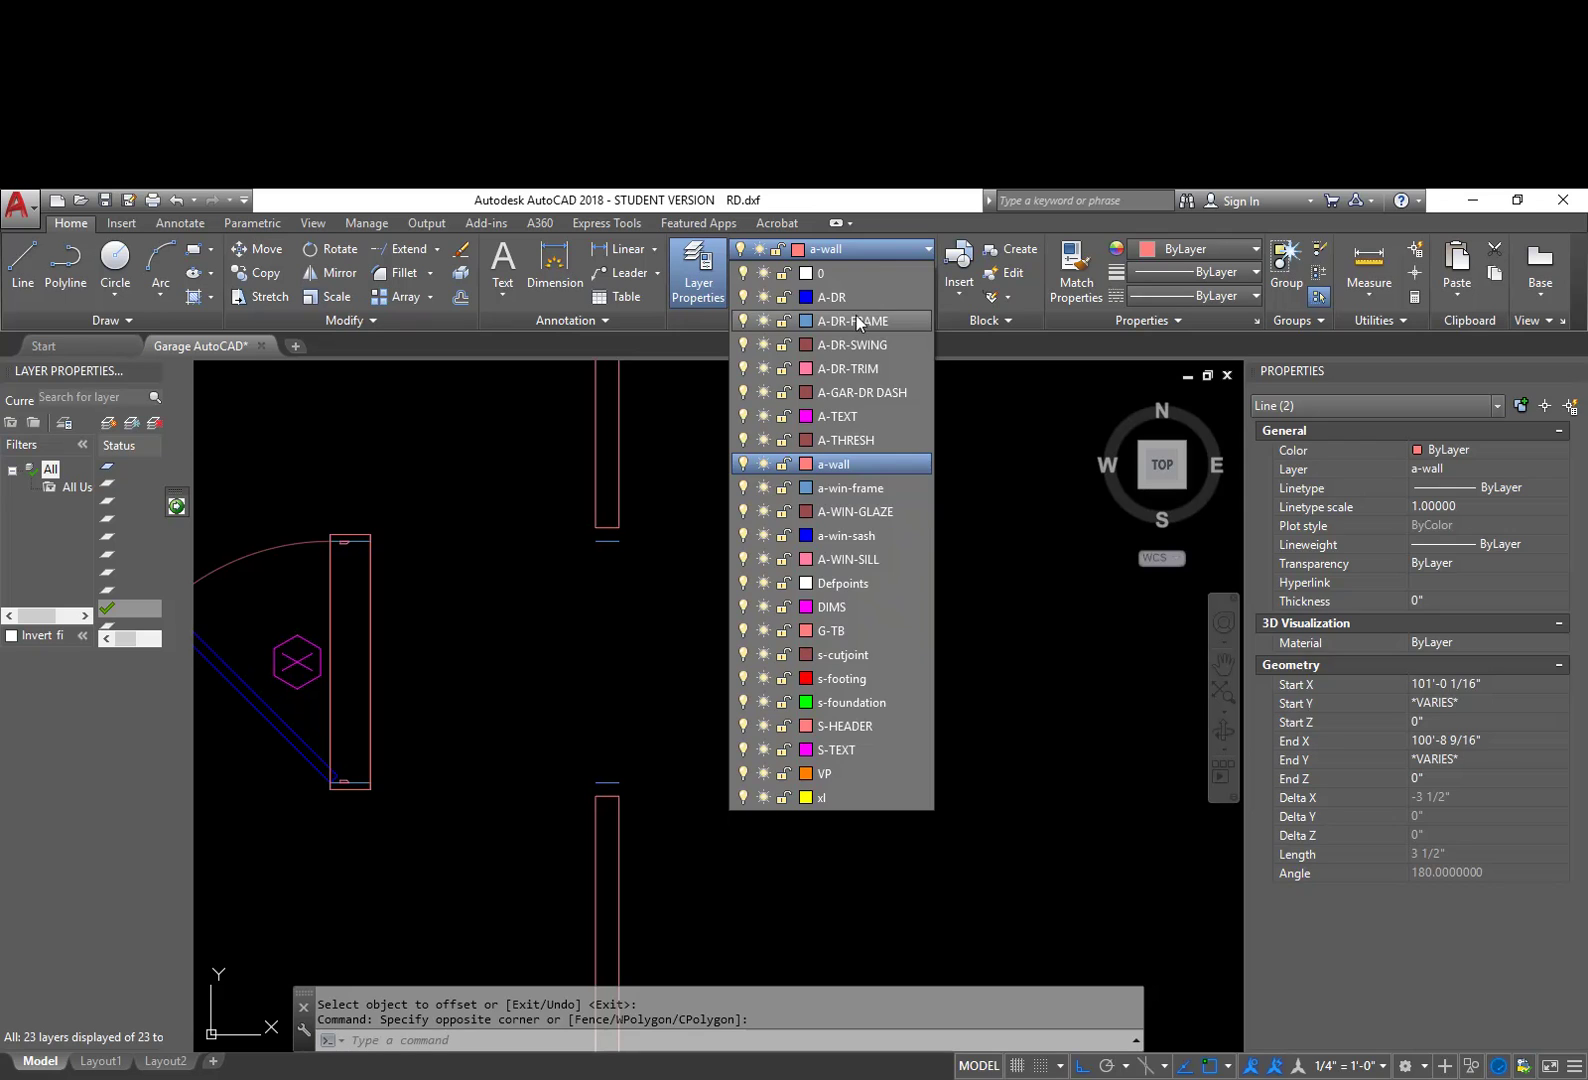
left_click(856, 320)
key("Escape")
key("Escape")
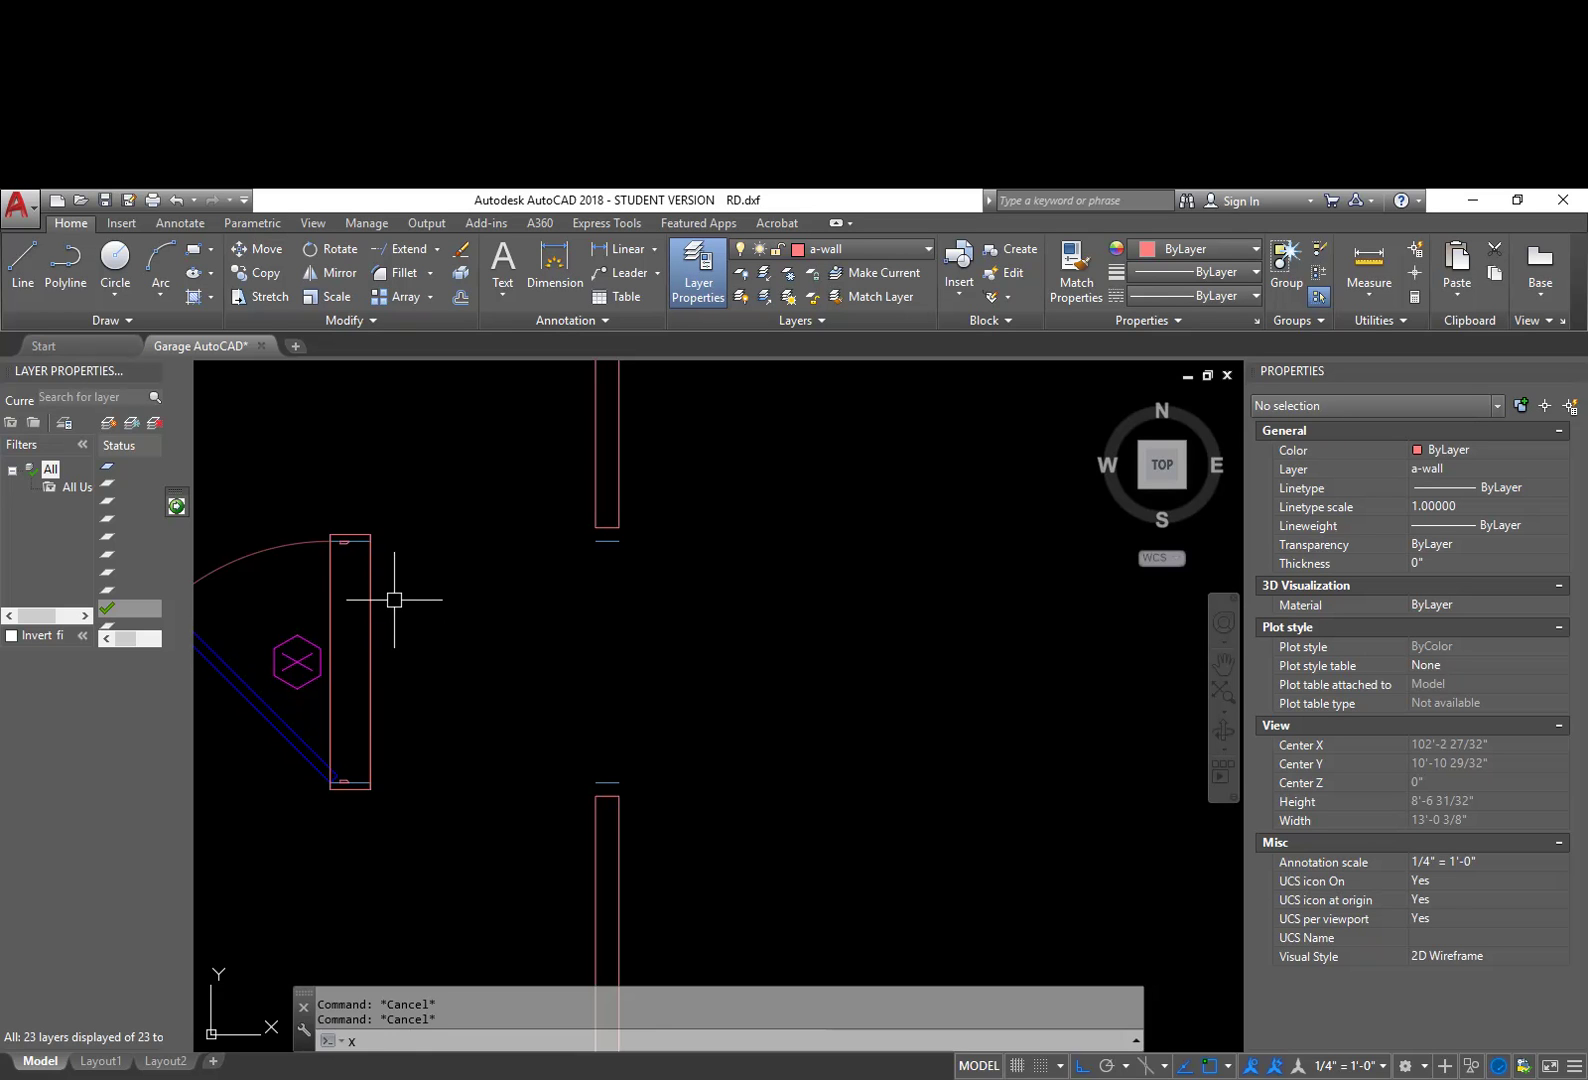
Step: Check the layers of the door block's two long vertical edge lines with XLIST
type("XLIST")
key("Return")
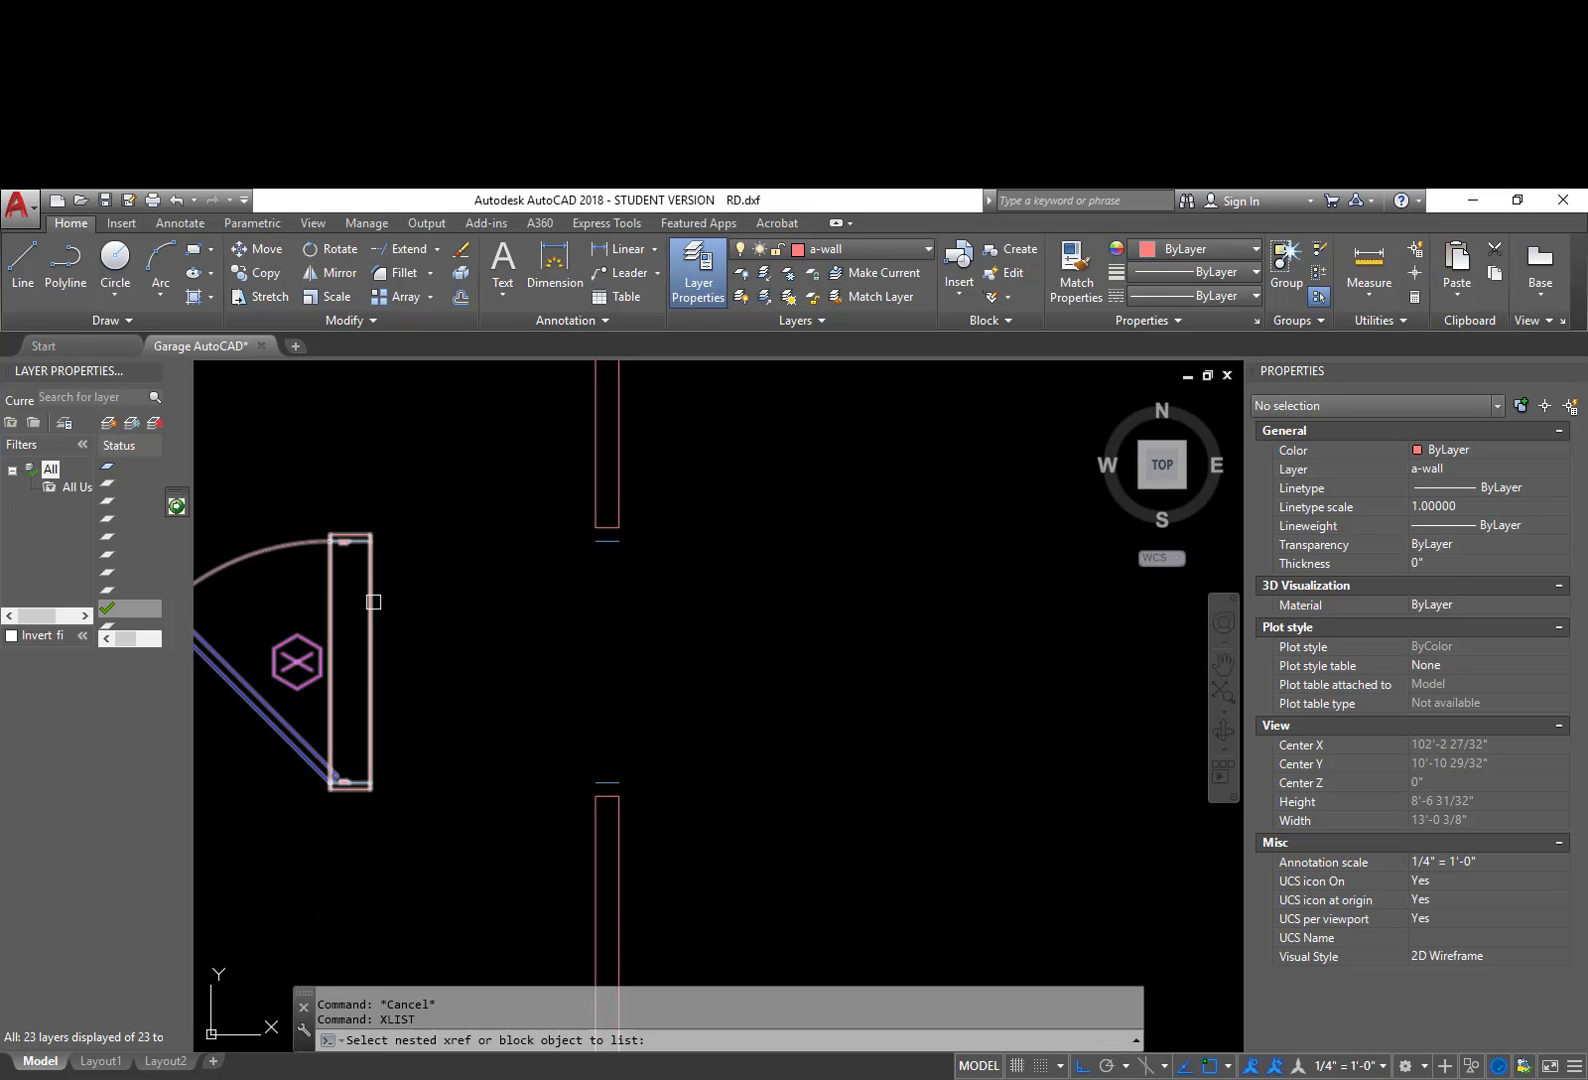
left_click(370, 600)
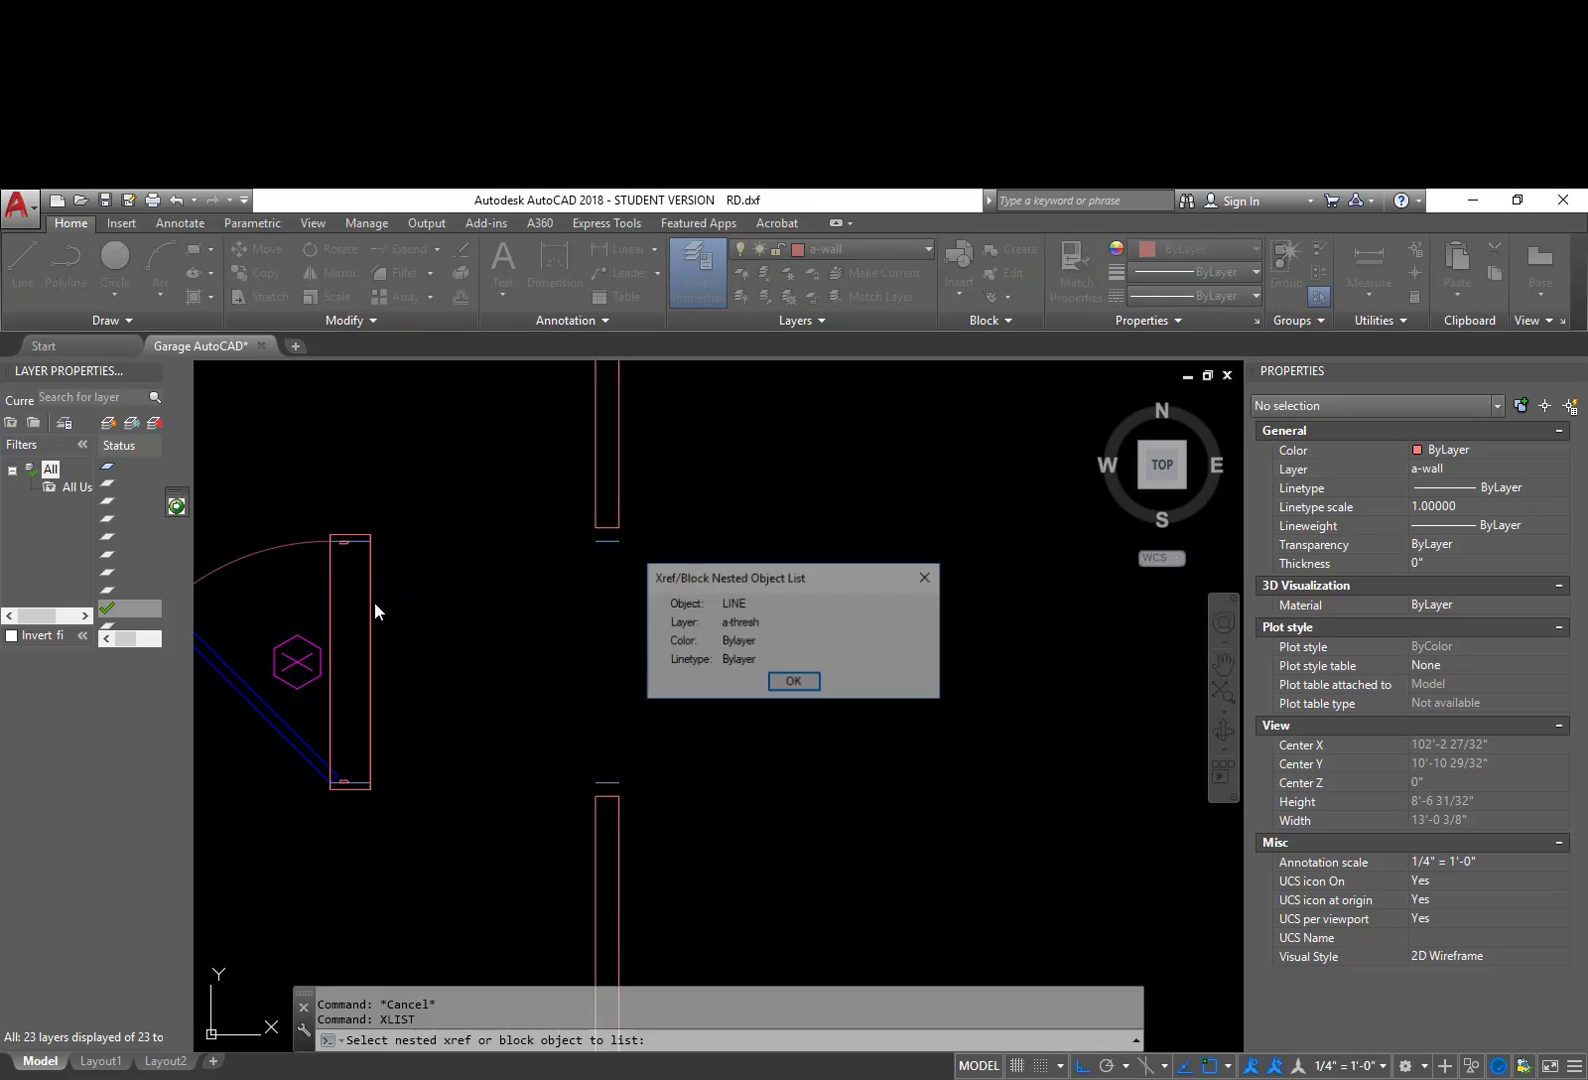
left_click(792, 682)
key("Return")
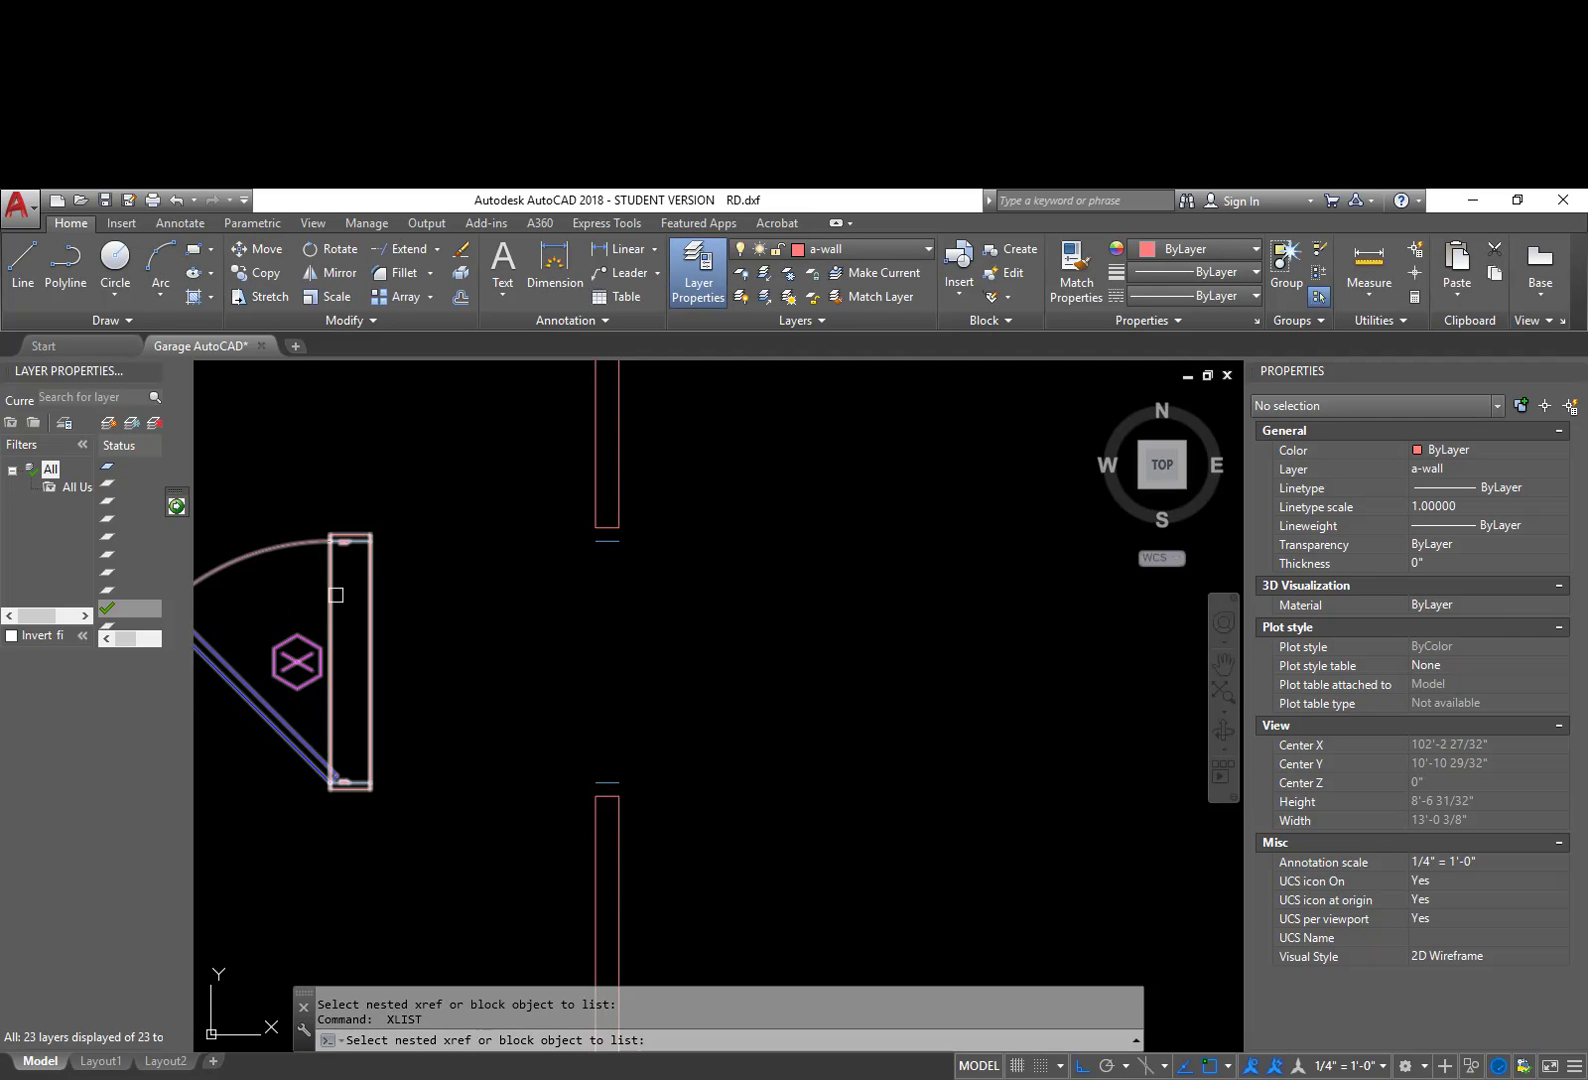
left_click(336, 594)
left_click(794, 682)
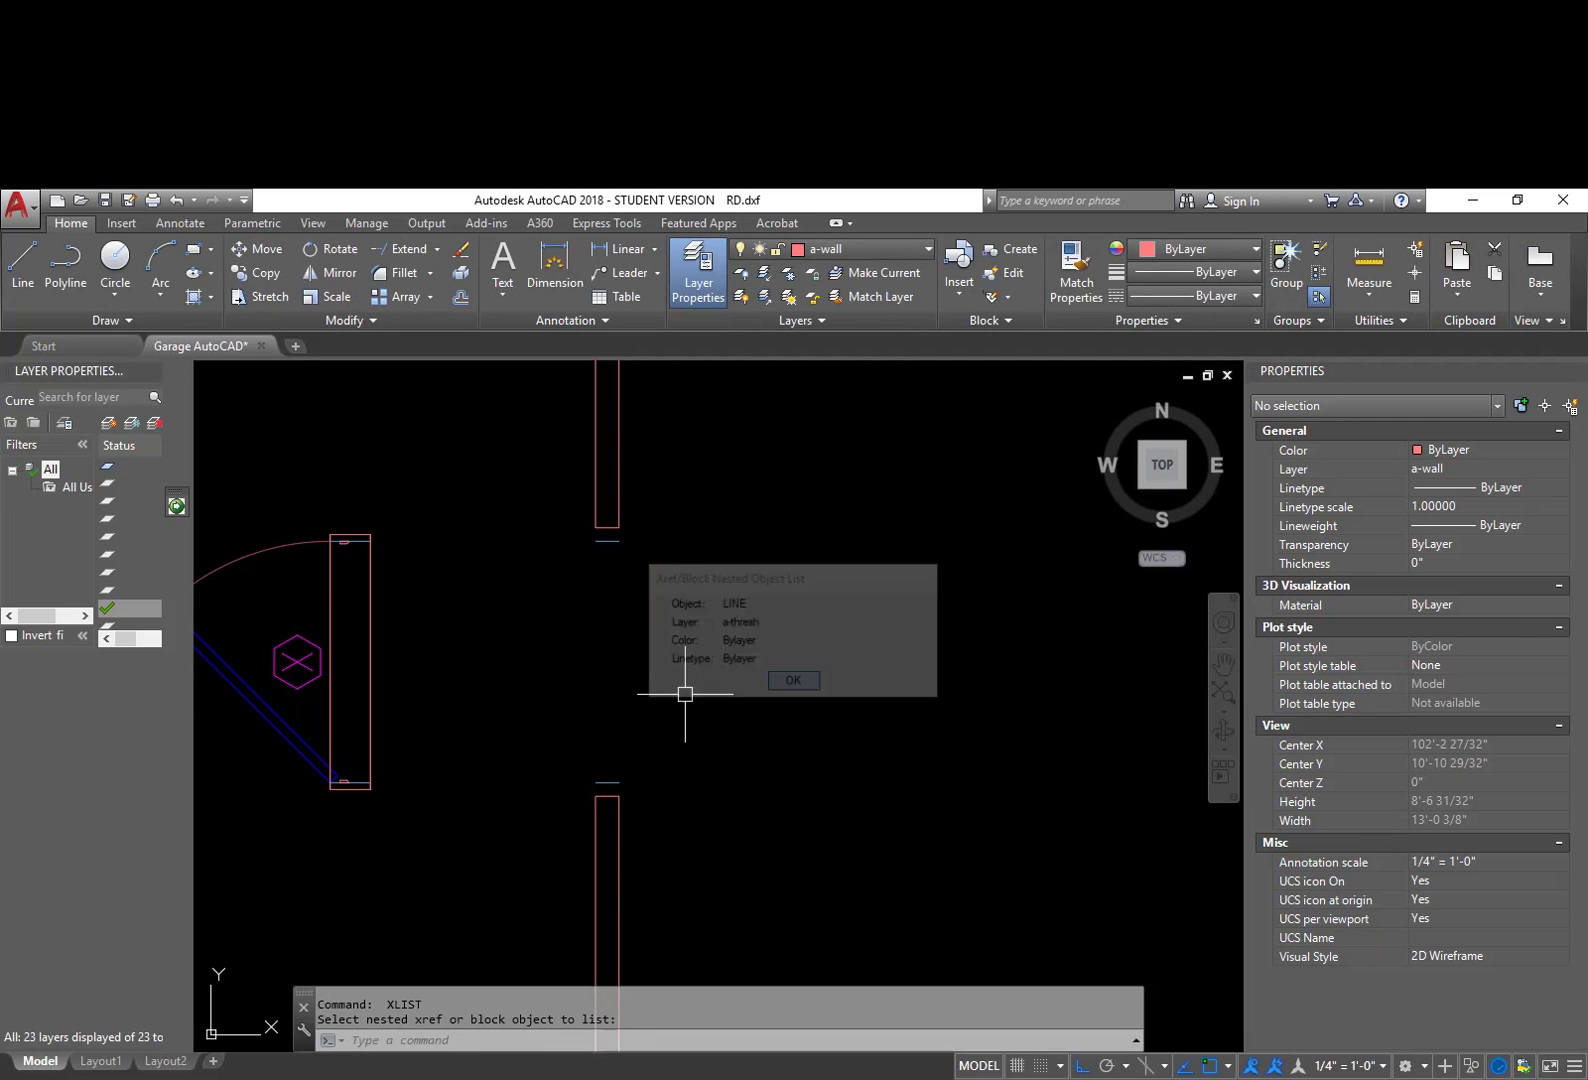
key("Escape")
key("Escape")
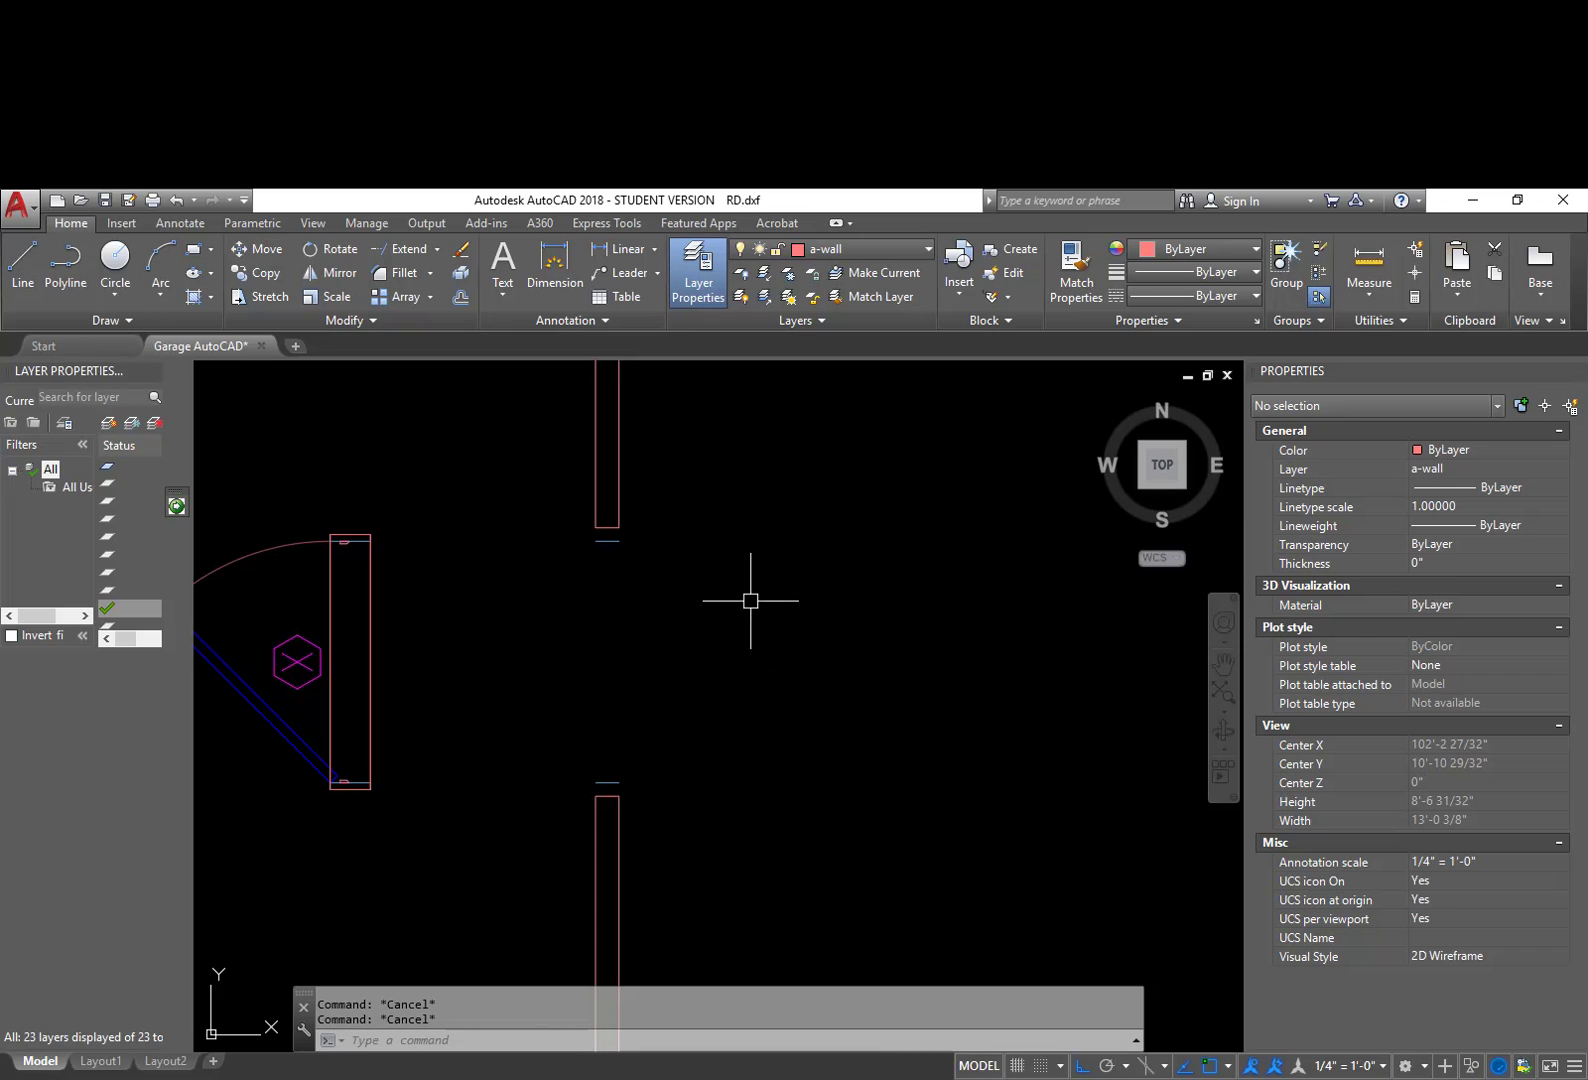
Step: Draw threshold lines on layer A-THRESH across the door opening along both the inner and outer wall faces
left_click(865, 249)
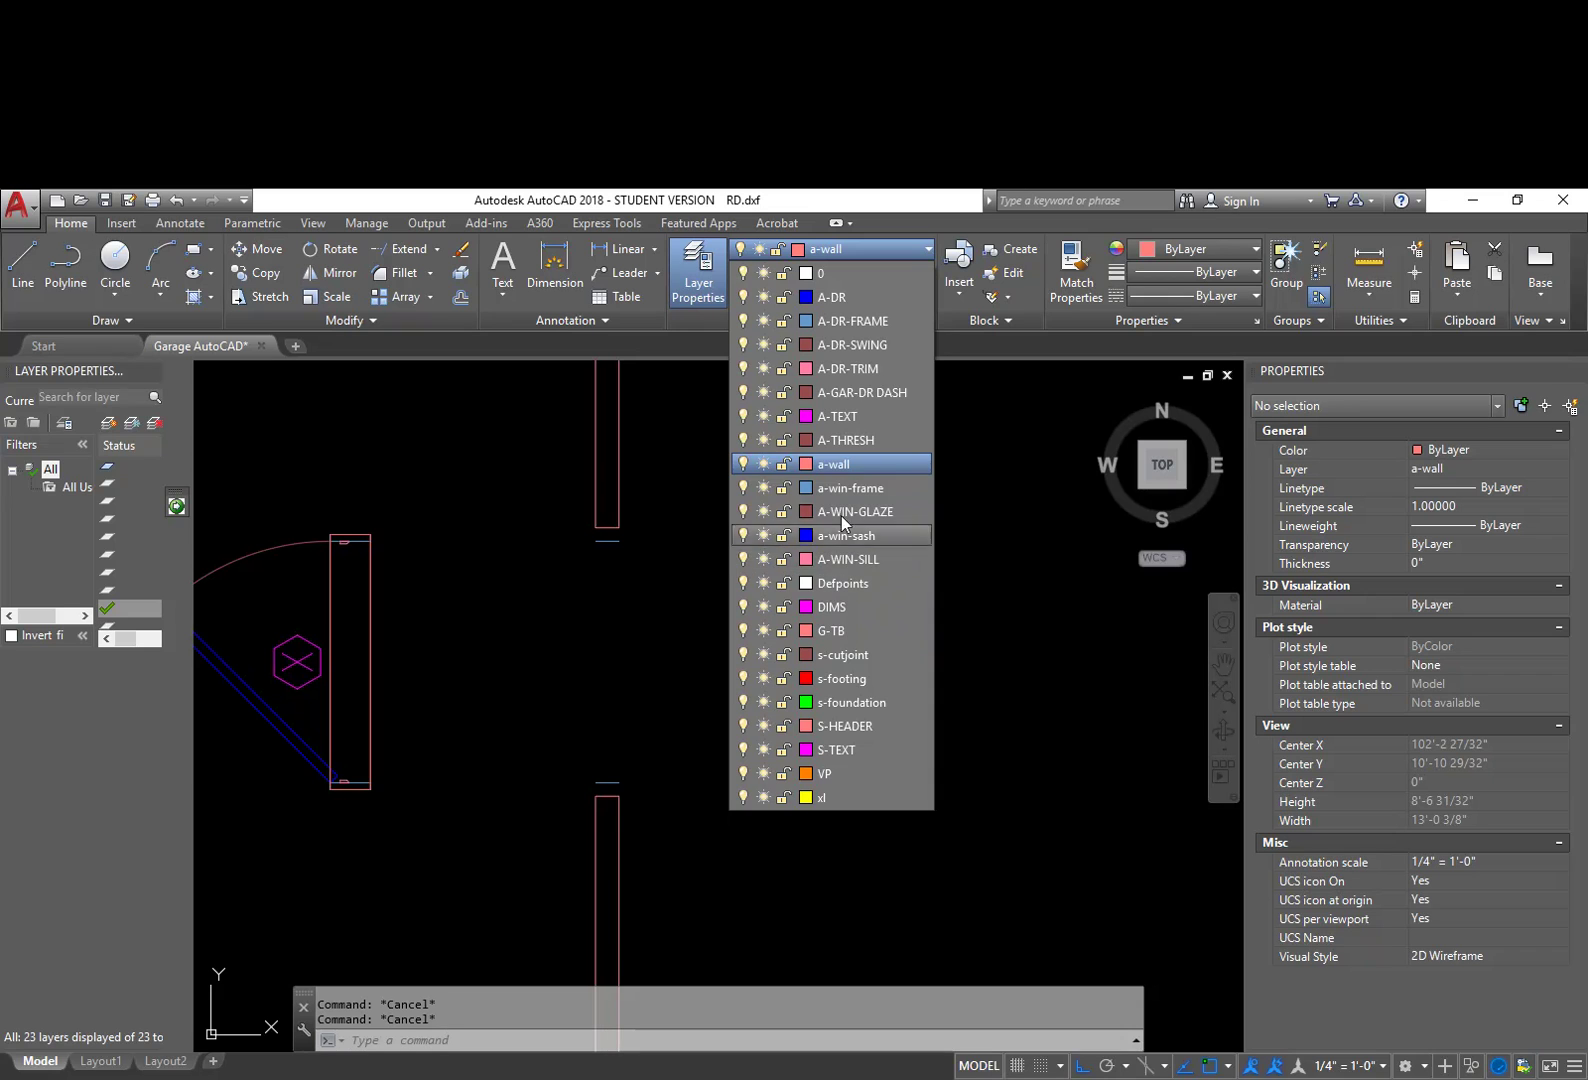
left_click(850, 442)
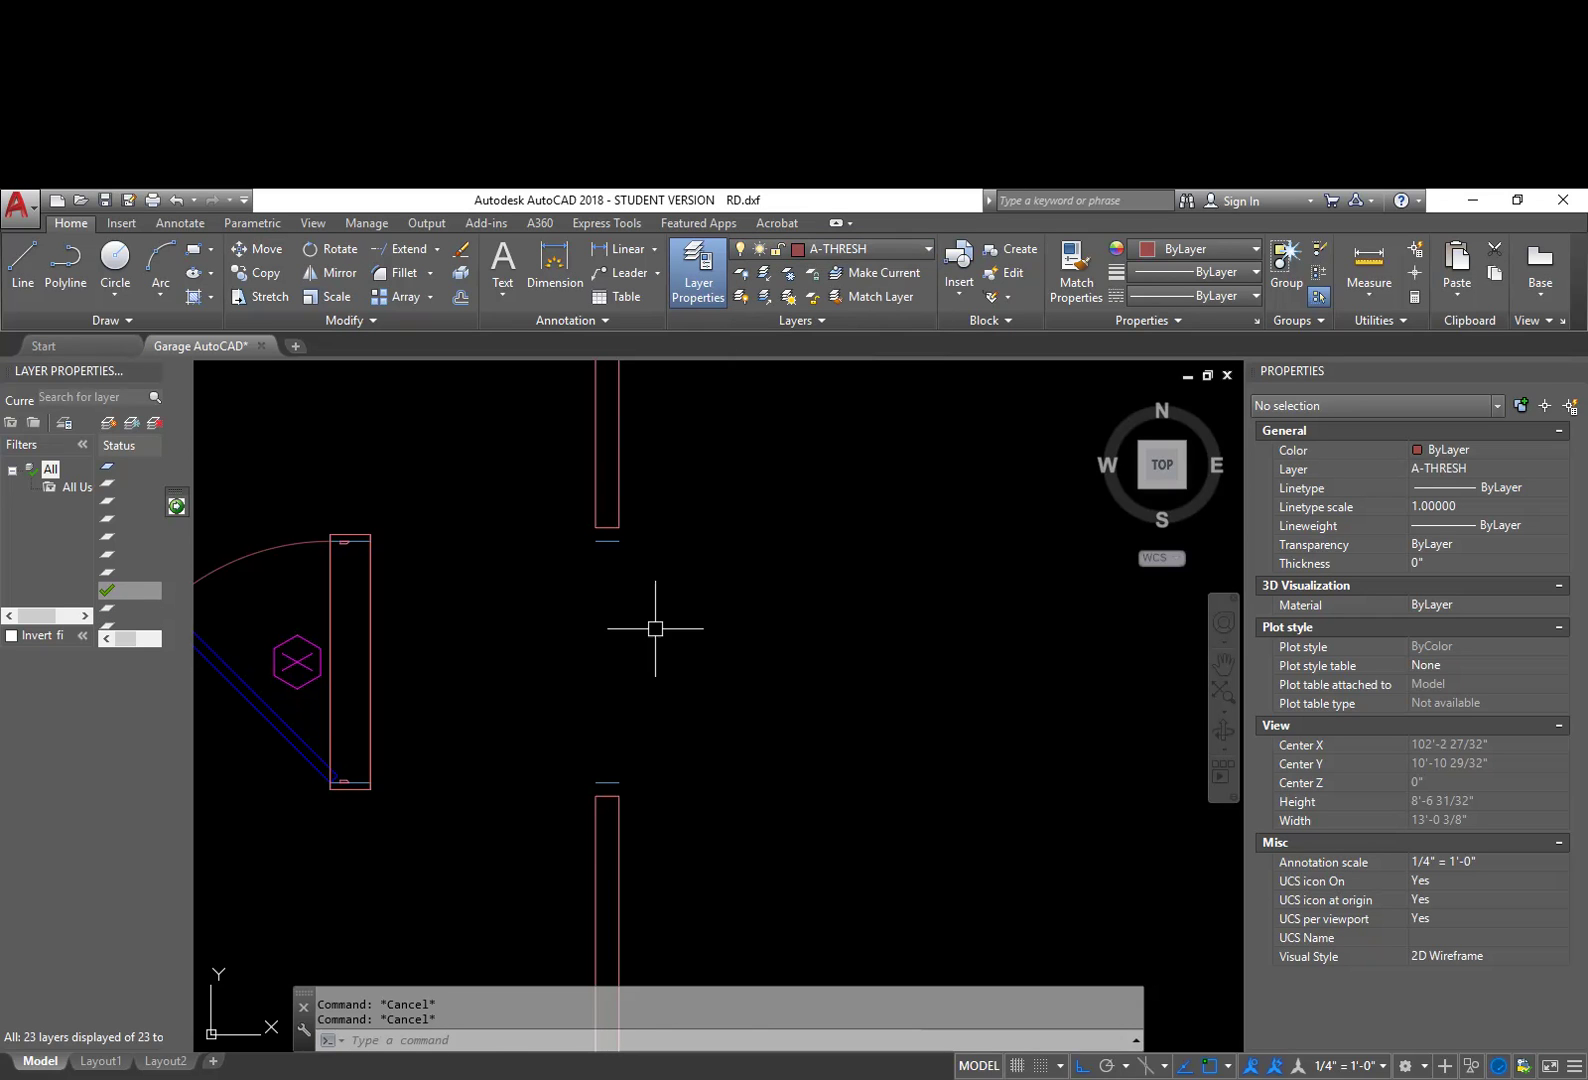
type("l")
key("Return")
left_click(620, 527)
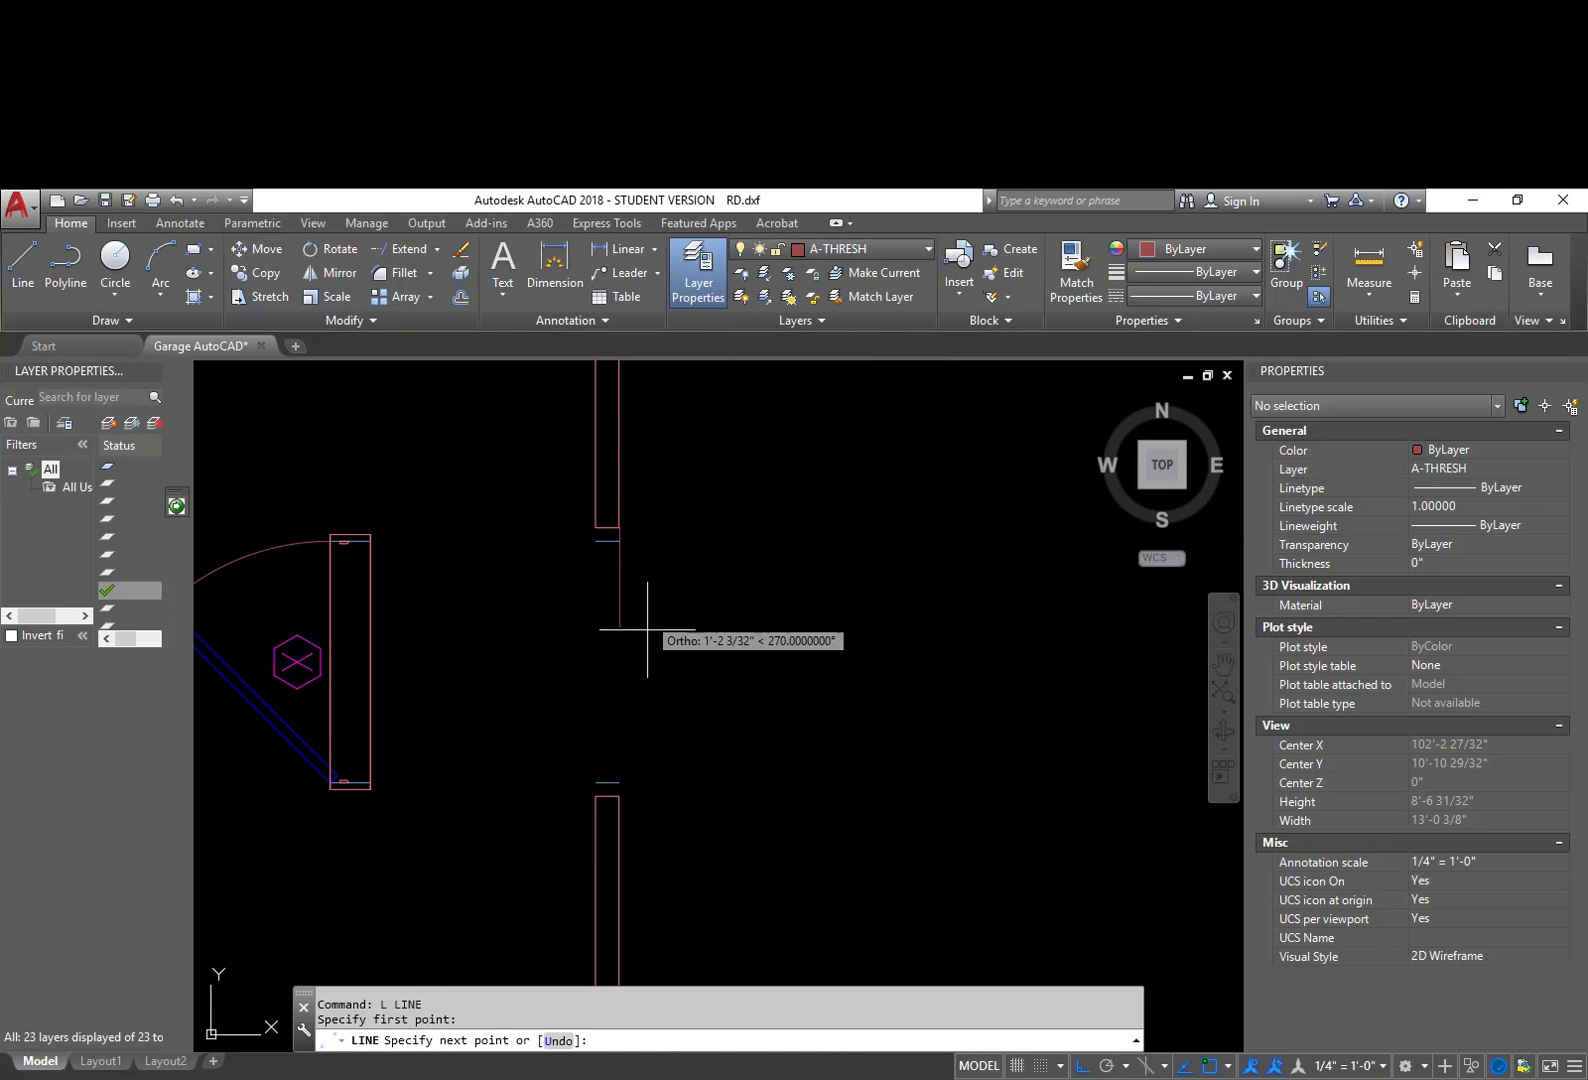
left_click(619, 797)
key("Return")
key("Return")
left_click(596, 796)
left_click(596, 527)
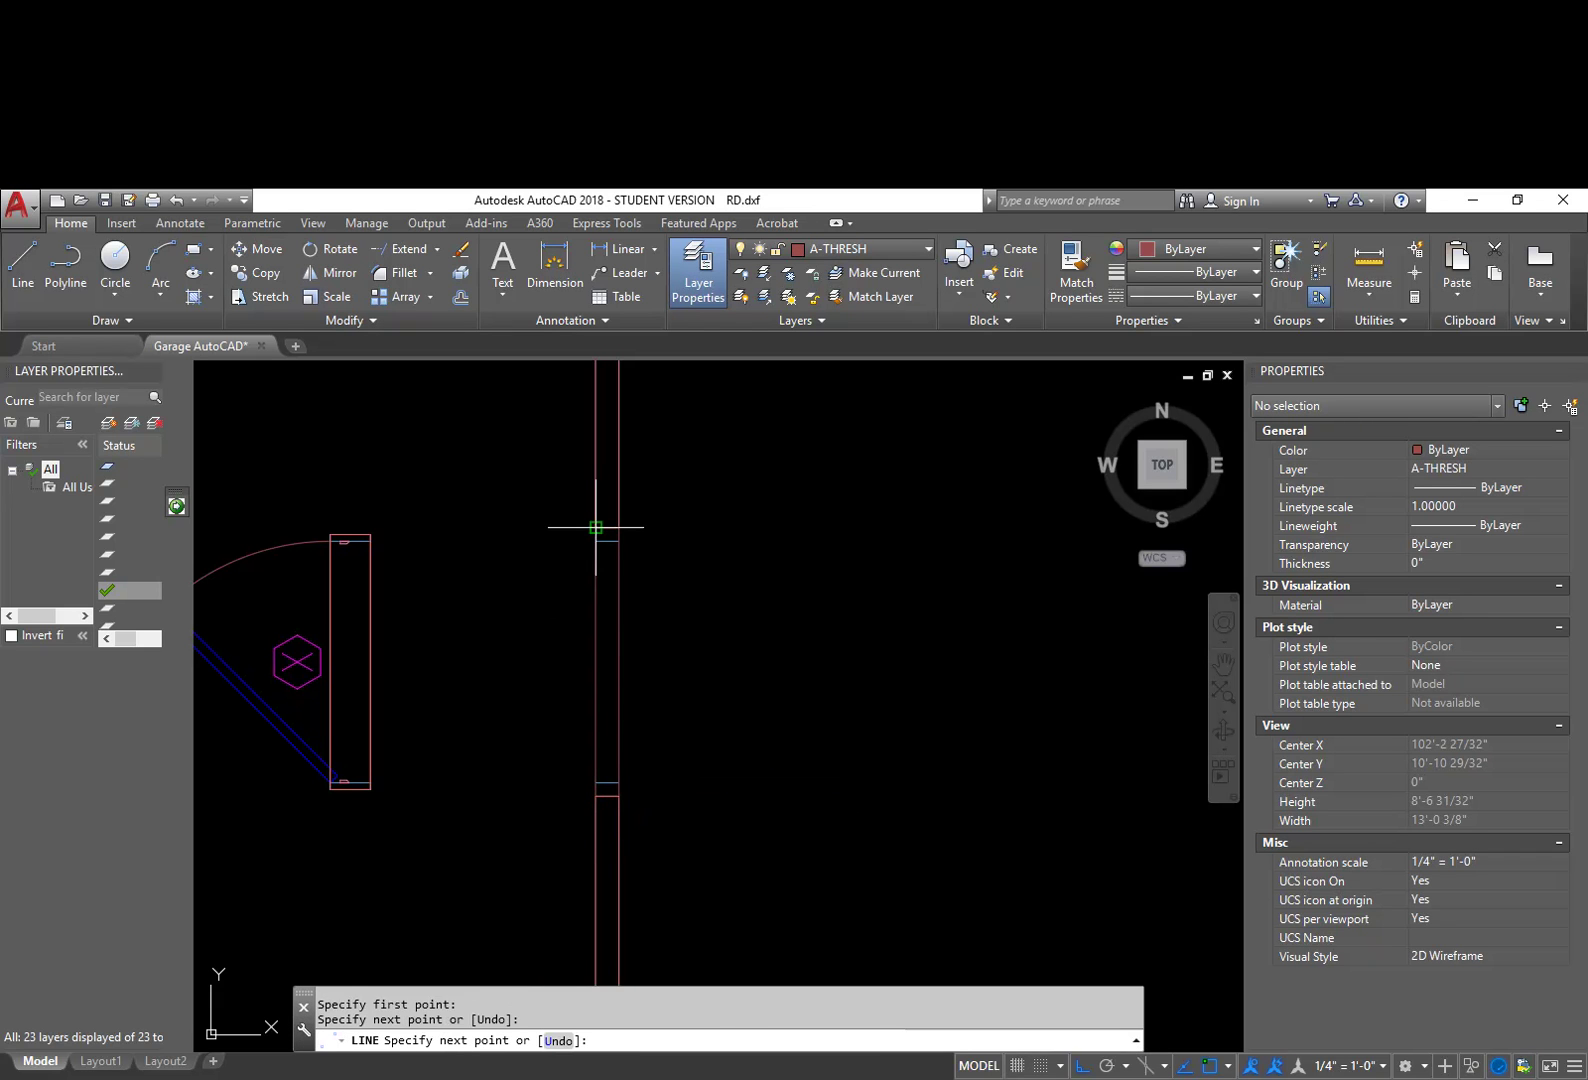
key("Escape")
Step: Make A-DR the current layer
middle_click_drag(680, 628, 752, 583)
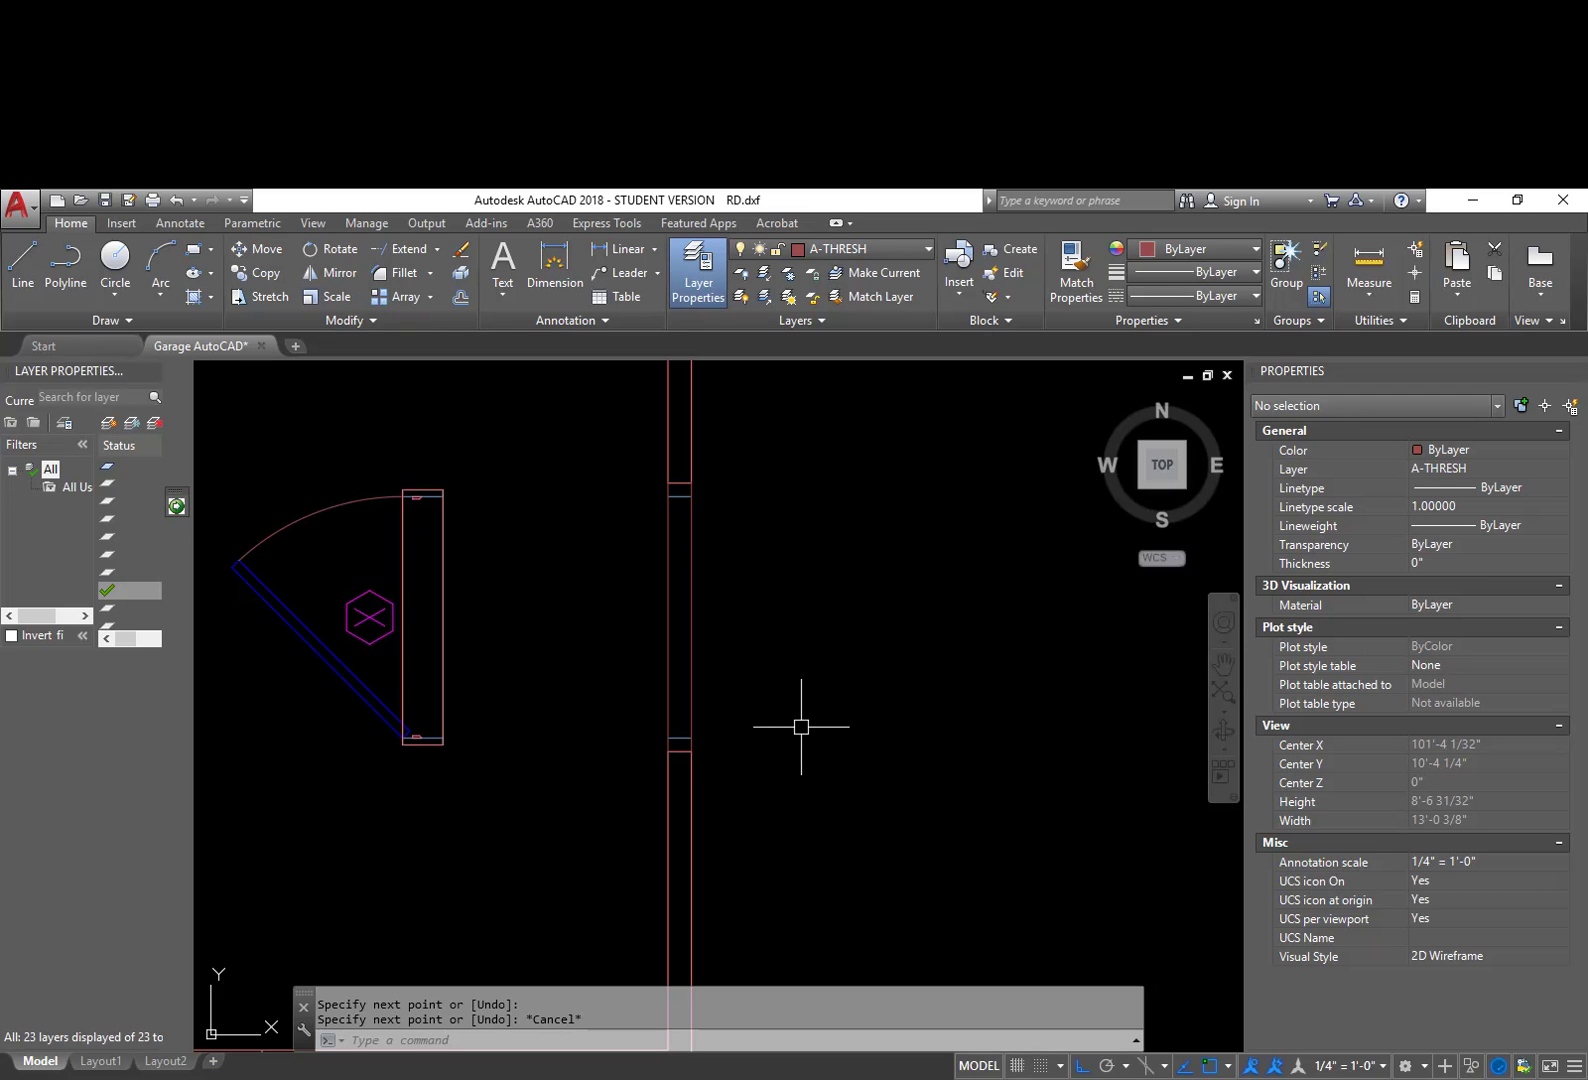
left_click(859, 248)
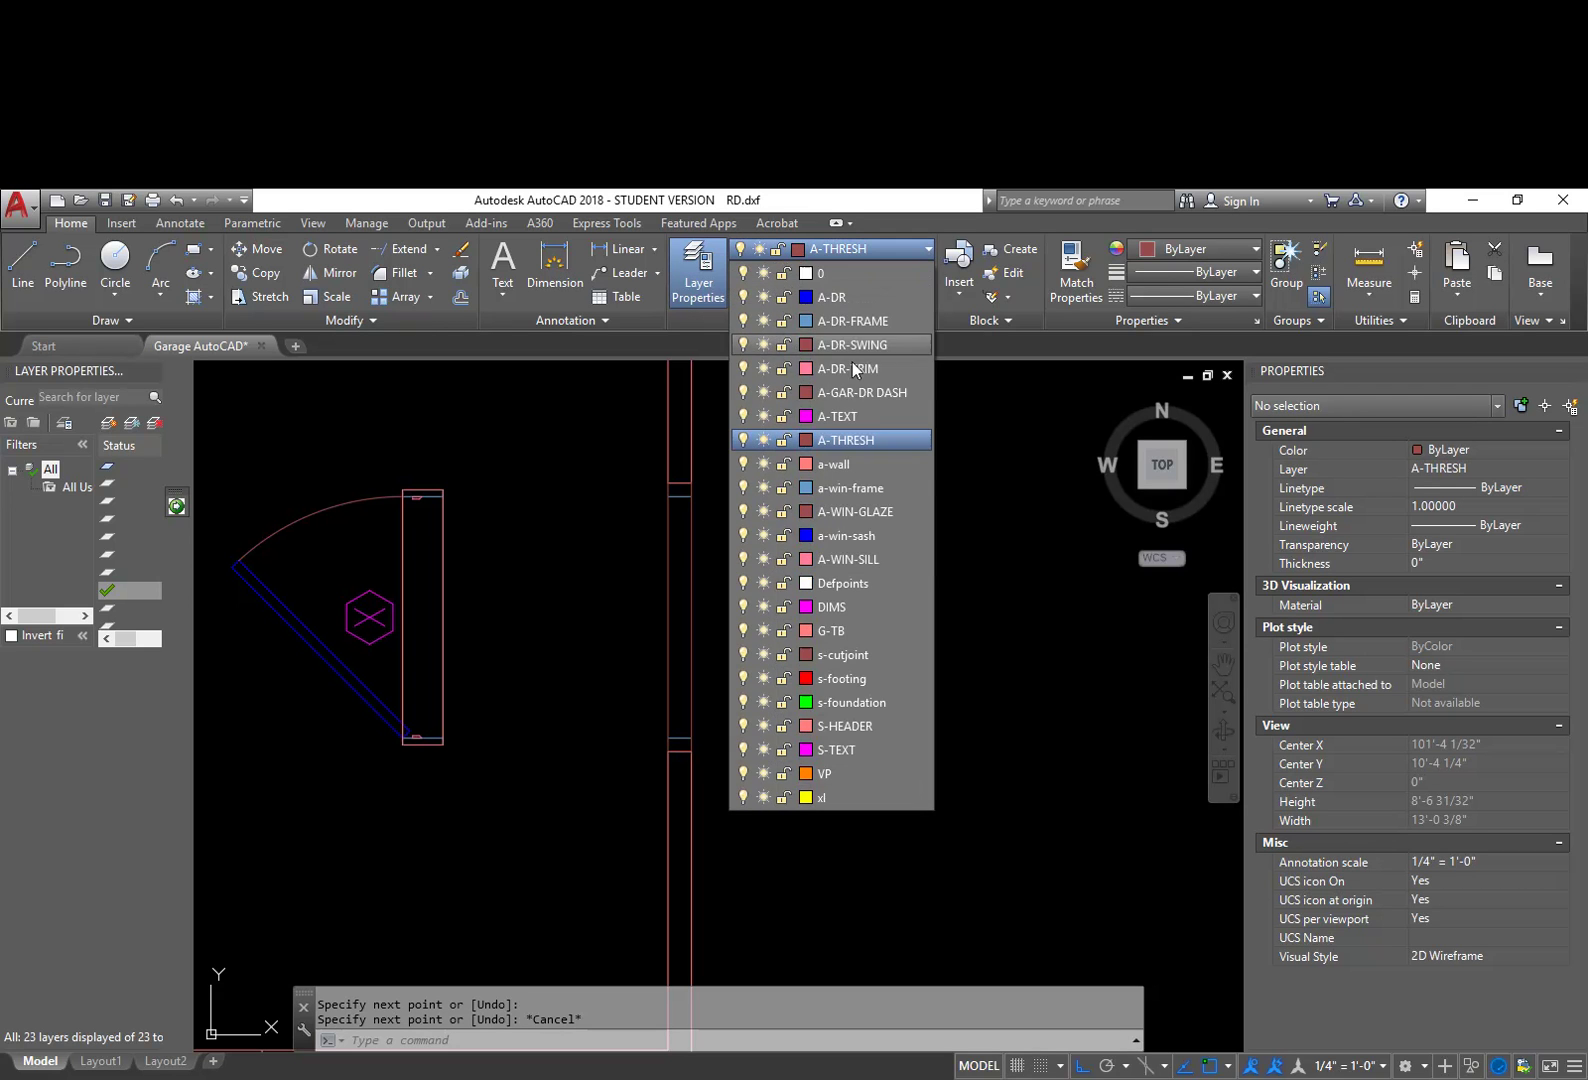
left_click(834, 297)
type("l")
key("Return")
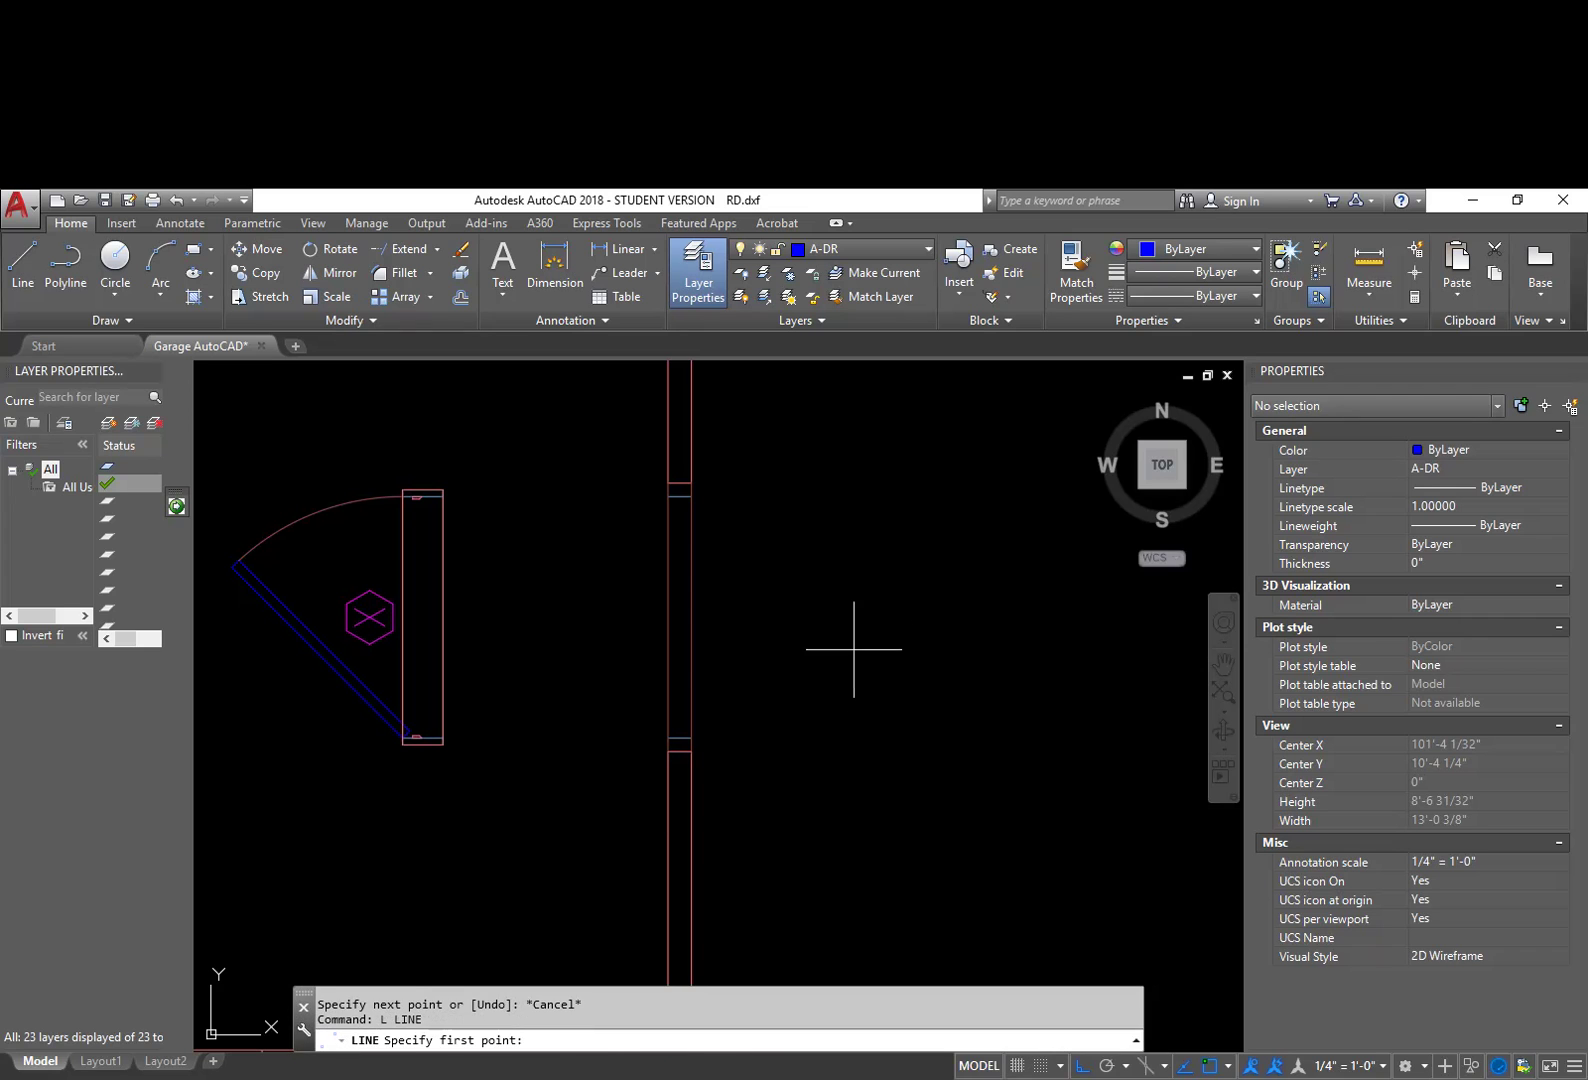
key("Escape")
Step: Draw a 1.5 by 36 inch upright door panel as a polyline in the empty space east of the wall opening
type("pl")
key("Return")
left_click(833, 720)
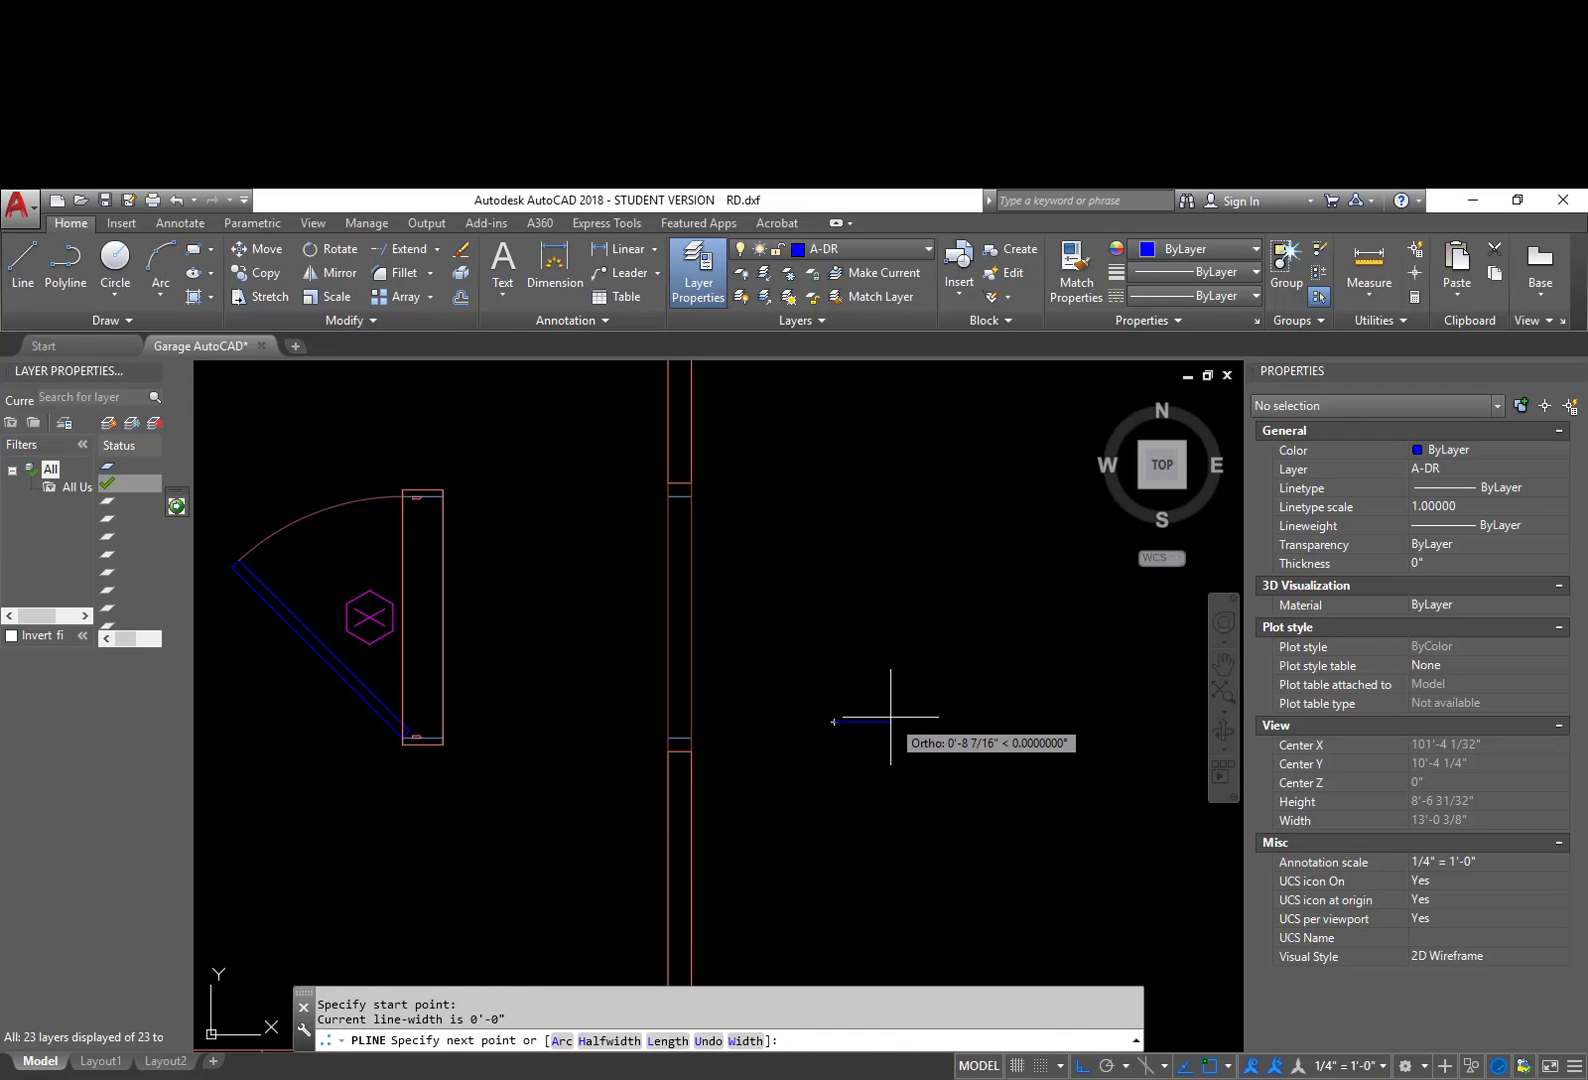
type("1.5")
key("Return")
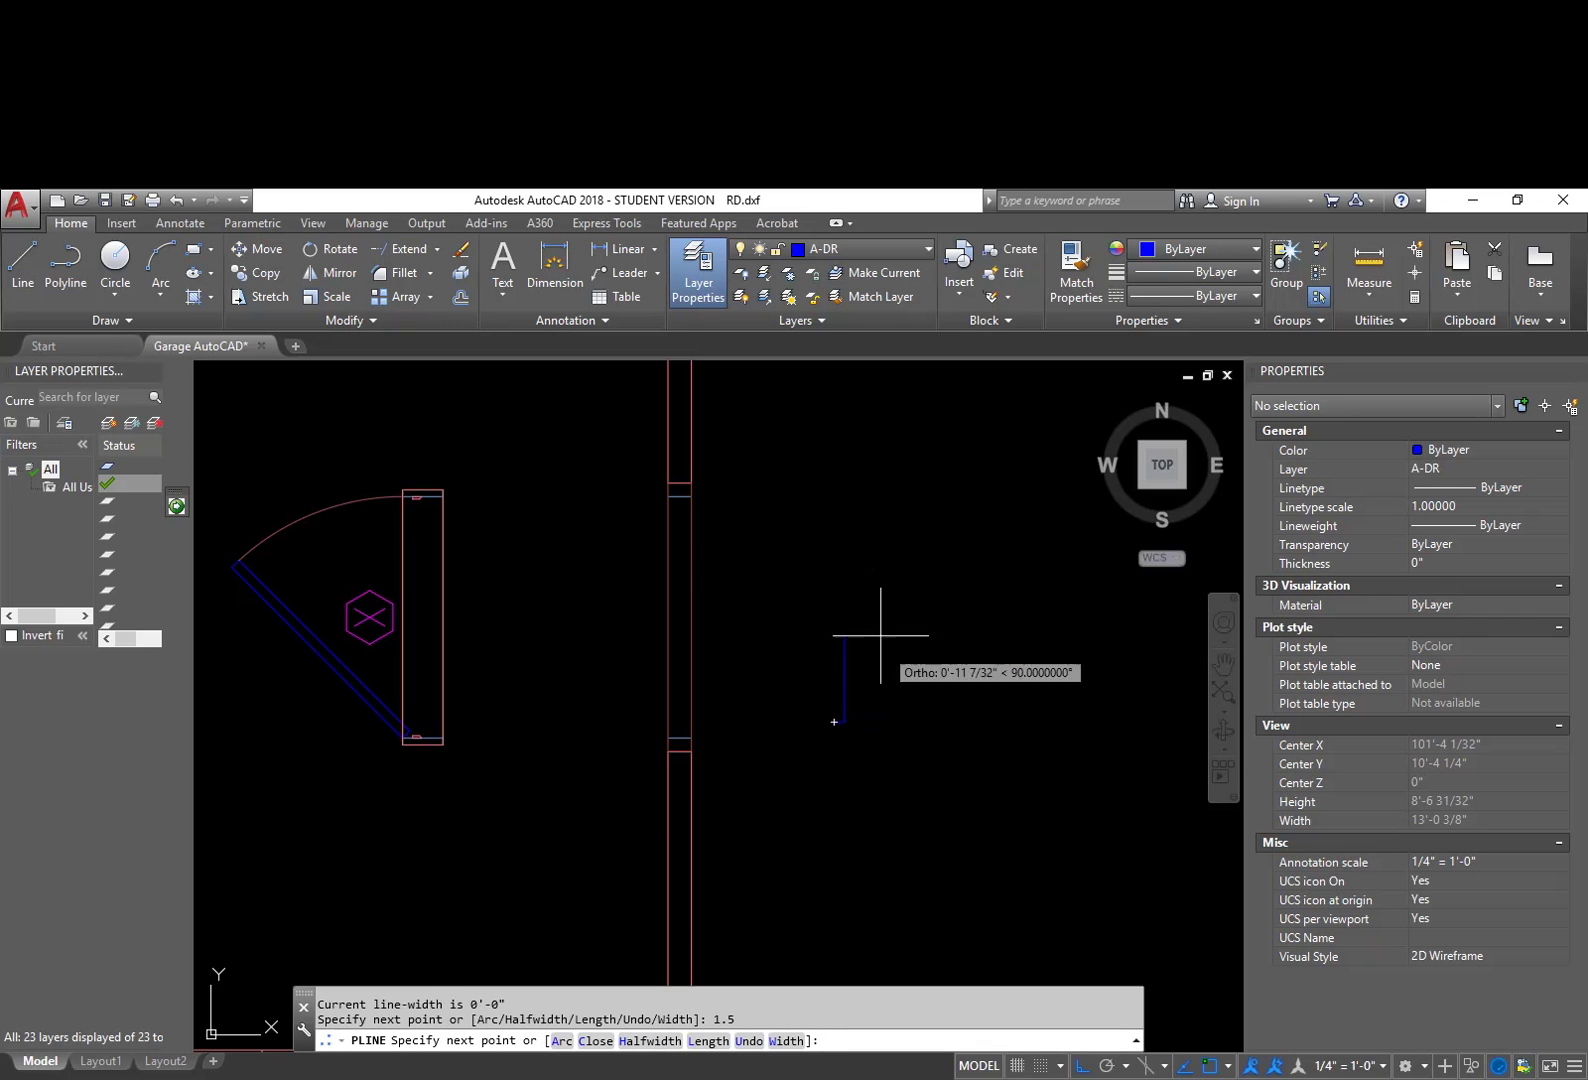
type("3")
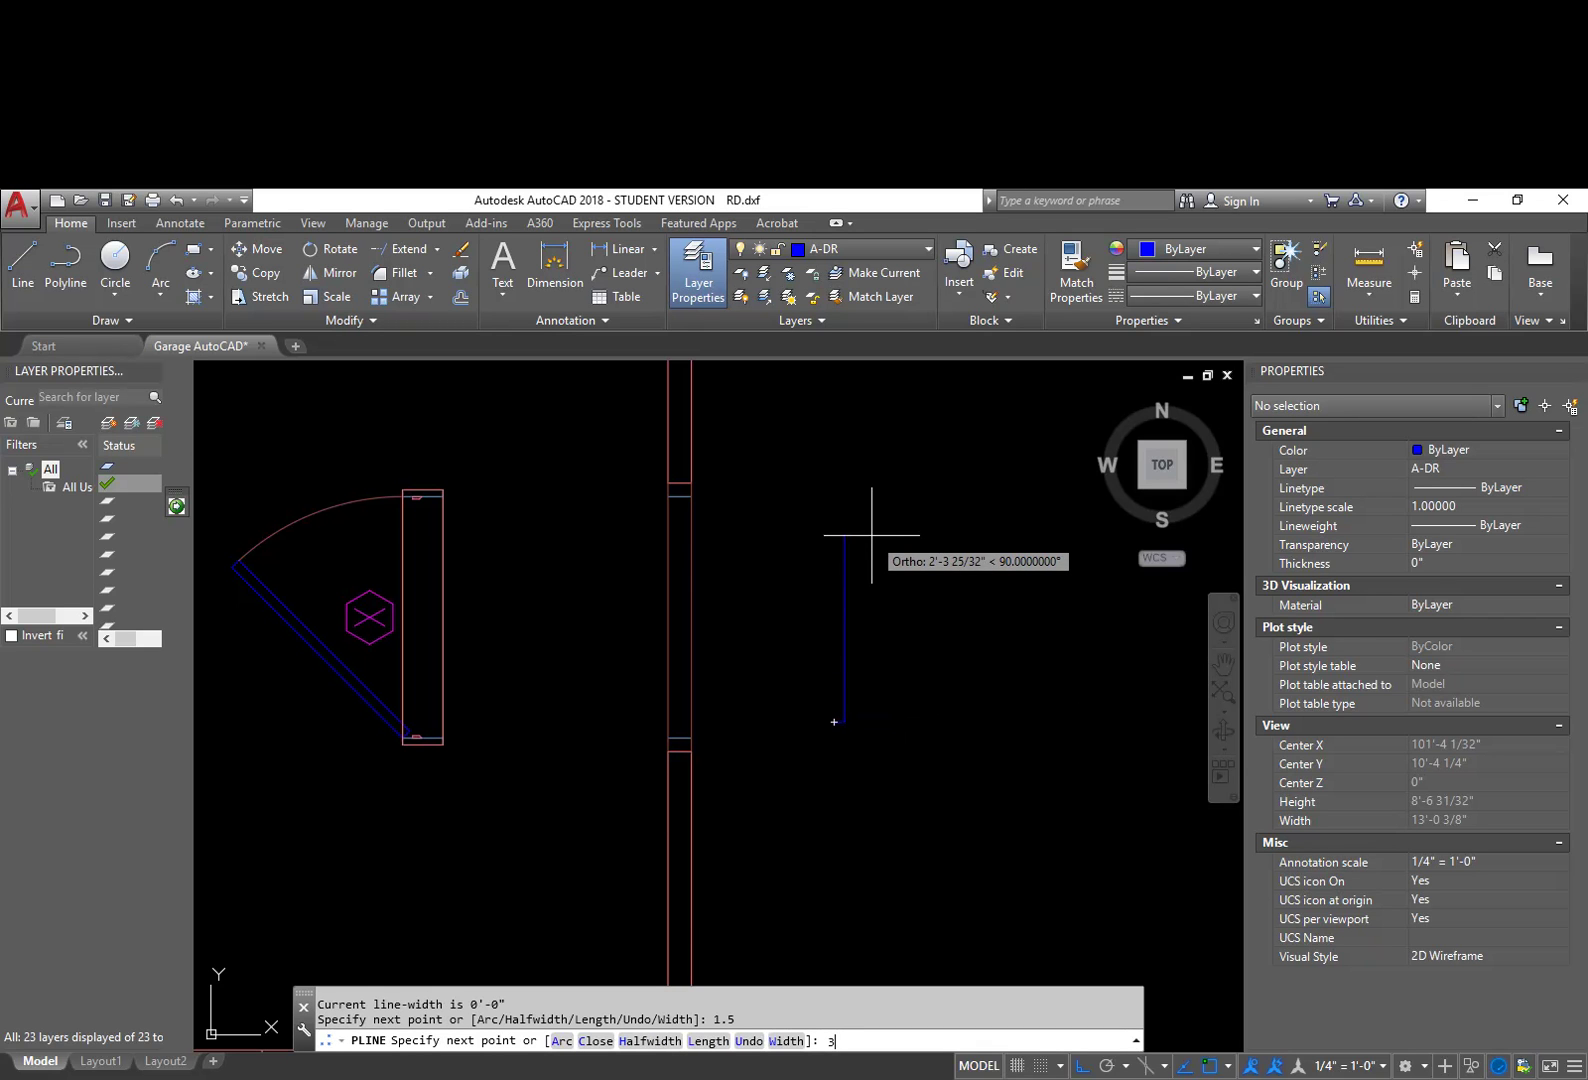
type("6")
key("Return")
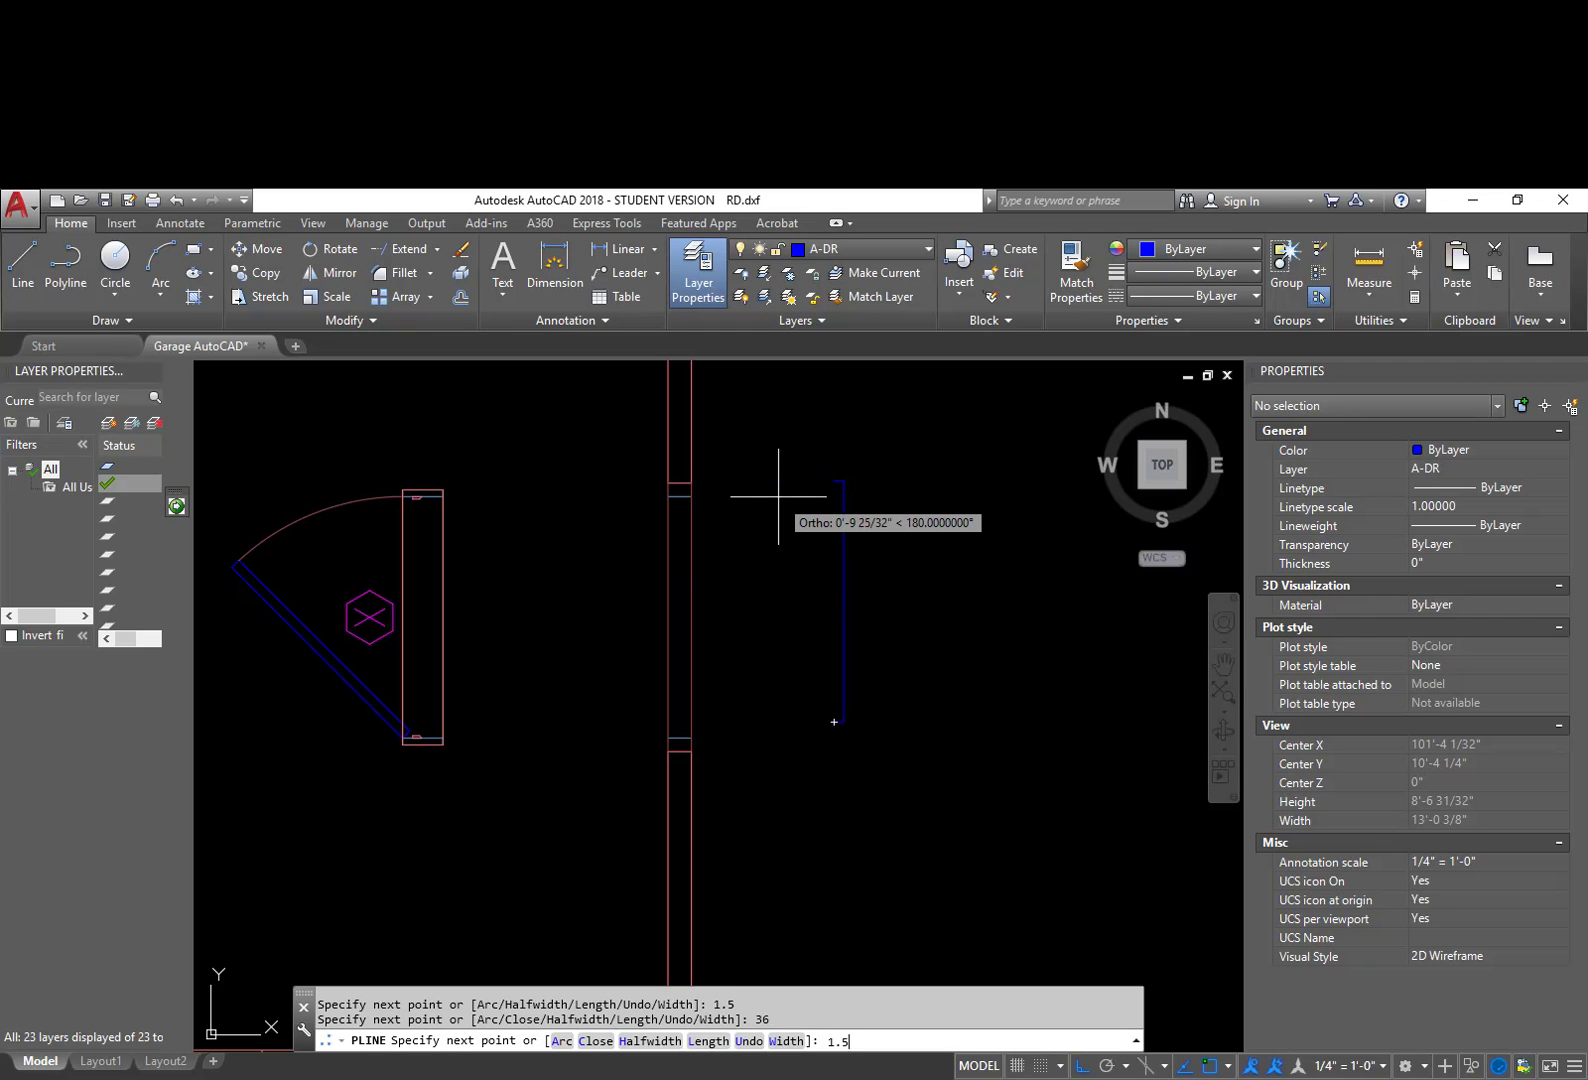
key("Return")
key("Escape")
key("Escape")
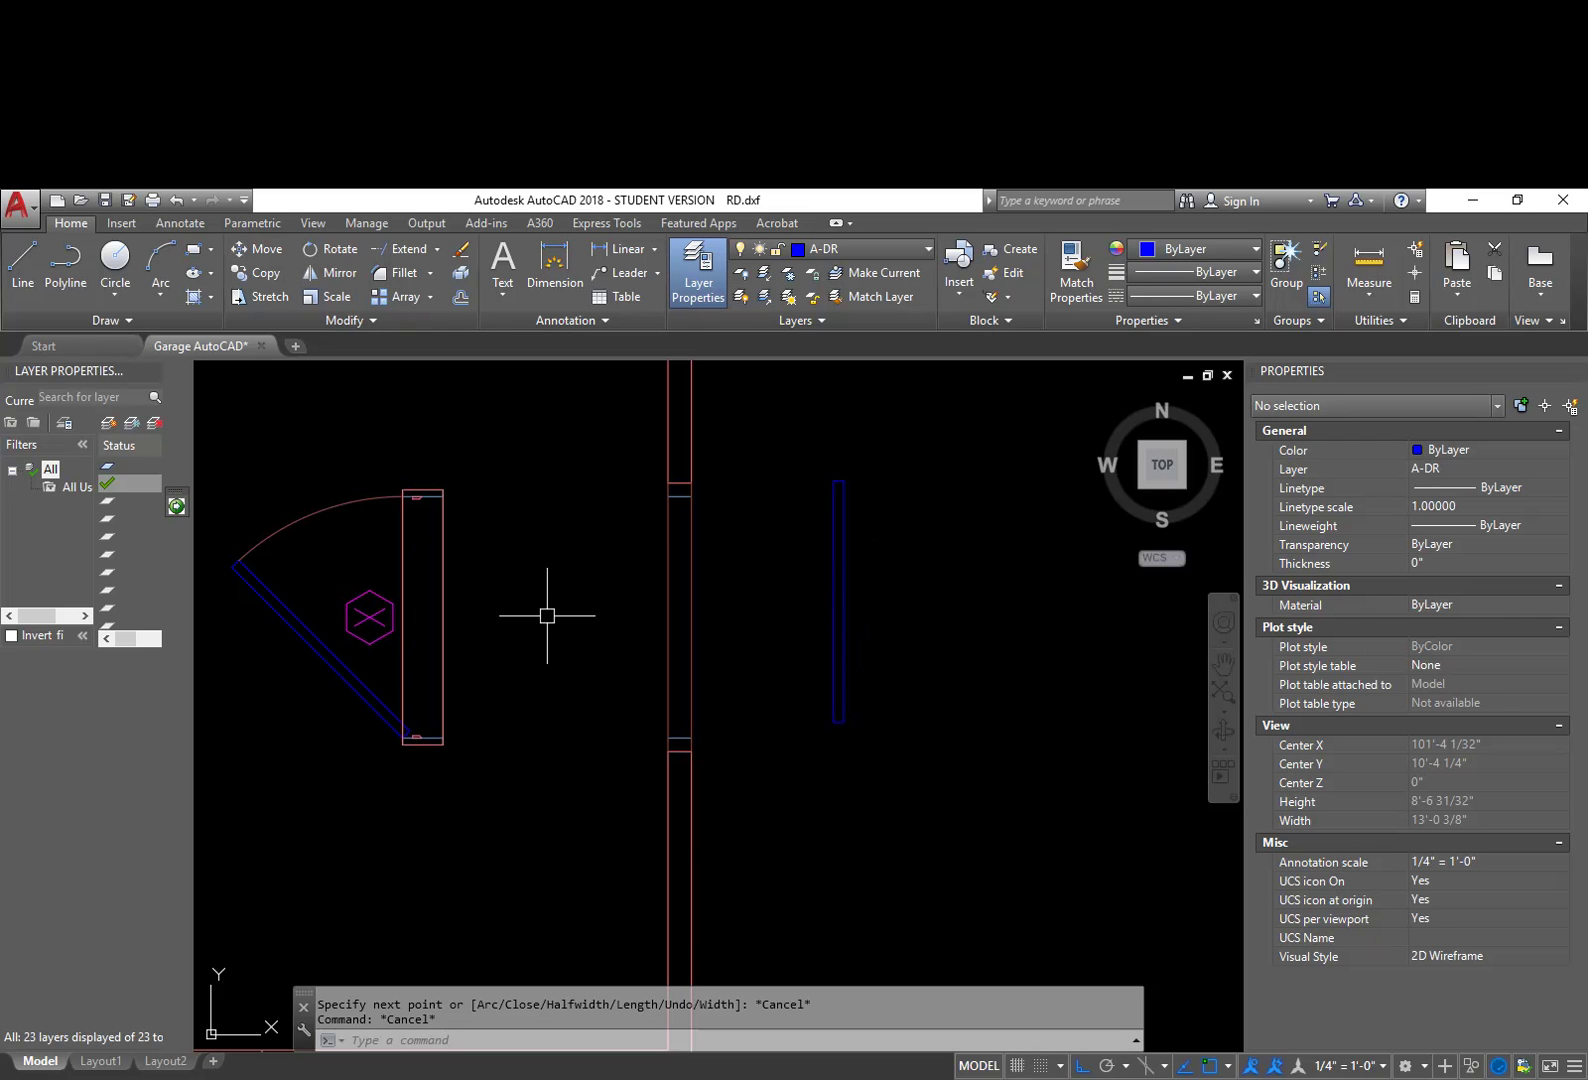
Step: Rotate the door panel 45 degrees about its lower-right corner
type("ro")
key("Return")
left_click(883, 752)
left_click(822, 673)
key("Return")
left_click(844, 721)
type("45")
key("Return")
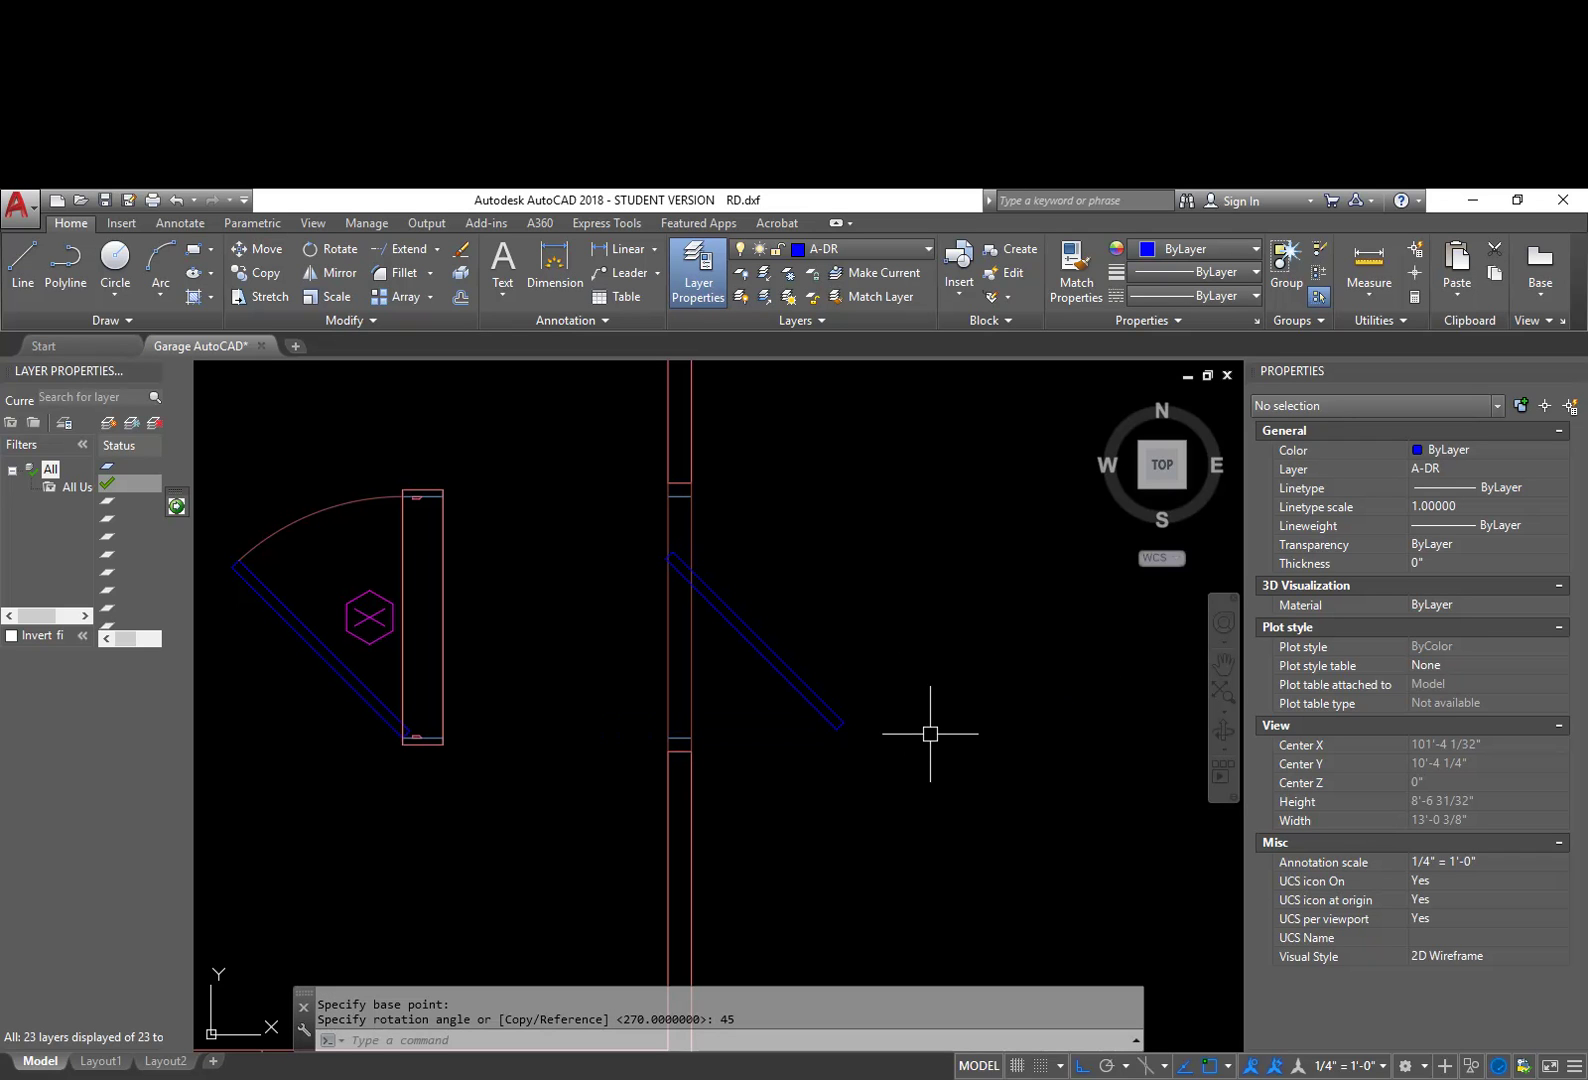
Step: Move the rotated door panel so its lowest corner sits at the middle of the opening's lower frame line
scroll(767, 760, "up", 2)
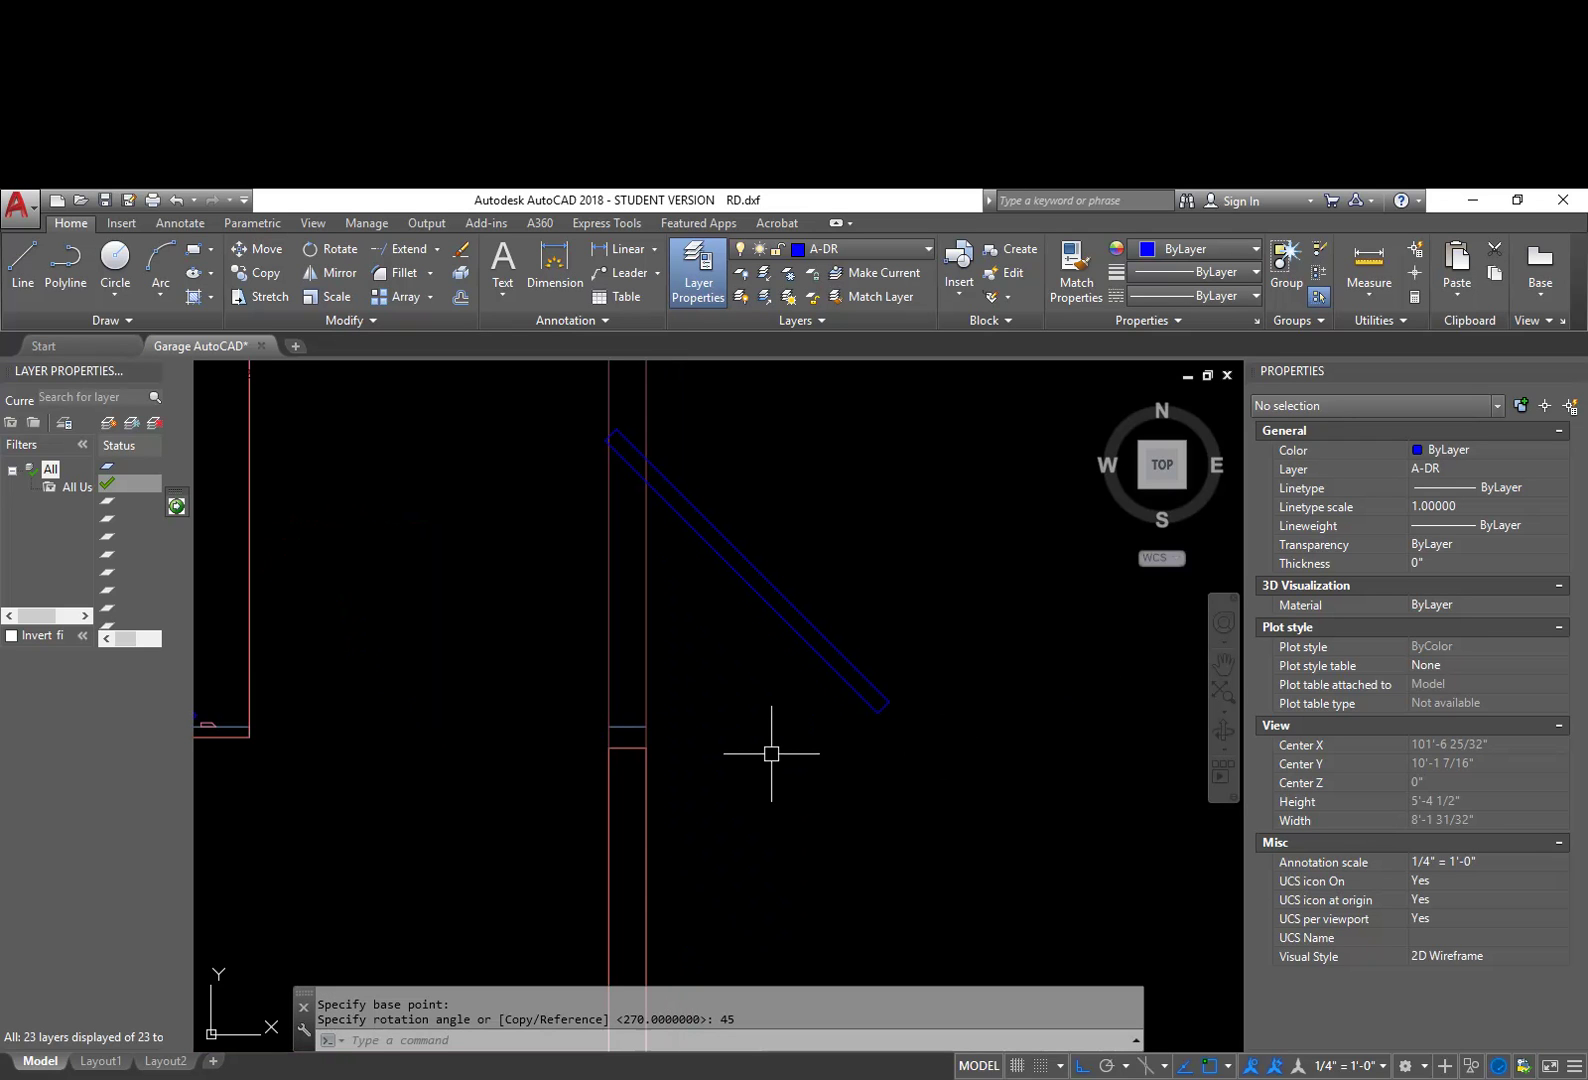
type("m")
key("Return")
left_click(957, 703)
left_click(905, 728)
key("Return")
left_click(878, 713)
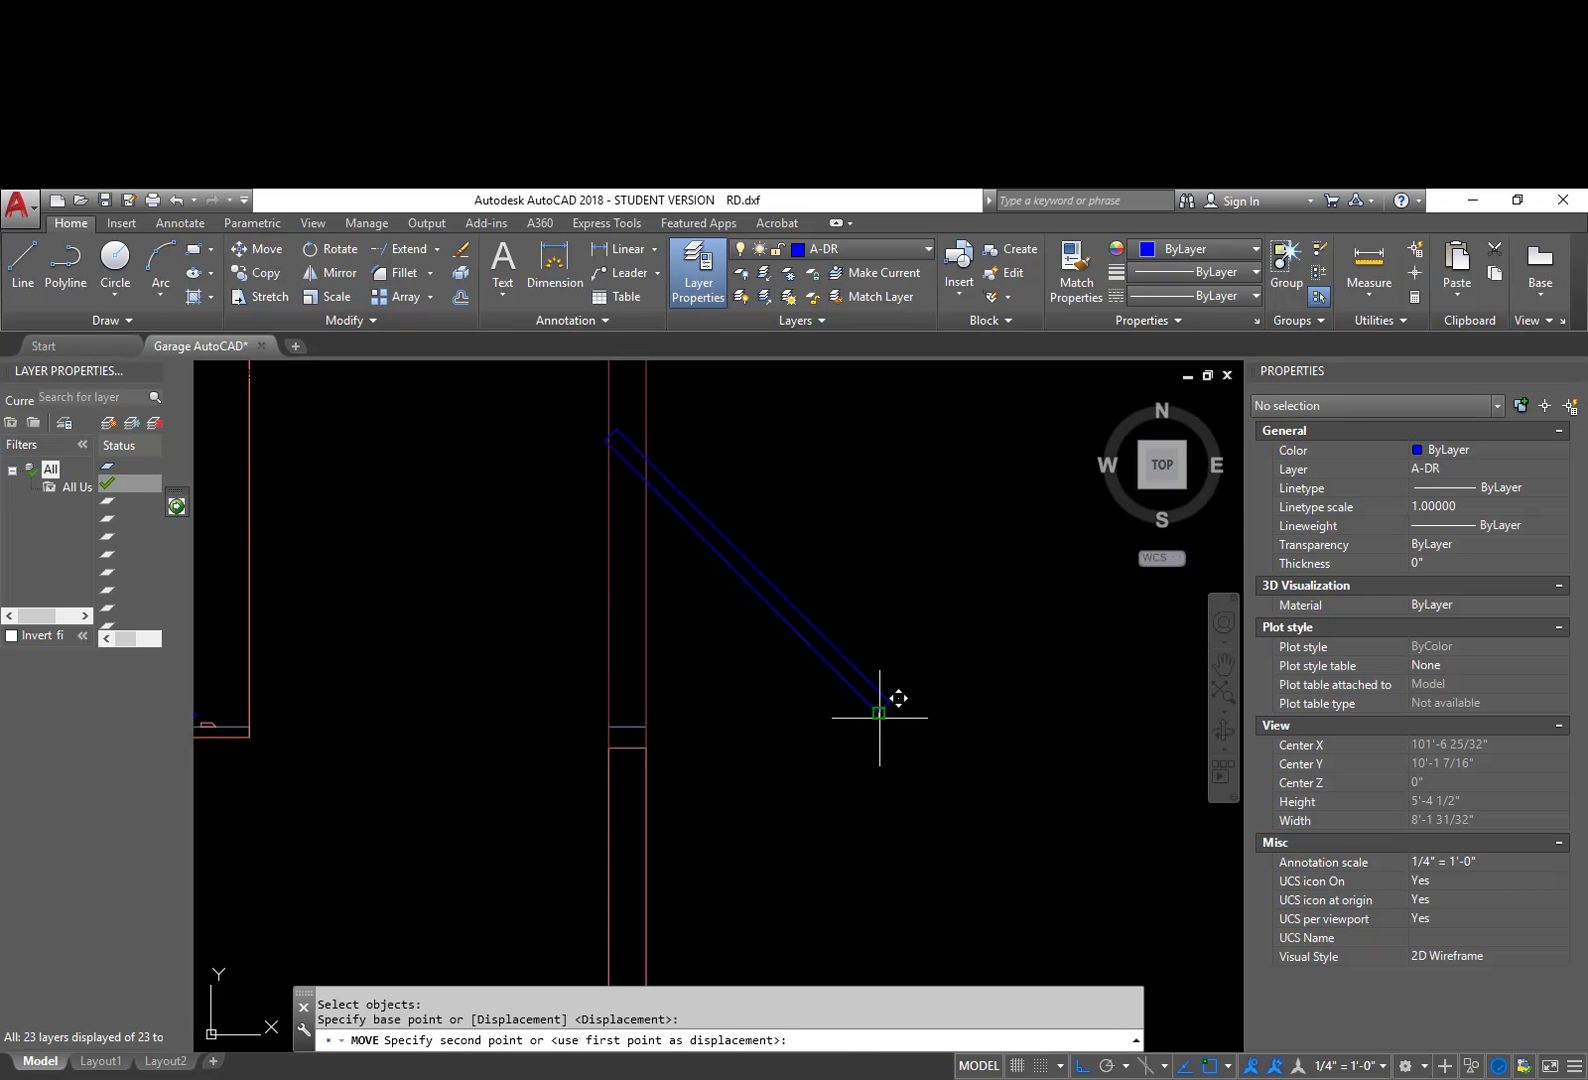
left_click(630, 725)
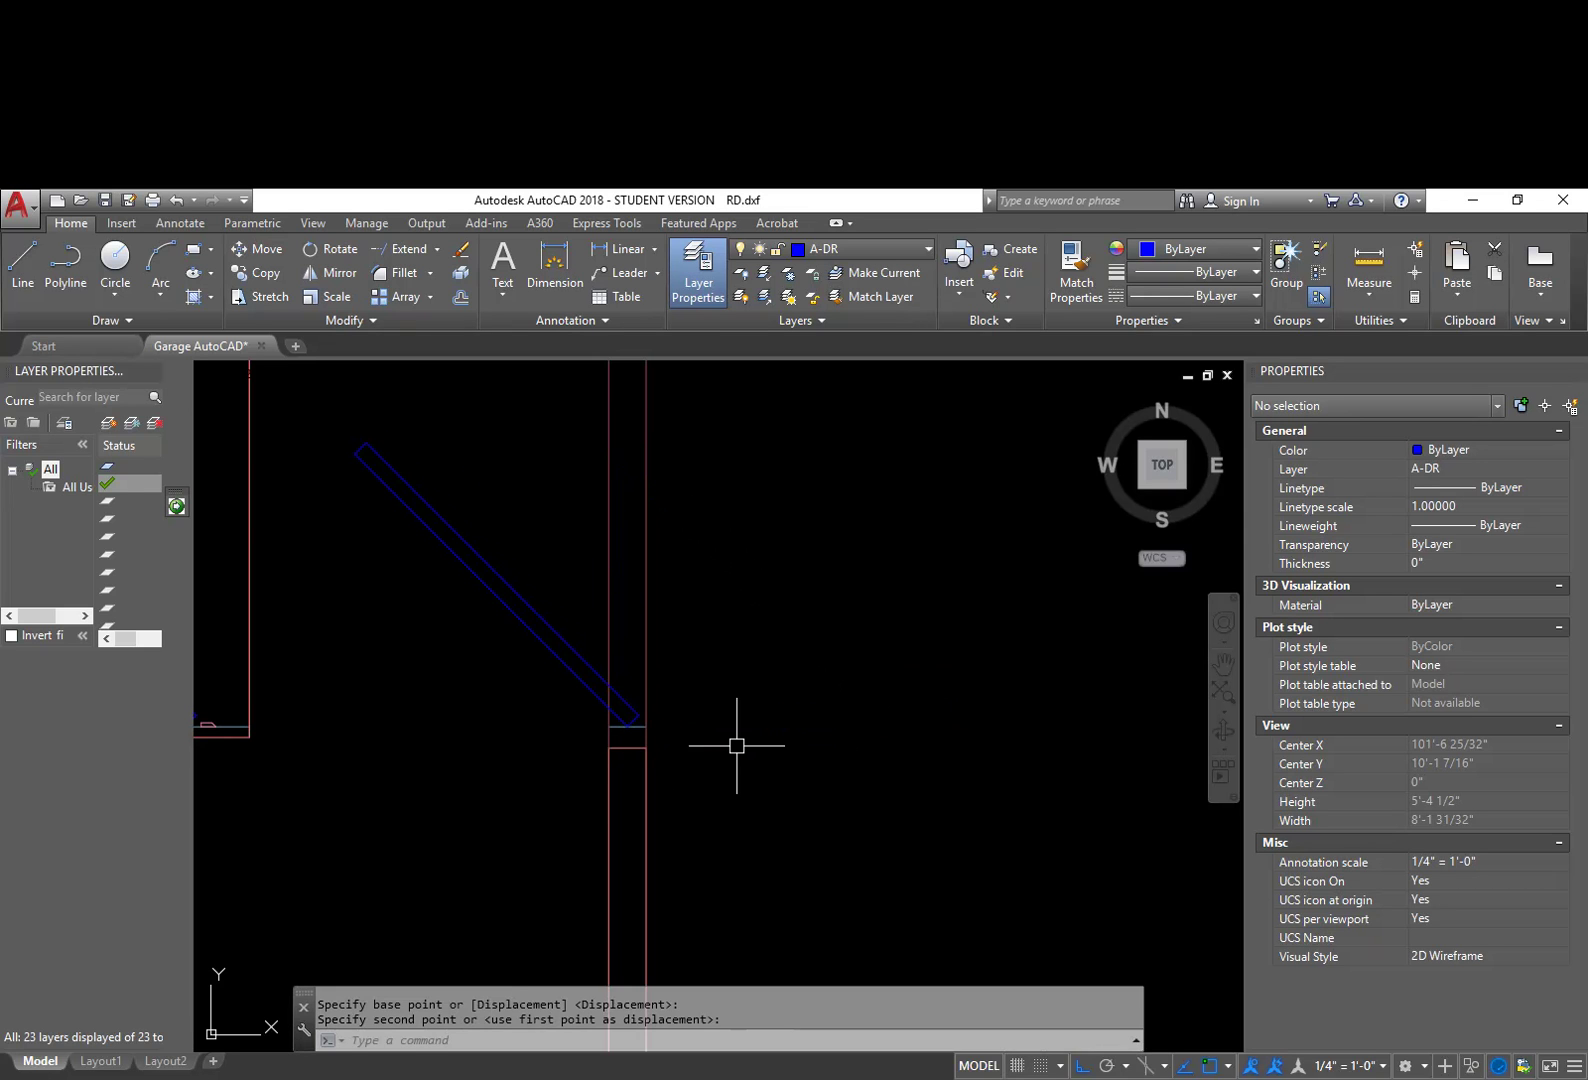
type("ro")
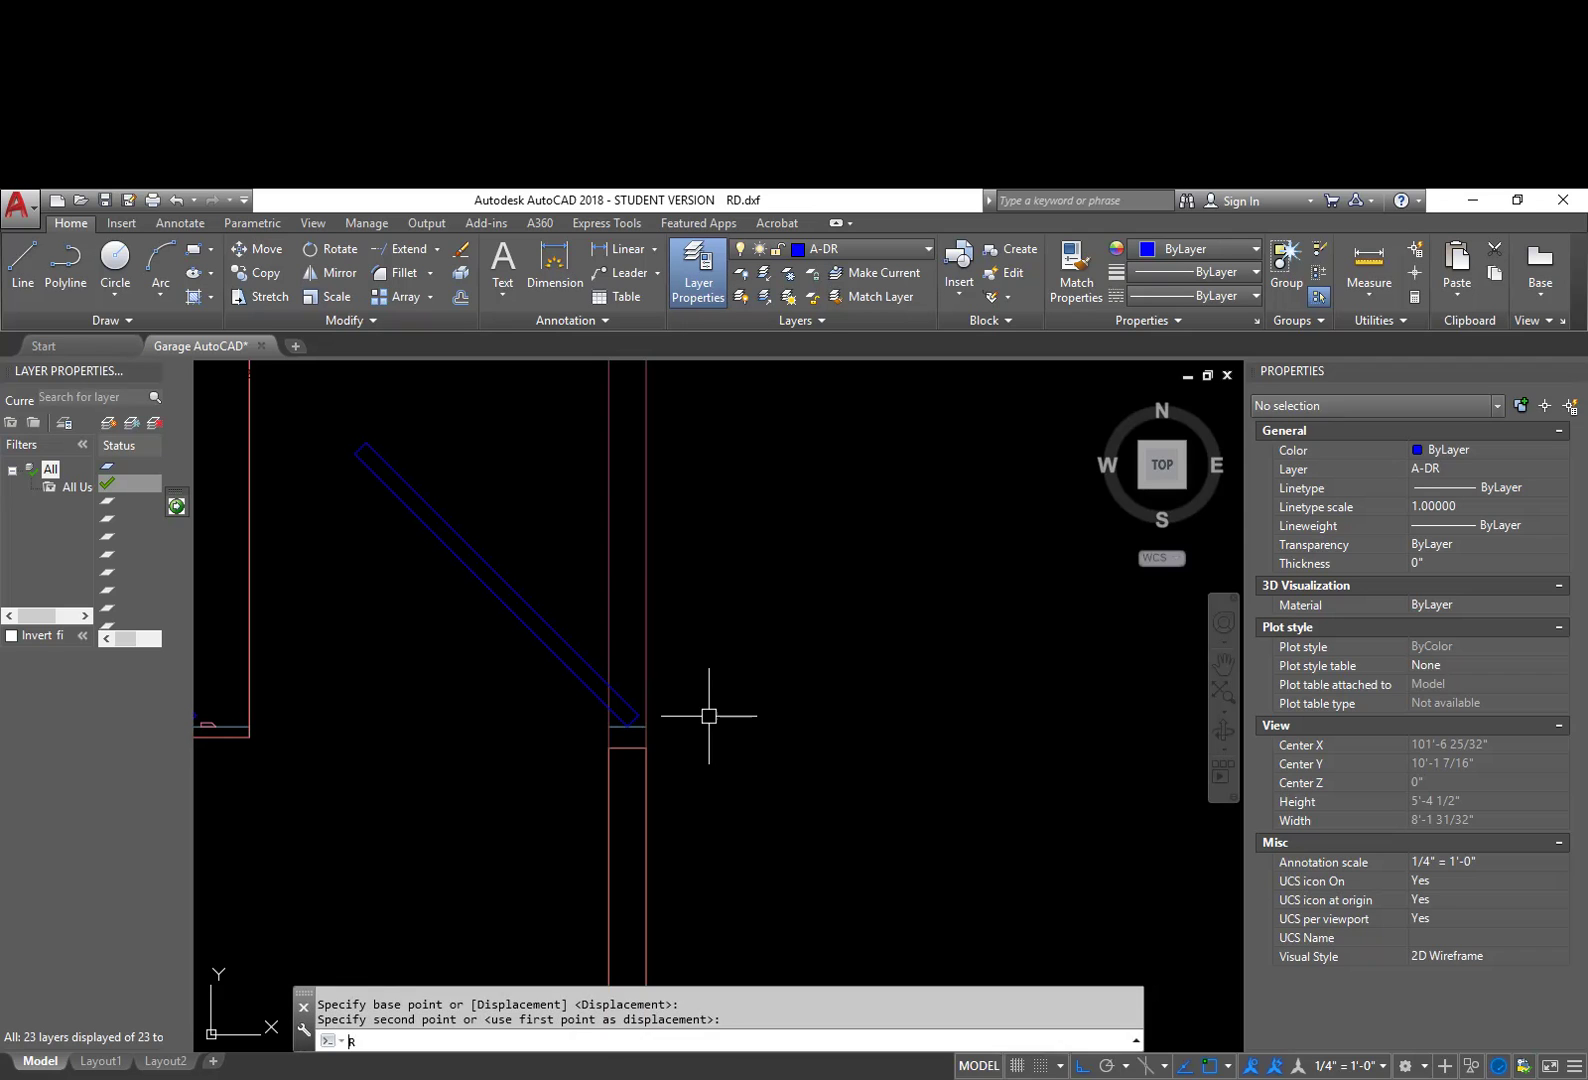
key("Return")
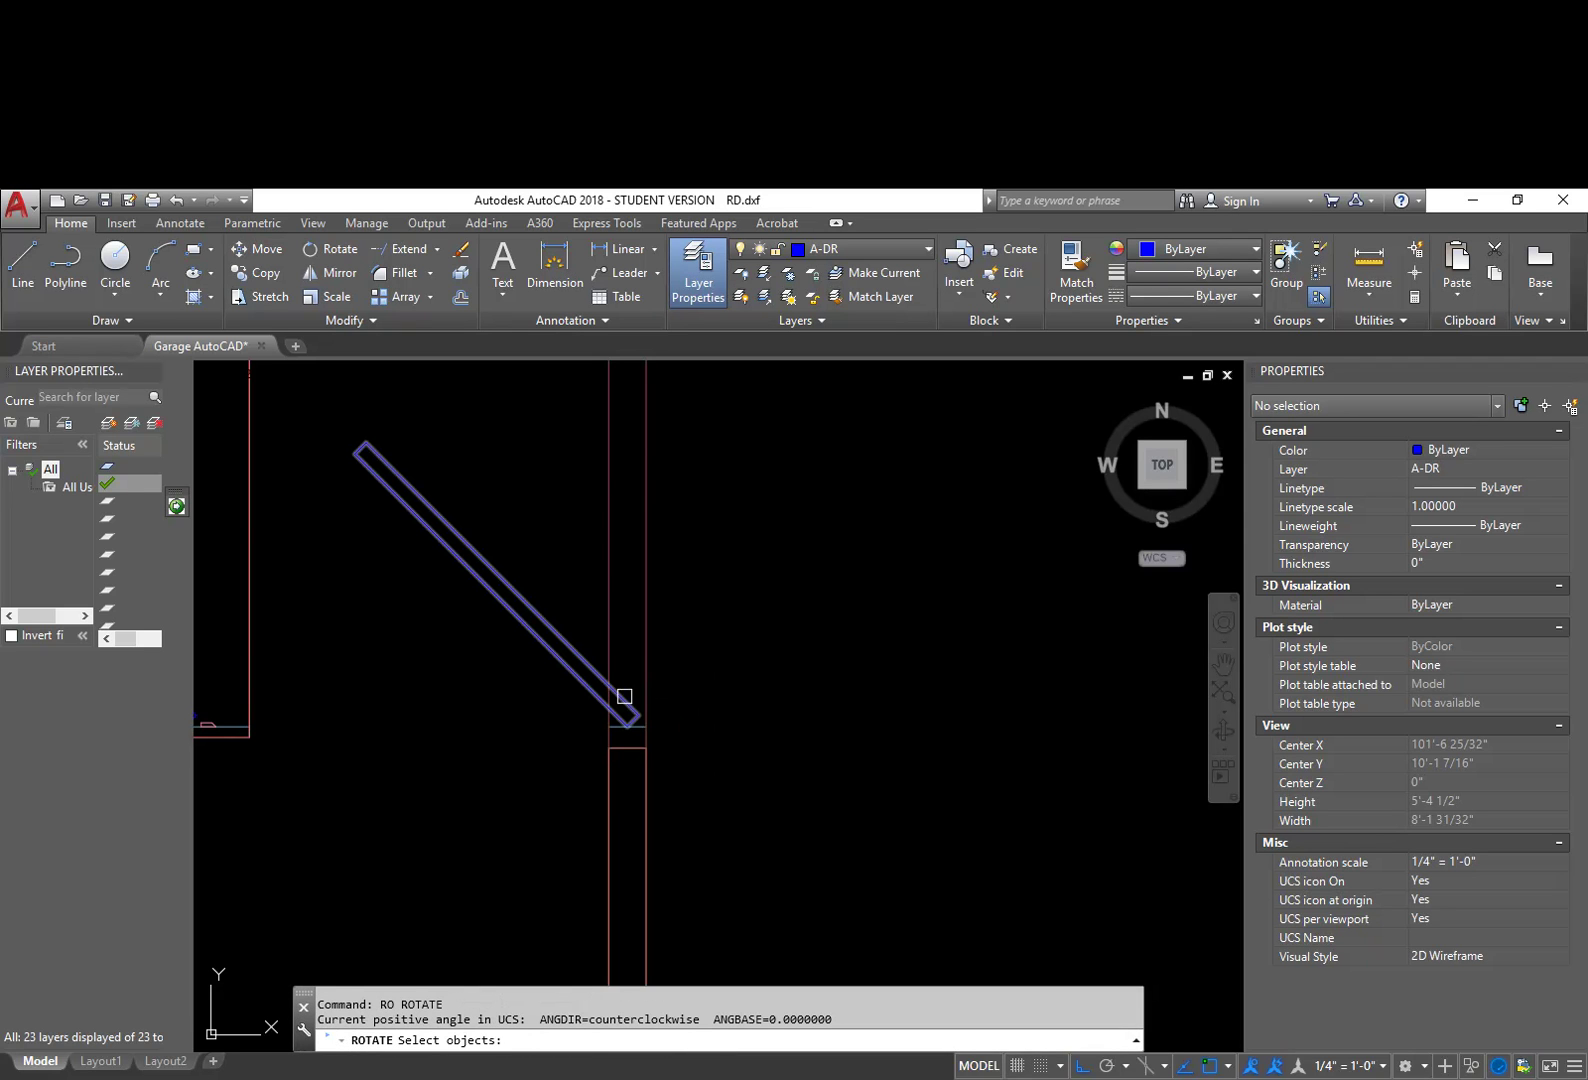
key("Escape")
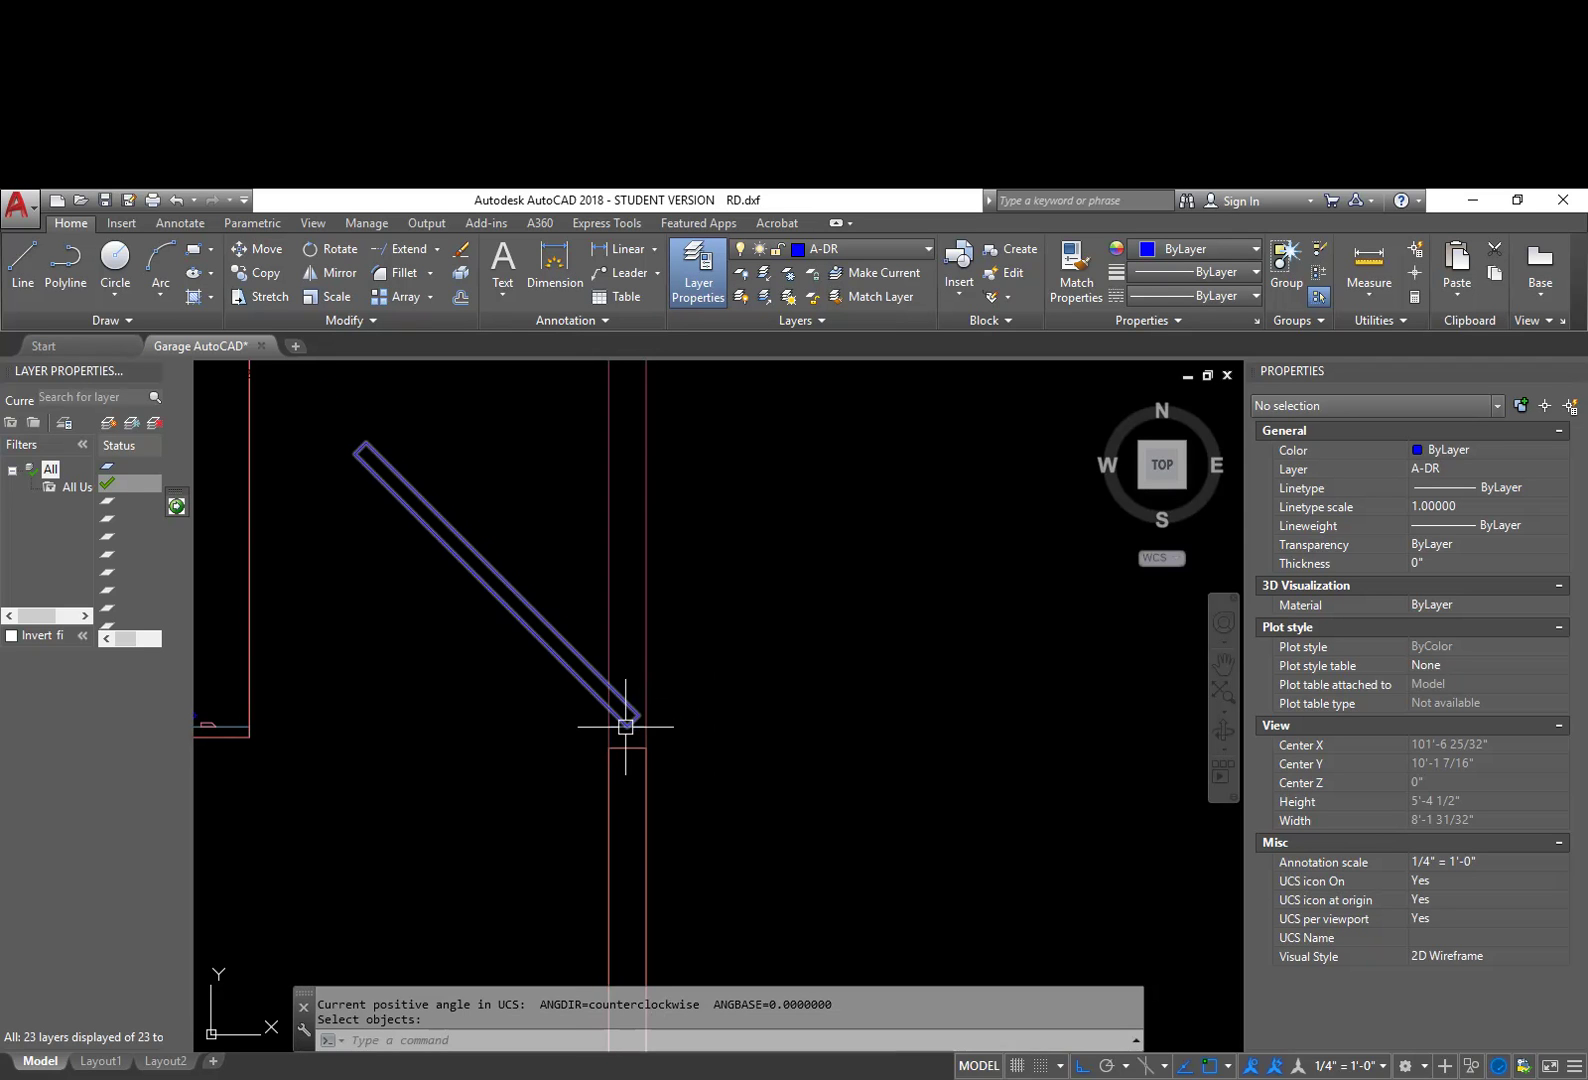
Step: Move the door panel so its lowest corner meets the west end of the lower frame line
scroll(625, 732, "up", 4)
type("m")
key("Return")
left_click(639, 682)
key("Return")
left_click(626, 728)
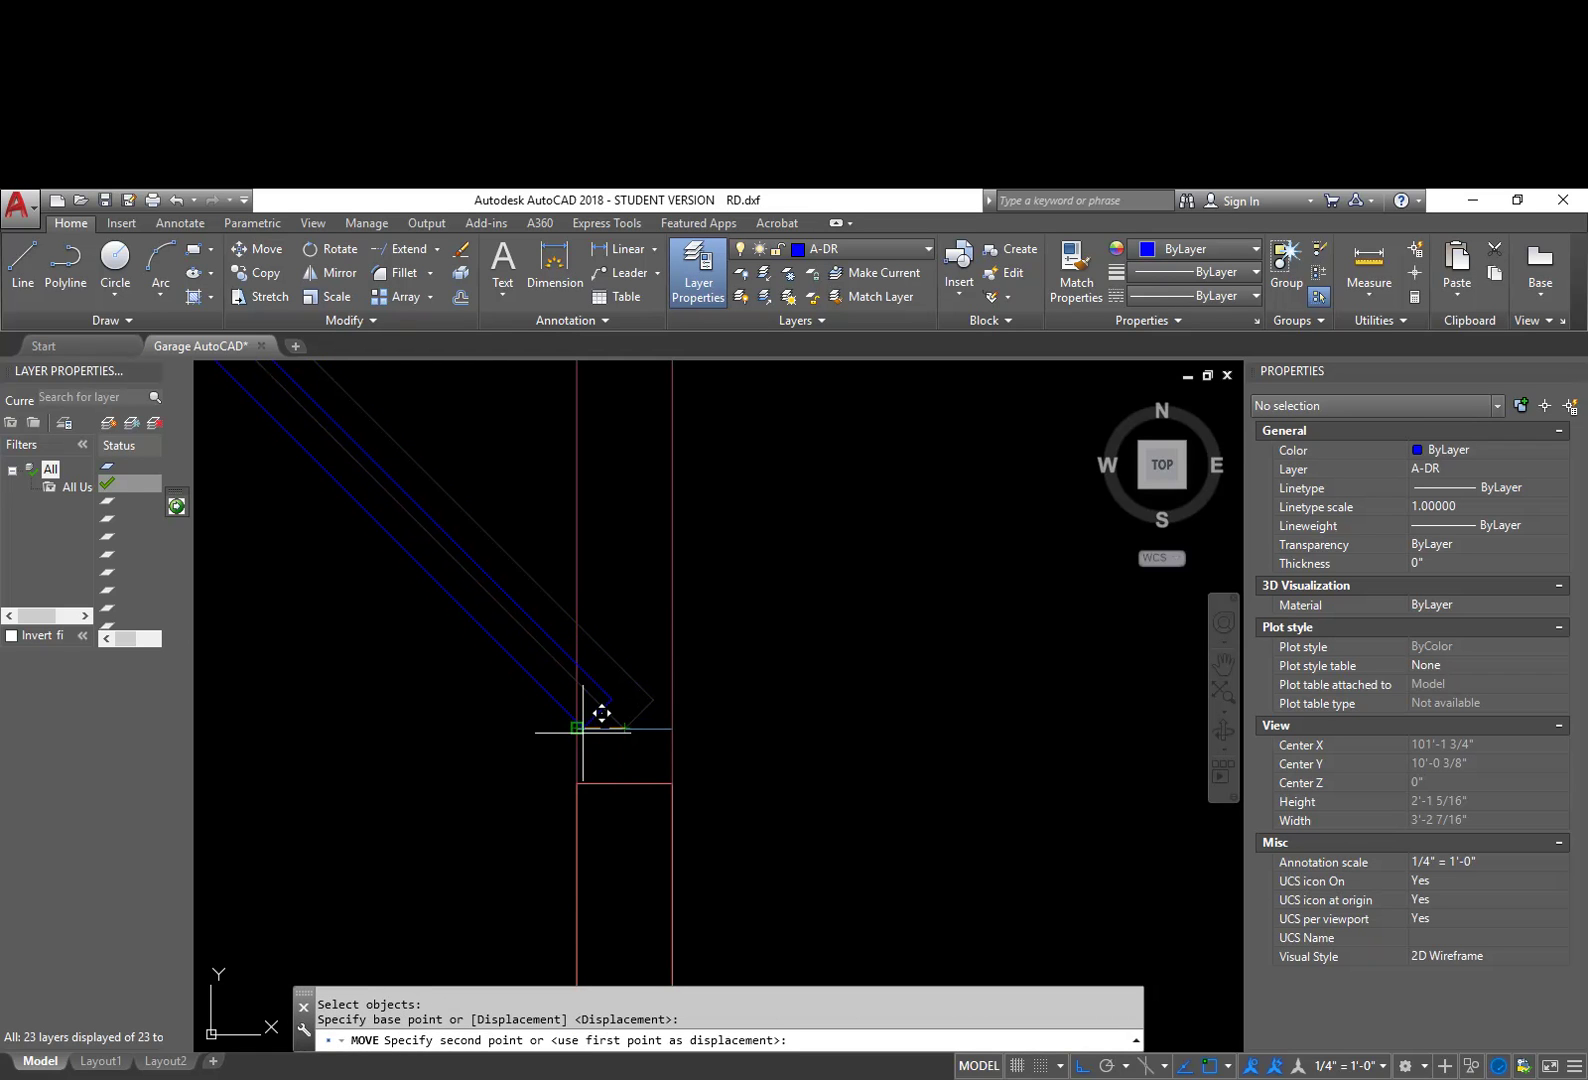
left_click(577, 728)
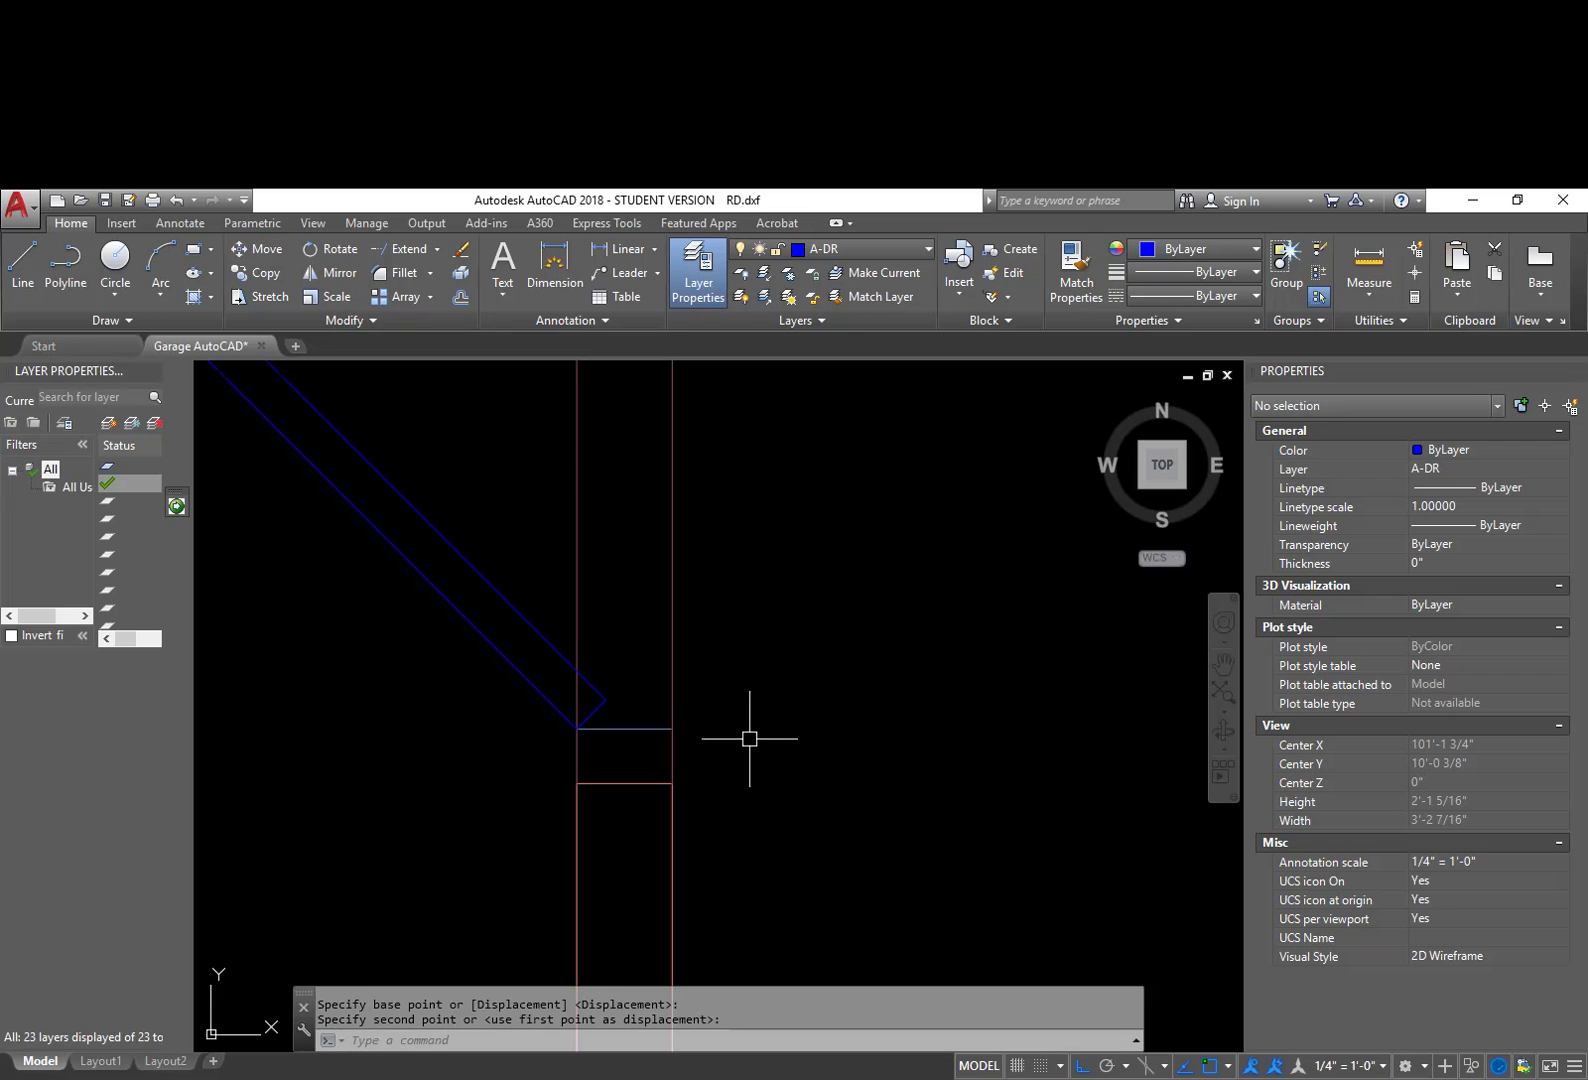
type("M")
key("Return")
type("p")
key("Return")
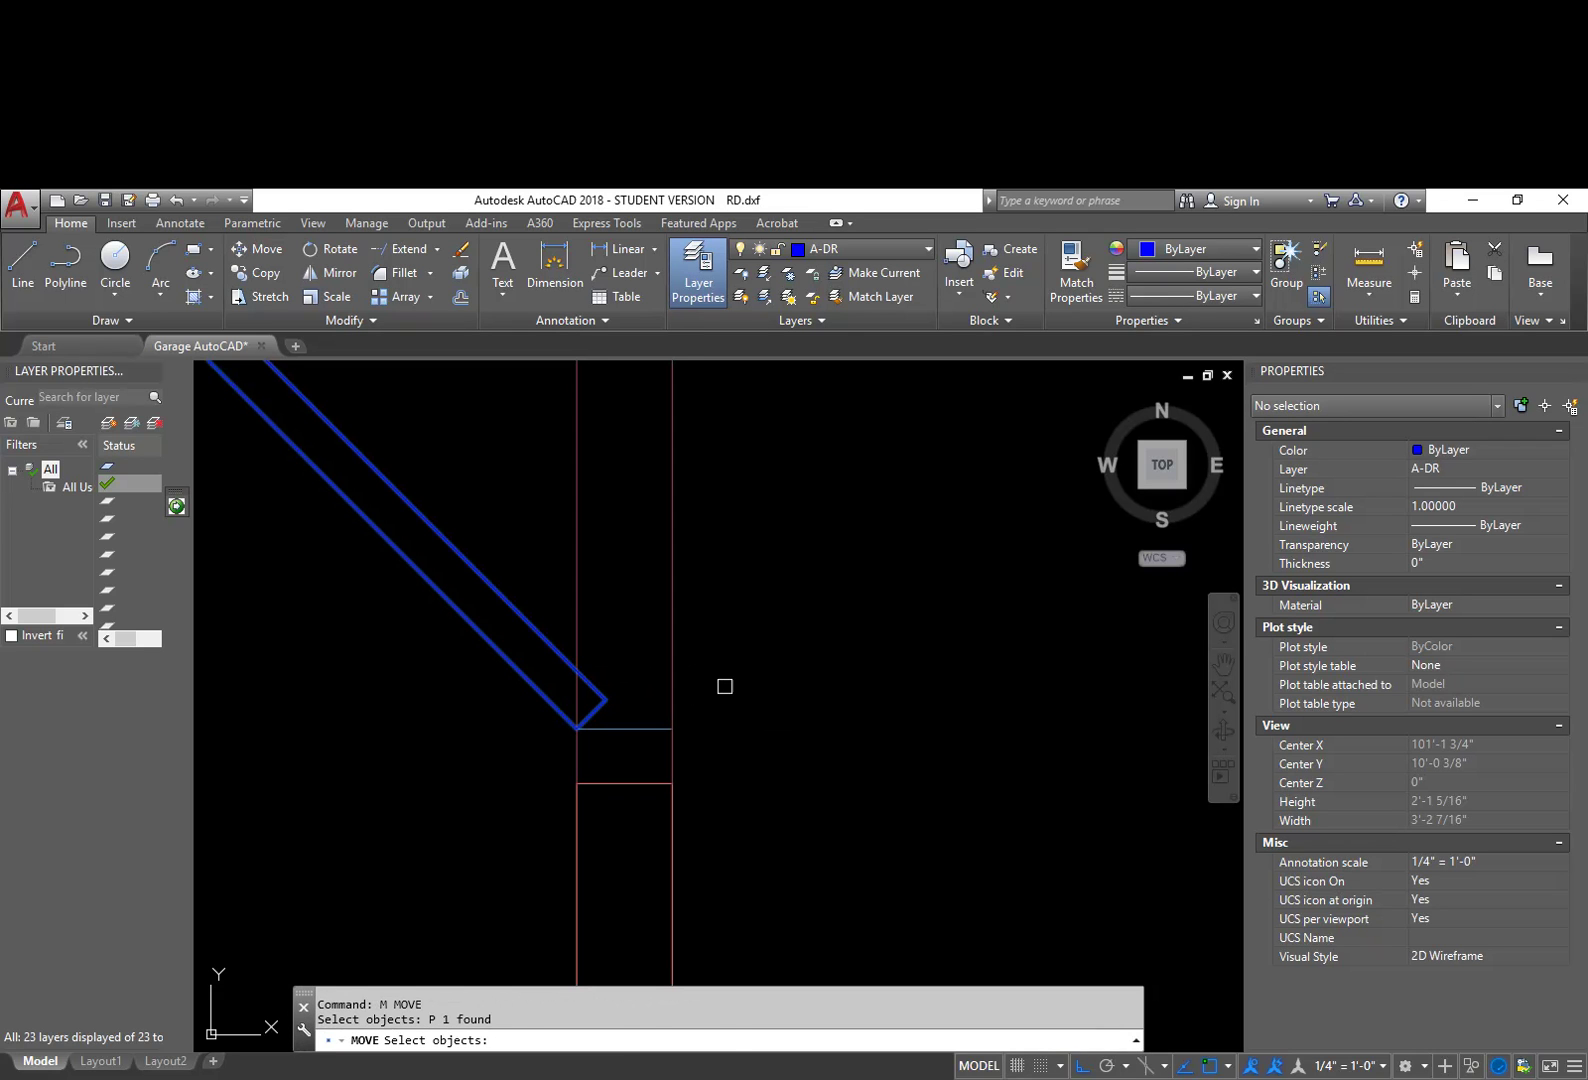
key("Return")
right_click(752, 676)
left_click(752, 676)
key("Escape")
Step: Move the door panel 1 inch east along the lower frame line
type("M")
key("Return")
left_click(591, 683)
key("Return")
left_click(787, 675)
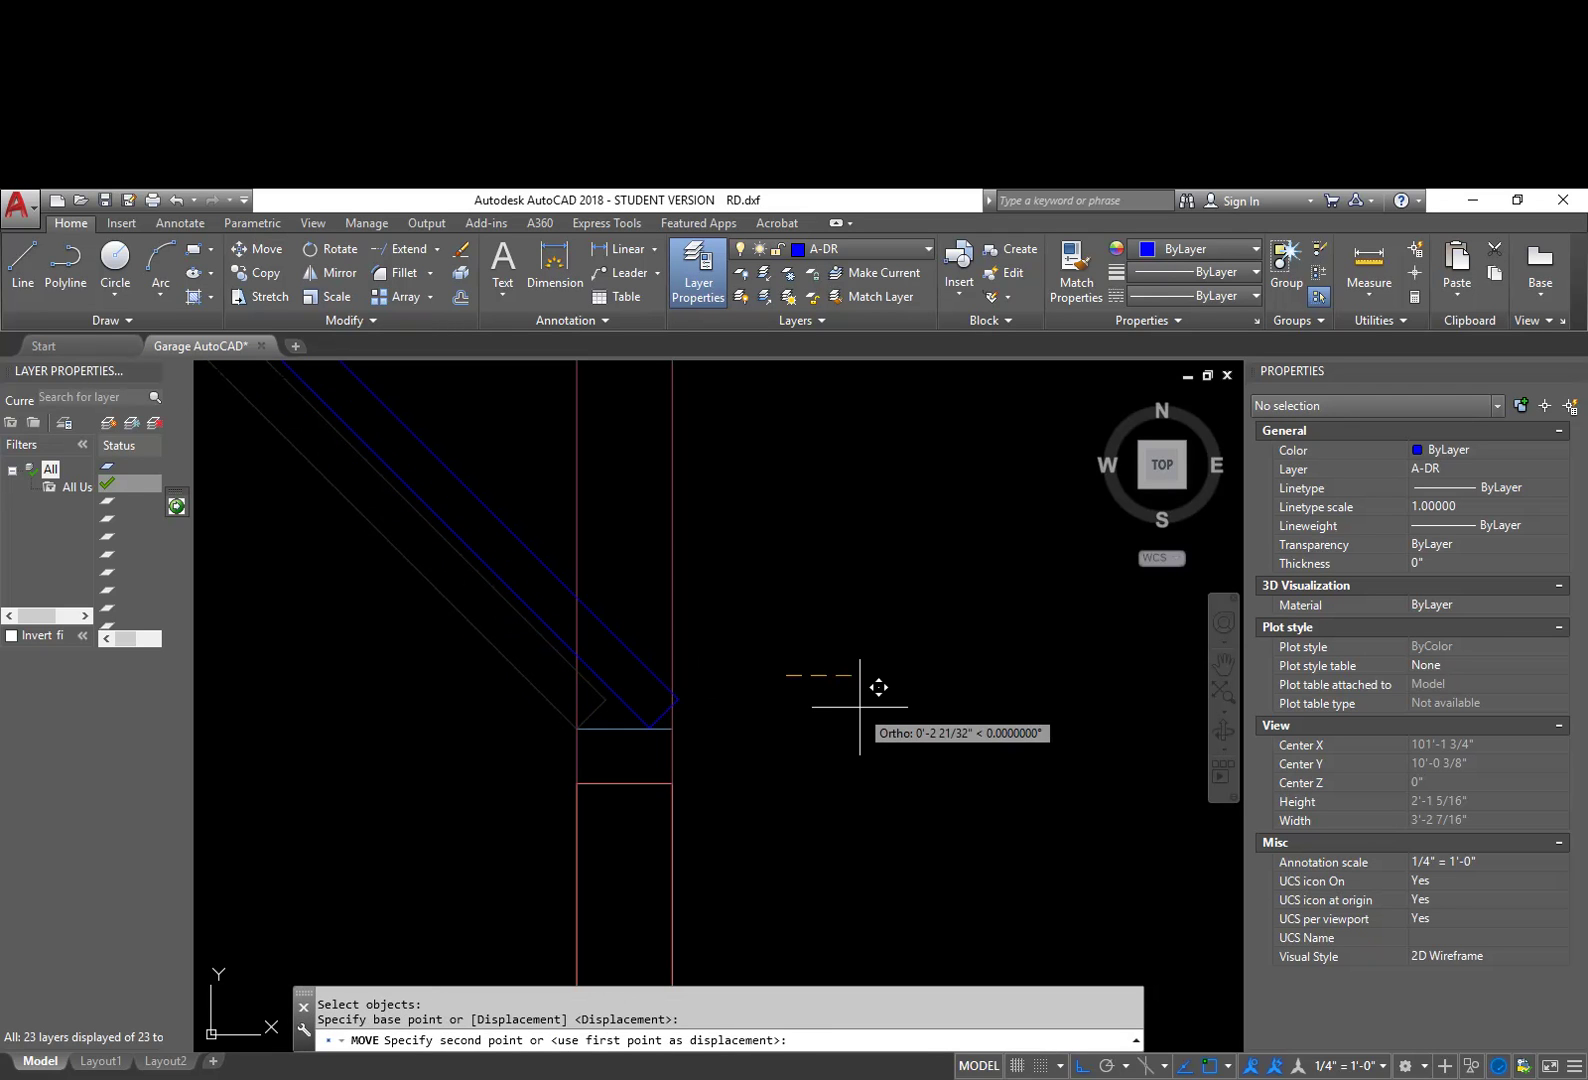
type("1")
key("Return")
type("RO")
key("Return")
left_click(583, 652)
key("Return")
left_click(604, 728)
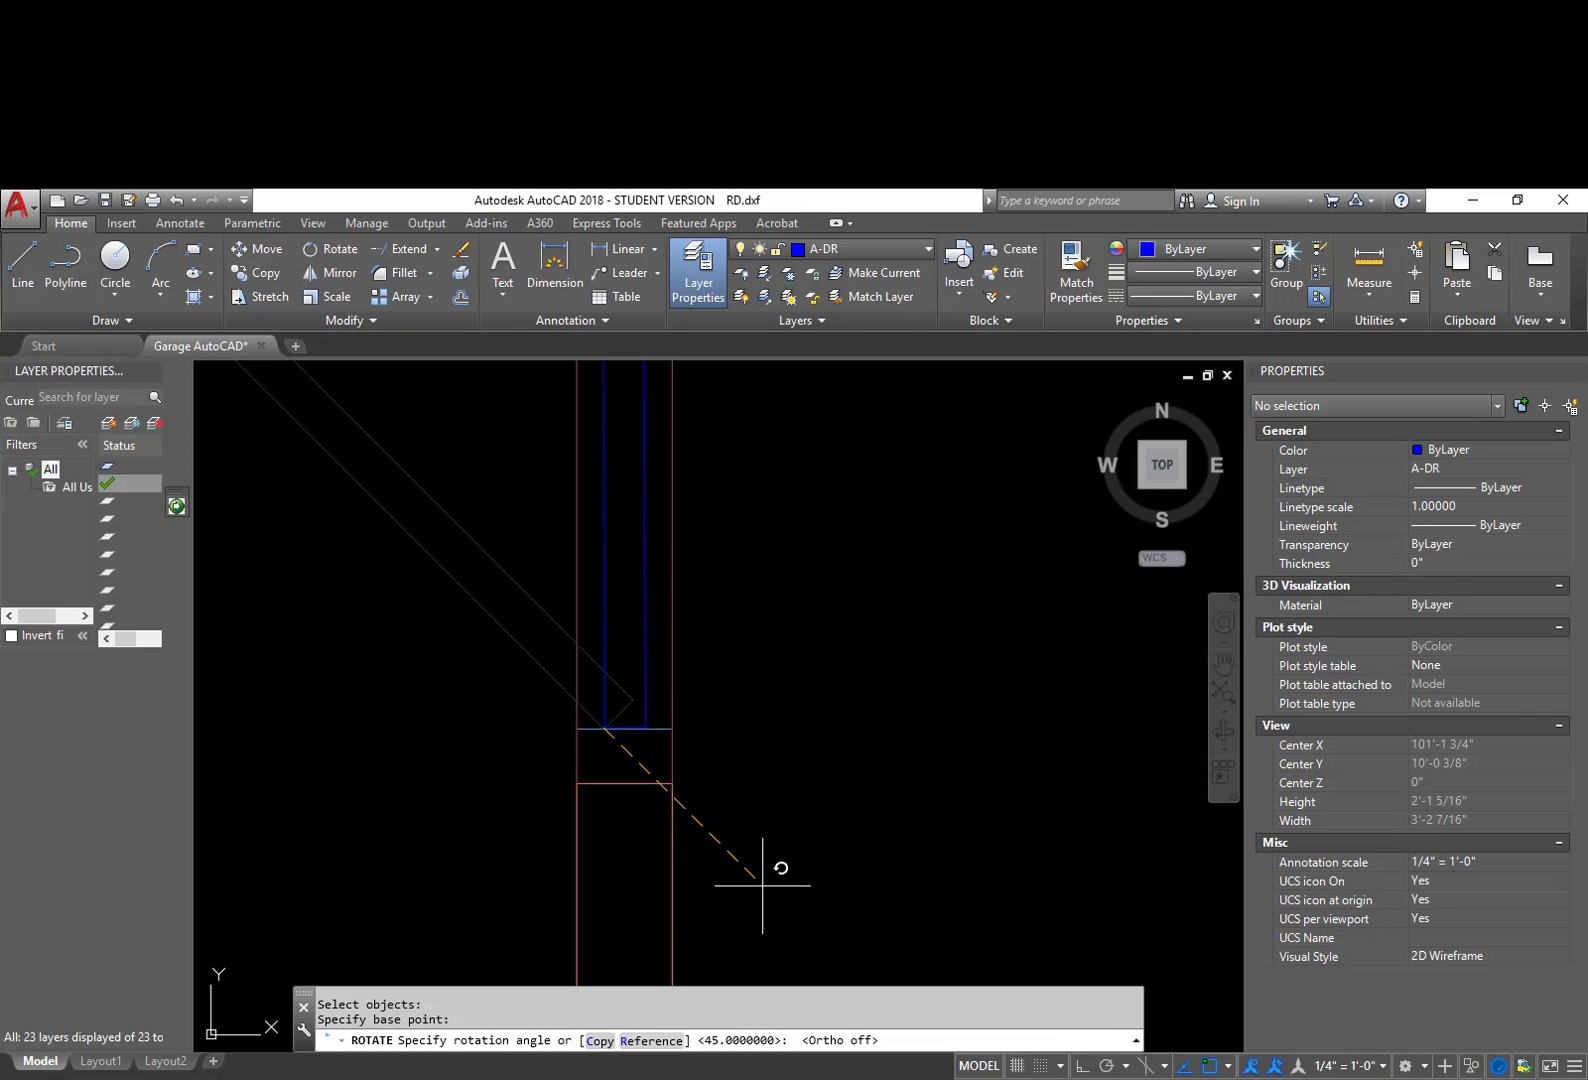
key("Escape")
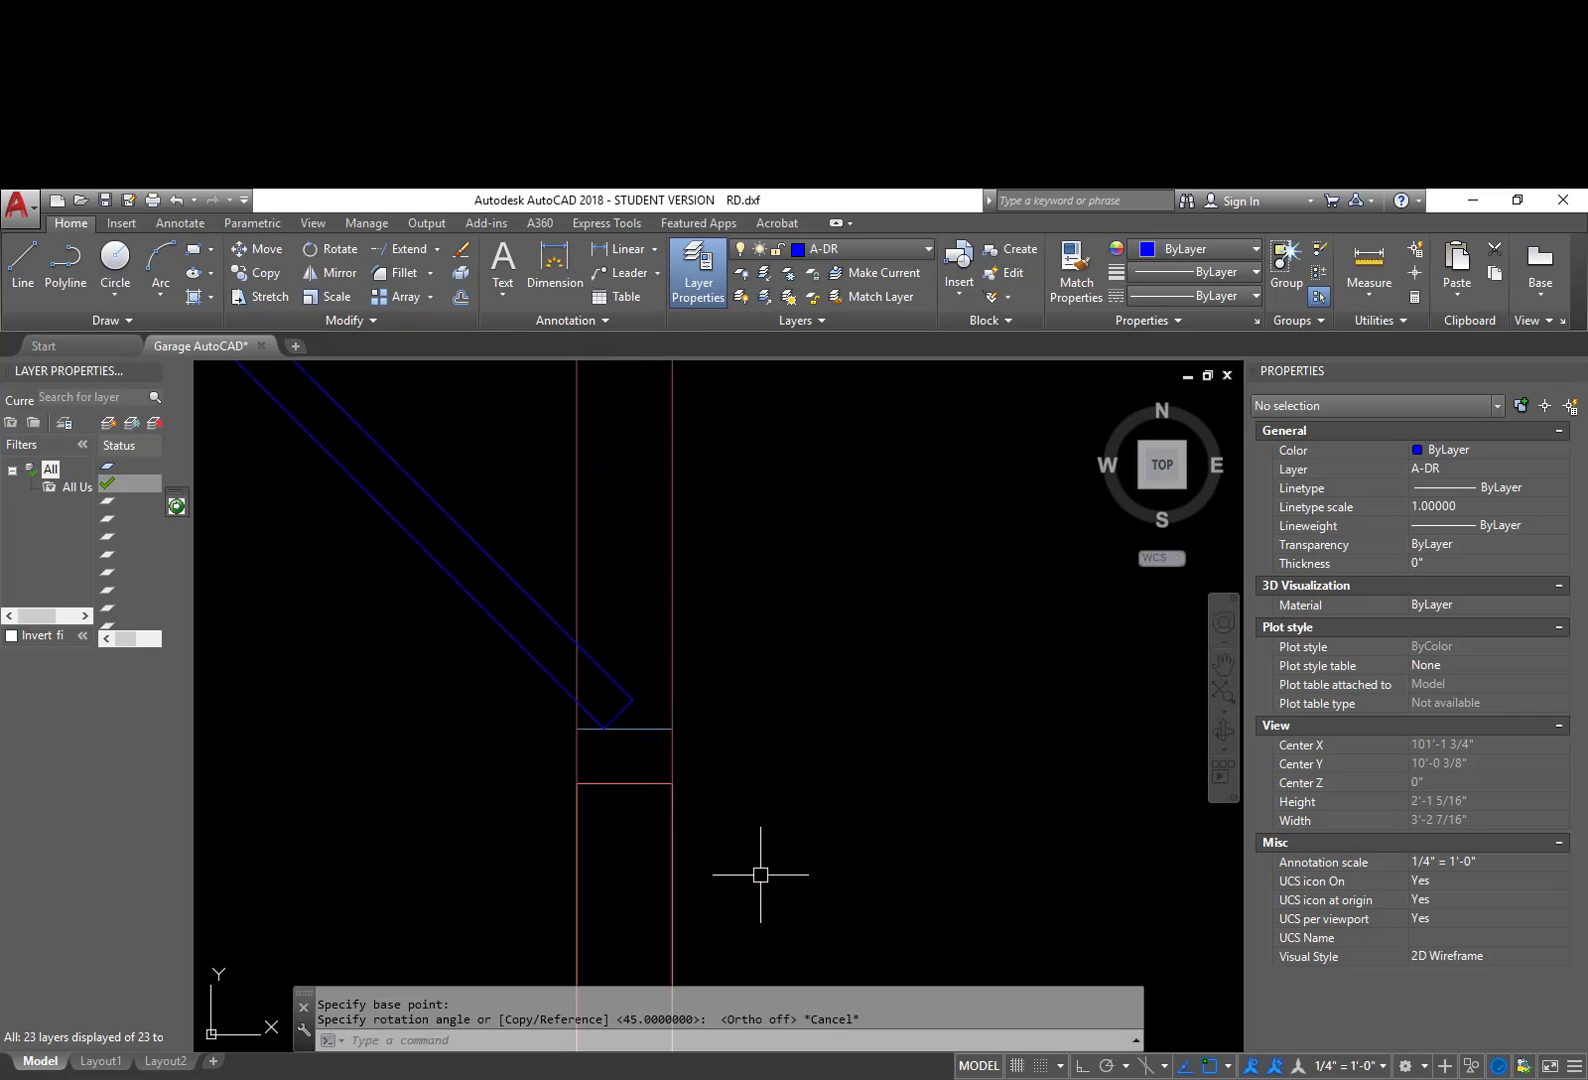
Step: Inspect the door stop in the reference block, and rotate the door panel -45 degrees about its lowest corner
scroll(705, 709, "down", 6)
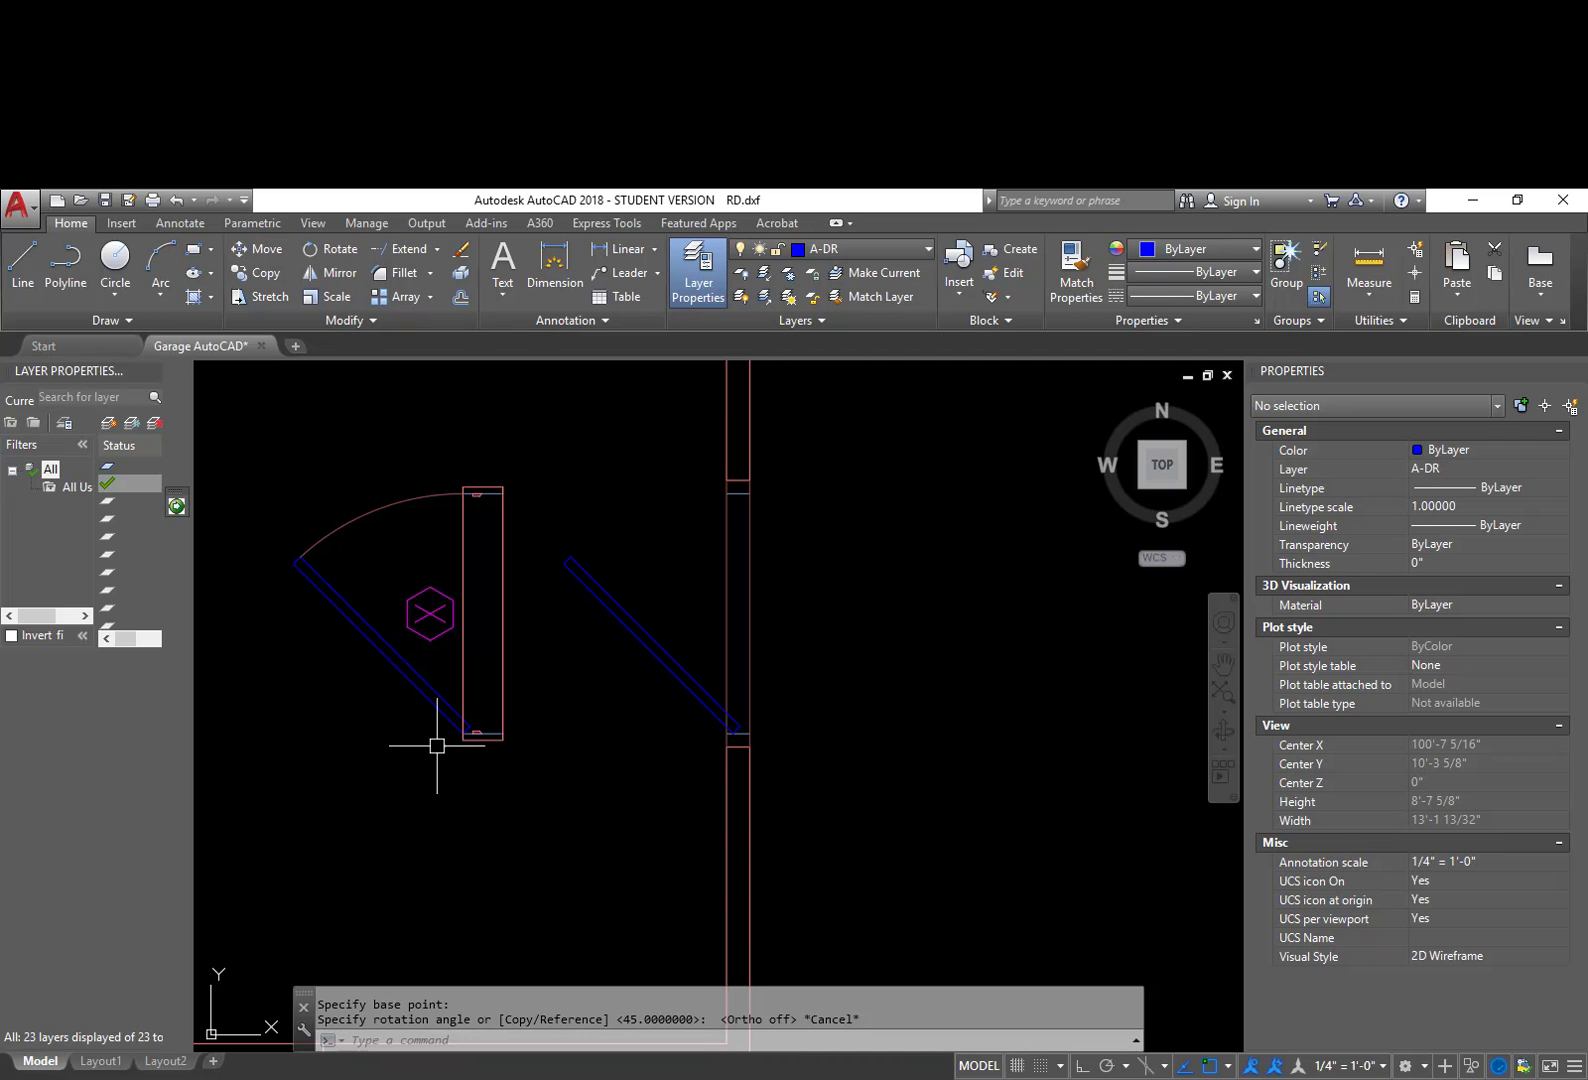
scroll(436, 746, "up", 5)
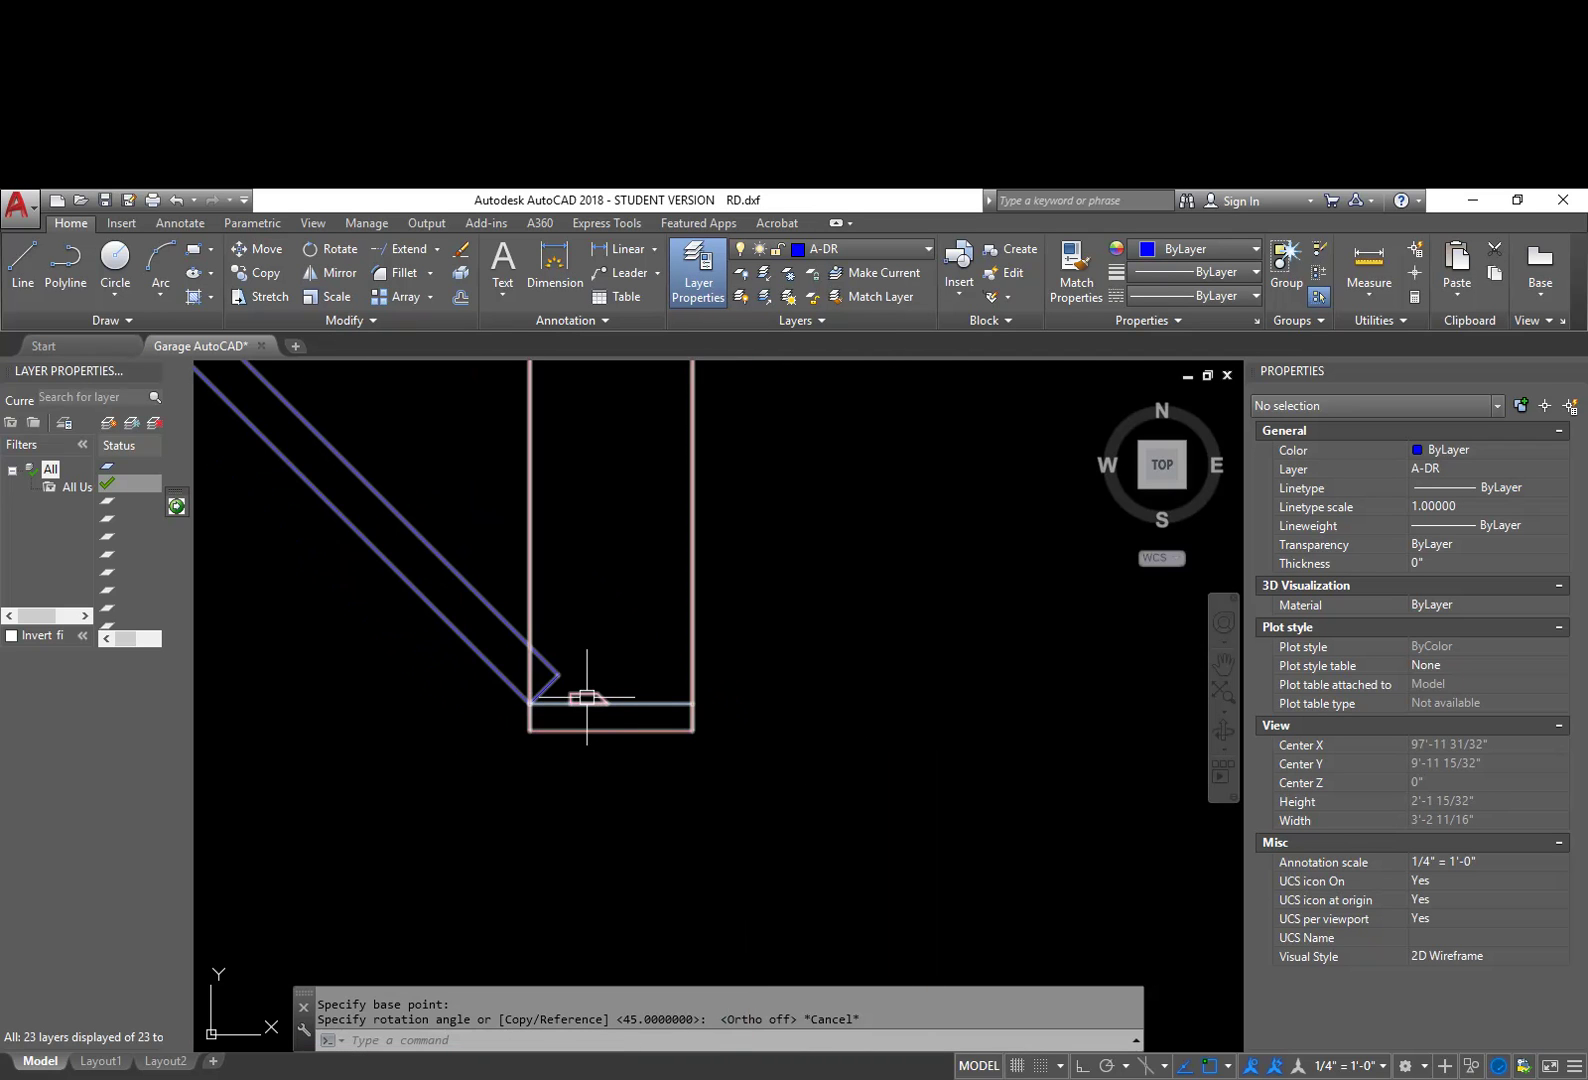
scroll(587, 697, "up", 2)
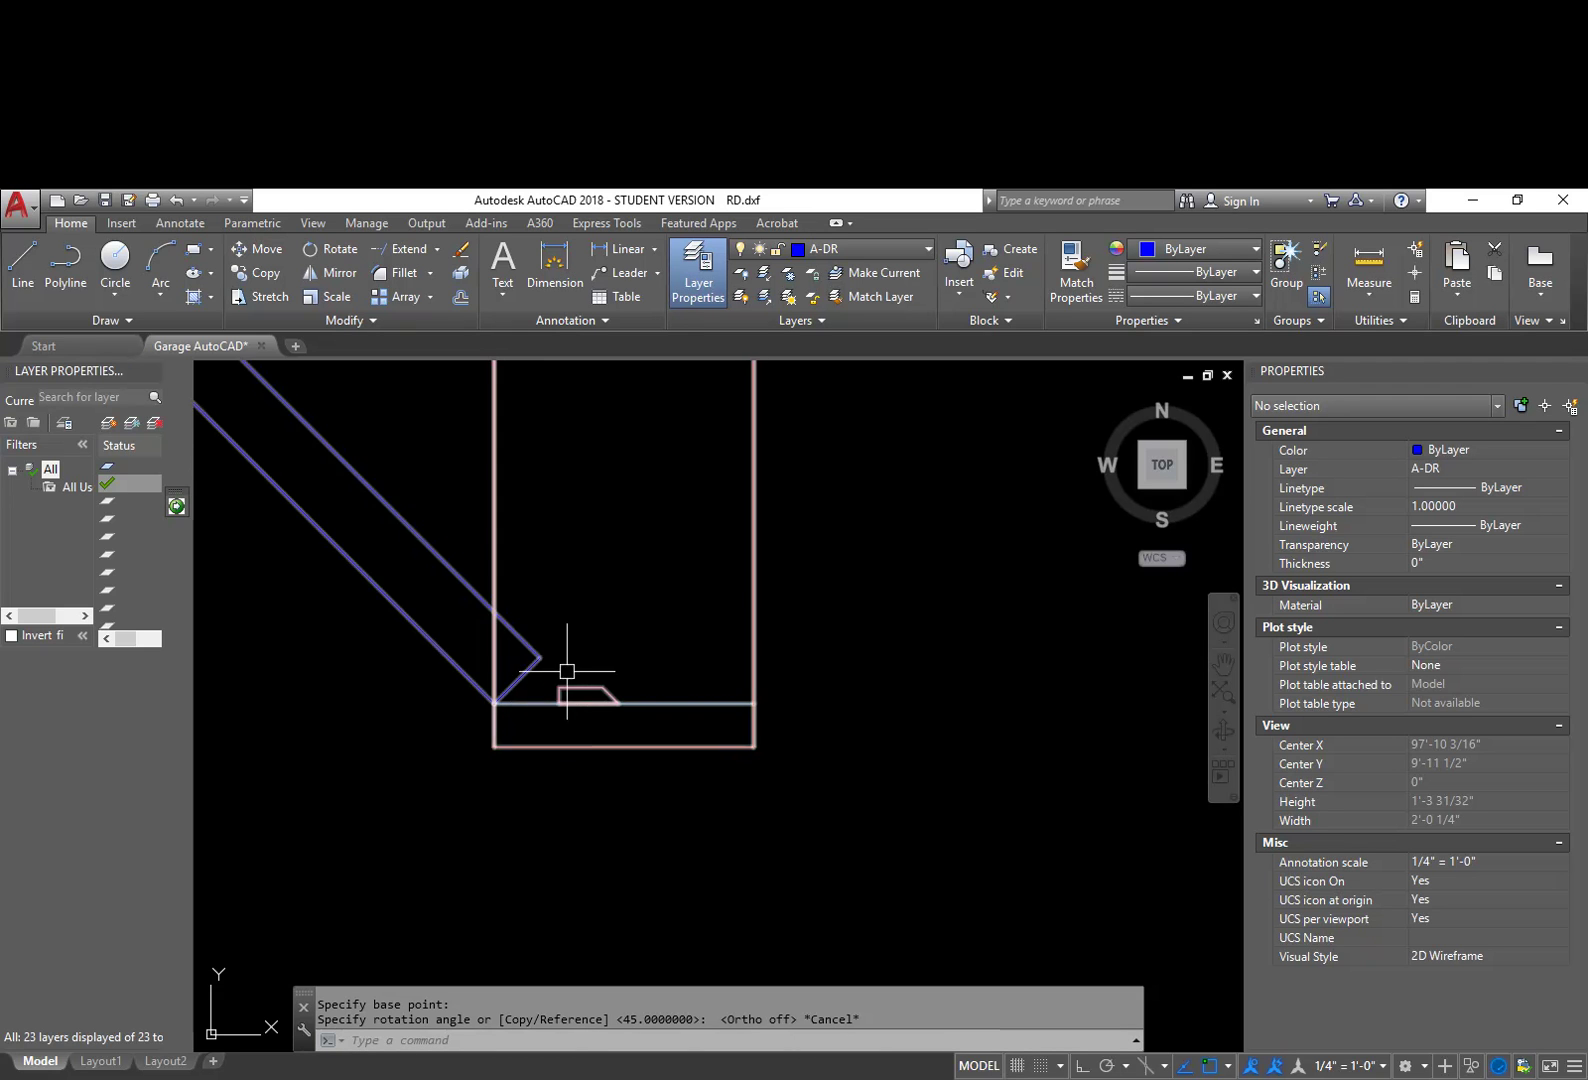
scroll(600, 710, "down", 5)
scroll(780, 697, "up", 3)
type("ro")
key("Return")
left_click(948, 655)
key("Return")
left_click(928, 686)
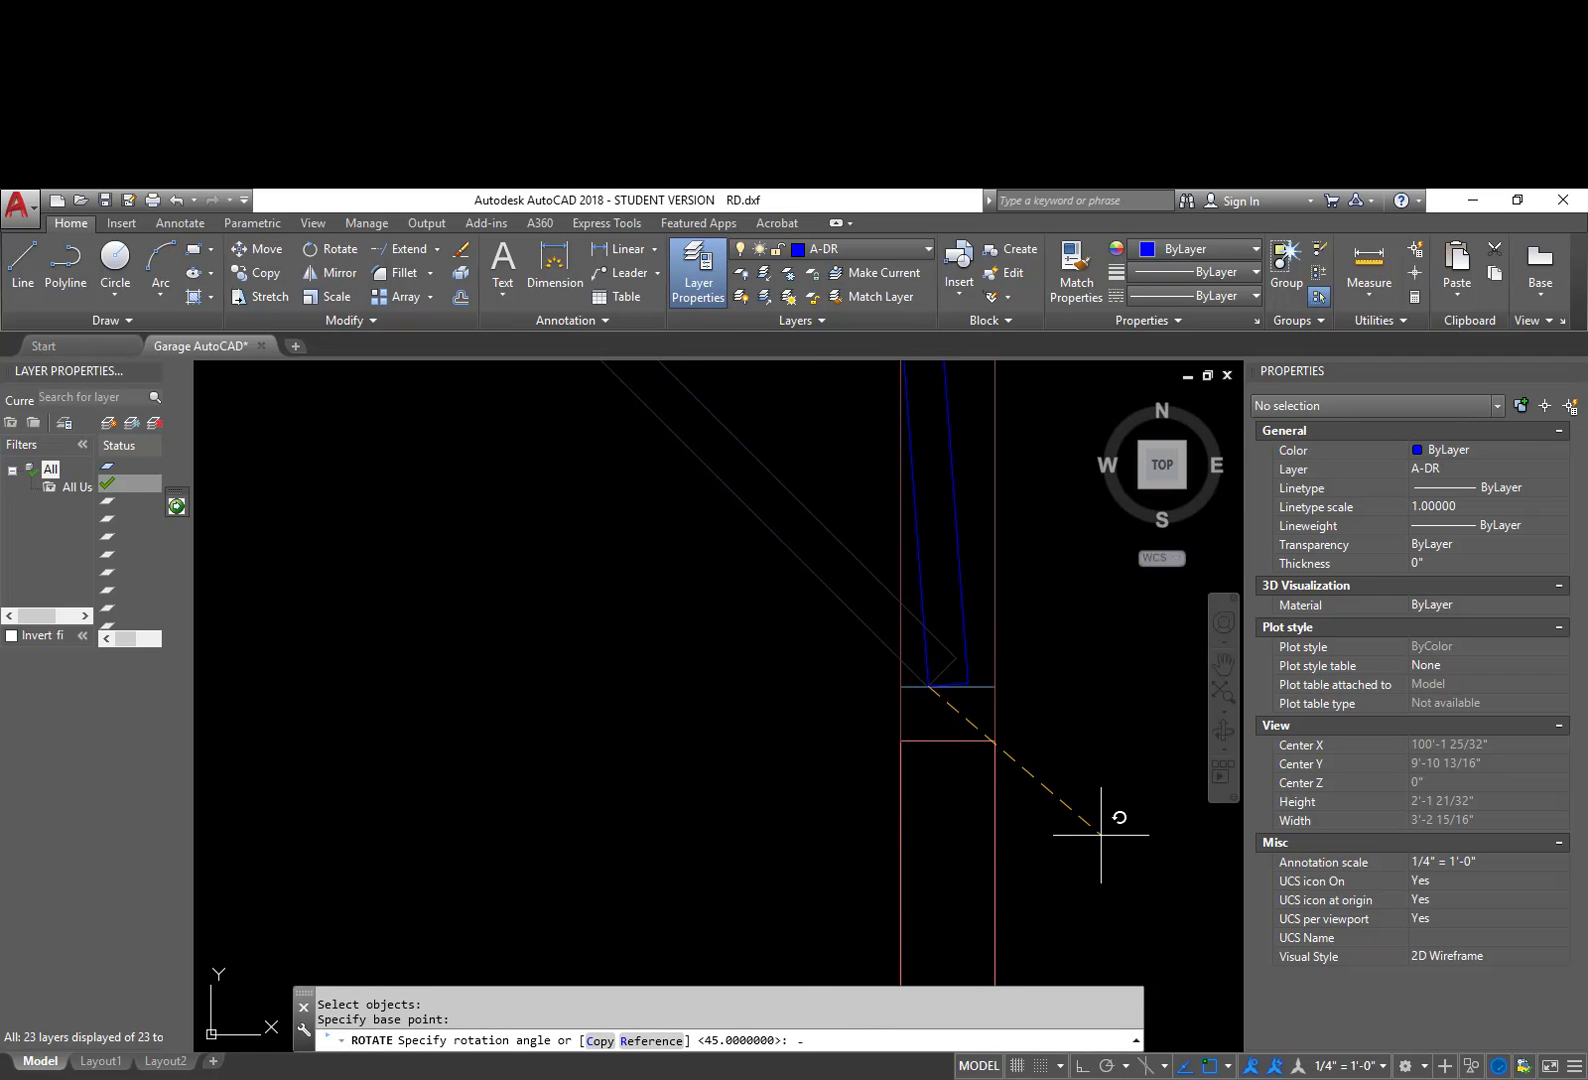
key("Return")
Step: On layer A-DR-TRIM, draw a closed door stop from the panel's lower east corner: 0.5 inch north, 0.25 inch east, sloping to the frame line's east end
scroll(990, 705, "up", 3)
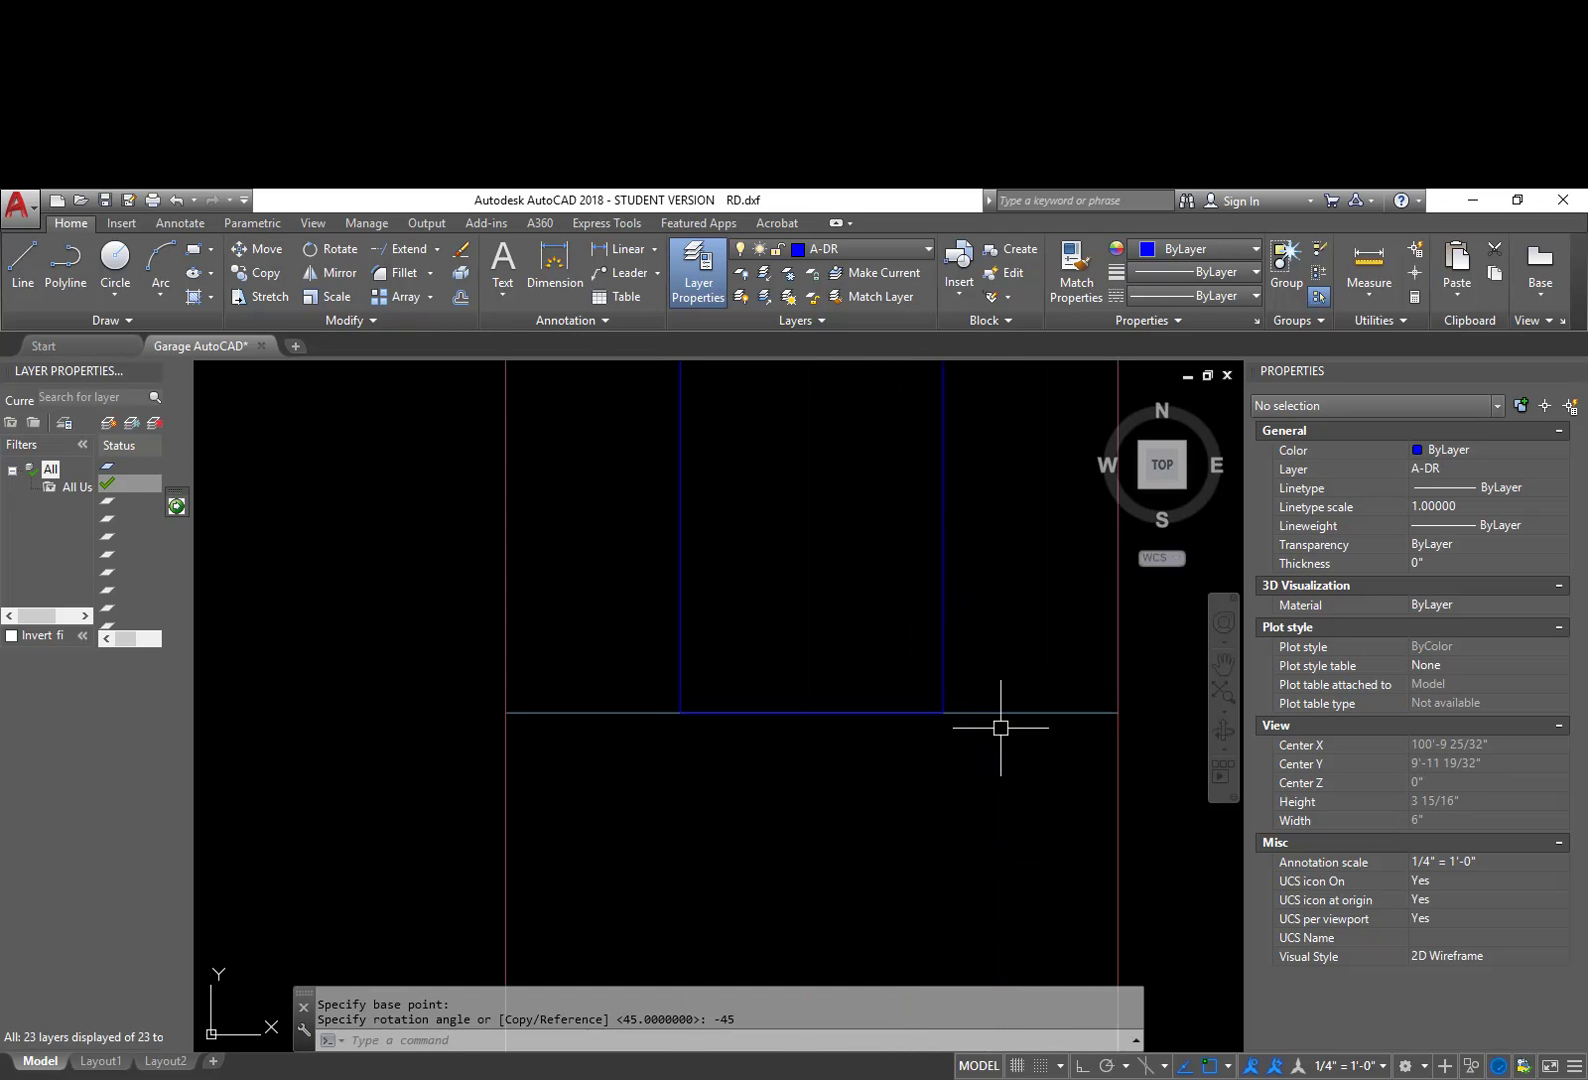
left_click(820, 251)
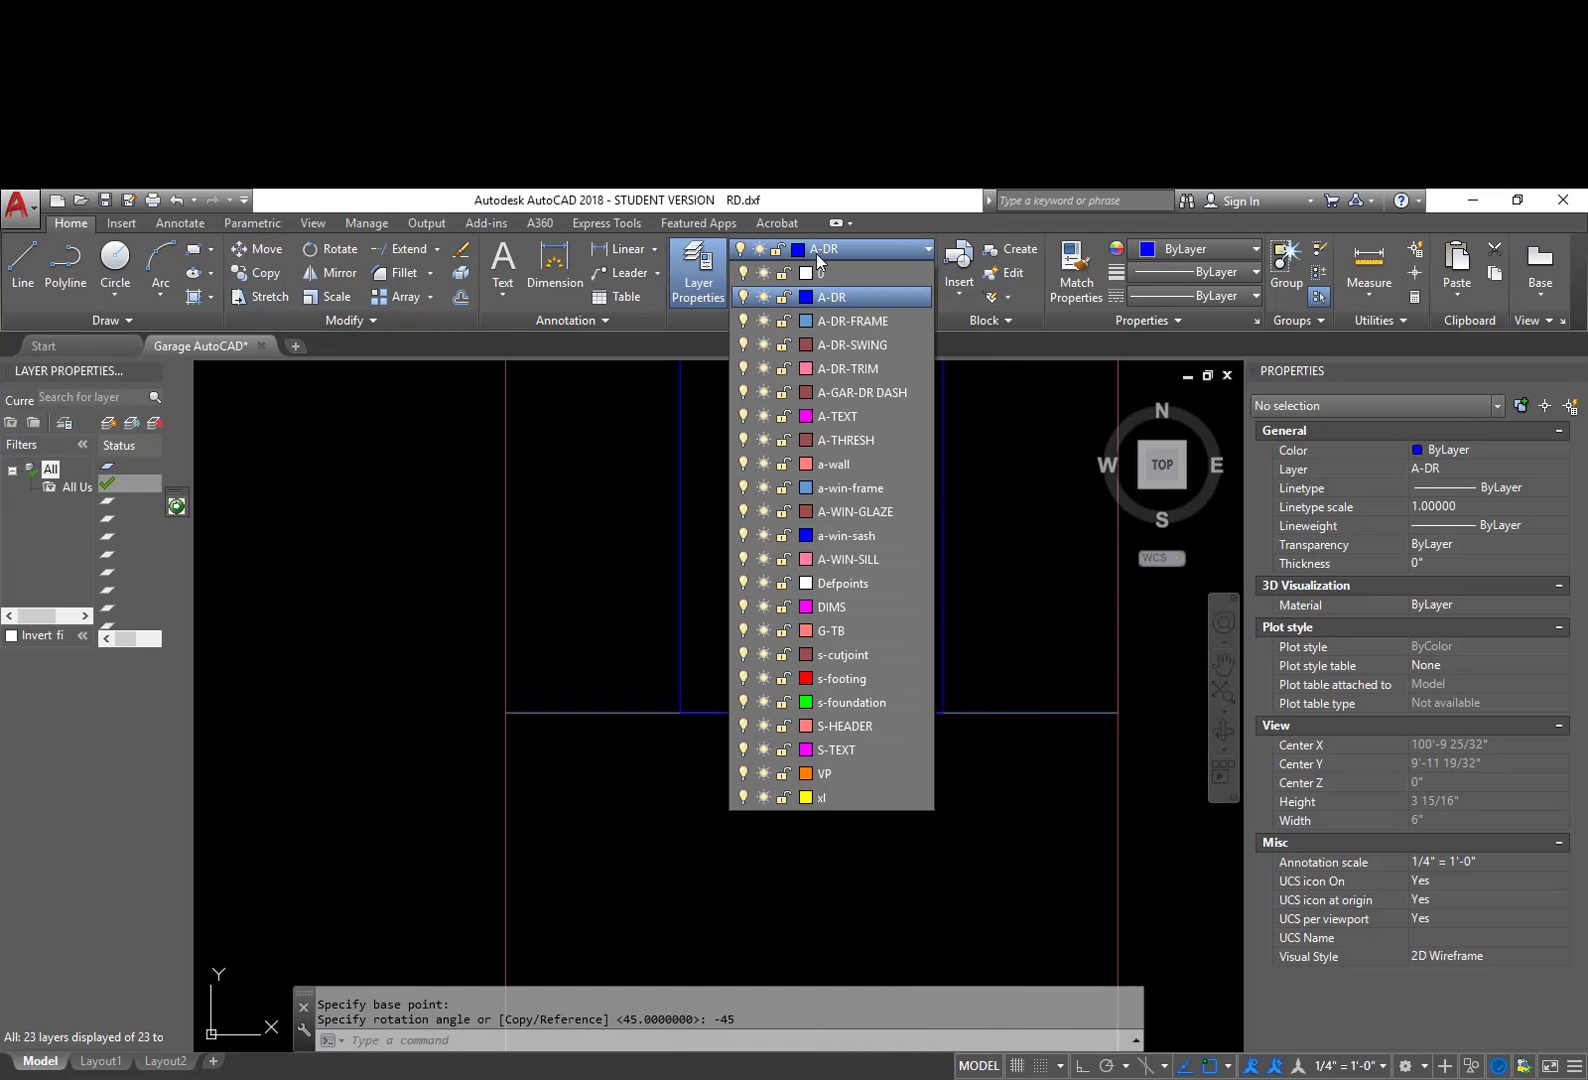
left_click(852, 368)
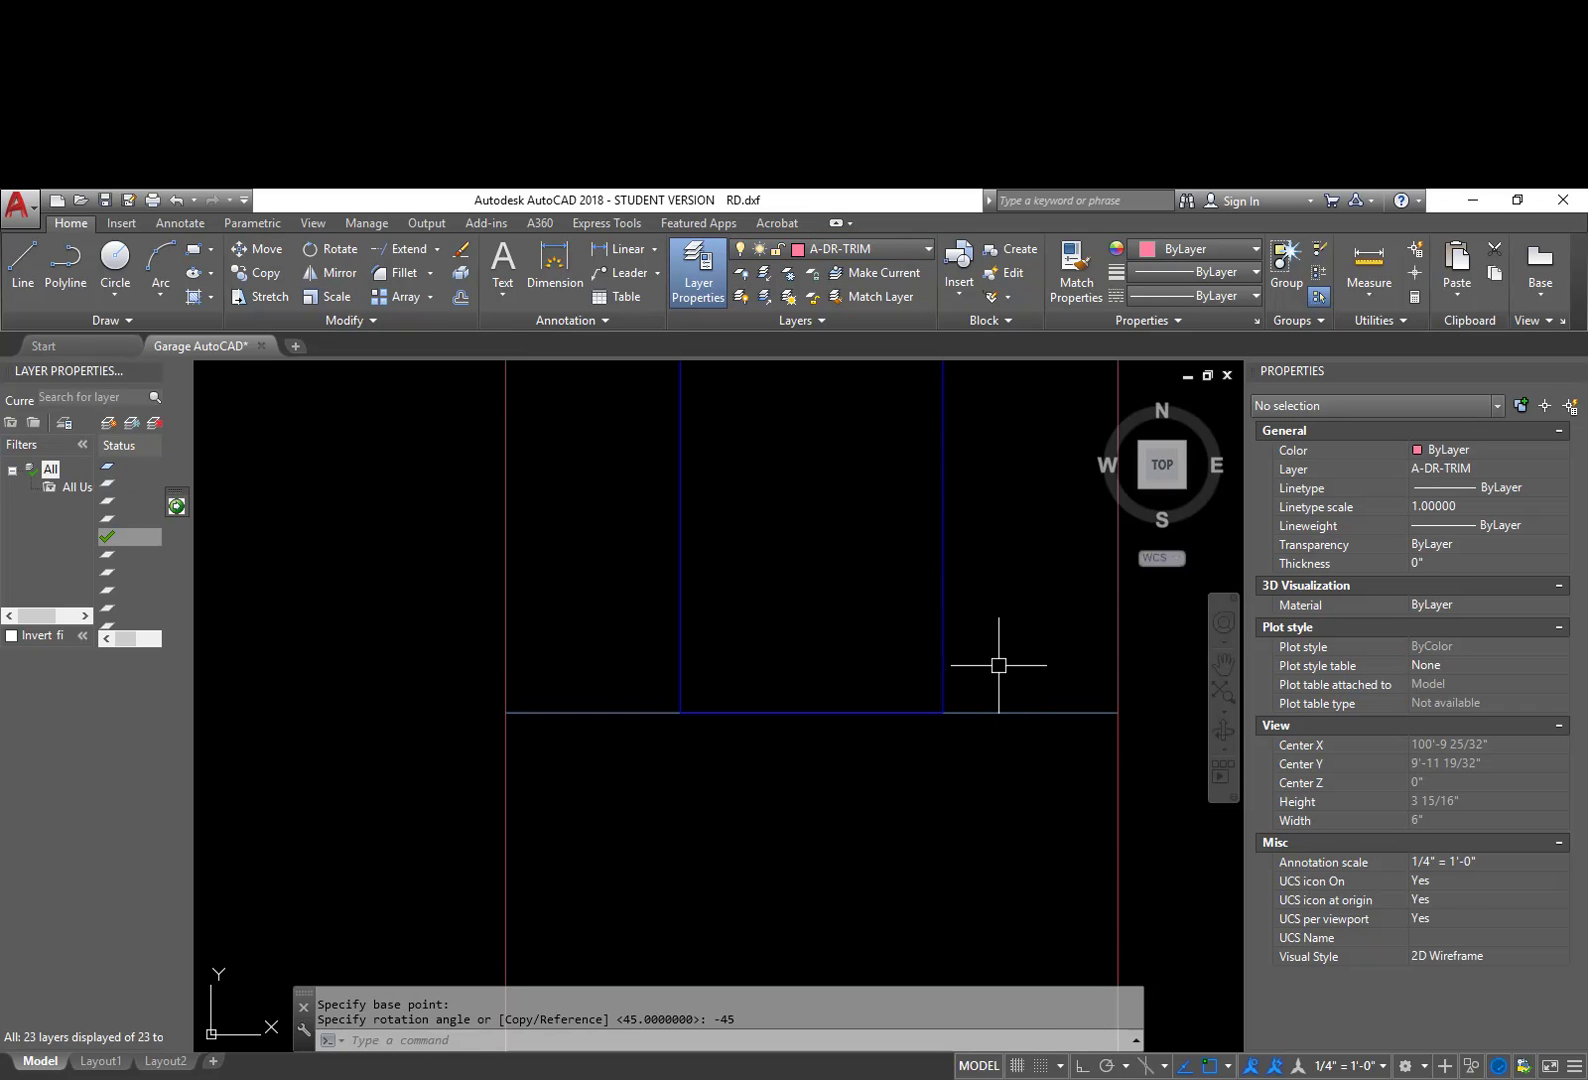
type("l")
key("Return")
left_click(943, 712)
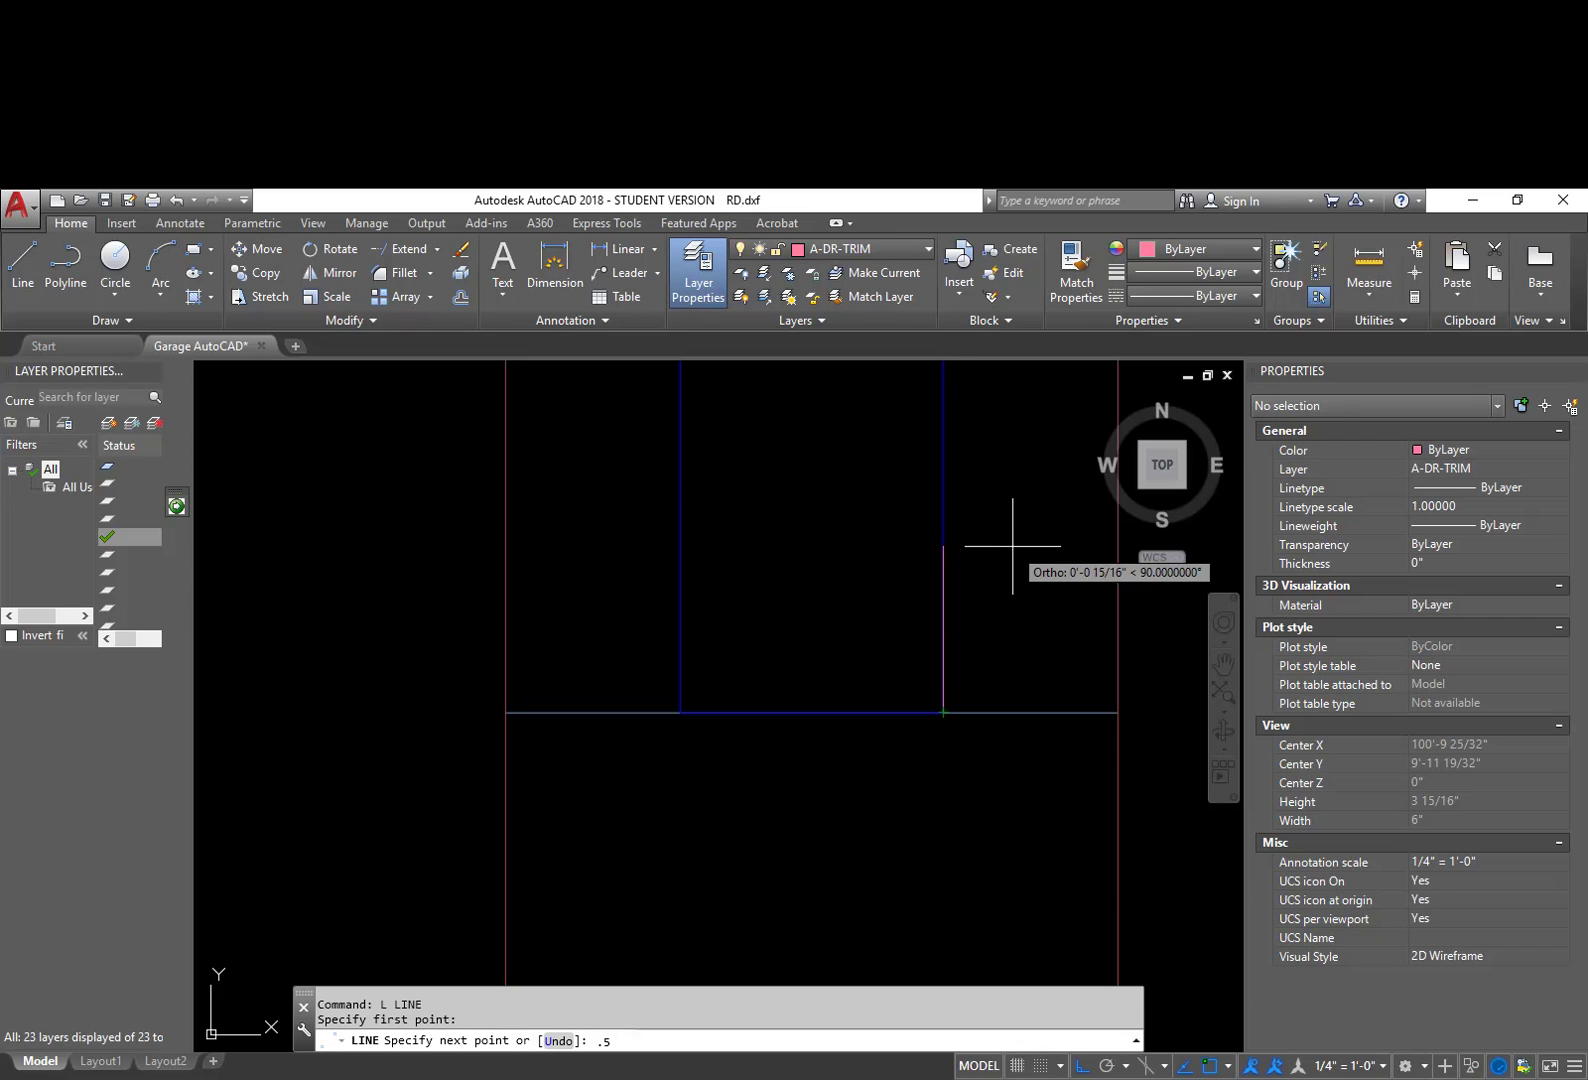
type(".5")
key("Return")
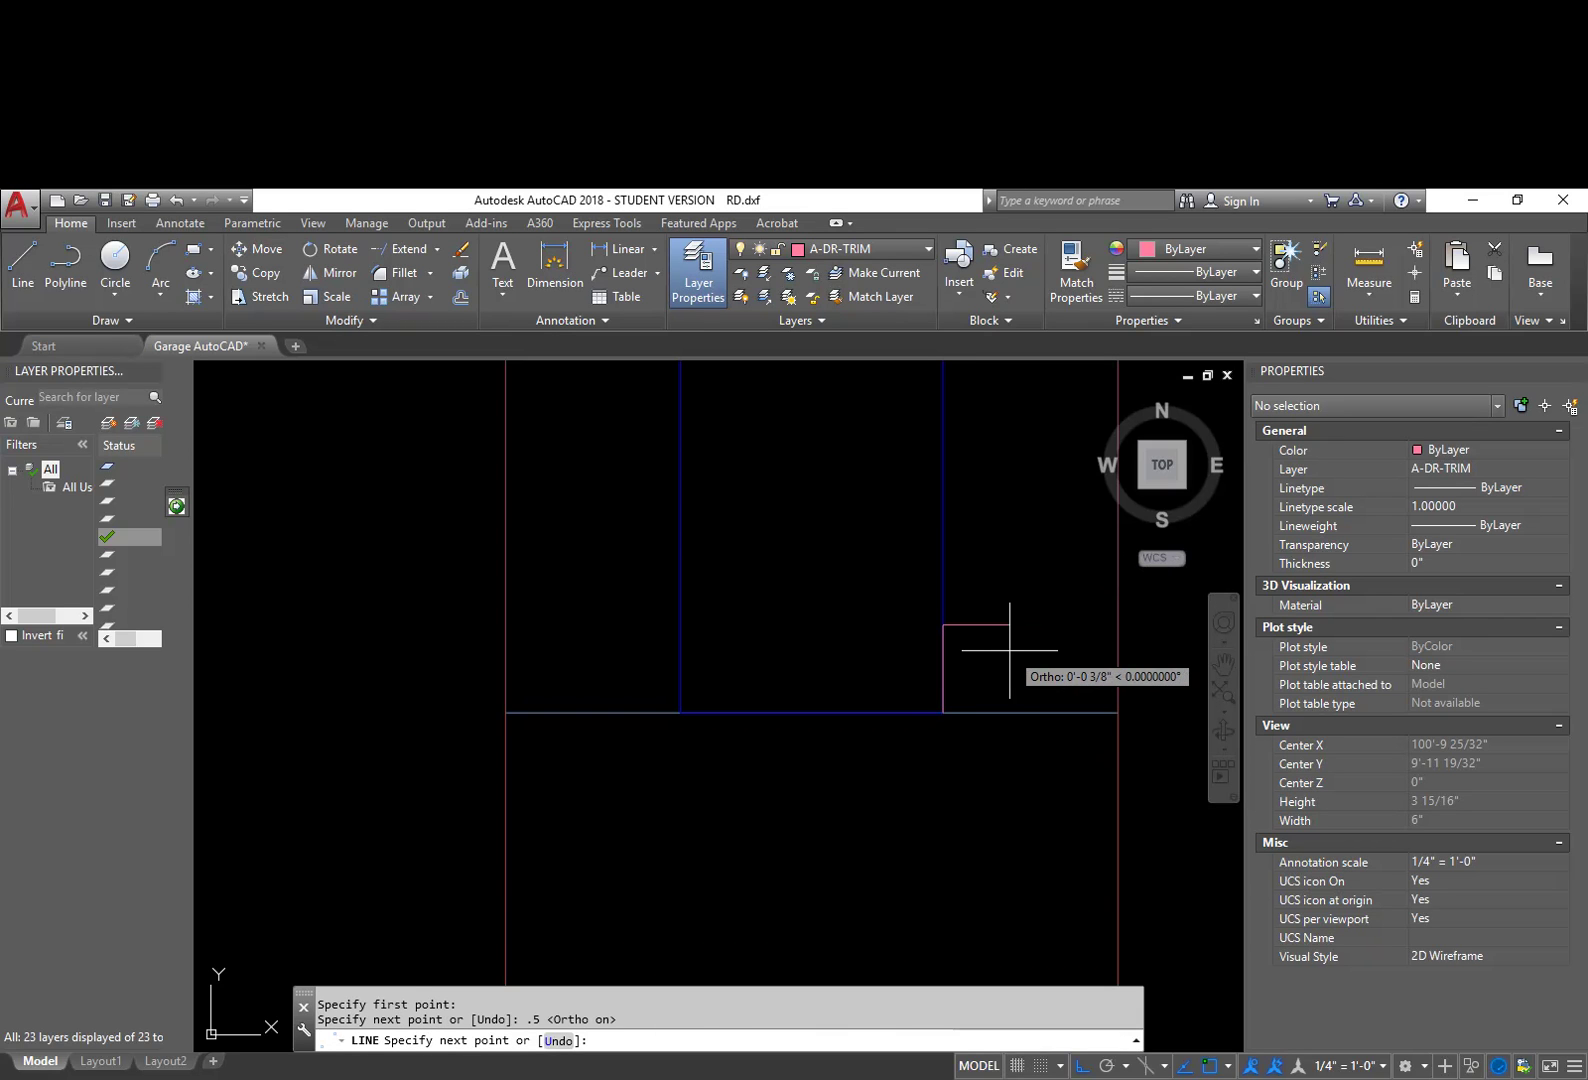
type(".25")
key("Return")
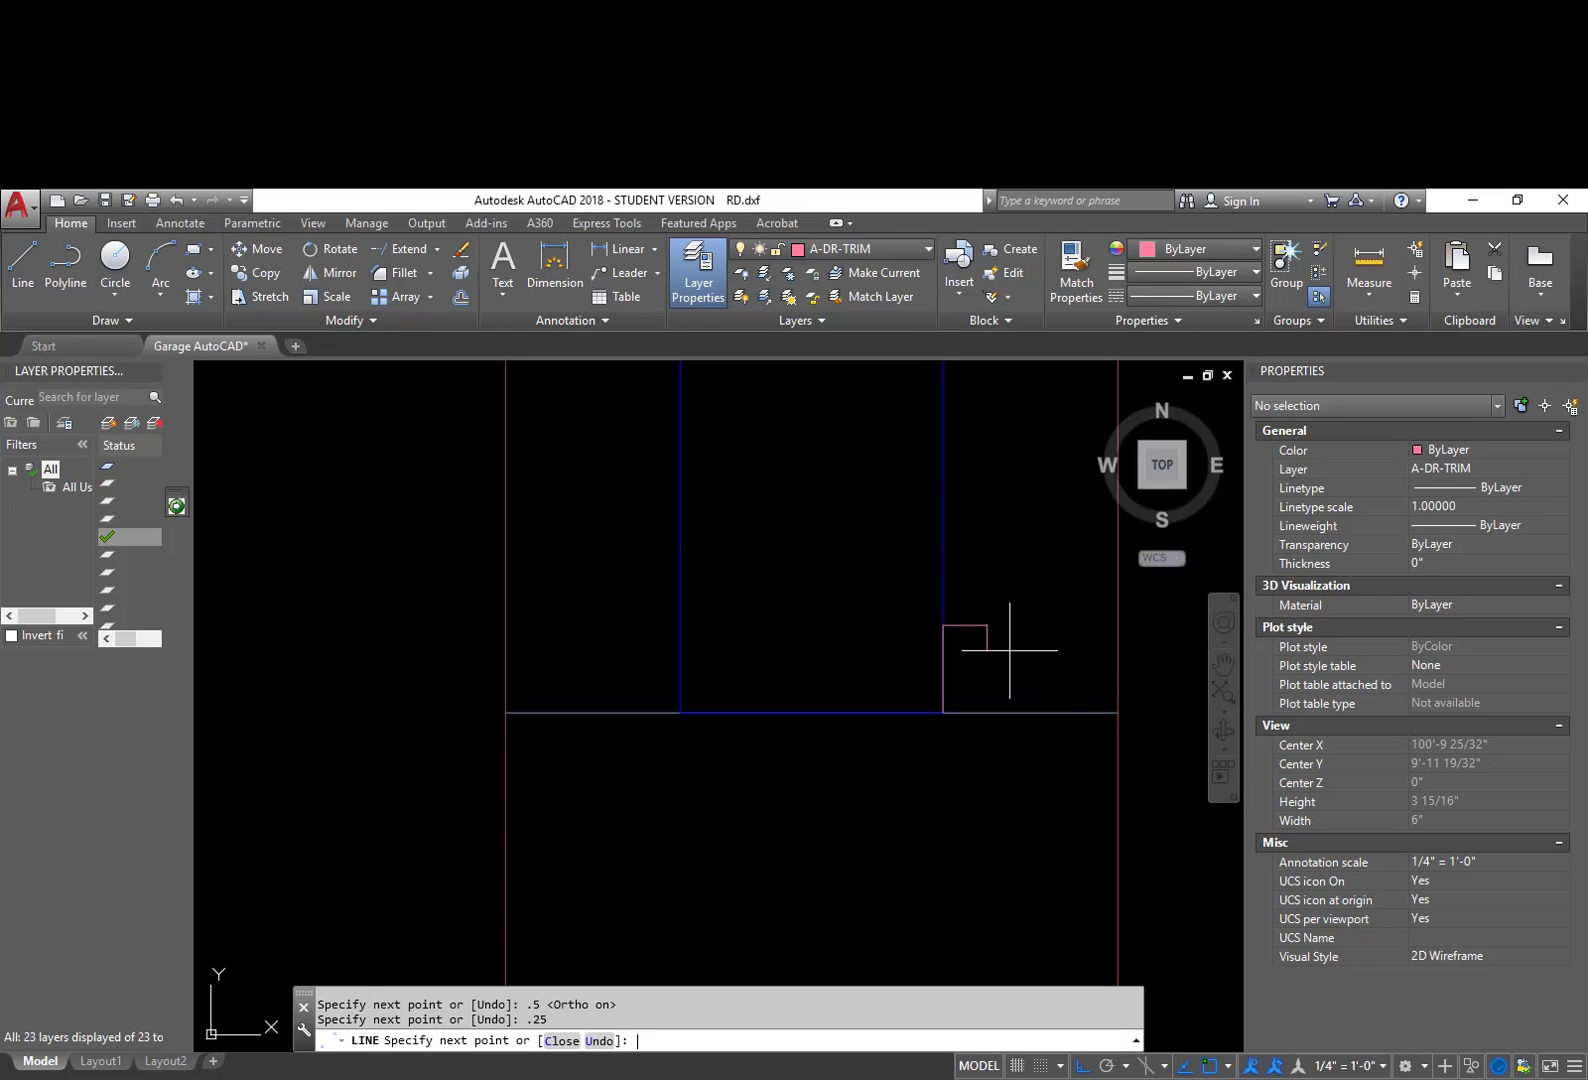
left_click(1079, 712)
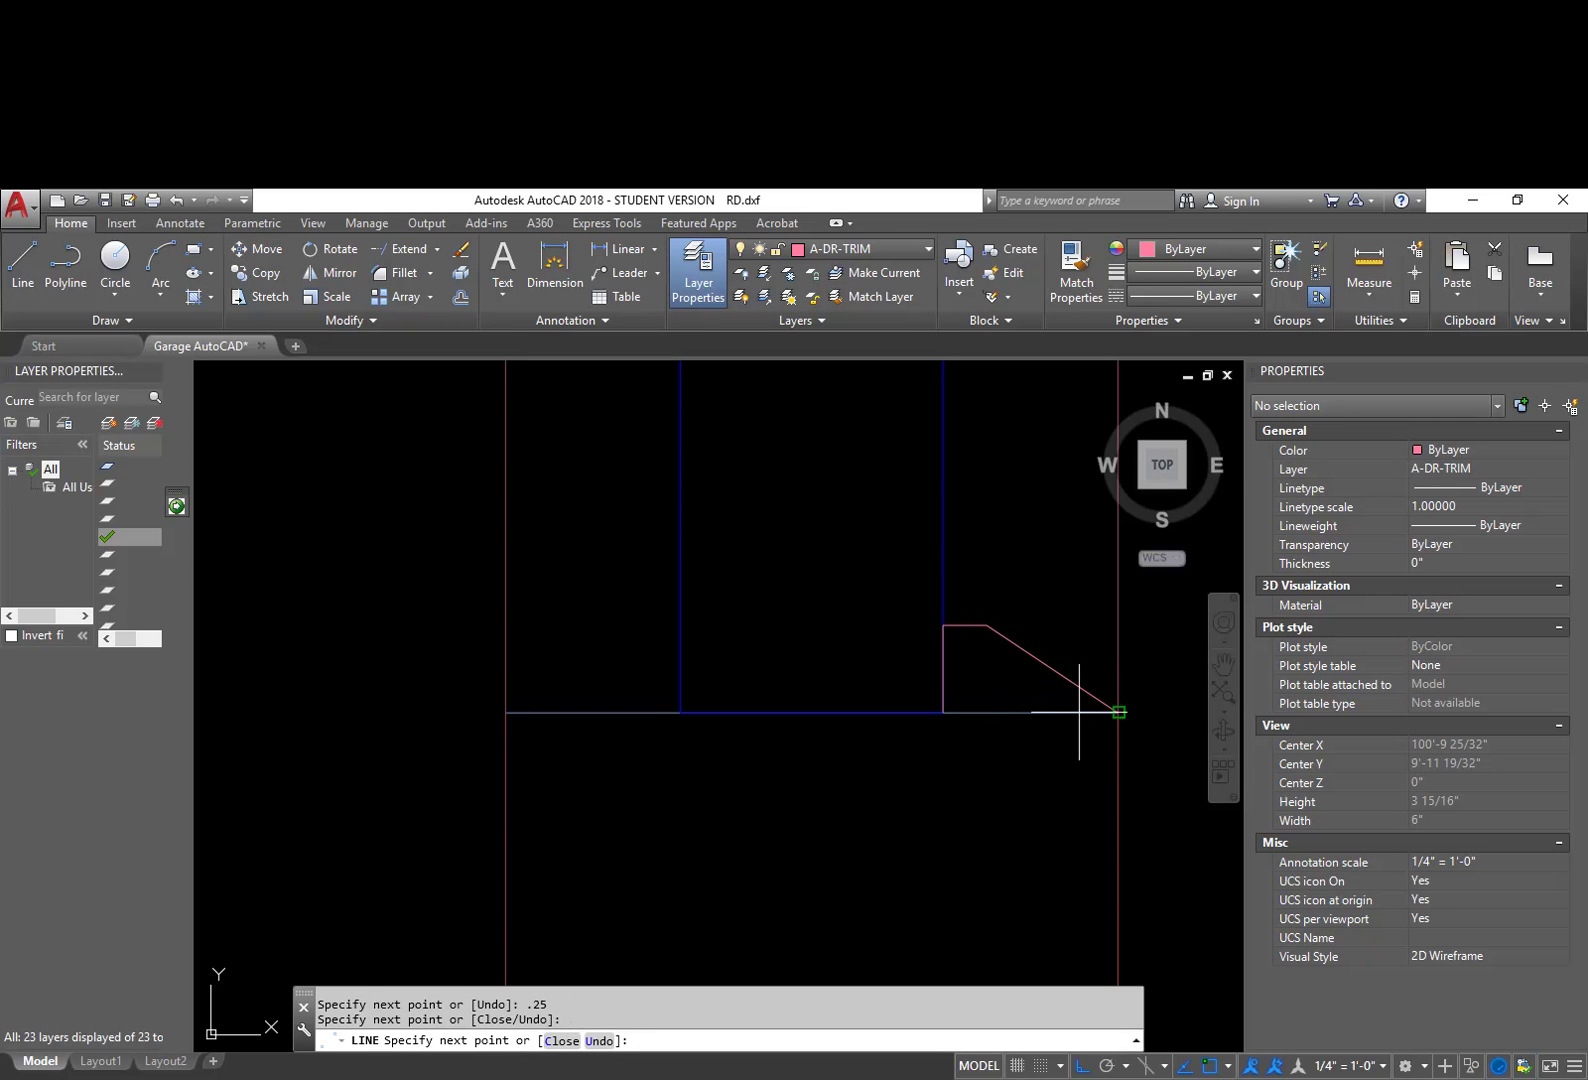
key("Escape")
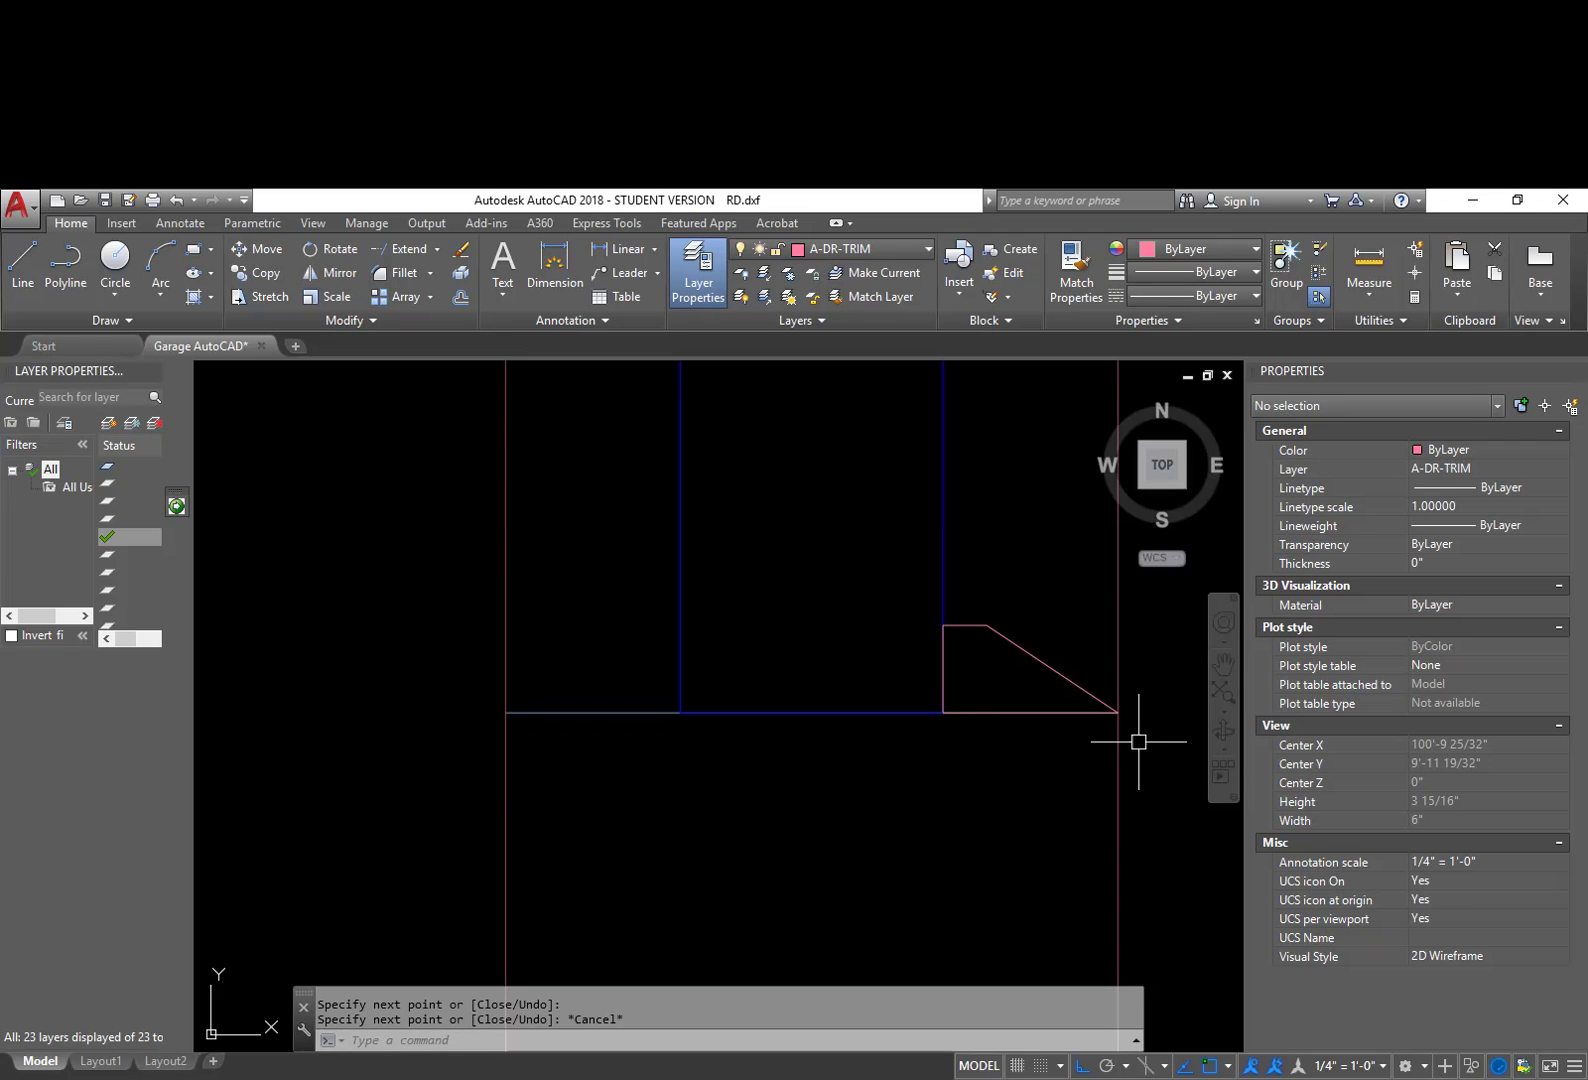
Step: Mirror the four door stop lines about the opening's horizontal centerline to the upper frame line, keeping the originals
middle_click_drag(1039, 748, 769, 727)
type("MI")
key("Return")
left_click(638, 747)
left_click(903, 540)
scroll(886, 560, "down", 8)
scroll(886, 560, "down", 10)
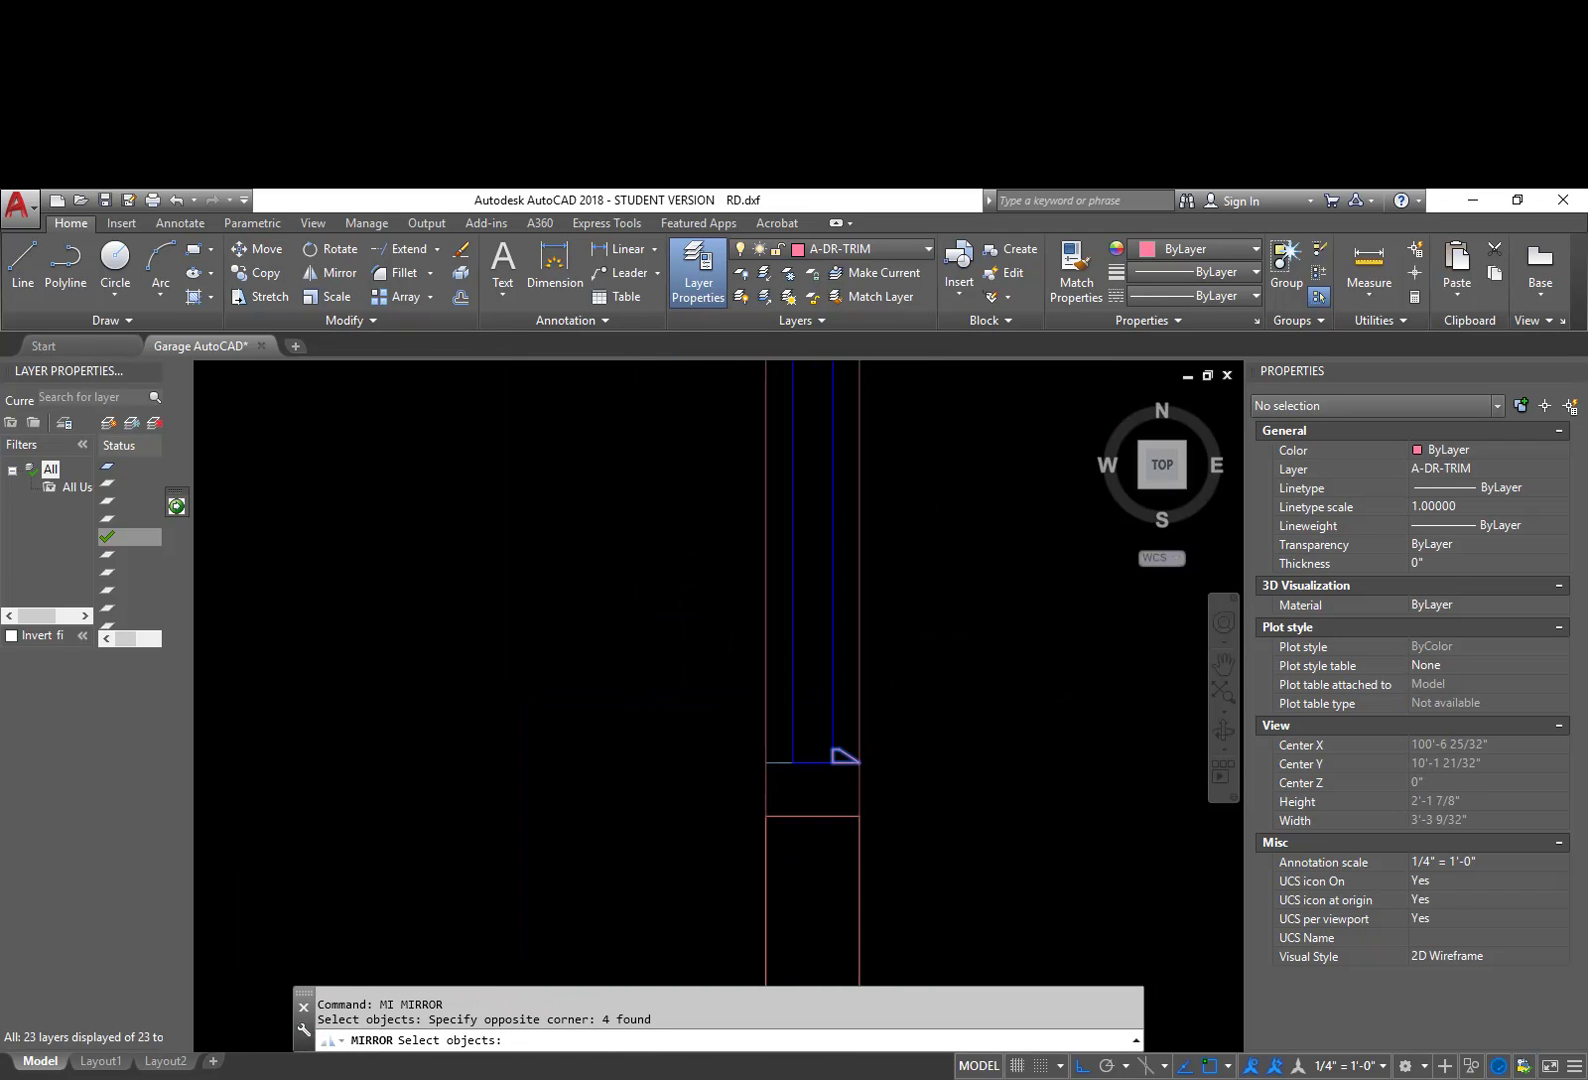
key("Return")
left_click(862, 598)
left_click(900, 585)
key("Return")
scroll(862, 520, "up", 3)
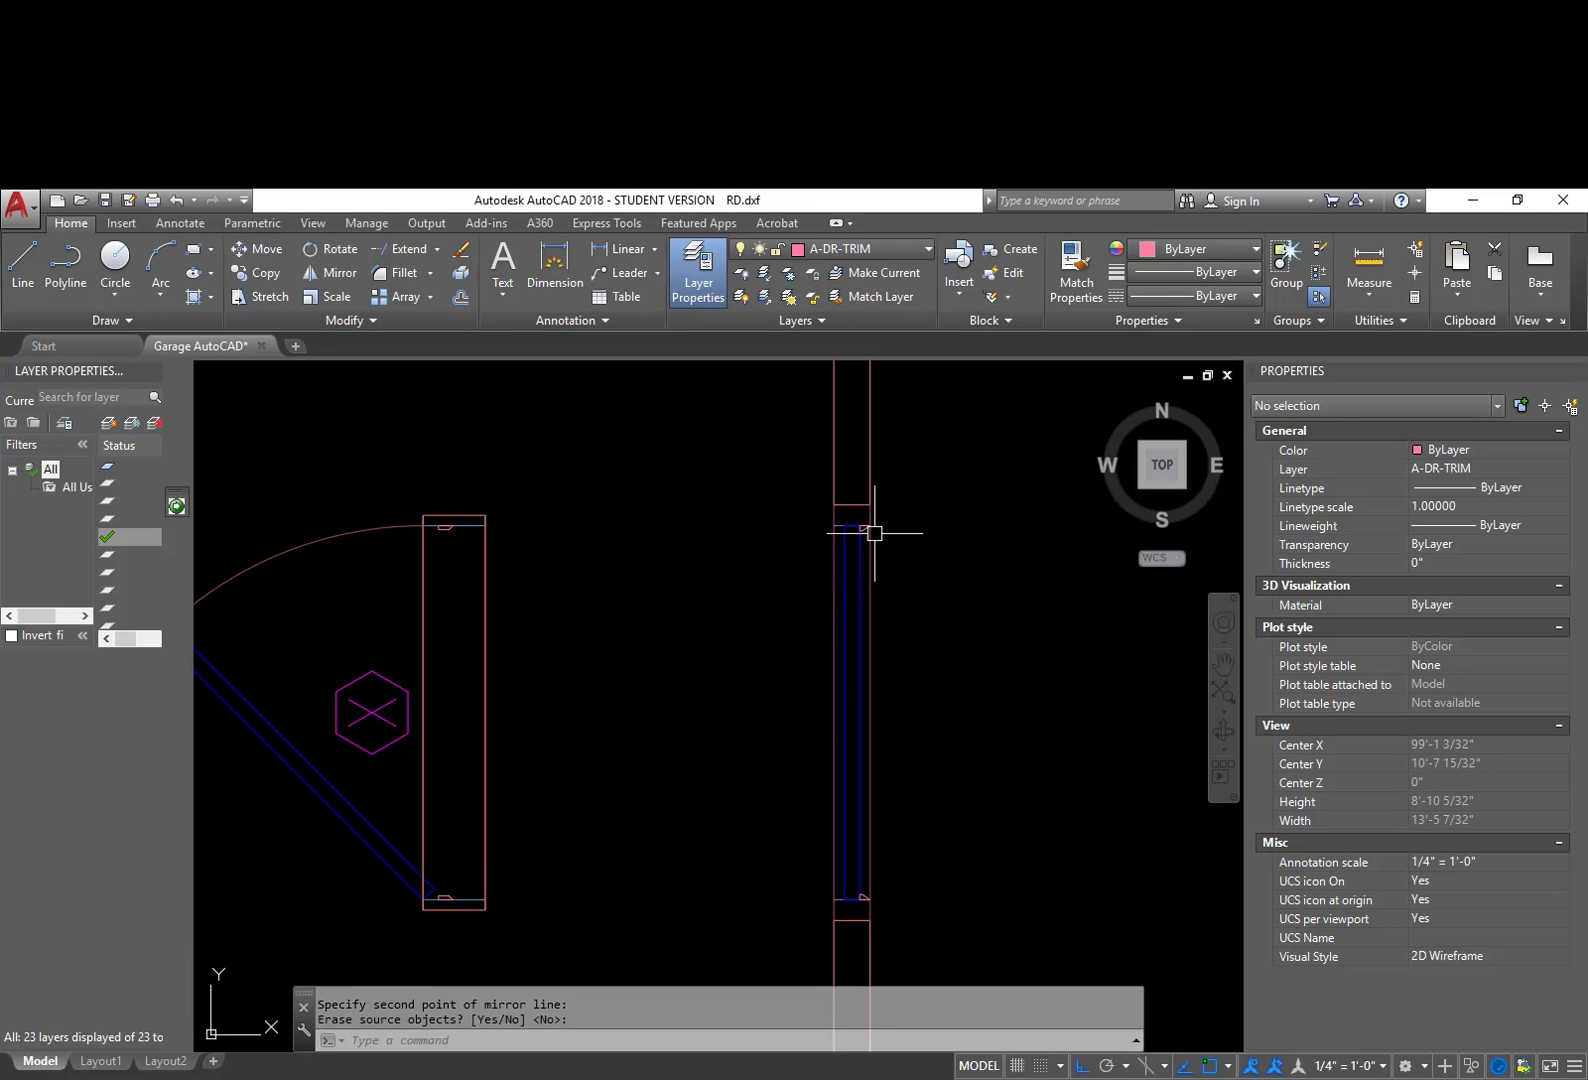
Step: Offset the opening's lower frame line 1 inch south, toward the wall end
scroll(856, 855, "up", 4)
middle_click_drag(837, 863, 827, 755)
scroll(791, 725, "up", 2)
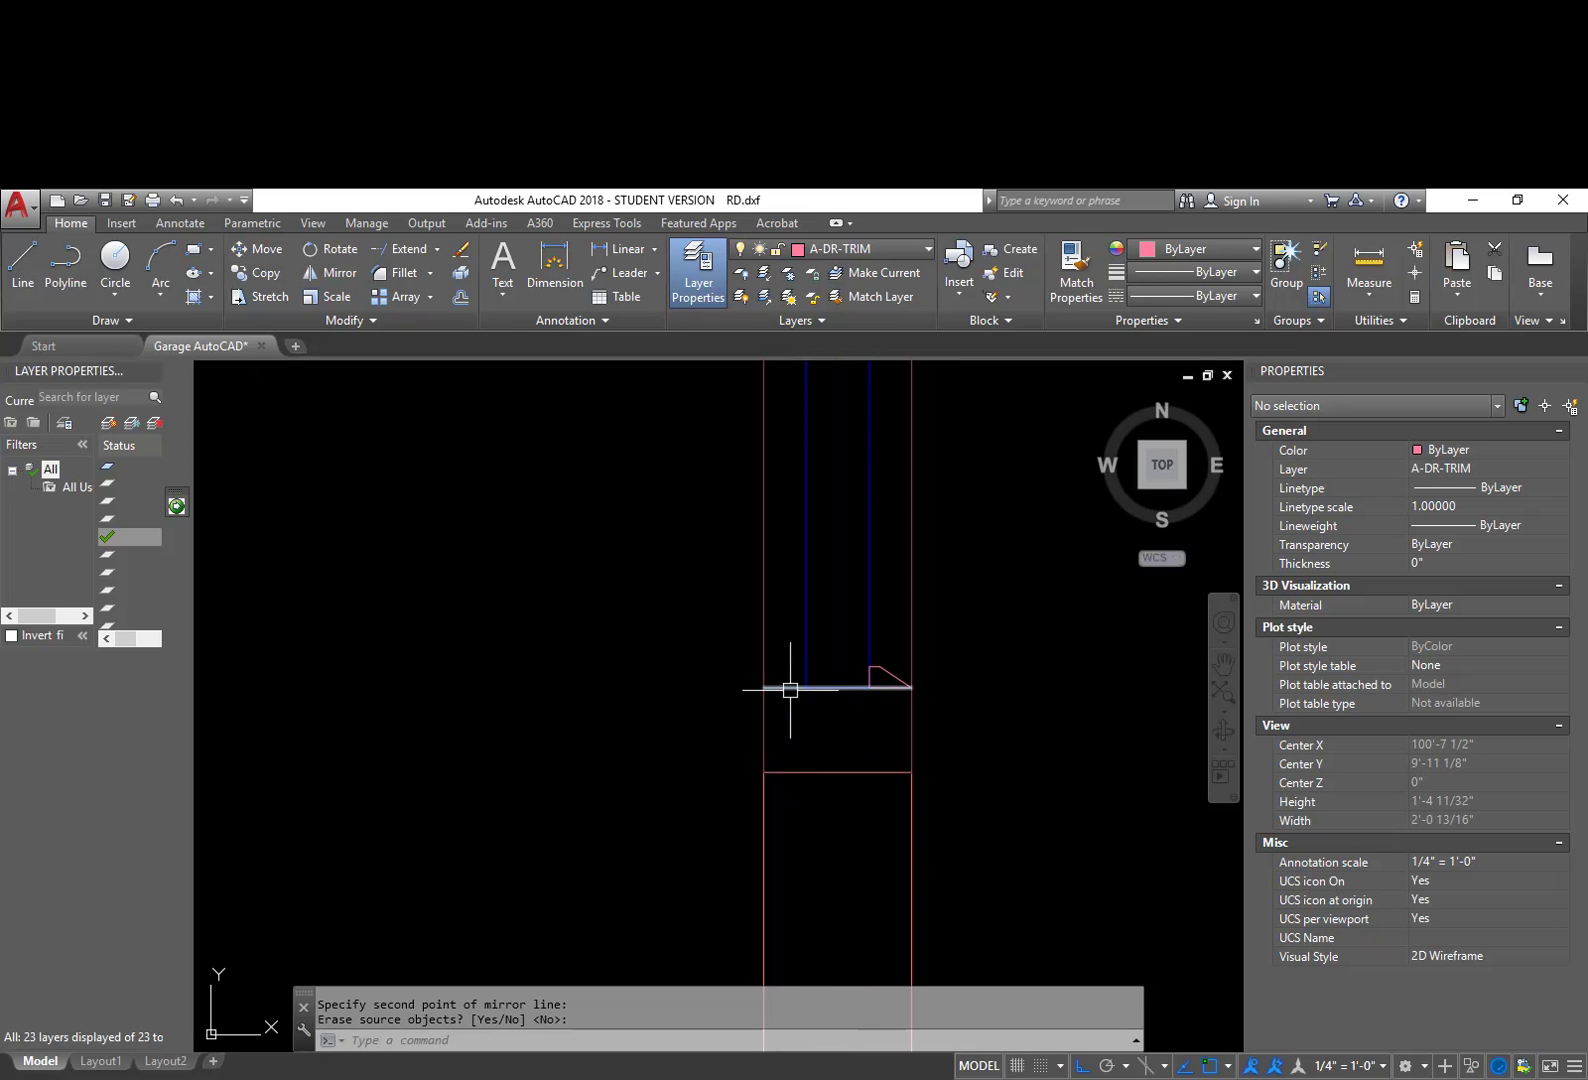
key("Return")
type("o")
key("Return")
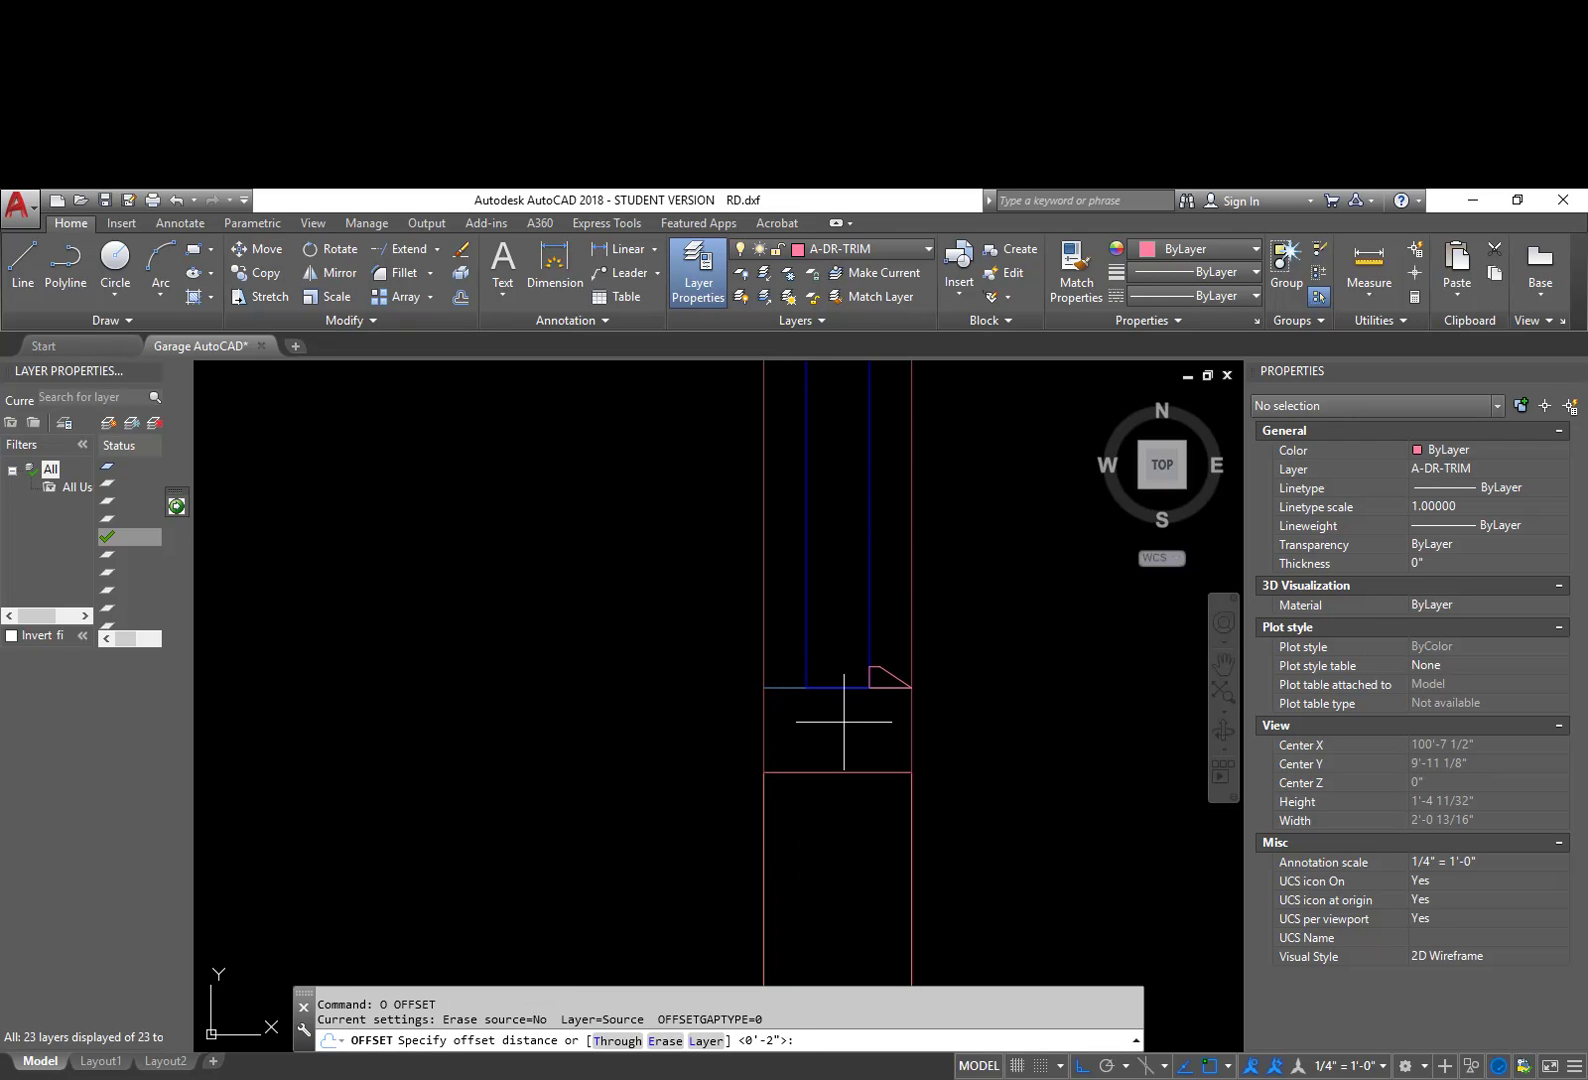
type("1")
key("Return")
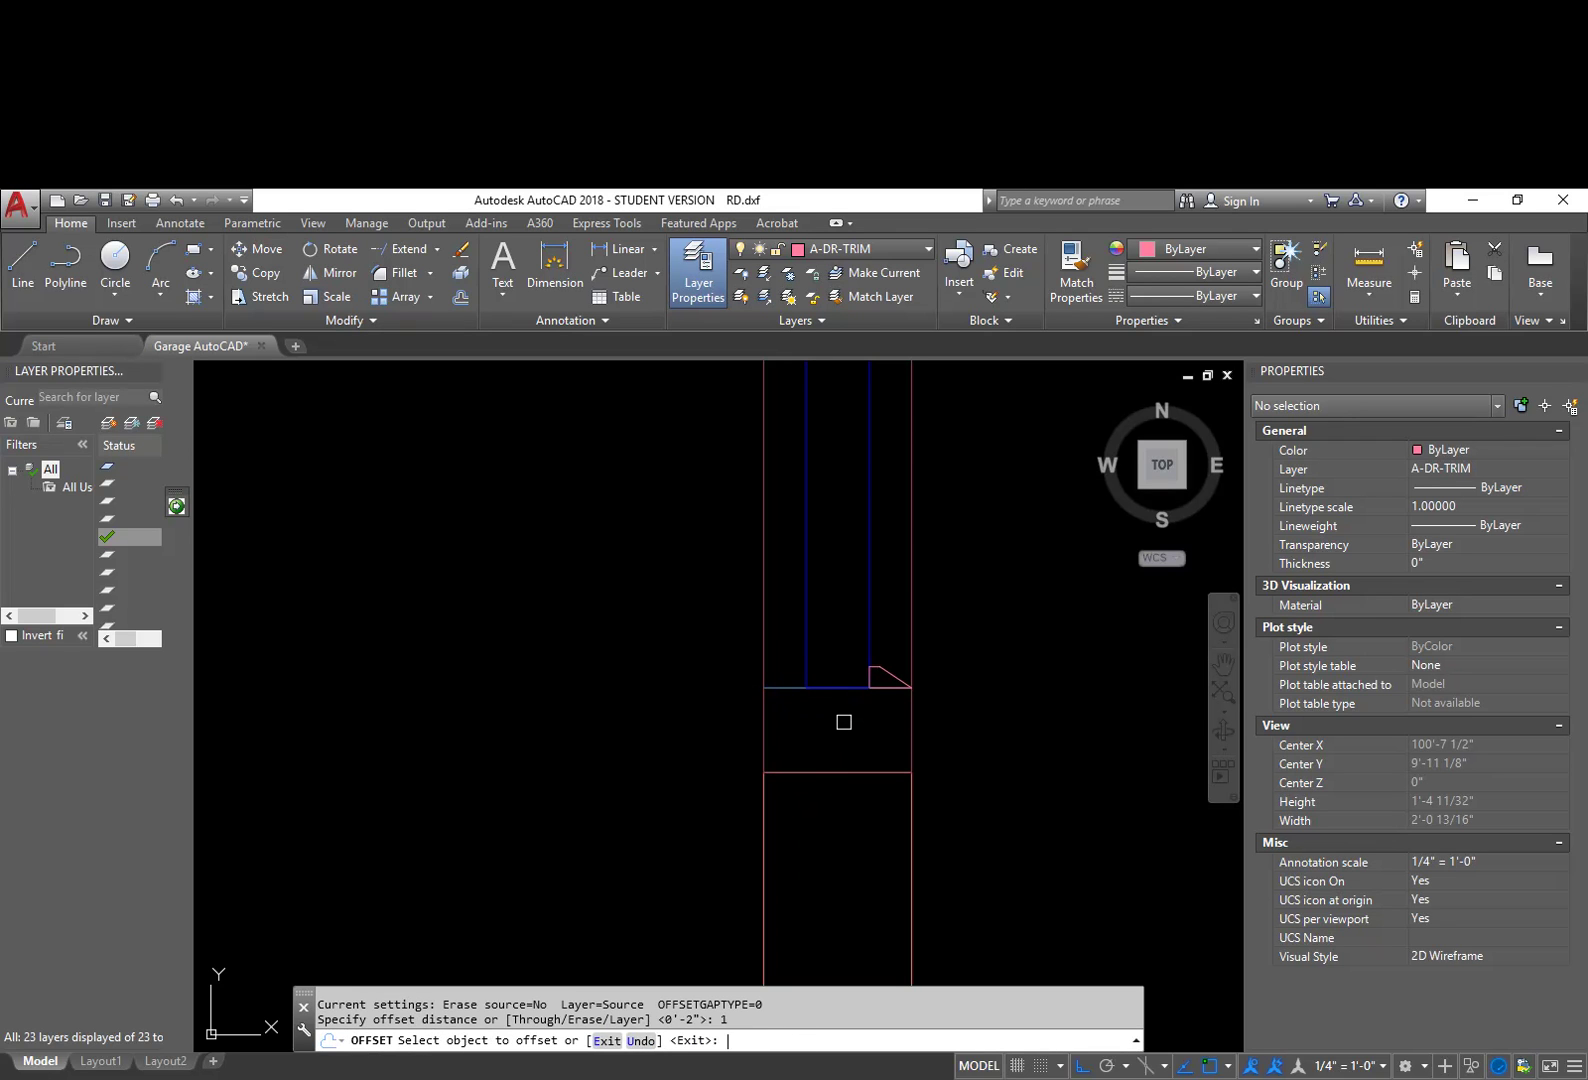
left_click(788, 686)
left_click(787, 740)
Step: Offset the opening's upper frame line 1 inch north, toward the wall end
scroll(815, 627, "down", 2)
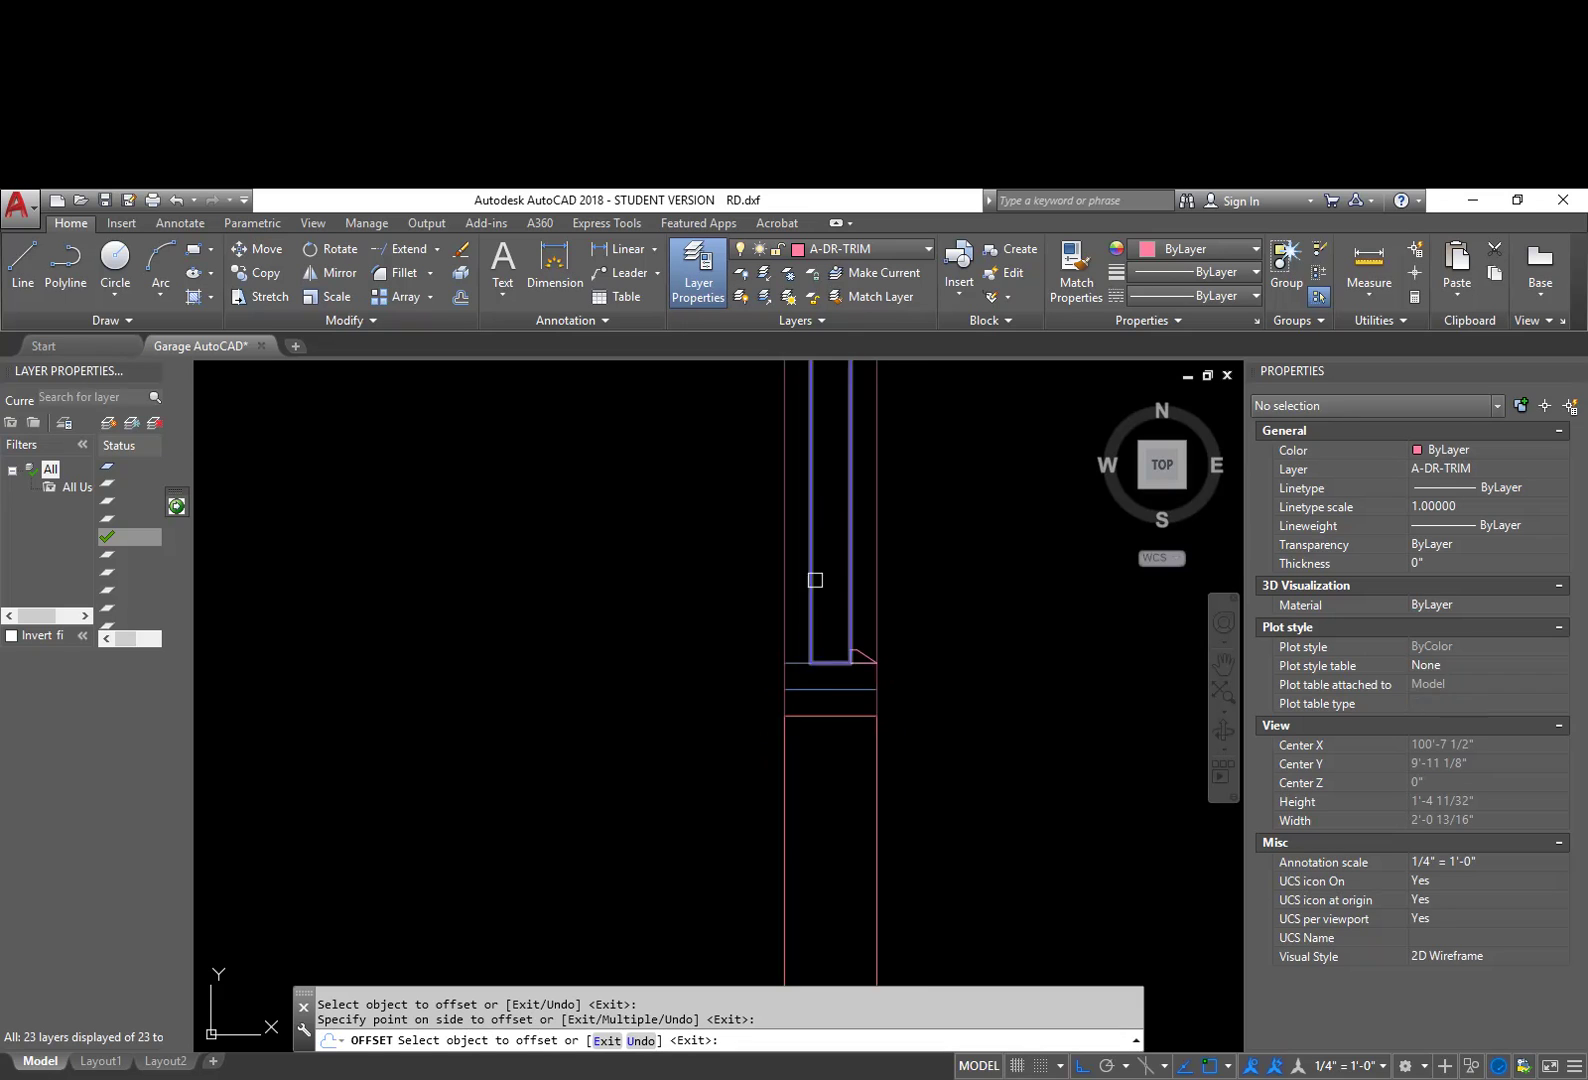
scroll(840, 524, "down", 2)
middle_click_drag(840, 524, 852, 757)
middle_click_drag(815, 433, 822, 493)
scroll(812, 446, "up", 6)
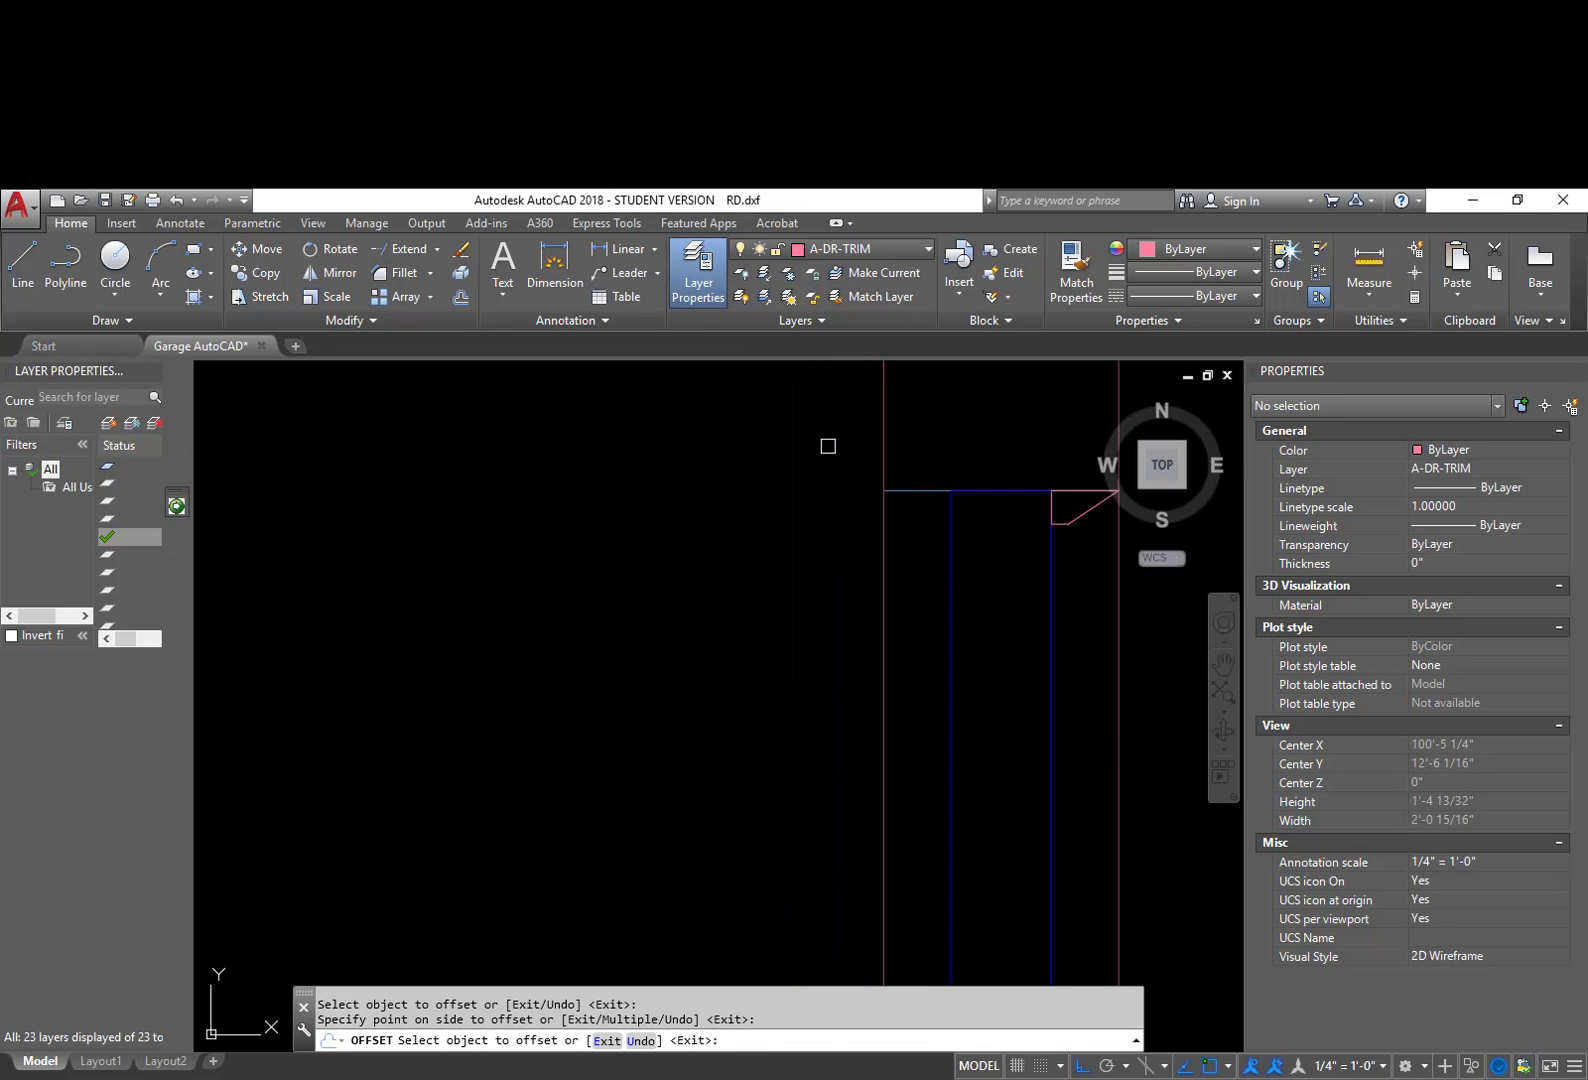
left_click(922, 492)
left_click(915, 428)
key("Return")
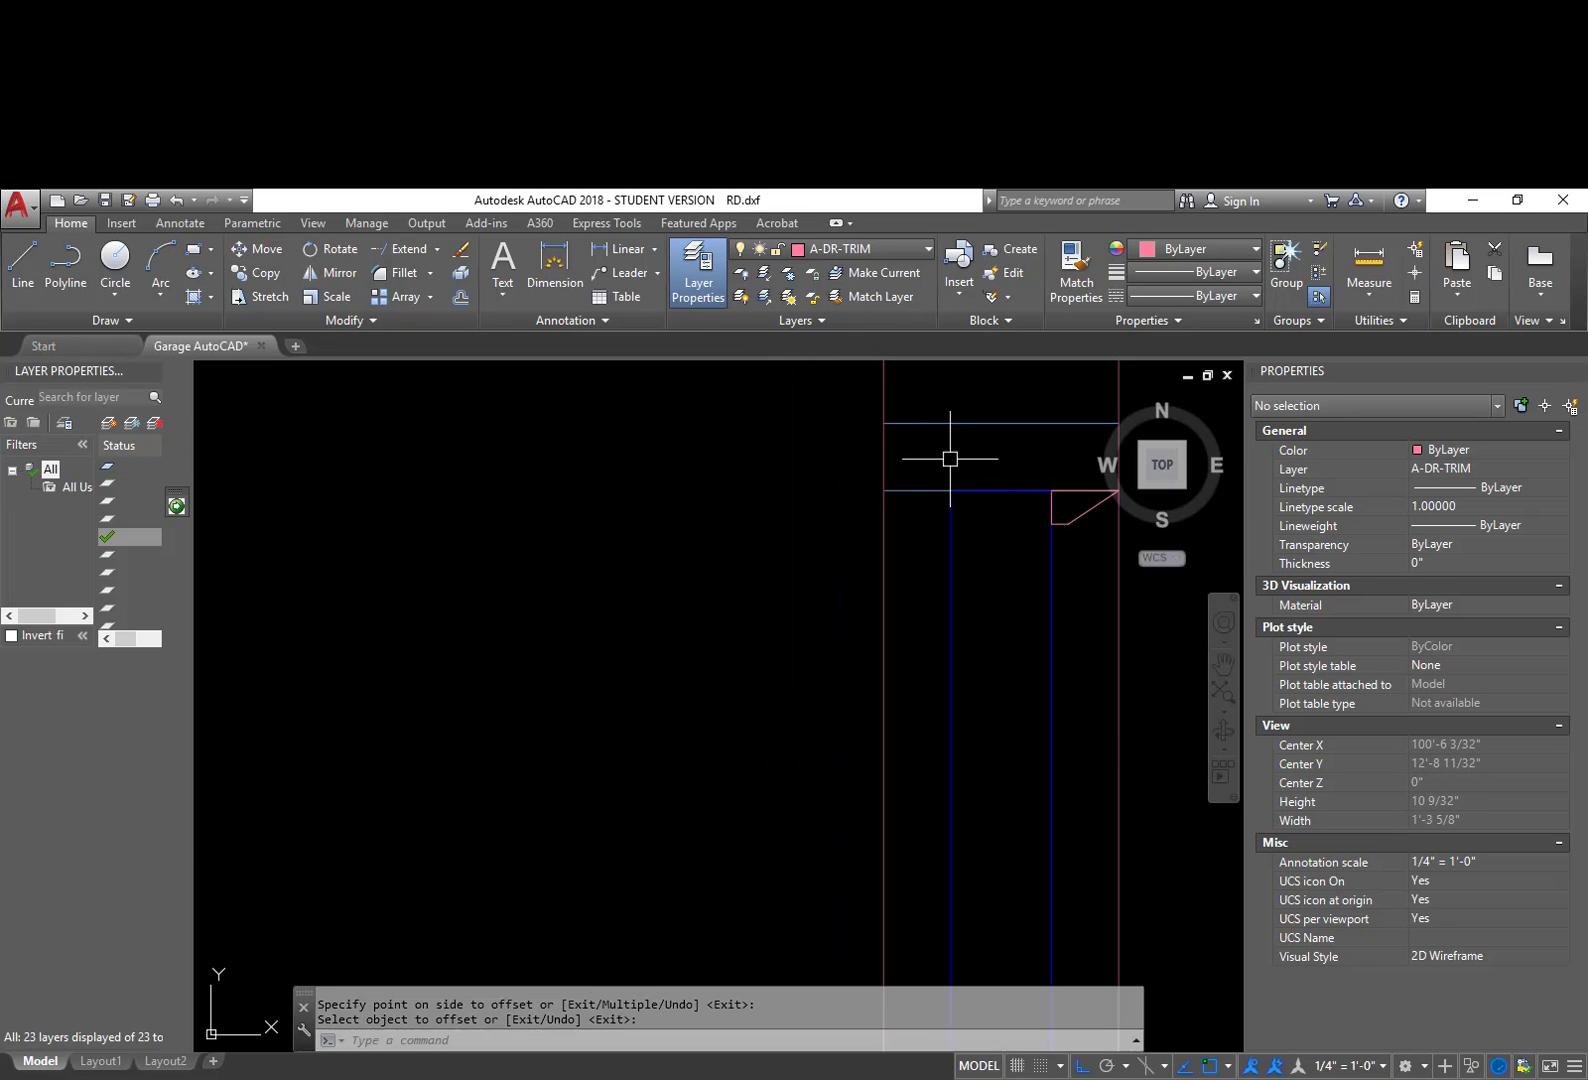
Step: Rotate the door panel 45 degrees about its lower west corner so it stands open into the garage
scroll(990, 480, "down", 6)
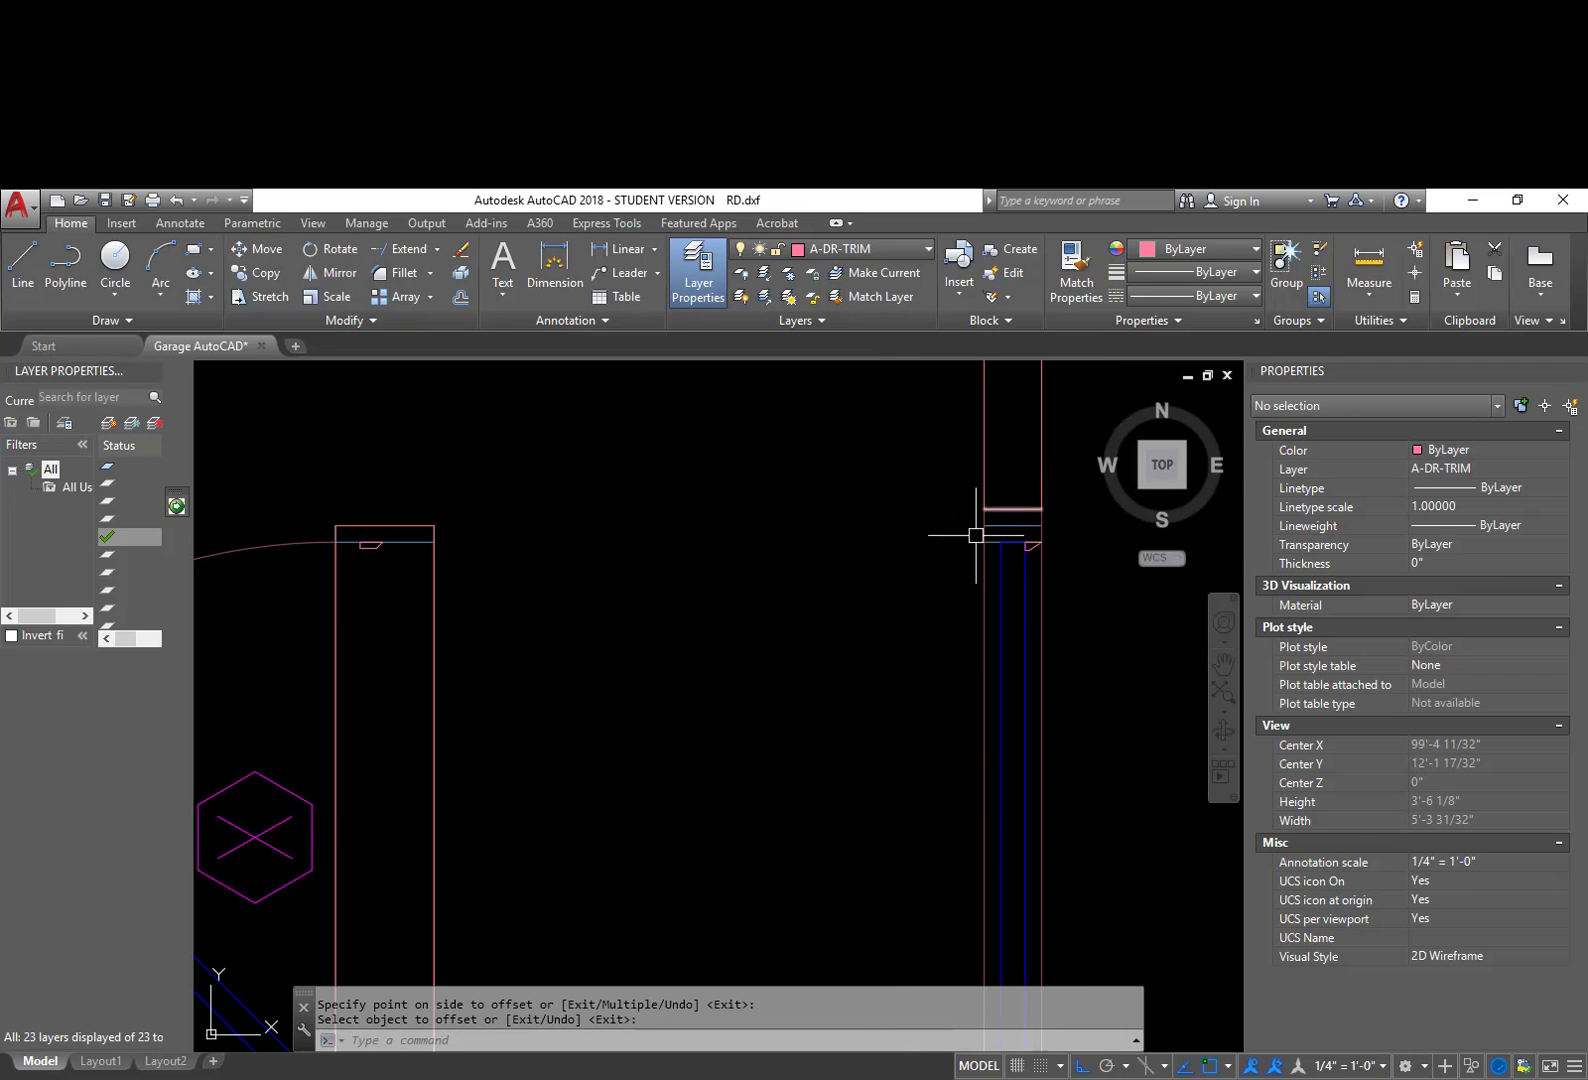
scroll(1010, 525, "up", 4)
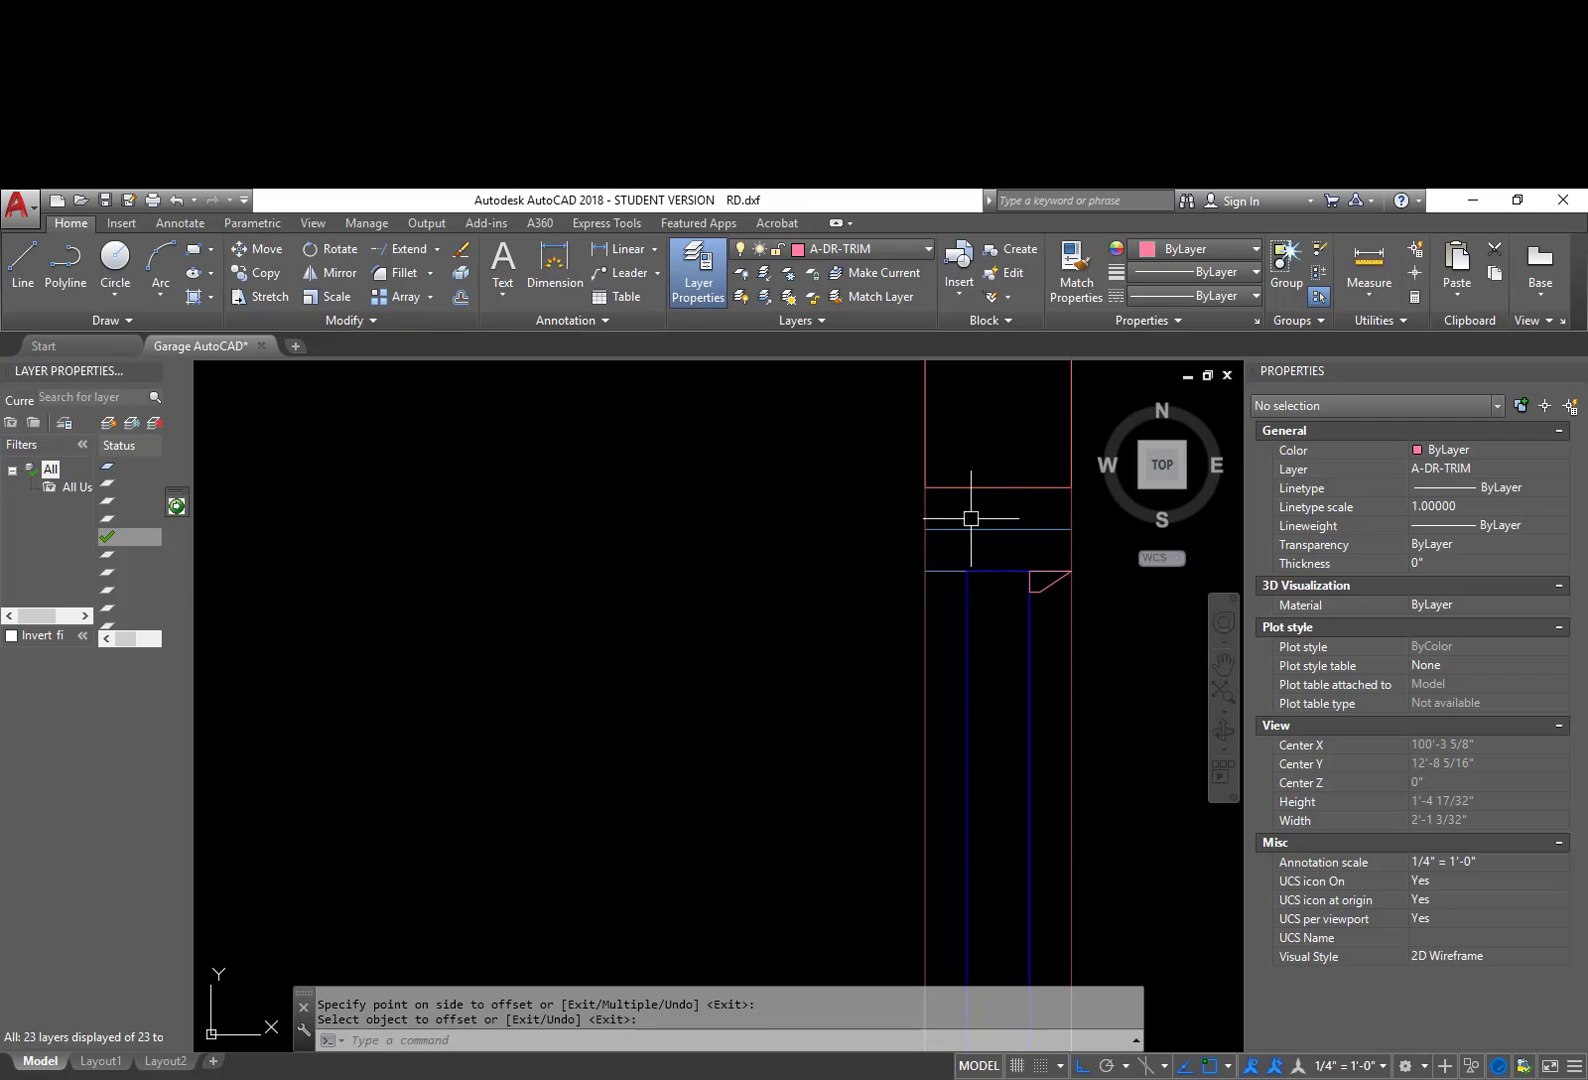
scroll(1024, 861, "down", 4)
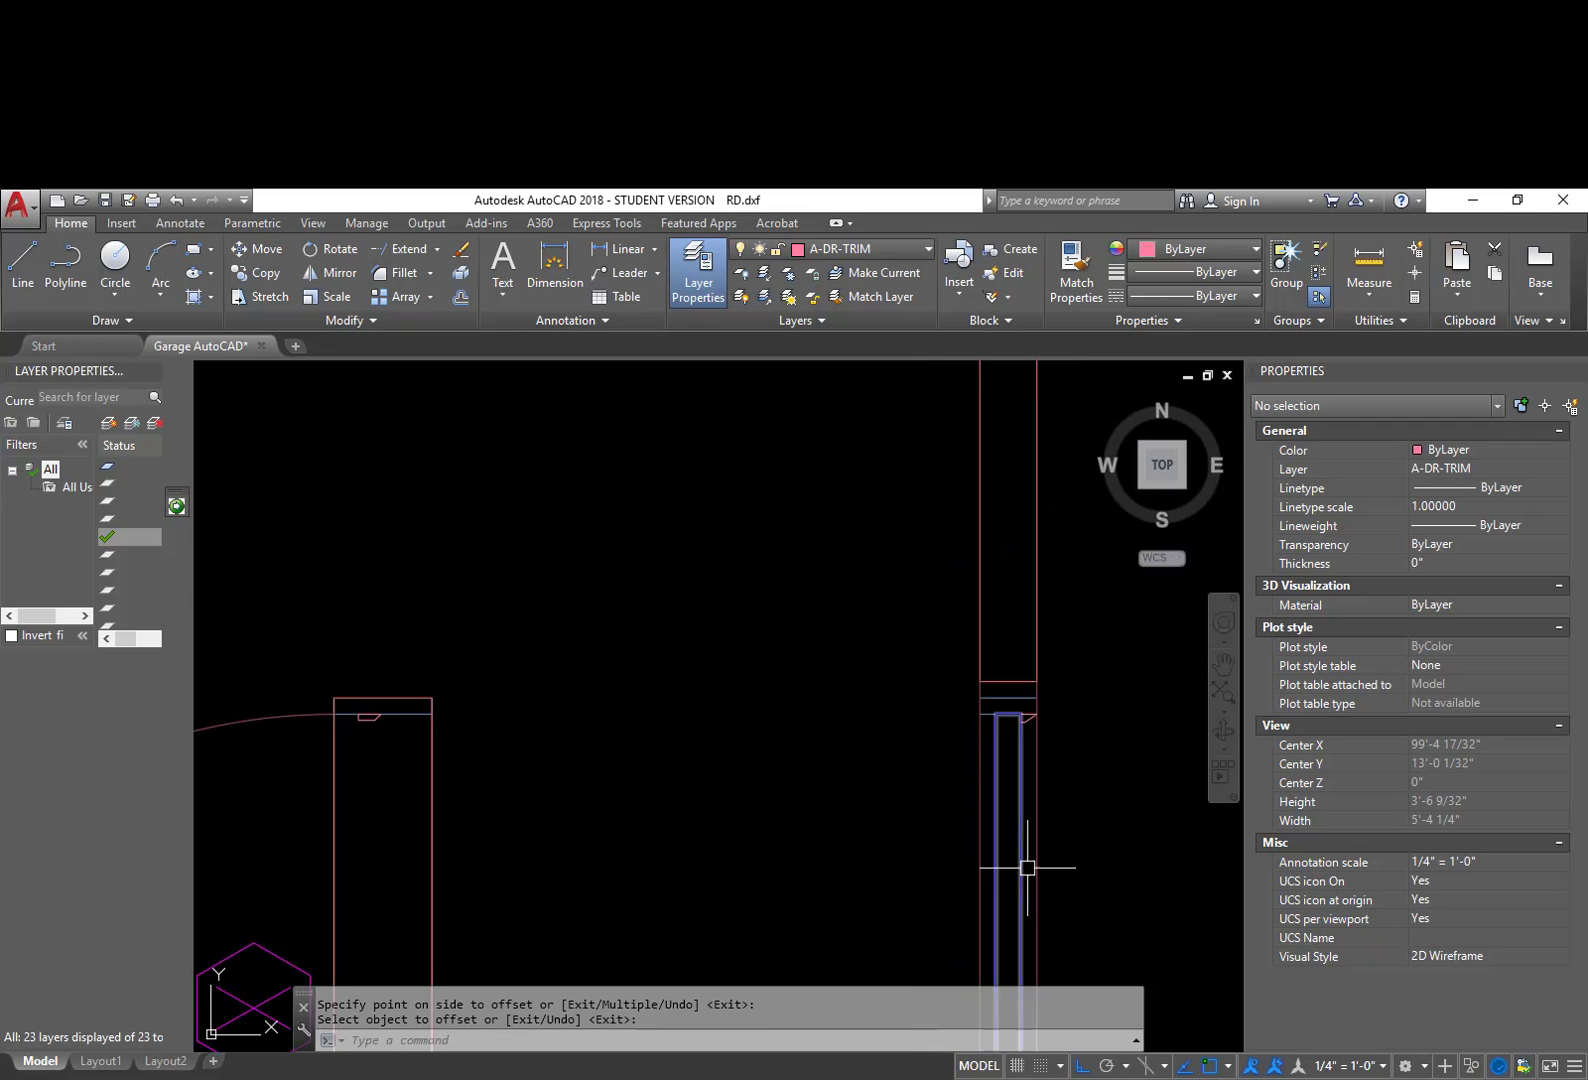
key("Escape")
type("ro")
key("Return")
left_click(975, 778)
key("Return")
left_click(952, 970)
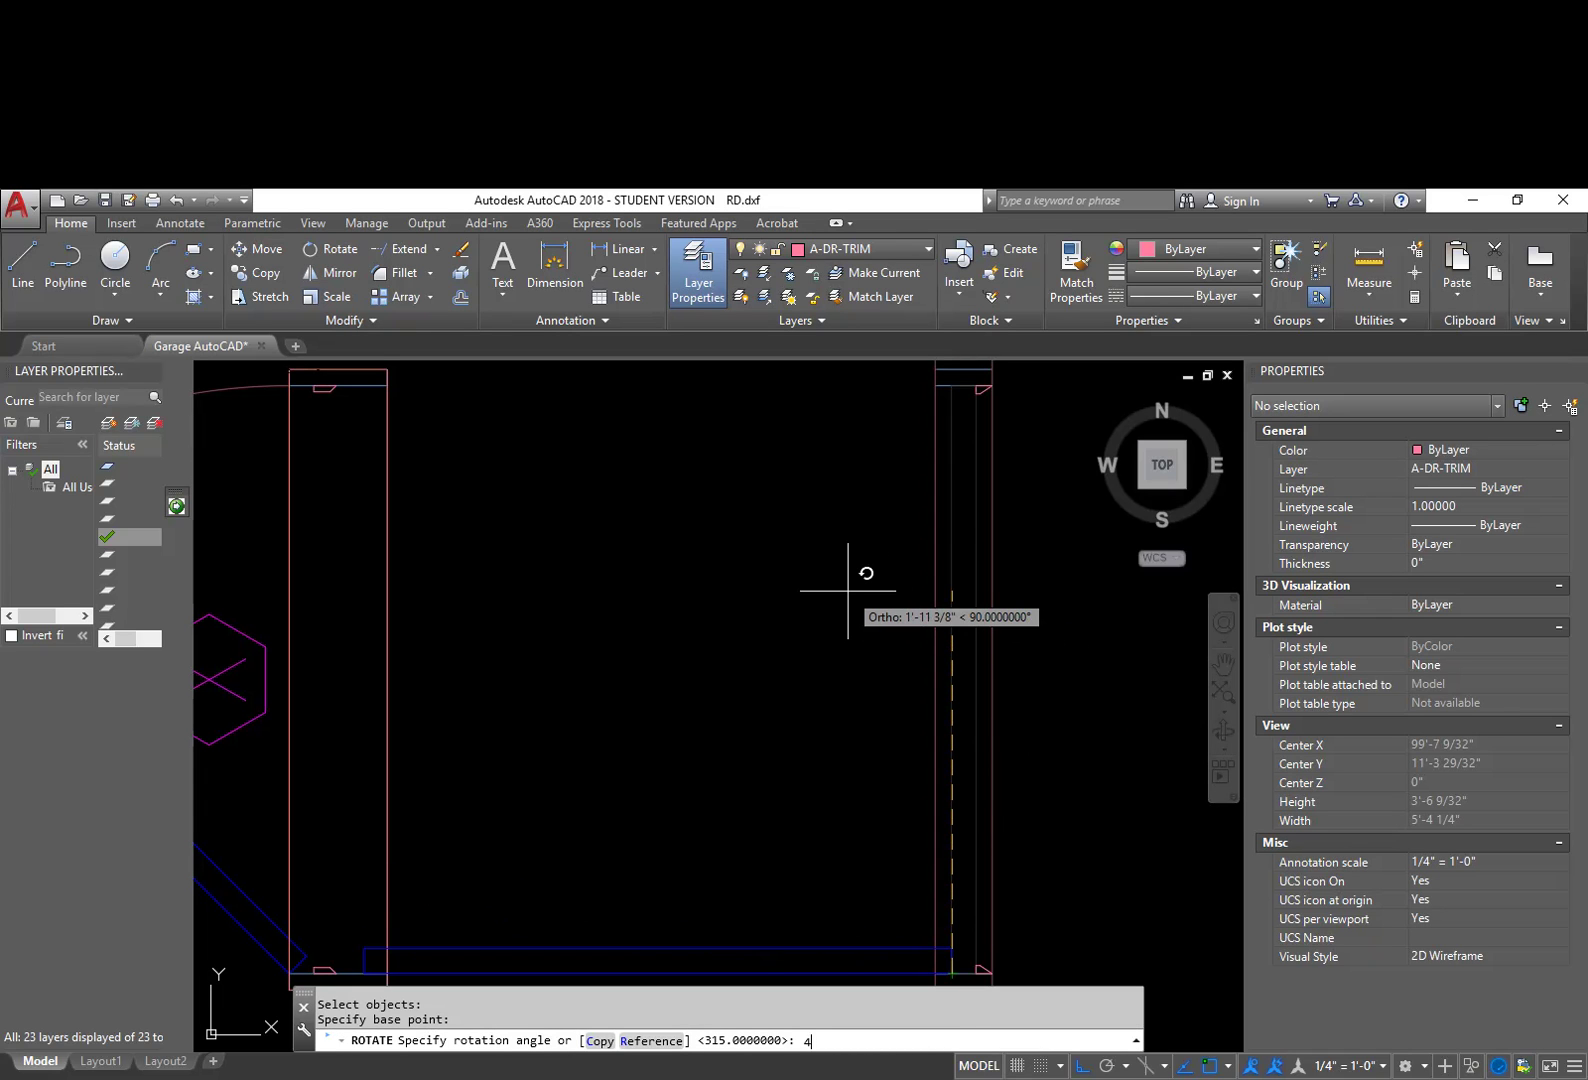
key("Return")
scroll(1010, 712, "down", 2)
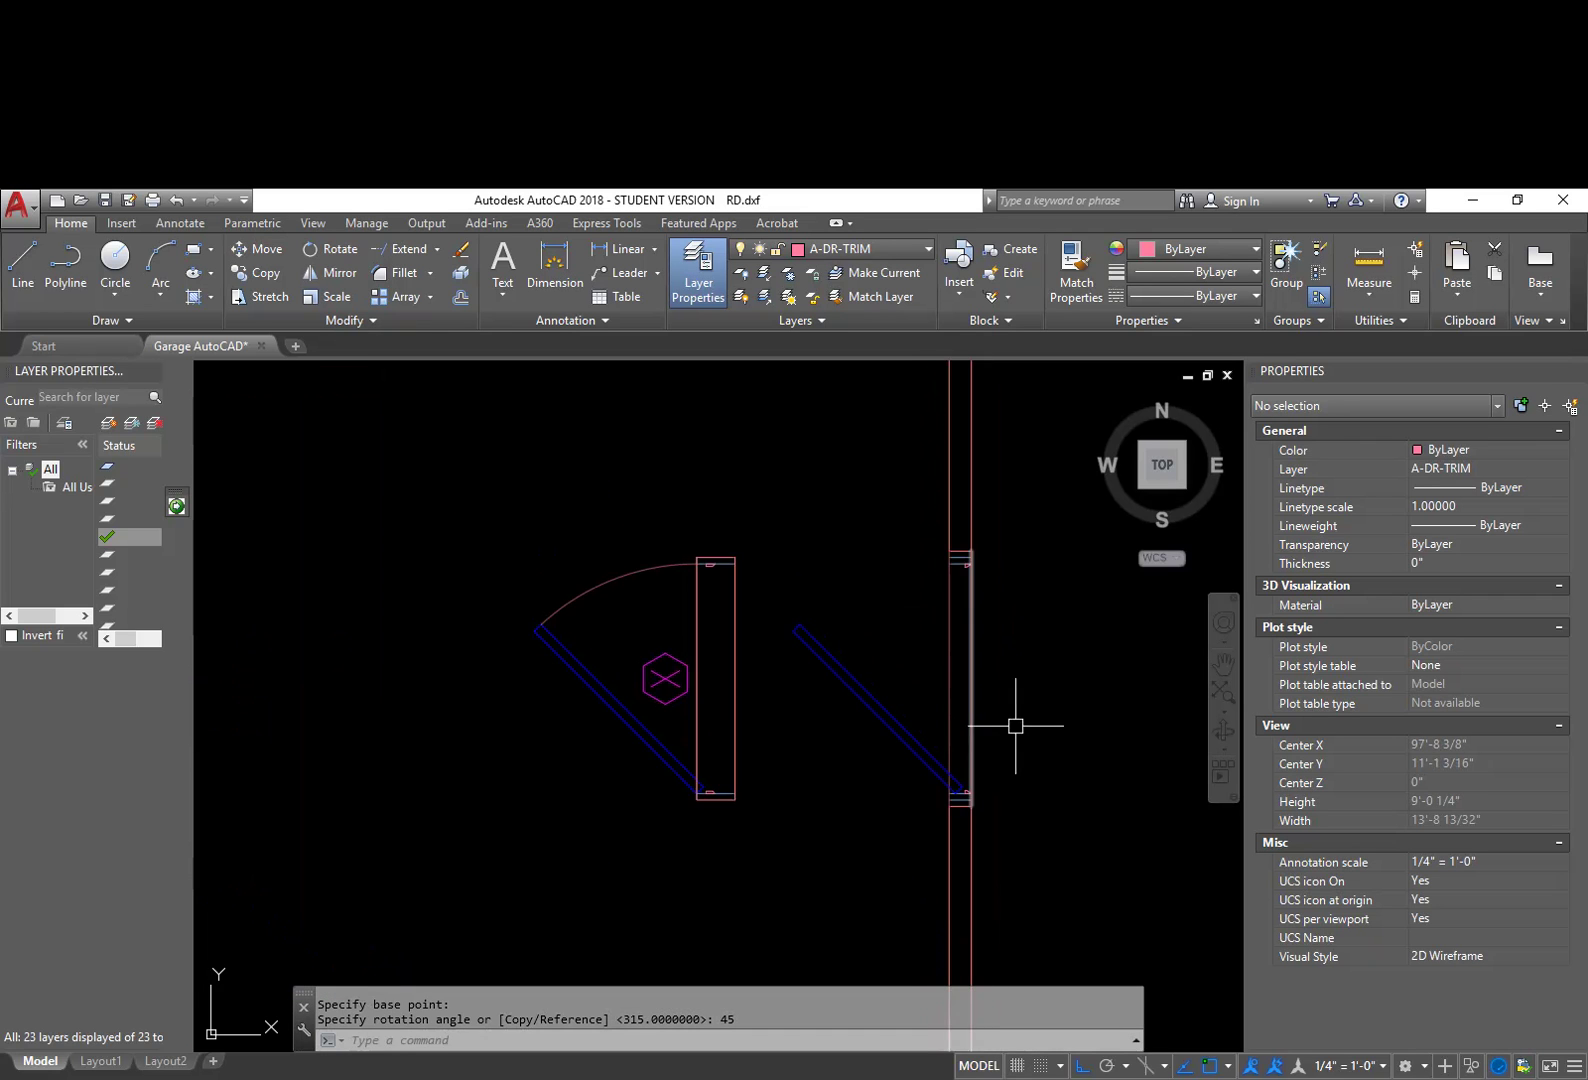
Step: On layer A-DR-SWING, draw a circle centered on the panel's hinge corner with its radius reaching the panel's free end
middle_click_drag(1010, 712, 1014, 631)
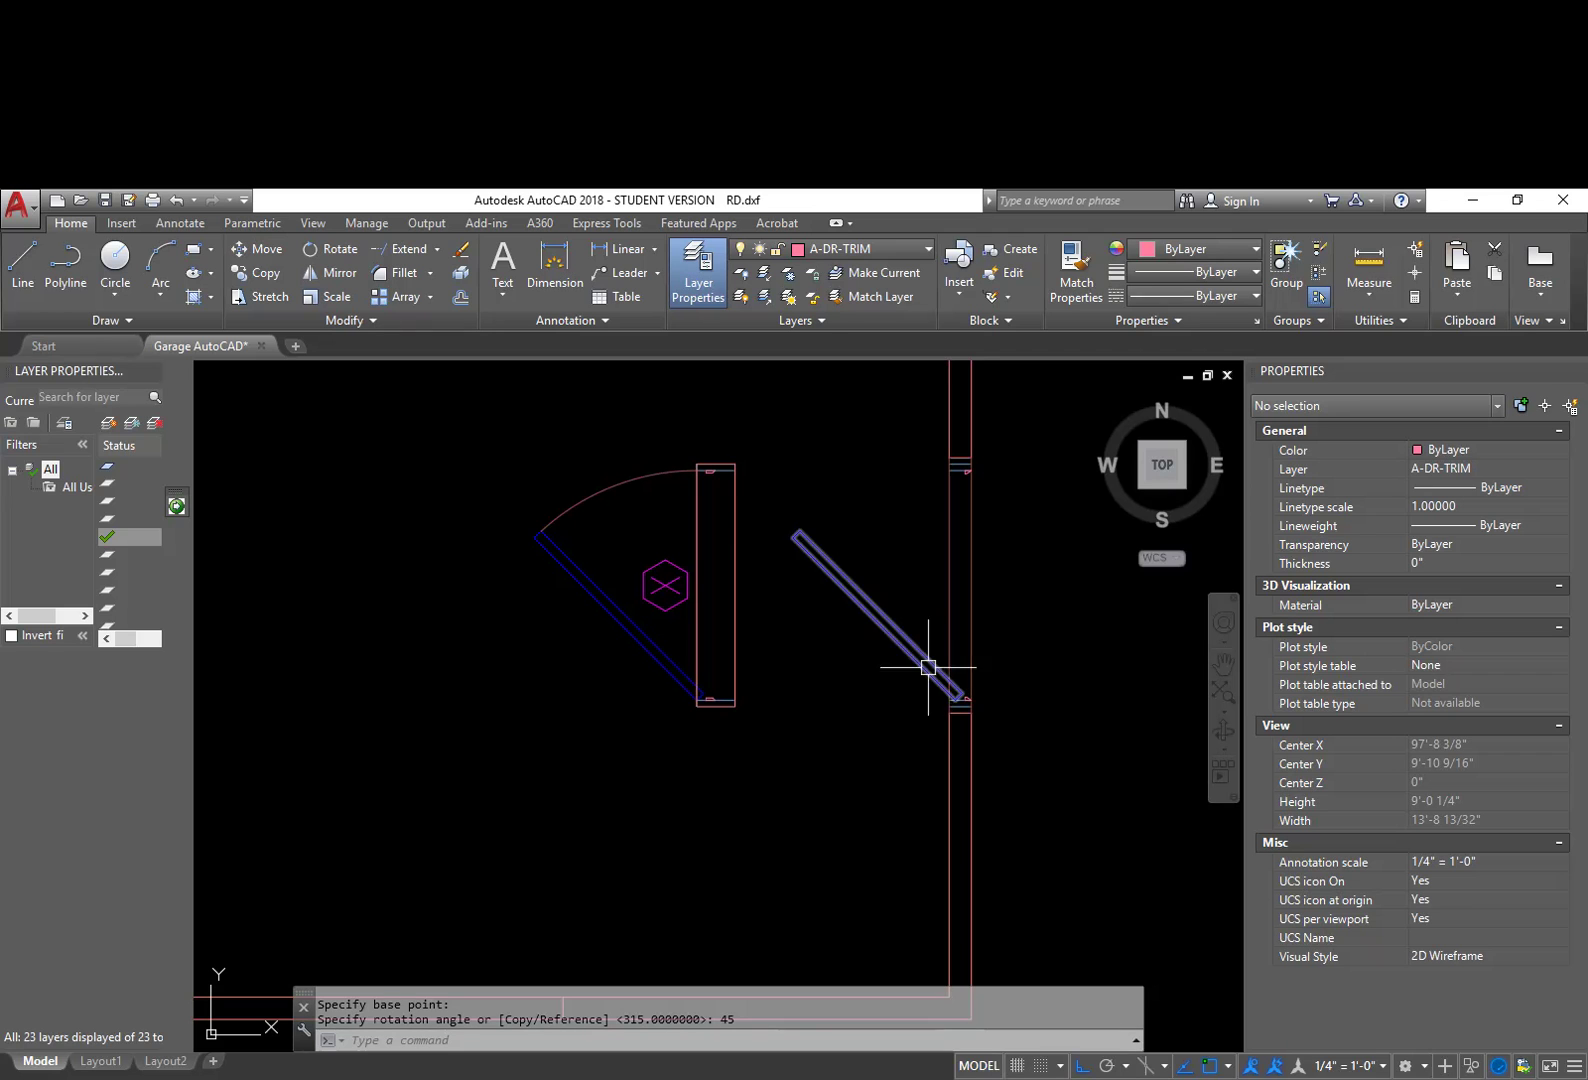
left_click(883, 248)
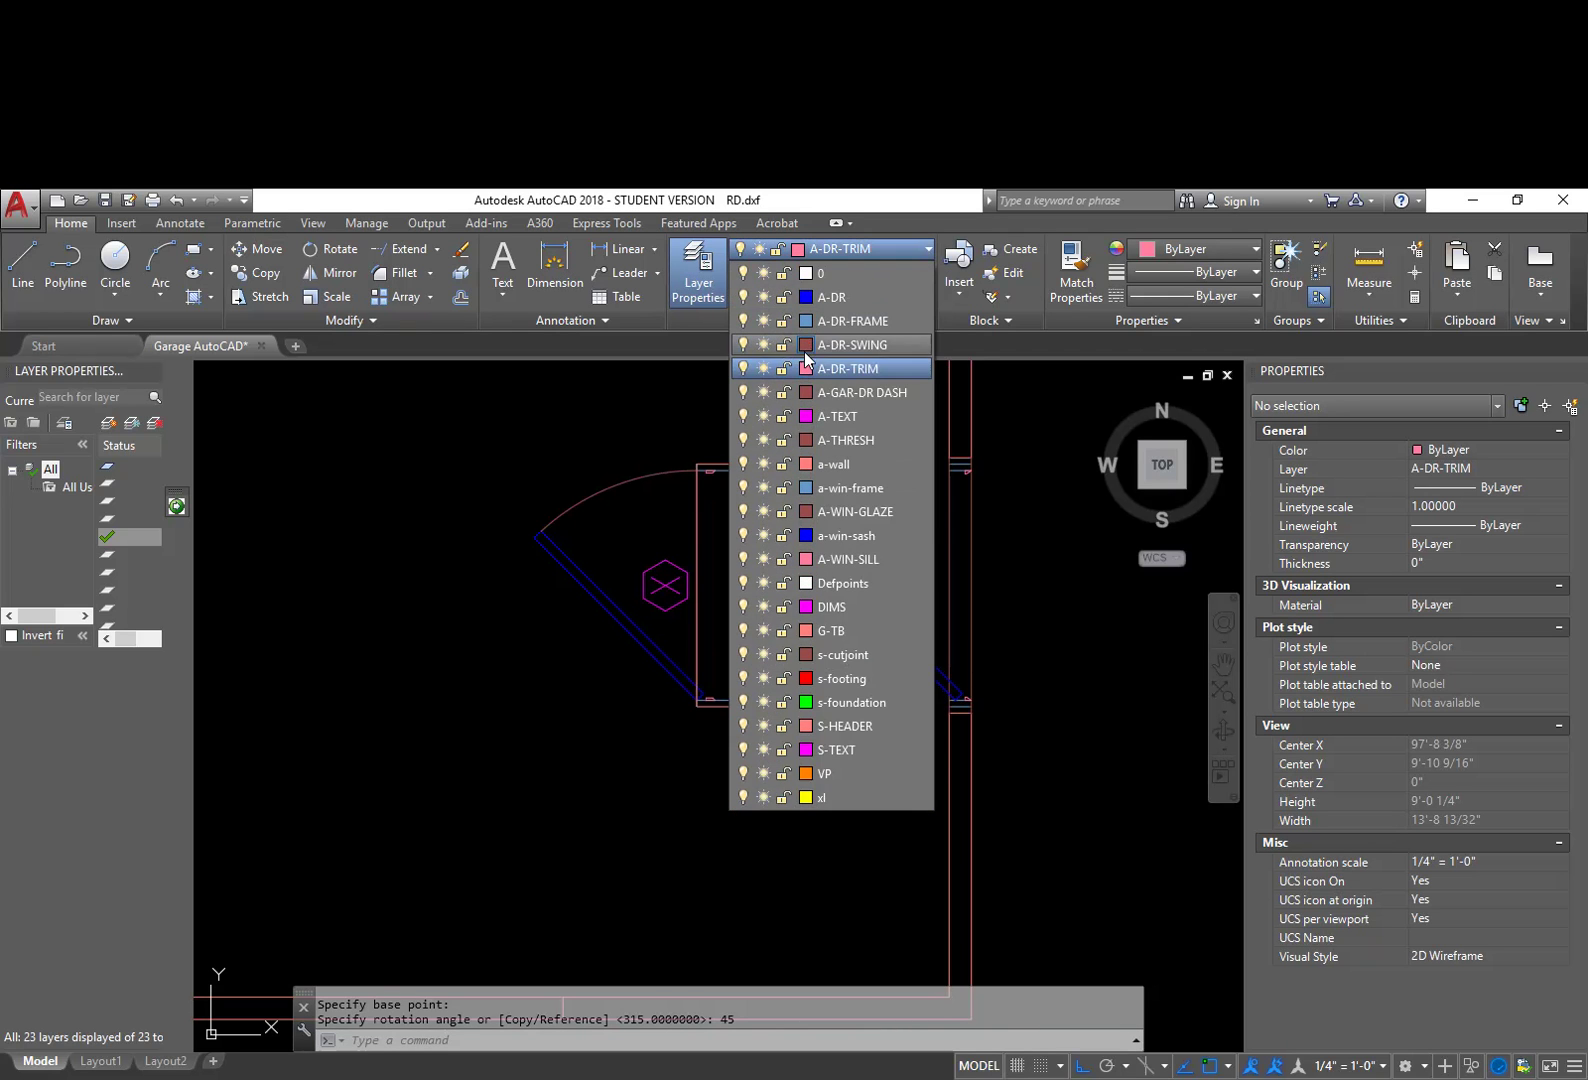
left_click(855, 346)
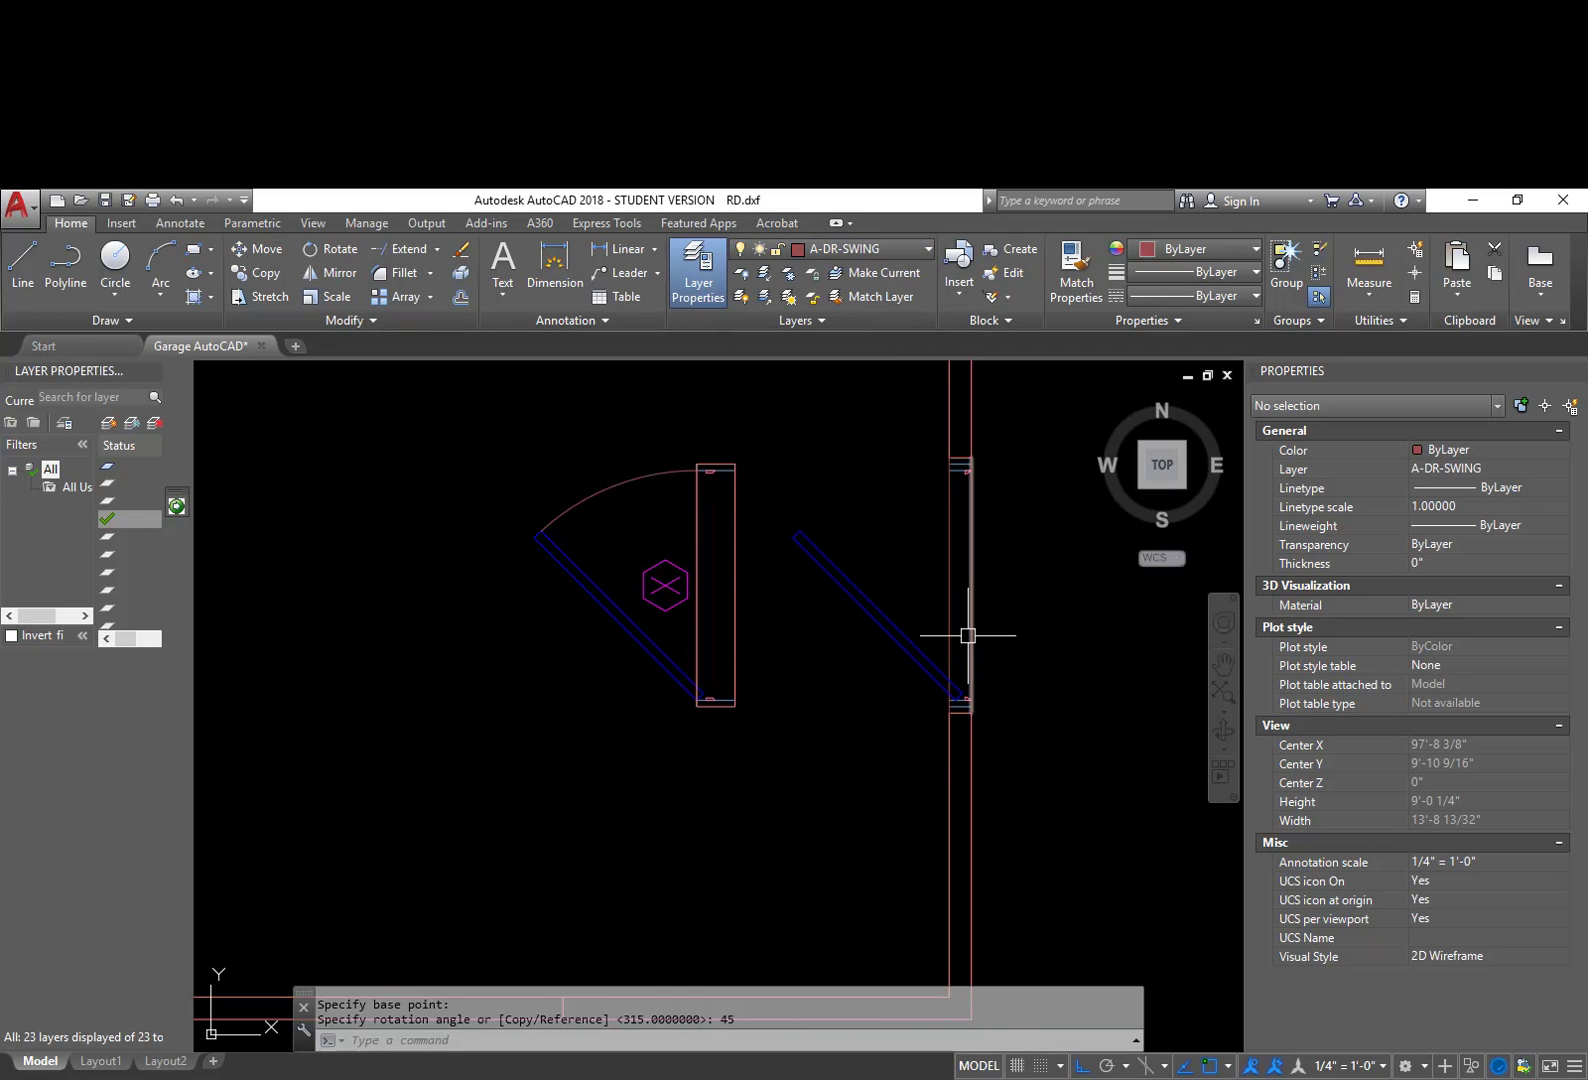
type("c")
key("Return")
scroll(950, 700, "up", 4)
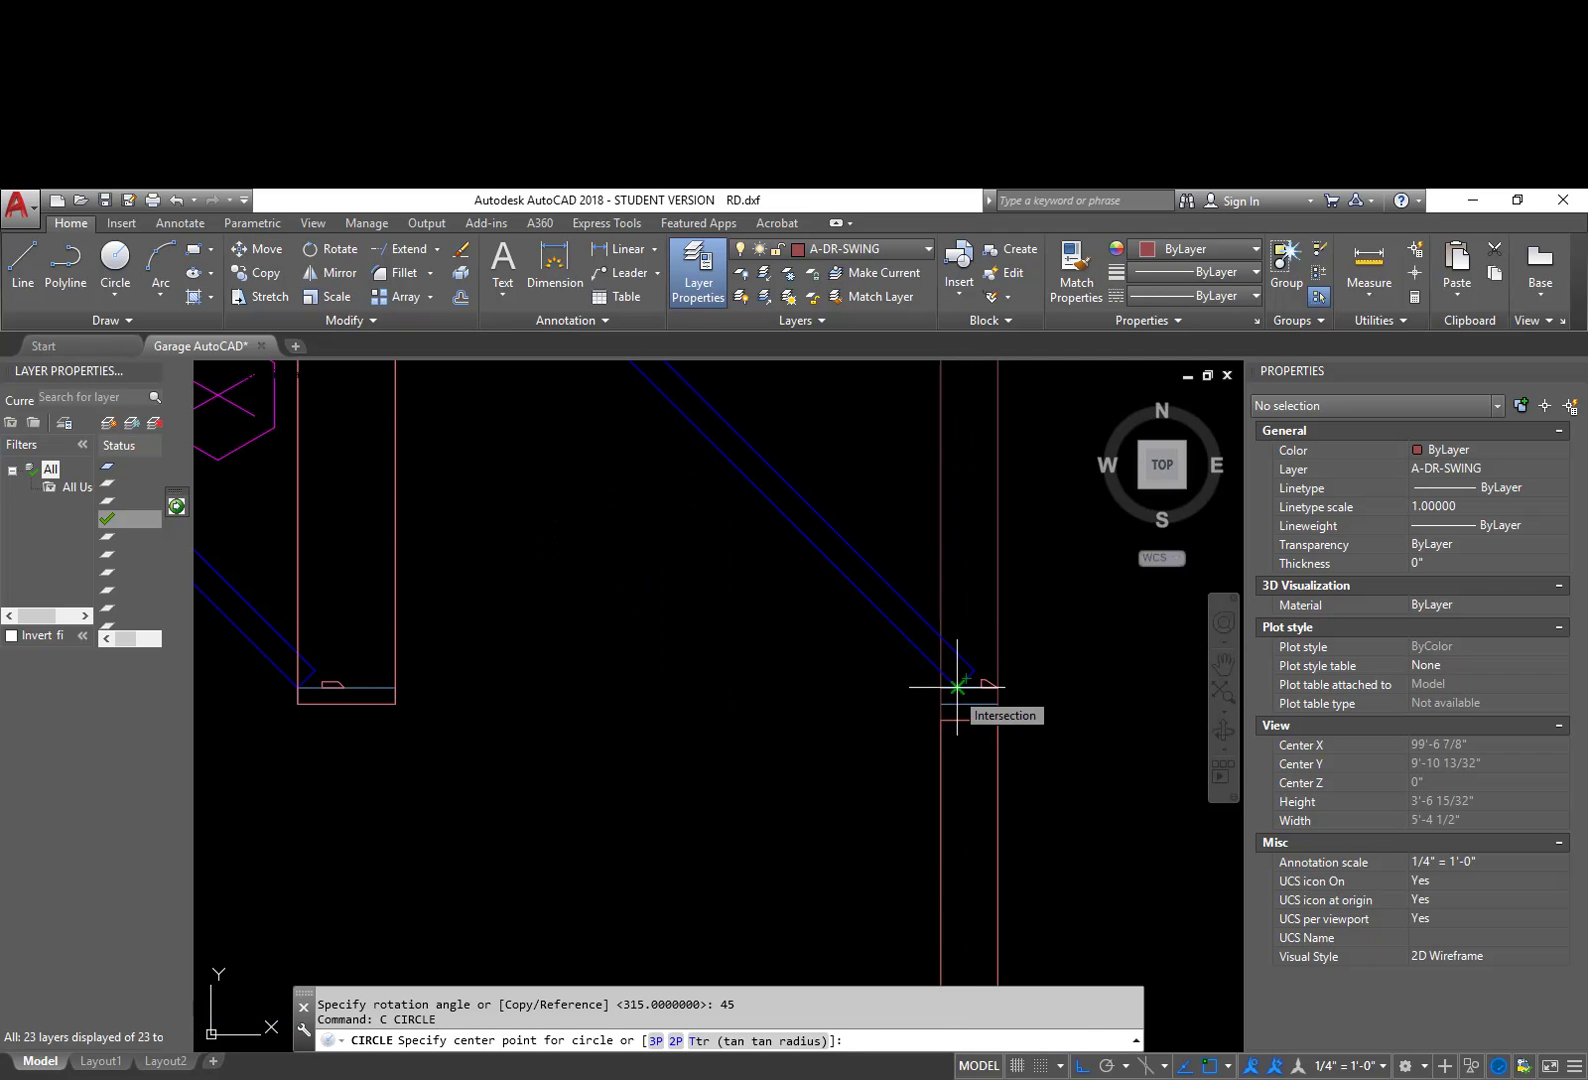
left_click(957, 687)
middle_click_drag(650, 351, 727, 496)
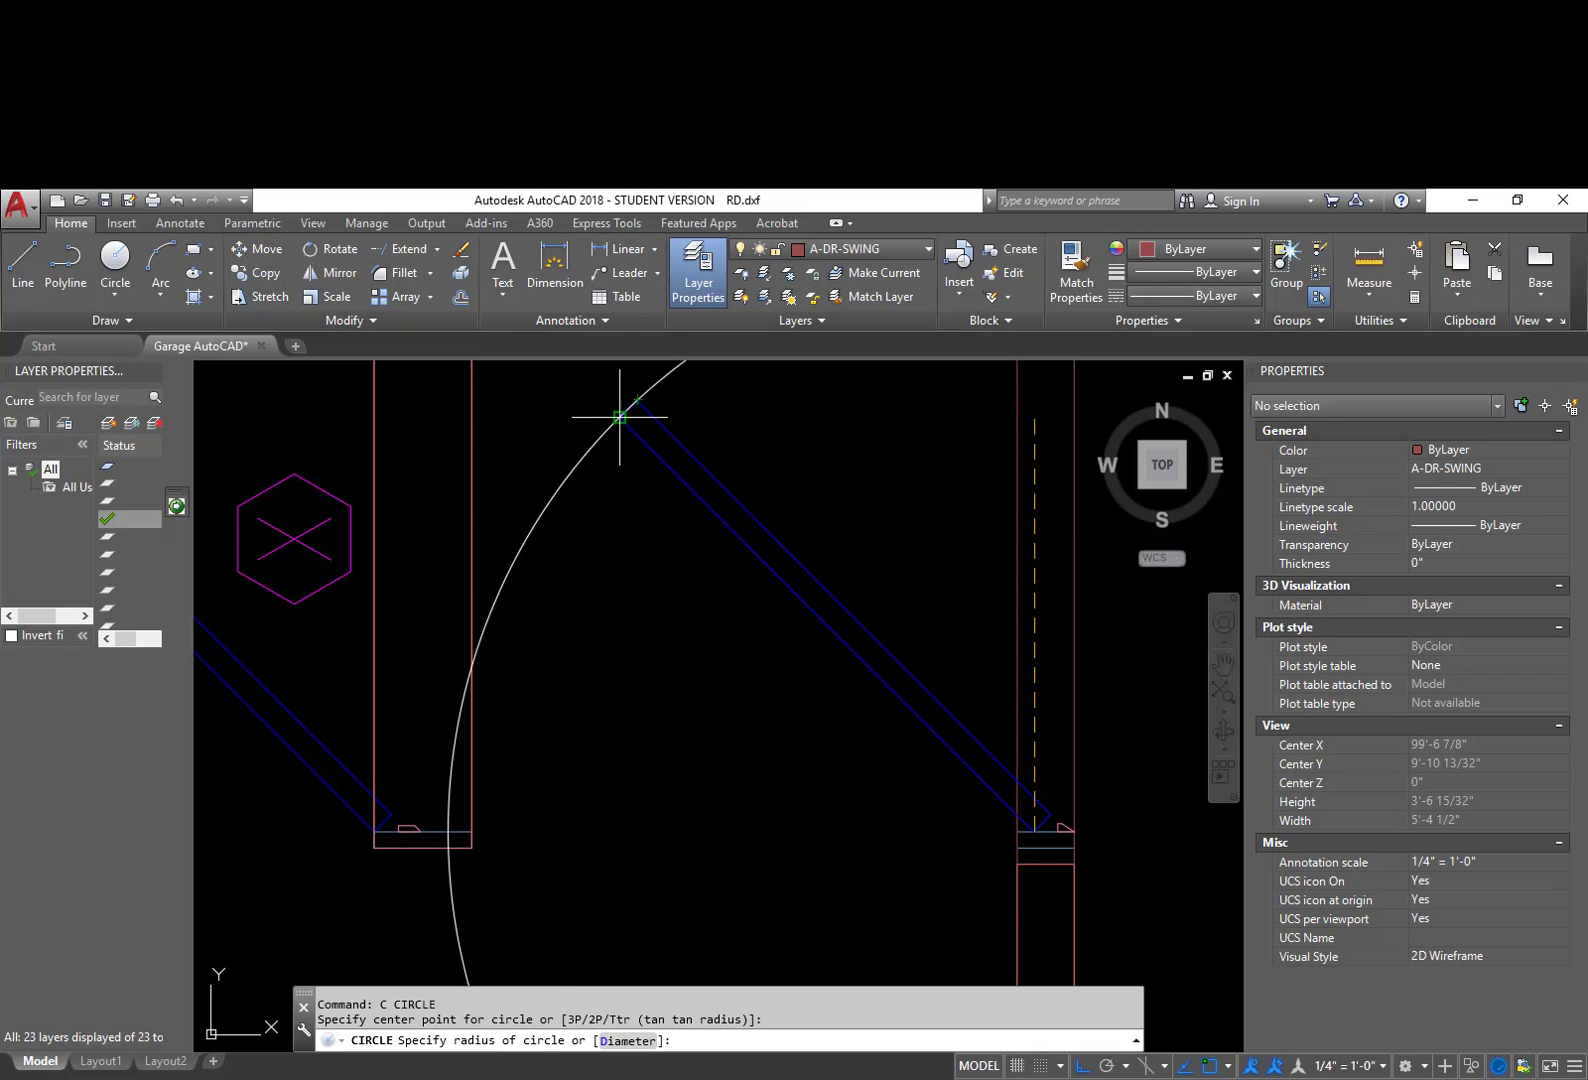
left_click(620, 417)
scroll(720, 500, "down", 3)
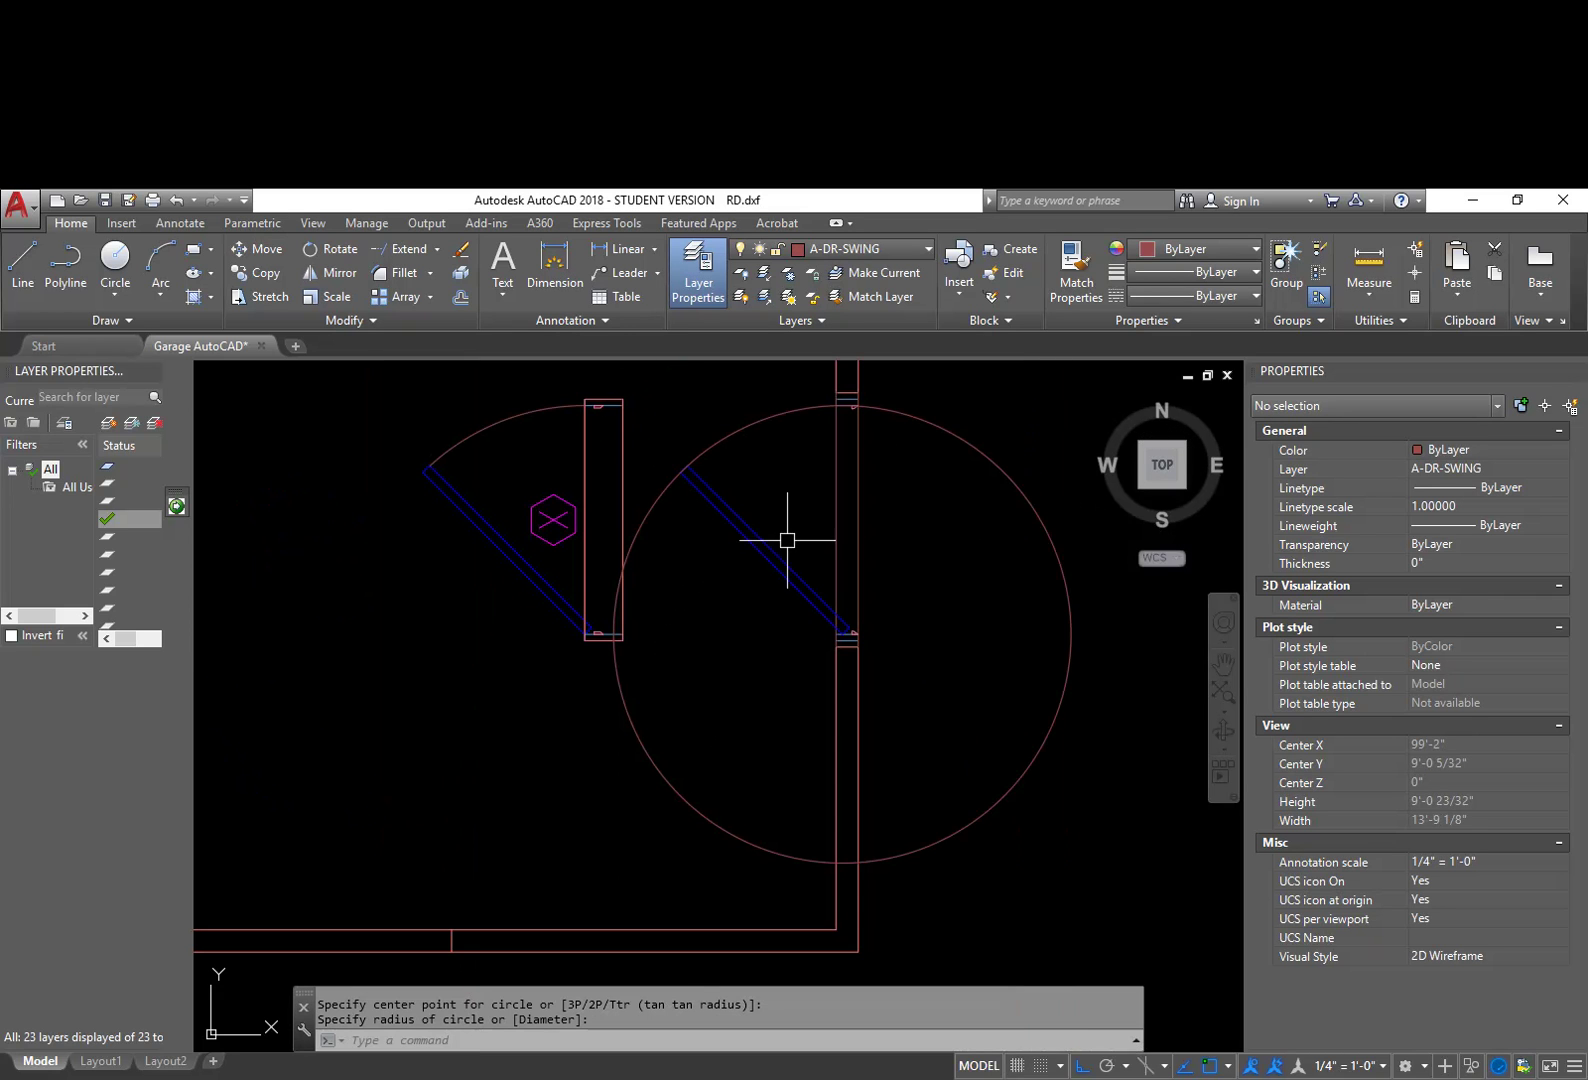
Step: Trim the circle to a door swing arc, using the west threshold line and the door panel as cutting edges
scroll(847, 432, "up", 4)
type("tr")
key("Return")
left_click(893, 461)
scroll(610, 542, "down", 3)
scroll(411, 627, "up", 4)
left_click(428, 617)
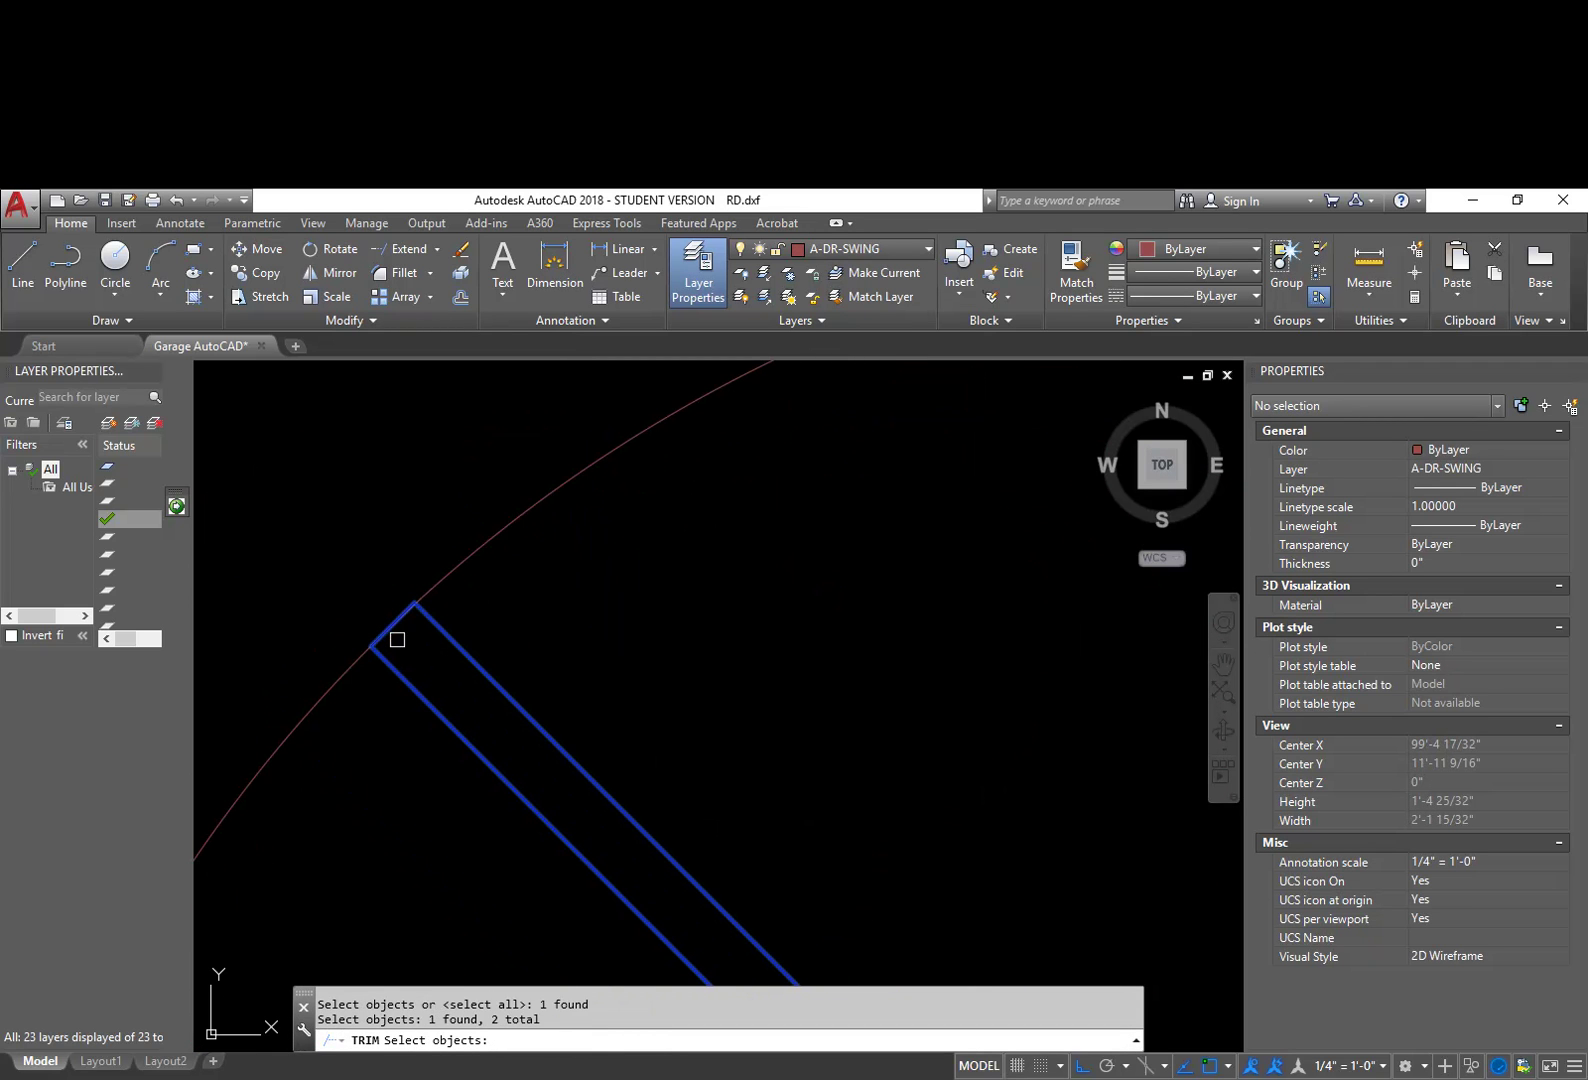
key("Return")
left_click(389, 641)
scroll(420, 655, "down", 5)
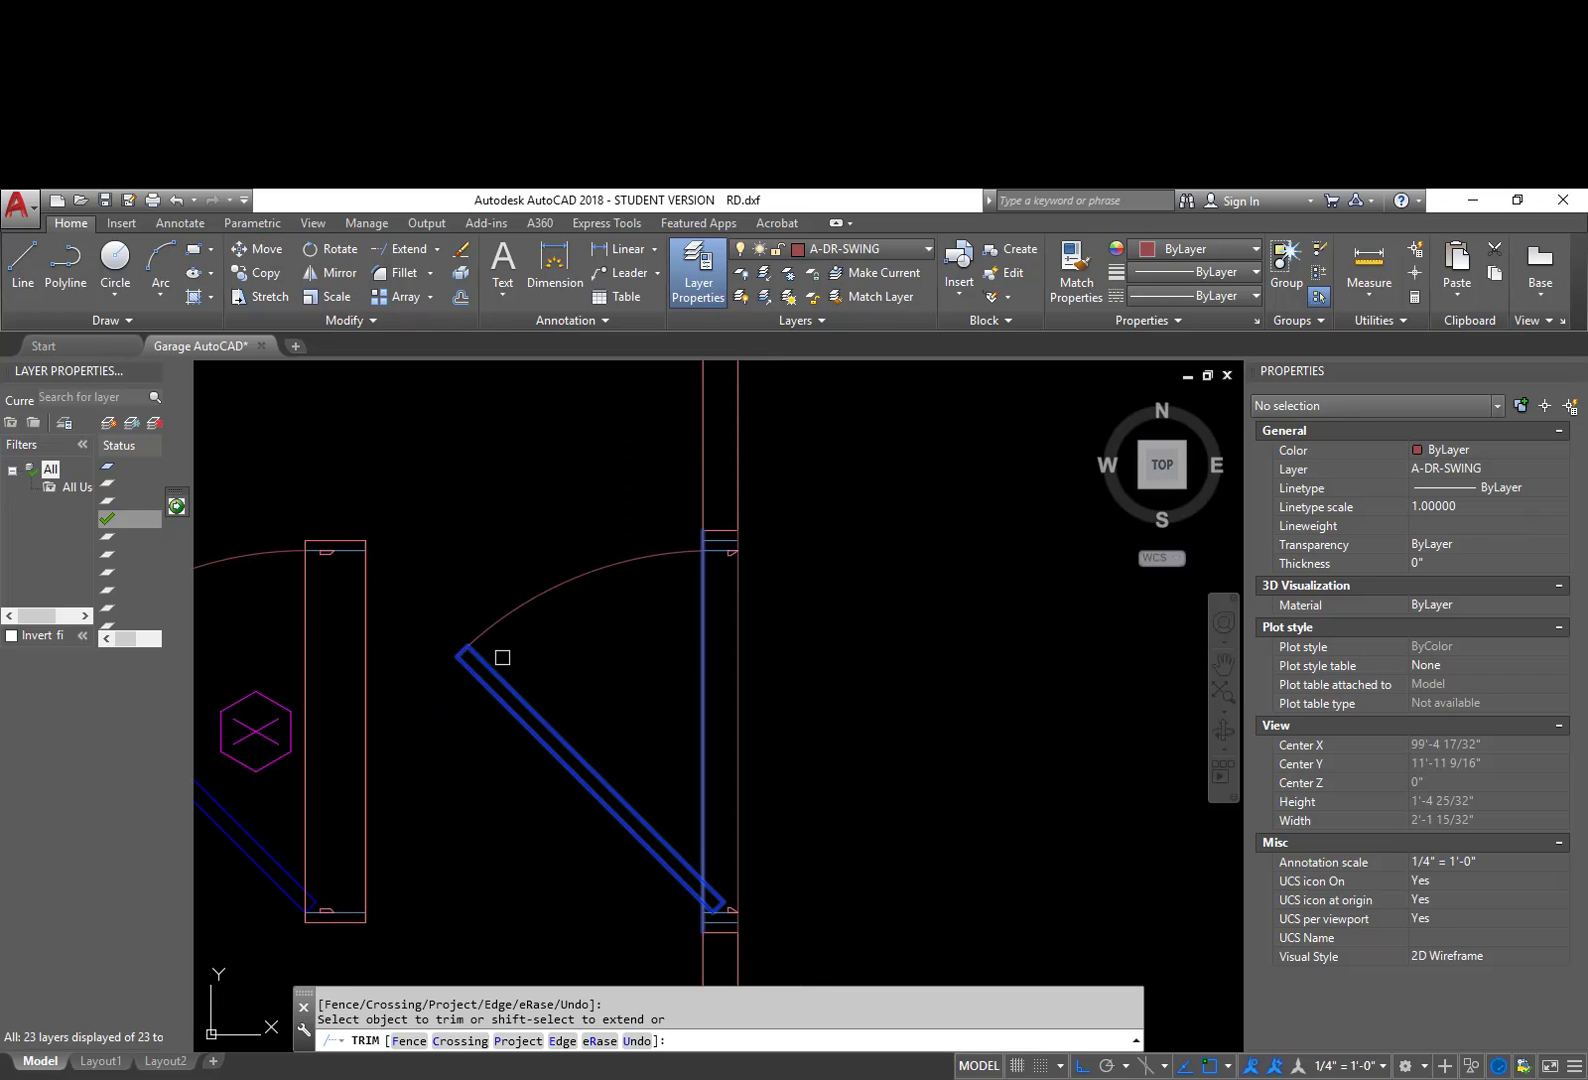
key("Return")
Step: Erase the reference door block west of the redrawn door
middle_click_drag(813, 748, 813, 607)
scroll(934, 679, "down", 5)
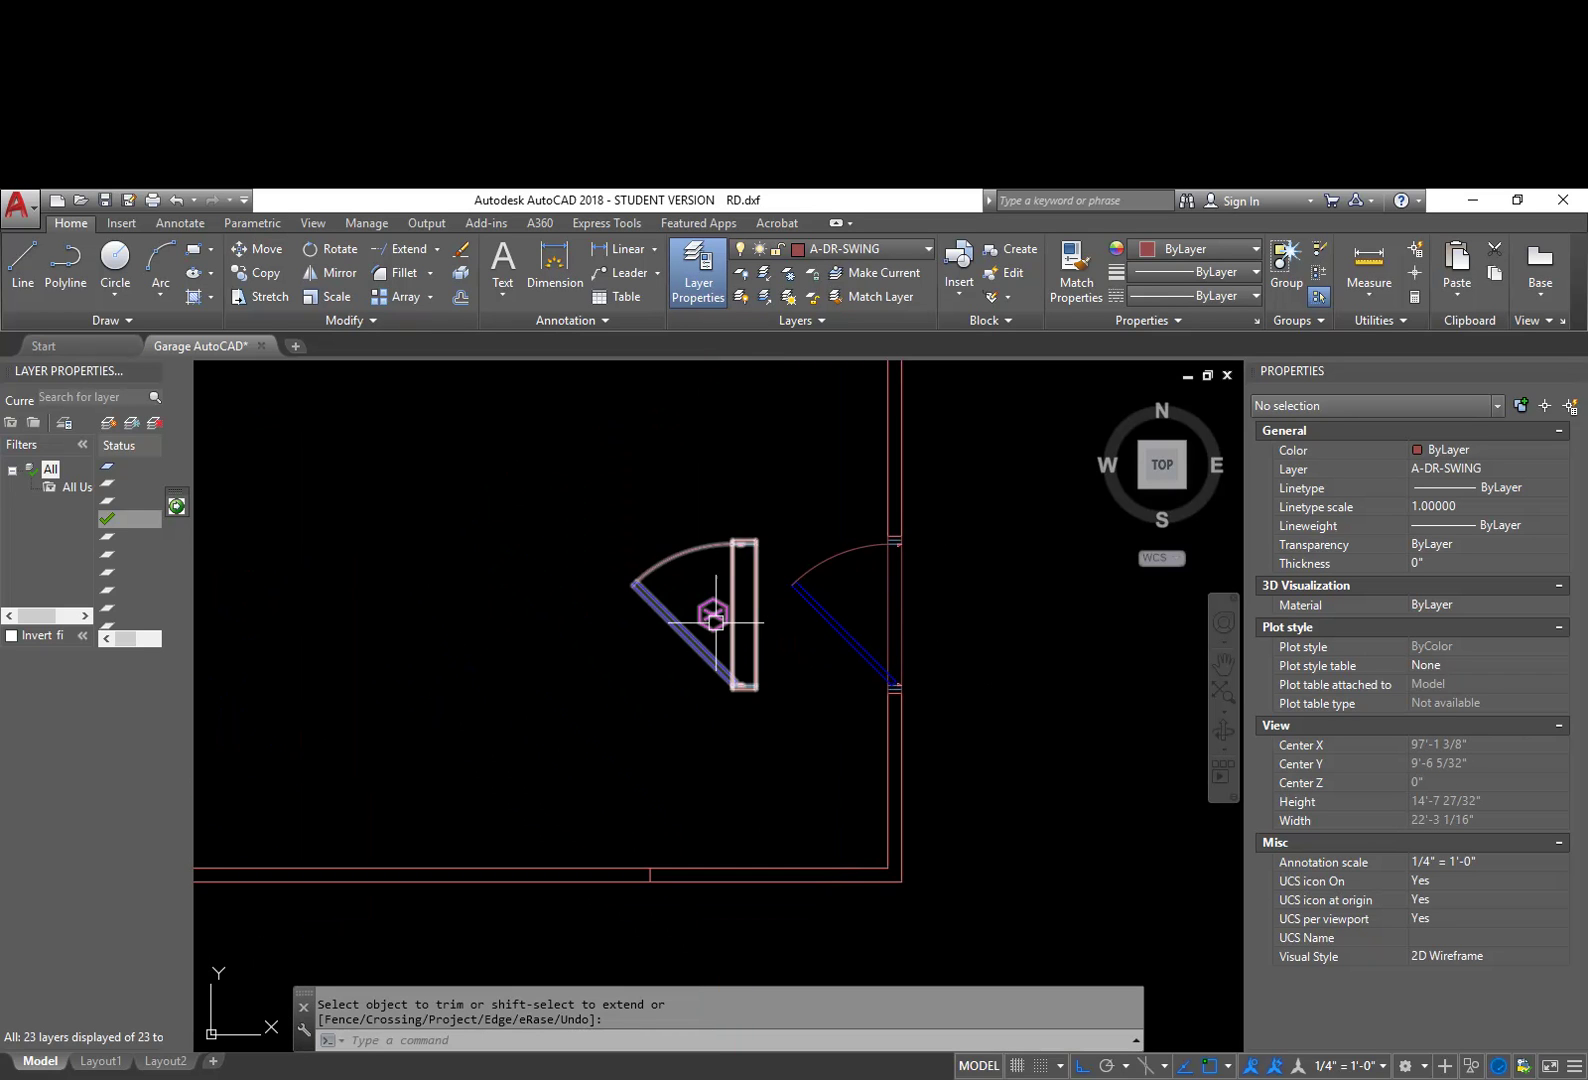
key("Escape")
type("e")
key("Return")
left_click(727, 582)
key("Return")
scroll(740, 600, "down", 3)
scroll(740, 600, "down", 5)
middle_click_drag(897, 645, 952, 622)
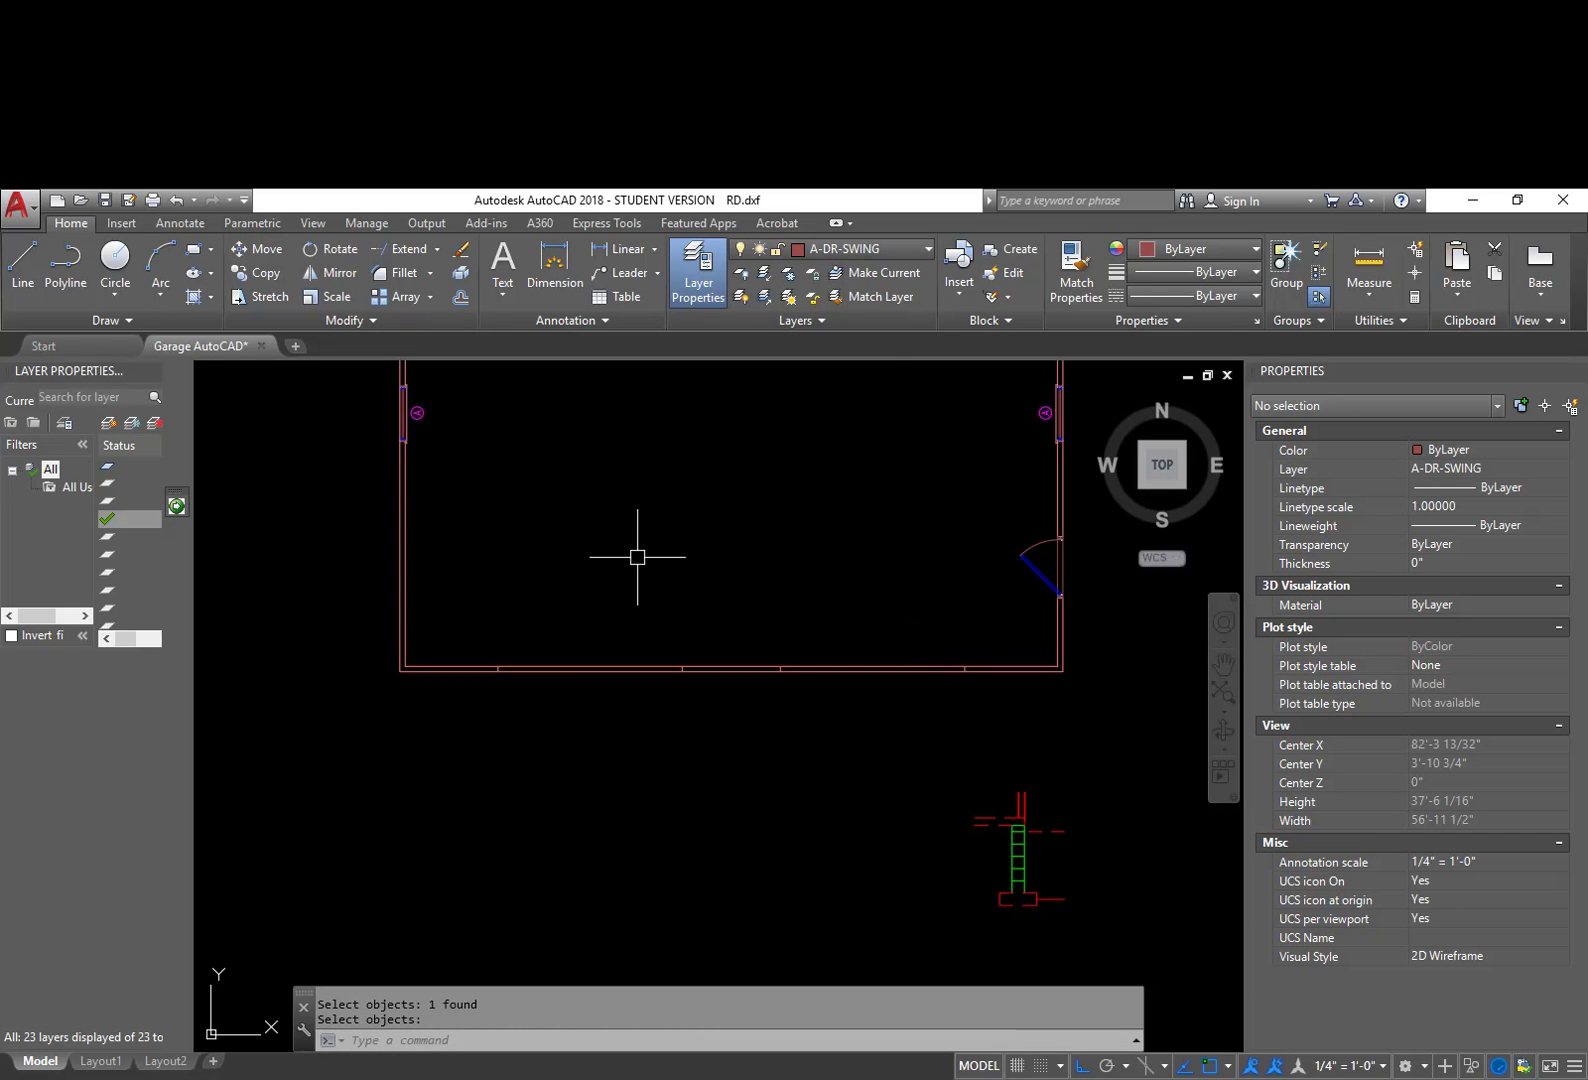
type("L")
key("Return")
key("Escape")
key("Escape")
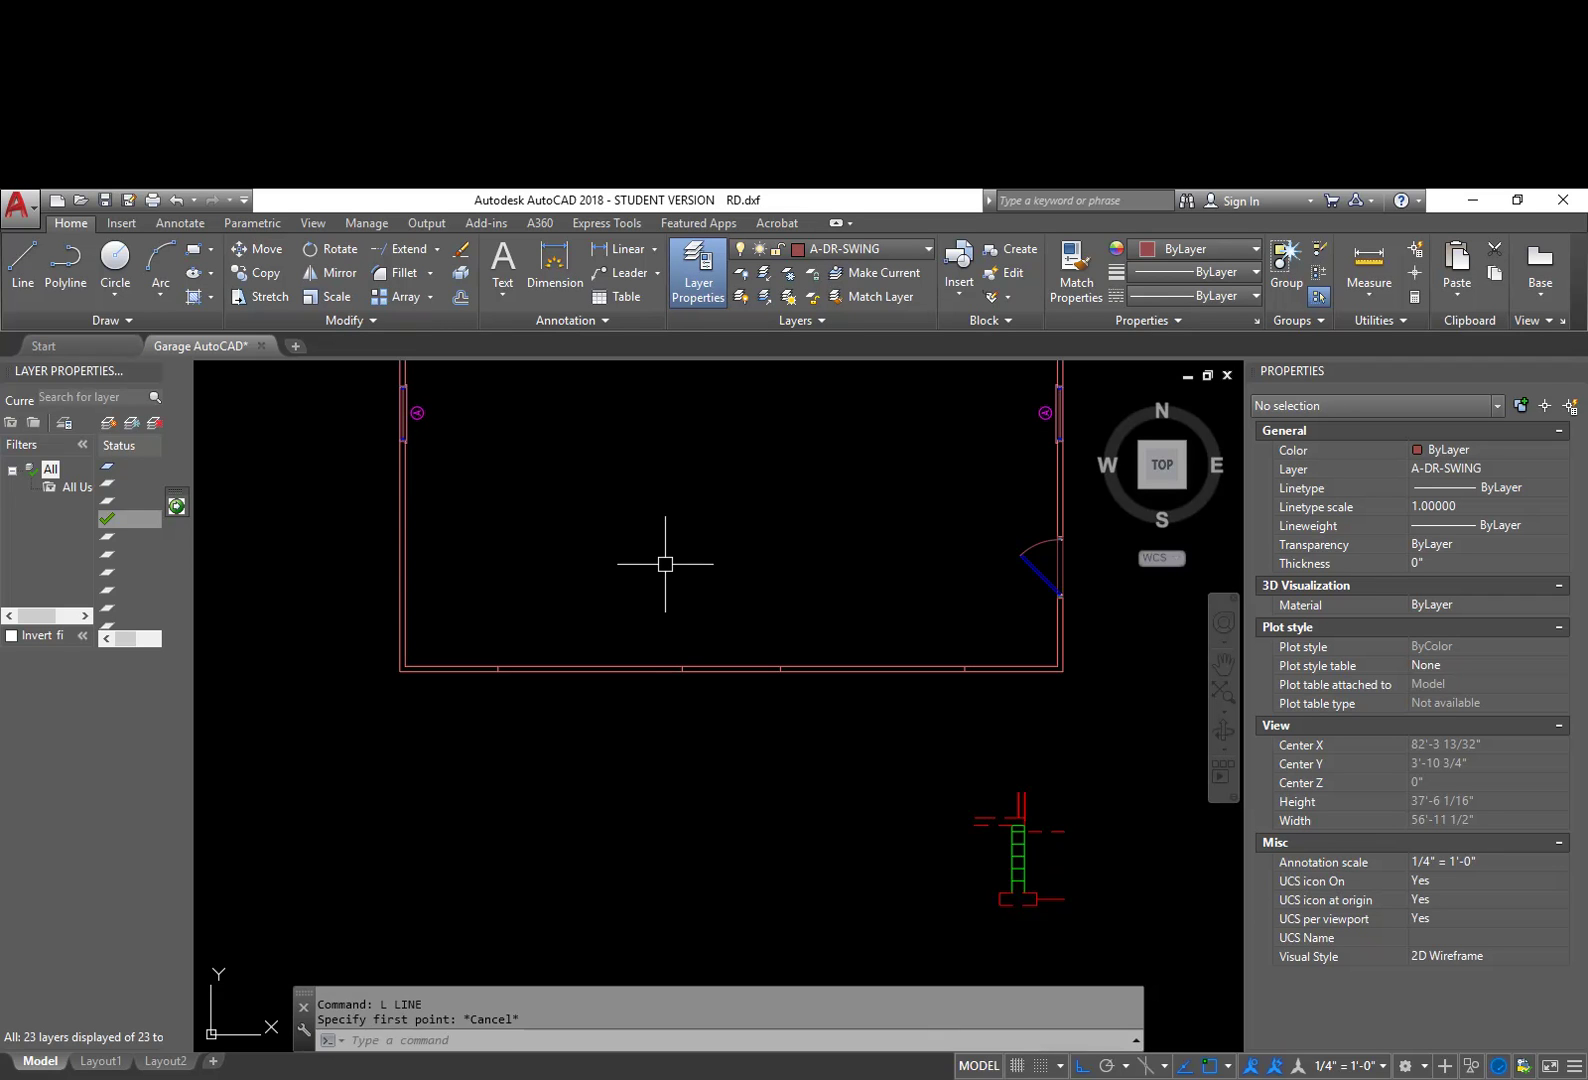
type("PL")
key("Escape")
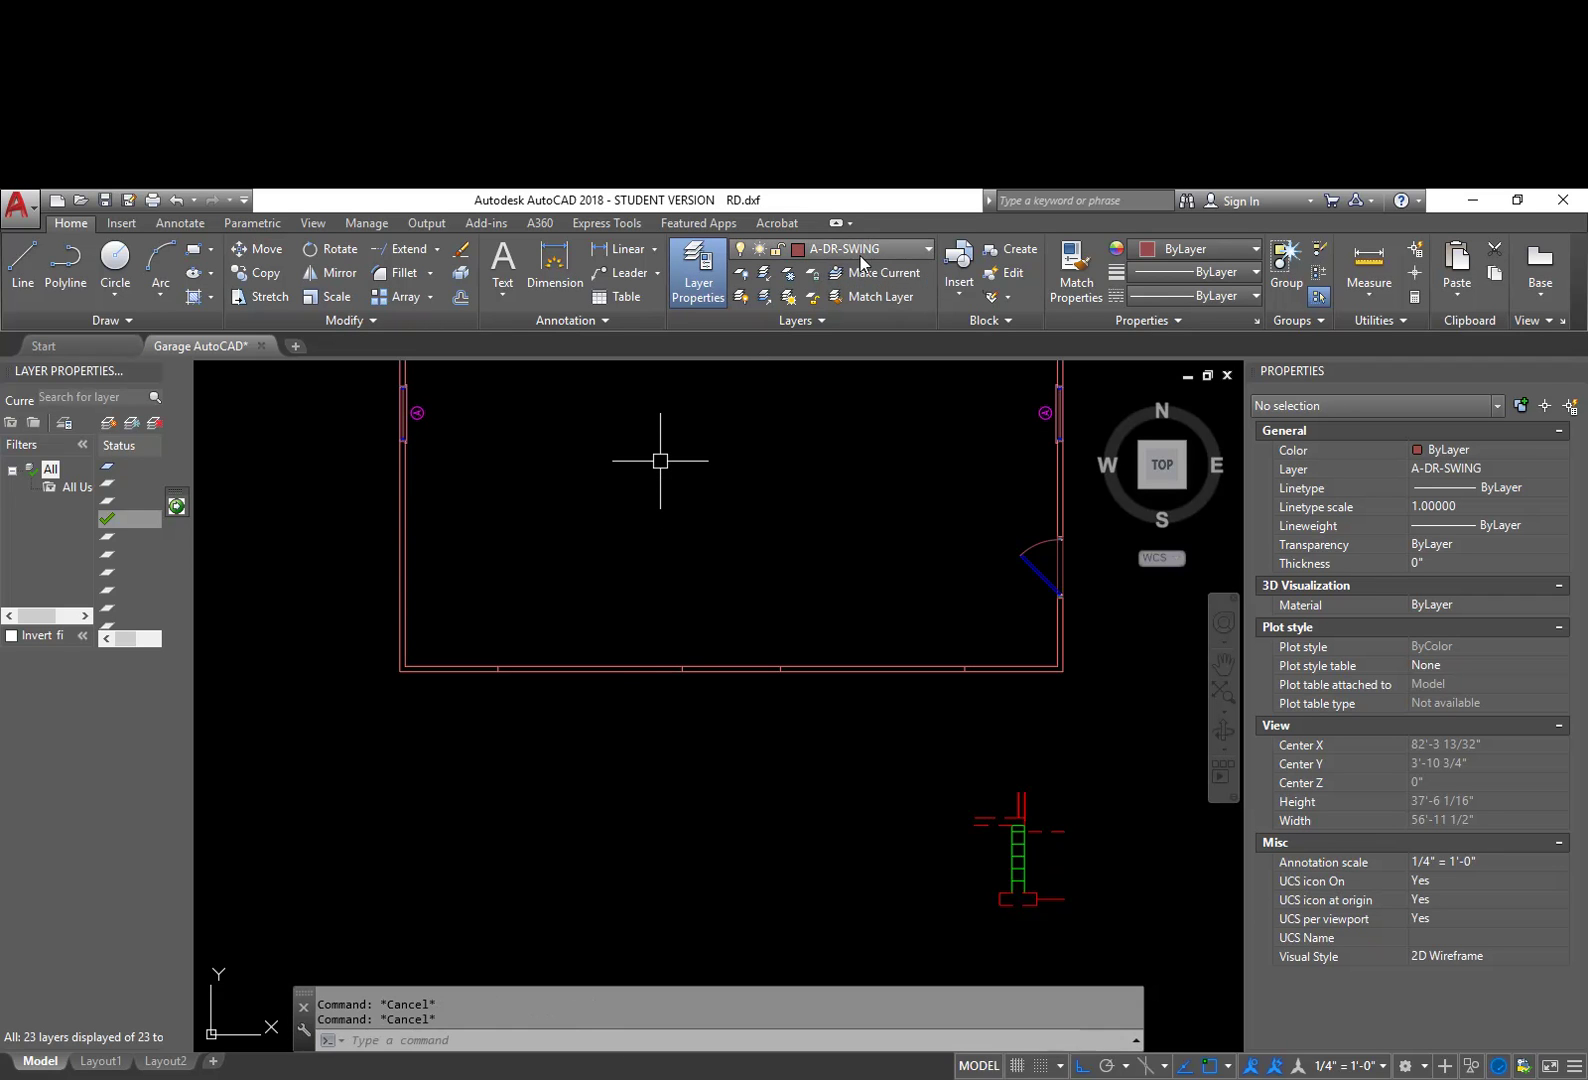
Step: Make A-DR the current layer
left_click(864, 249)
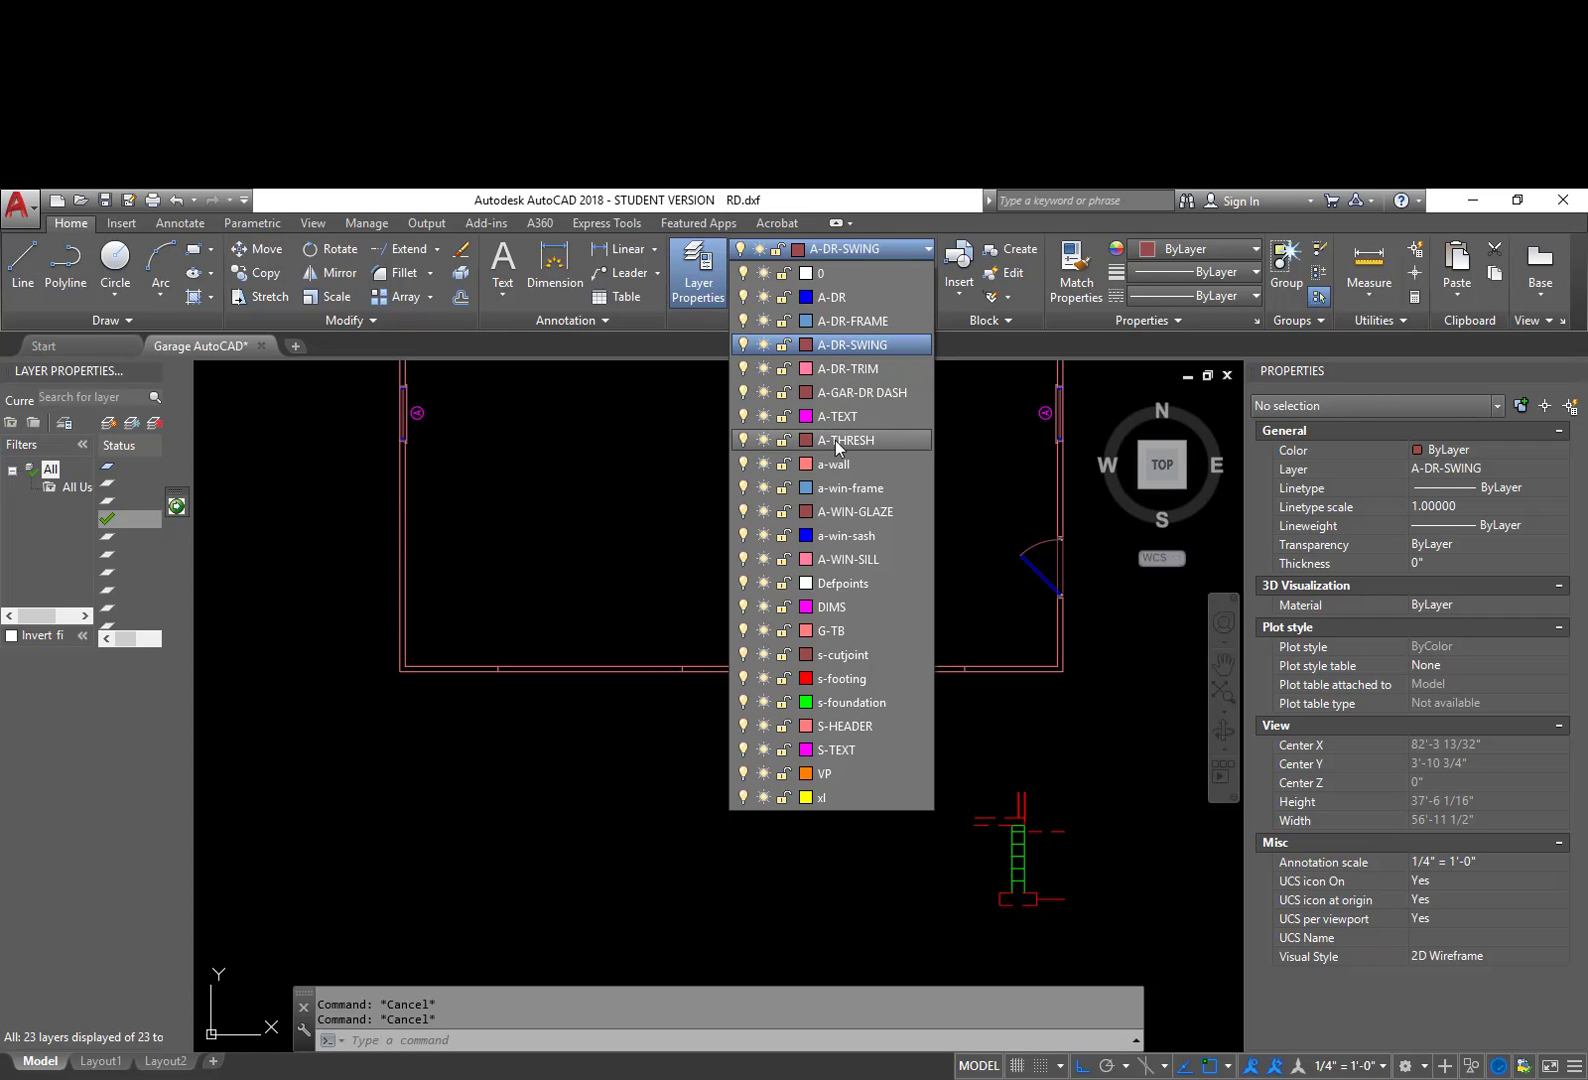
left_click(832, 297)
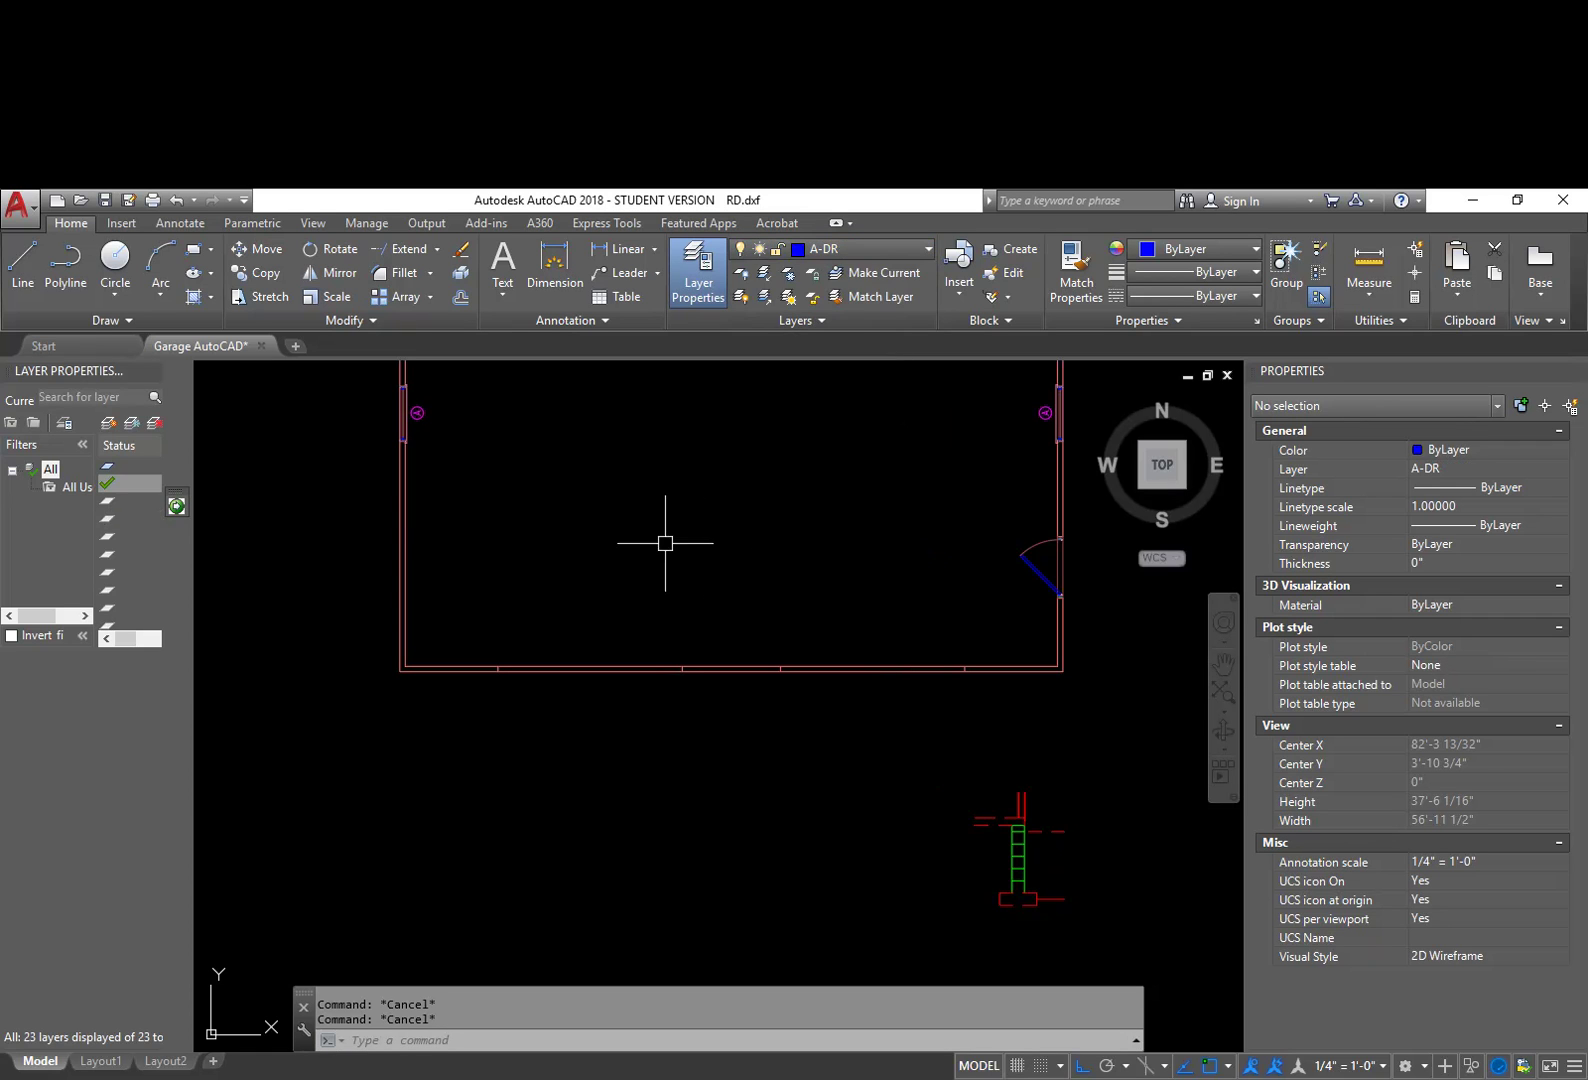
Step: Draw a garage door panel as a 10' by 2" rectangular polyline inside the garage, just north of the south wall
type("pl")
key("Return")
left_click(627, 617)
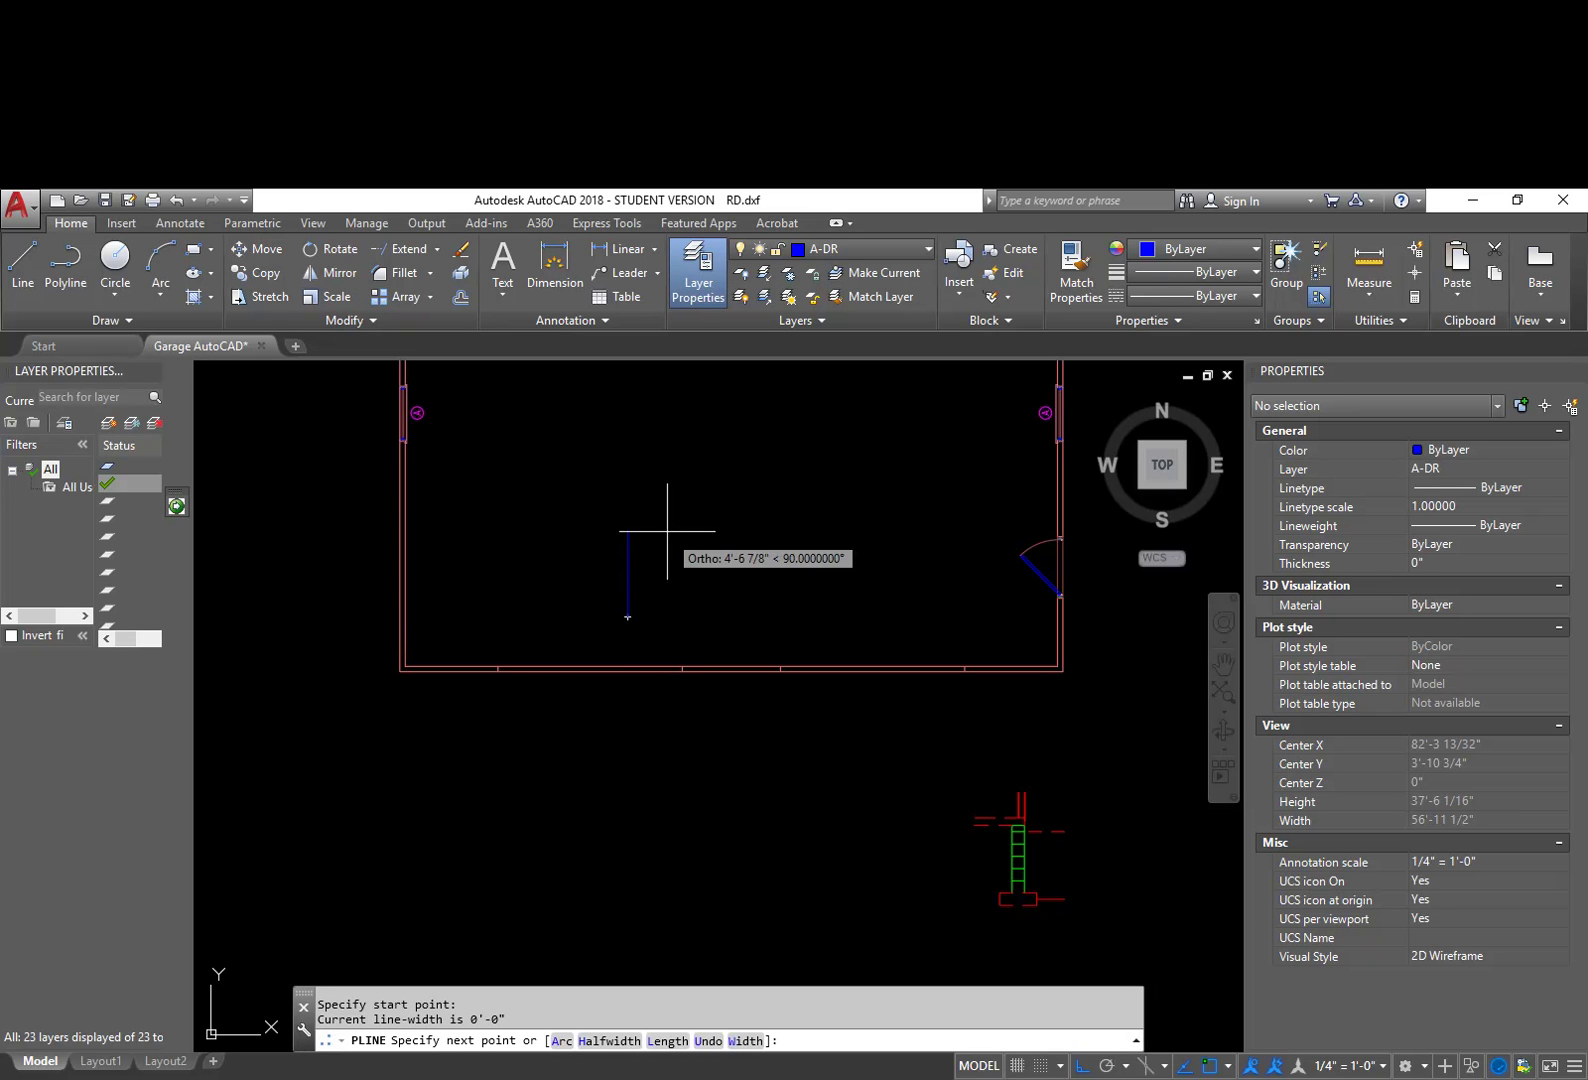
type("2")
key("Return")
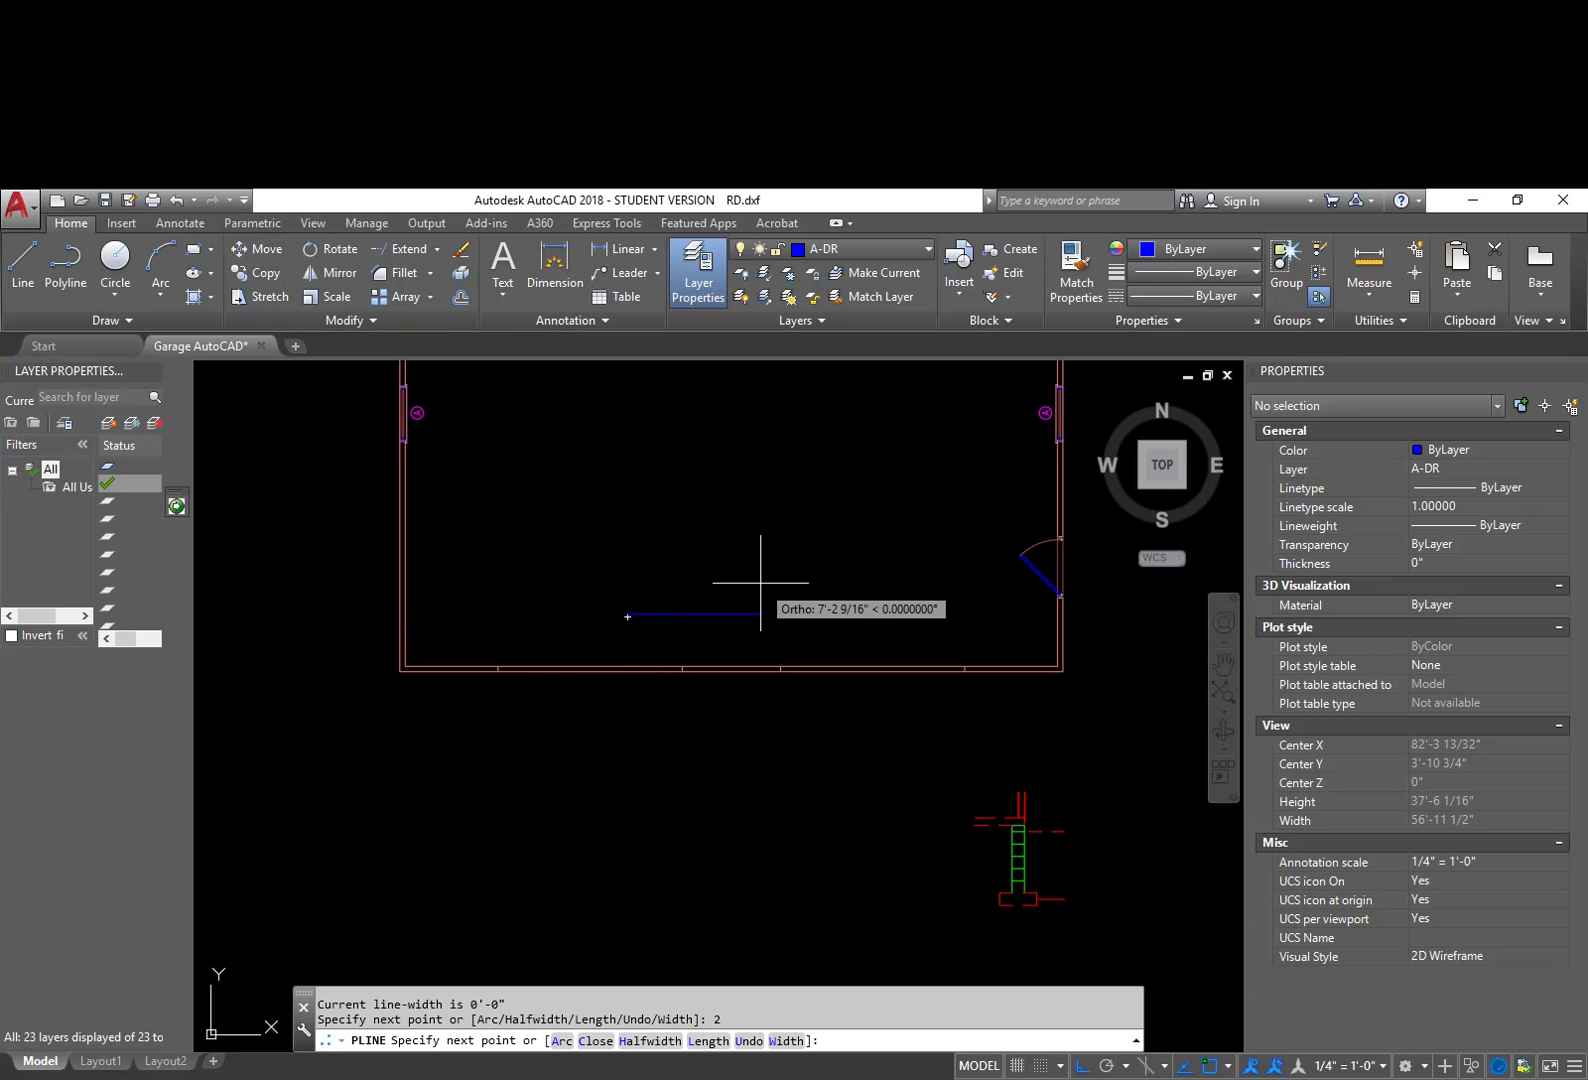
type("10'")
key("Return")
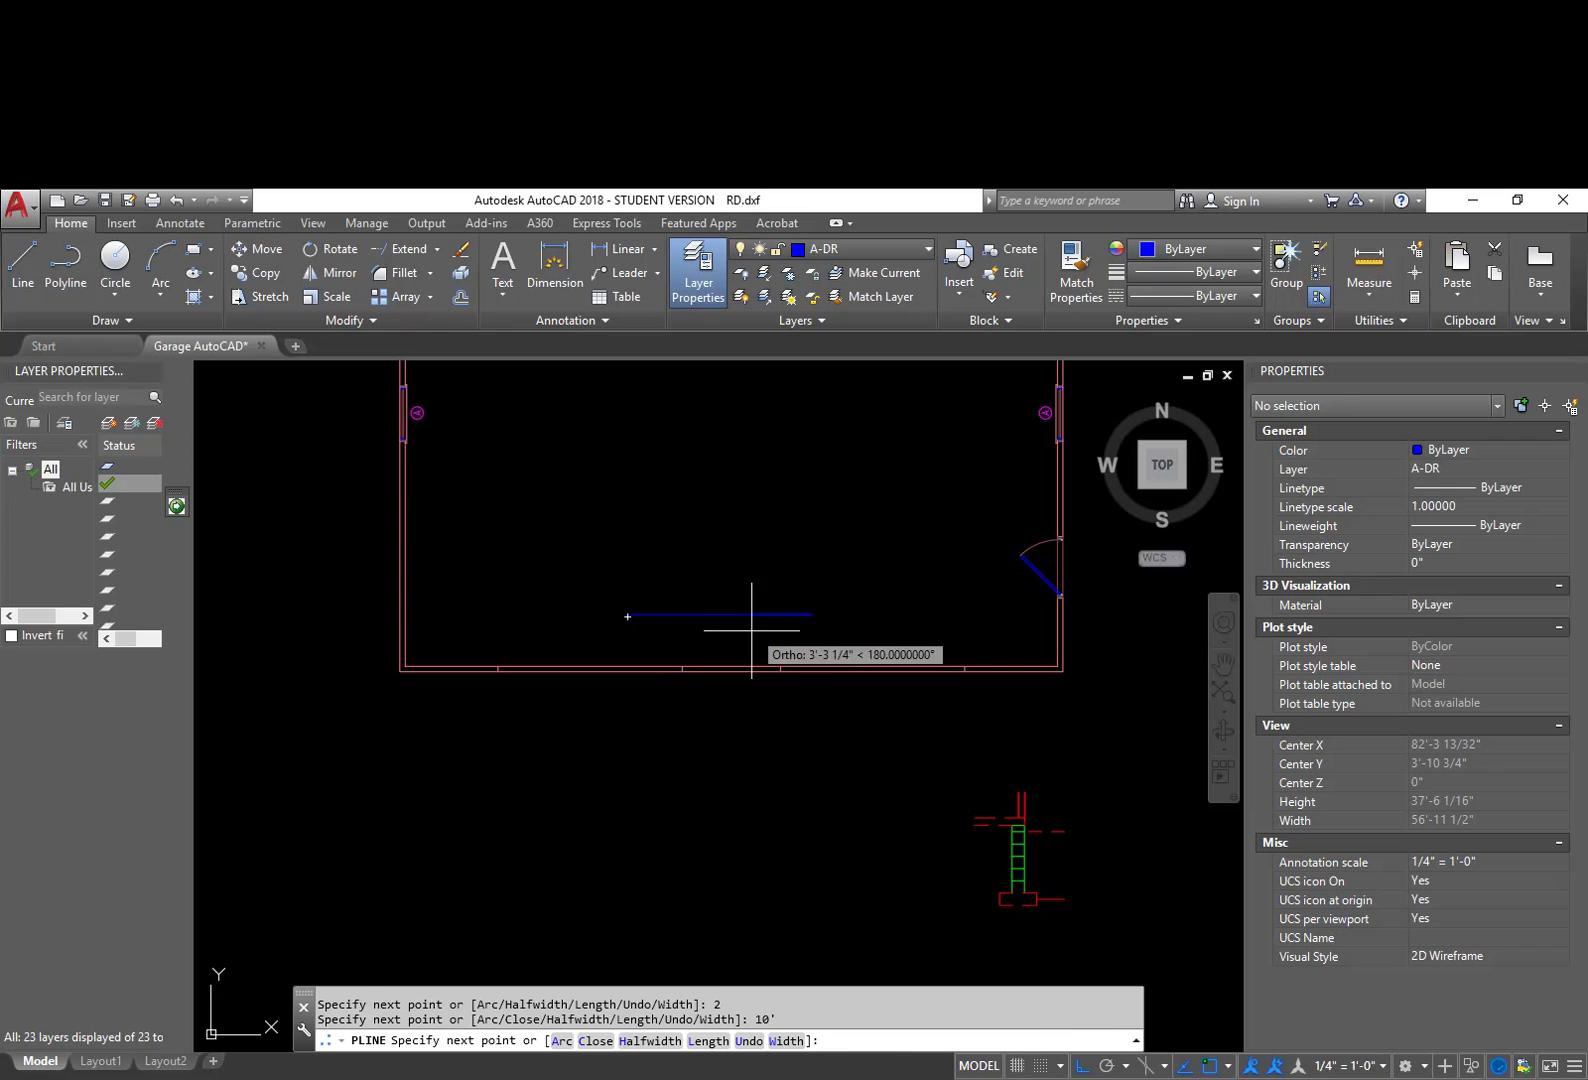
type("2")
key("Return")
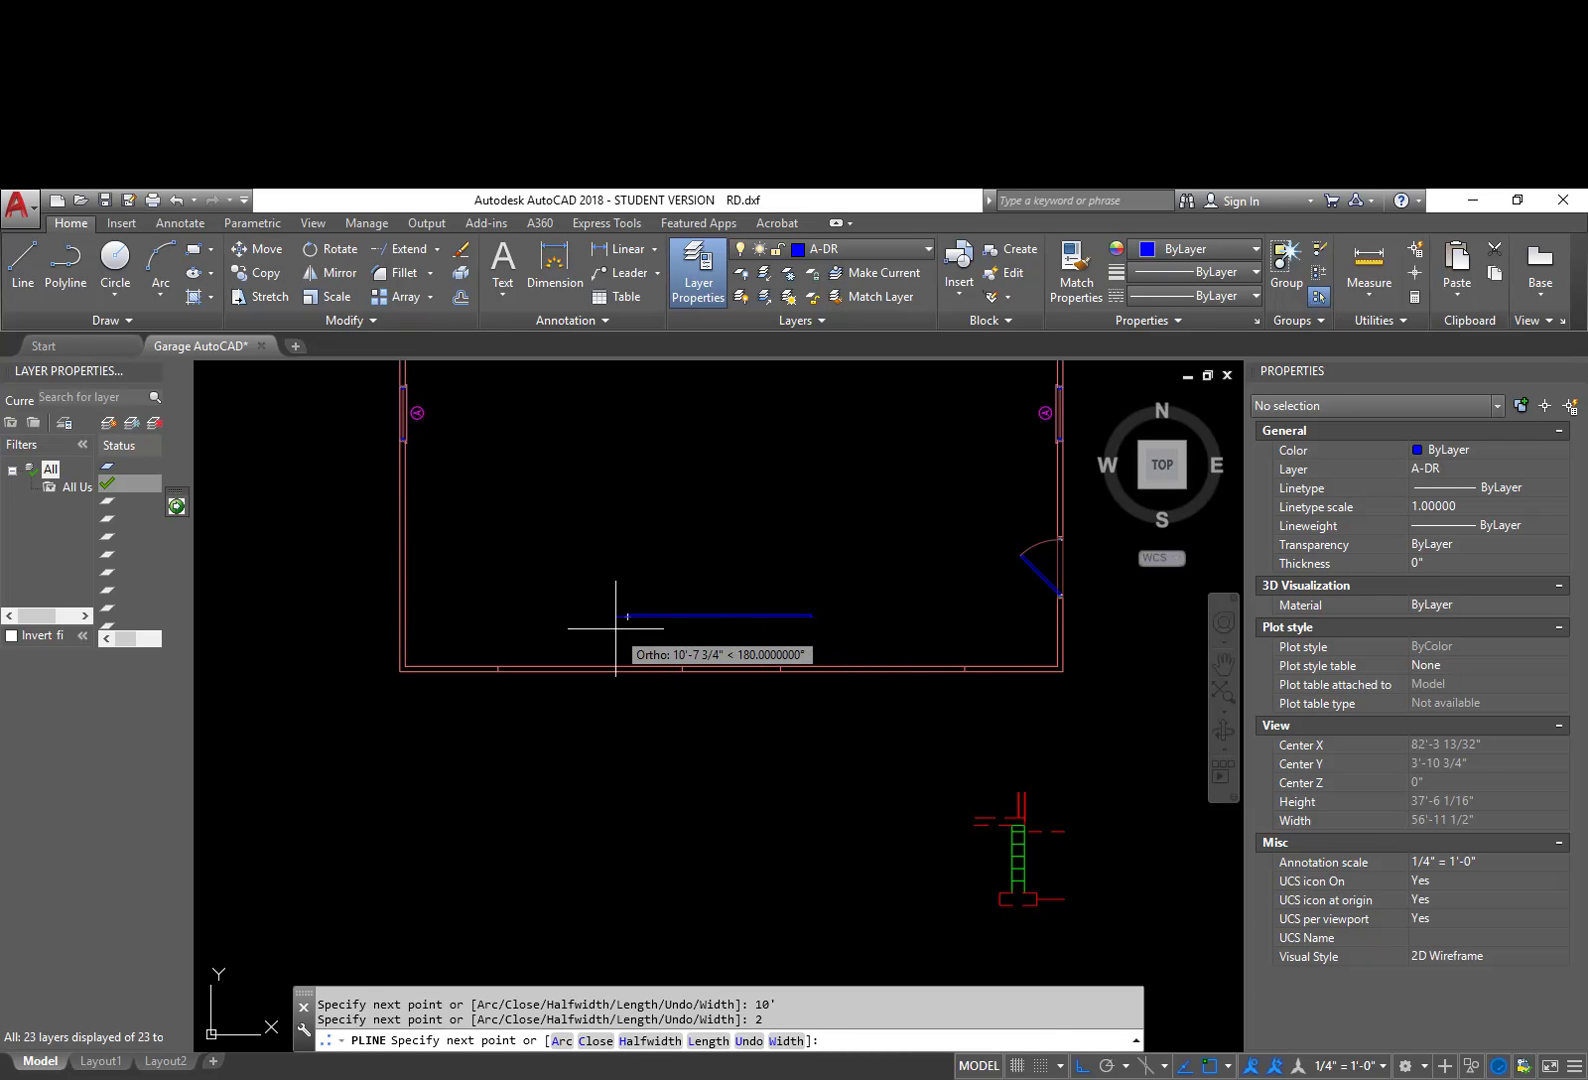
type("10'")
key("Return")
key("Return")
Step: Move the door panel by its southwest corner to the inside corner of the south wall's west opening, at its west jamb
scroll(613, 627, "up", 5)
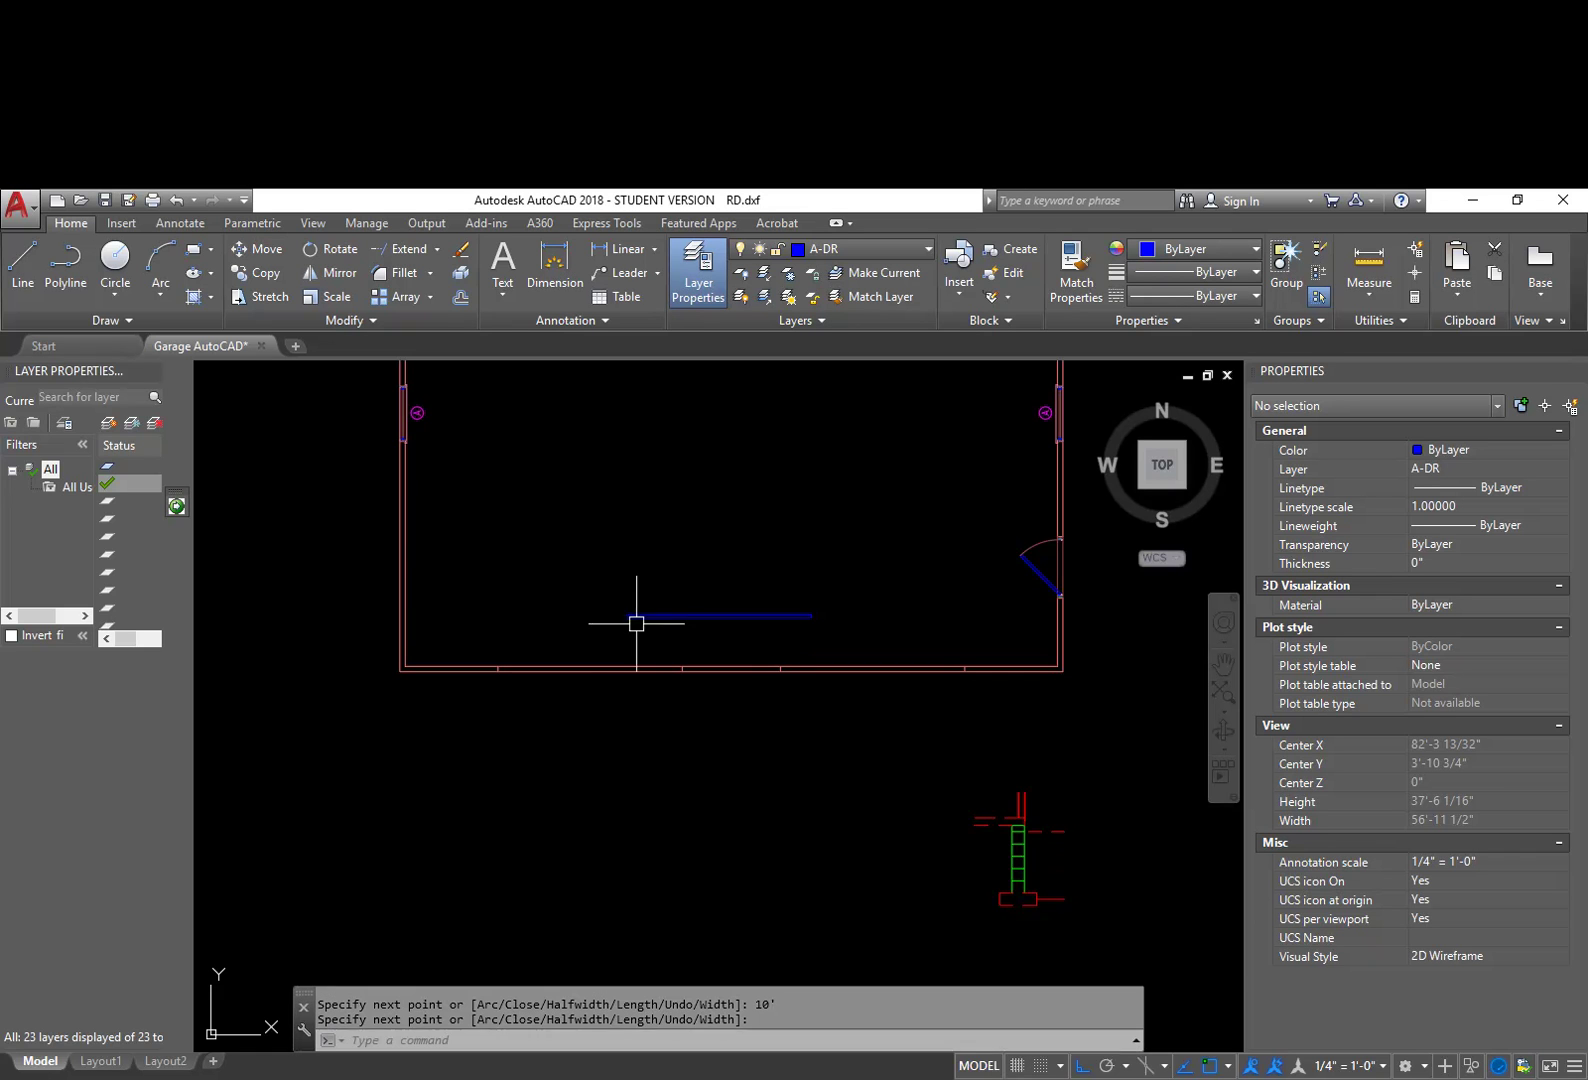
scroll(842, 633, "down", 4)
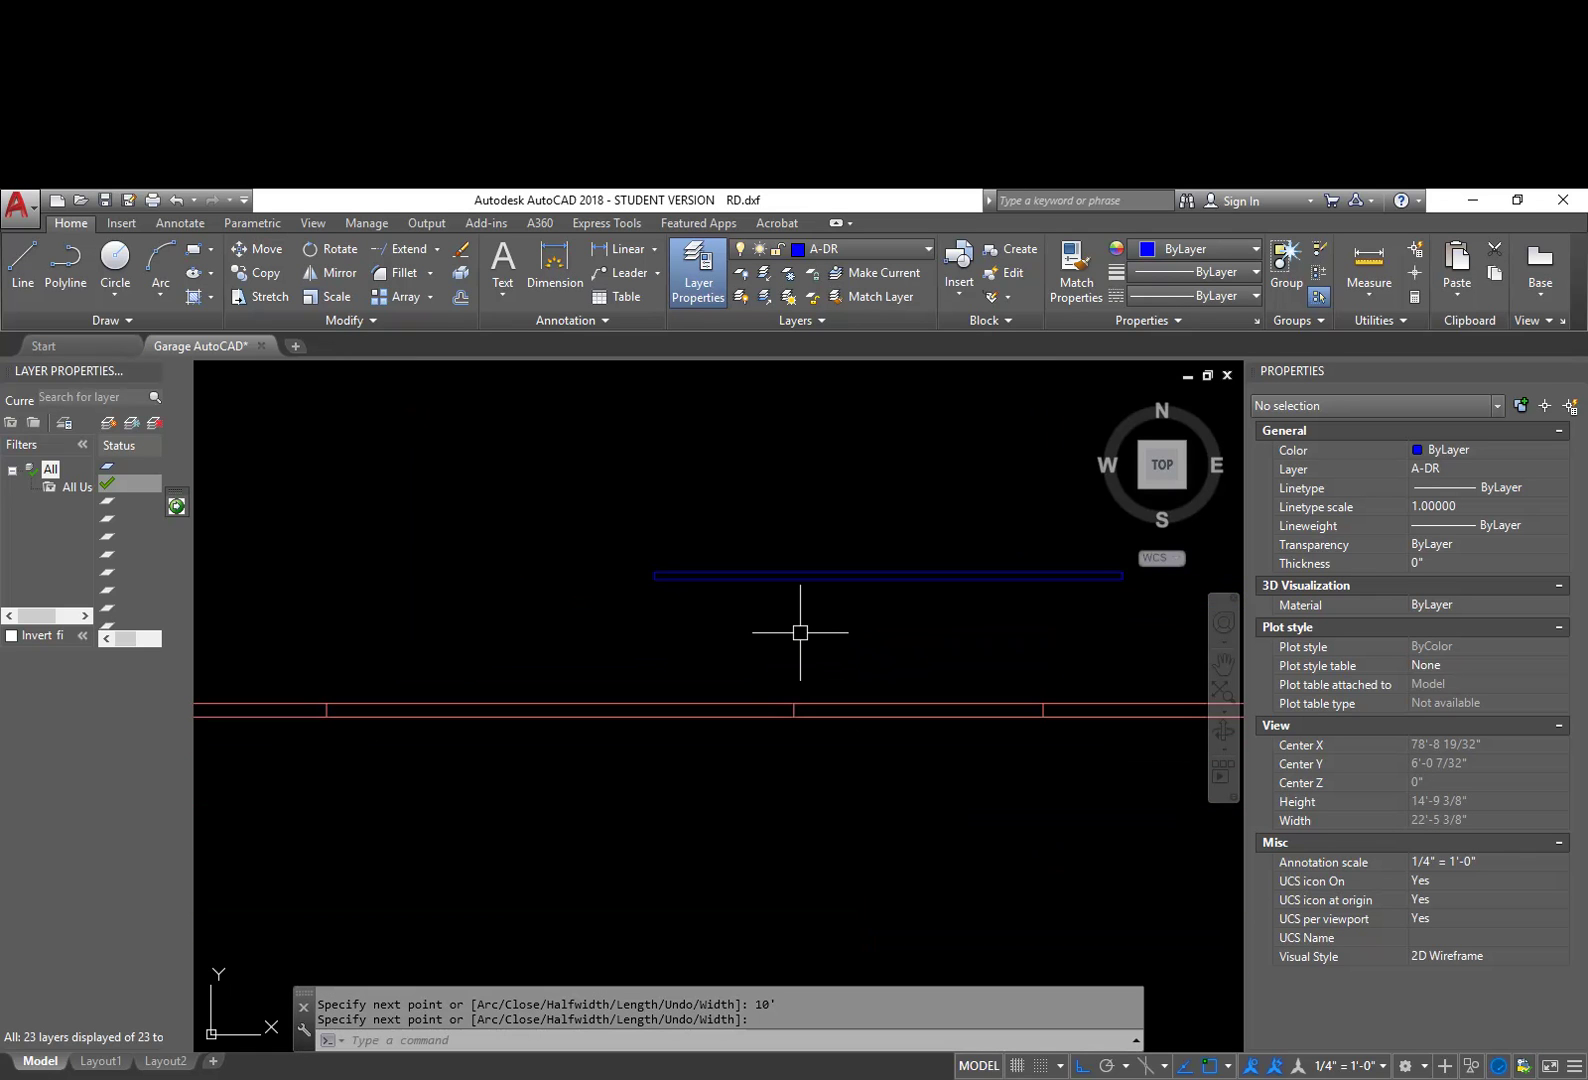
middle_click_drag(747, 624, 762, 564)
key("Return")
type("m")
key("Return")
left_click(857, 560)
left_click(812, 510)
key("Return")
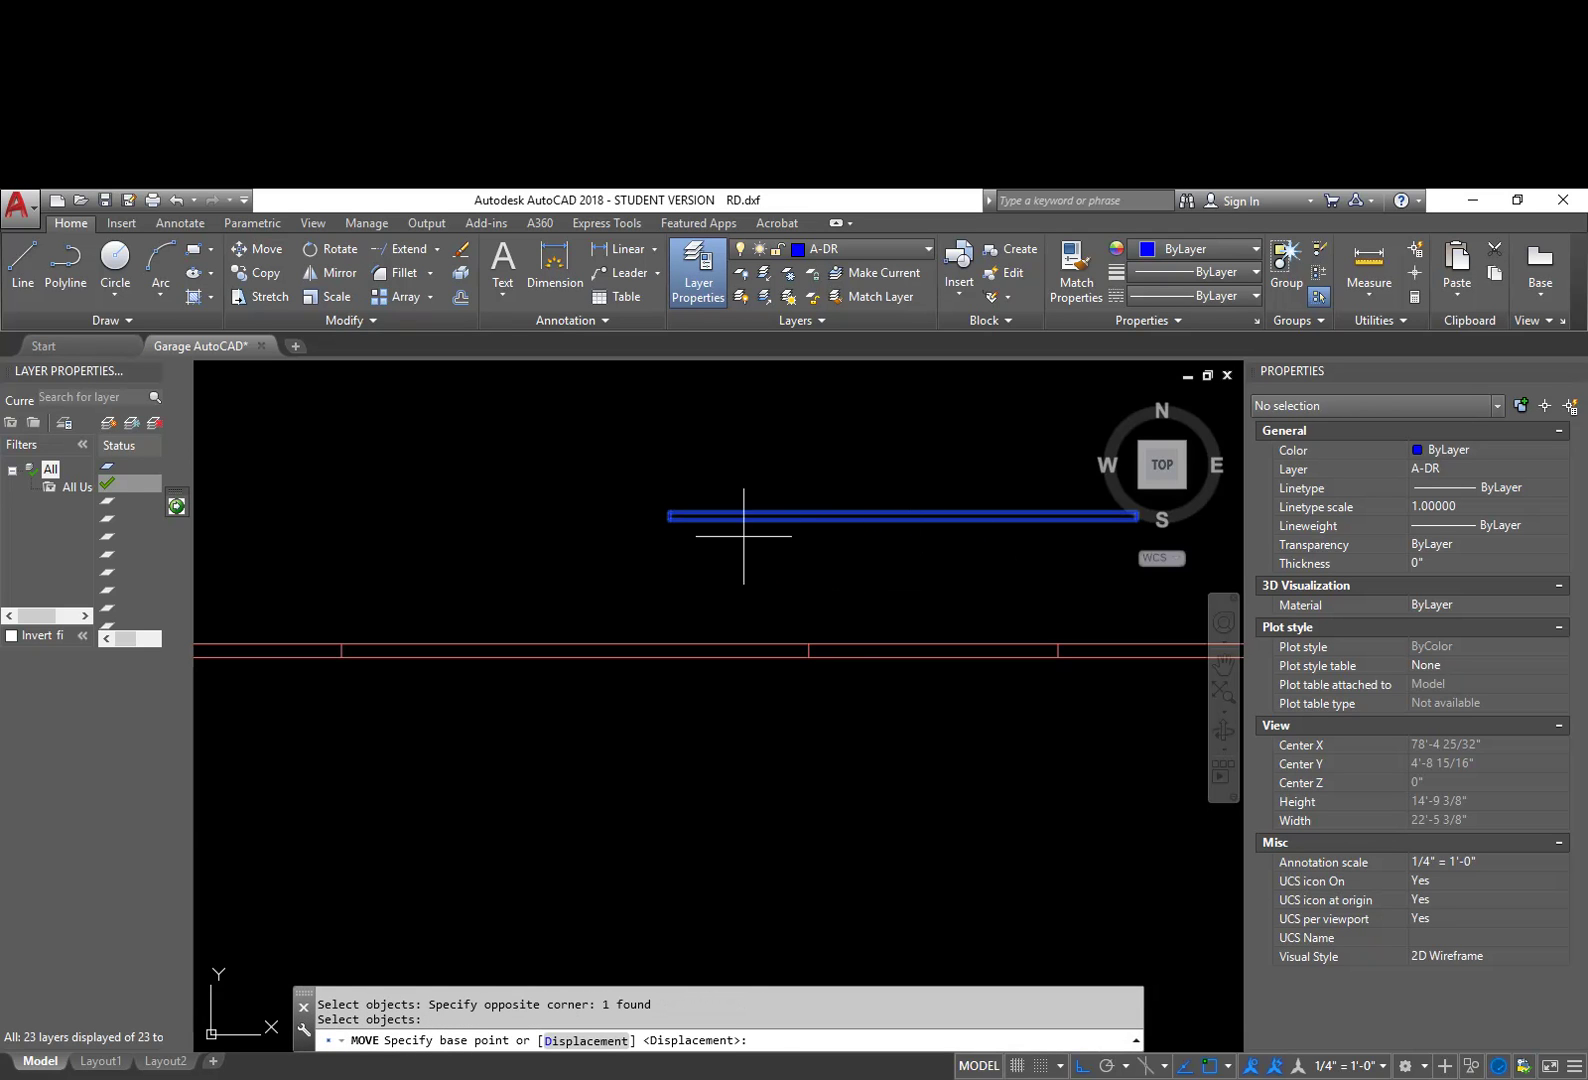
left_click(675, 528)
middle_click_drag(384, 607, 550, 546)
left_click(516, 578)
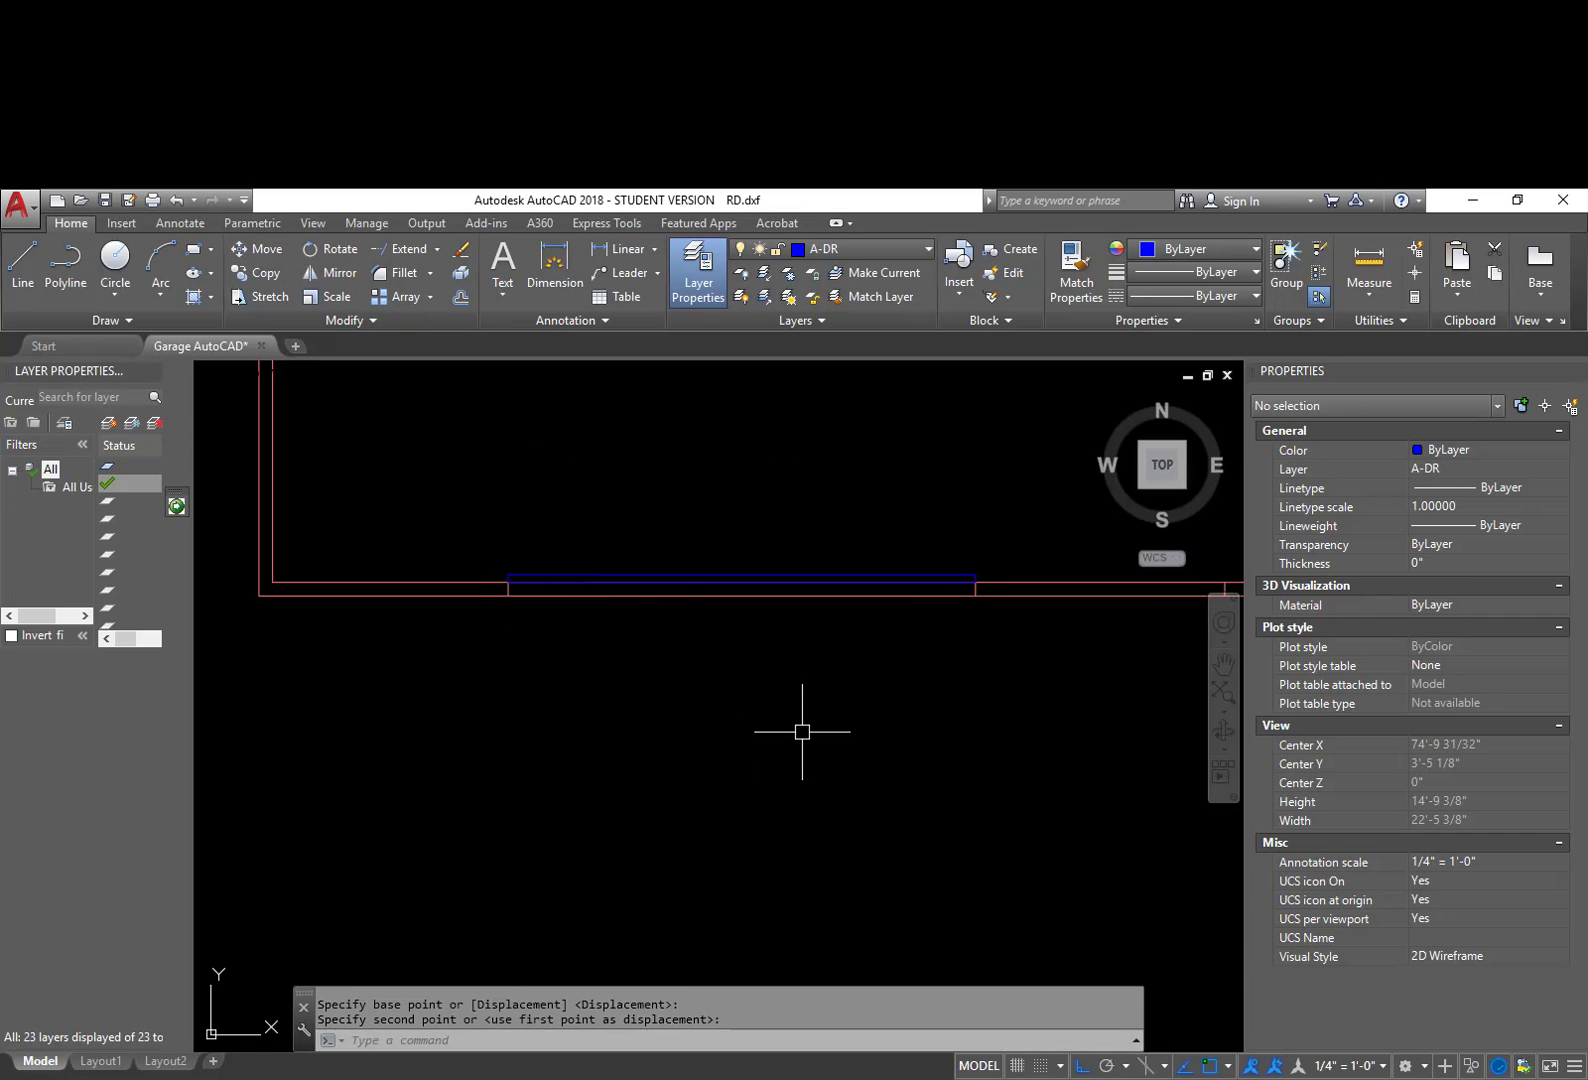
Step: Offset the west jamb line of the west garage door opening 2" into the opening
scroll(490, 592, "up", 5)
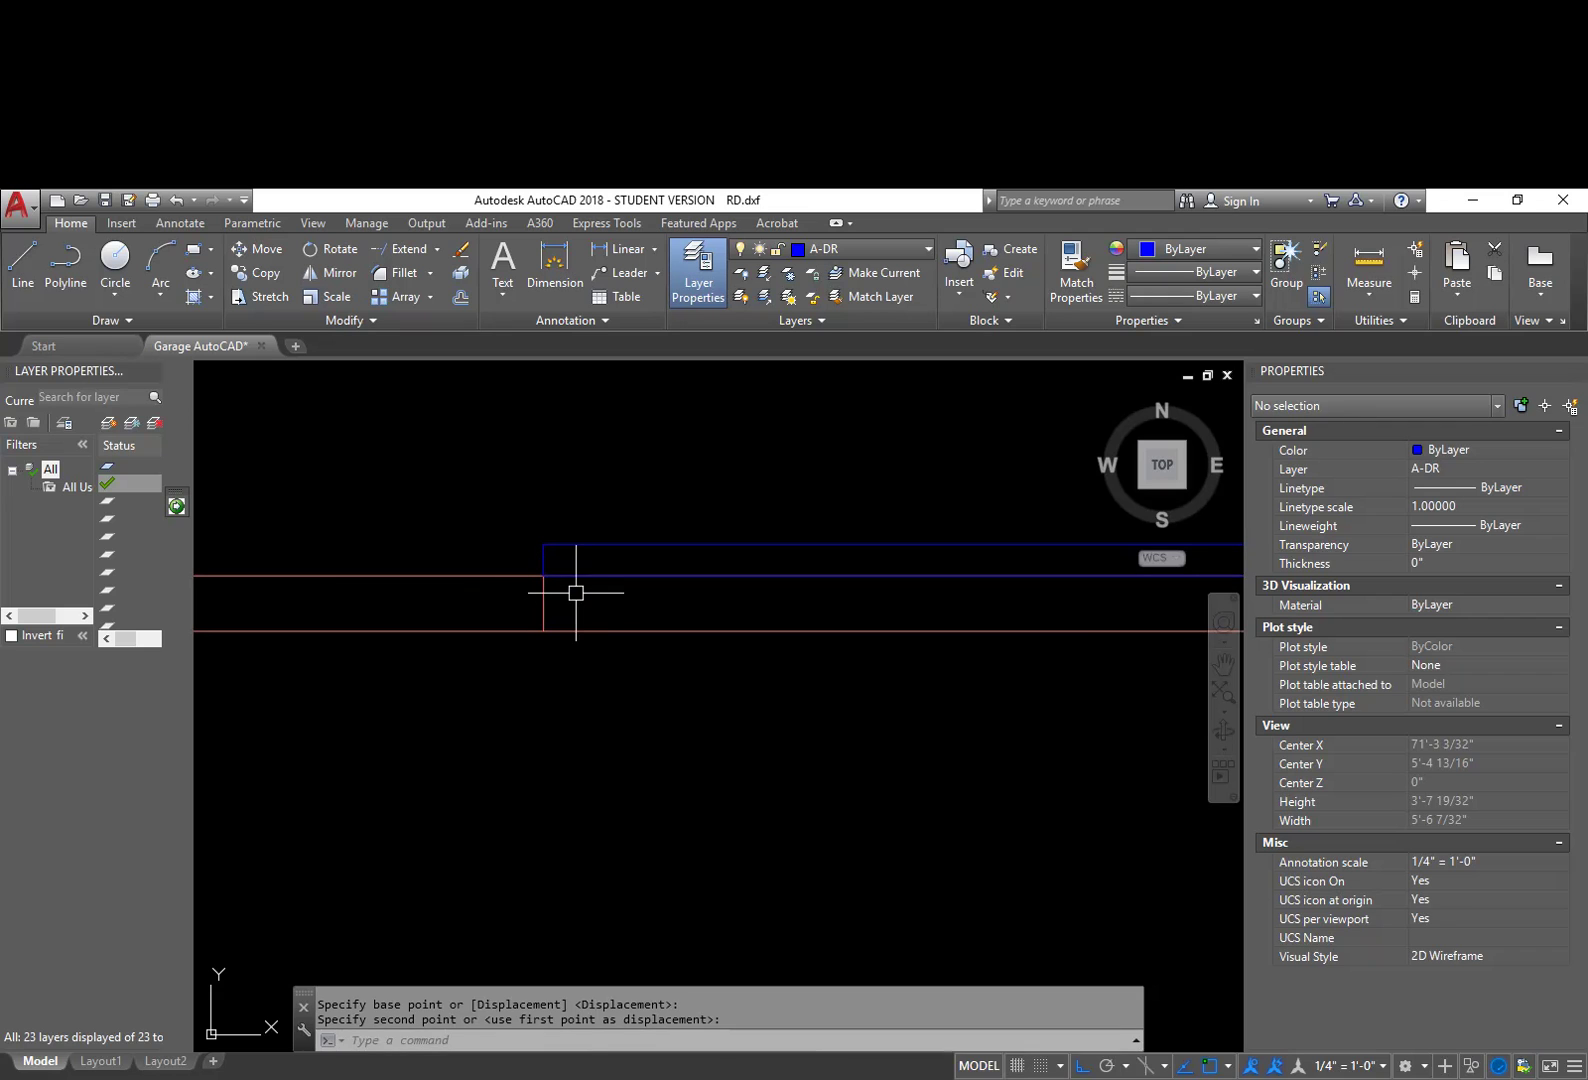
type("o")
key("Return")
type("2")
key("Return")
left_click(543, 609)
key("Escape")
type("o")
key("Return")
key("Return")
left_click(549, 612)
left_click(625, 603)
Step: Offset the east jamb line of the same opening 2" inward
middle_click_drag(1120, 622, 642, 622)
middle_click_drag(907, 638, 555, 639)
scroll(760, 632, "down", 2)
left_click(1113, 621)
left_click(1026, 661)
key("Return")
Step: Assign both offset jamb lines of the west opening to layer A-DR-TRIM
scroll(1113, 635, "up", 2)
left_click(1089, 612)
scroll(945, 661, "down", 2)
middle_click_drag(385, 661, 653, 663)
scroll(537, 640, "up", 2)
left_click(546, 638)
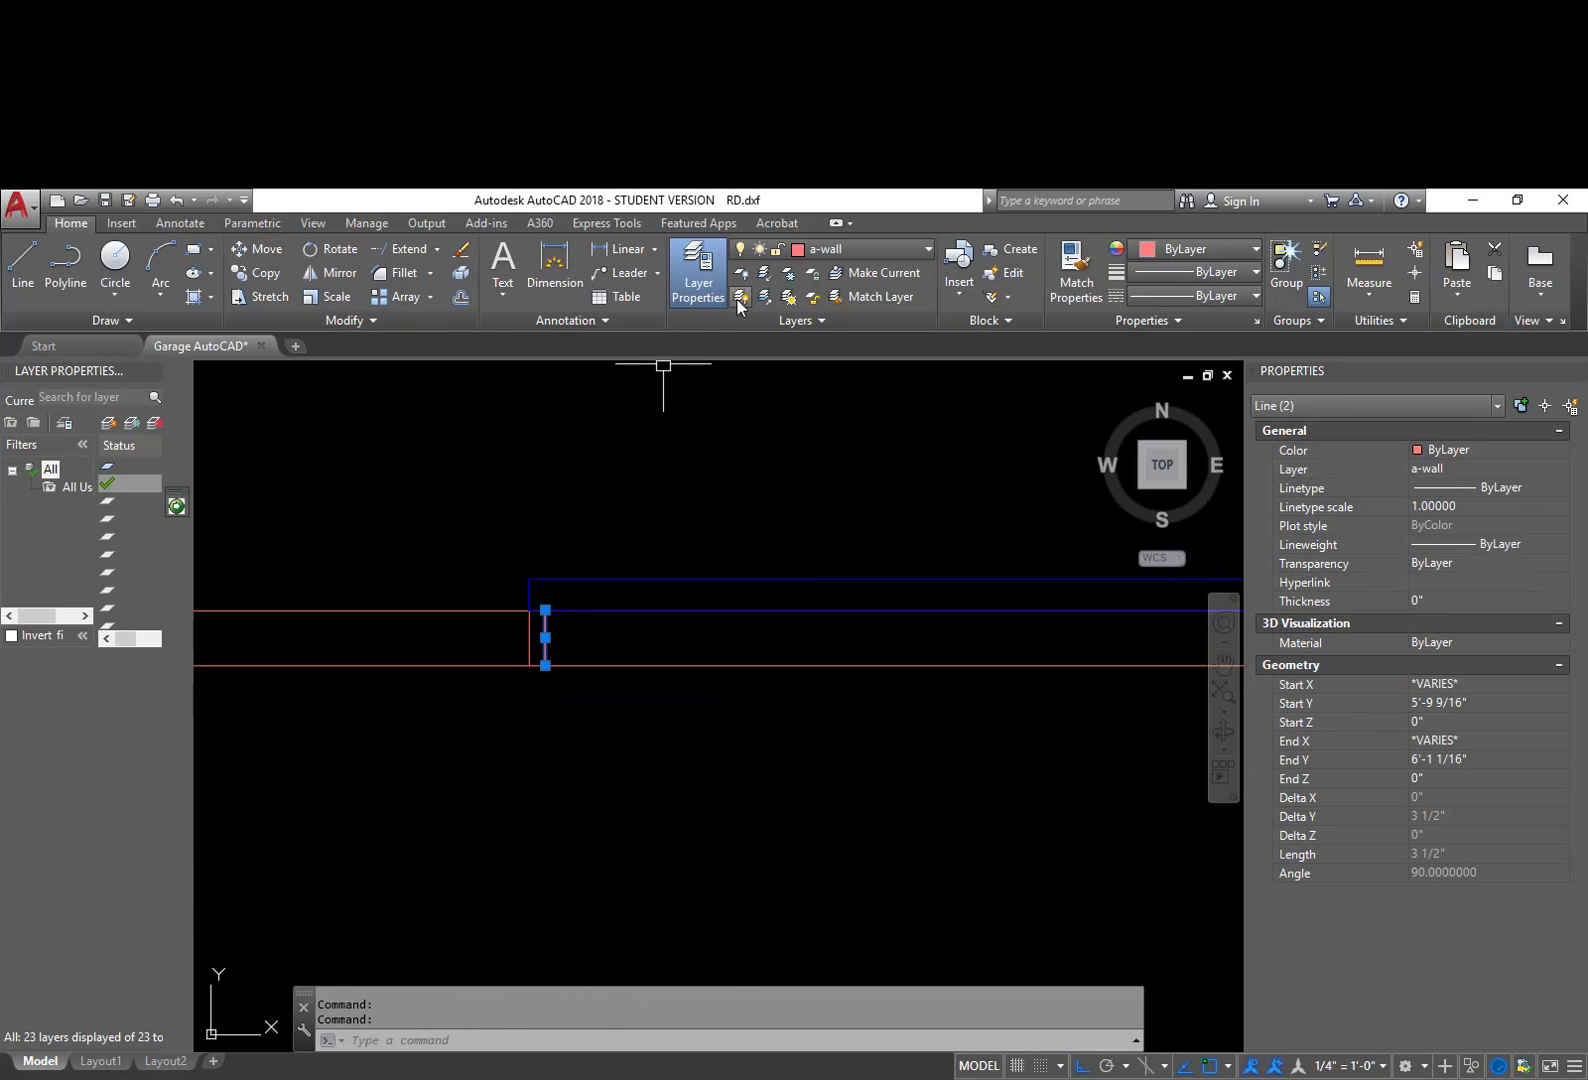
left_click(856, 252)
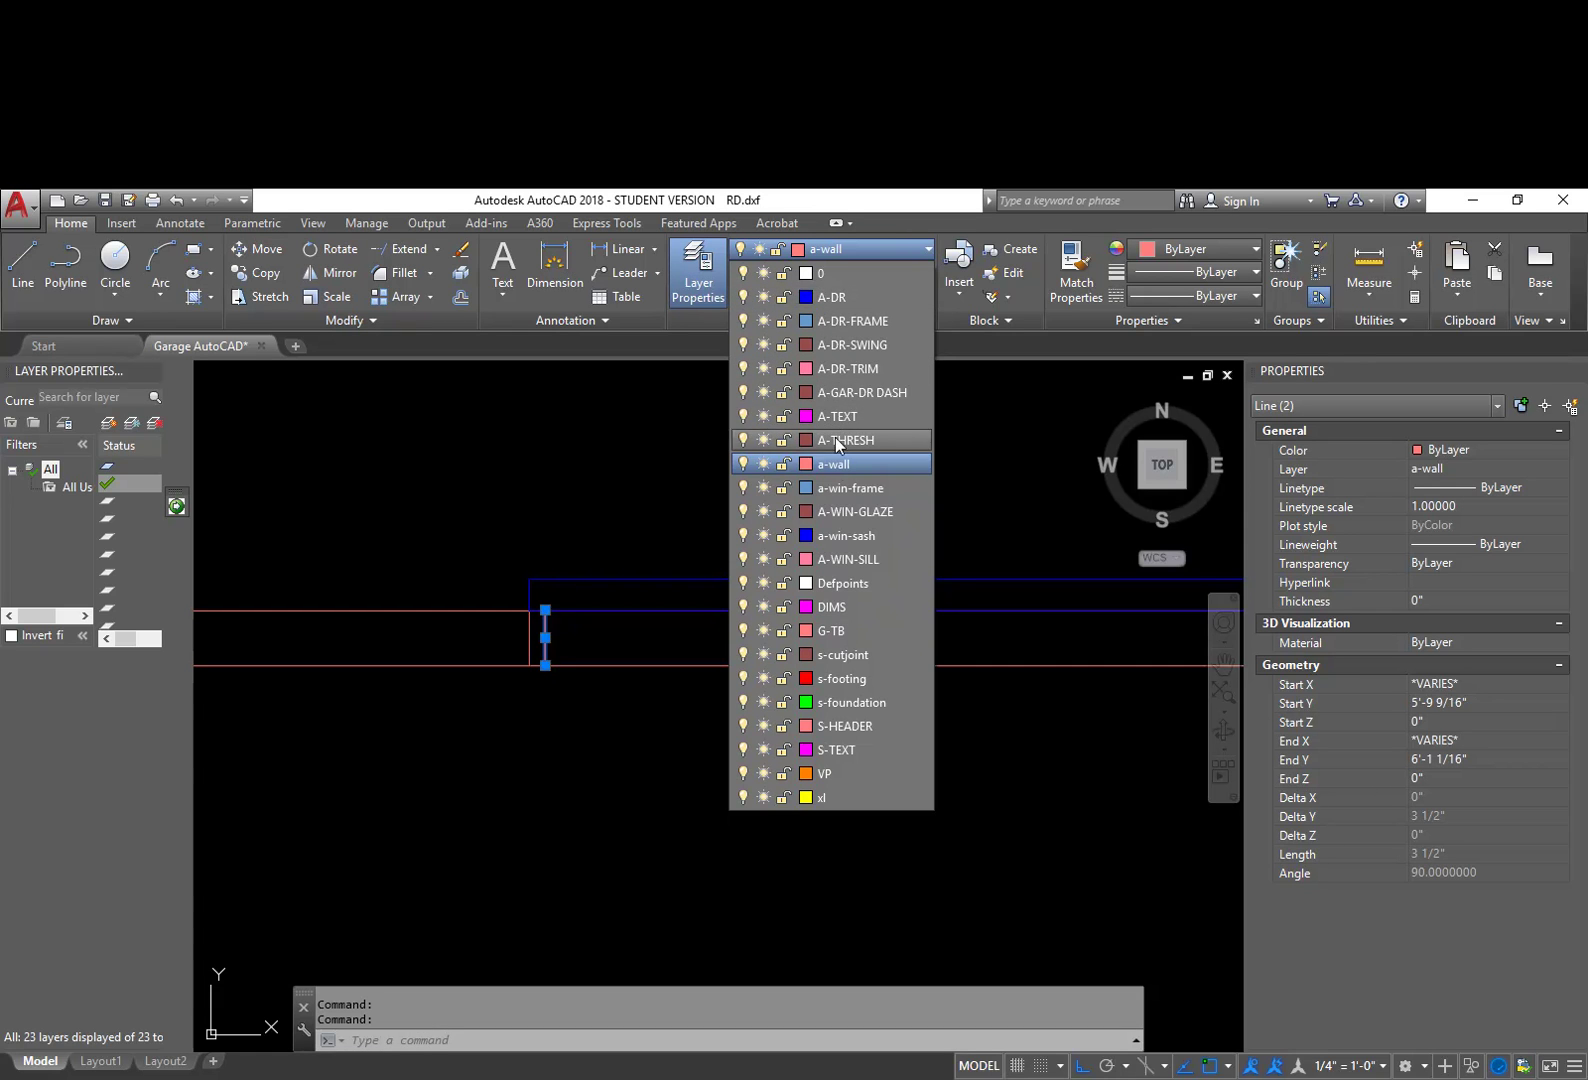
left_click(840, 368)
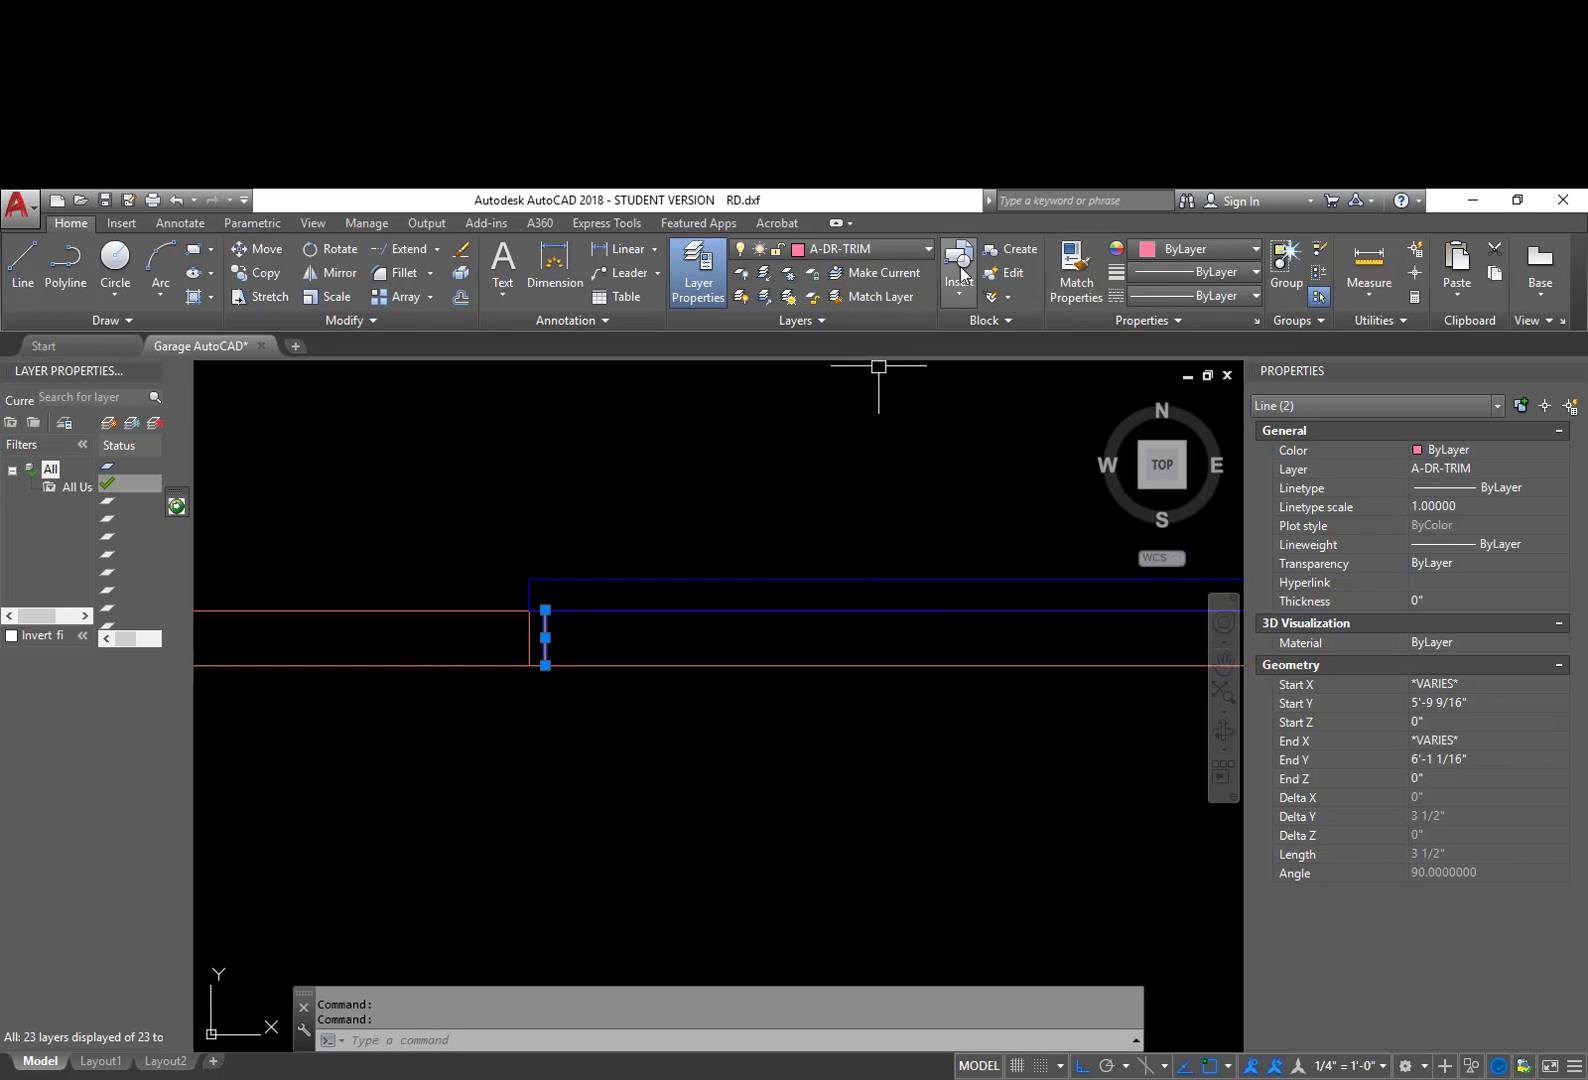
key("Escape")
scroll(631, 713, "down", 2)
scroll(631, 713, "down", 2)
middle_click_drag(808, 762, 651, 743)
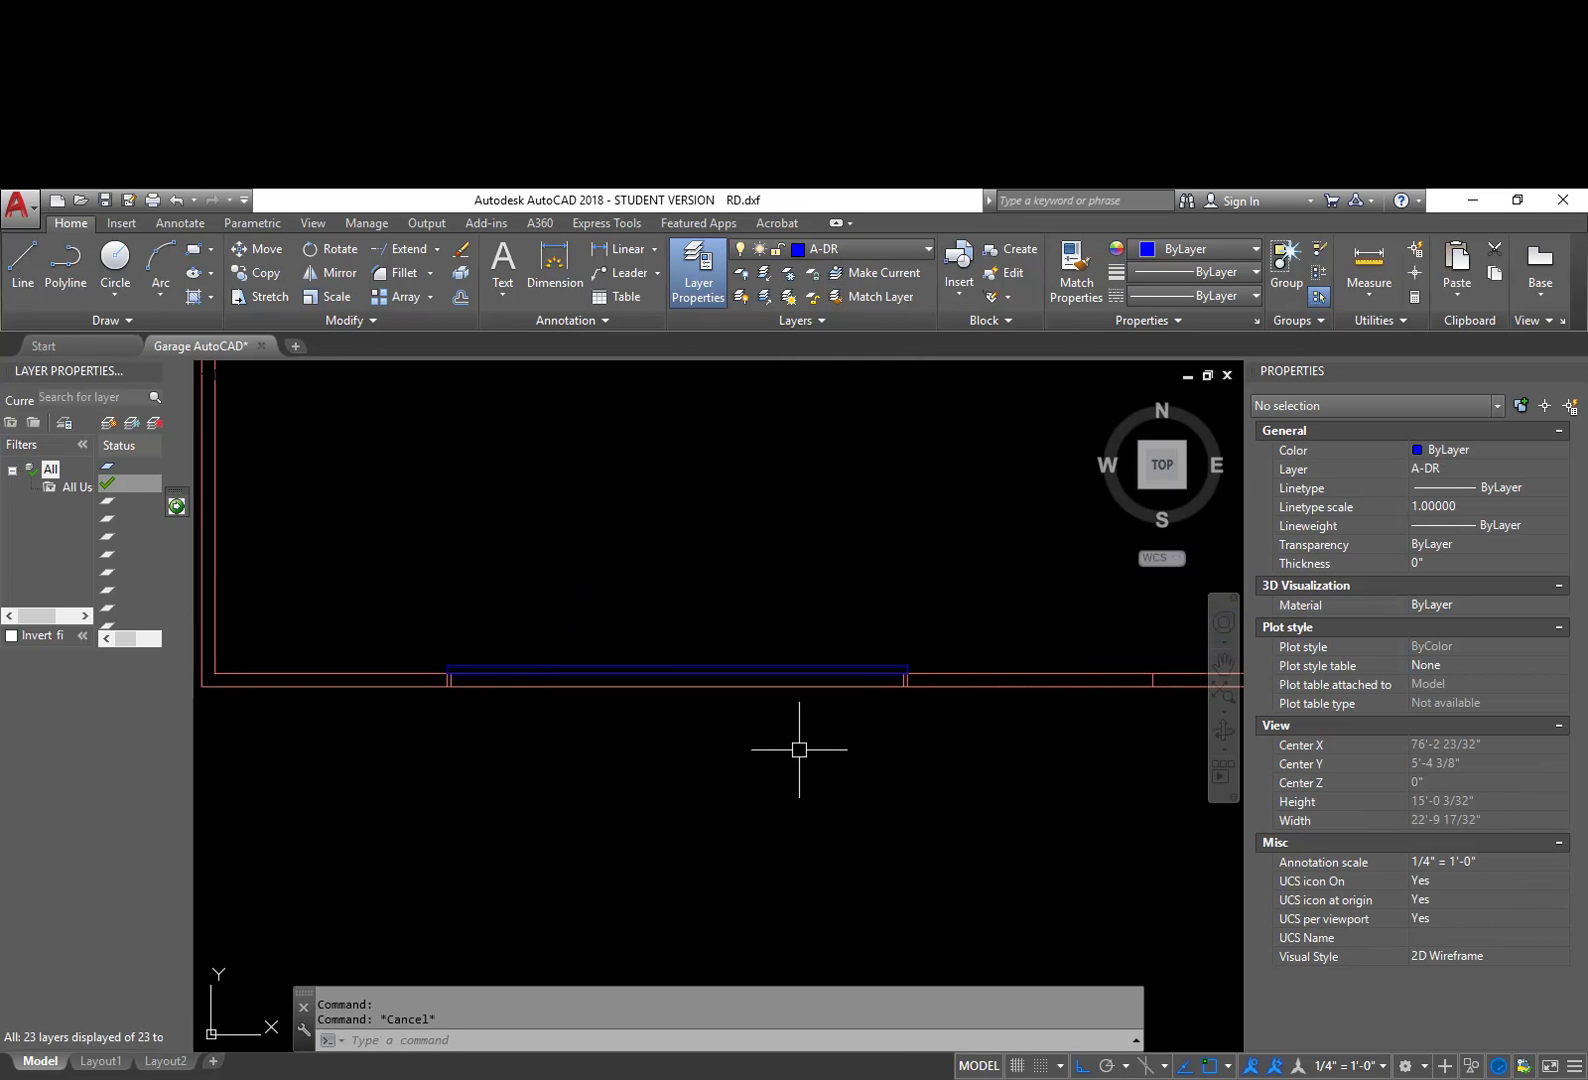
middle_click_drag(952, 727, 886, 726)
type("COP")
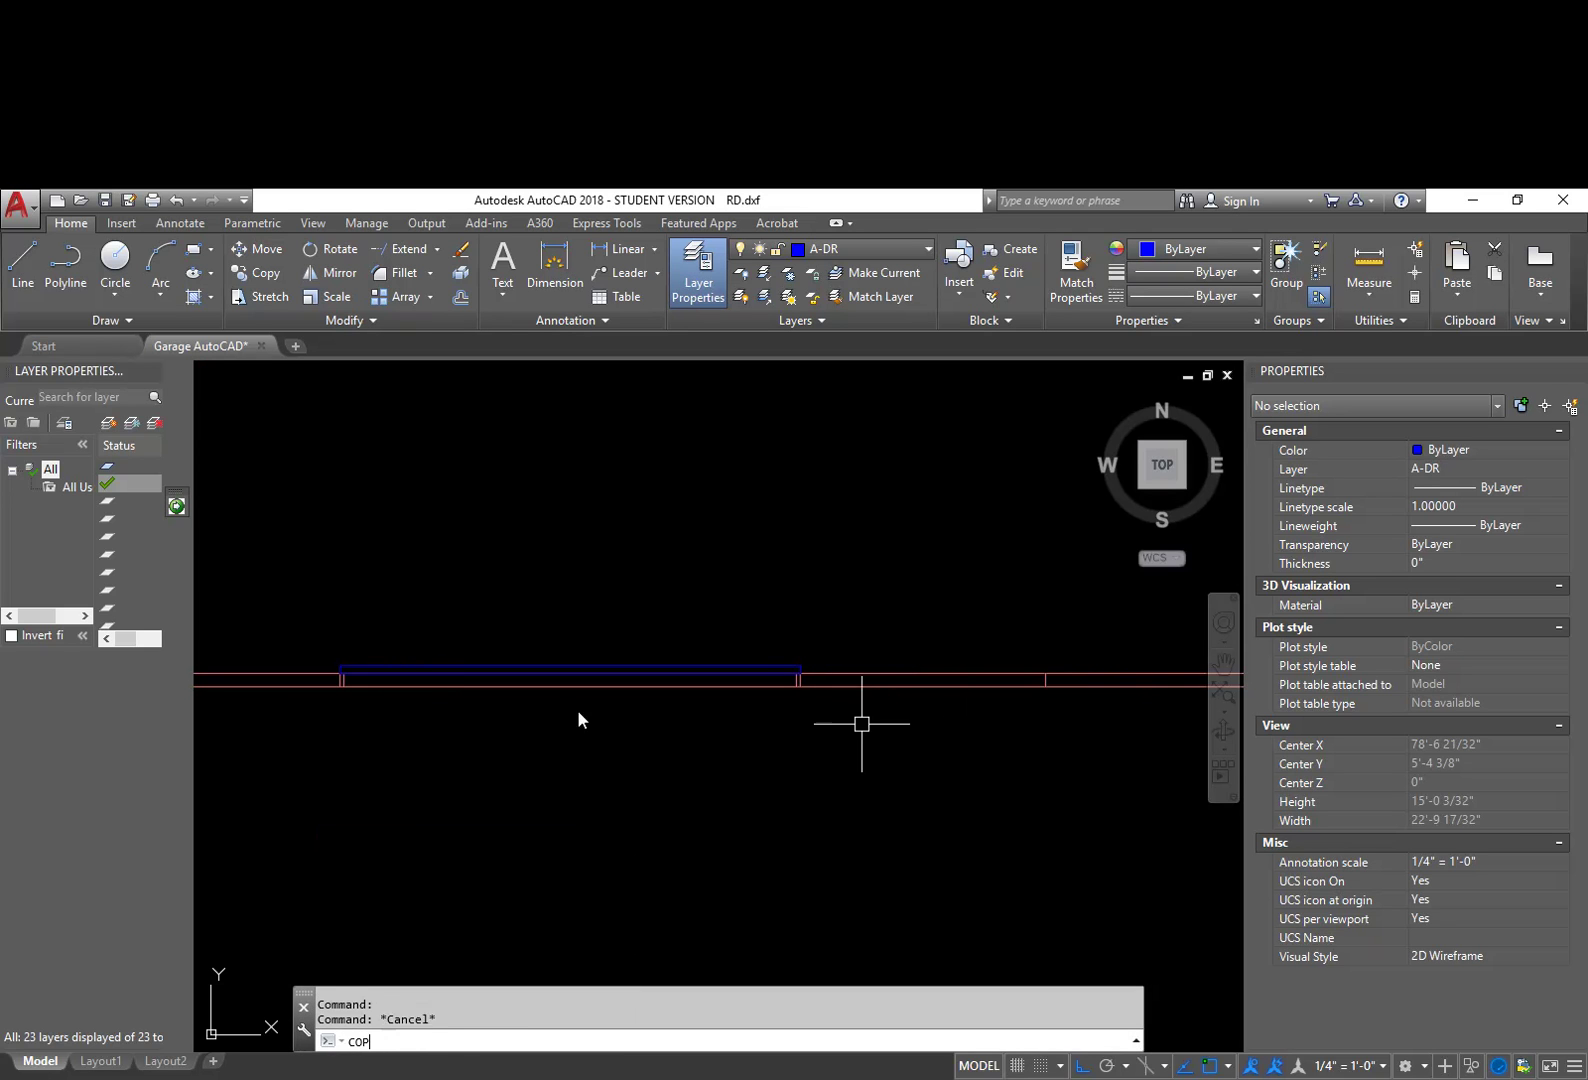
key("Return")
left_click(290, 763)
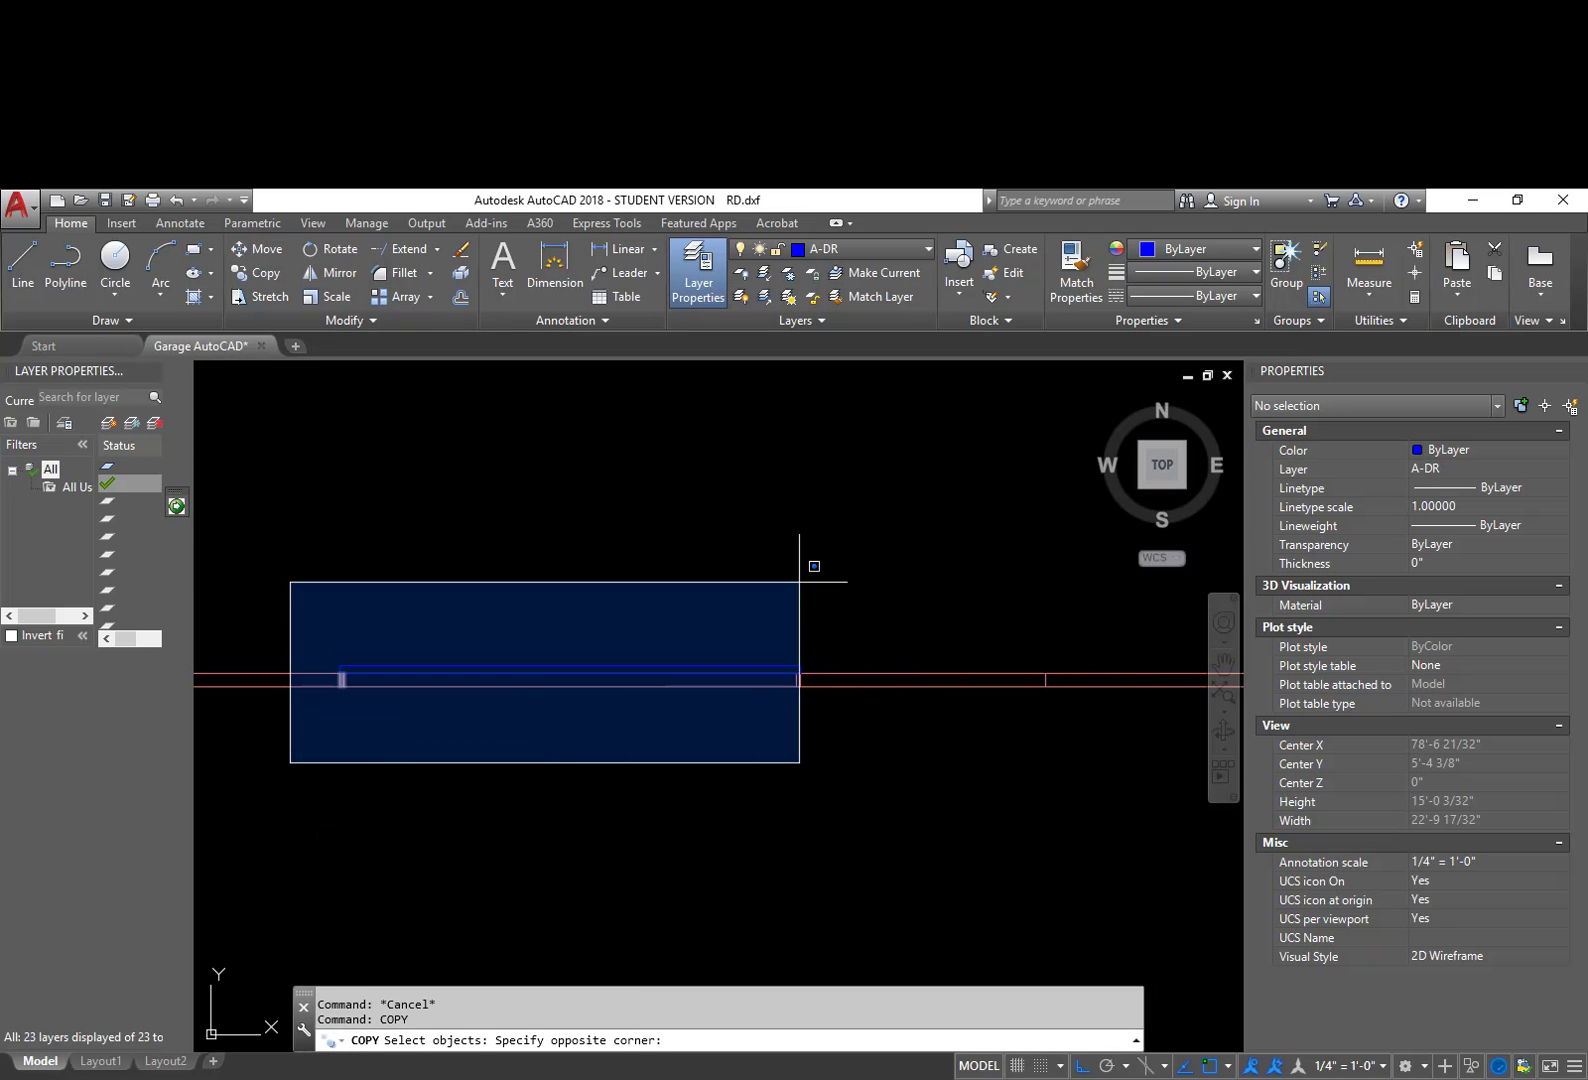
left_click(841, 589)
key("Escape")
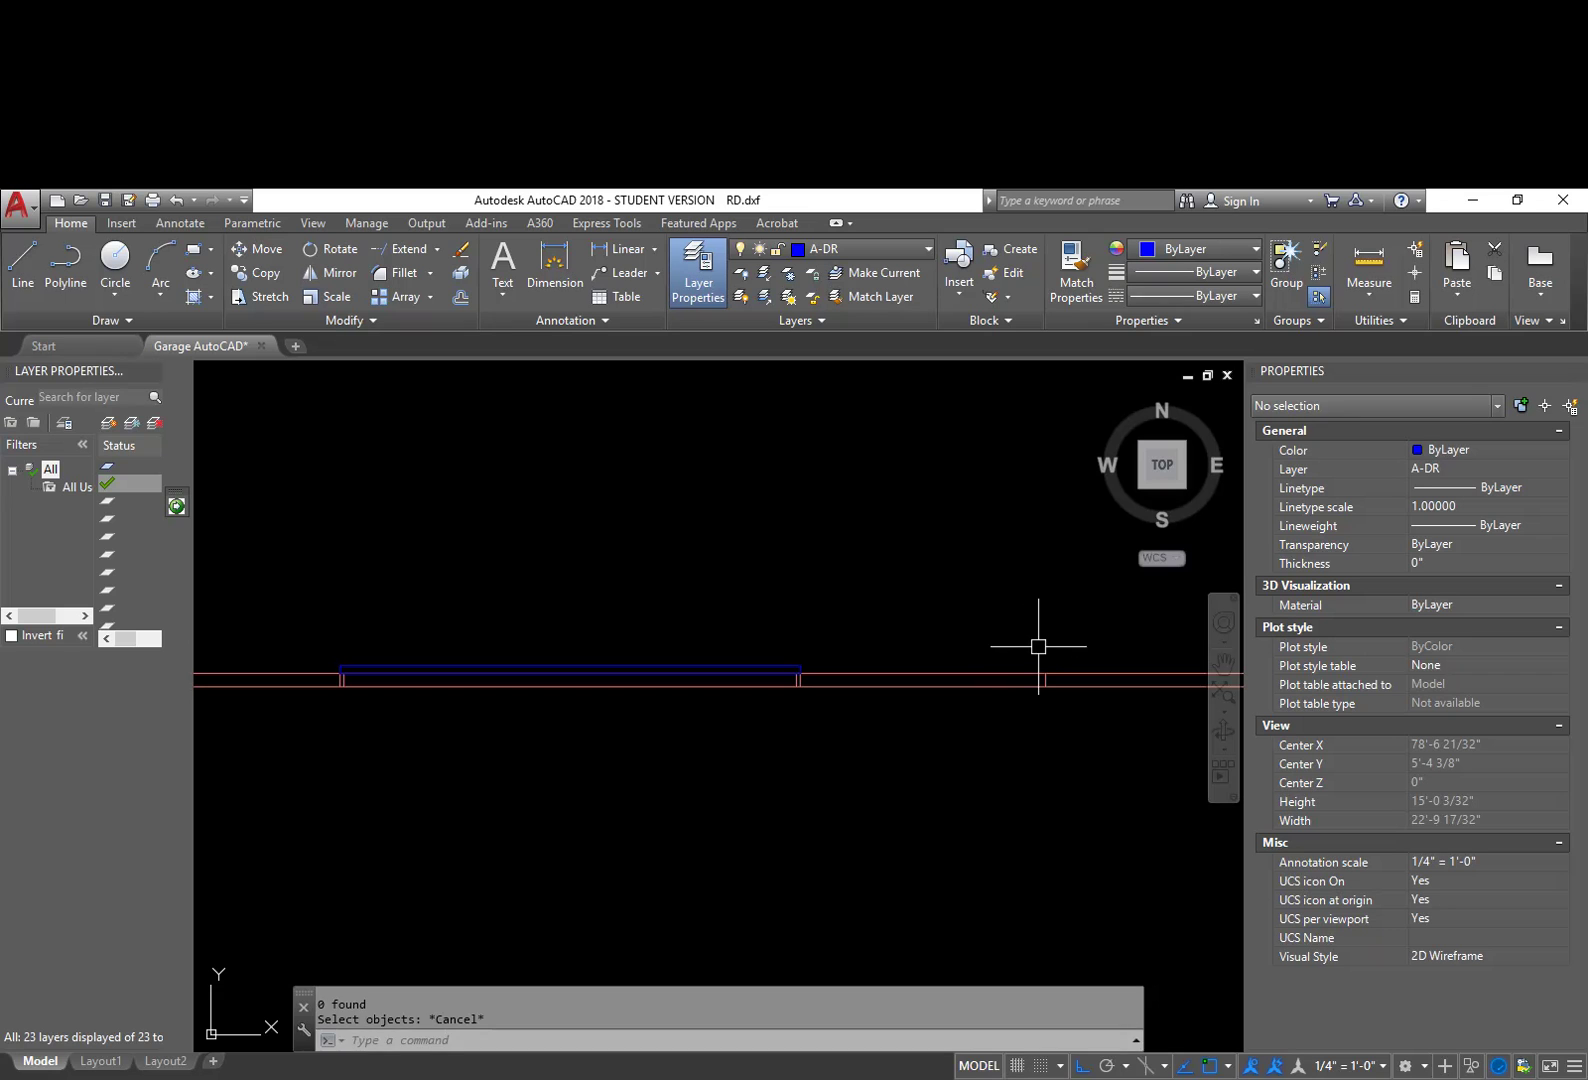
Step: Draw a vertical reference line down from the wall's outer face at the east garage door opening's west jamb
type("L")
key("Return")
left_click(1045, 686)
left_click(1040, 806)
key("Escape")
Step: Erase the two existing jamb lines of the east garage door opening with a window selection
mouse_move(1049, 743)
middle_mouse_down()
mouse_move(844, 673)
mouse_move(919, 656)
mouse_move(822, 663)
middle_mouse_up()
type("E")
key("Return")
type("W")
key("Return")
left_click(663, 652)
middle_click_drag(1085, 590, 956, 596)
left_click(1037, 581)
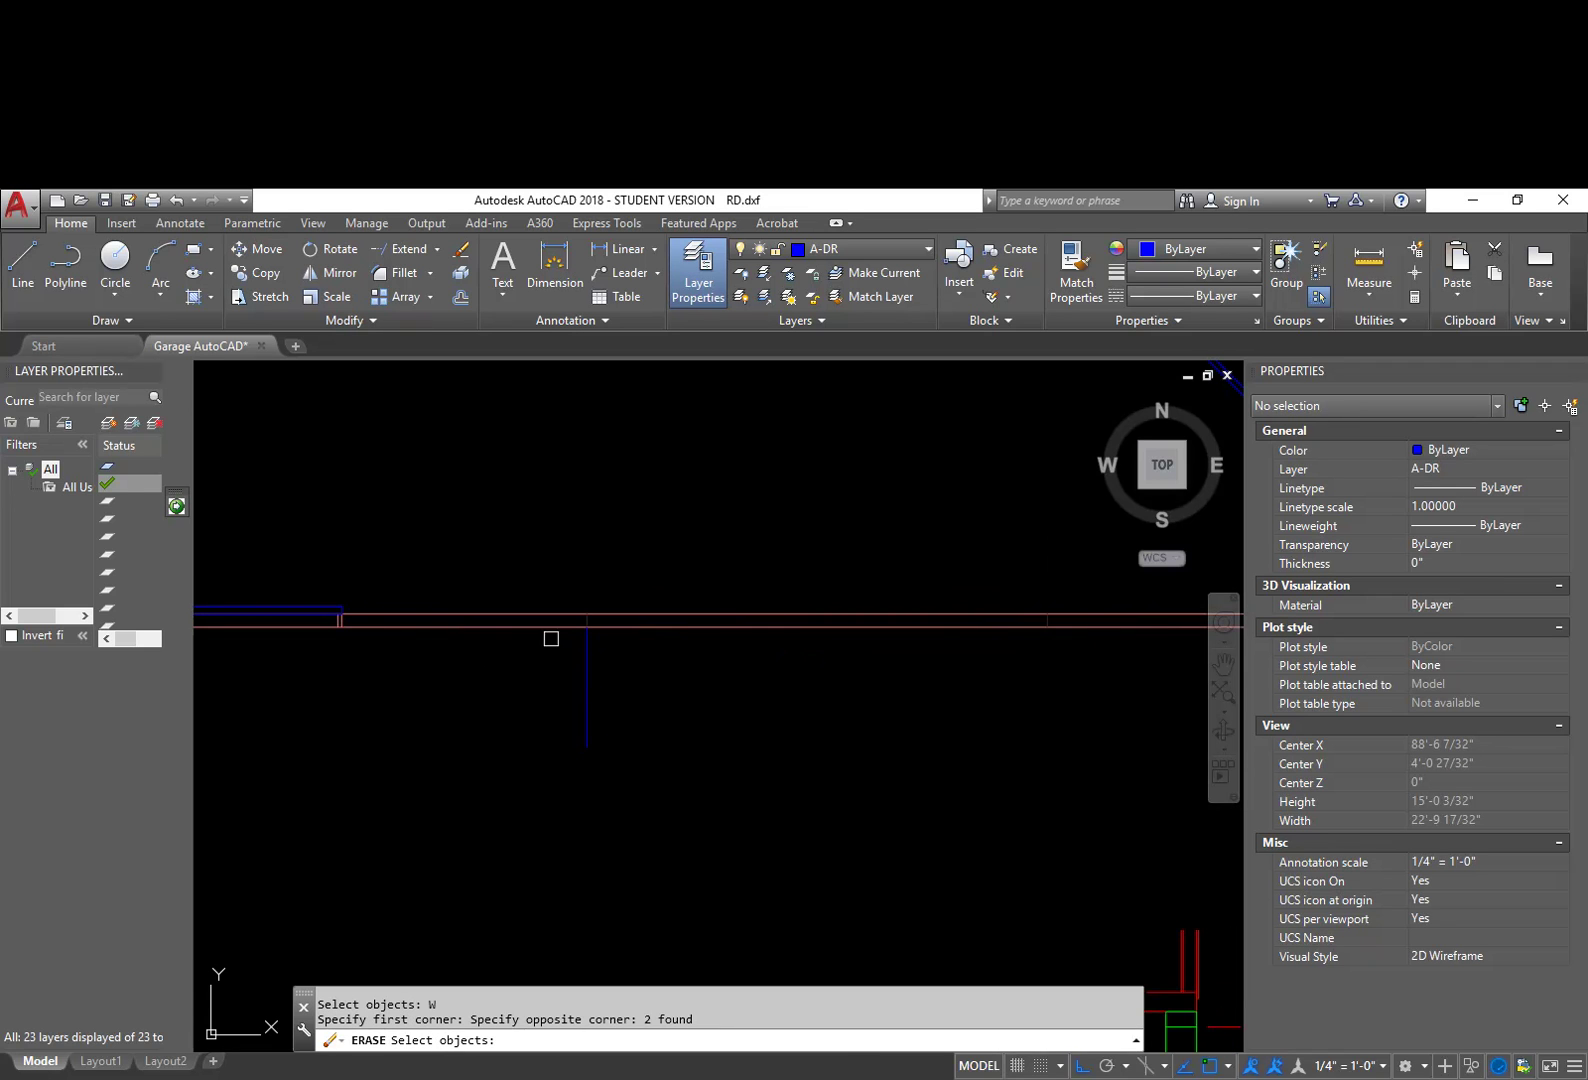
key("Return")
Step: Copy the west garage door with its jamb and trim lines from its outer southwest corner to the reference line's upper end
middle_click_drag(453, 683, 606, 652)
type("COP")
key("Return")
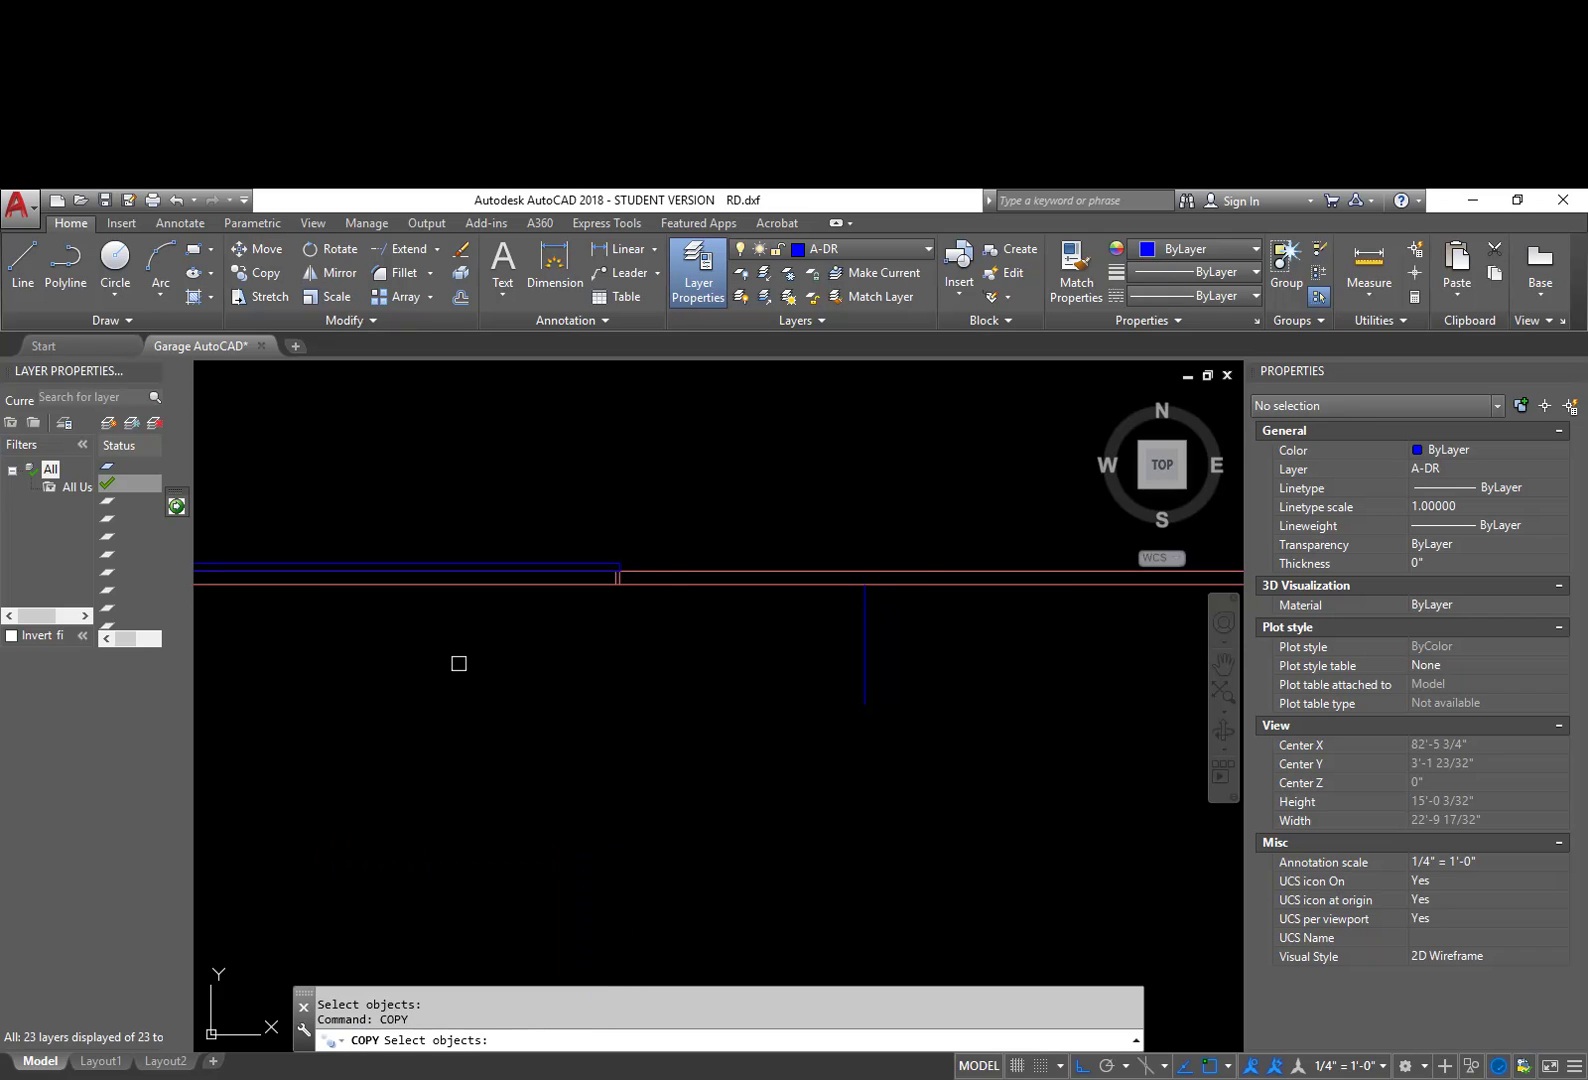
middle_click_drag(507, 655, 771, 653)
left_click(412, 666)
left_click(985, 494)
key("Return")
scroll(468, 576, "up", 6)
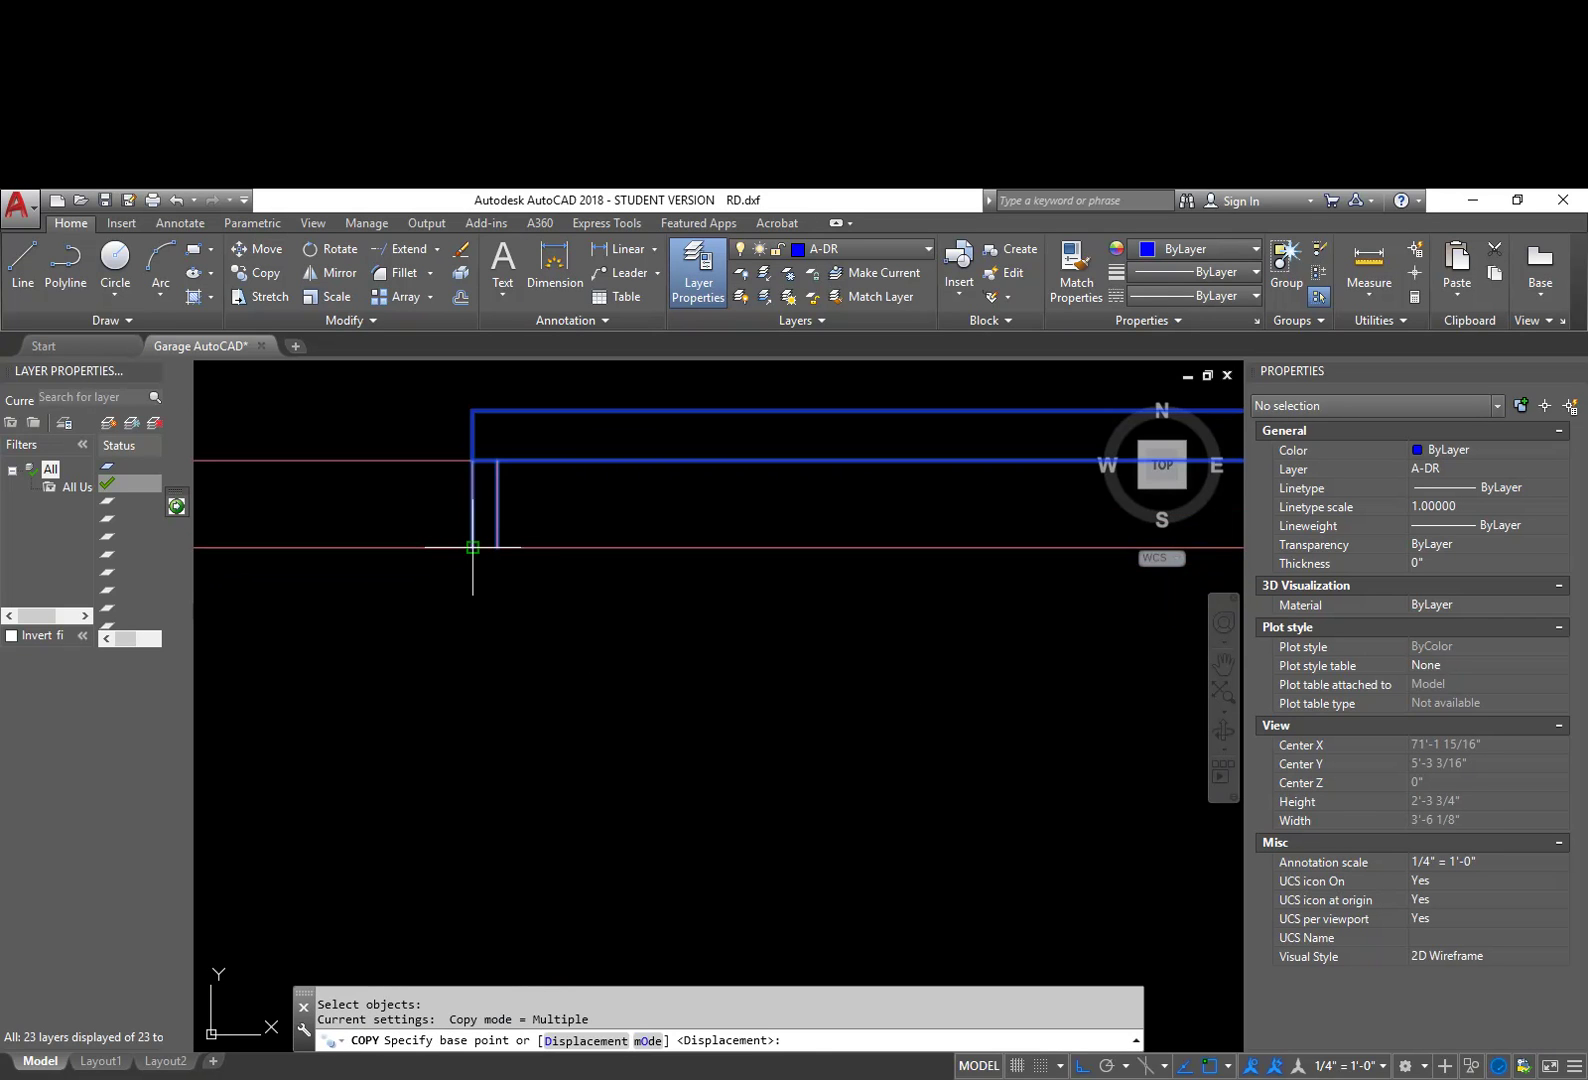
left_click(473, 547)
scroll(580, 609, "down", 7)
middle_click_drag(1007, 599, 557, 540)
scroll(558, 540, "up", 3)
left_click(557, 526)
key("Escape")
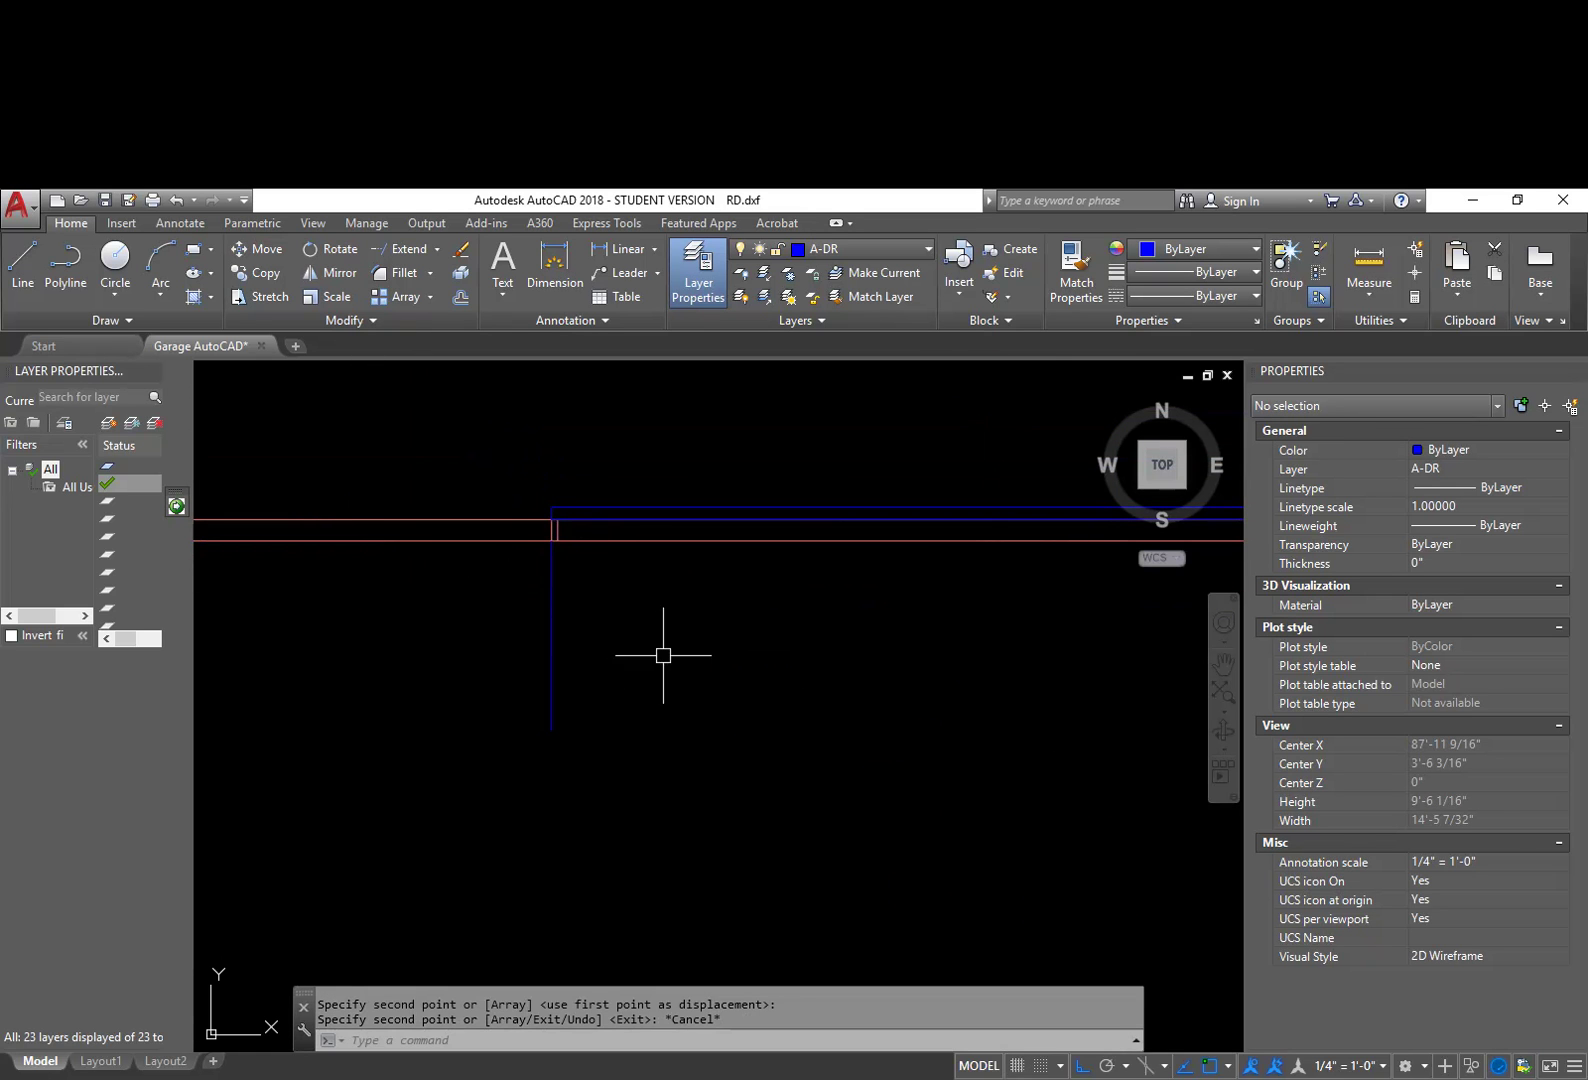
Step: Erase the vertical reference line below the east garage door
scroll(662, 656, "down", 4)
left_click(663, 656)
left_click(567, 642)
type("e")
key("Return")
mouse_move(720, 676)
middle_mouse_down()
mouse_move(730, 638)
mouse_move(720, 742)
middle_mouse_up()
middle_click_drag(523, 536, 546, 639)
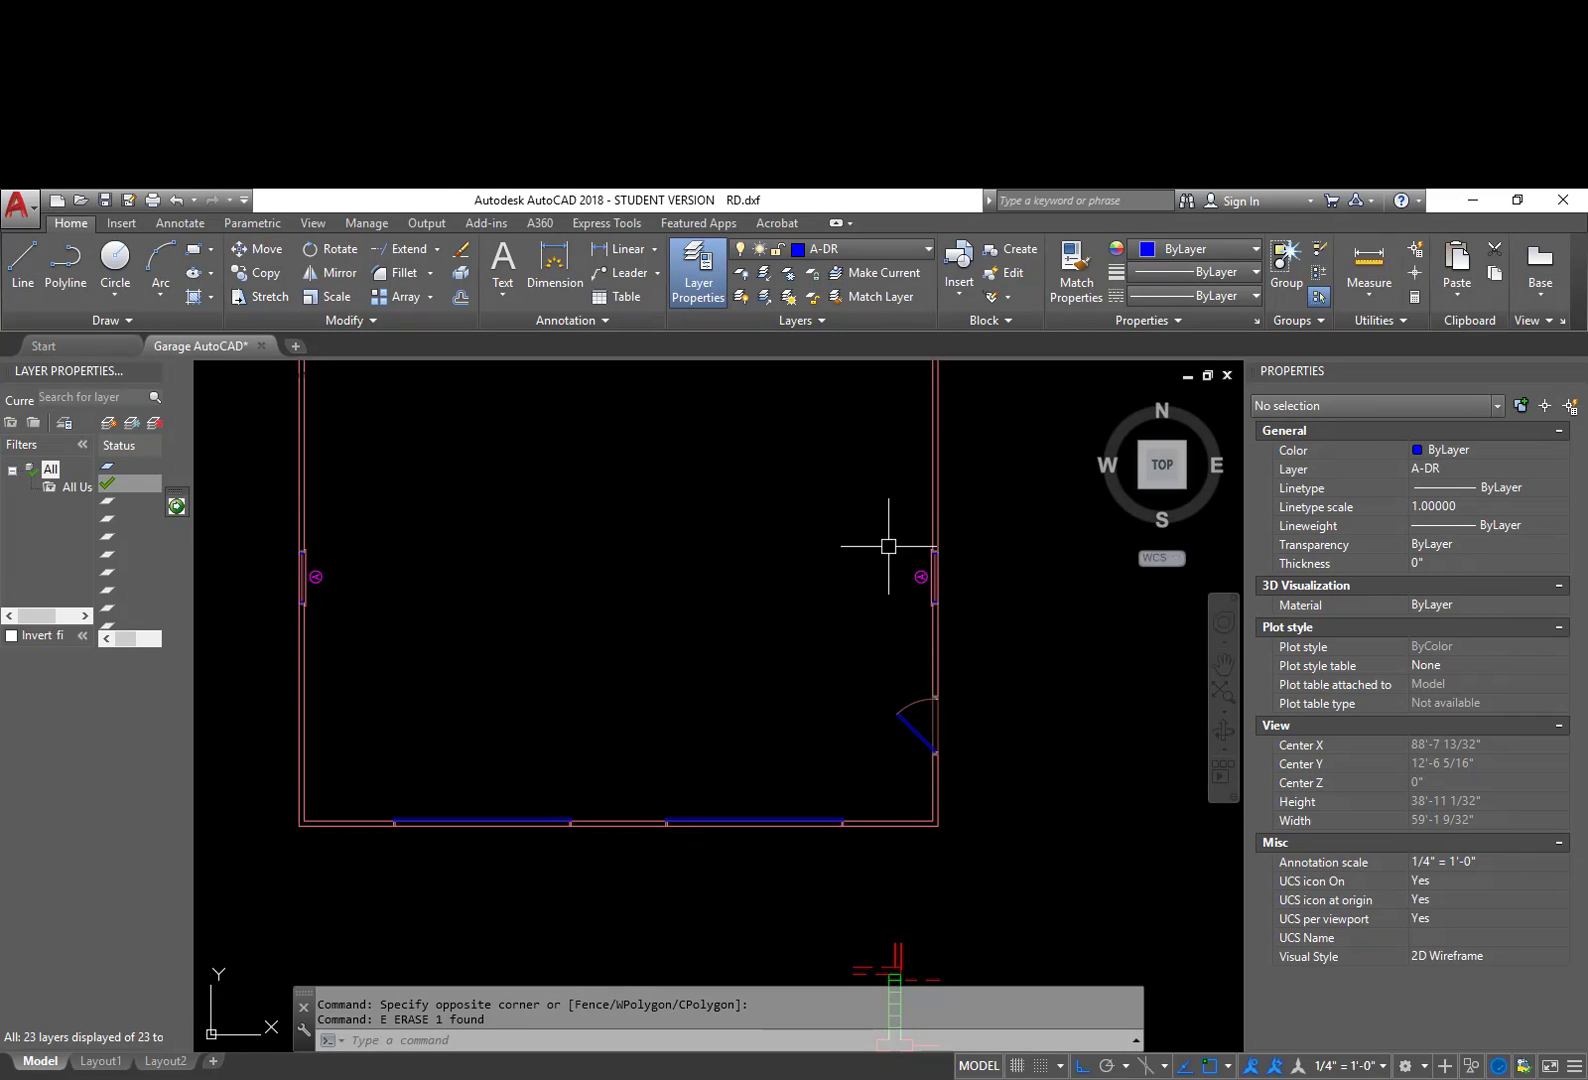
Step: Move the foundation wall section detail straight down, farther away from the garage plan's south wall
middle_click_drag(831, 701, 817, 427)
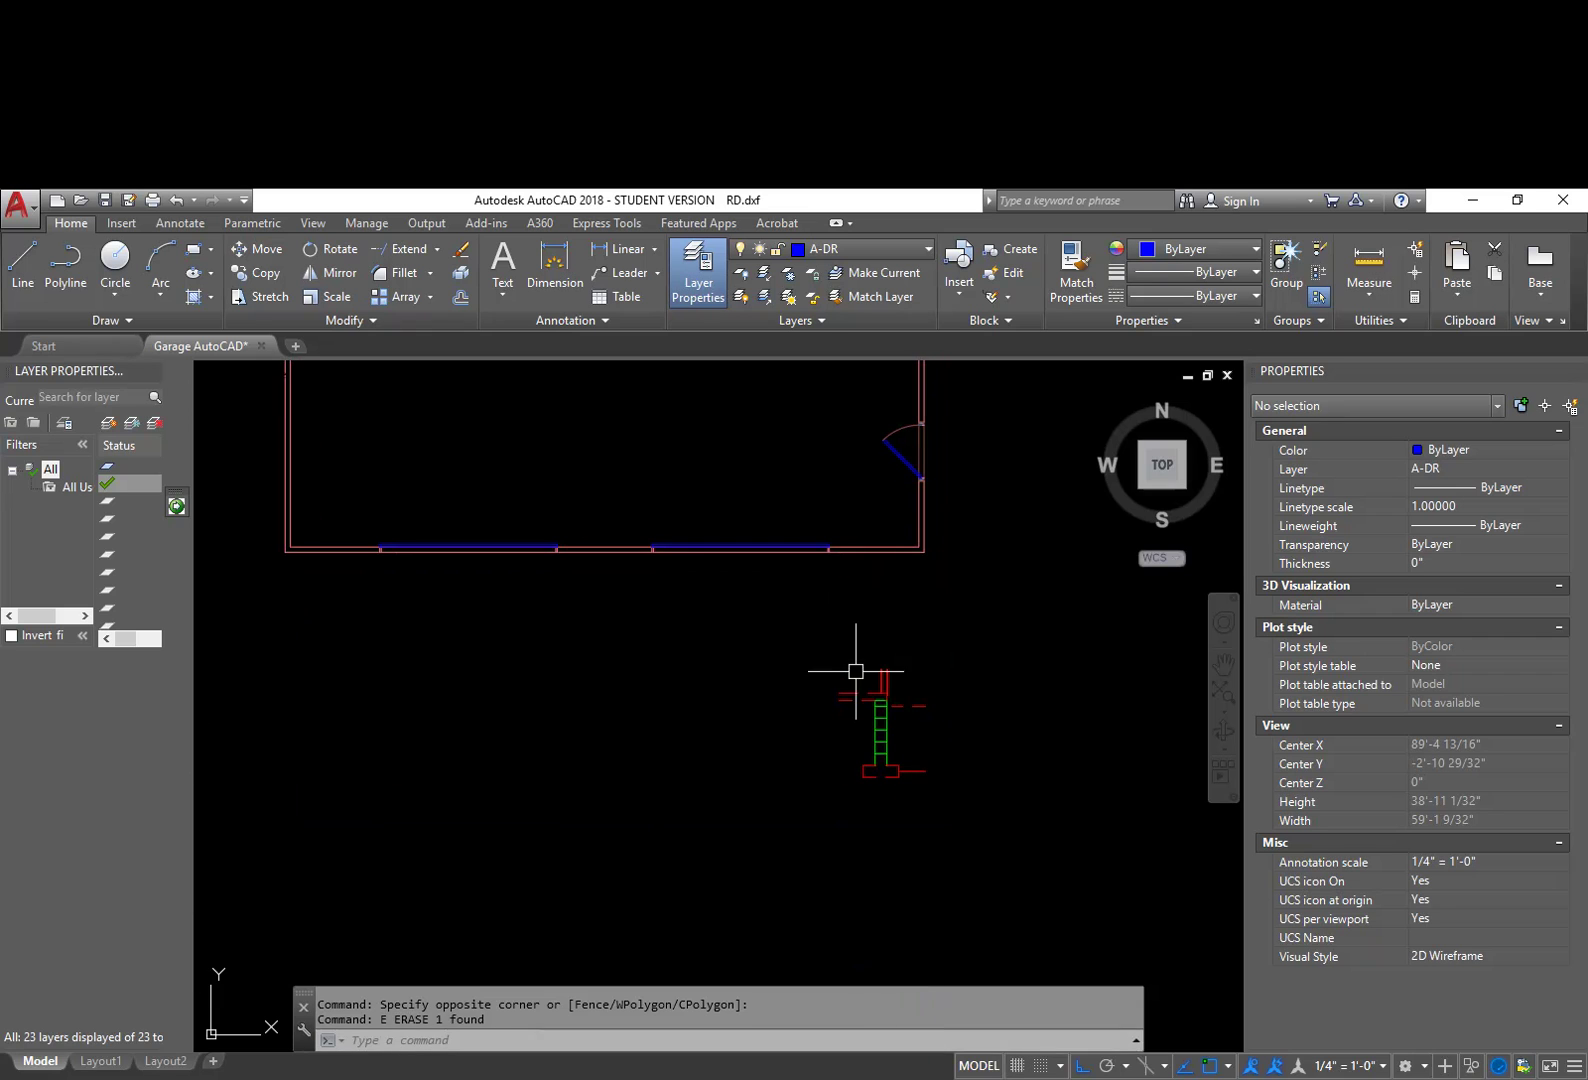
type("m")
key("Return")
left_click(1013, 831)
left_click(725, 640)
key("Return")
left_click(971, 650)
left_click(1012, 762)
scroll(812, 694, "down", 2)
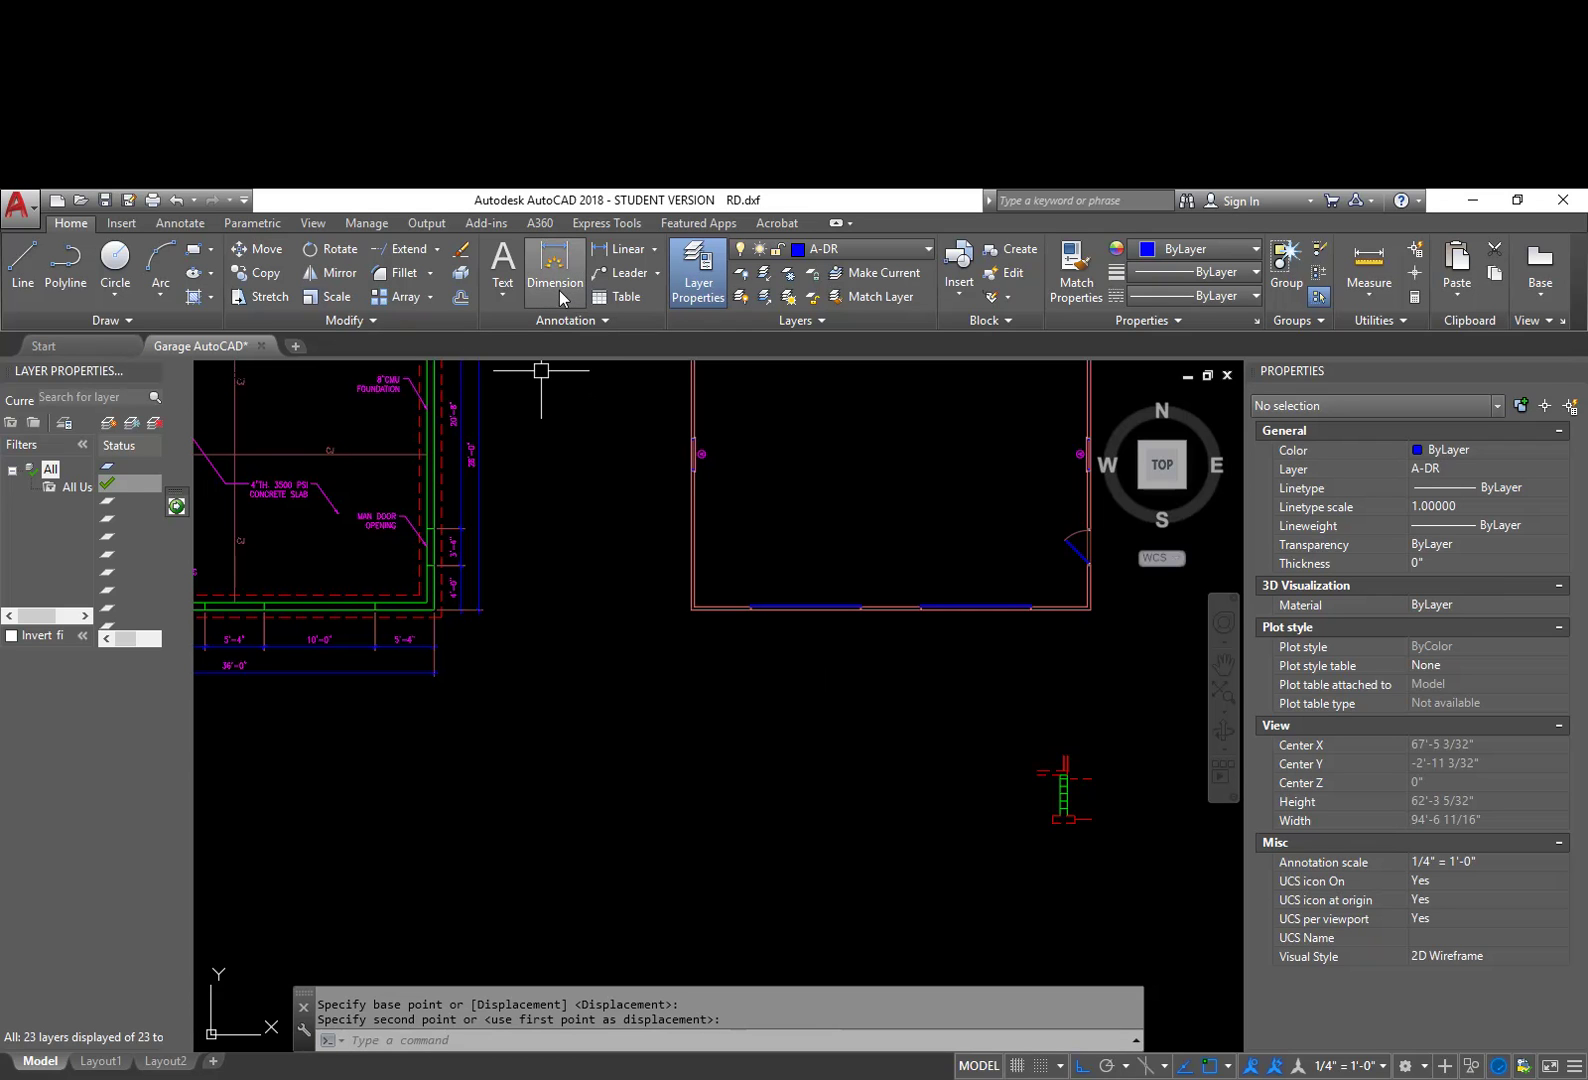
Step: Try to place a linear dimension from the plan's southwest outer corner along the south wall to the garage door opening's center
left_click(167, 222)
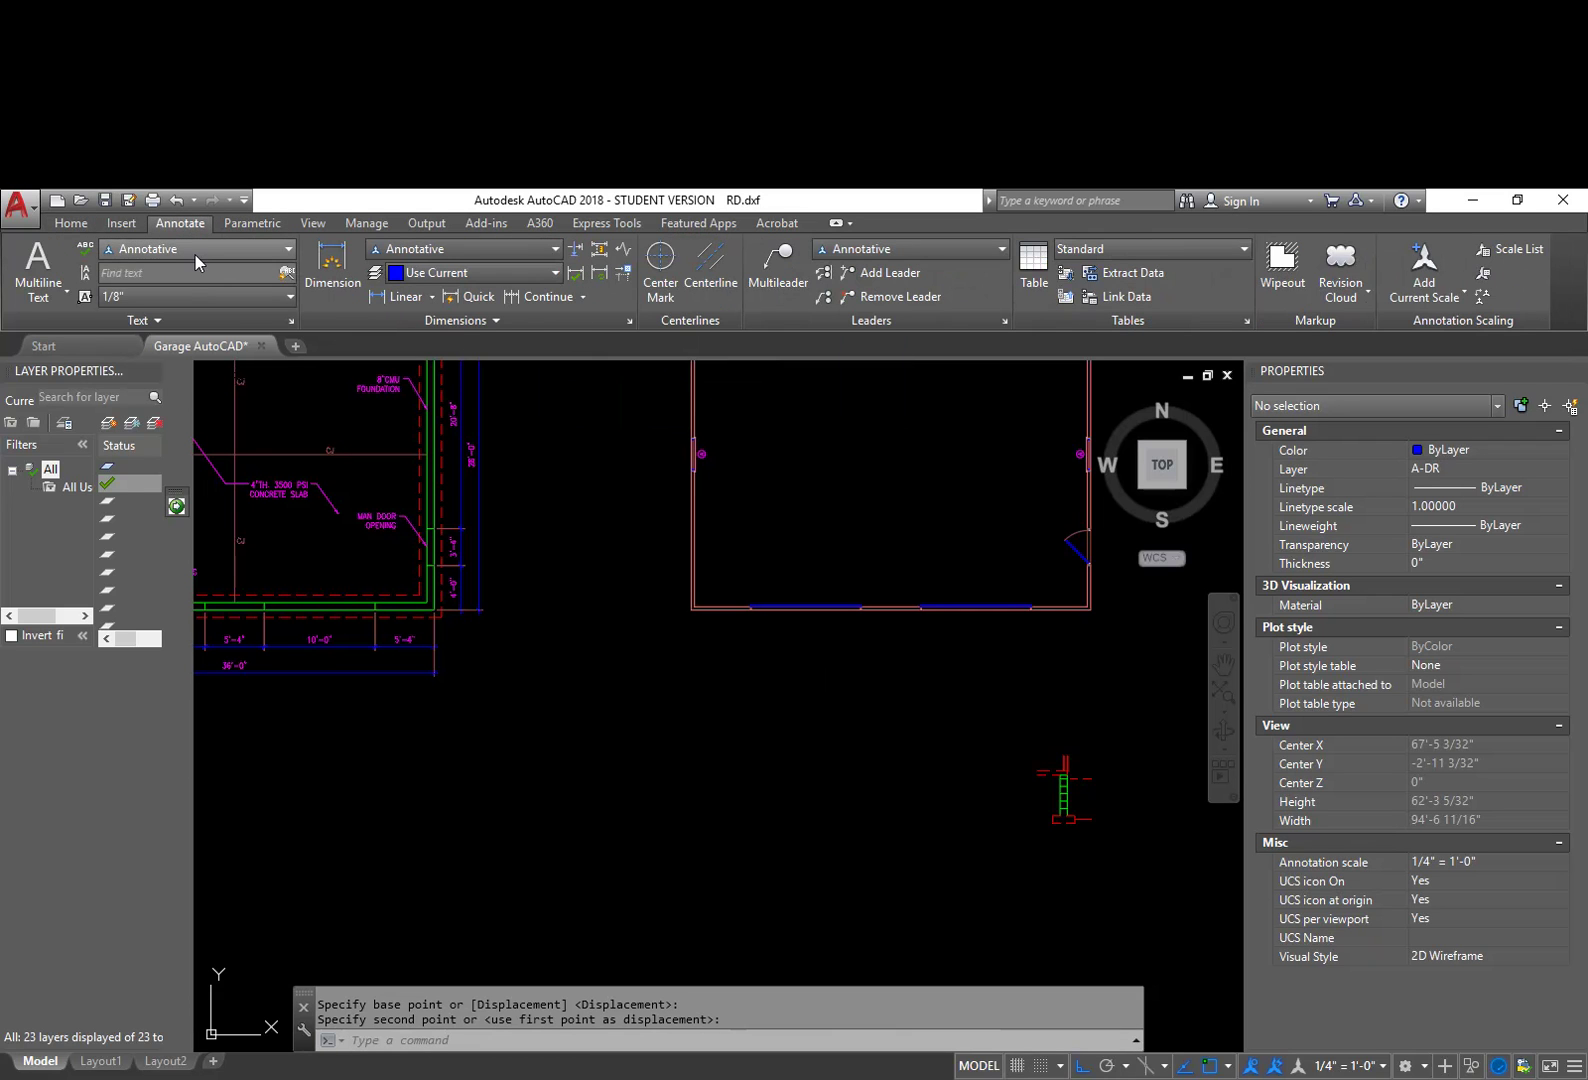
left_click(395, 300)
scroll(710, 605, "up", 6)
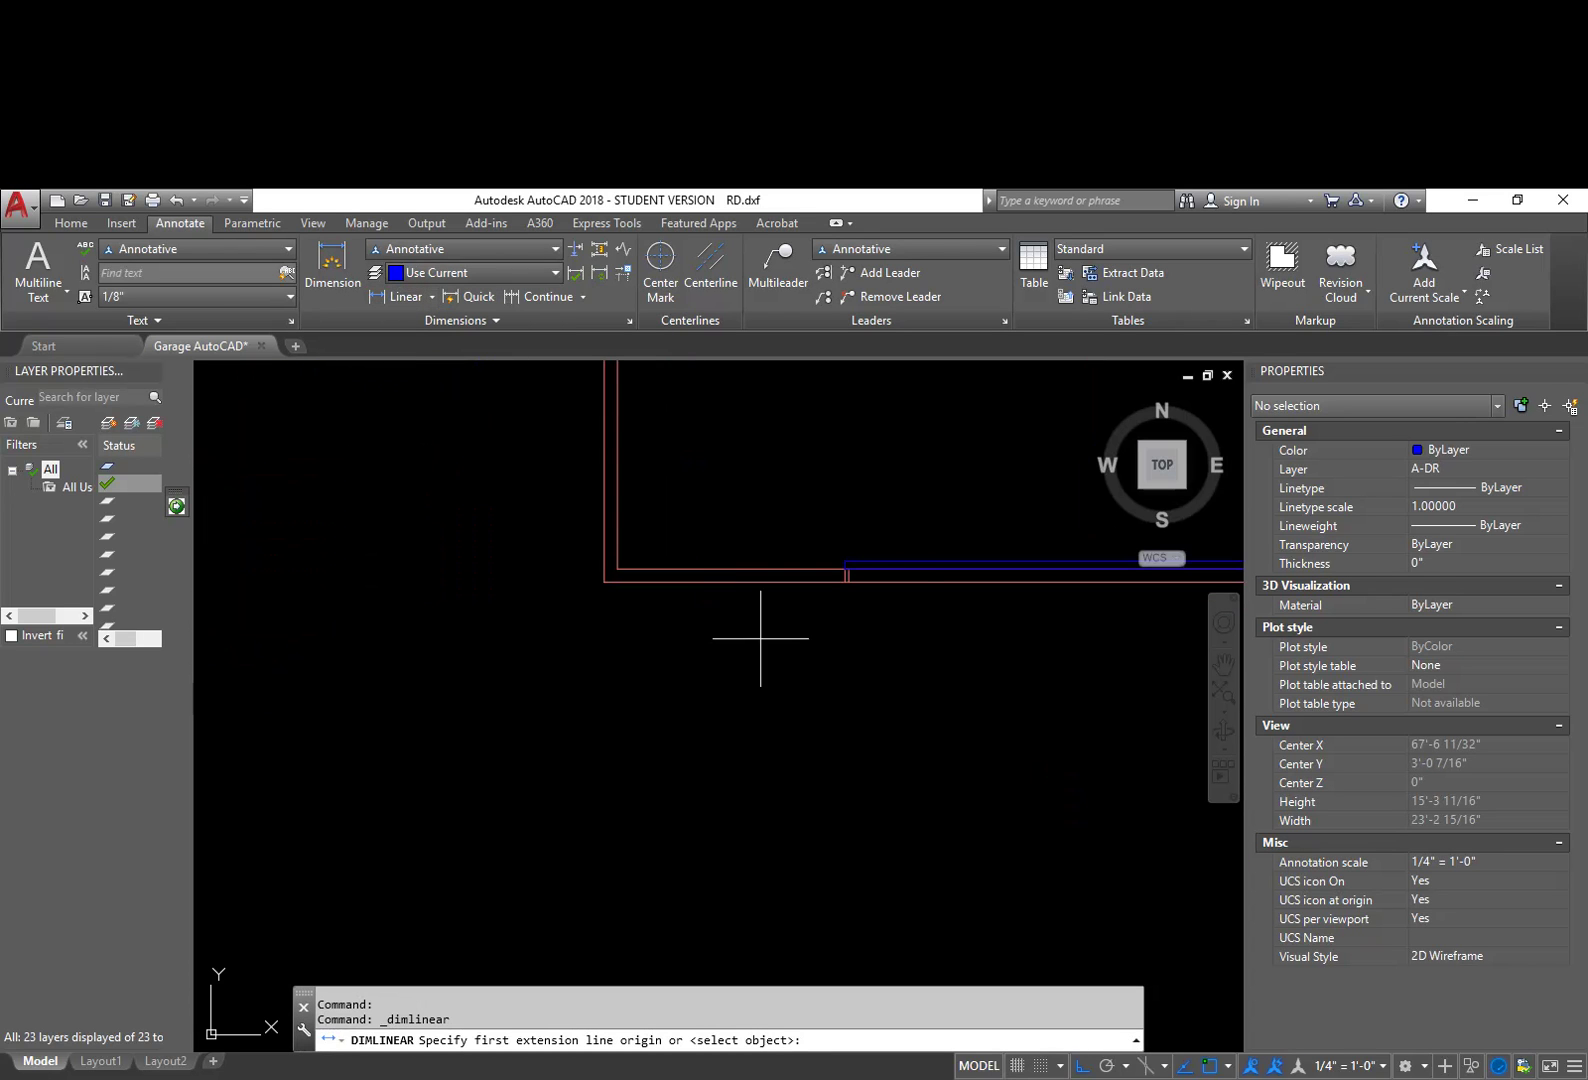
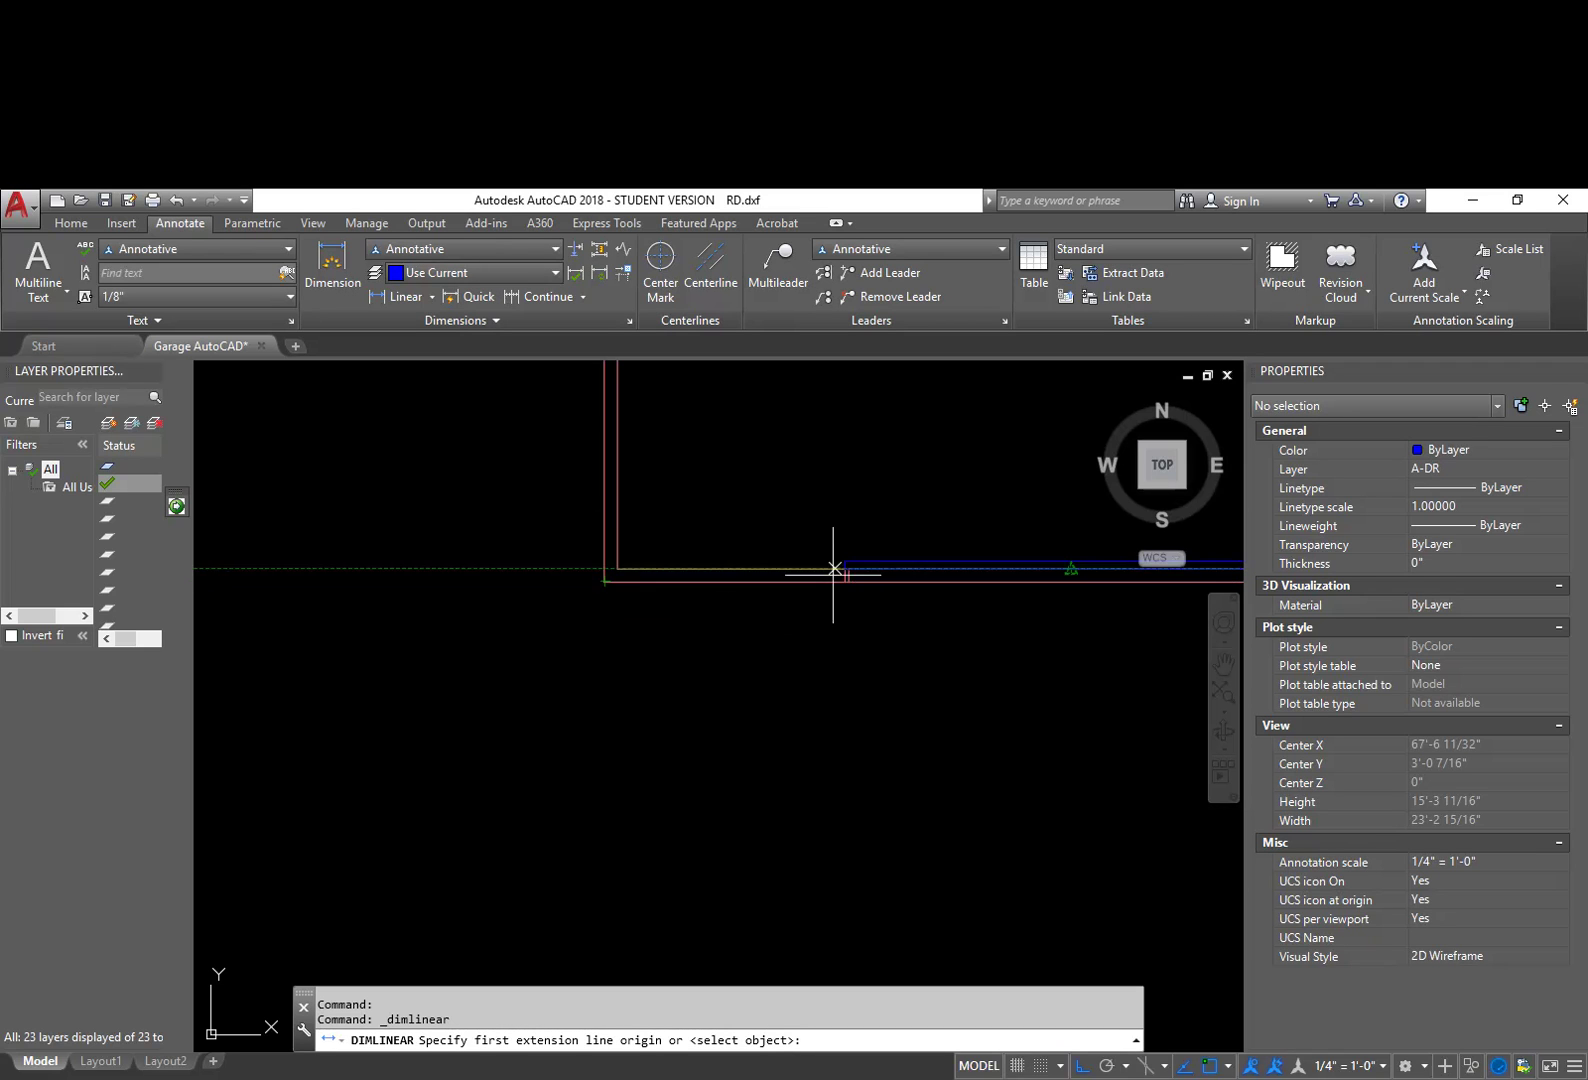
left_click(605, 580)
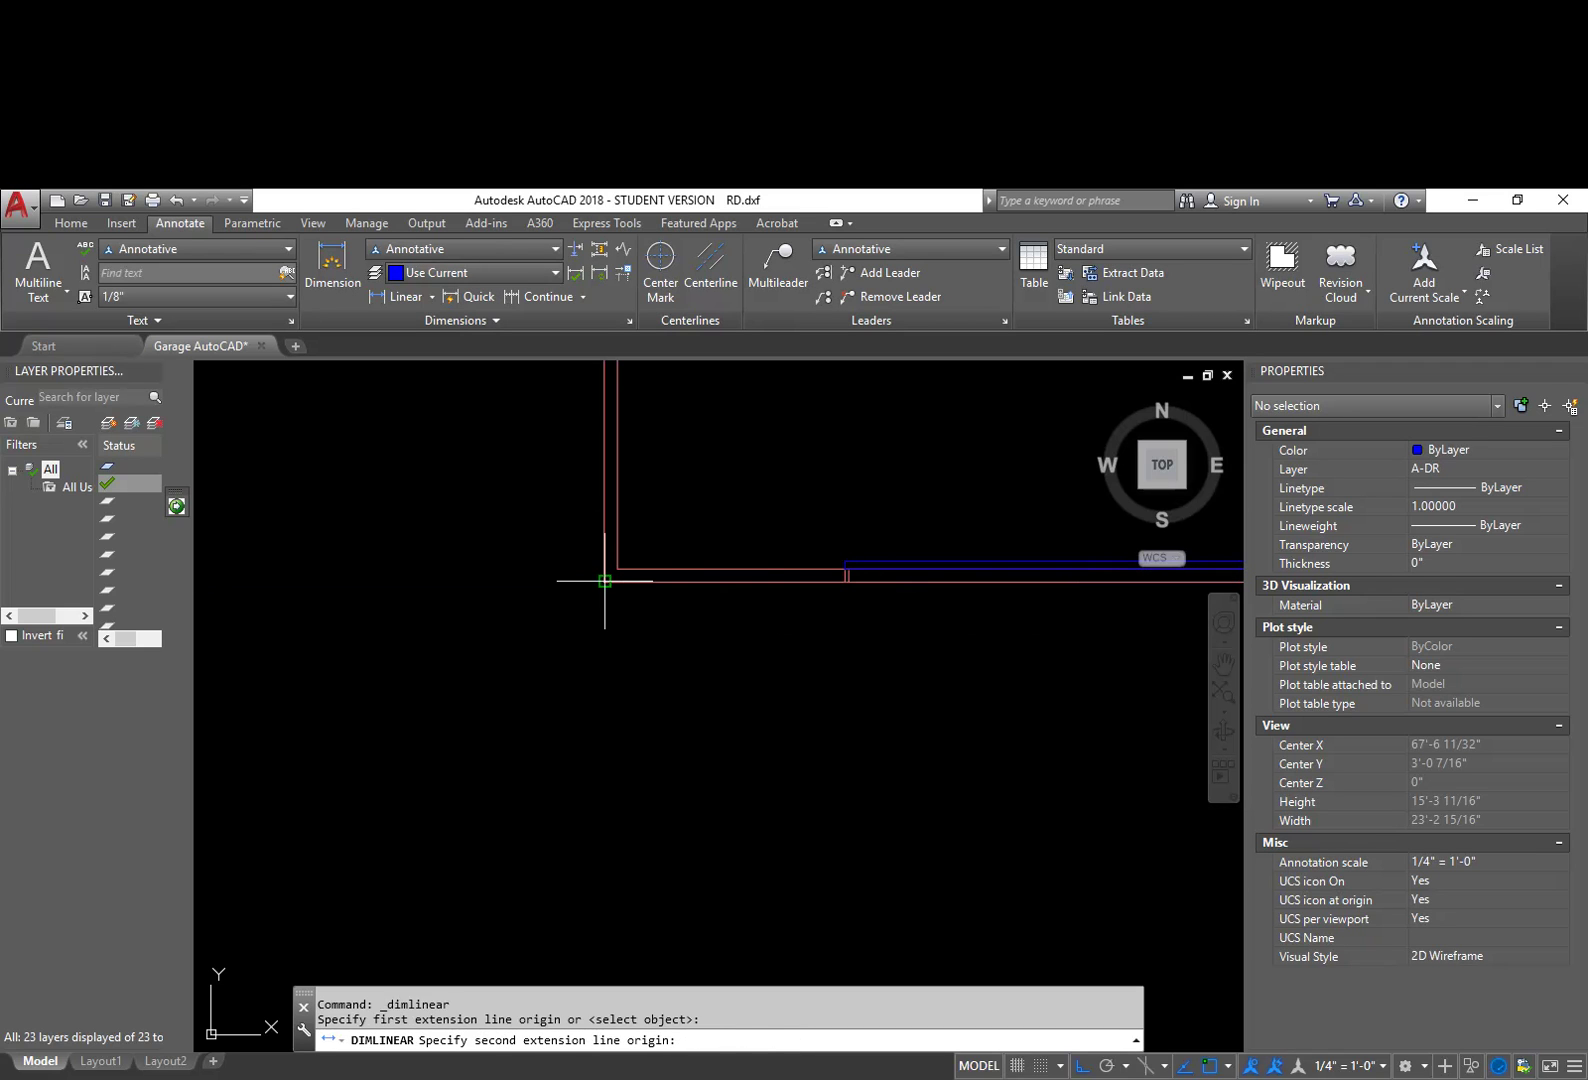
mouse_move(744, 673)
middle_mouse_down()
mouse_move(726, 690)
mouse_move(460, 735)
middle_mouse_up()
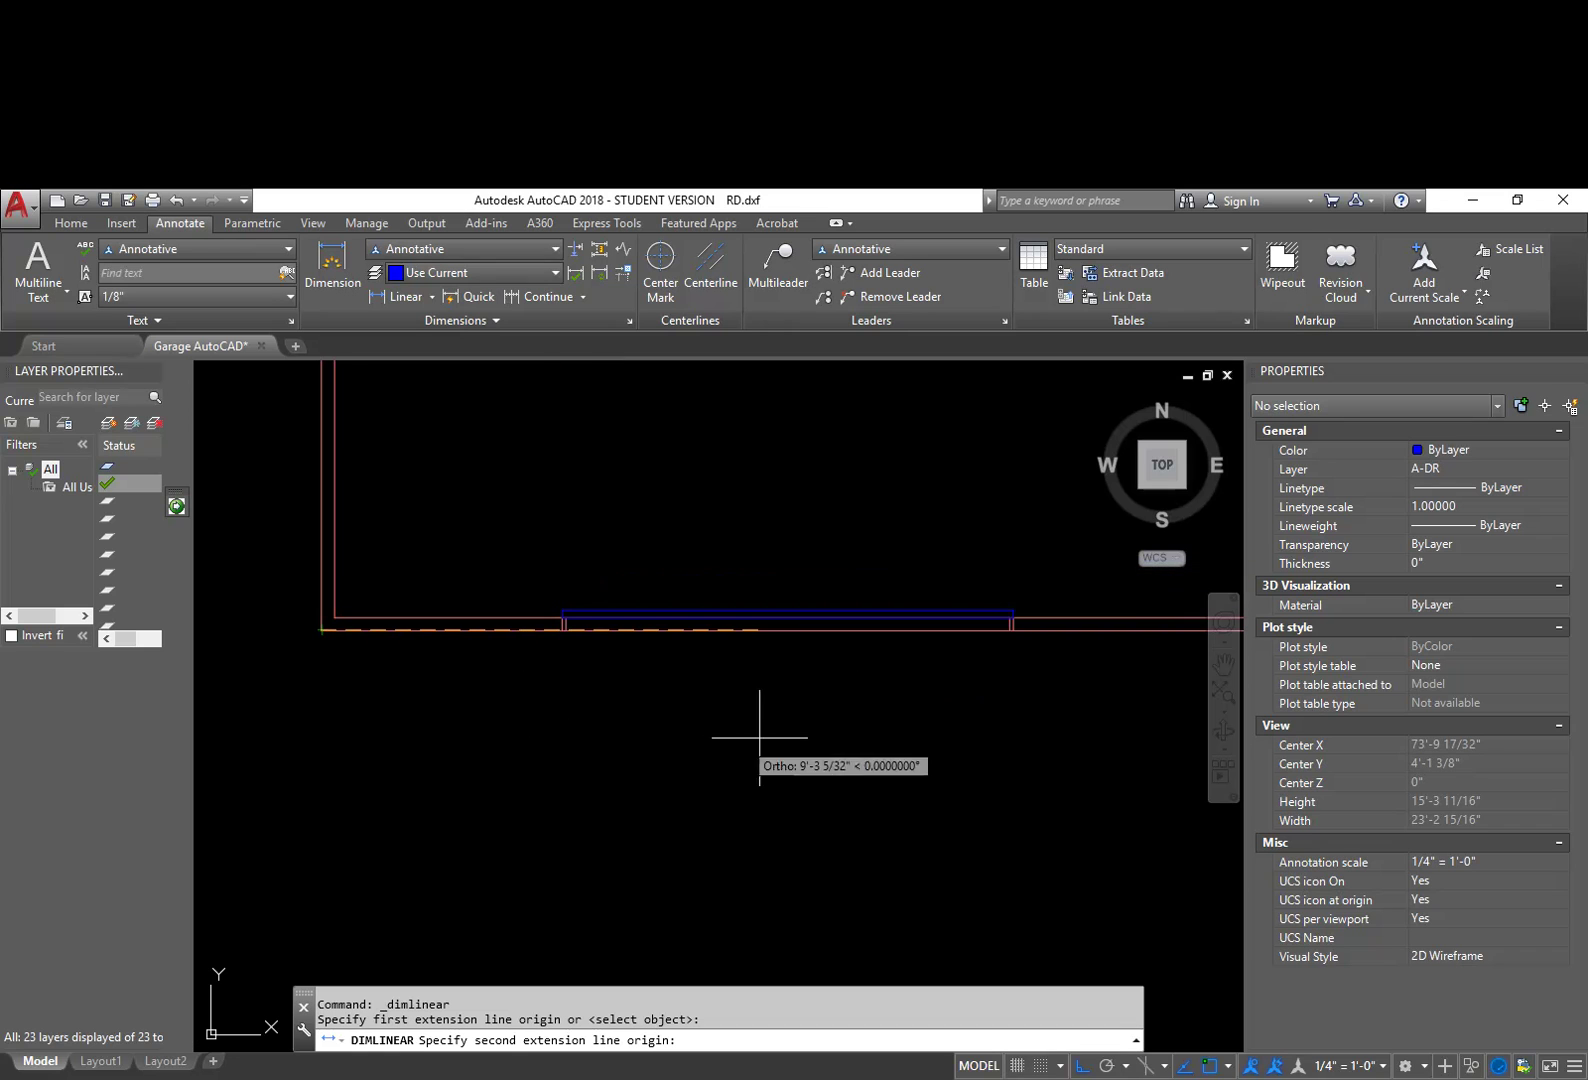
left_click(800, 616)
middle_click_drag(868, 709, 698, 727)
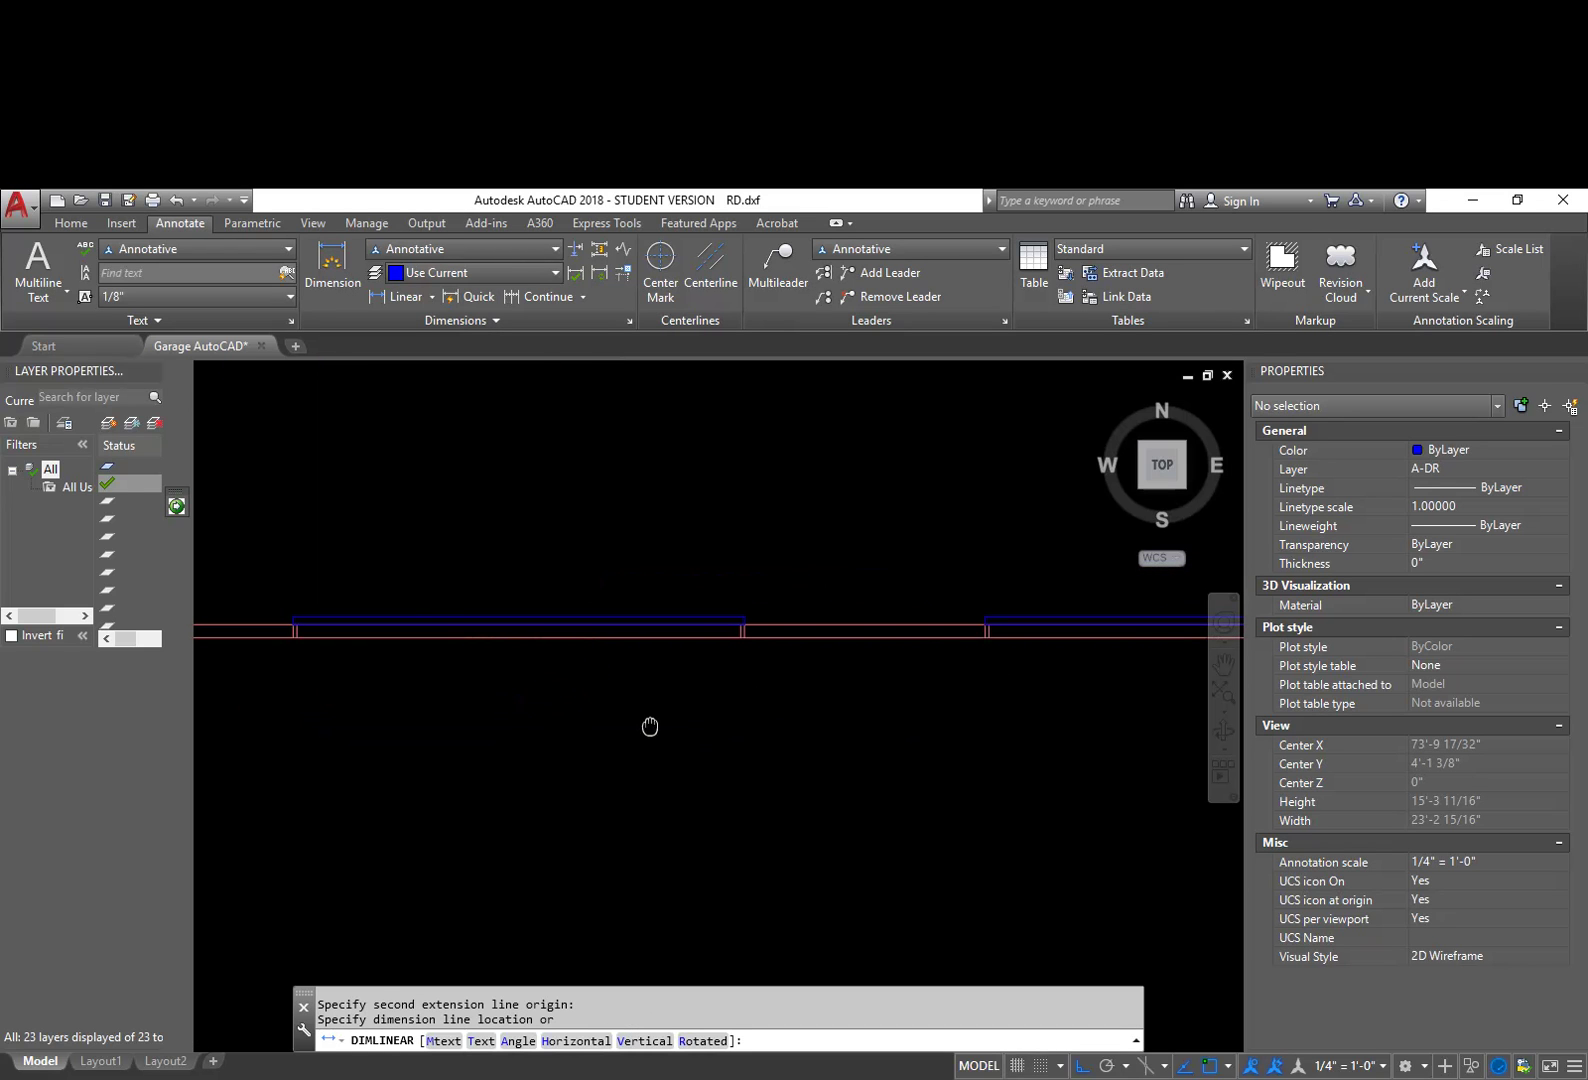
middle_click_drag(858, 727, 632, 726)
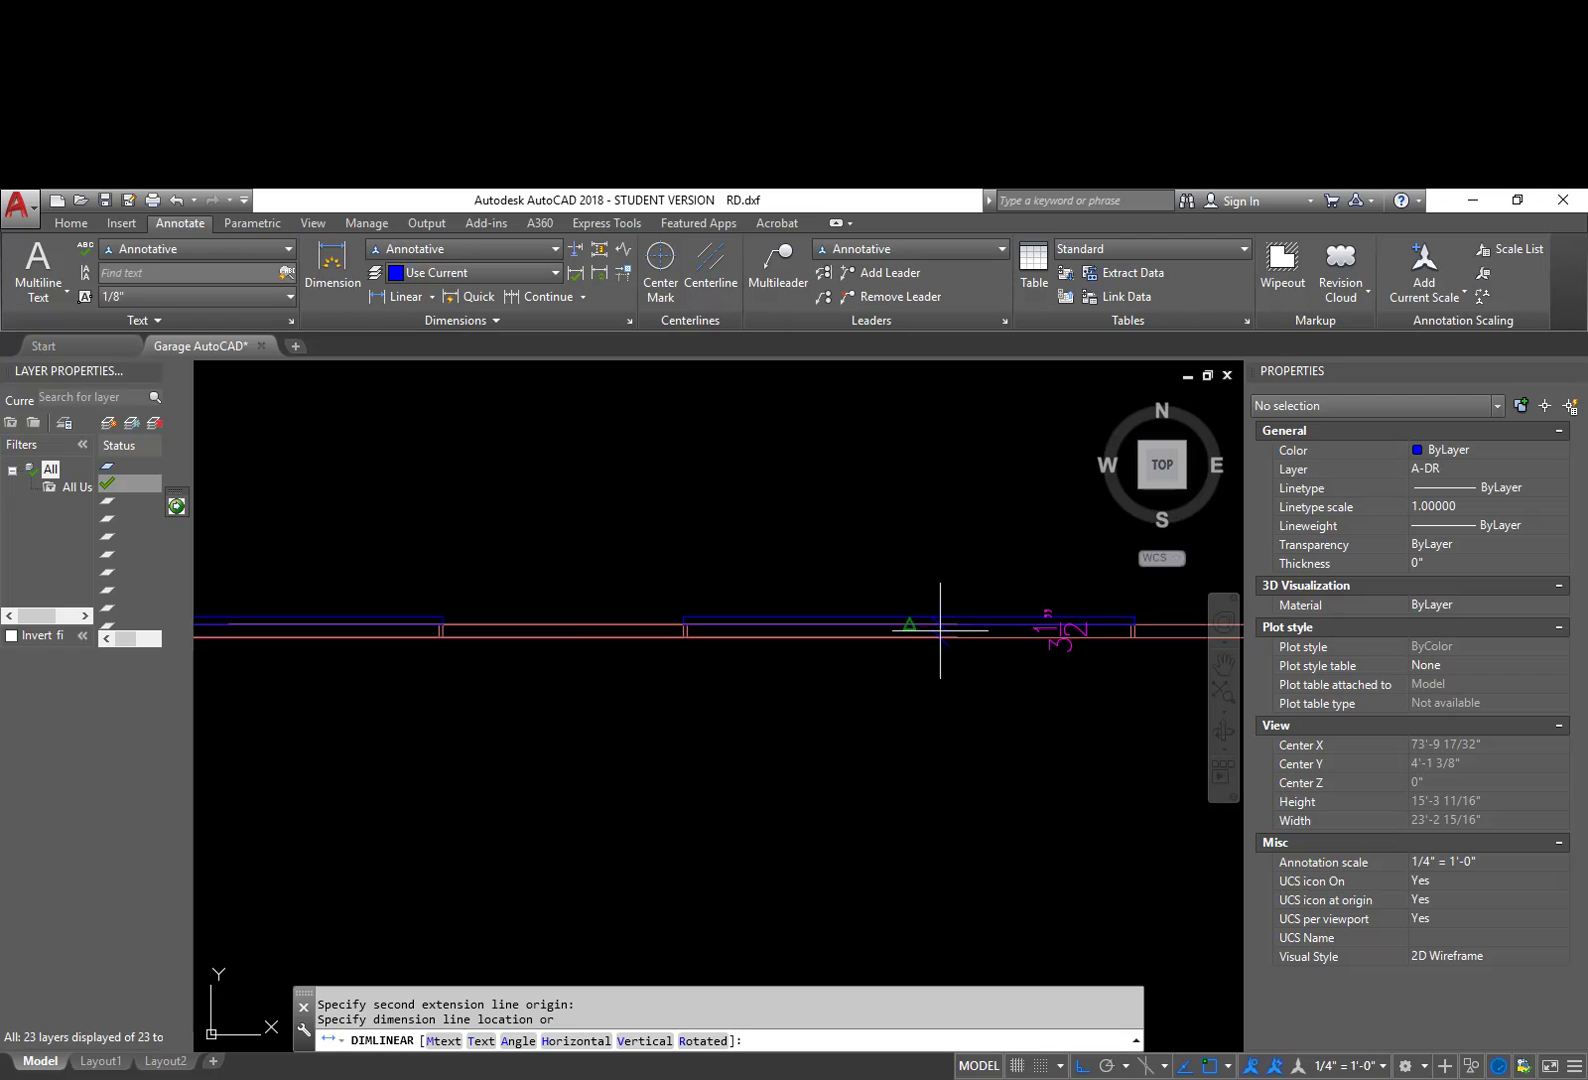
left_click(939, 628)
Step: Erase the misplaced vertical dimension on the south wall
left_click(1028, 632)
type("e")
key("Return")
scroll(583, 712, "down", 3)
middle_click_drag(522, 750, 701, 718)
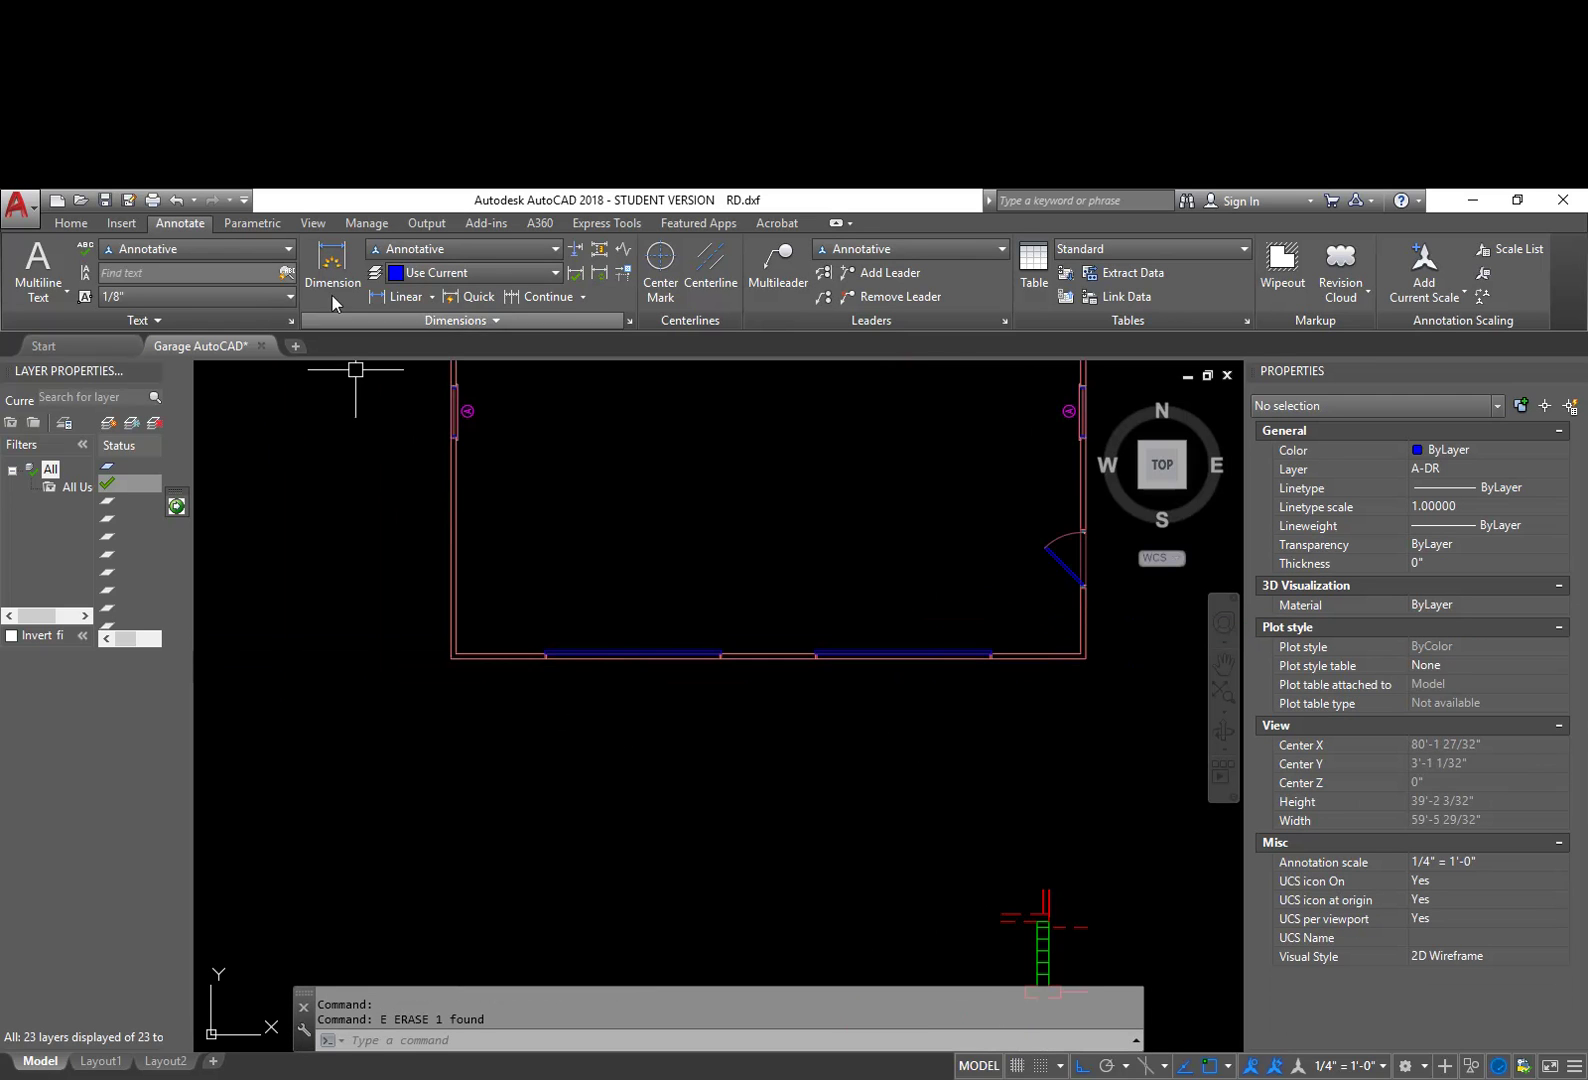
Step: Dimension from the plan's southwest outer corner to the west garage door's center, with the dimension line below the south wall
left_click(398, 296)
scroll(455, 658, "up", 4)
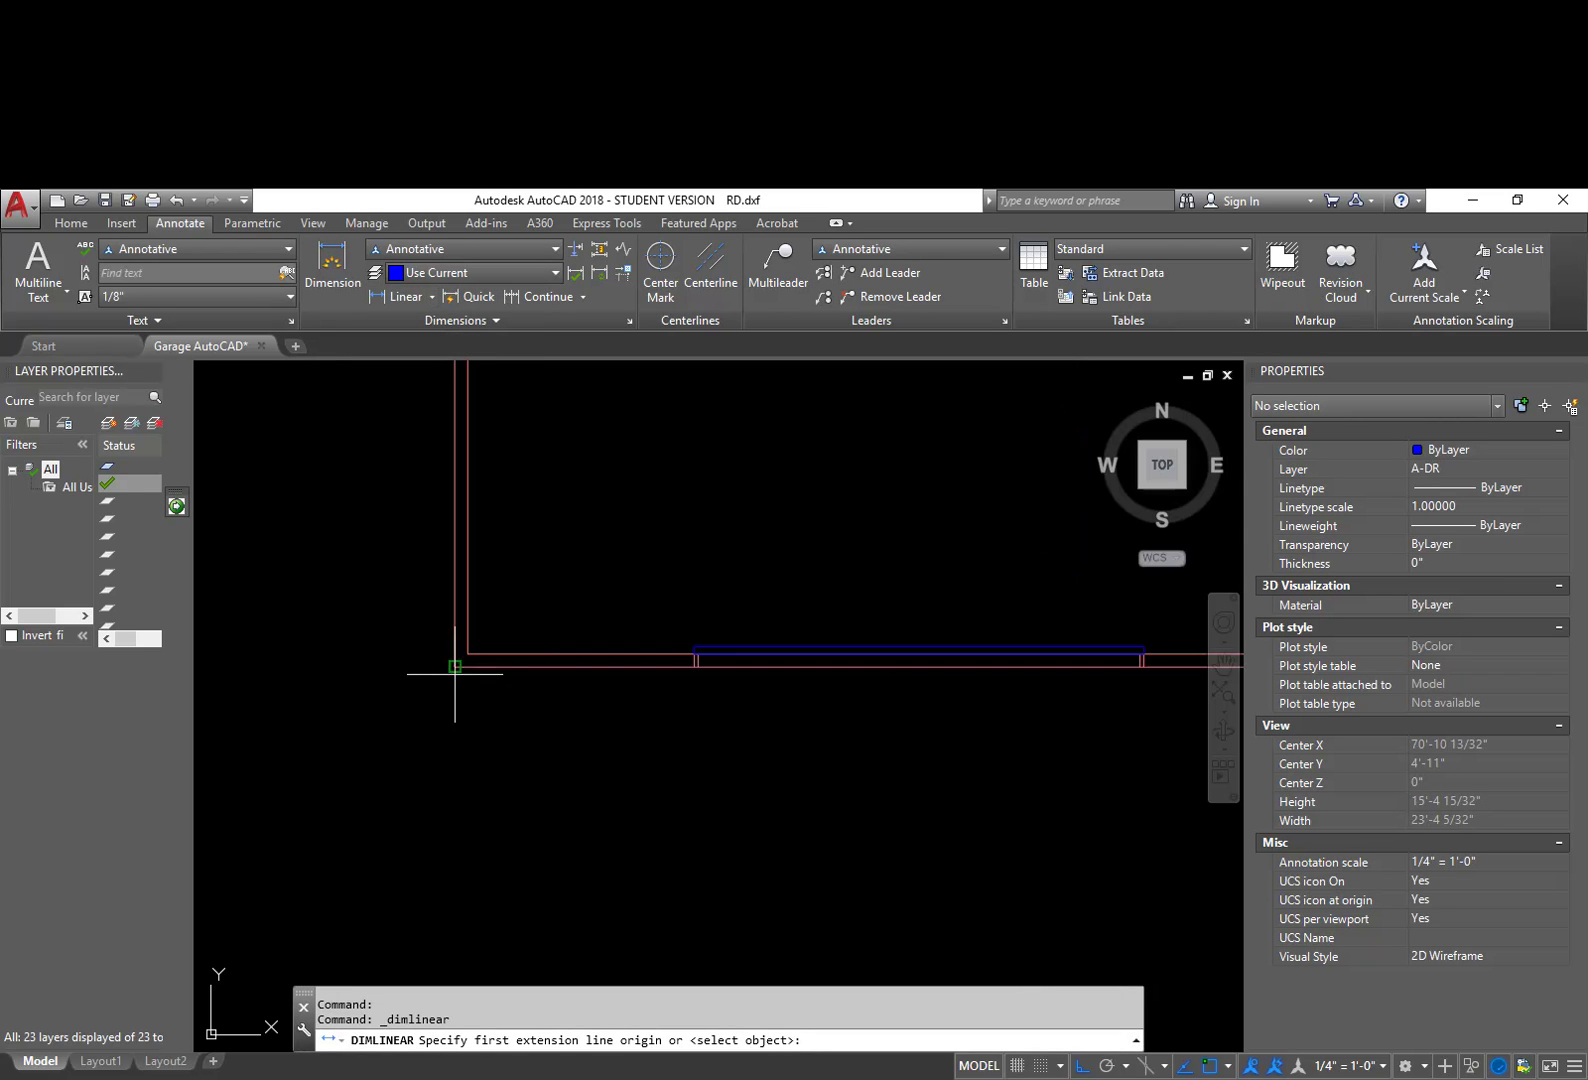
left_click(455, 665)
left_click(939, 659)
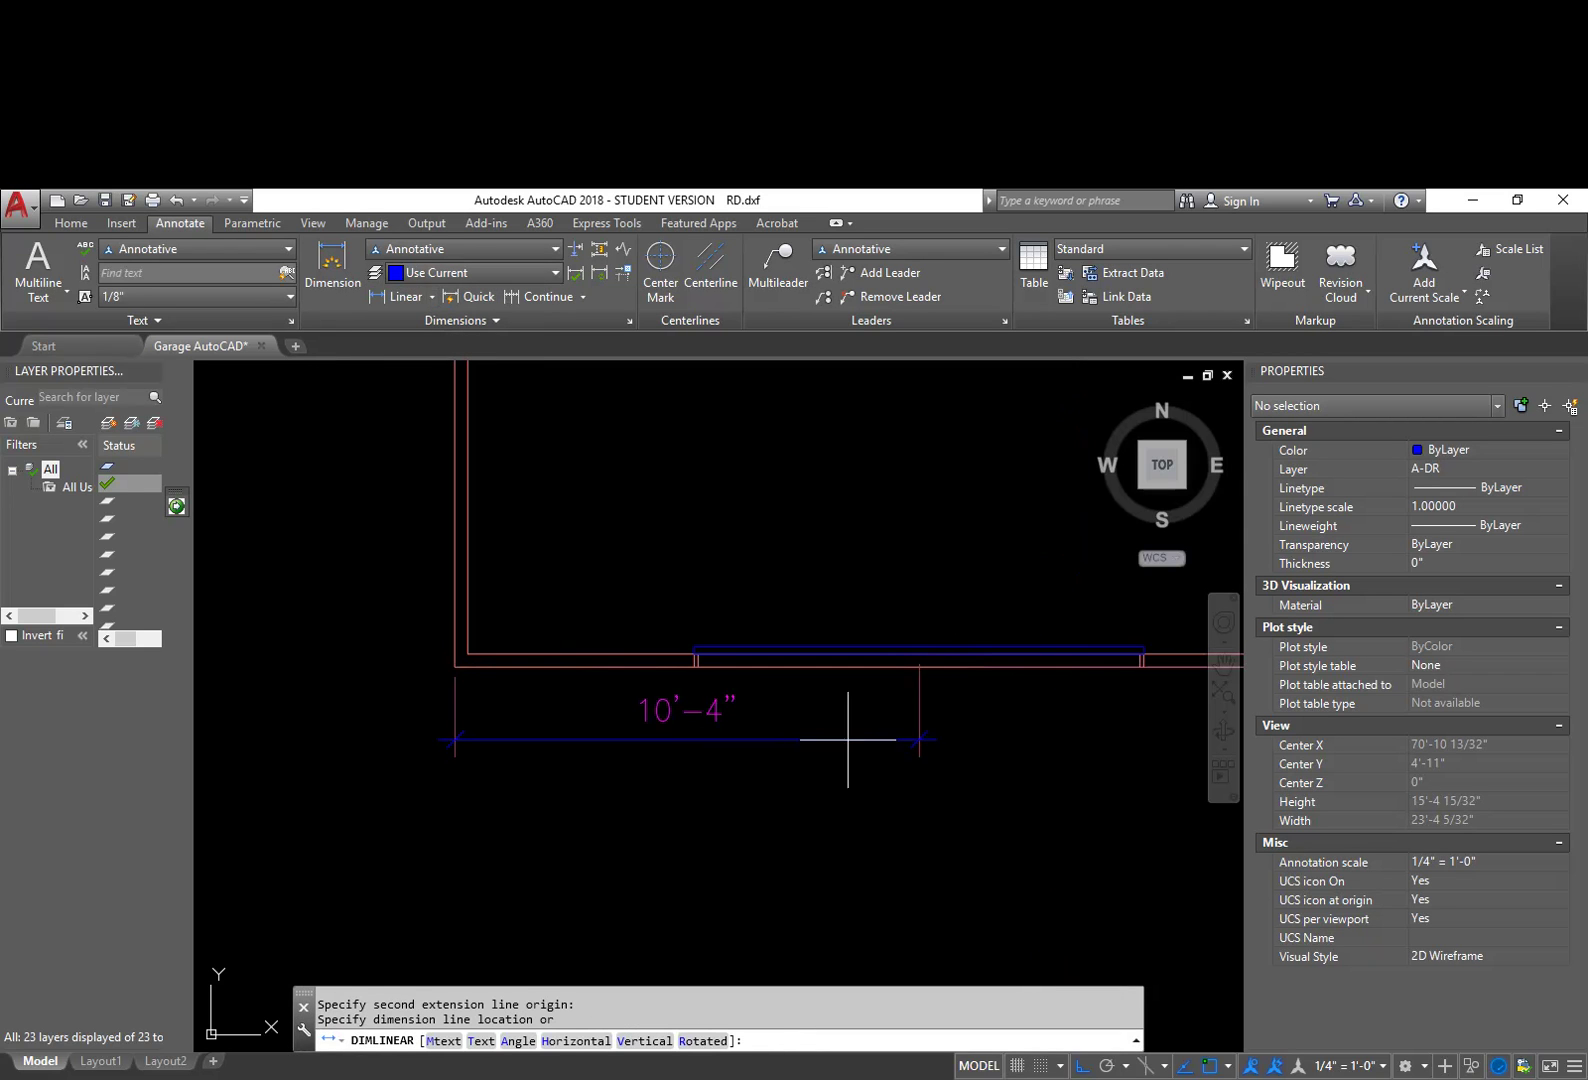
left_click(846, 776)
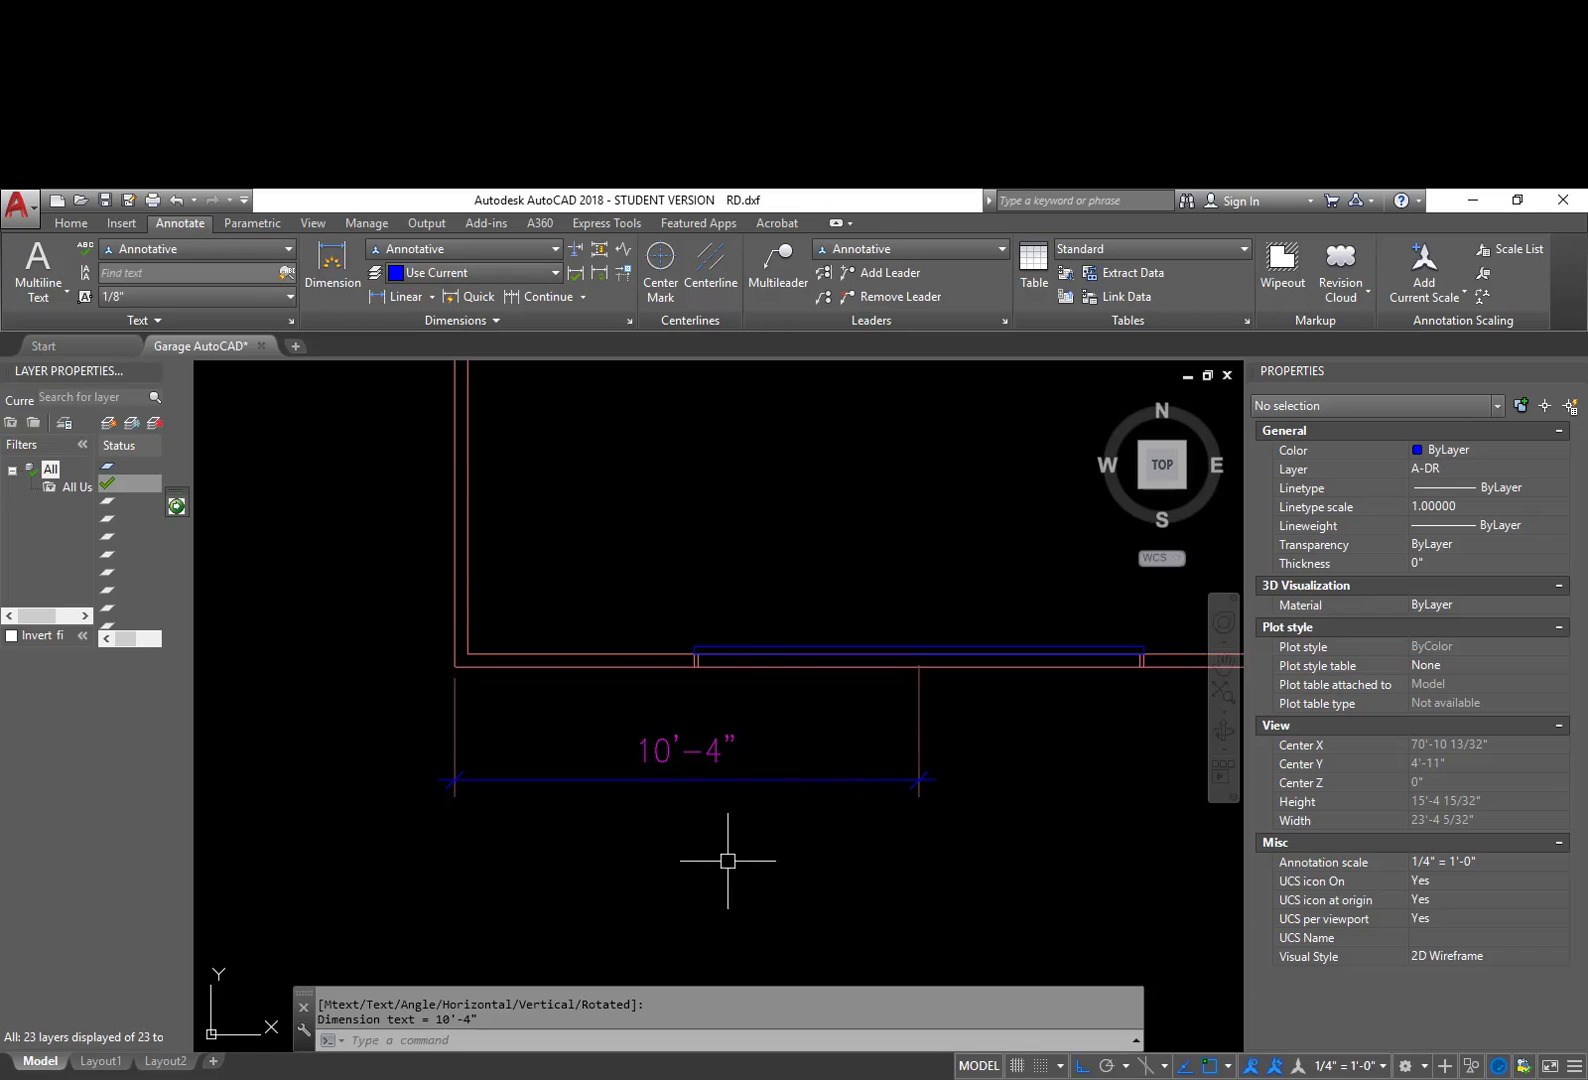
Step: Continue the south wall's dimension chain from the west garage door's center to the east garage door's center
key("Return")
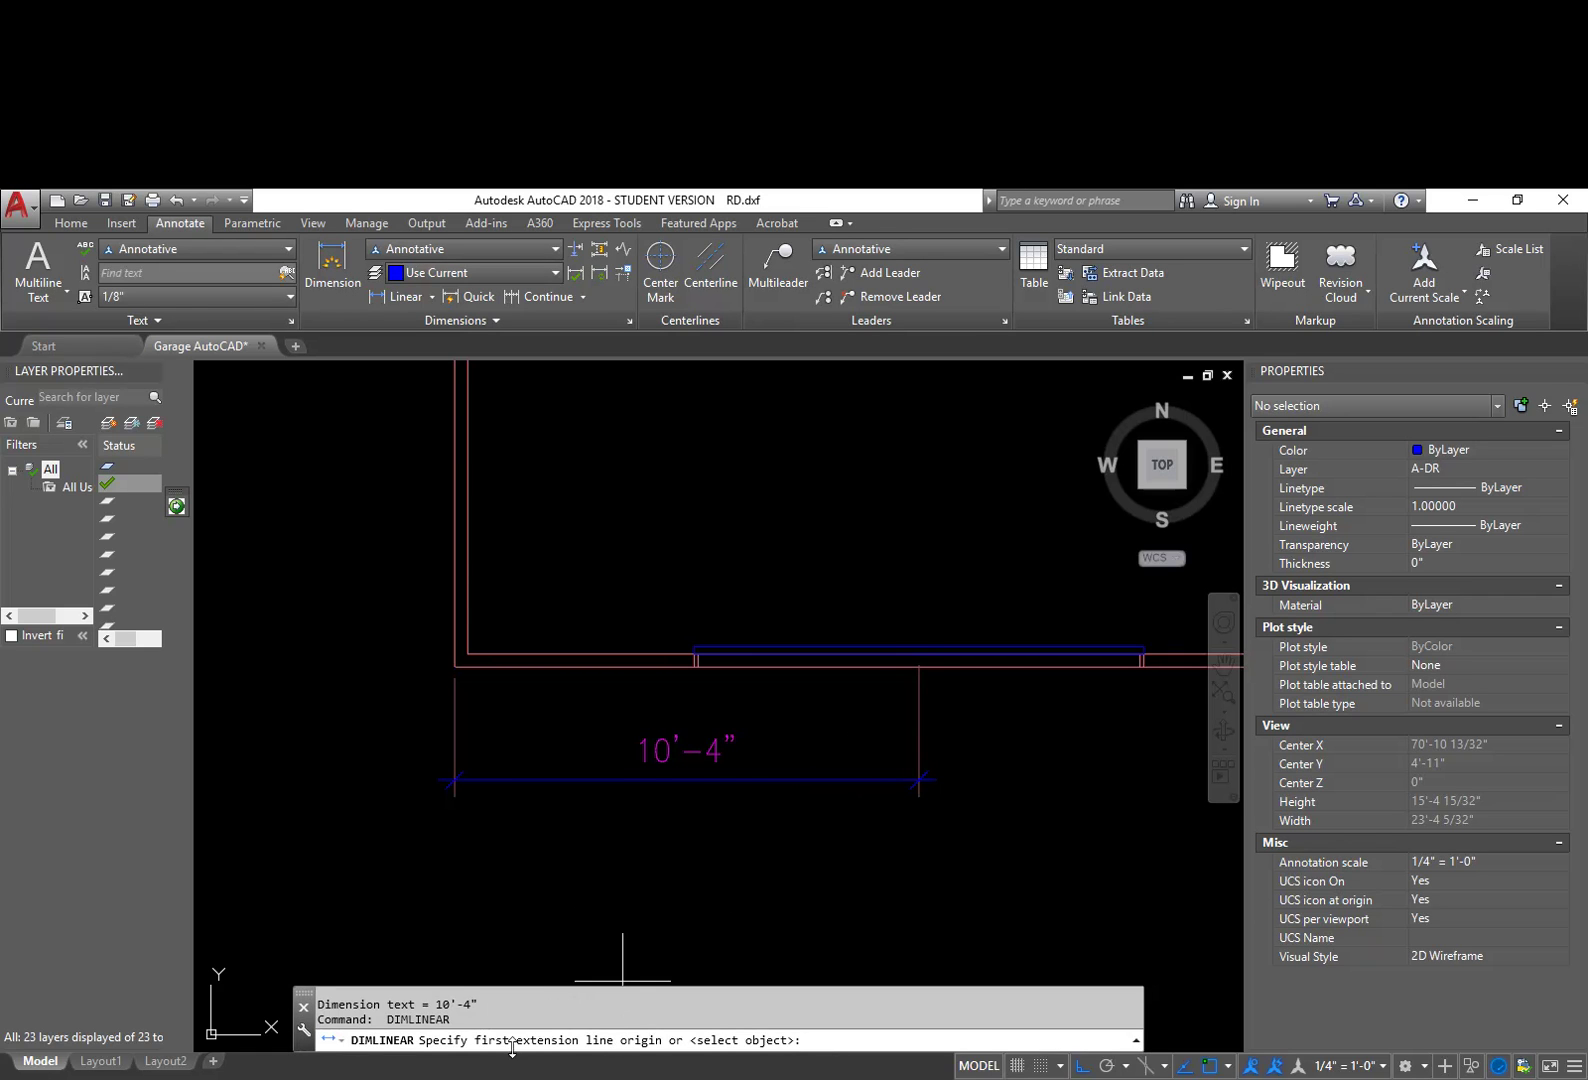
key("Escape")
type("dim")
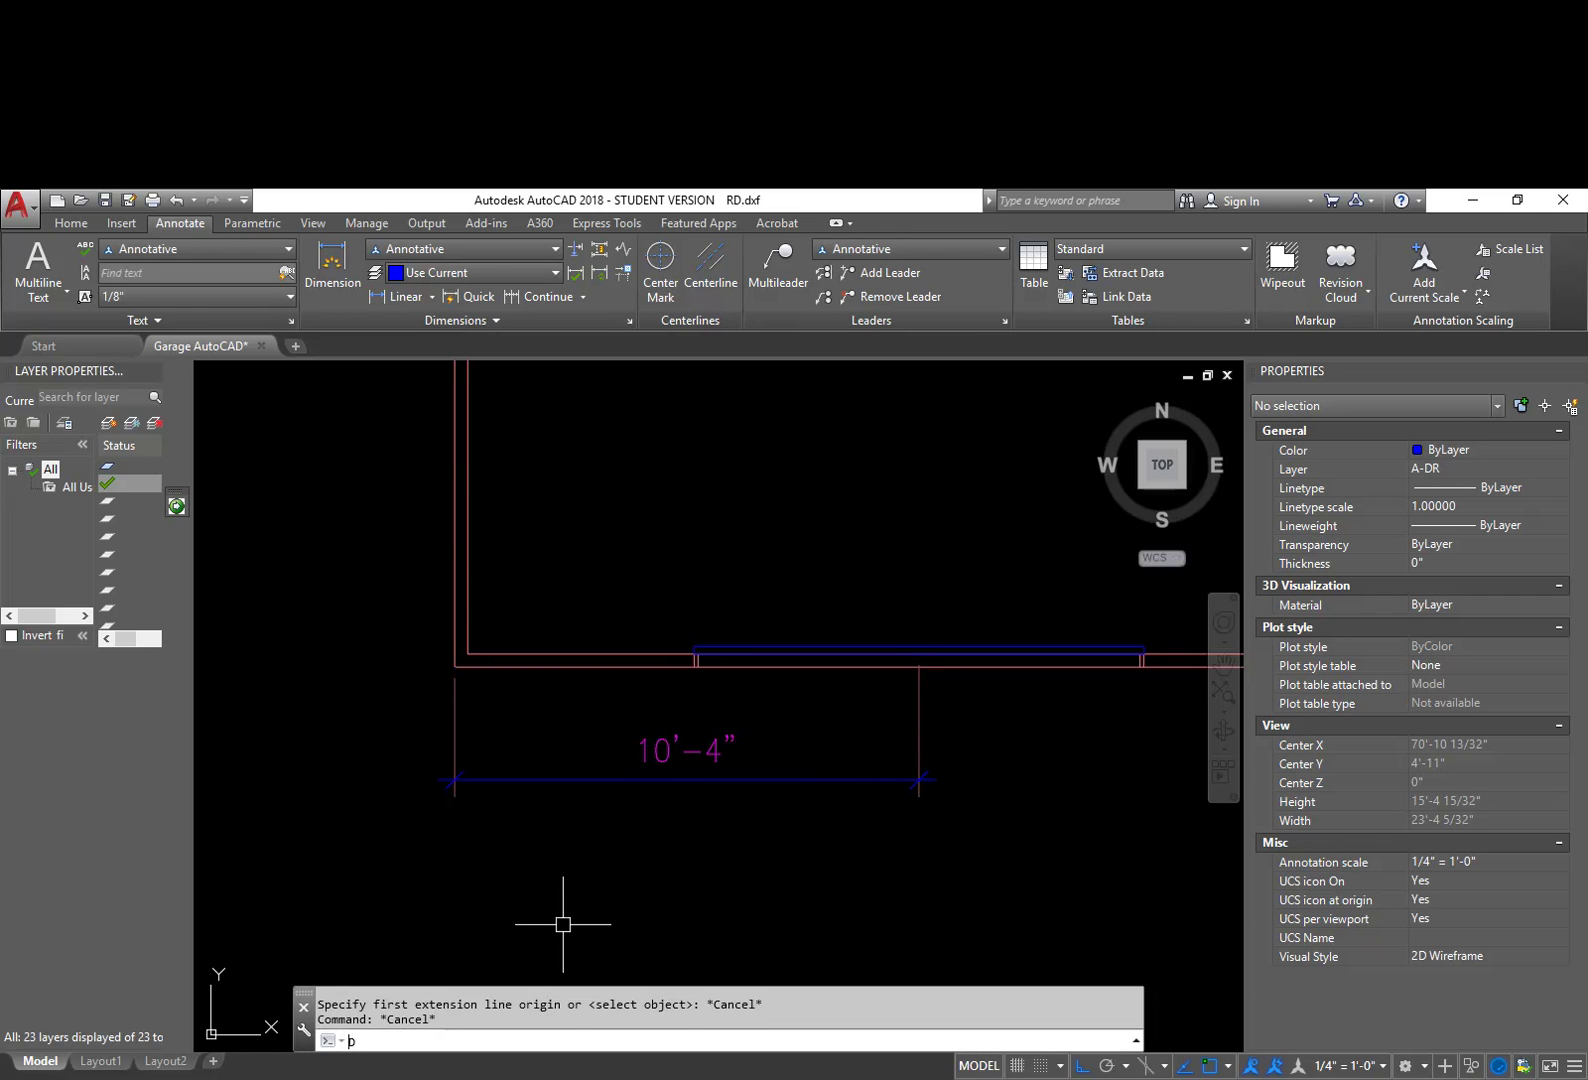
key("Return")
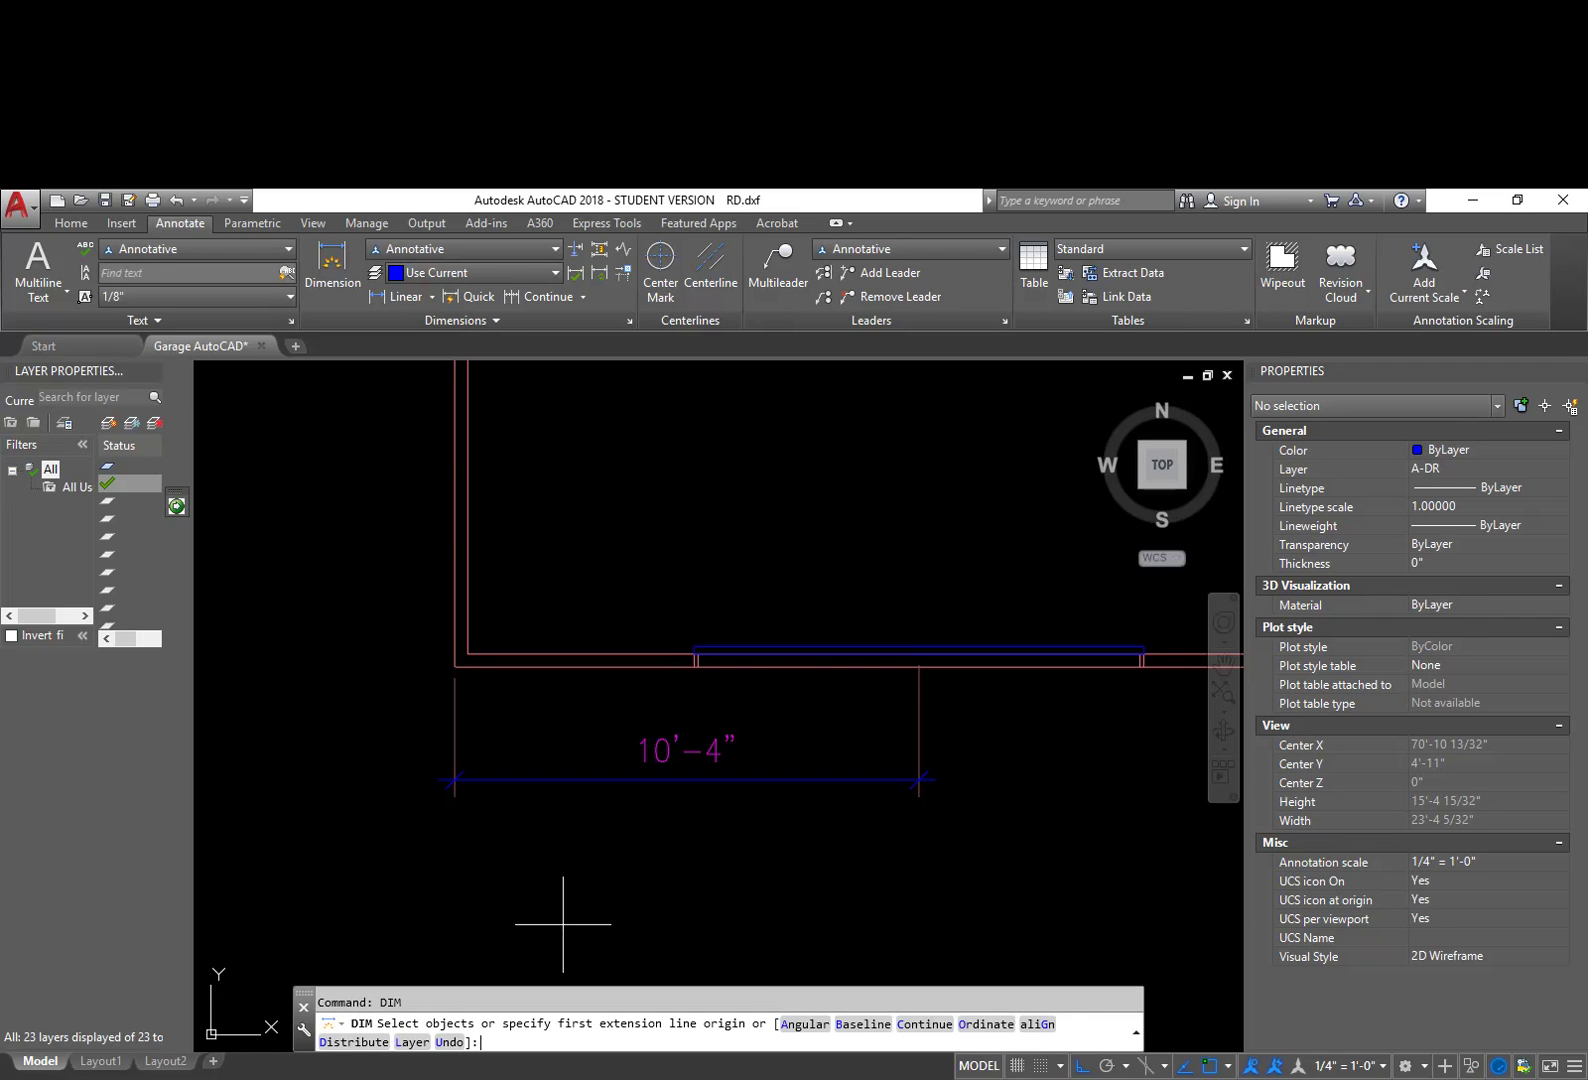
left_click(940, 1025)
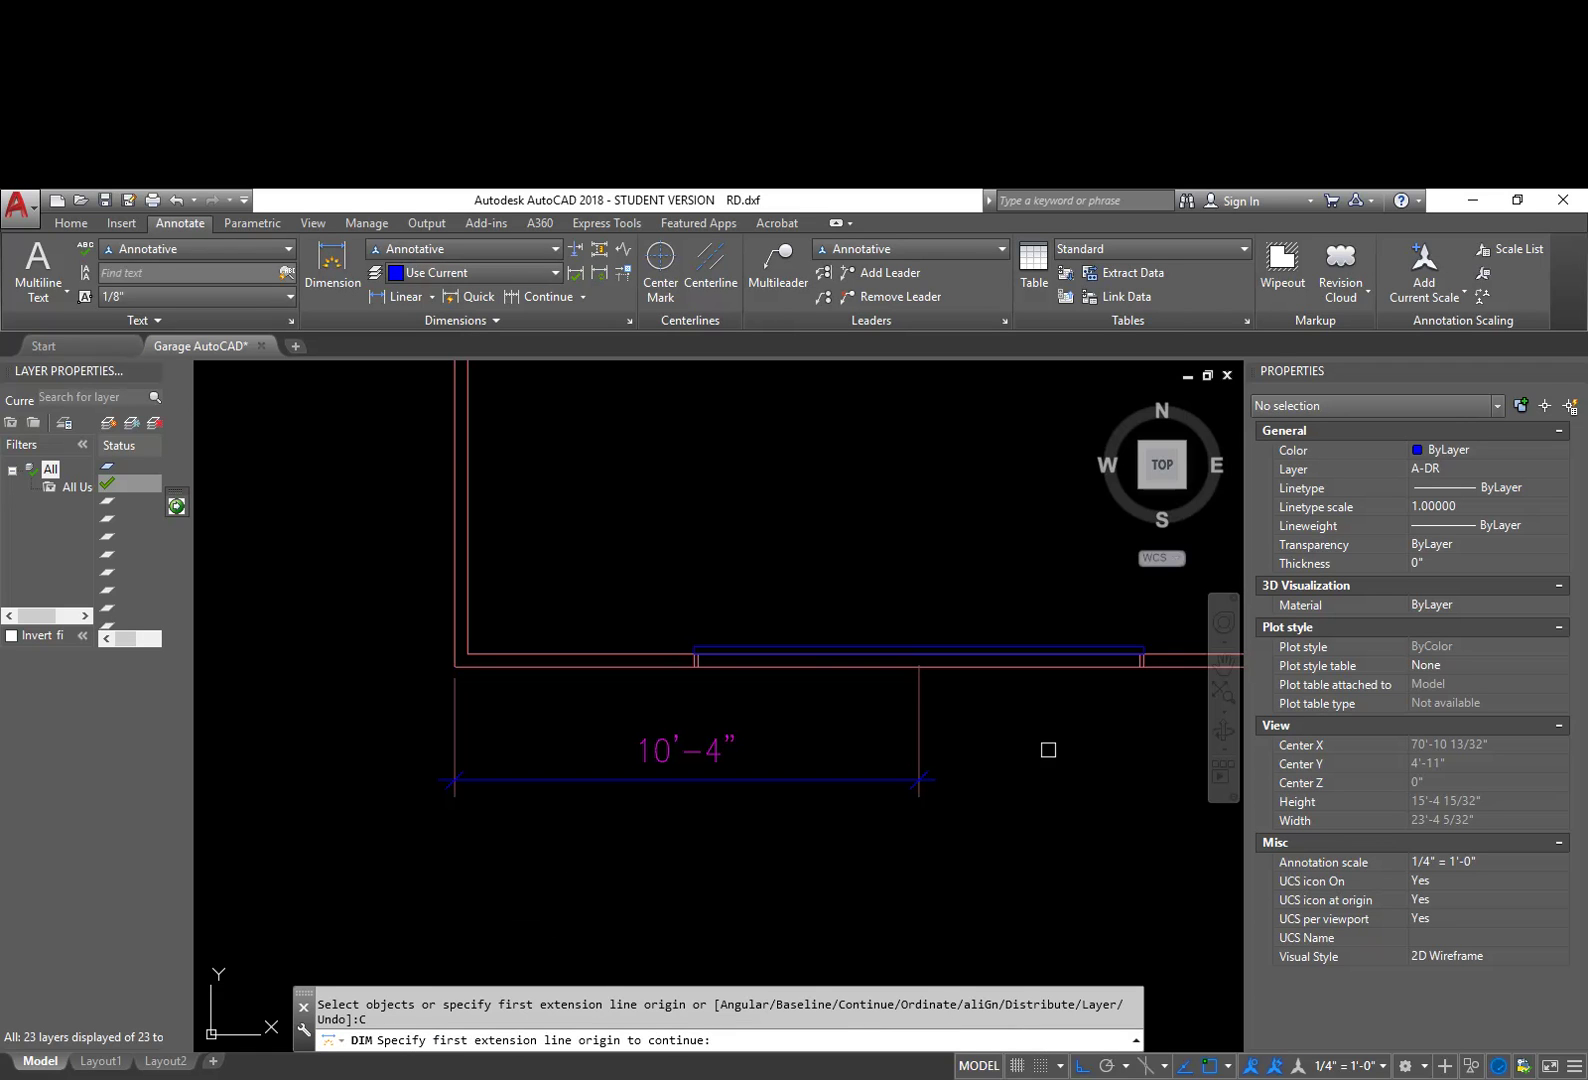
left_click(919, 731)
middle_click_drag(1078, 766, 686, 766)
middle_click_drag(1210, 690, 1022, 710)
left_click(1022, 720)
Step: Extend the south dimension chain to the plan's southeast outer corner and end the chain there
scroll(1123, 781, "down", 2)
middle_click_drag(1228, 762, 668, 759)
scroll(780, 727, "up", 4)
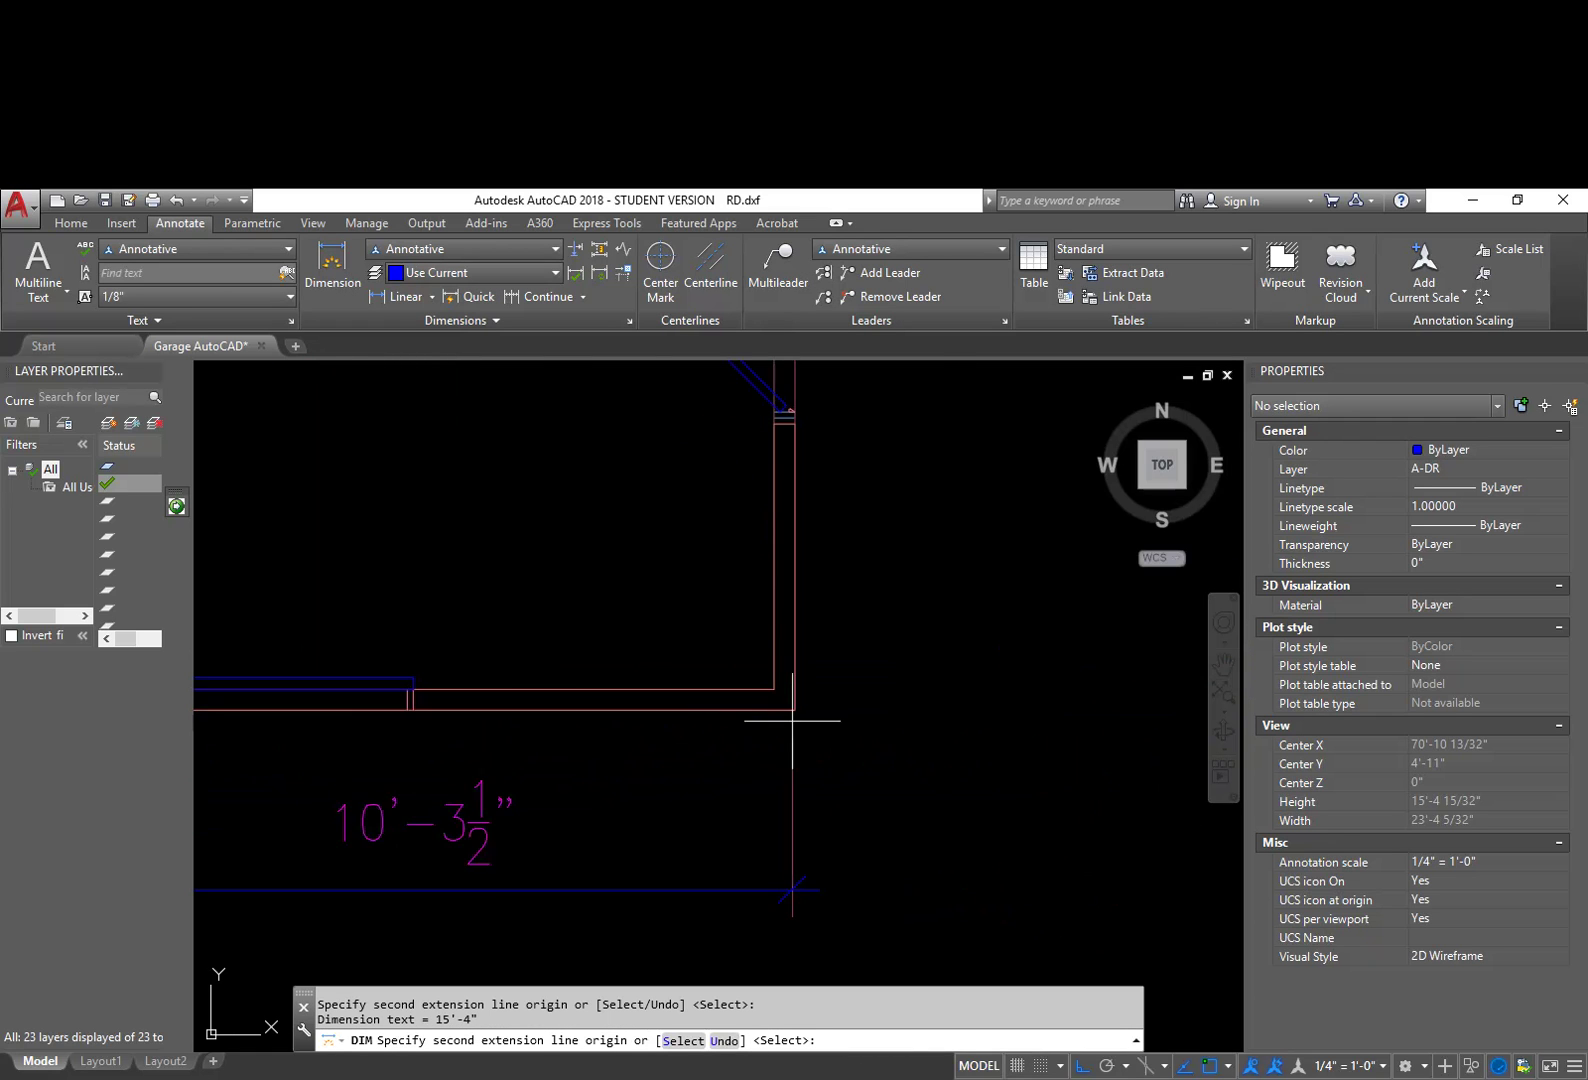
left_click(797, 715)
key("Return")
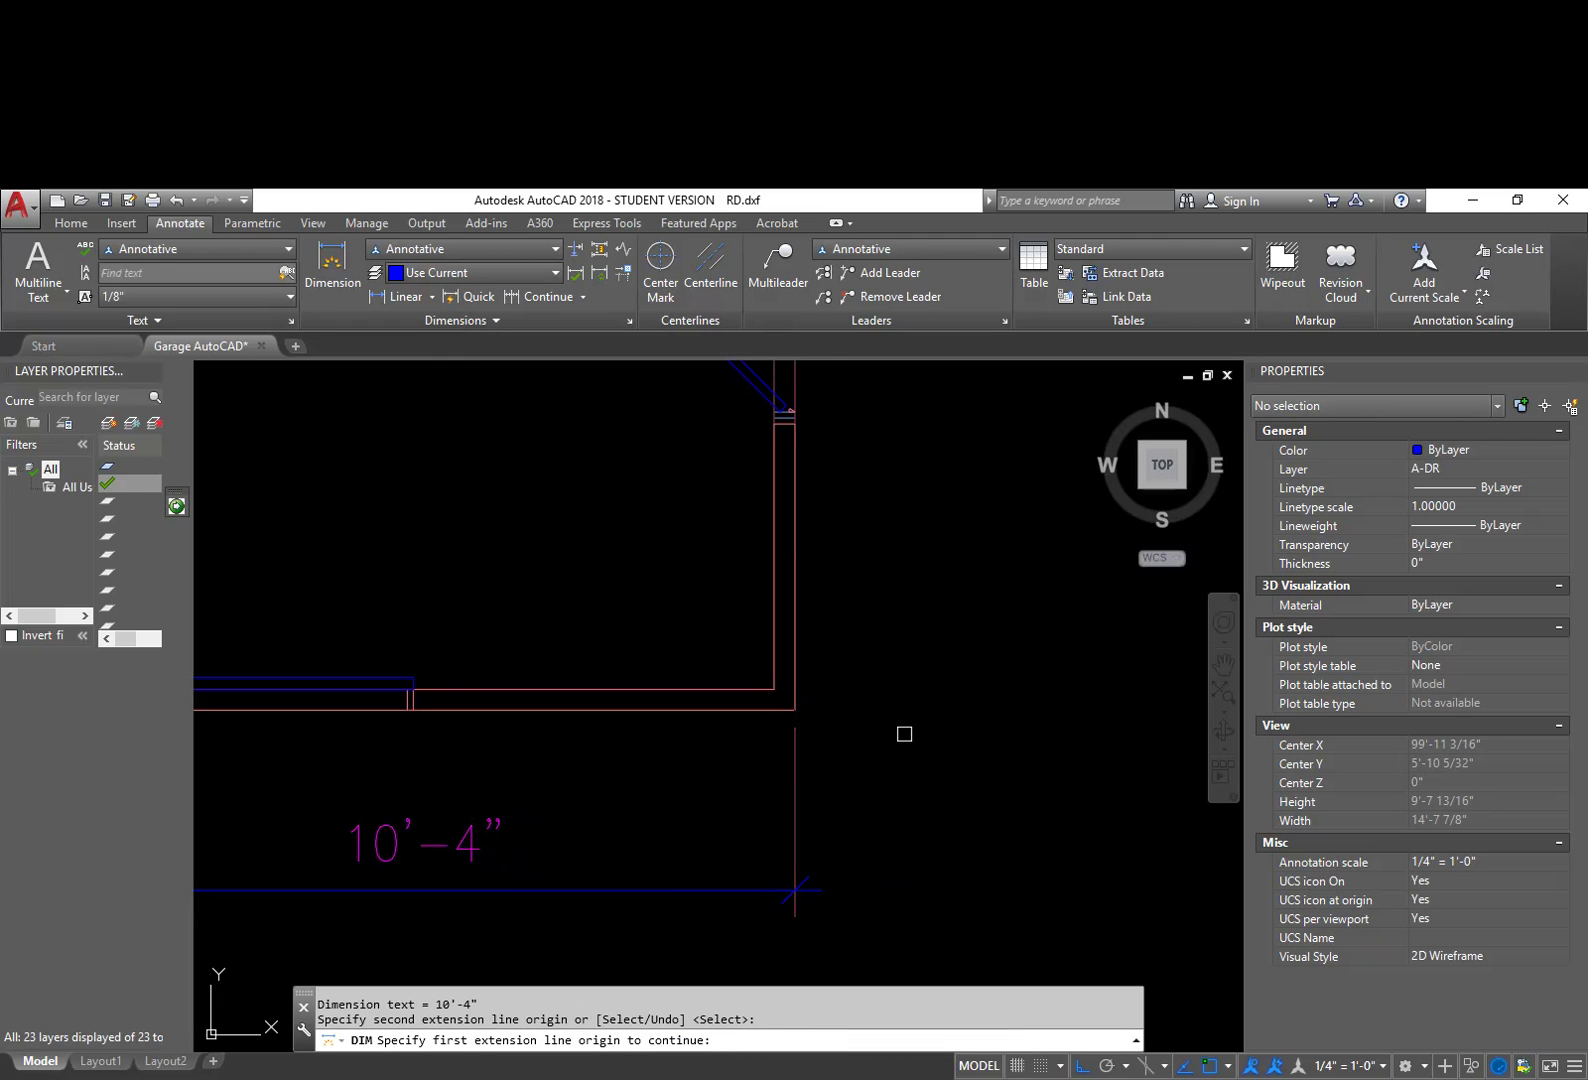
scroll(900, 743, "down", 4)
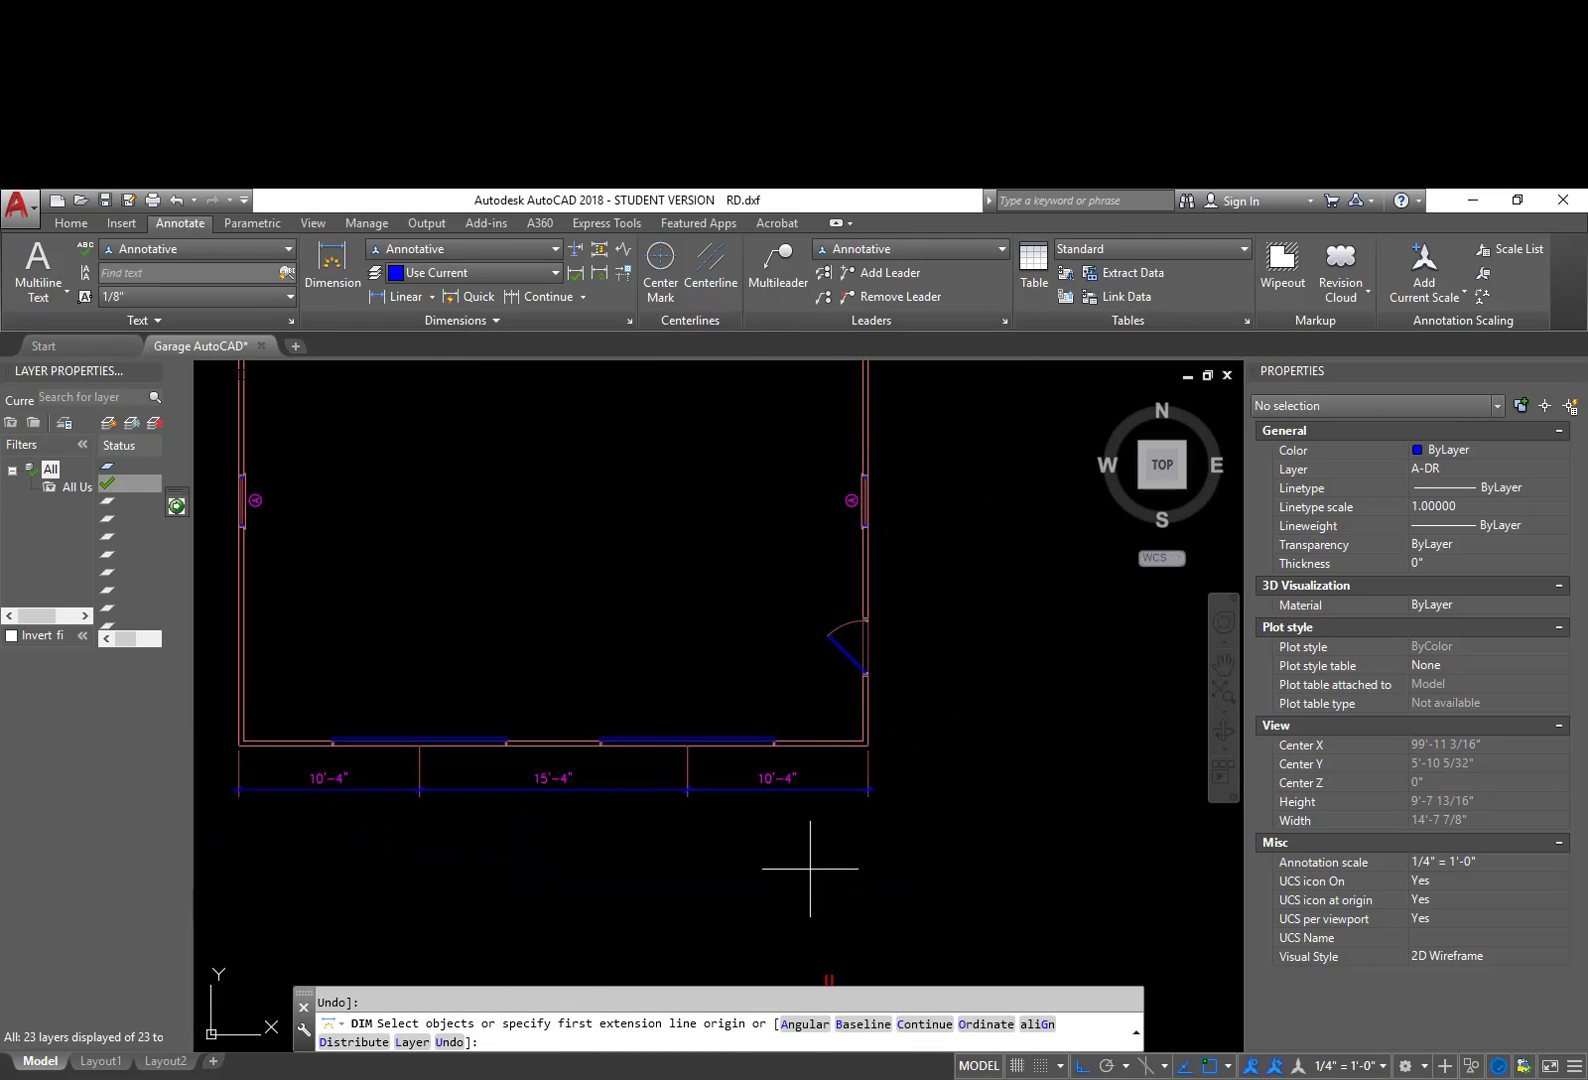
Step: Add a linear dimension from the southeast outer corner to the east man door's center, with the dimension line outside the wall
scroll(928, 706, "up", 4)
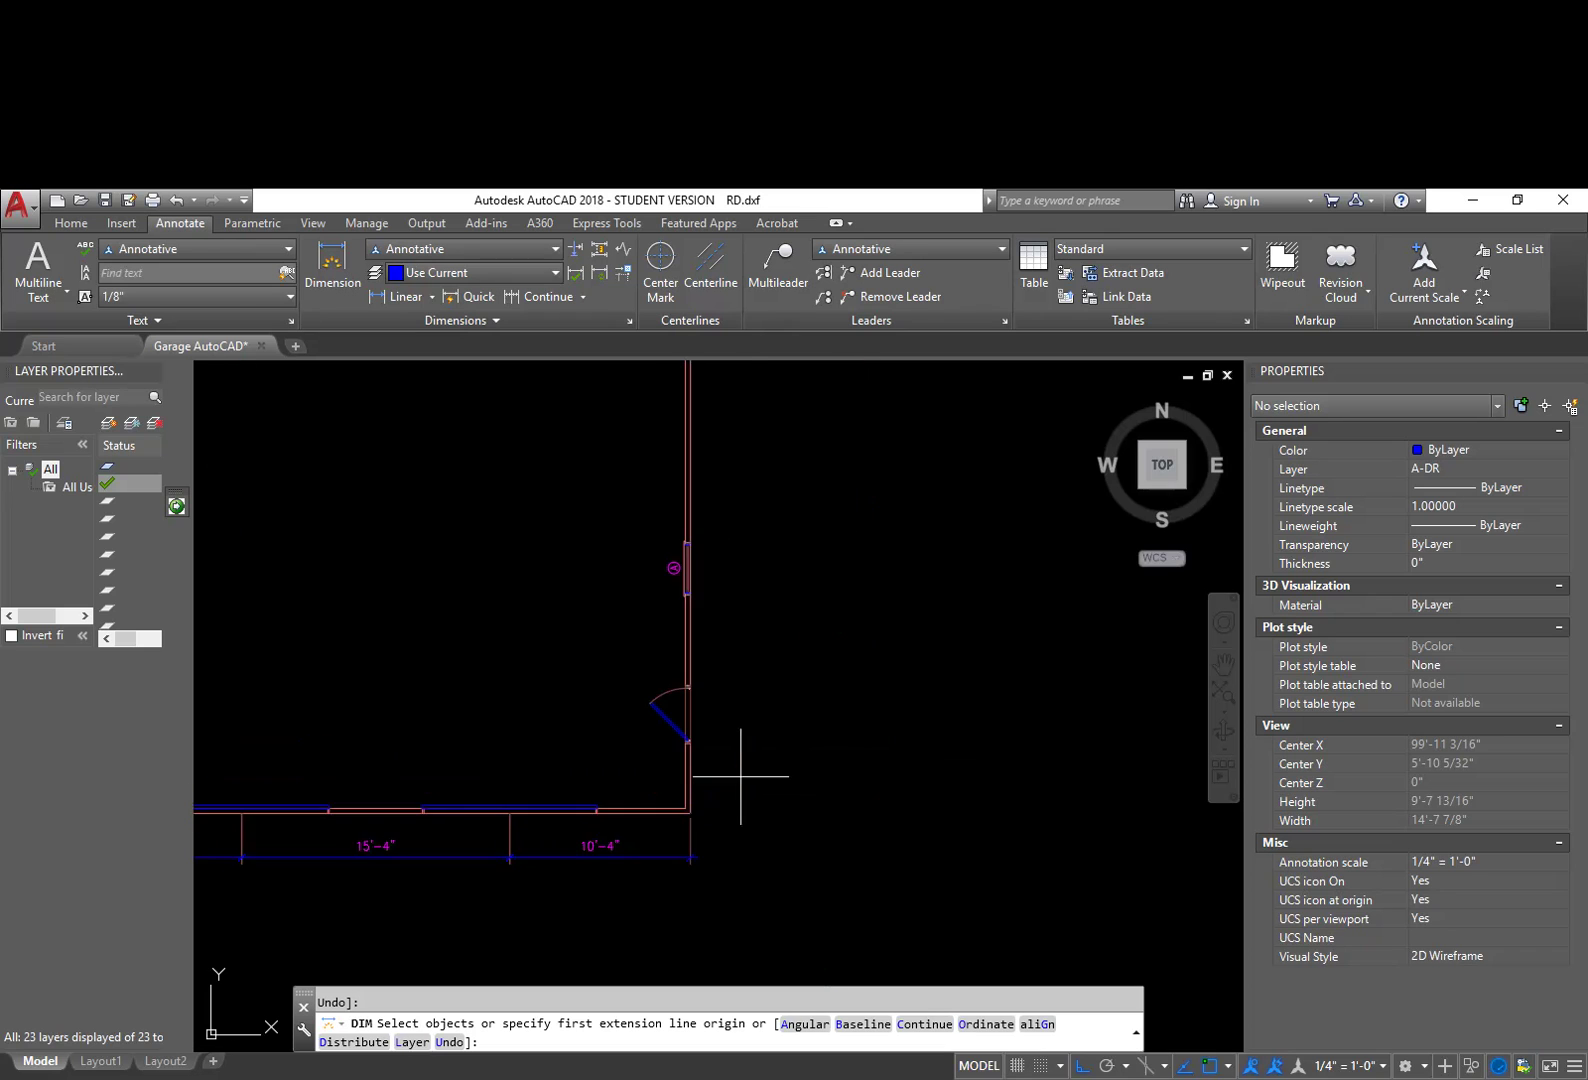
left_click(400, 296)
left_click(641, 844)
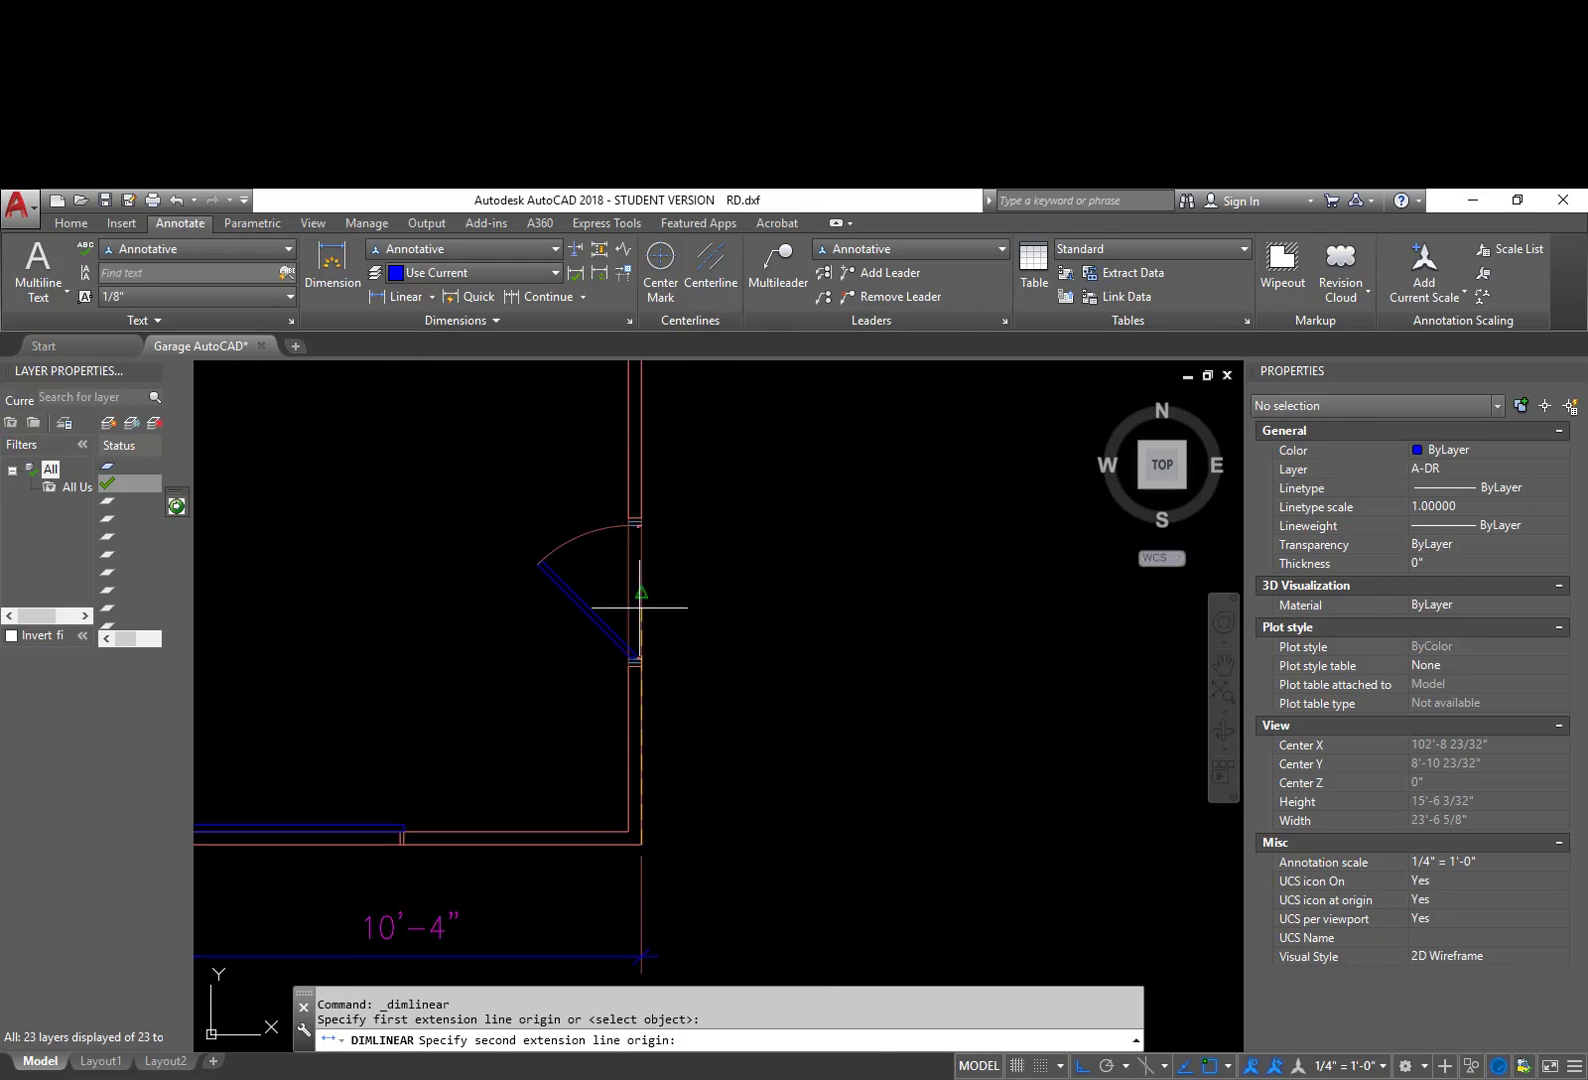
left_click(641, 591)
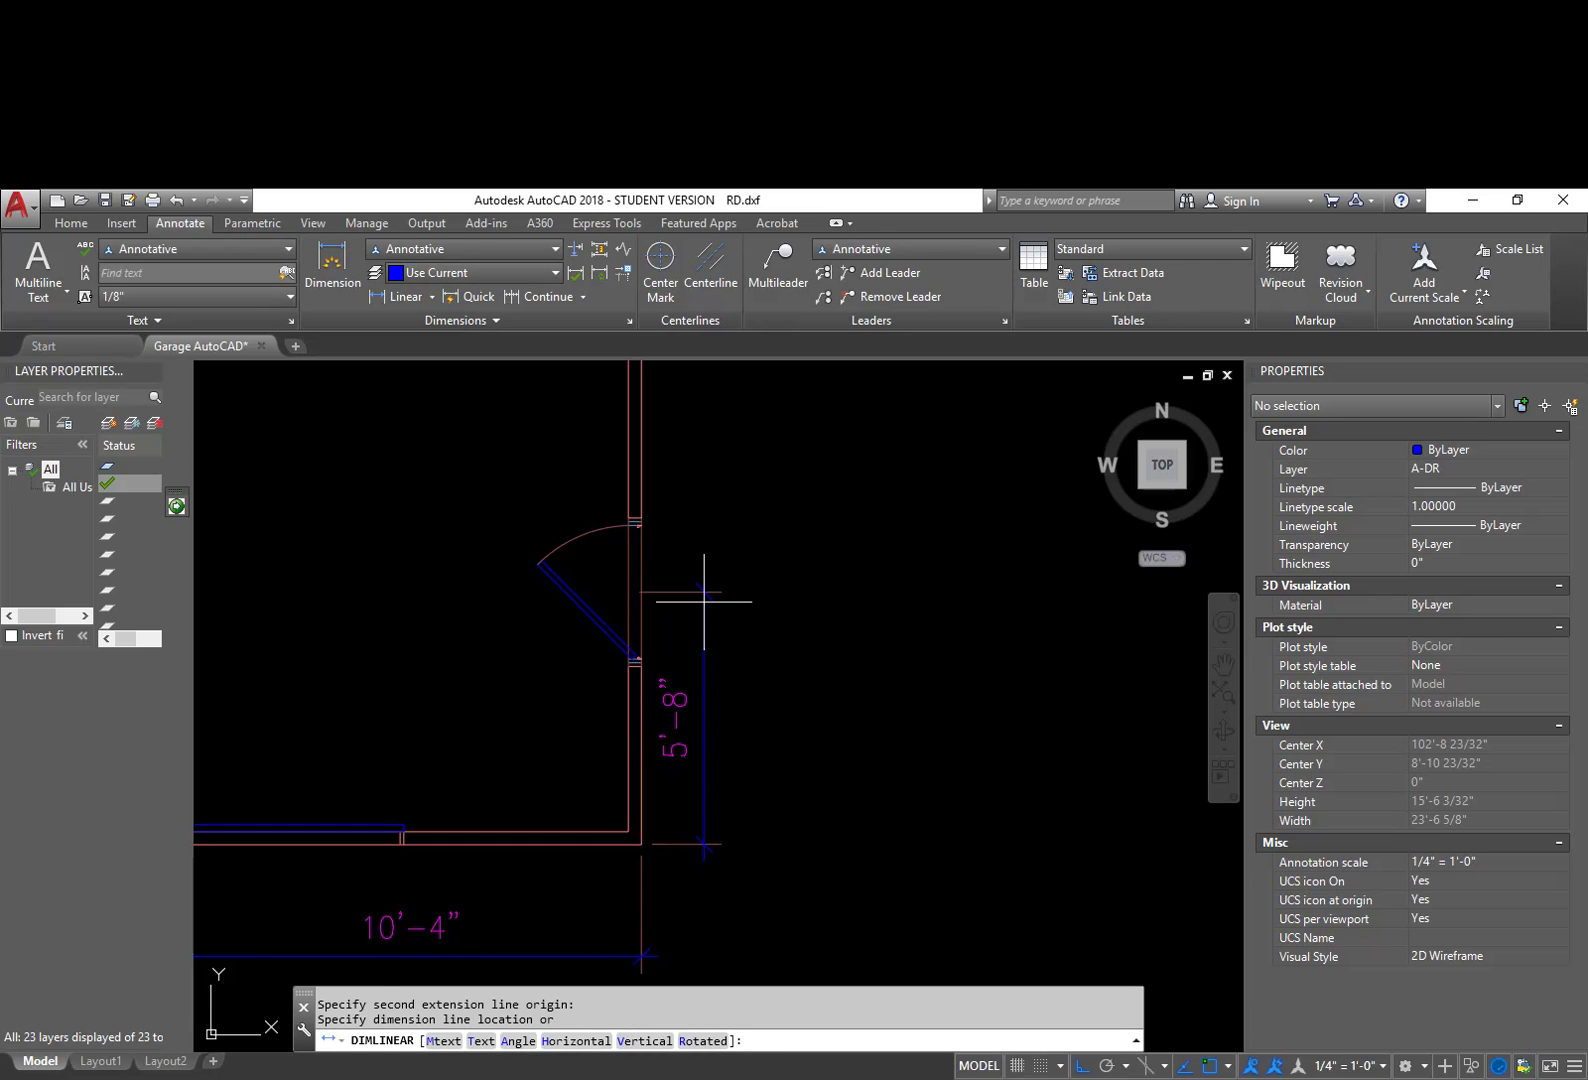
left_click(733, 619)
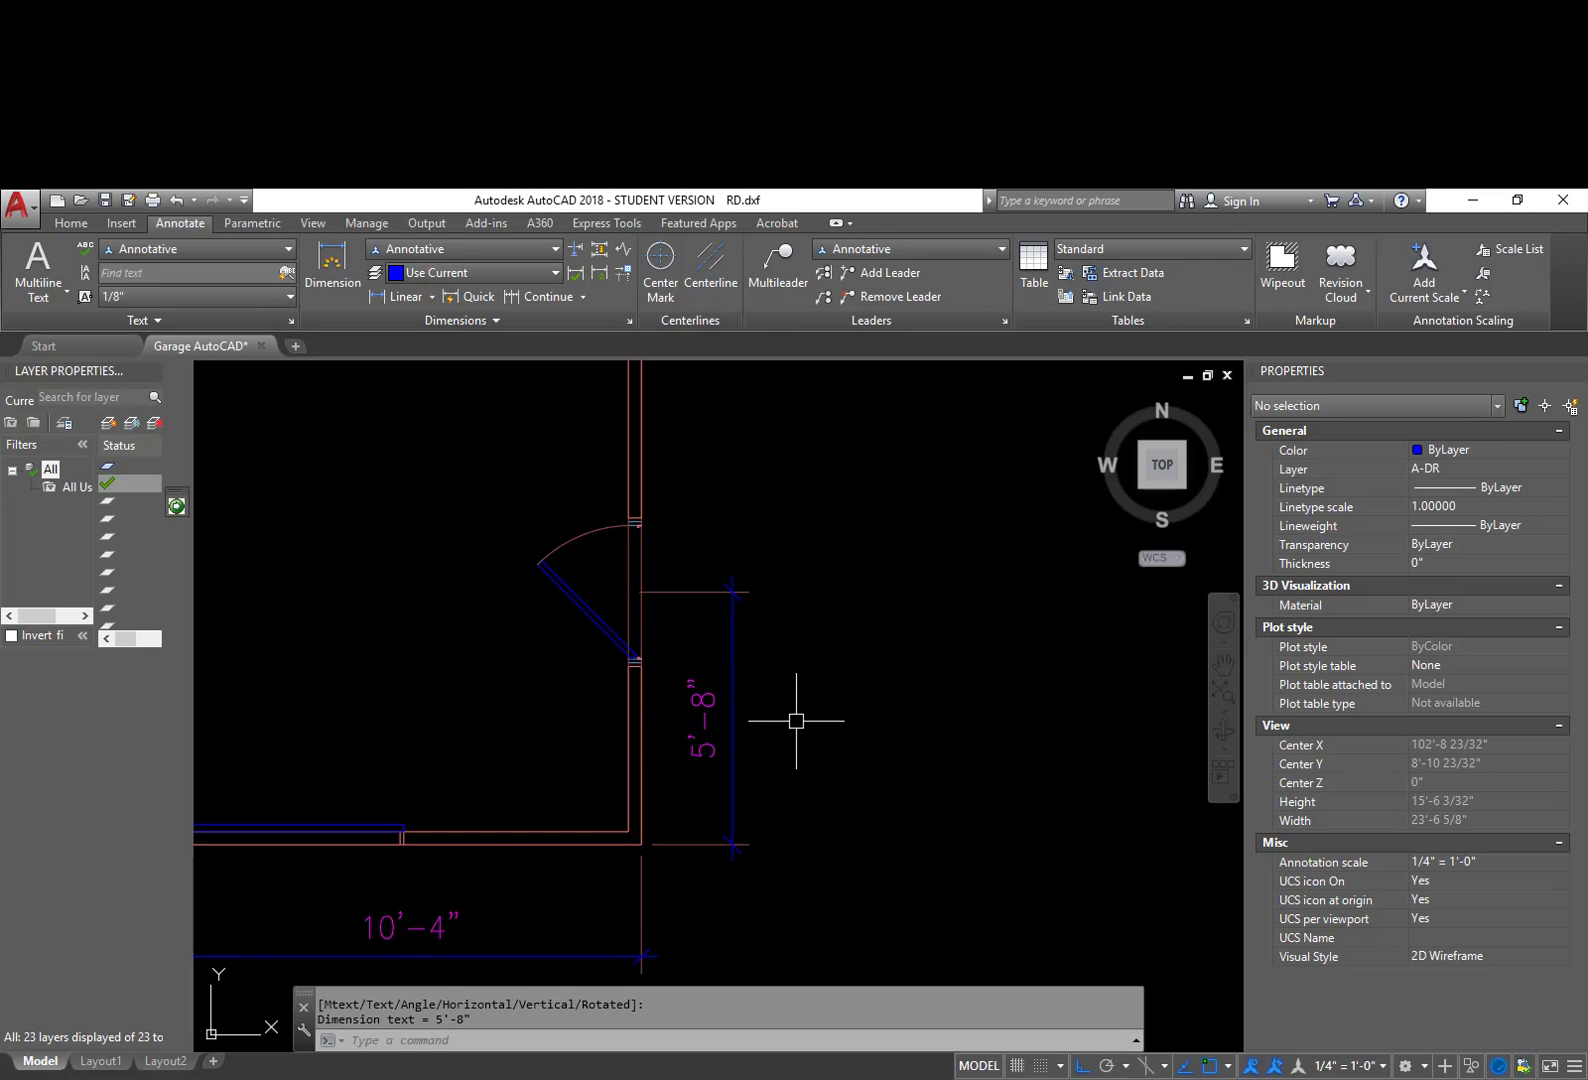
Step: Continue the east wall's dimension chain from the man door's center to the window's center
type("p")
key("Return")
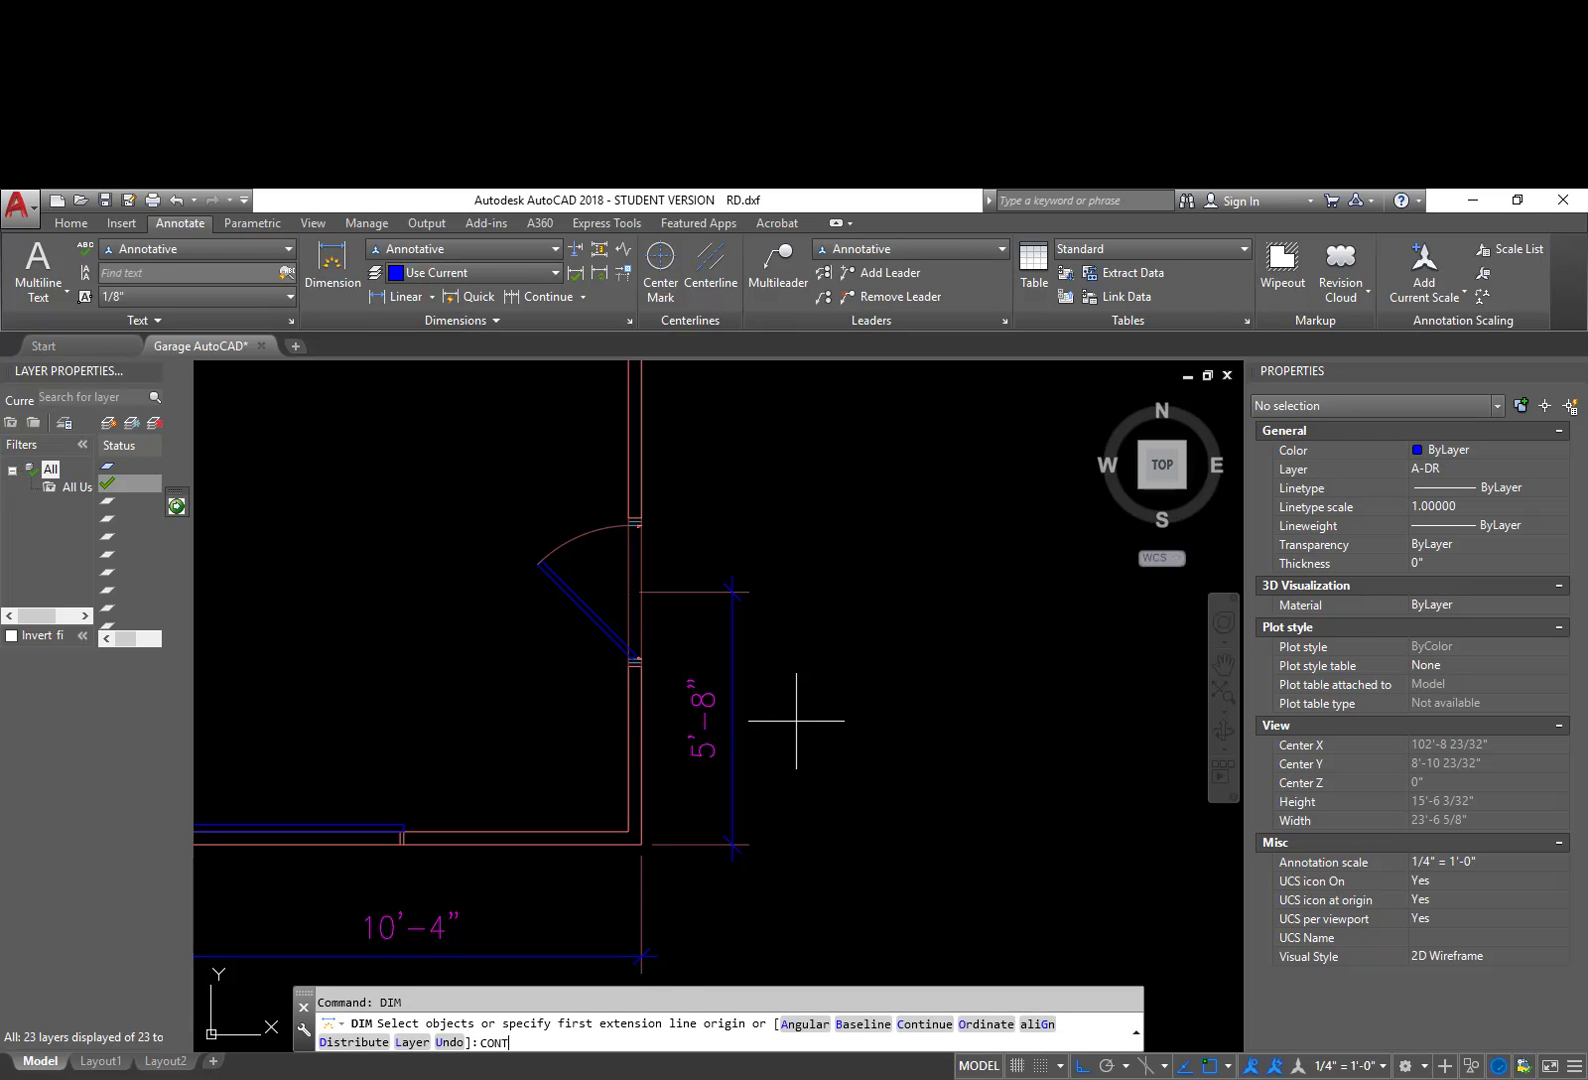
key("Return")
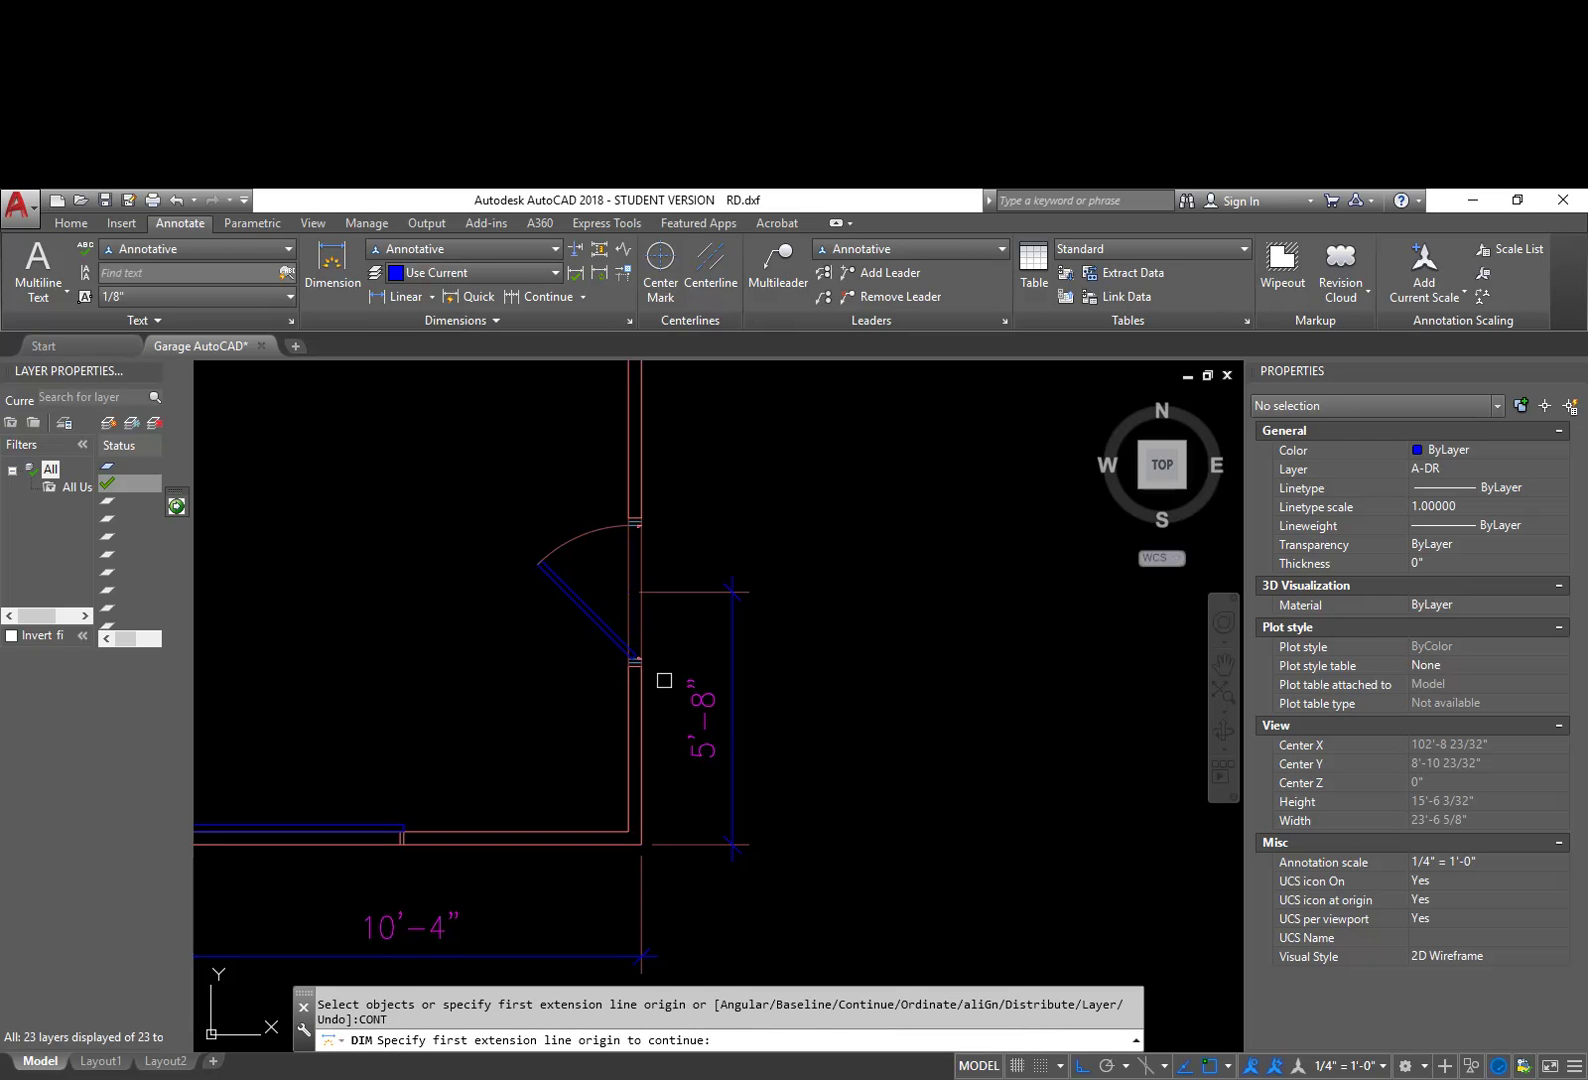
left_click(735, 665)
middle_click_drag(728, 365, 734, 643)
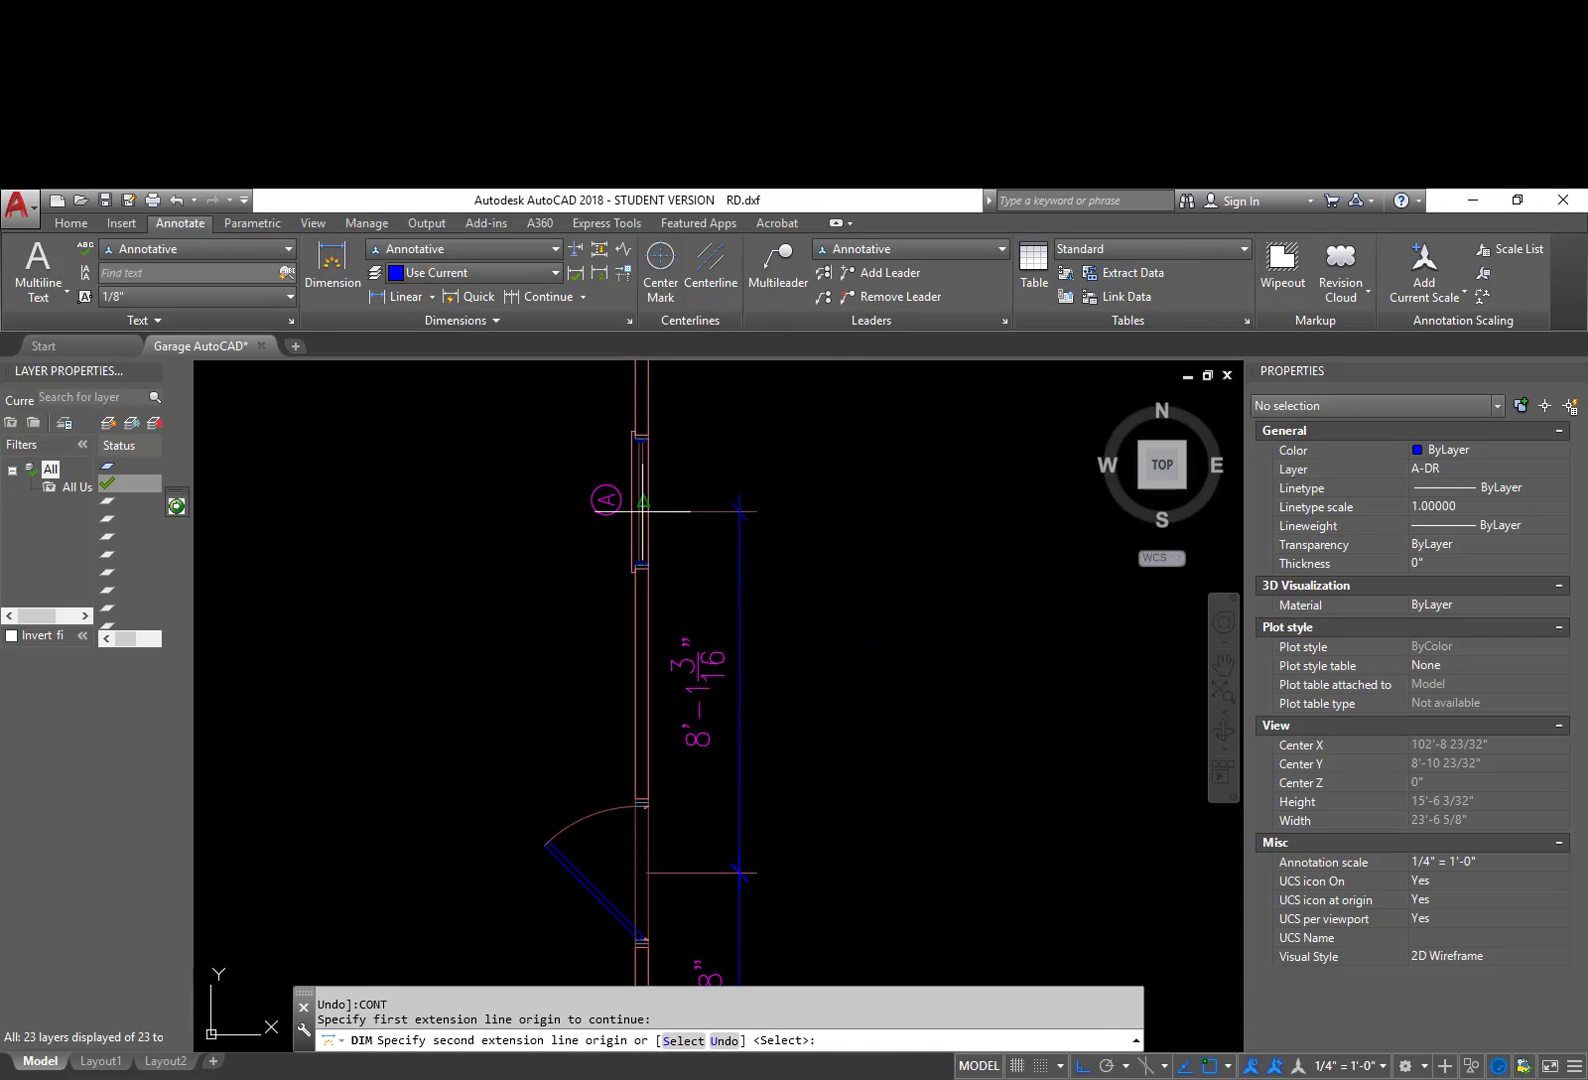
left_click(648, 502)
Step: Extend the east dimension chain to the plan's northeast outer corner and end the chain
middle_click_drag(705, 382, 705, 600)
scroll(705, 600, "down", 3)
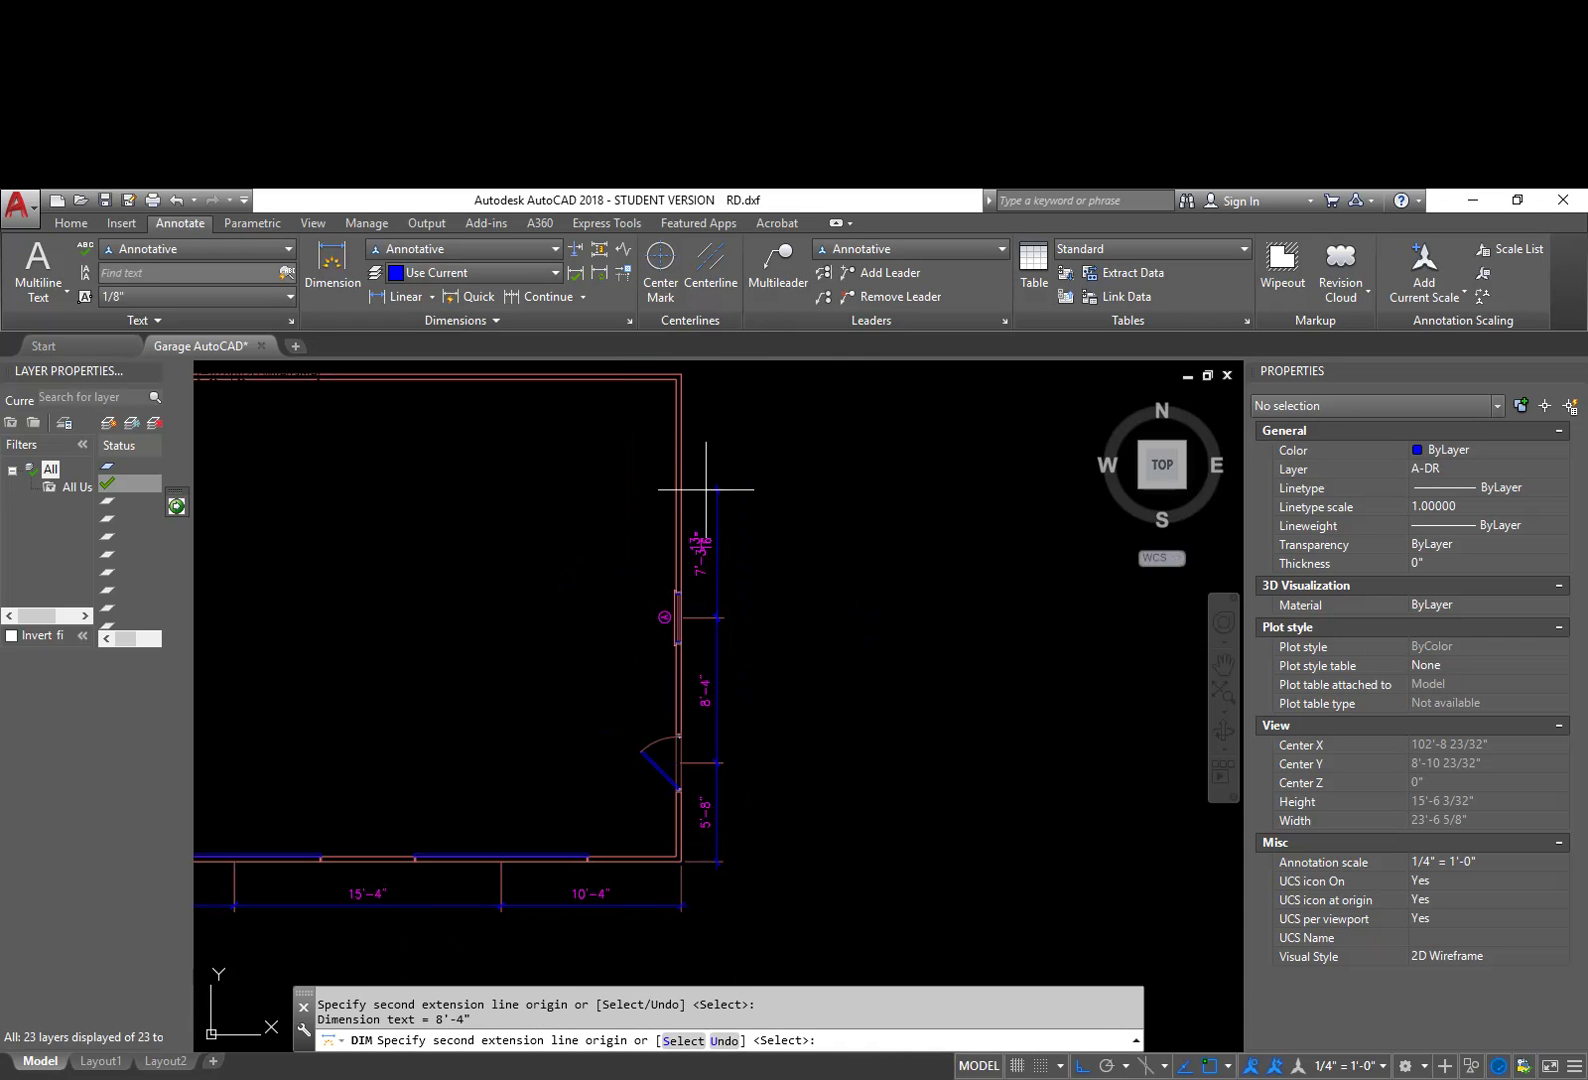
left_click(681, 373)
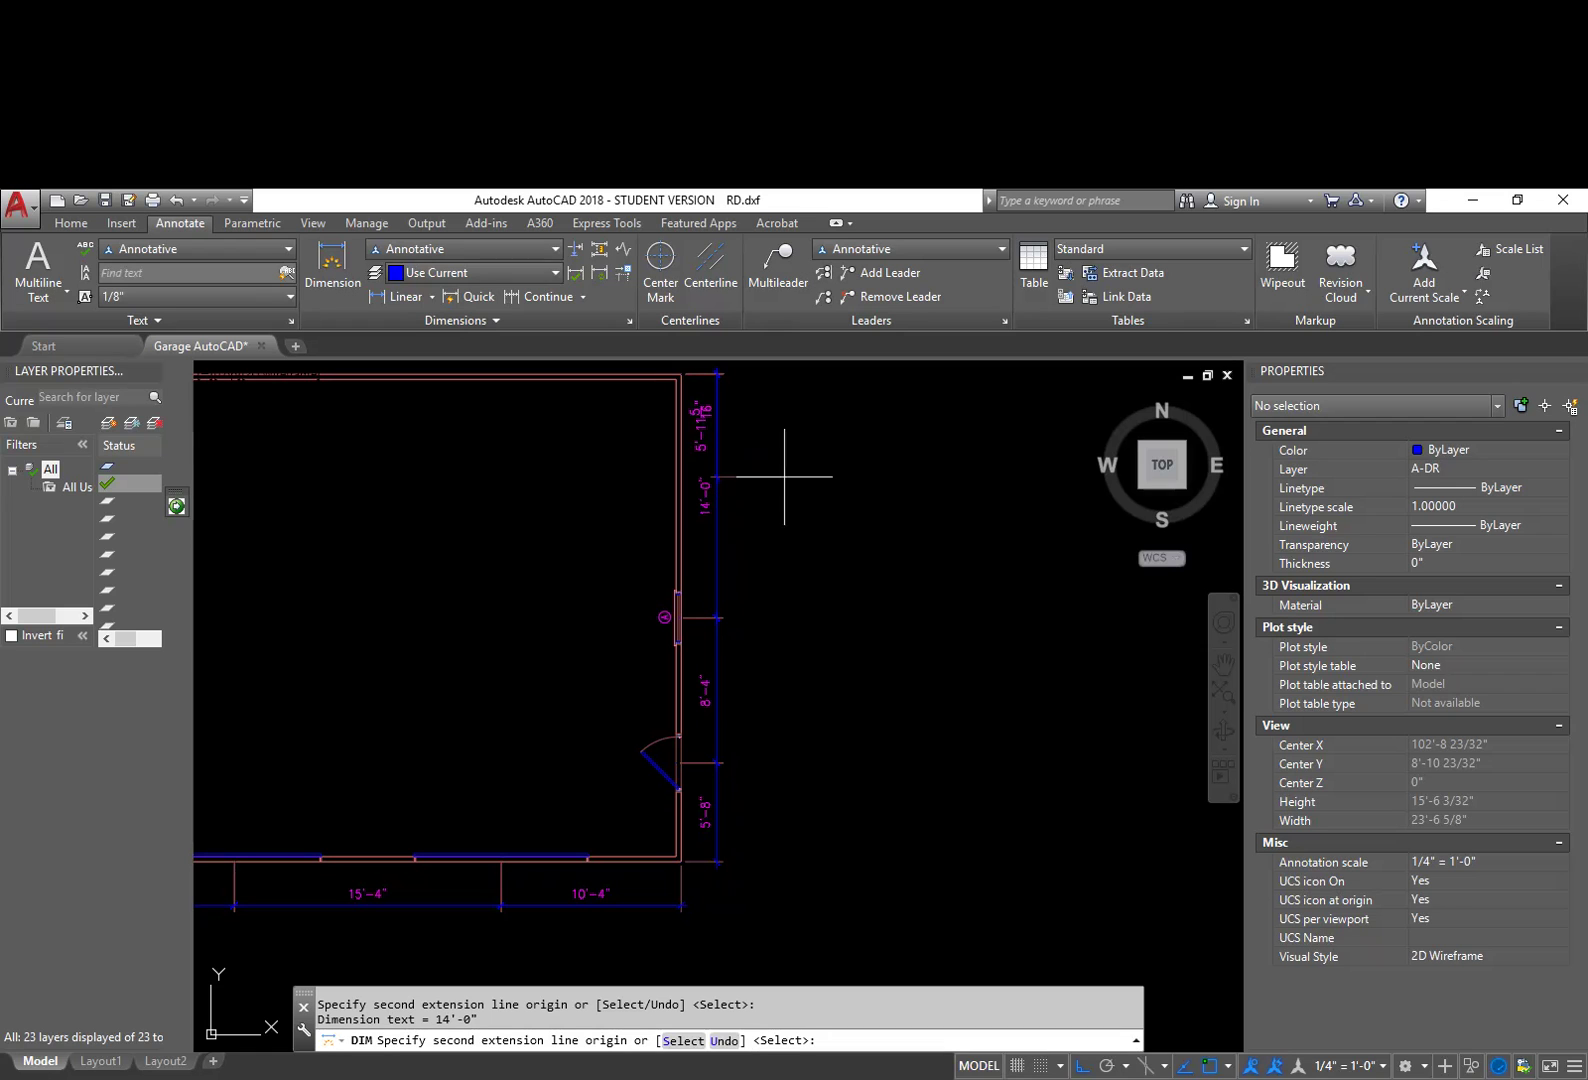
key("Return")
mouse_move(547, 639)
middle_mouse_down()
mouse_move(876, 640)
mouse_move(961, 620)
middle_mouse_up()
key("Return")
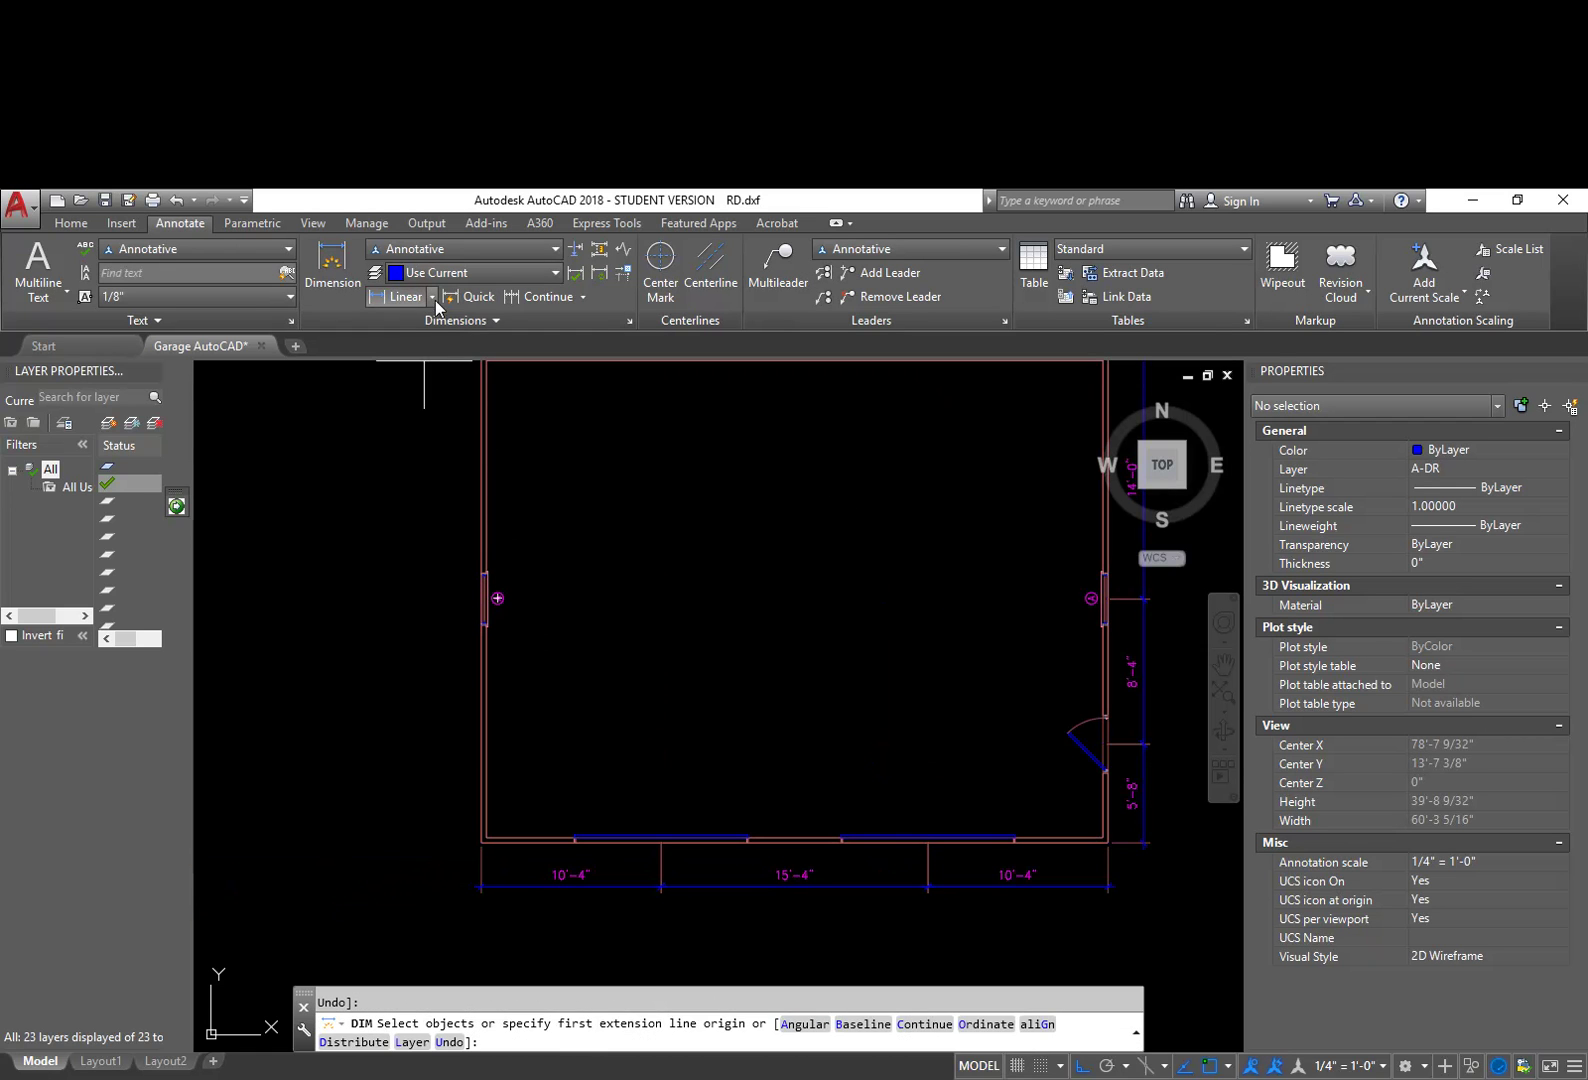
Step: Add a linear dimension from the southwest outer corner to the west window's center, with the dimension line outside the west wall
left_click(410, 300)
scroll(445, 796, "up", 5)
middle_click_drag(571, 944, 560, 791)
left_click(566, 819)
scroll(471, 649, "down", 3)
scroll(567, 592, "up", 5)
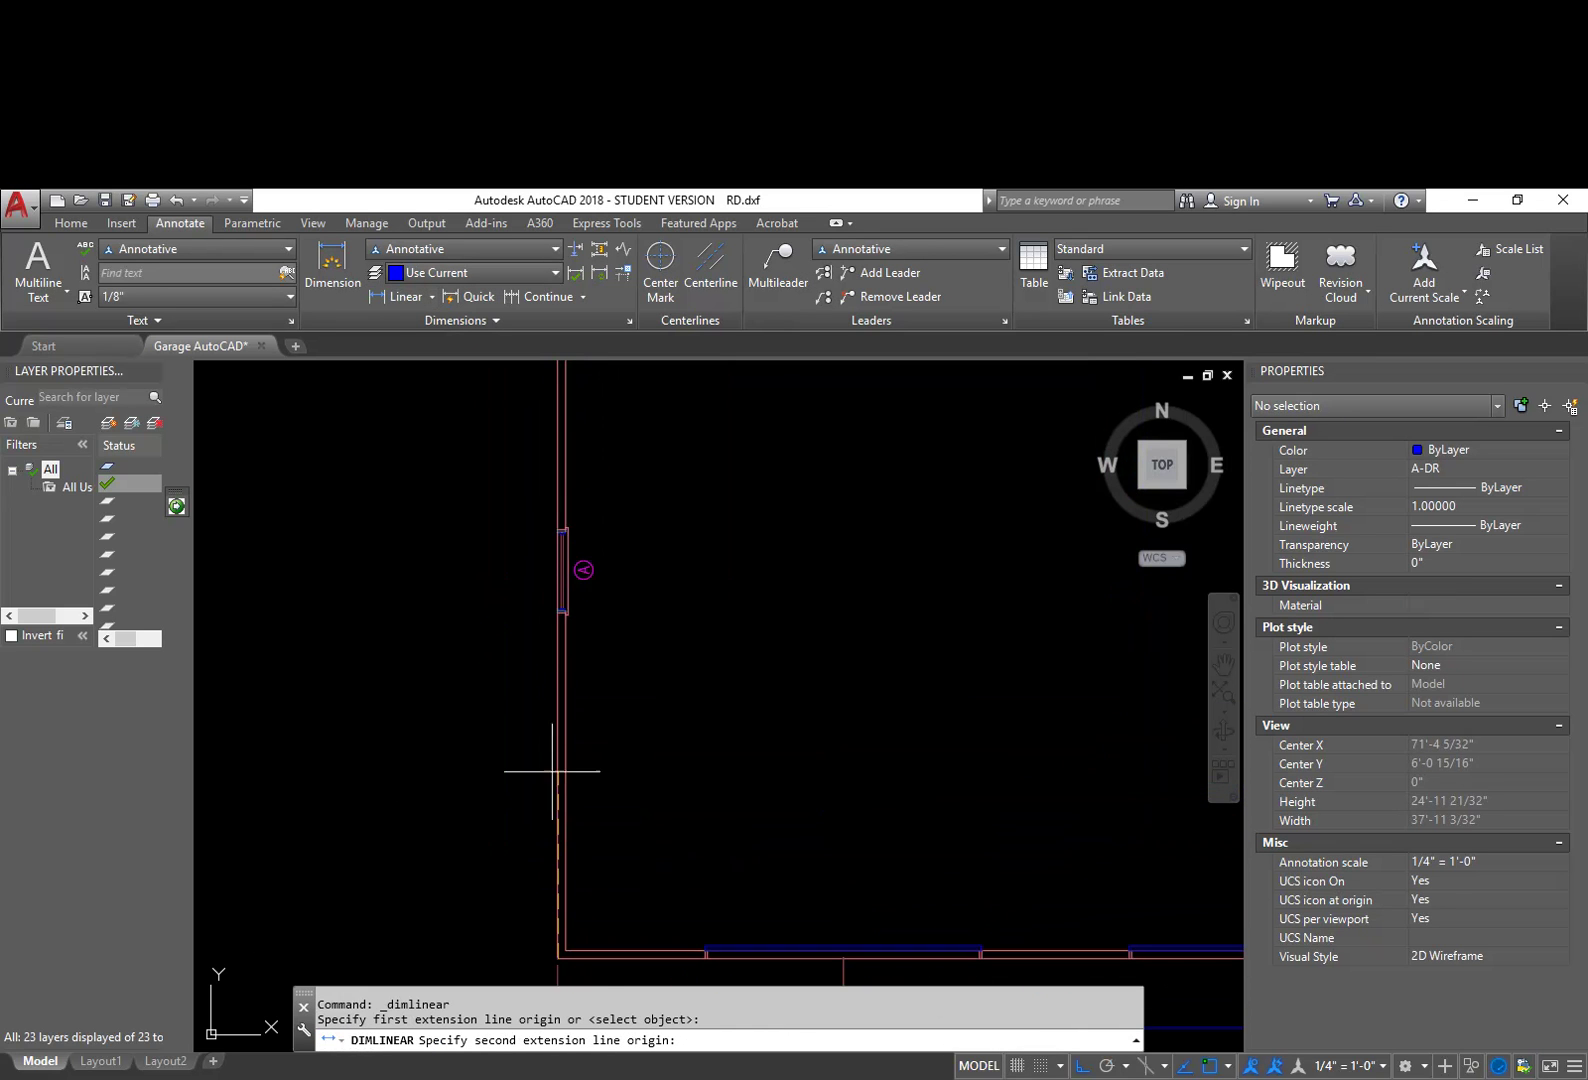
left_click(573, 578)
scroll(512, 570, "down", 4)
left_click(482, 580)
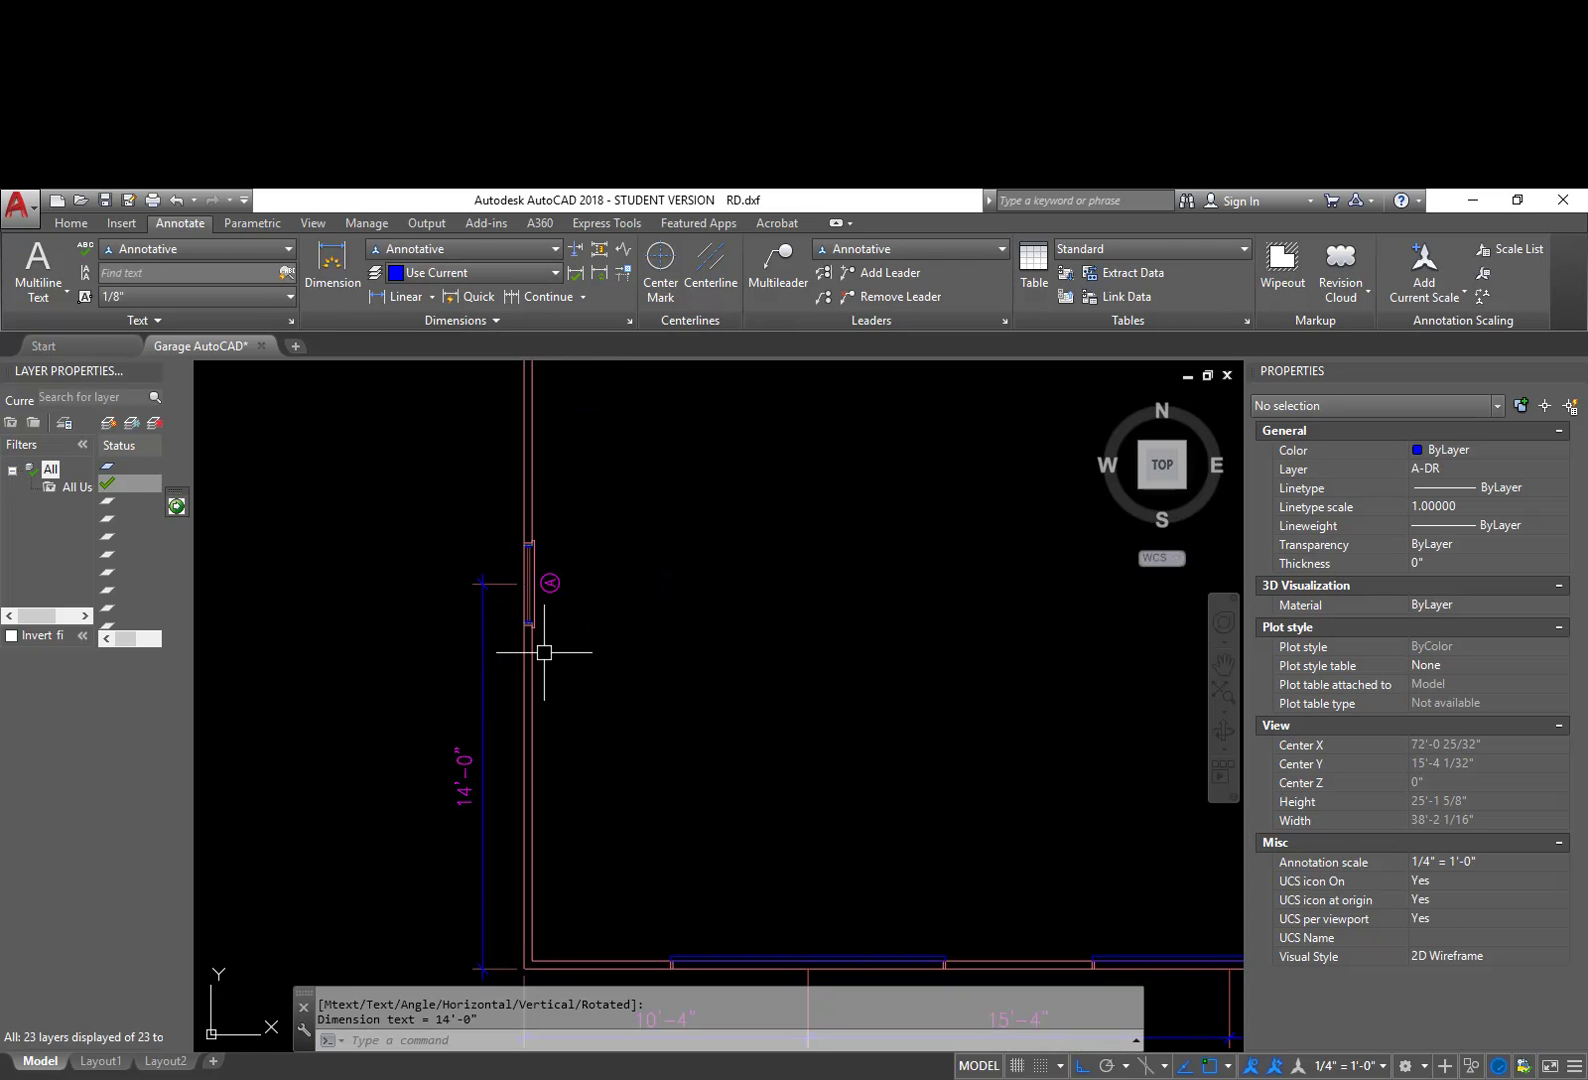
Step: Continue the west wall's dimension chain from the window's center to the northwest outer corner and end the chain
type("dim")
key("Return")
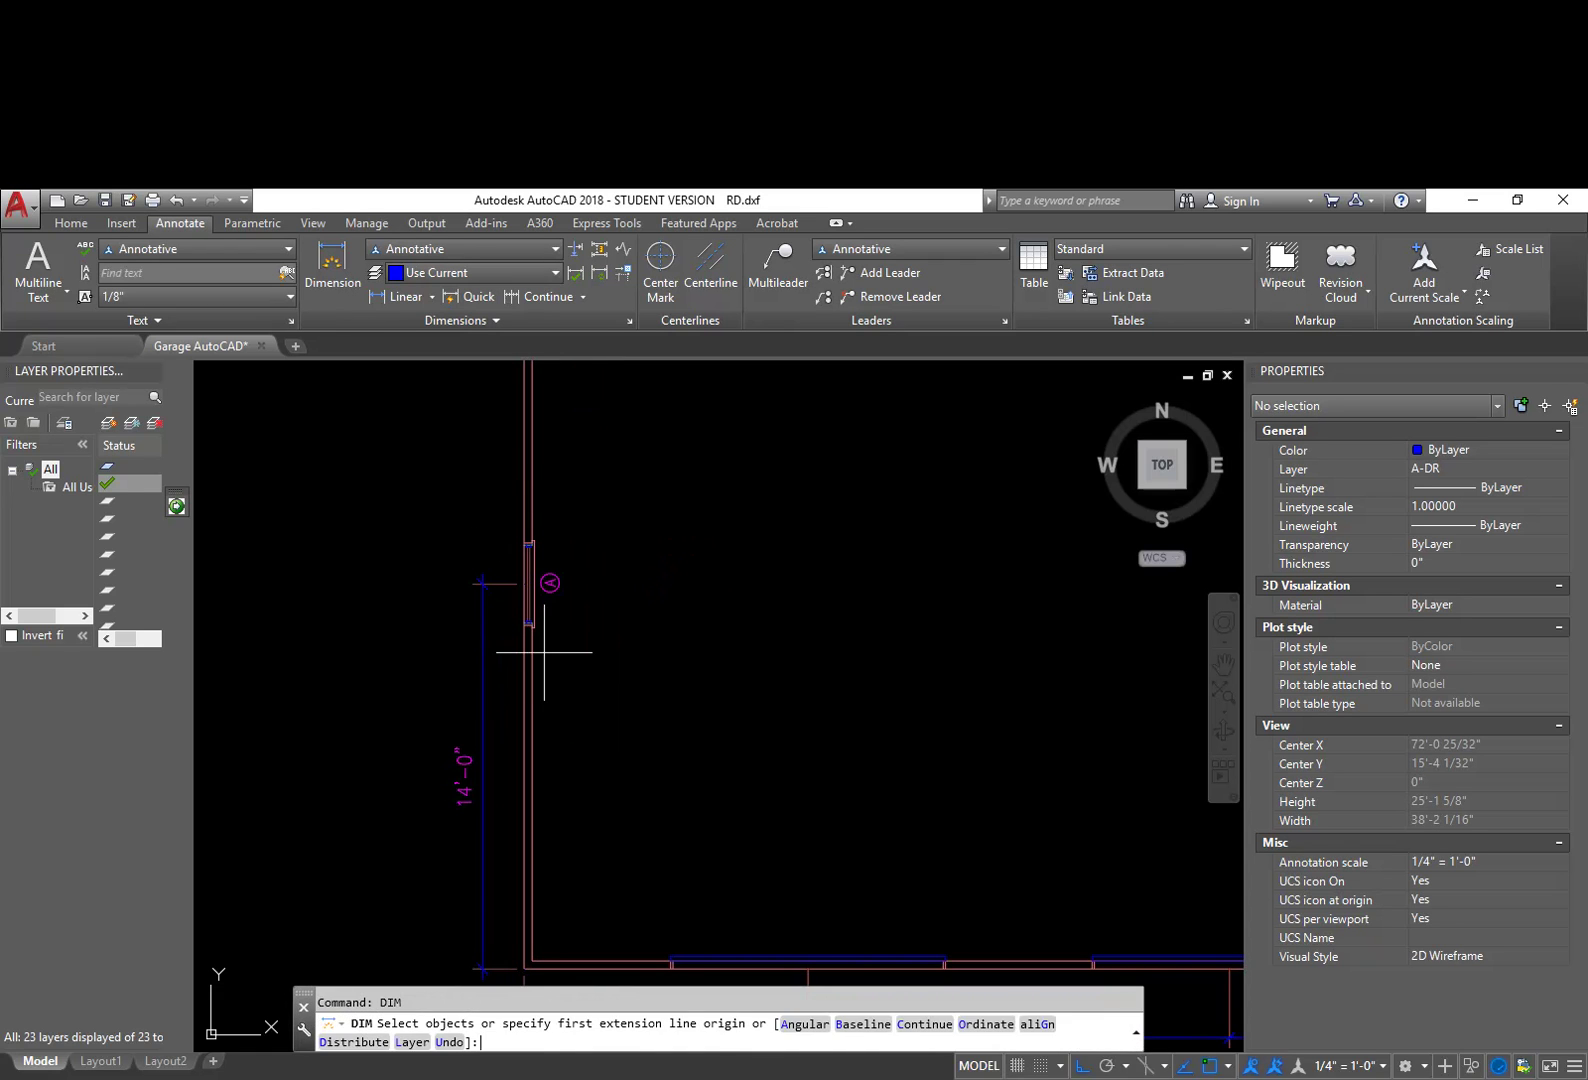
key("Return")
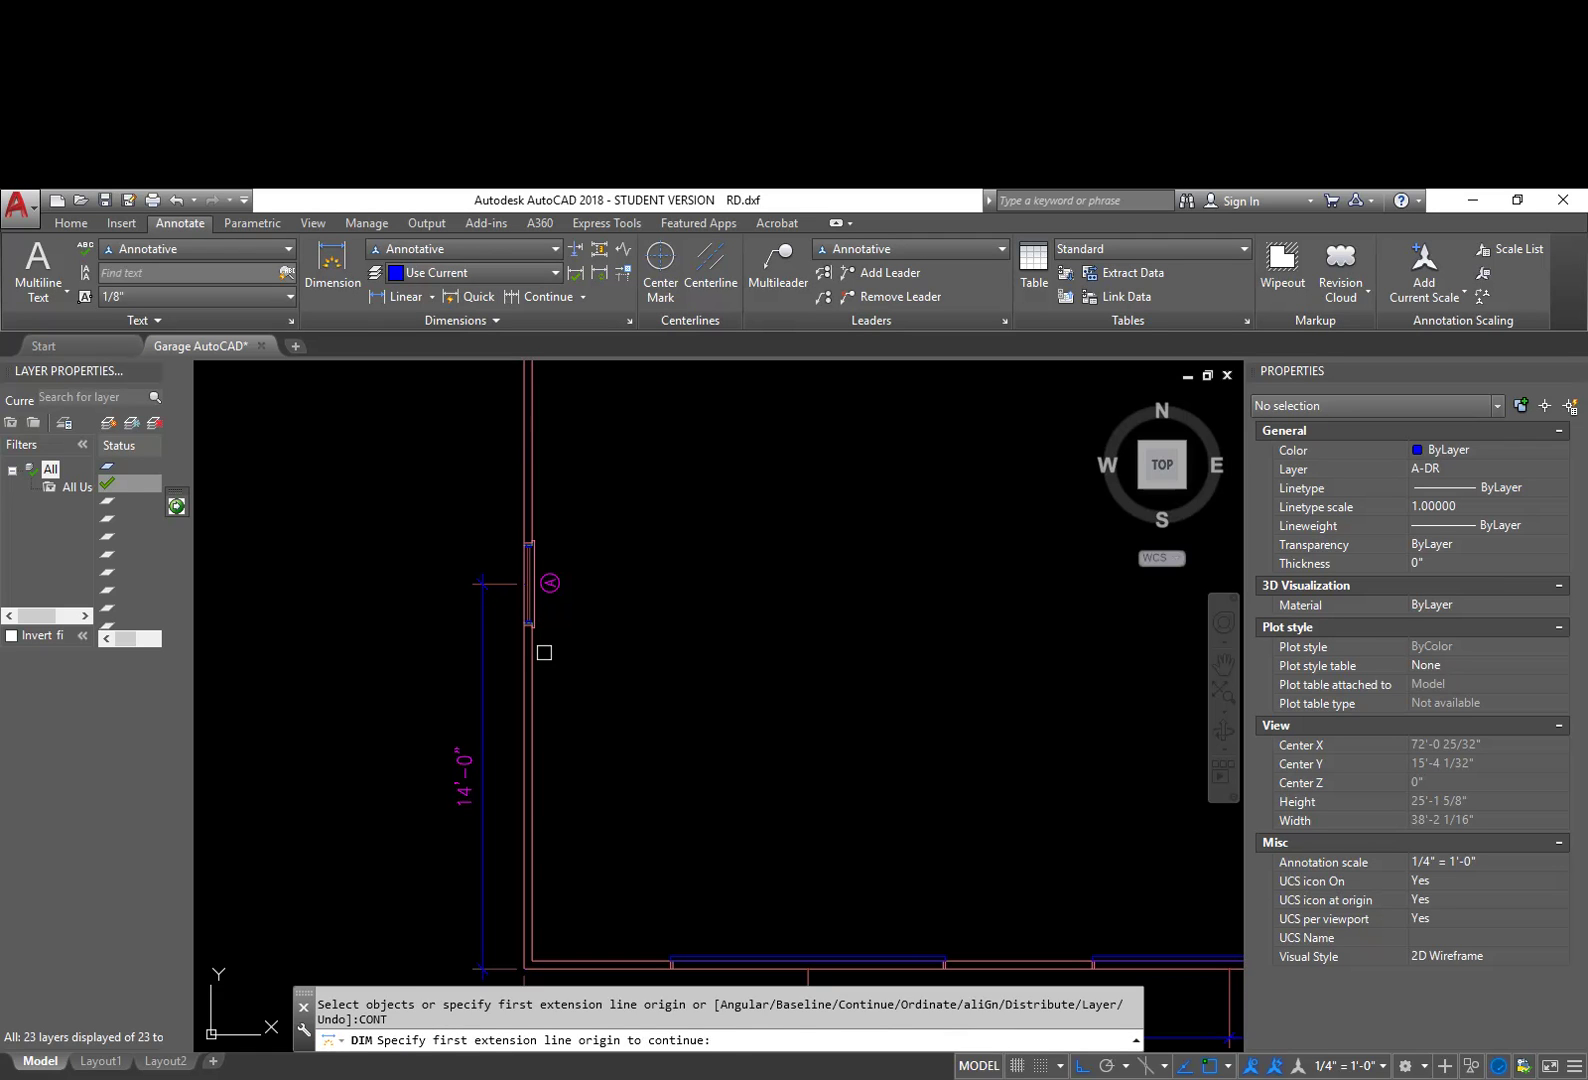
left_click(482, 627)
middle_click_drag(496, 454, 450, 700)
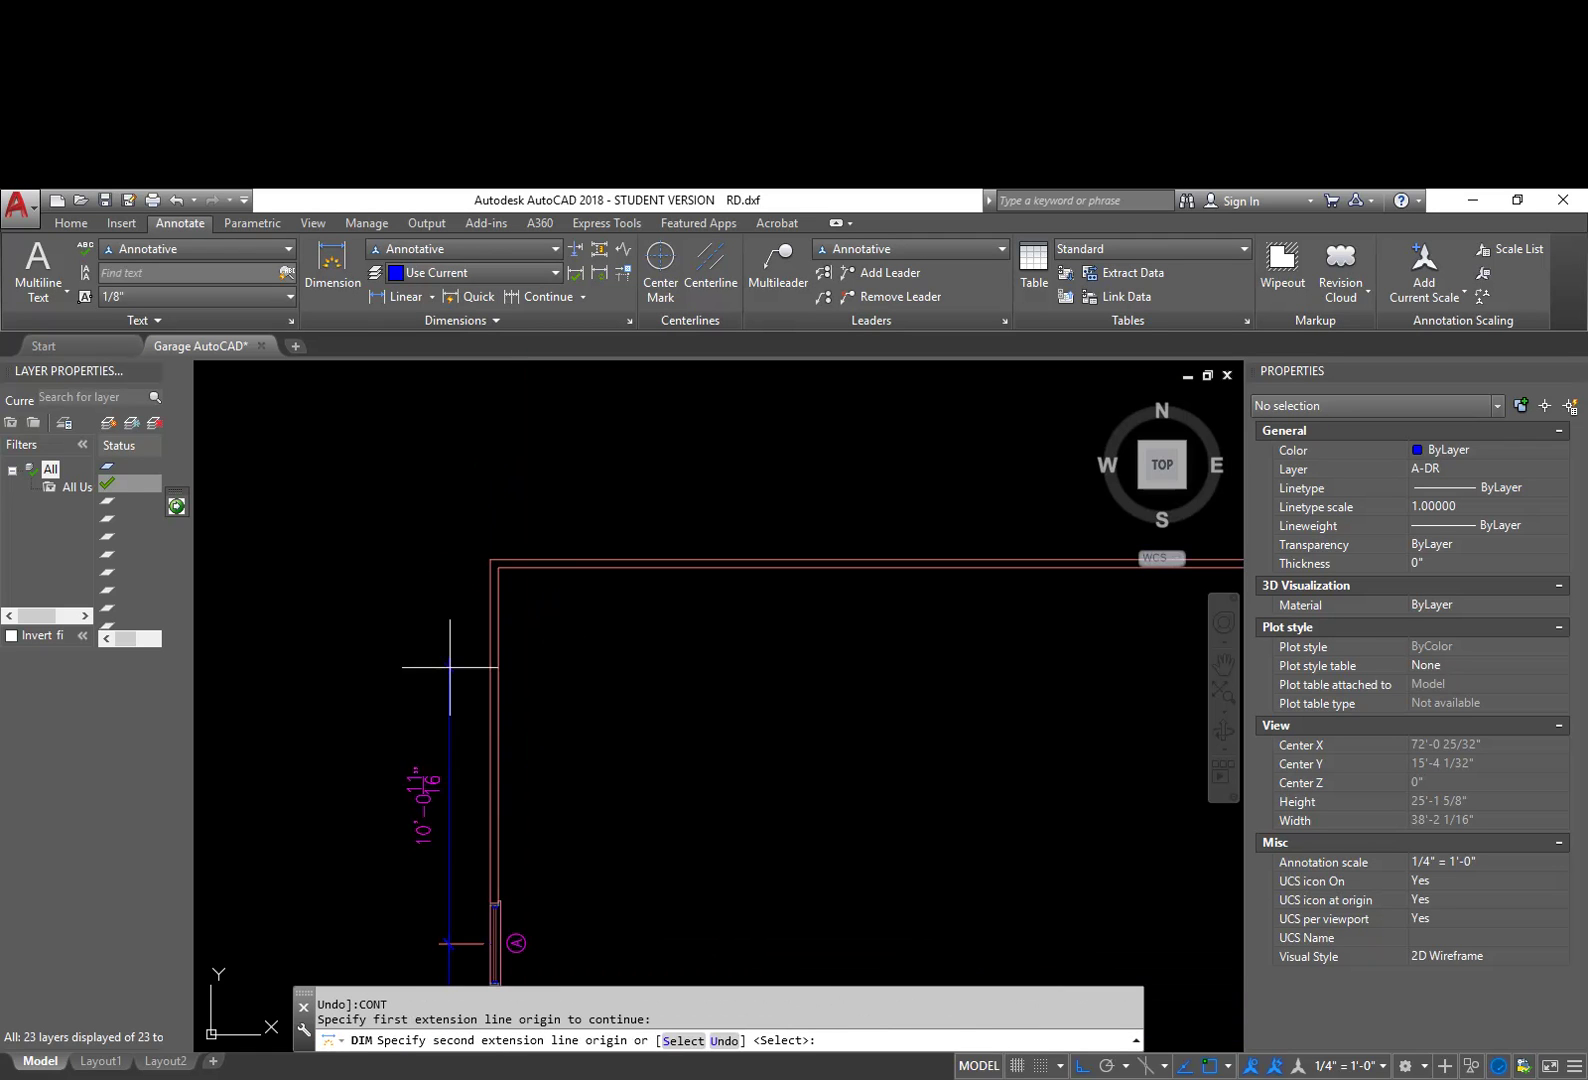
left_click(490, 559)
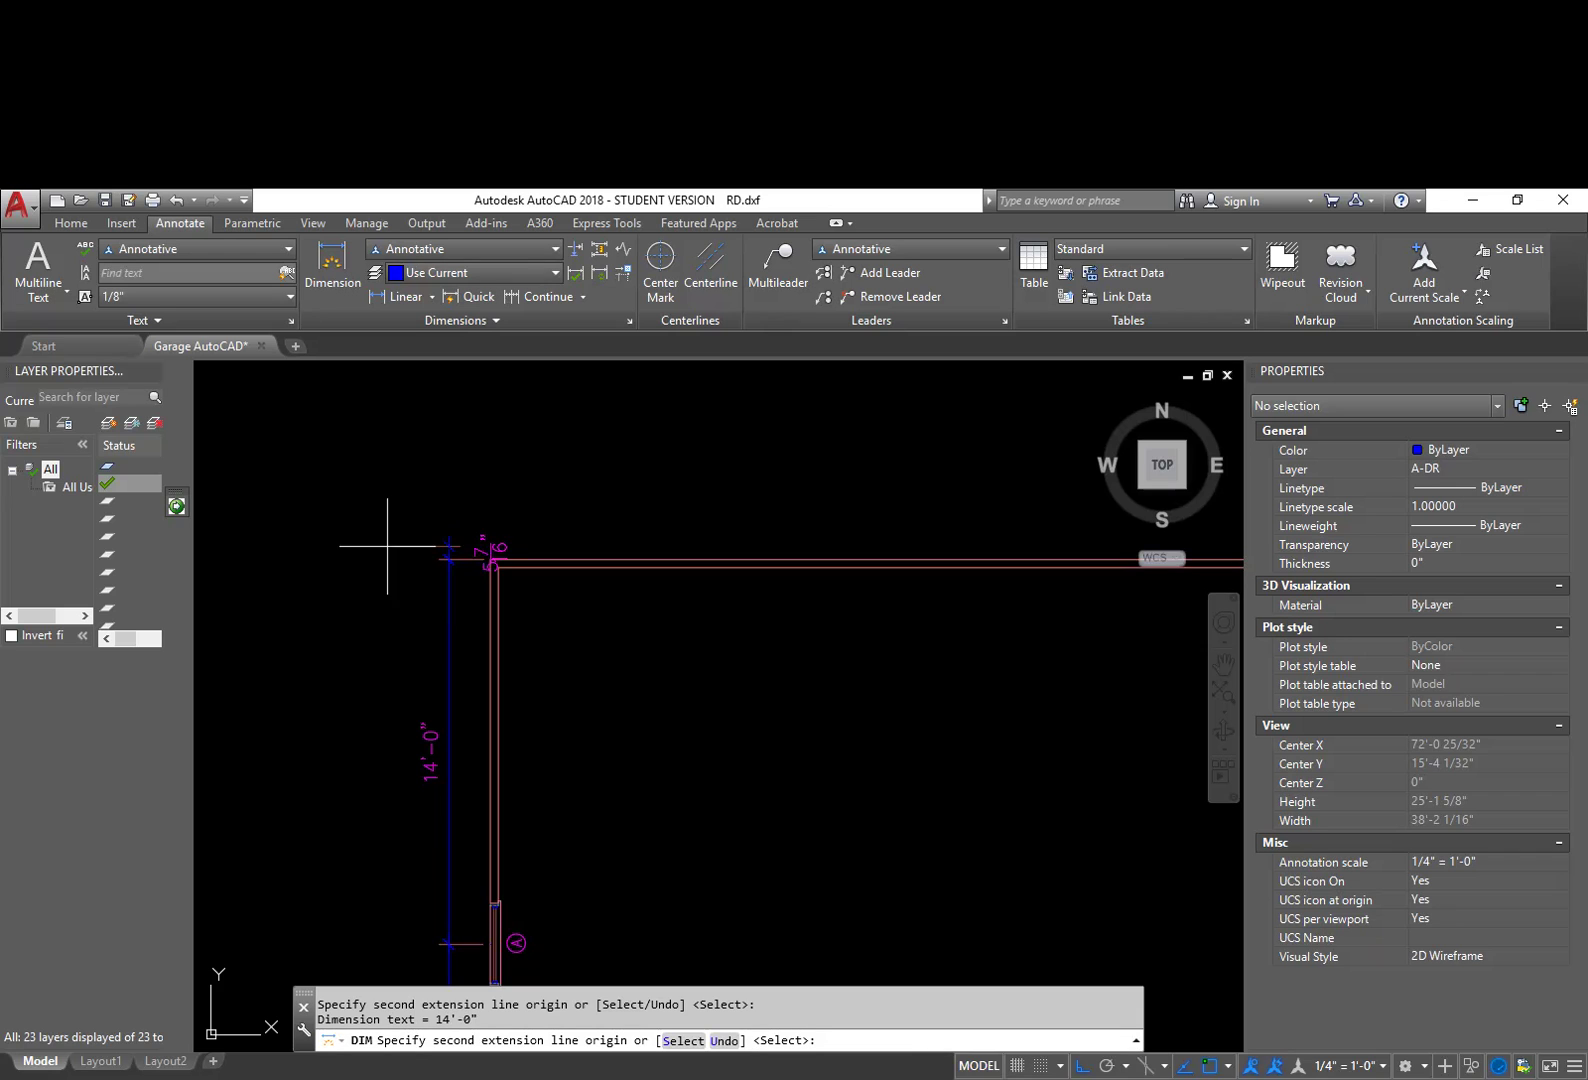
key("Return")
scroll(528, 627, "down", 4)
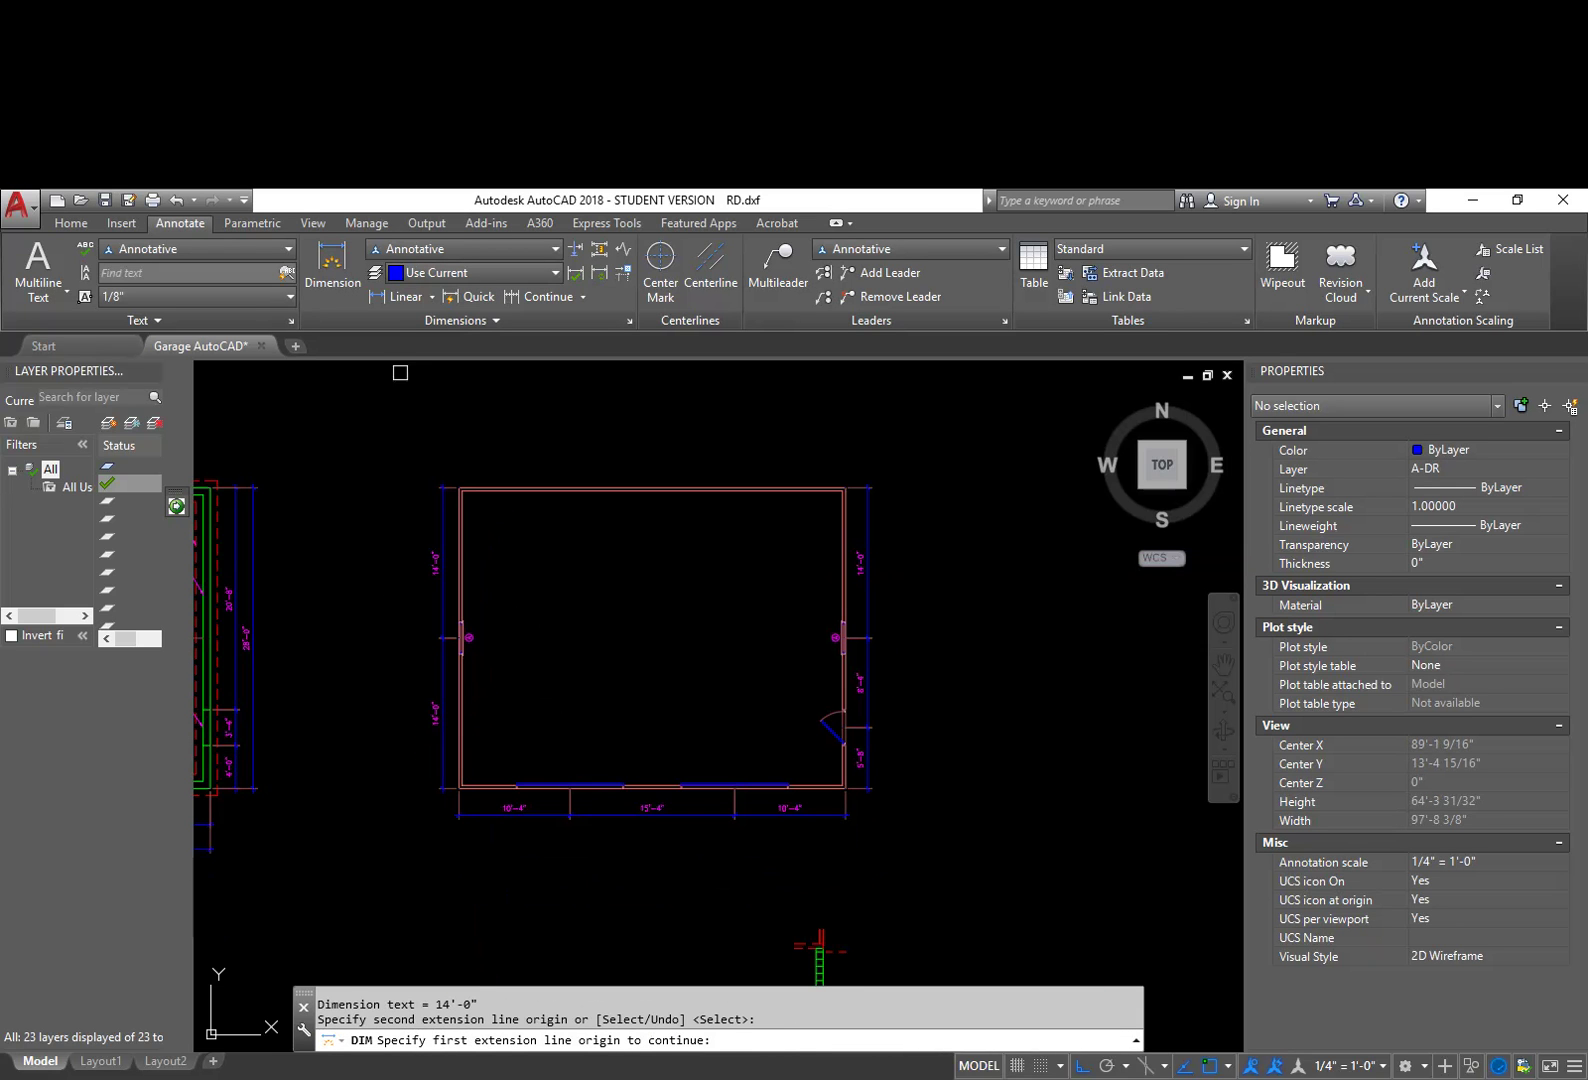
Step: Dimension the plan's overall width between its south outer corners, placing the dimension line below the opening dimensions
left_click(403, 296)
scroll(429, 847, "up", 5)
left_click(413, 860)
scroll(700, 900, "down", 4)
scroll(900, 865, "up", 5)
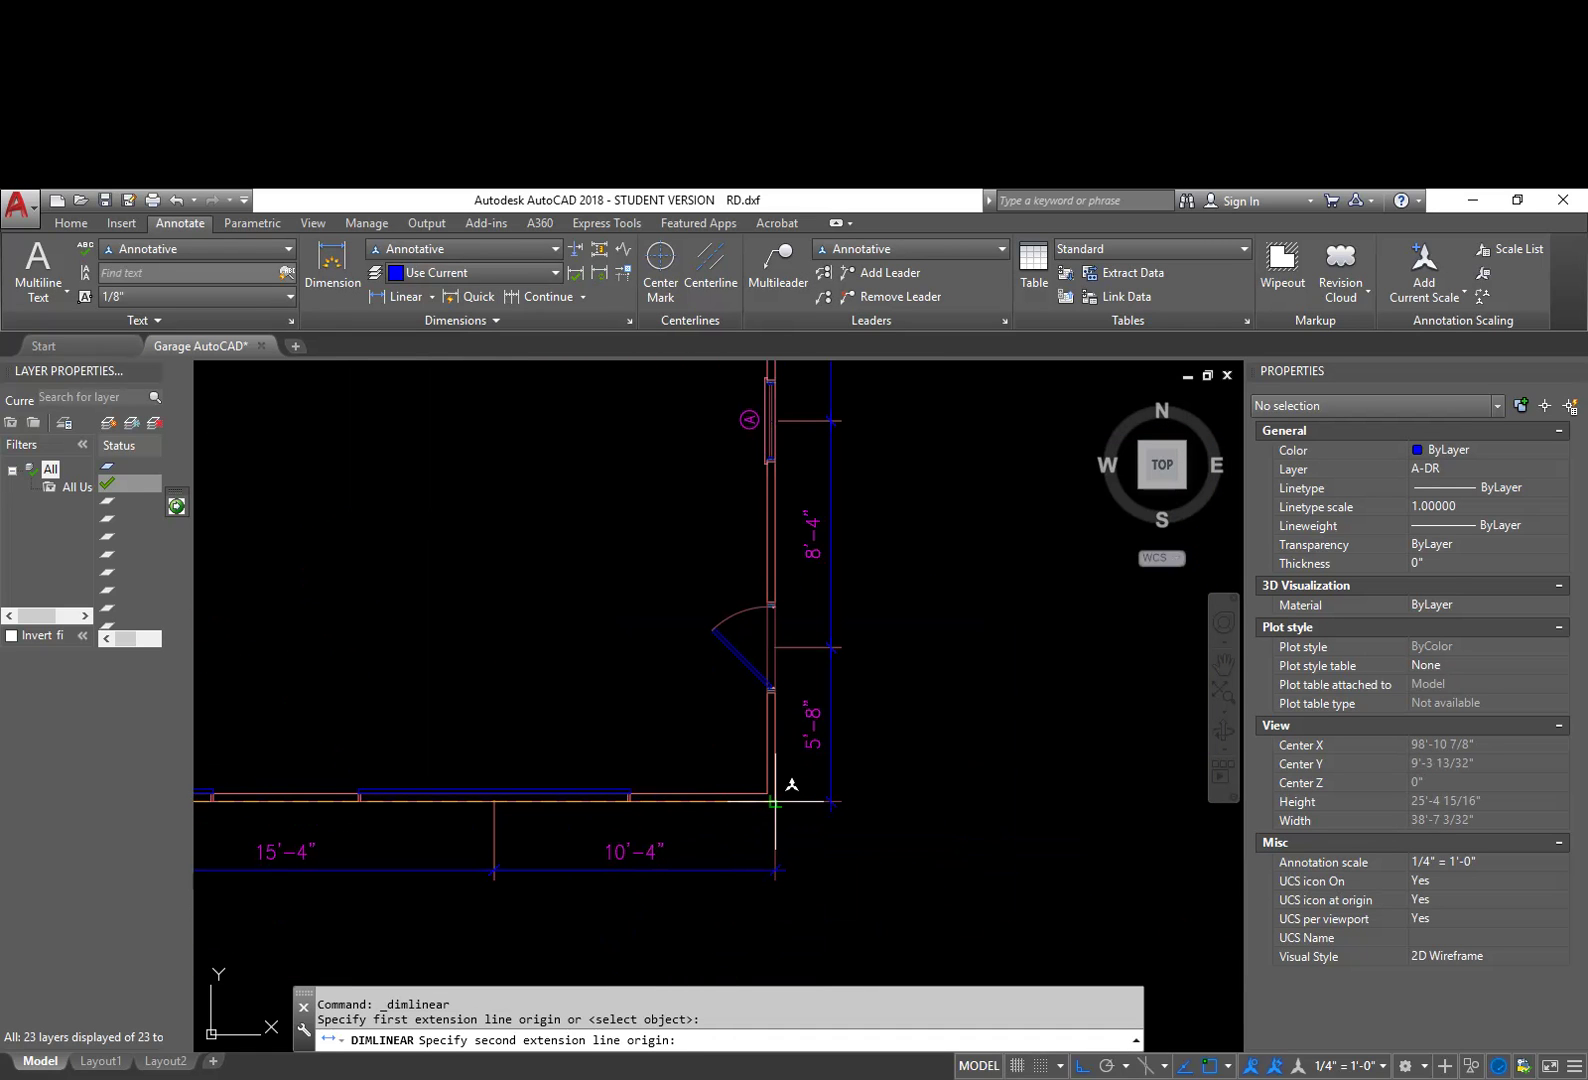
left_click(767, 807)
middle_click_drag(806, 902, 826, 789)
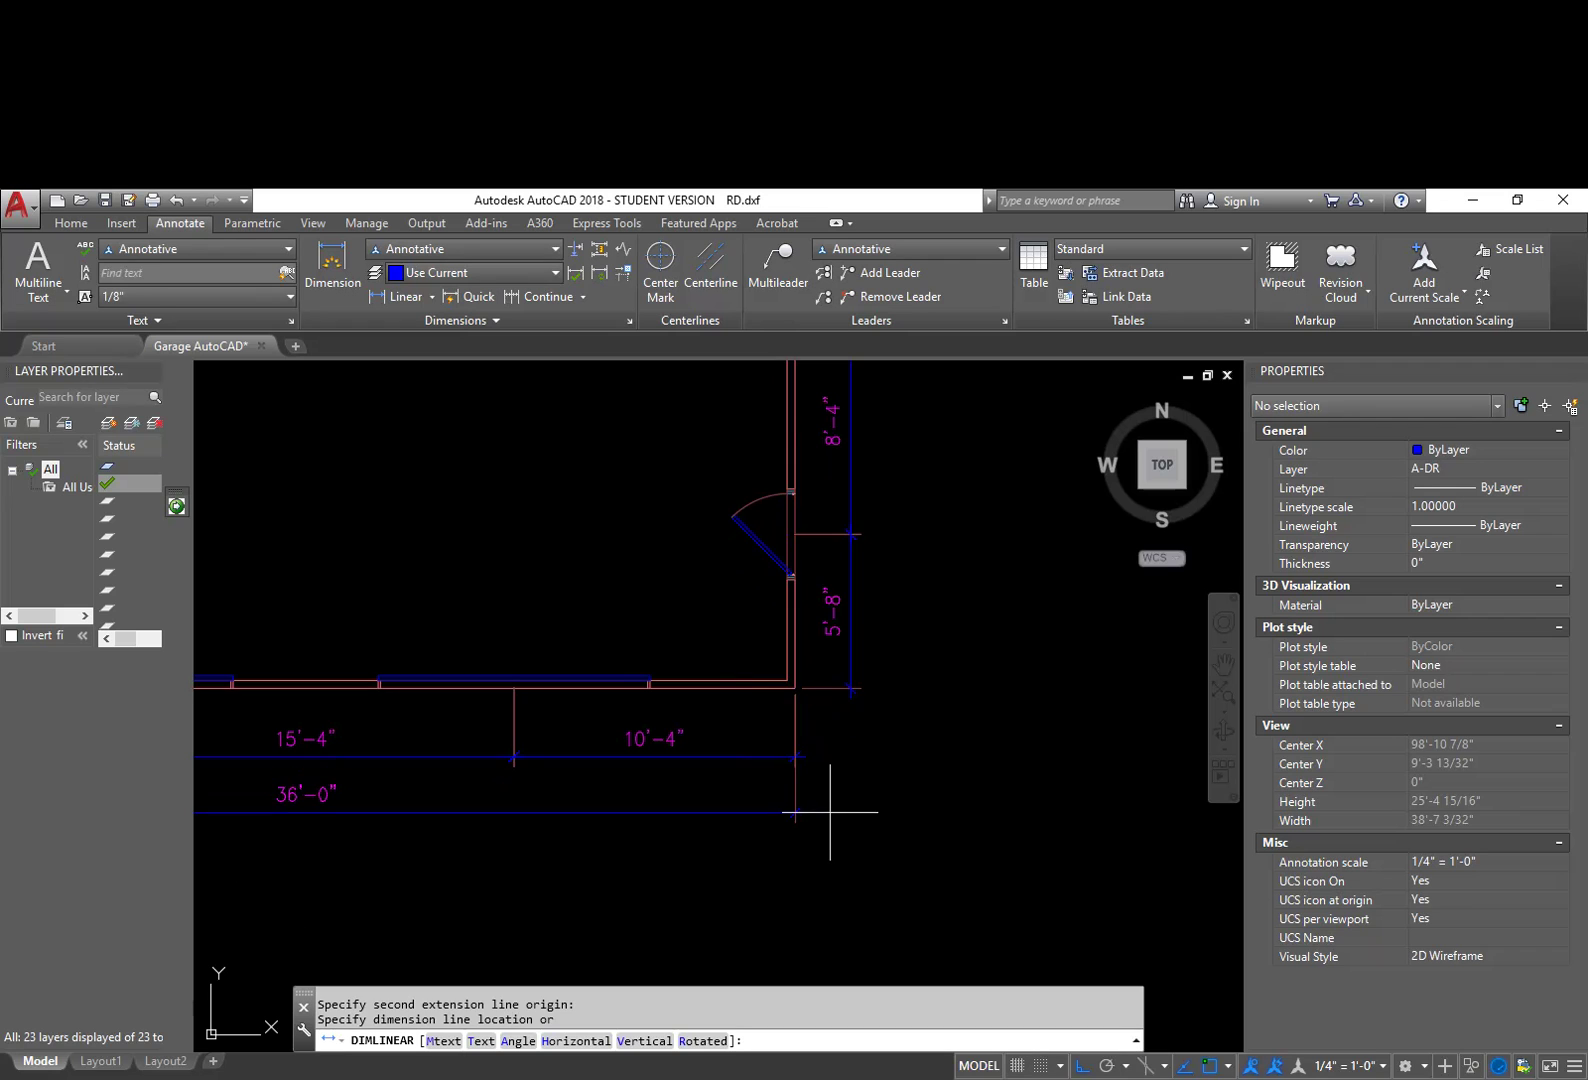
left_click(832, 810)
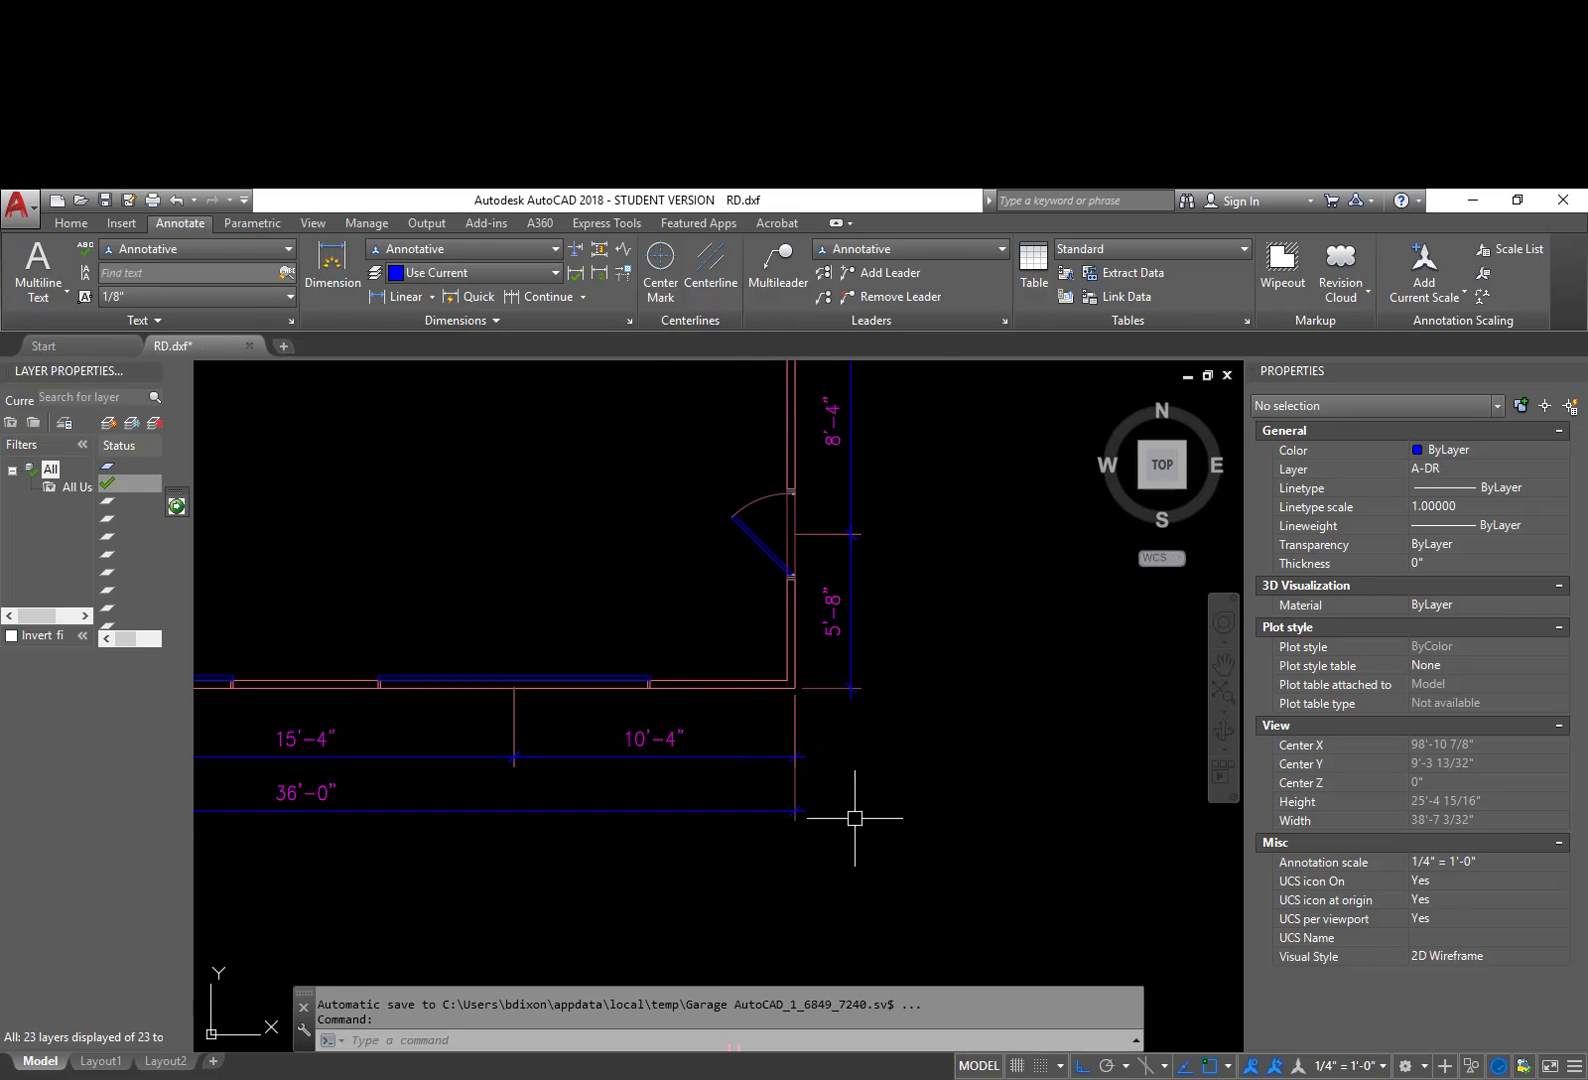
Step: Dimension the plan's overall depth between its east outer corners, placing the dimension line outside the east opening dimensions
scroll(821, 754, "up", 5)
scroll(721, 739, "up", 4)
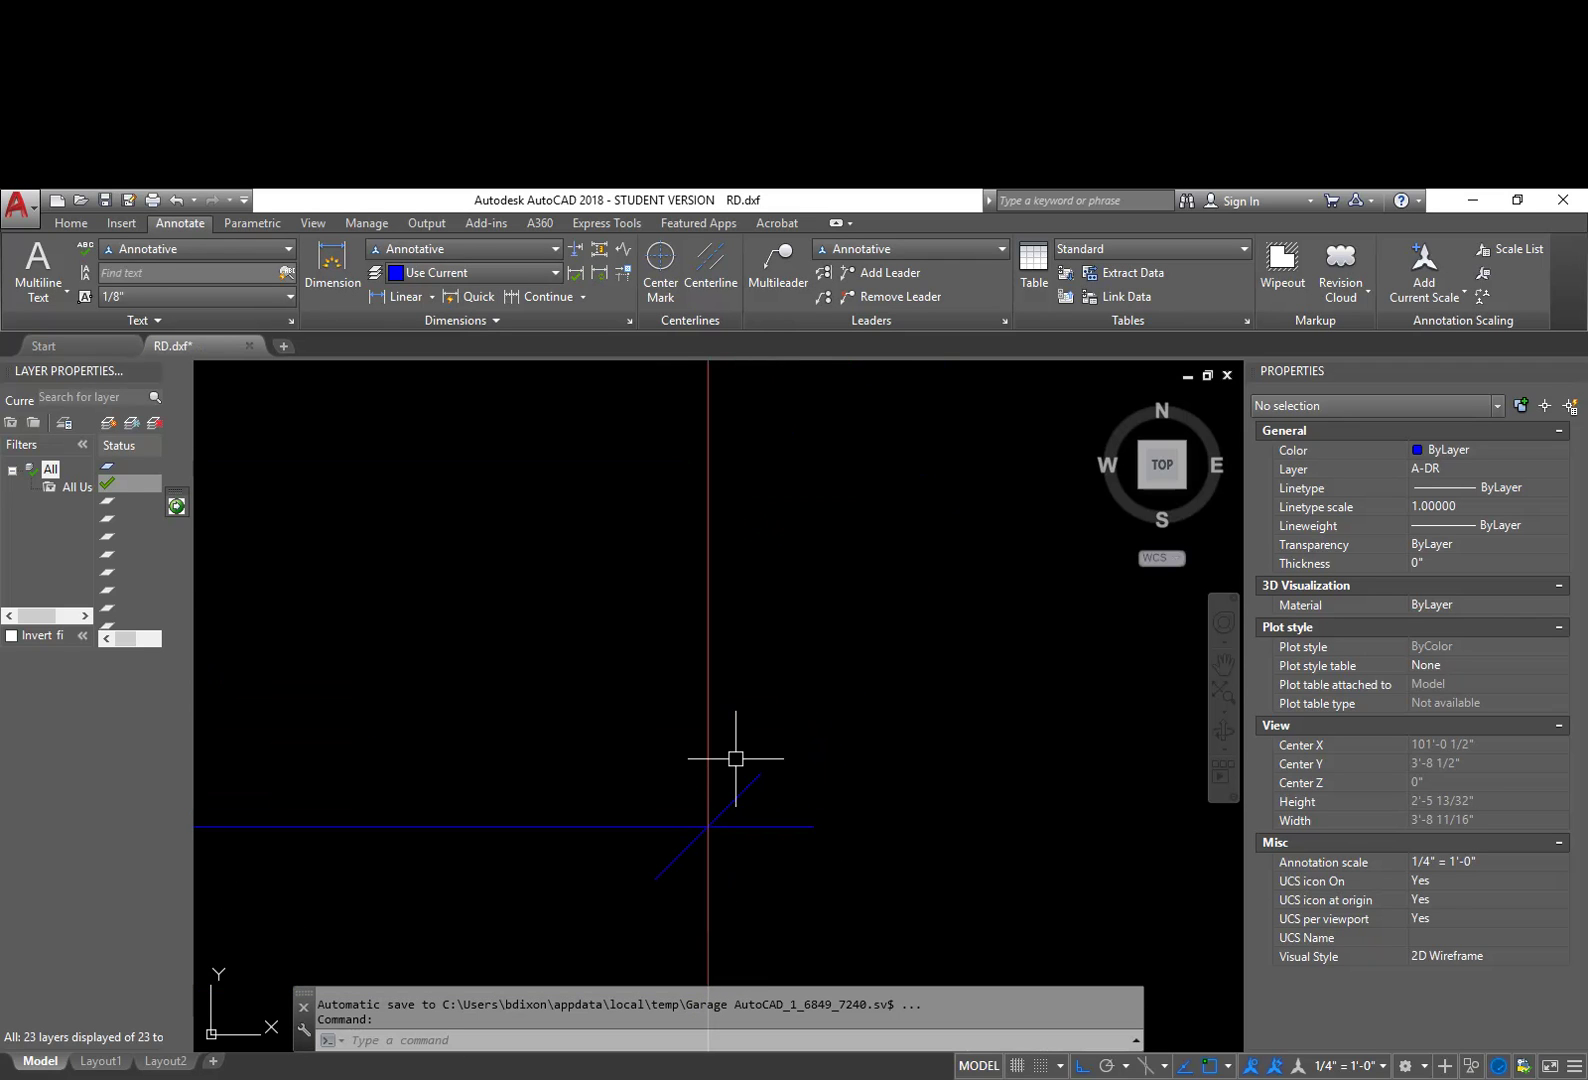
scroll(735, 758, "down", 9)
key("Return")
left_click(733, 699)
scroll(822, 603, "down", 4)
scroll(805, 557, "up", 7)
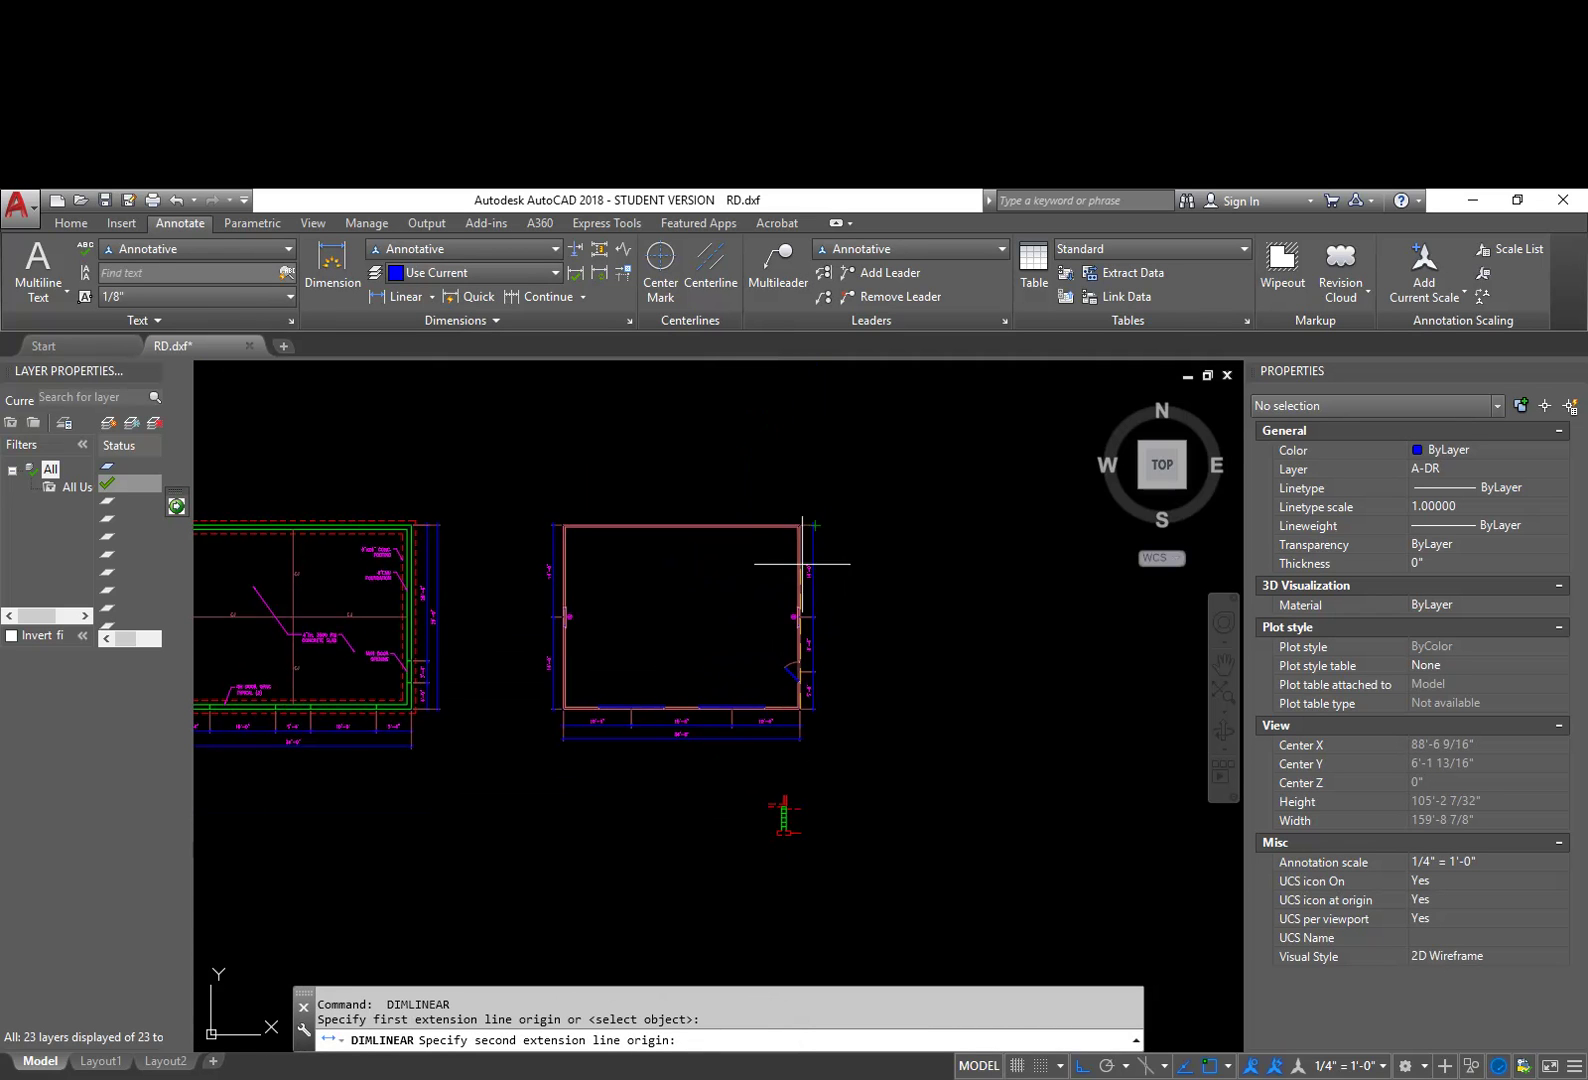
left_click(797, 505)
scroll(950, 525, "down", 1)
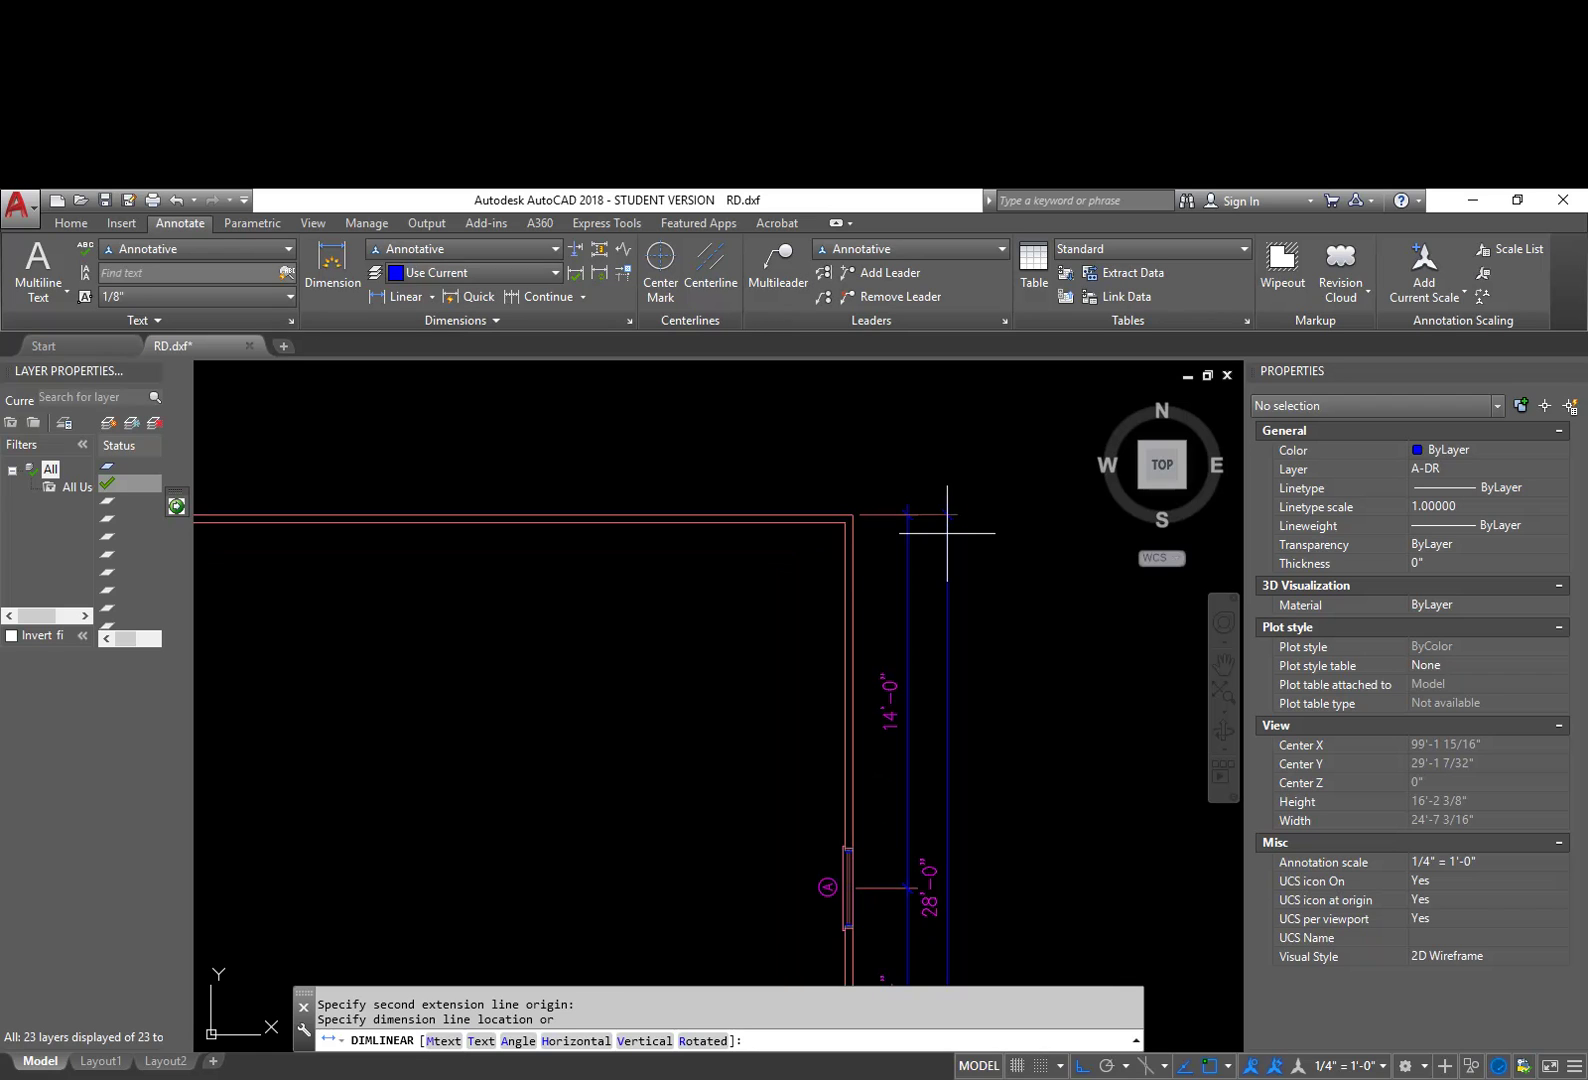
left_click(961, 538)
scroll(1007, 759, "down", 6)
middle_click_drag(1007, 759, 1002, 637)
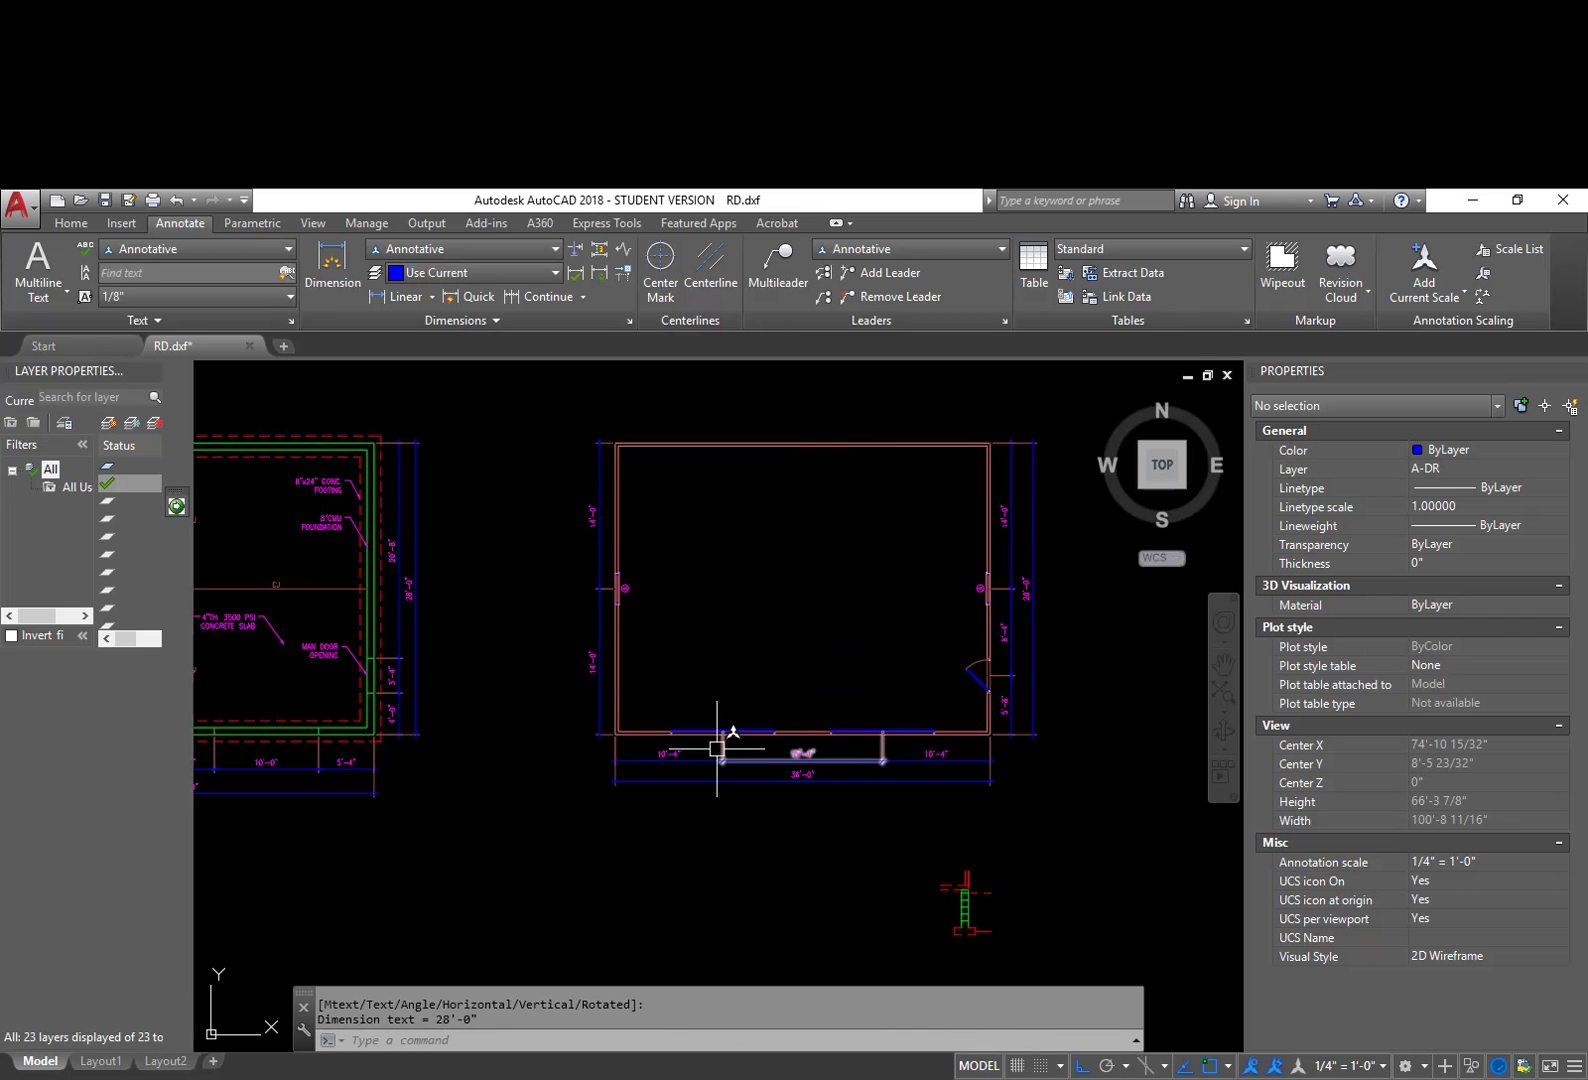
Step: Make A-GAR-DR DASH the current layer for work at the west garage door
left_click(678, 752)
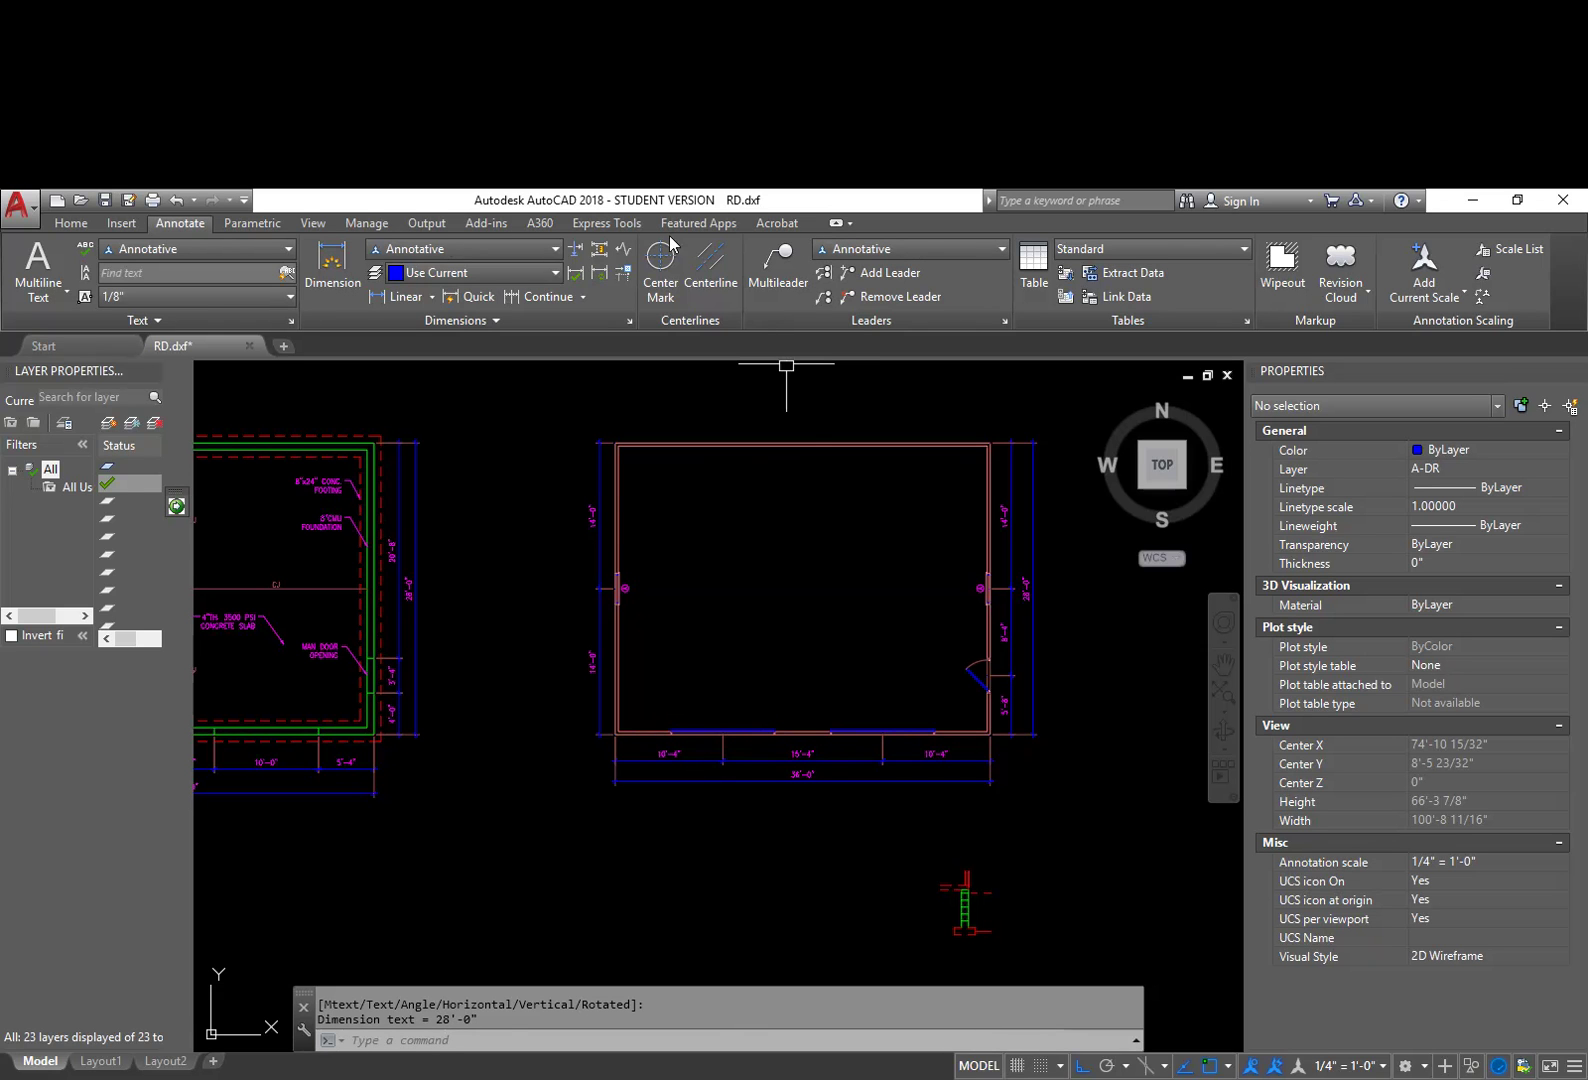
left_click(71, 223)
left_click(868, 249)
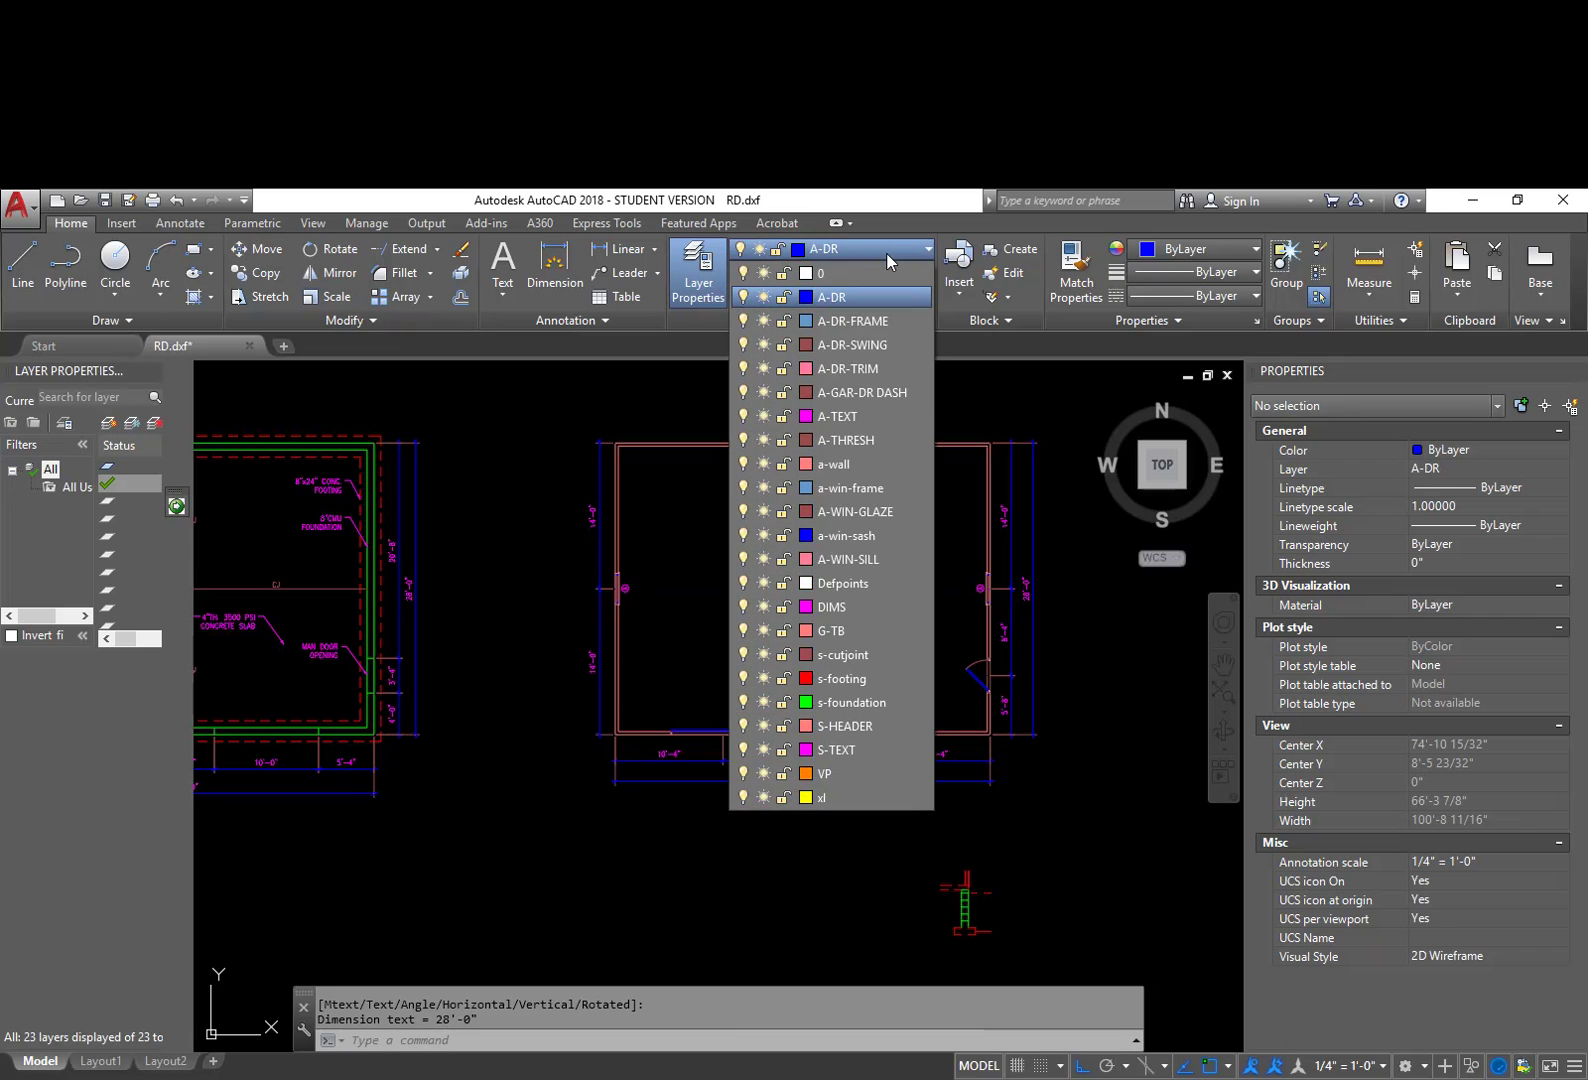
left_click(865, 393)
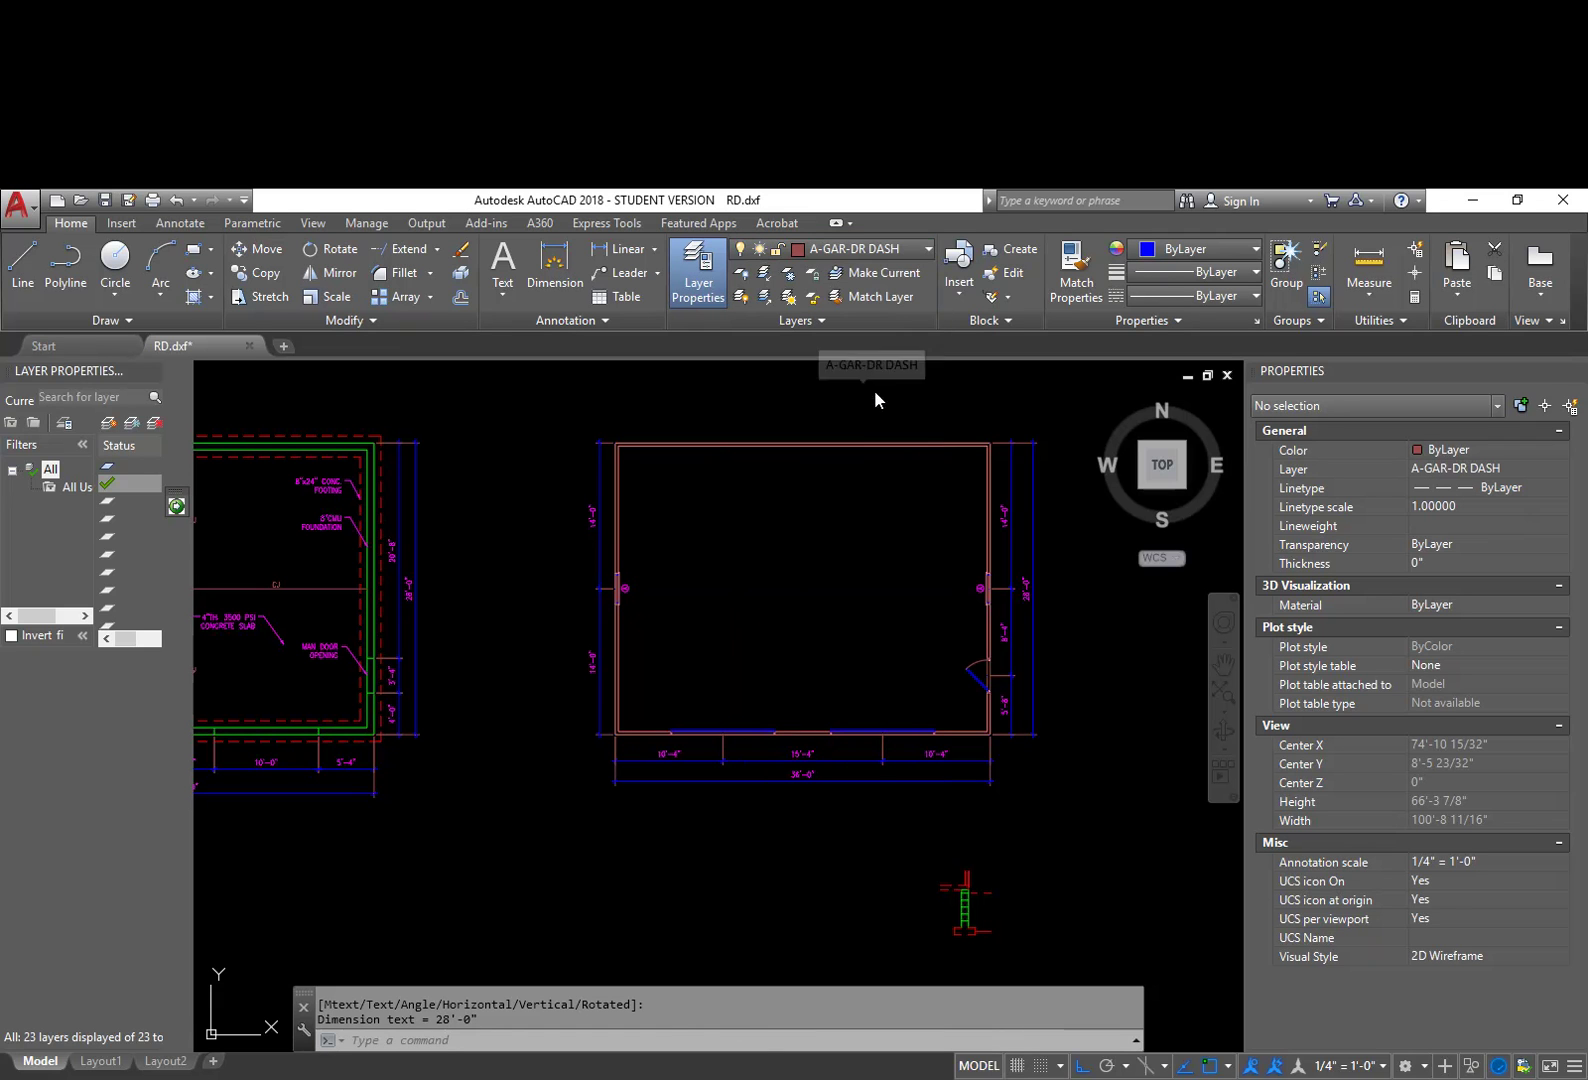
scroll(684, 737, "up", 8)
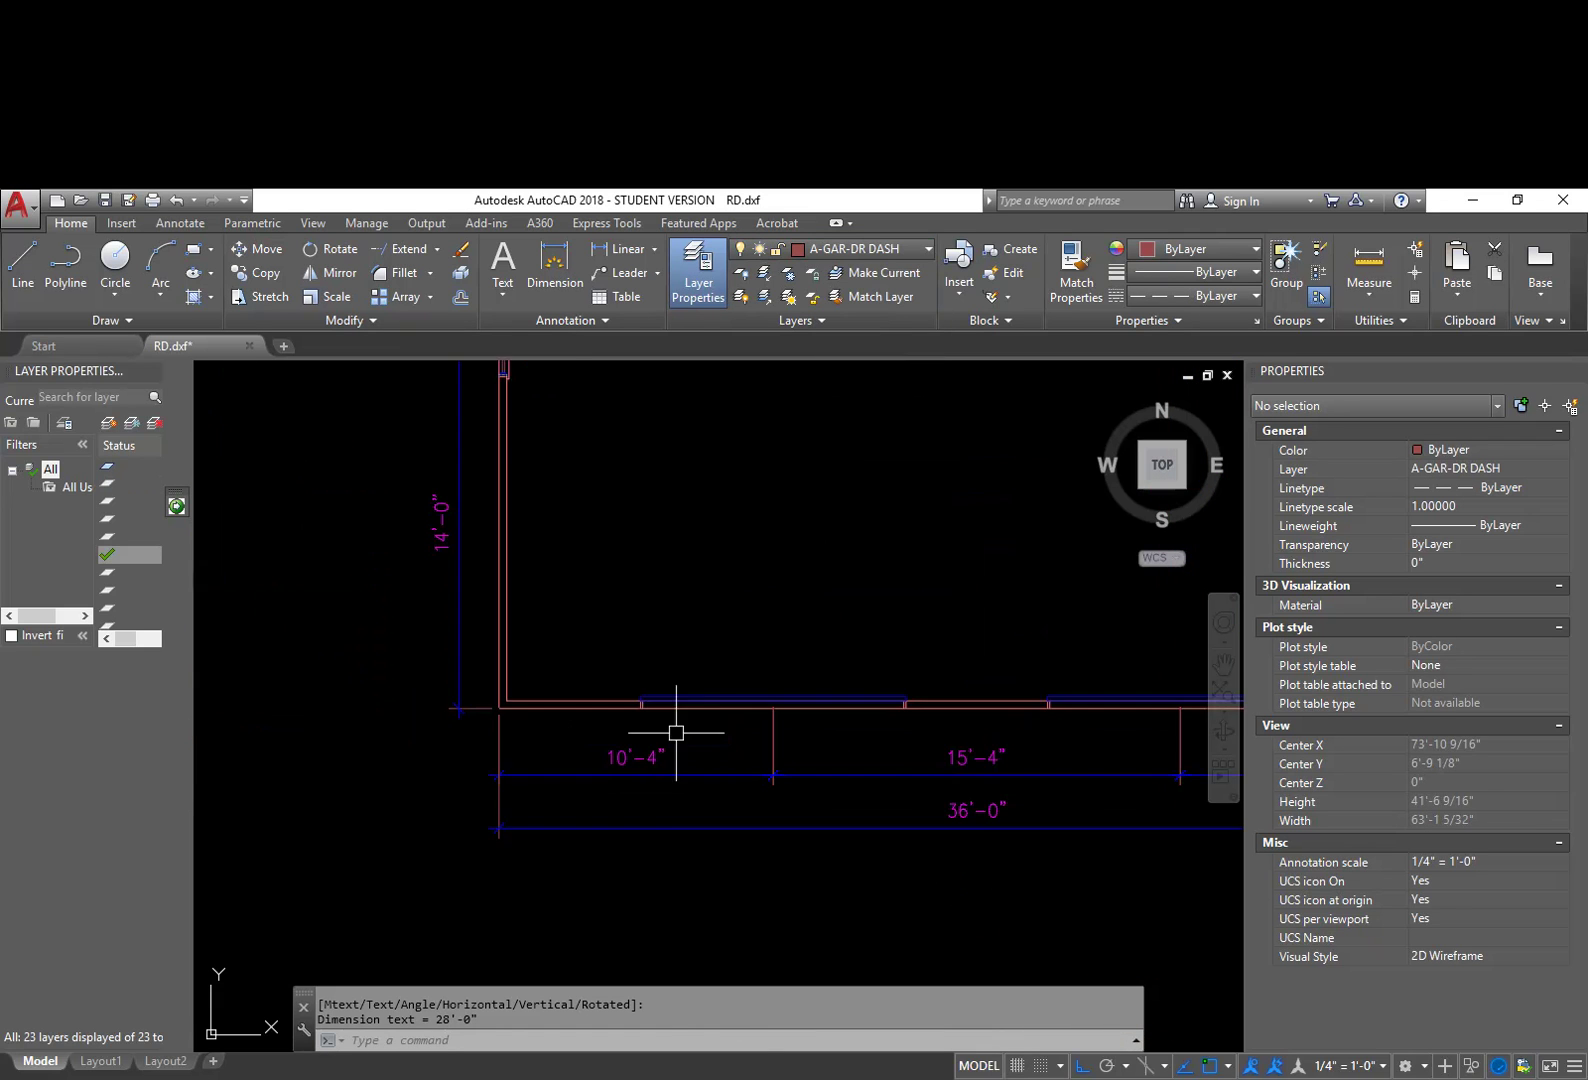
Step: Draw a line 7' north from the west garage door's west jamb, continuing horizontally east past the opening
scroll(666, 720, "up", 5)
type("l")
key("Return")
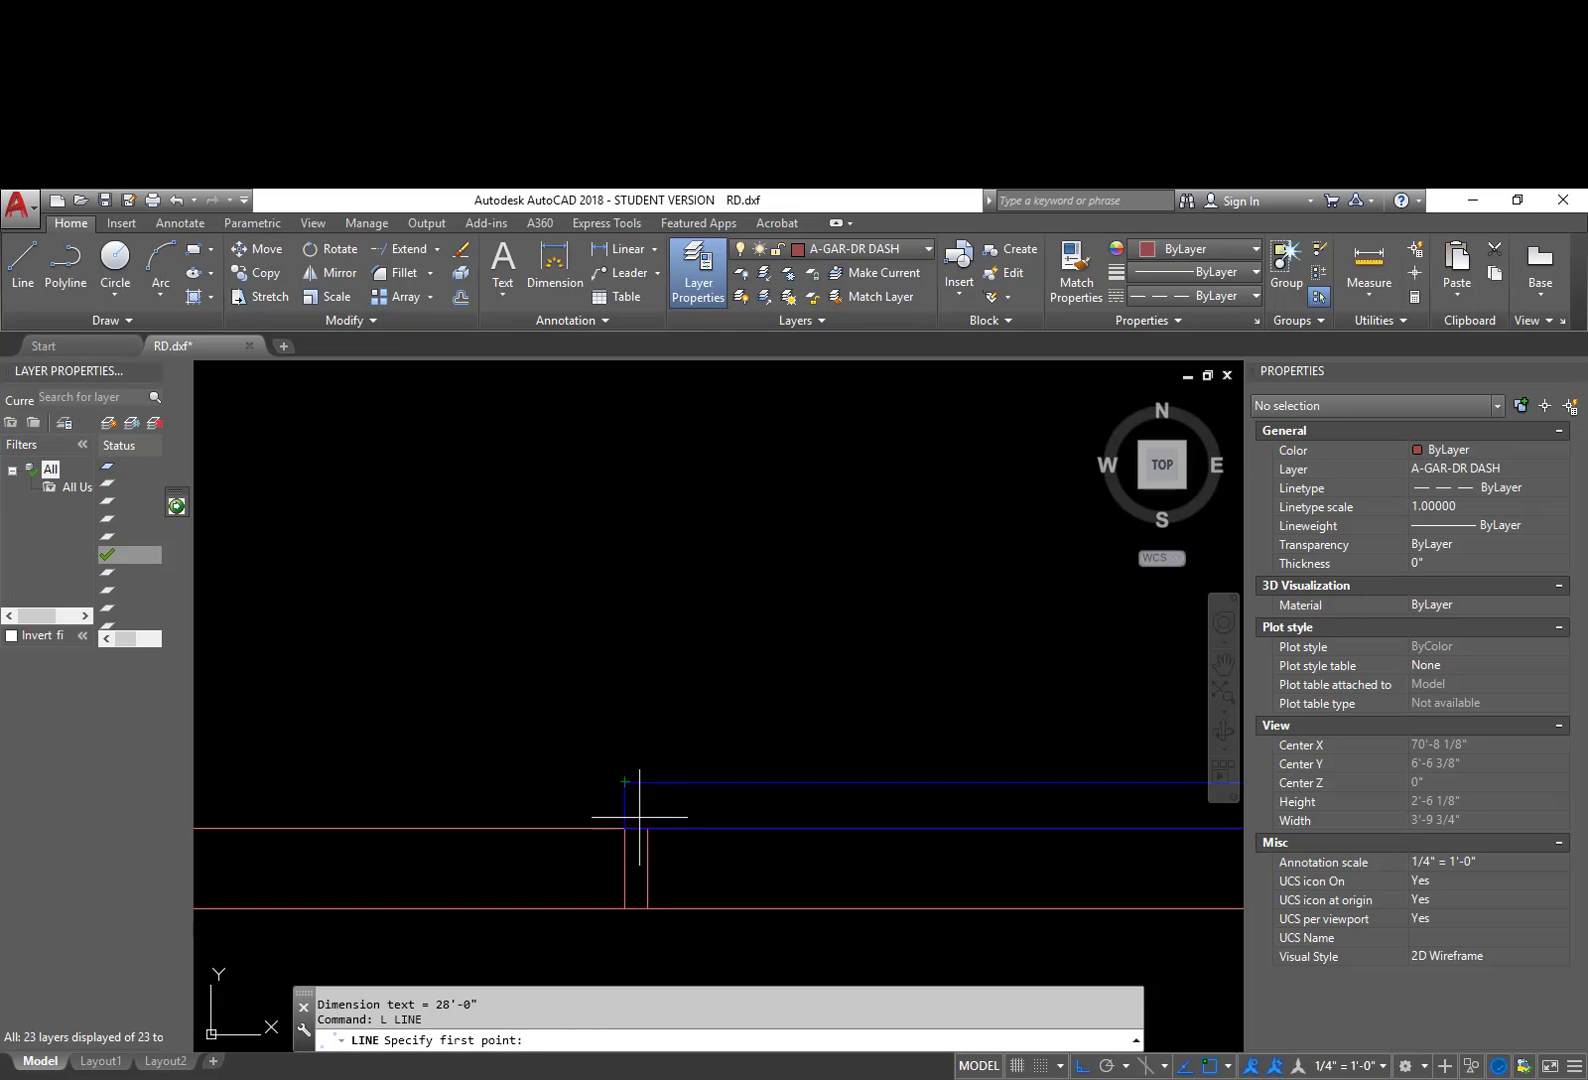
left_click(630, 782)
scroll(649, 525, "down", 3)
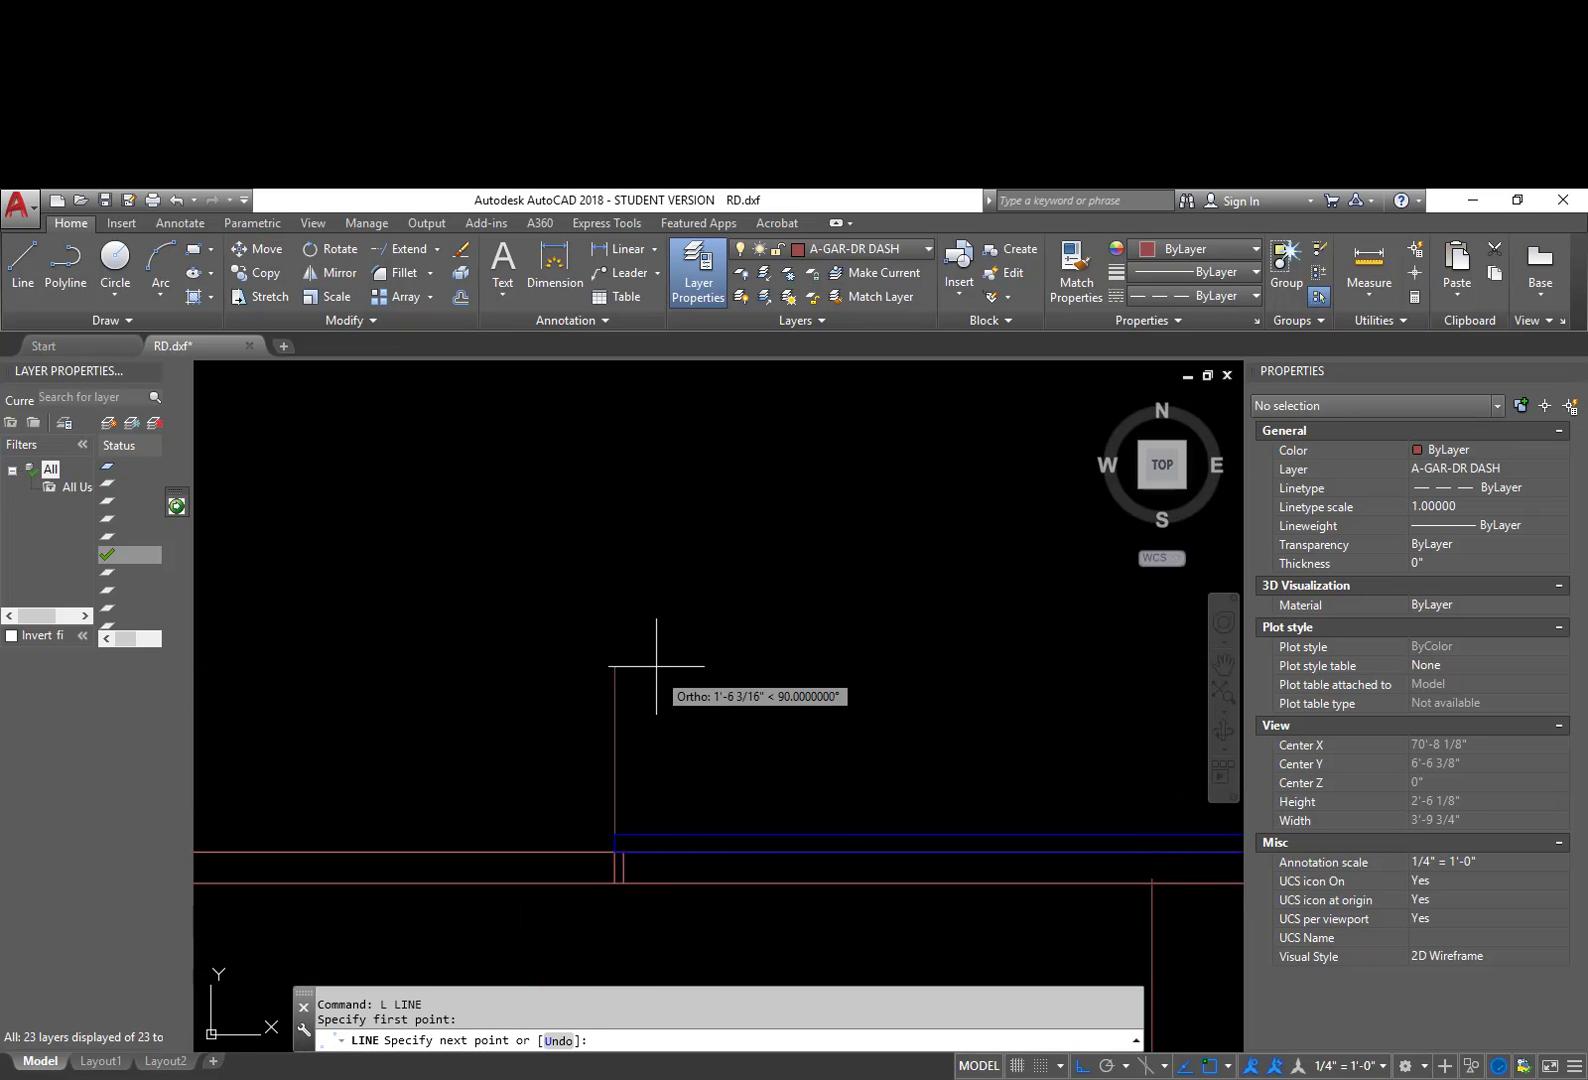
scroll(684, 546, "down", 1)
middle_click_drag(702, 498, 675, 636)
scroll(678, 615, "down", 2)
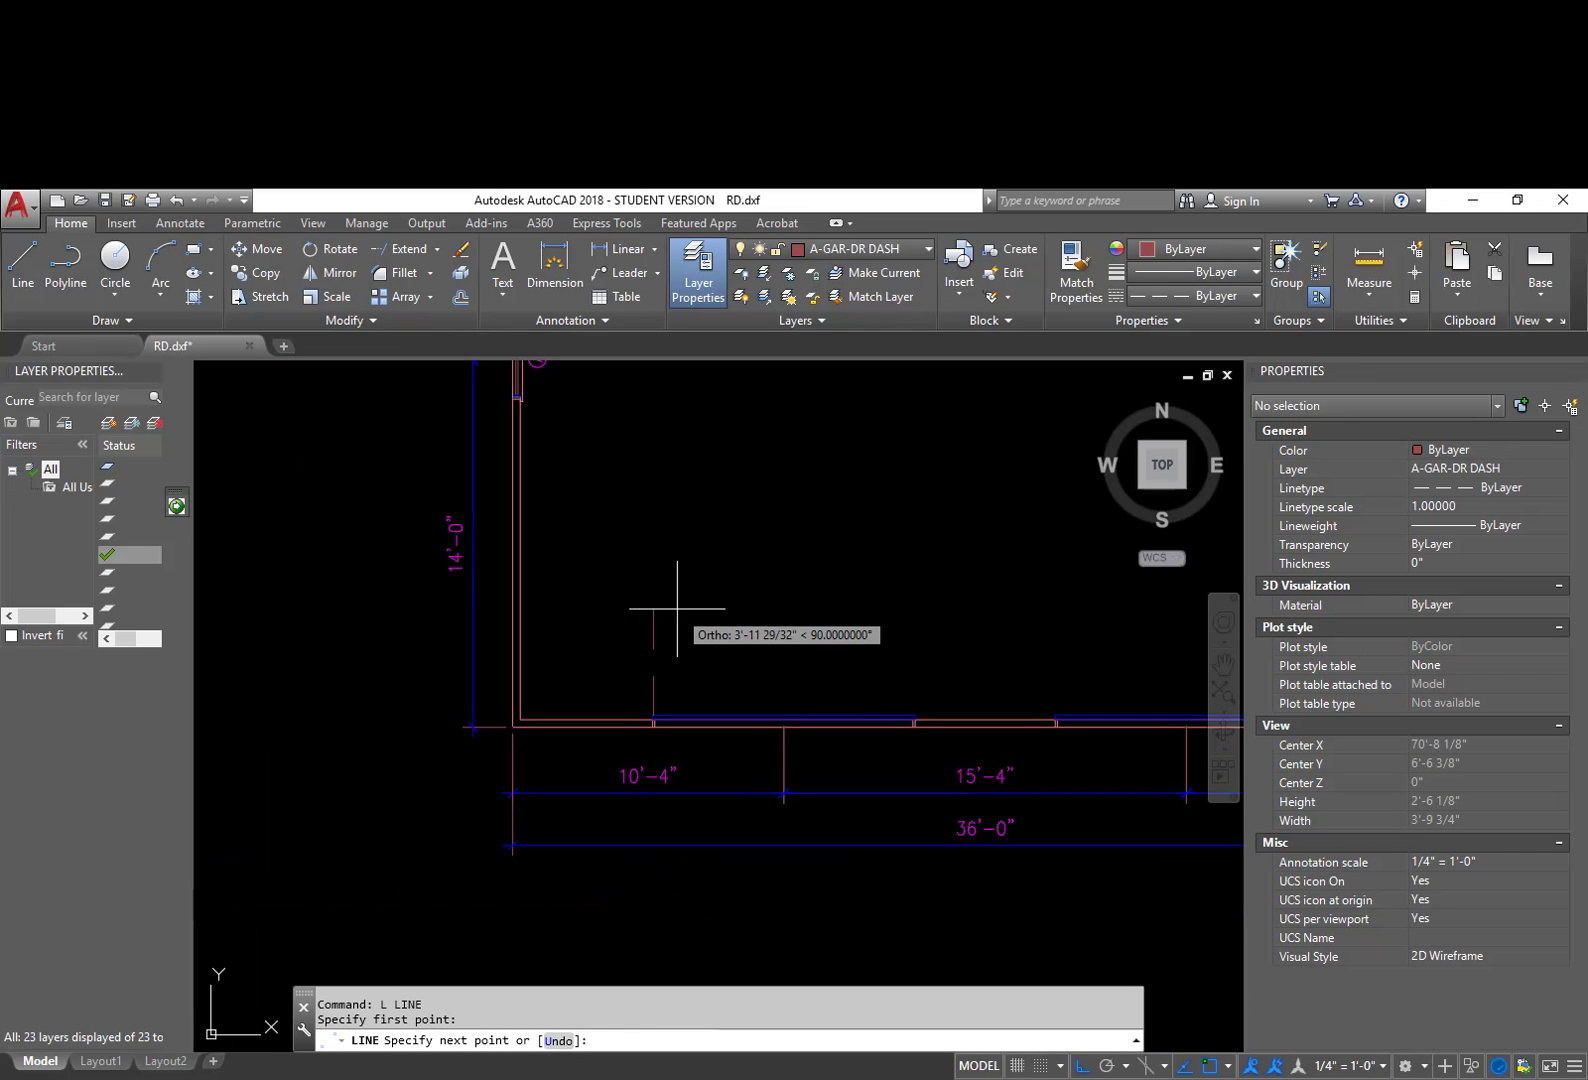
middle_click_drag(683, 553, 679, 576)
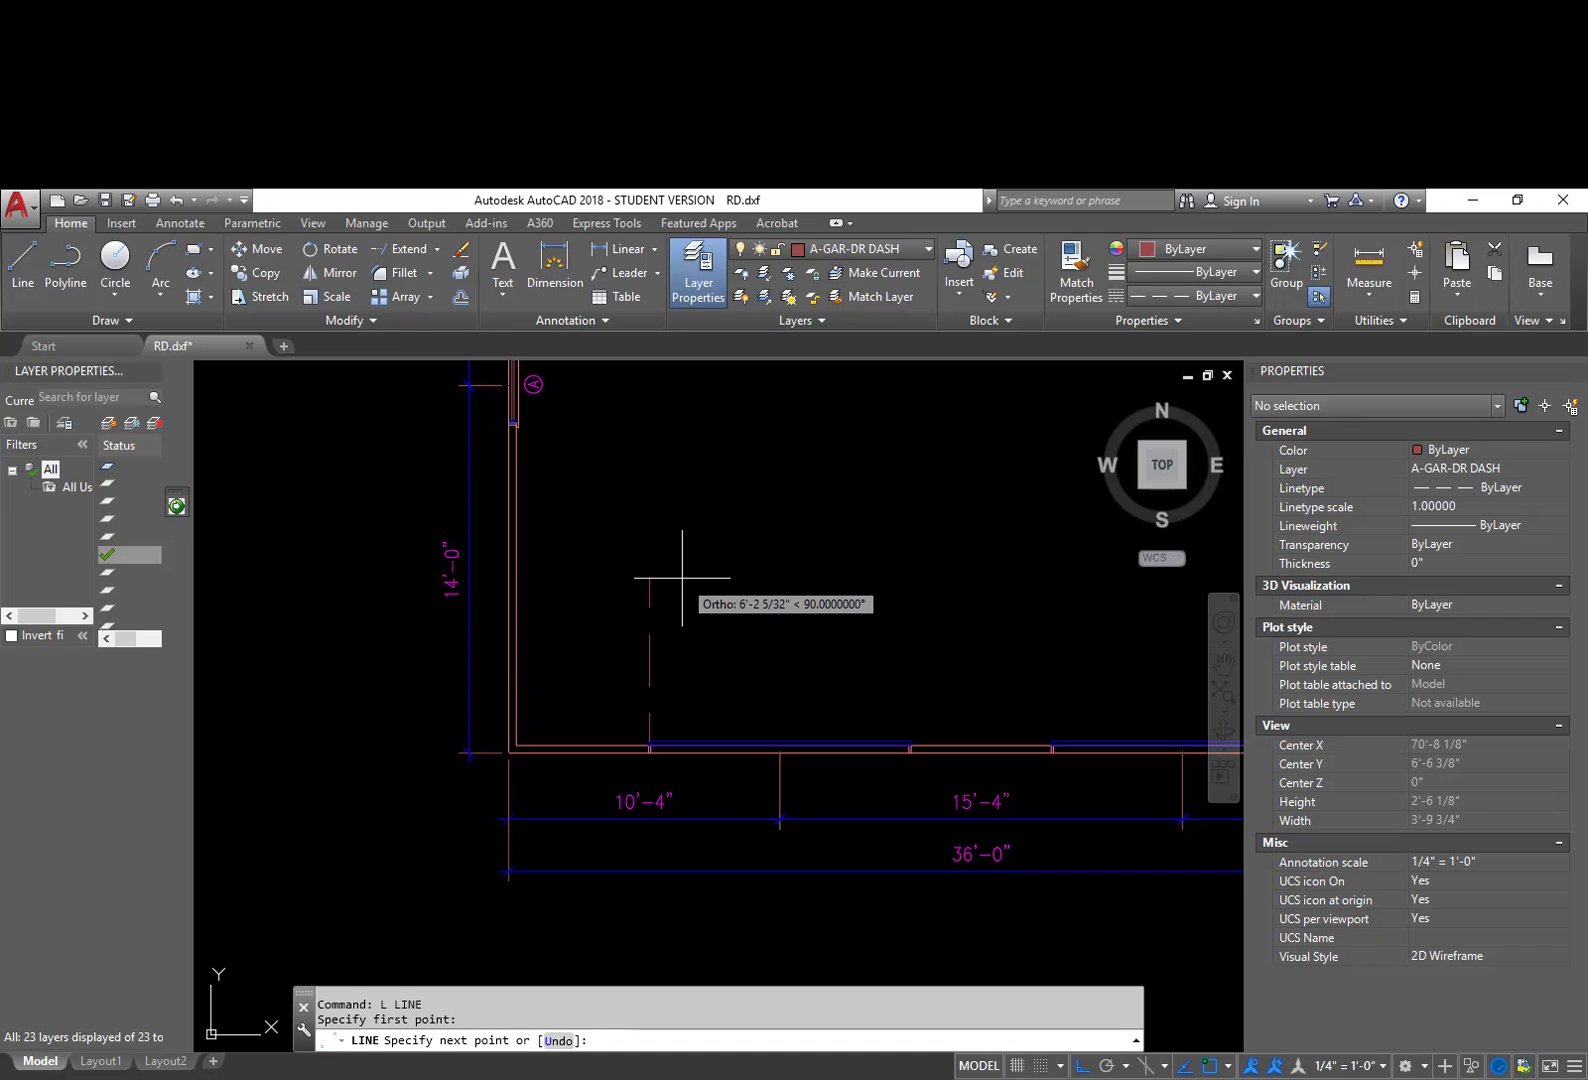
type("7")
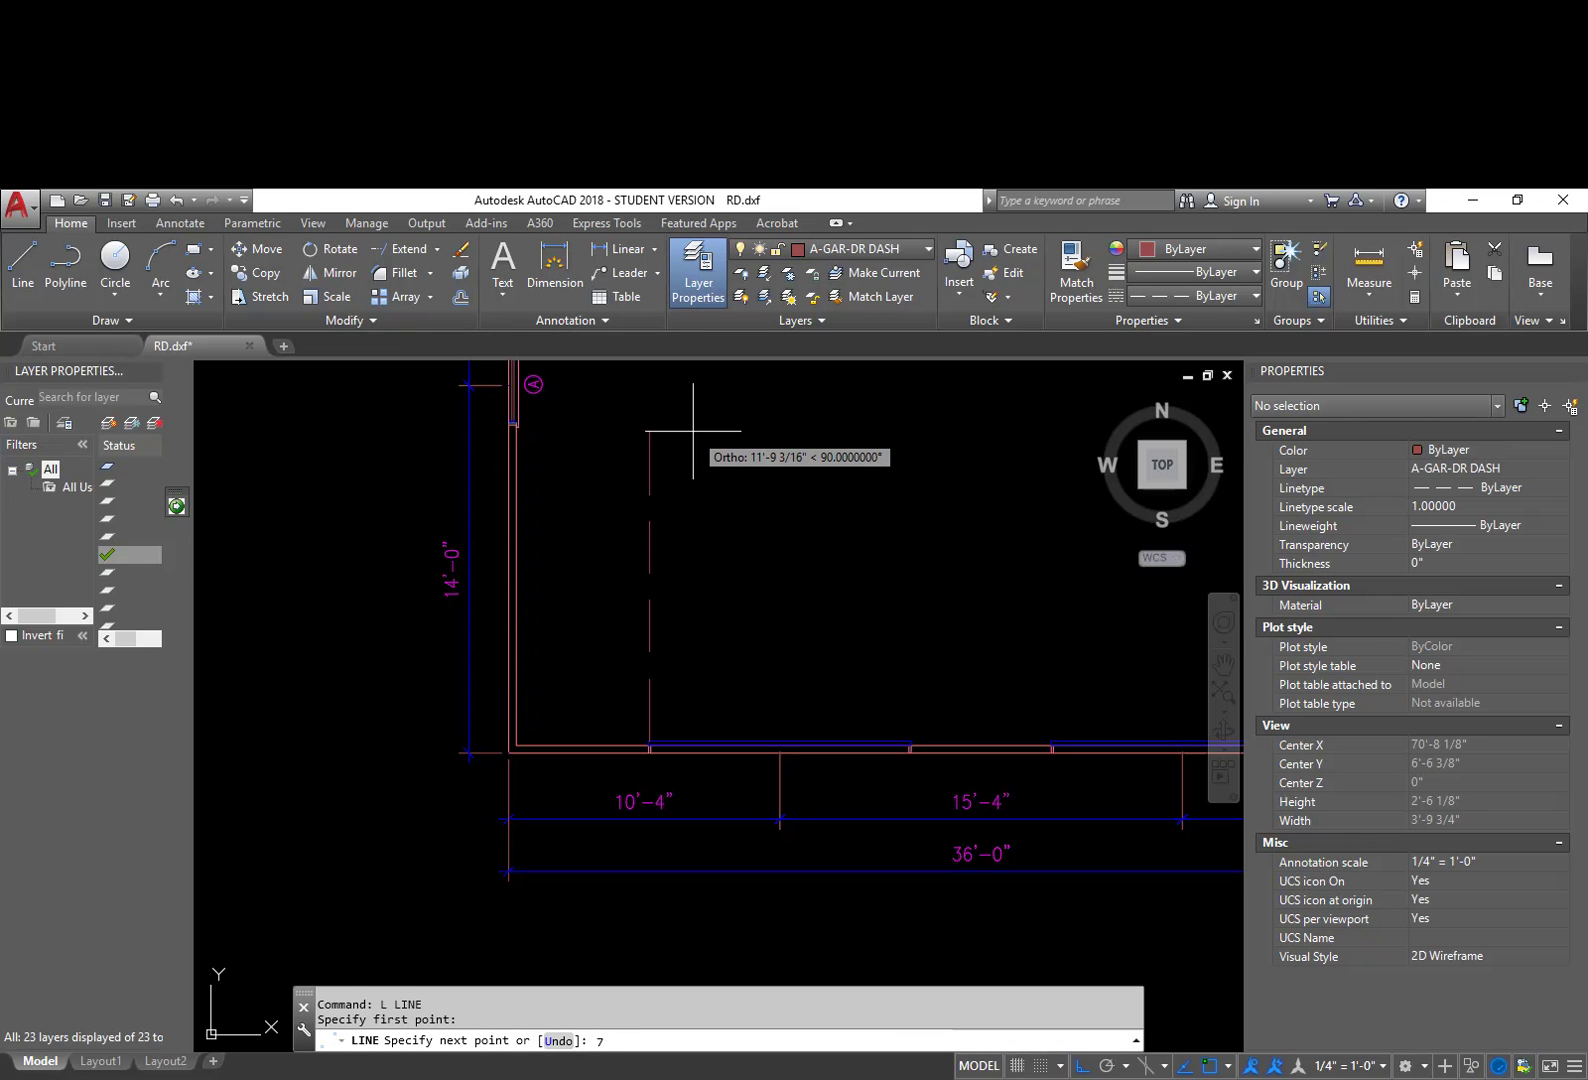
type("'")
key("Return")
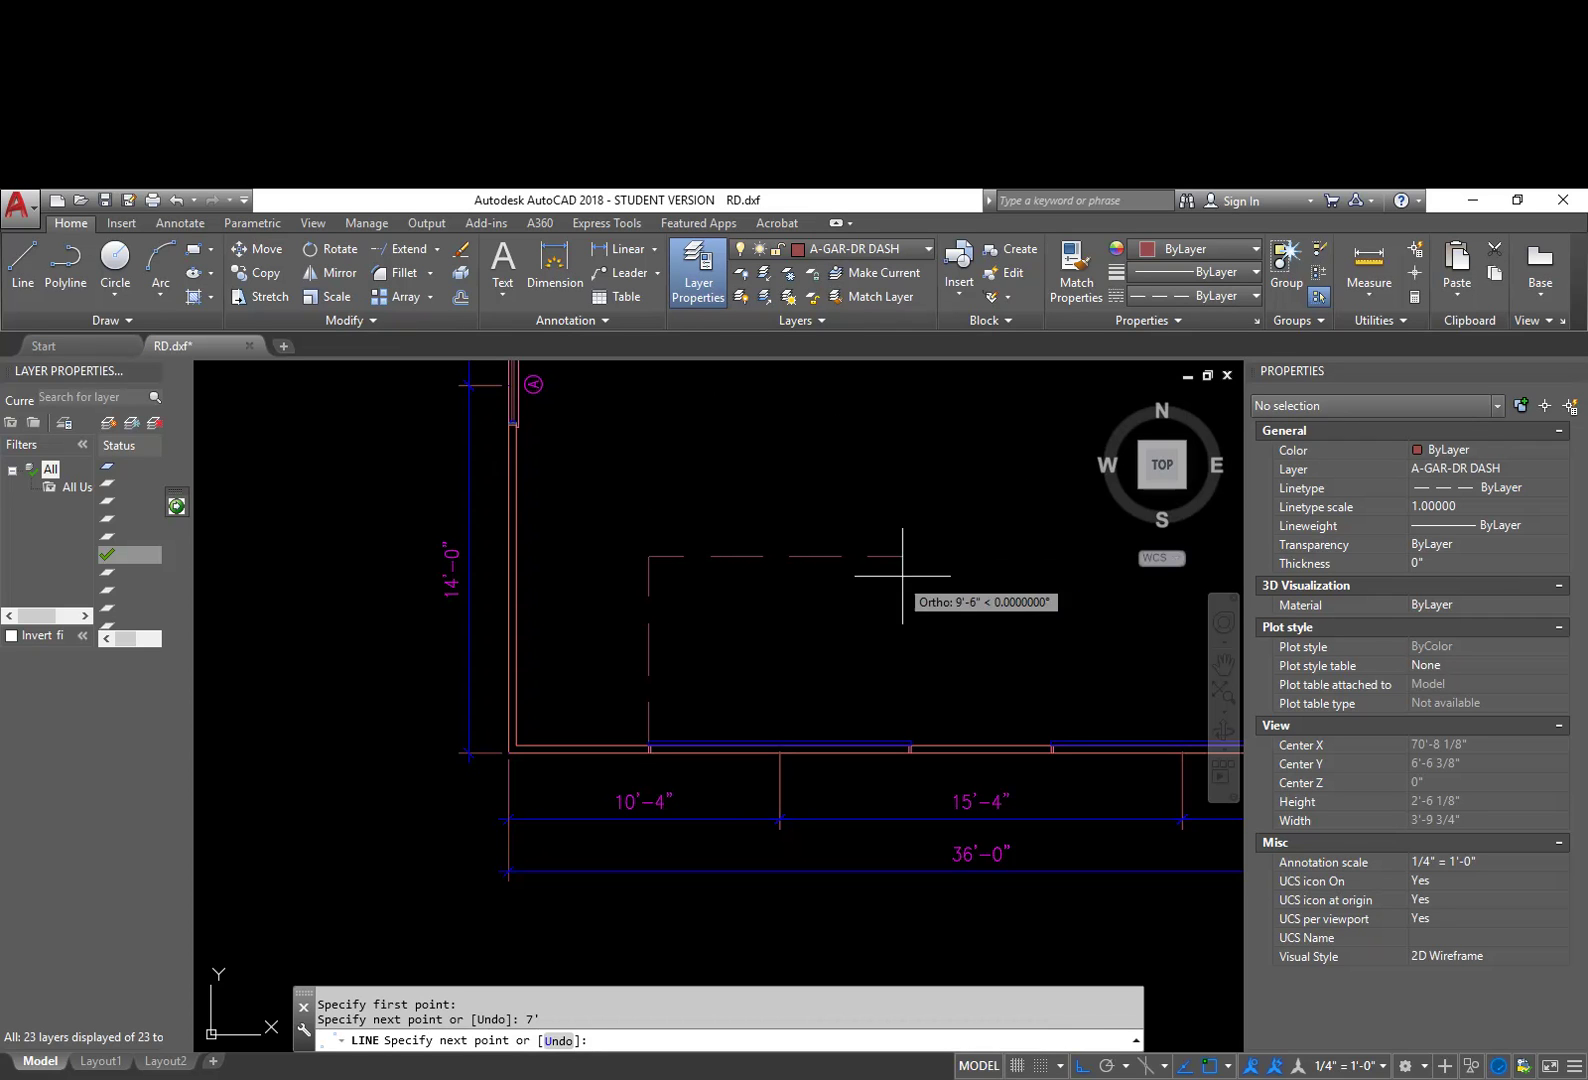
left_click(955, 557)
key("Return")
Step: Draw a line north from the west garage door's east jamb and fillet it with the horizontal line into a corner
key("Return")
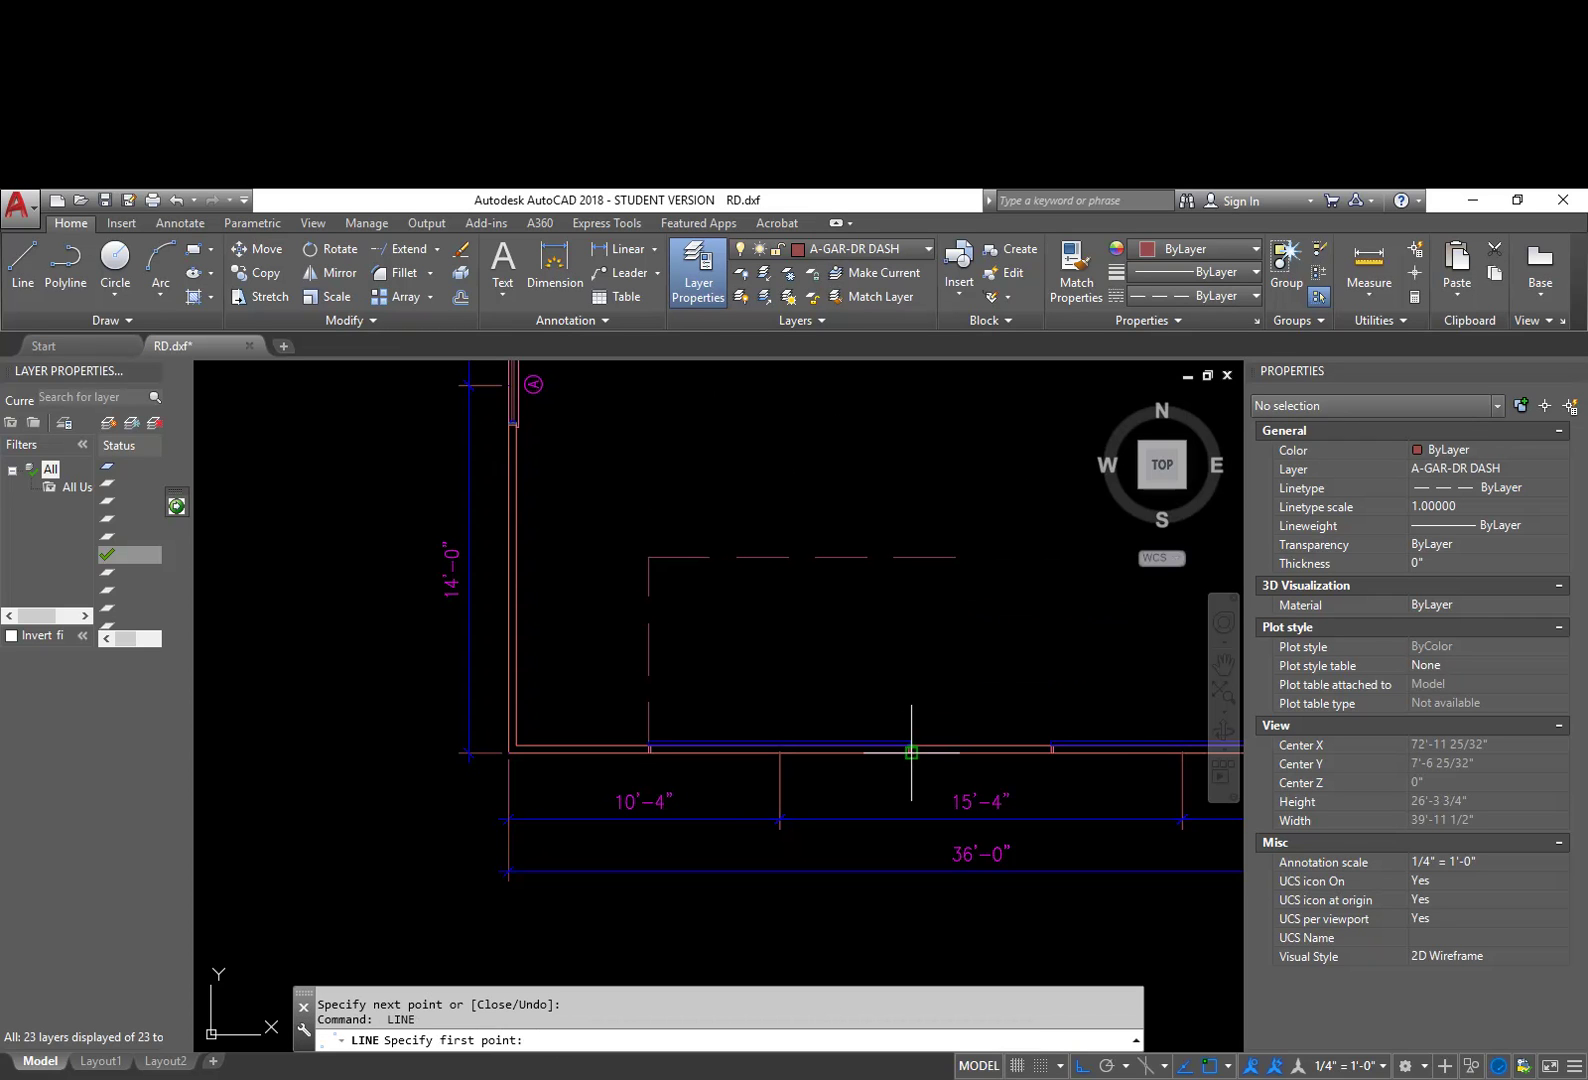
left_click(911, 741)
left_click(921, 443)
key("Return")
type("f")
key("Return")
left_click(913, 566)
left_click(893, 557)
key("Return")
key("Escape")
key("Escape")
Step: Draw a line 20' north from the east garage door's west jamb, continuing horizontally east past the opening
middle_click_drag(1024, 656, 728, 623)
middle_click_drag(836, 608, 734, 606)
type("l")
key("Return")
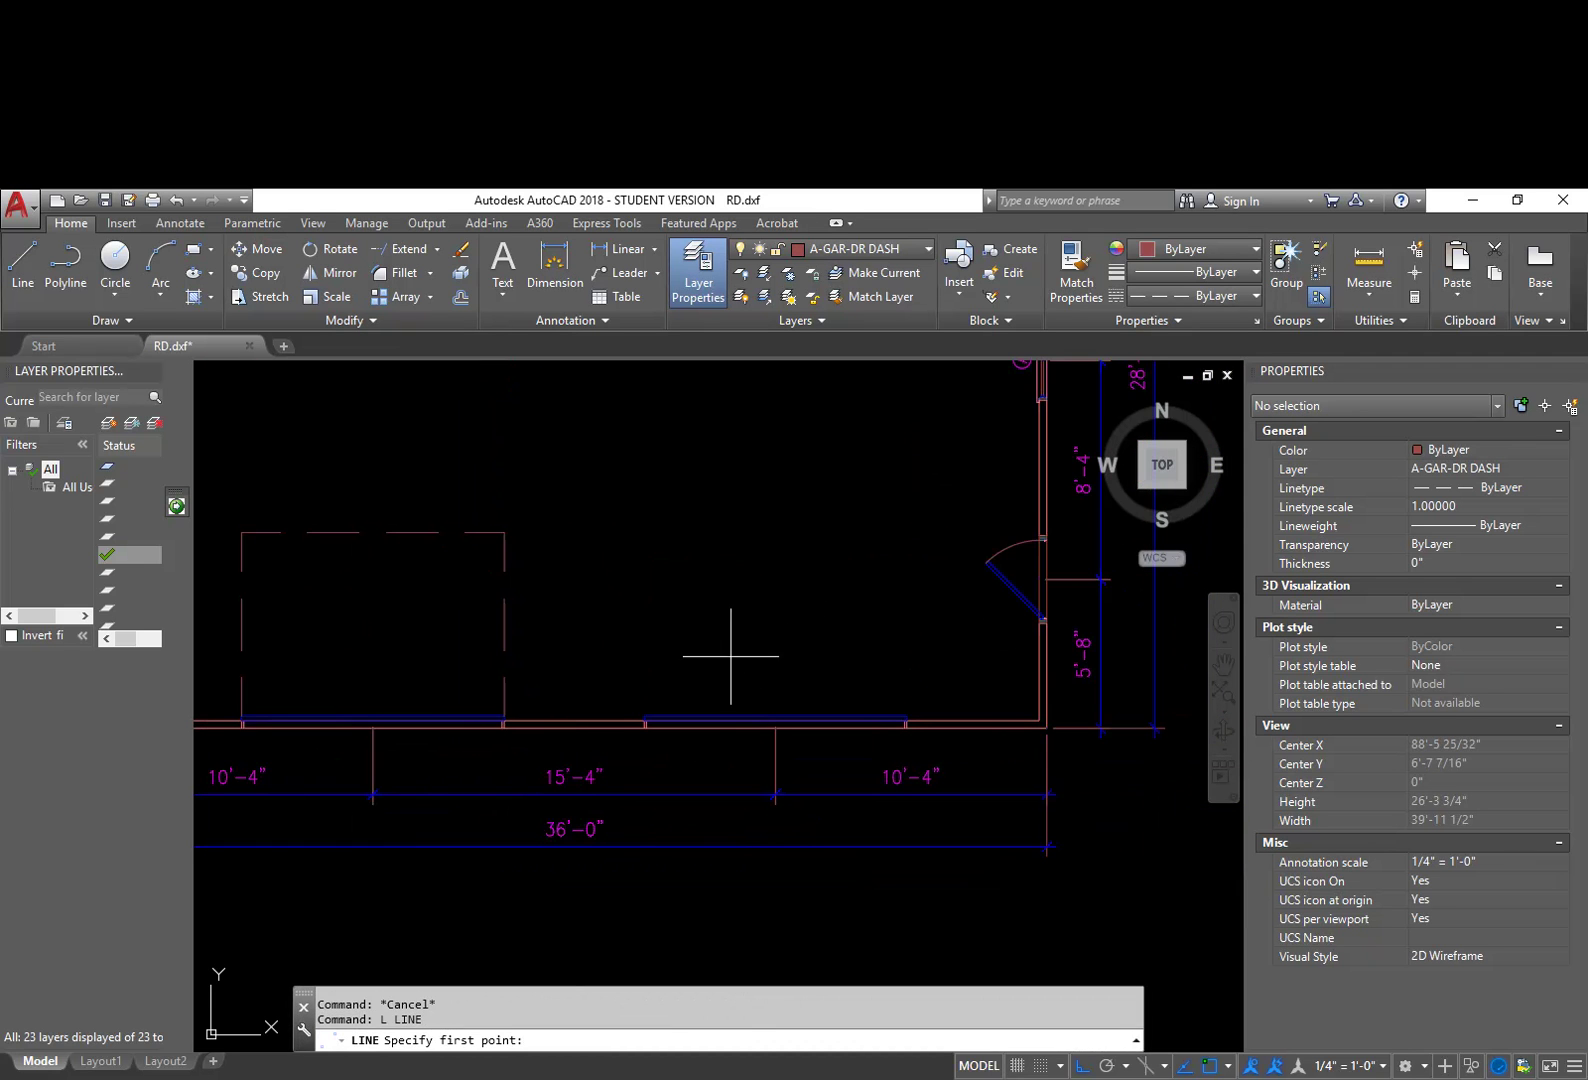
left_click(645, 716)
middle_click_drag(712, 461, 712, 538)
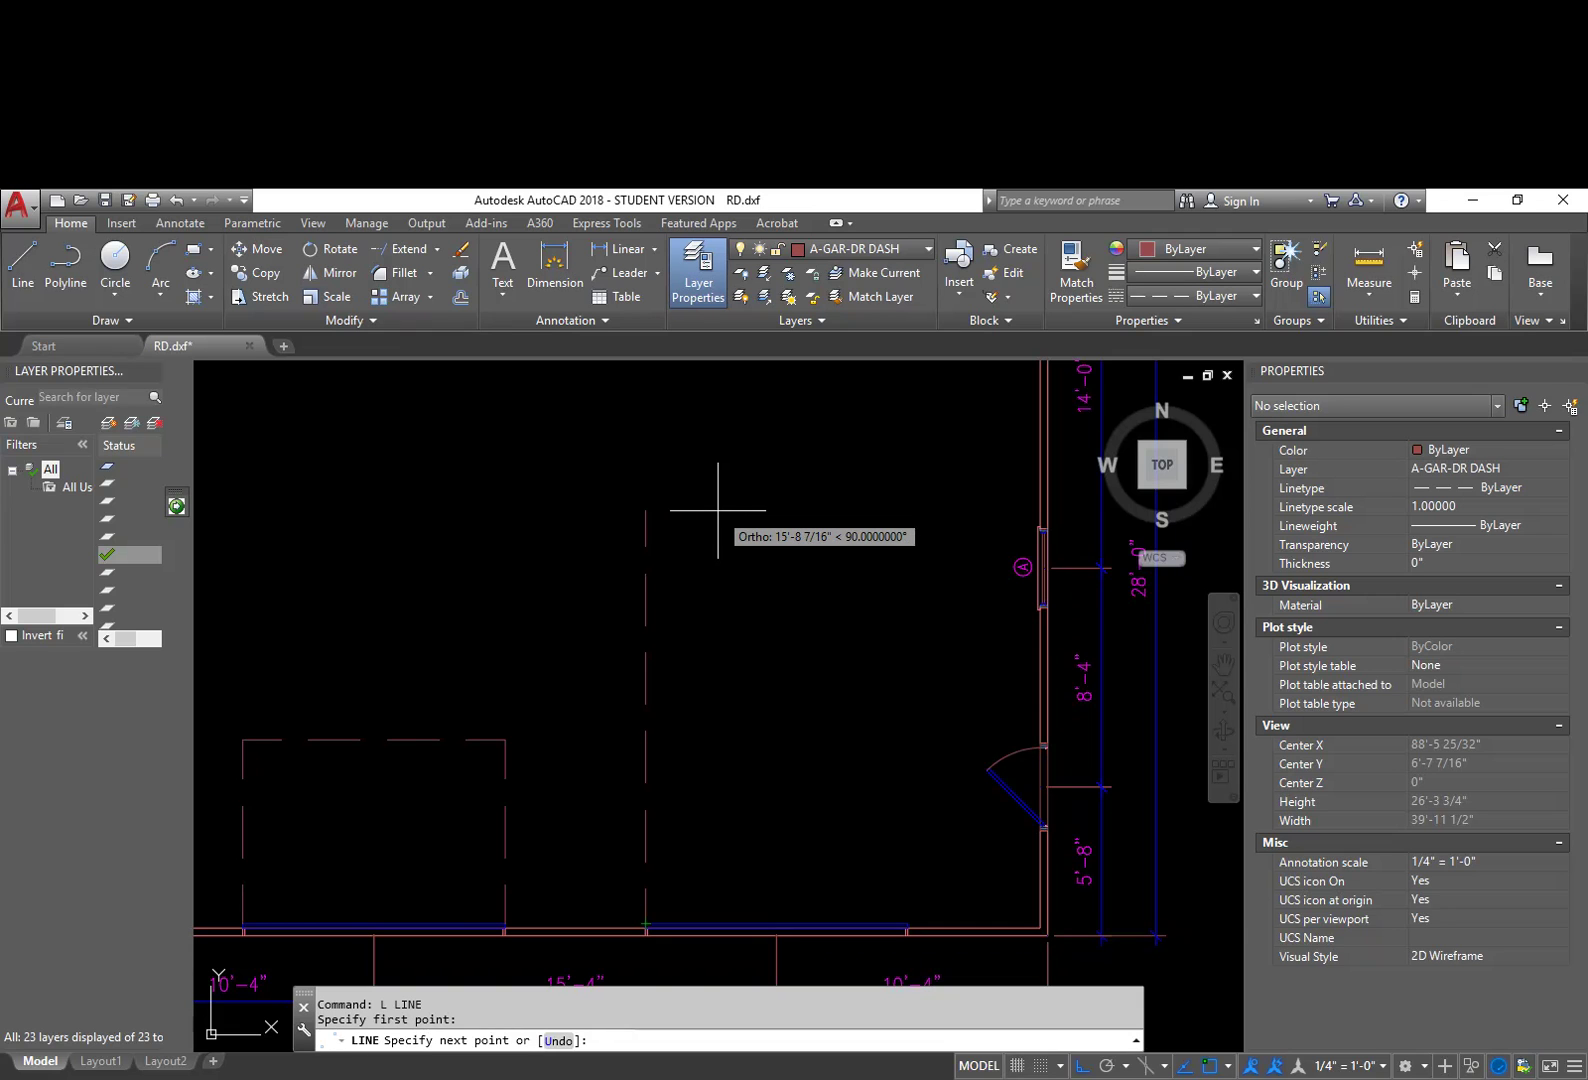
type("20'")
key("Return")
scroll(773, 525, "down", 2)
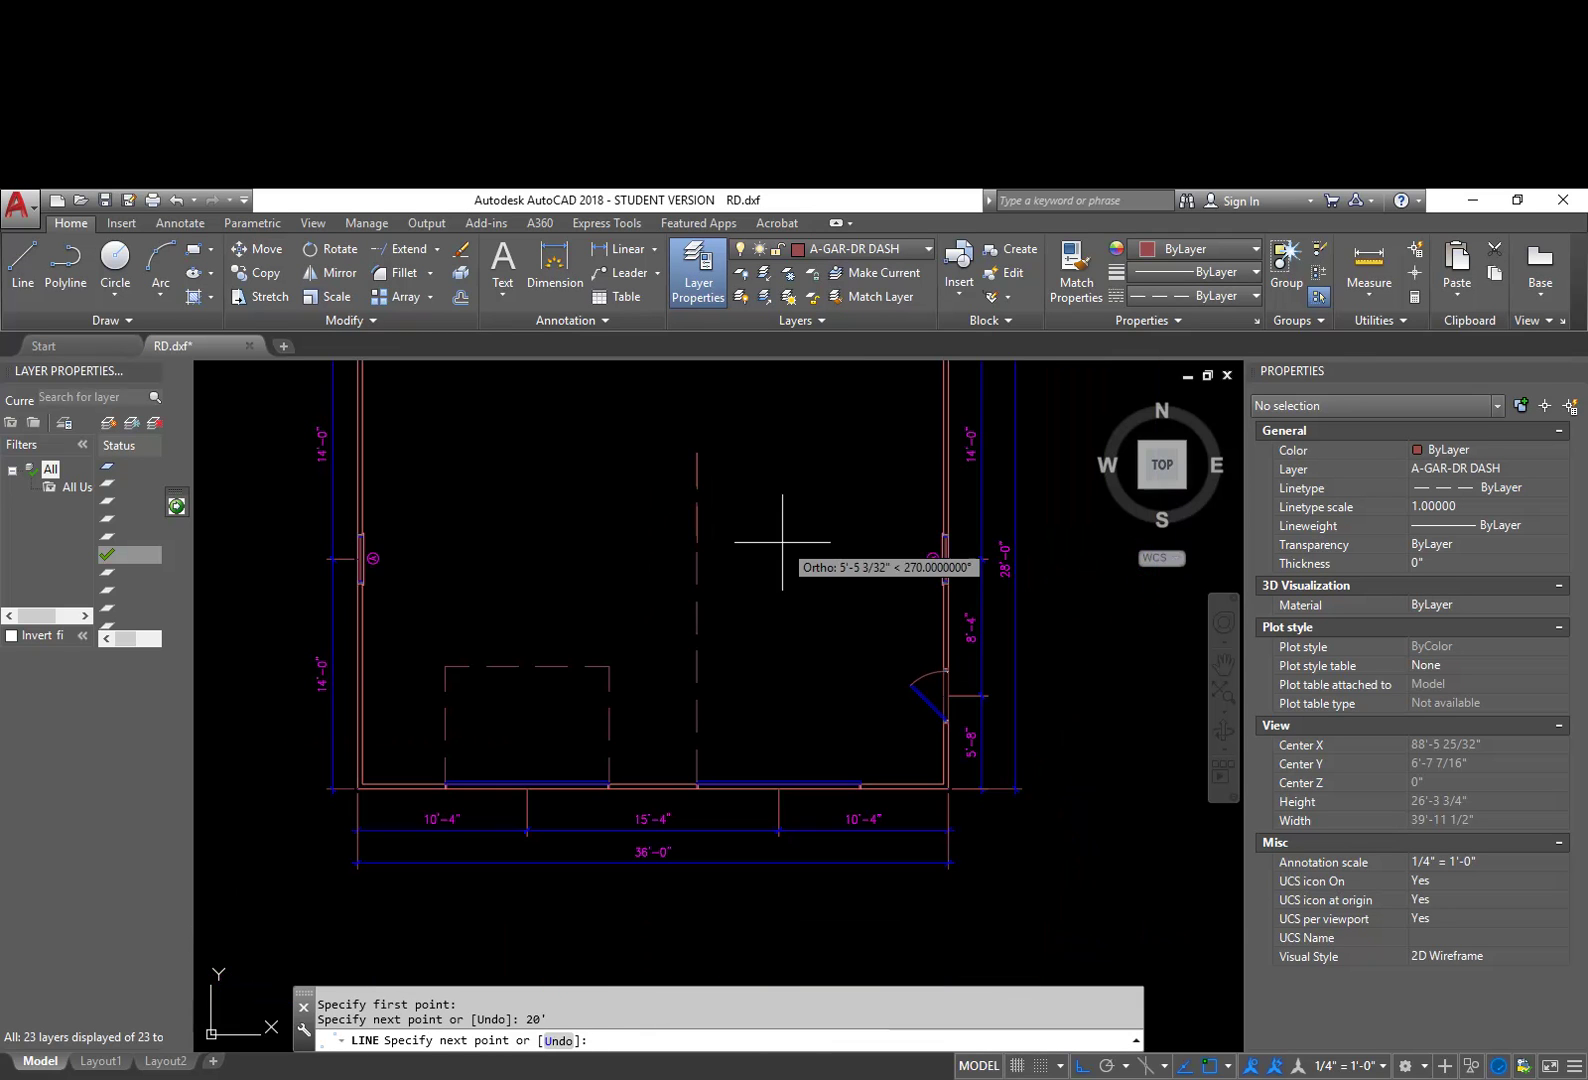
left_click(879, 518)
key("Return")
Step: Draw a line north from the east garage door's east jamb and fillet it with the horizontal line into a corner
key("Return")
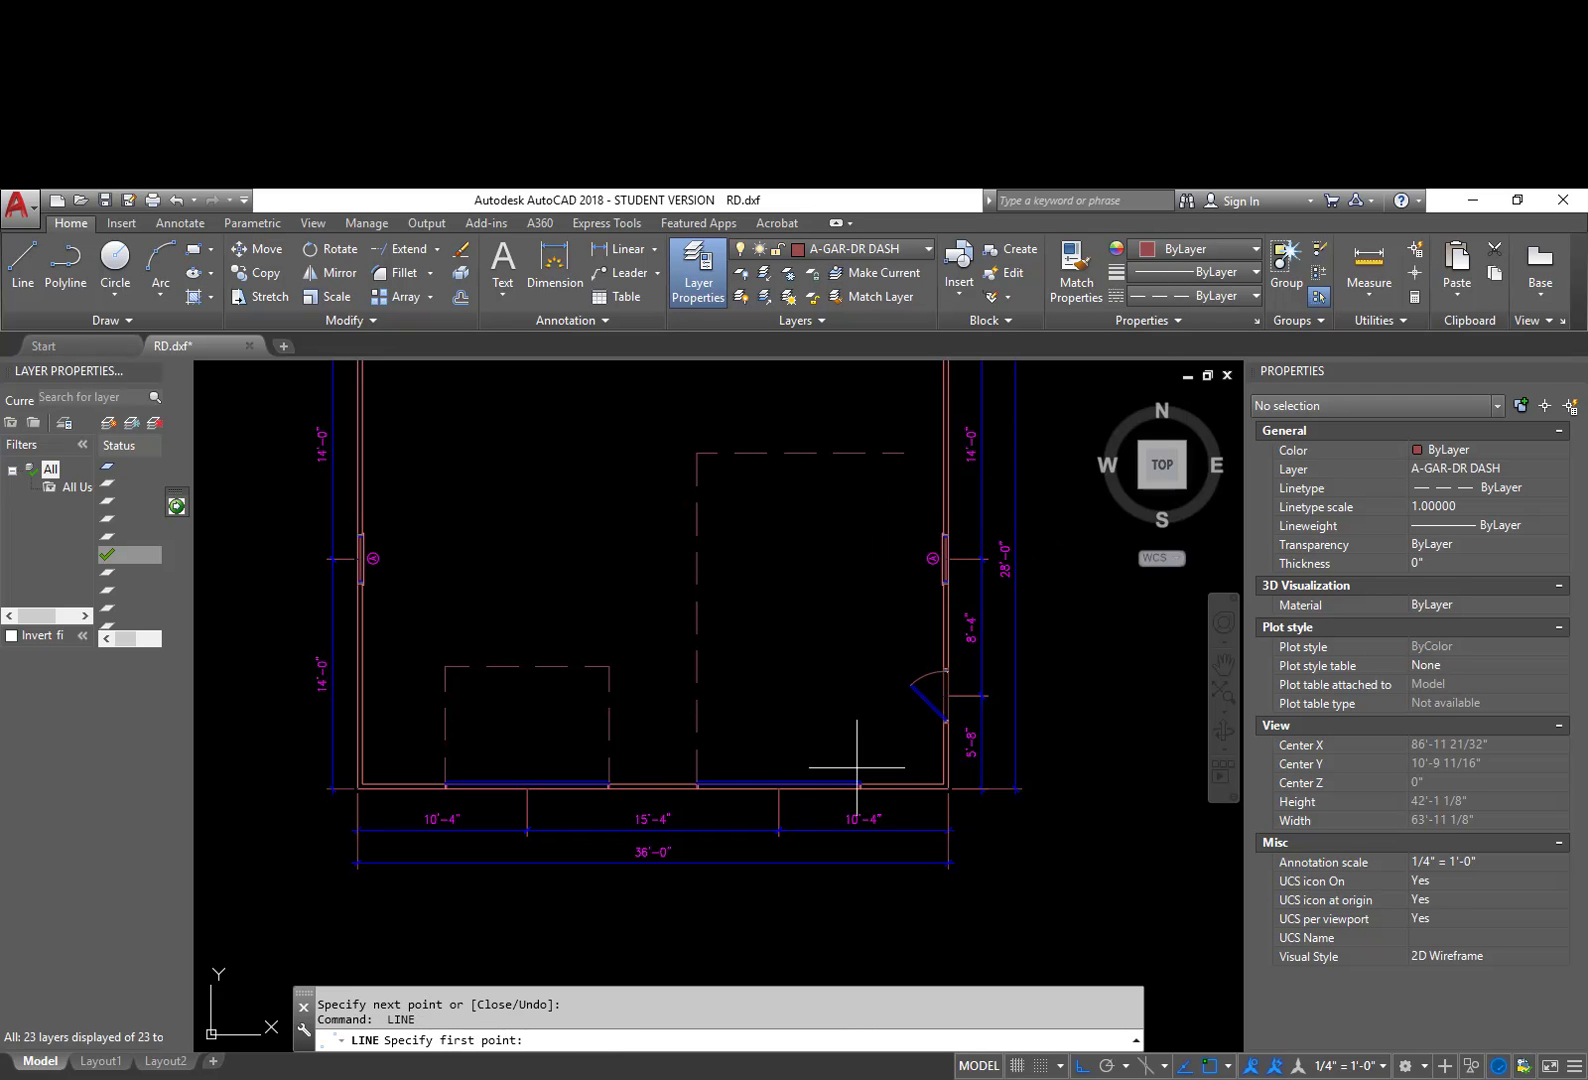
scroll(855, 765, "up", 4)
scroll(857, 790, "down", 4)
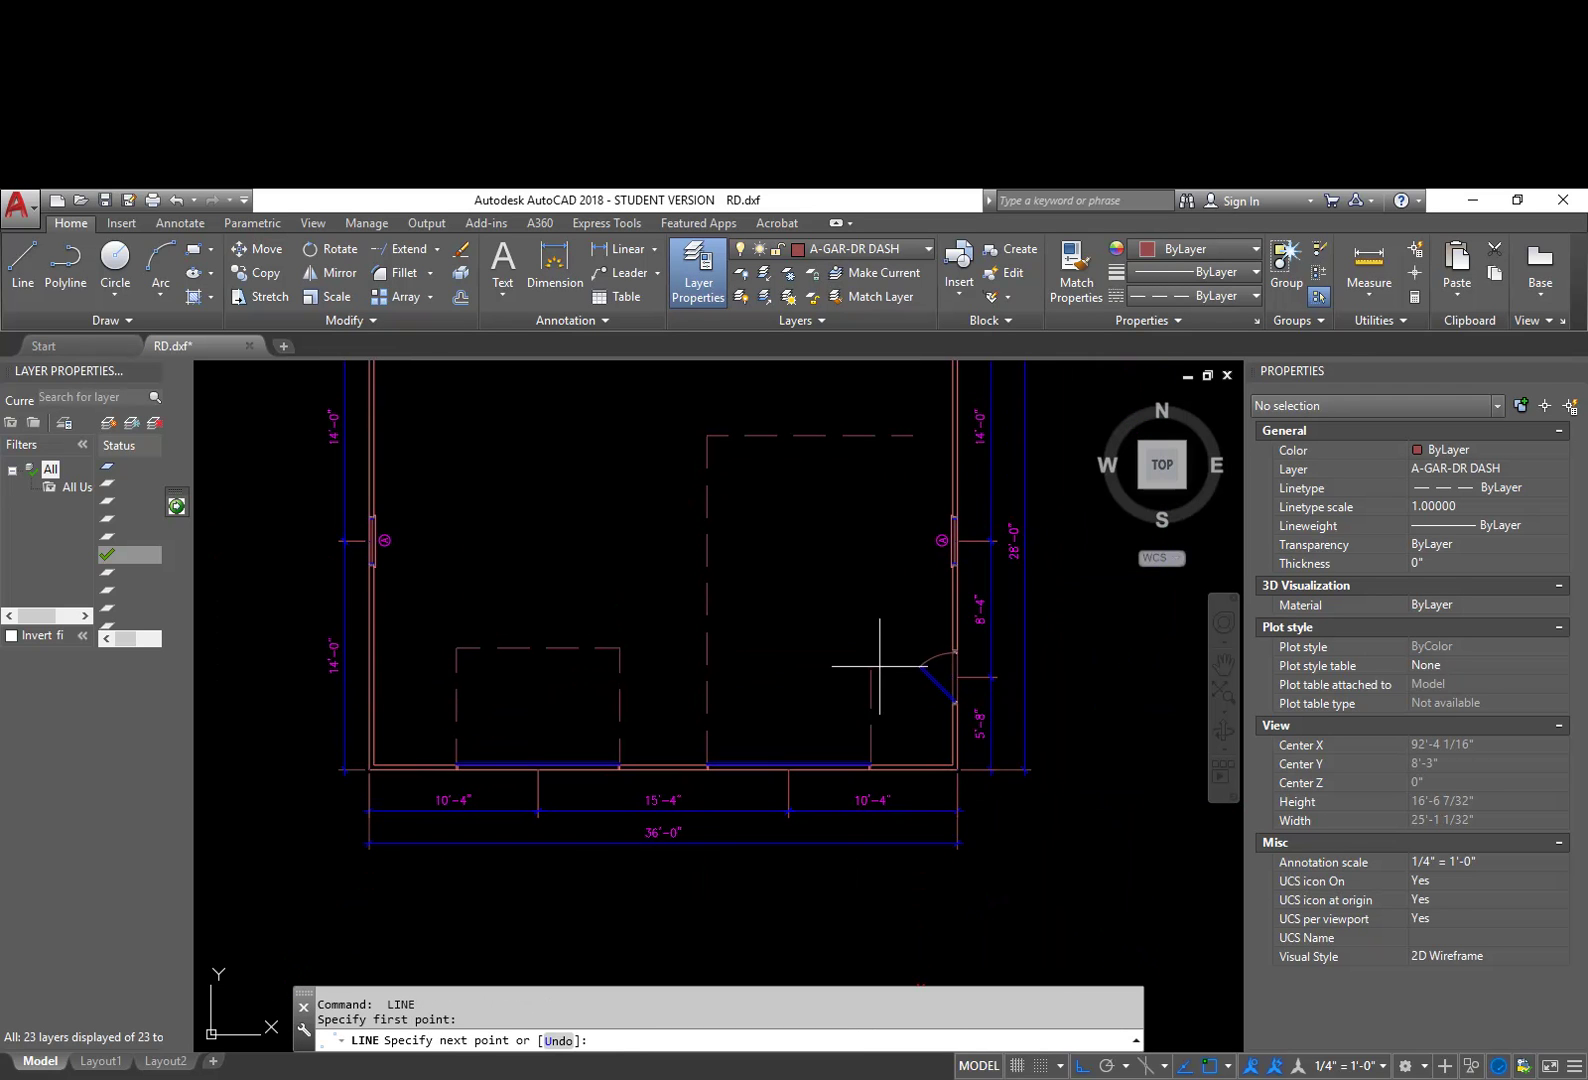
left_click(871, 405)
key("Escape")
type("f")
key("Return")
left_click(855, 434)
left_click(866, 450)
Step: Copy the east window's circled A tag straight down into the swing of the east man door
scroll(826, 585, "down", 3)
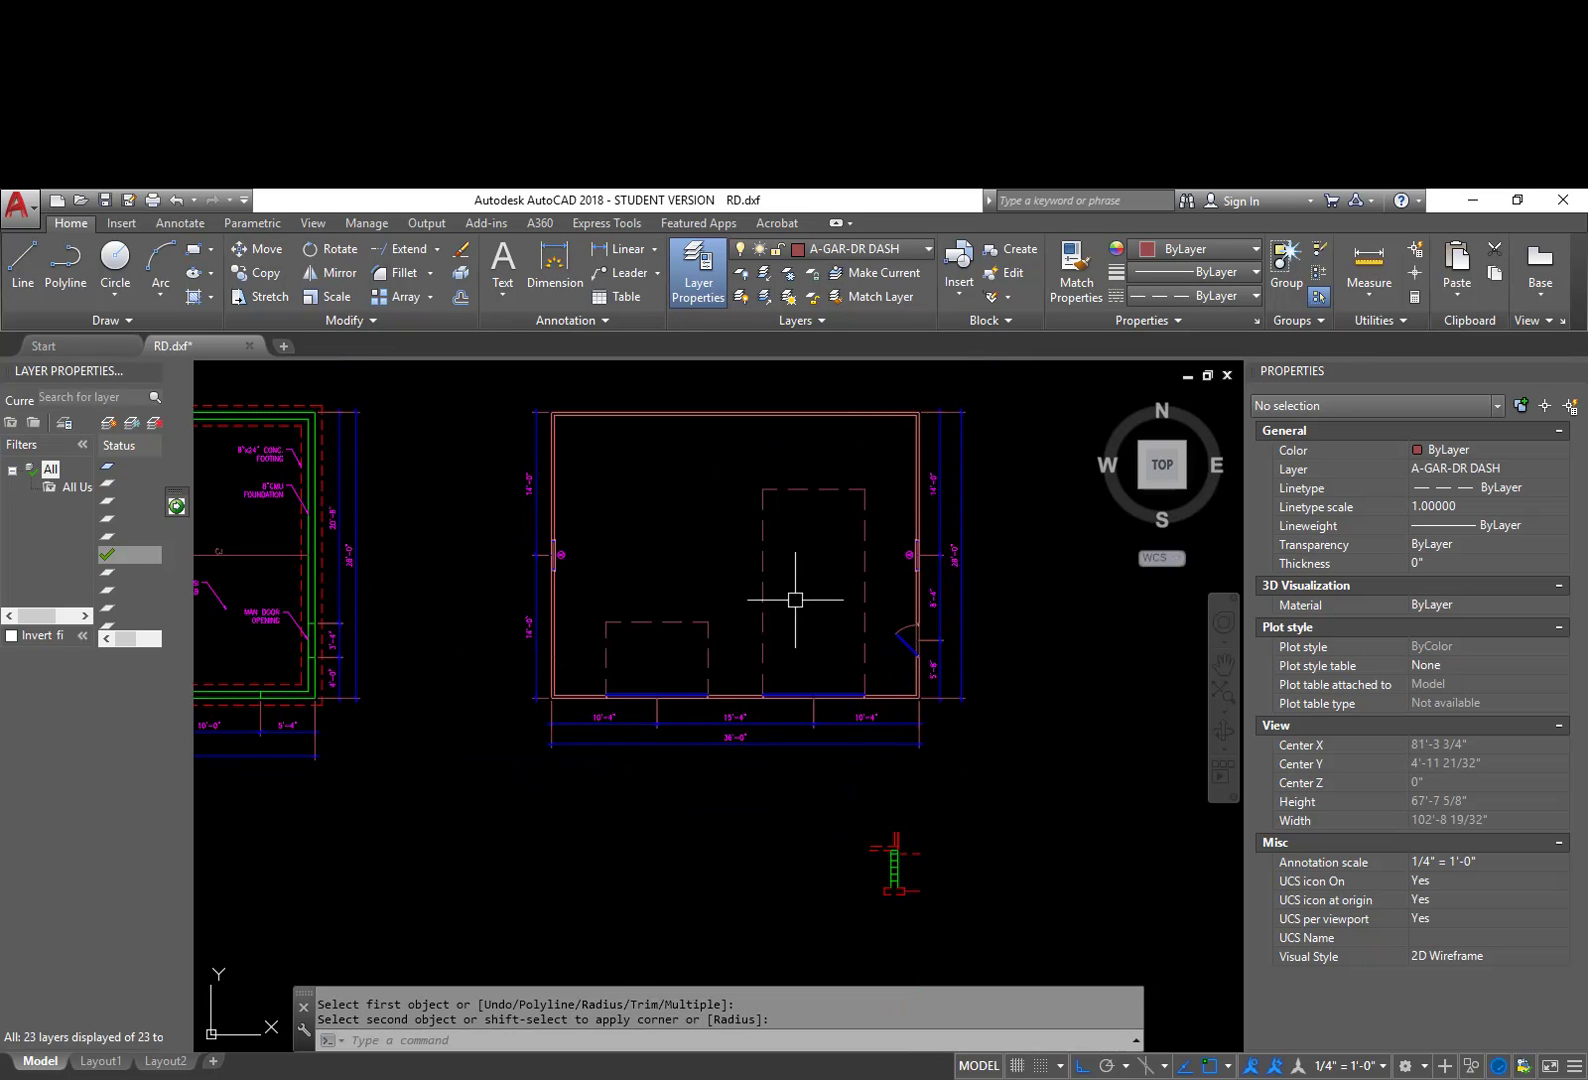
middle_click_drag(812, 618, 813, 658)
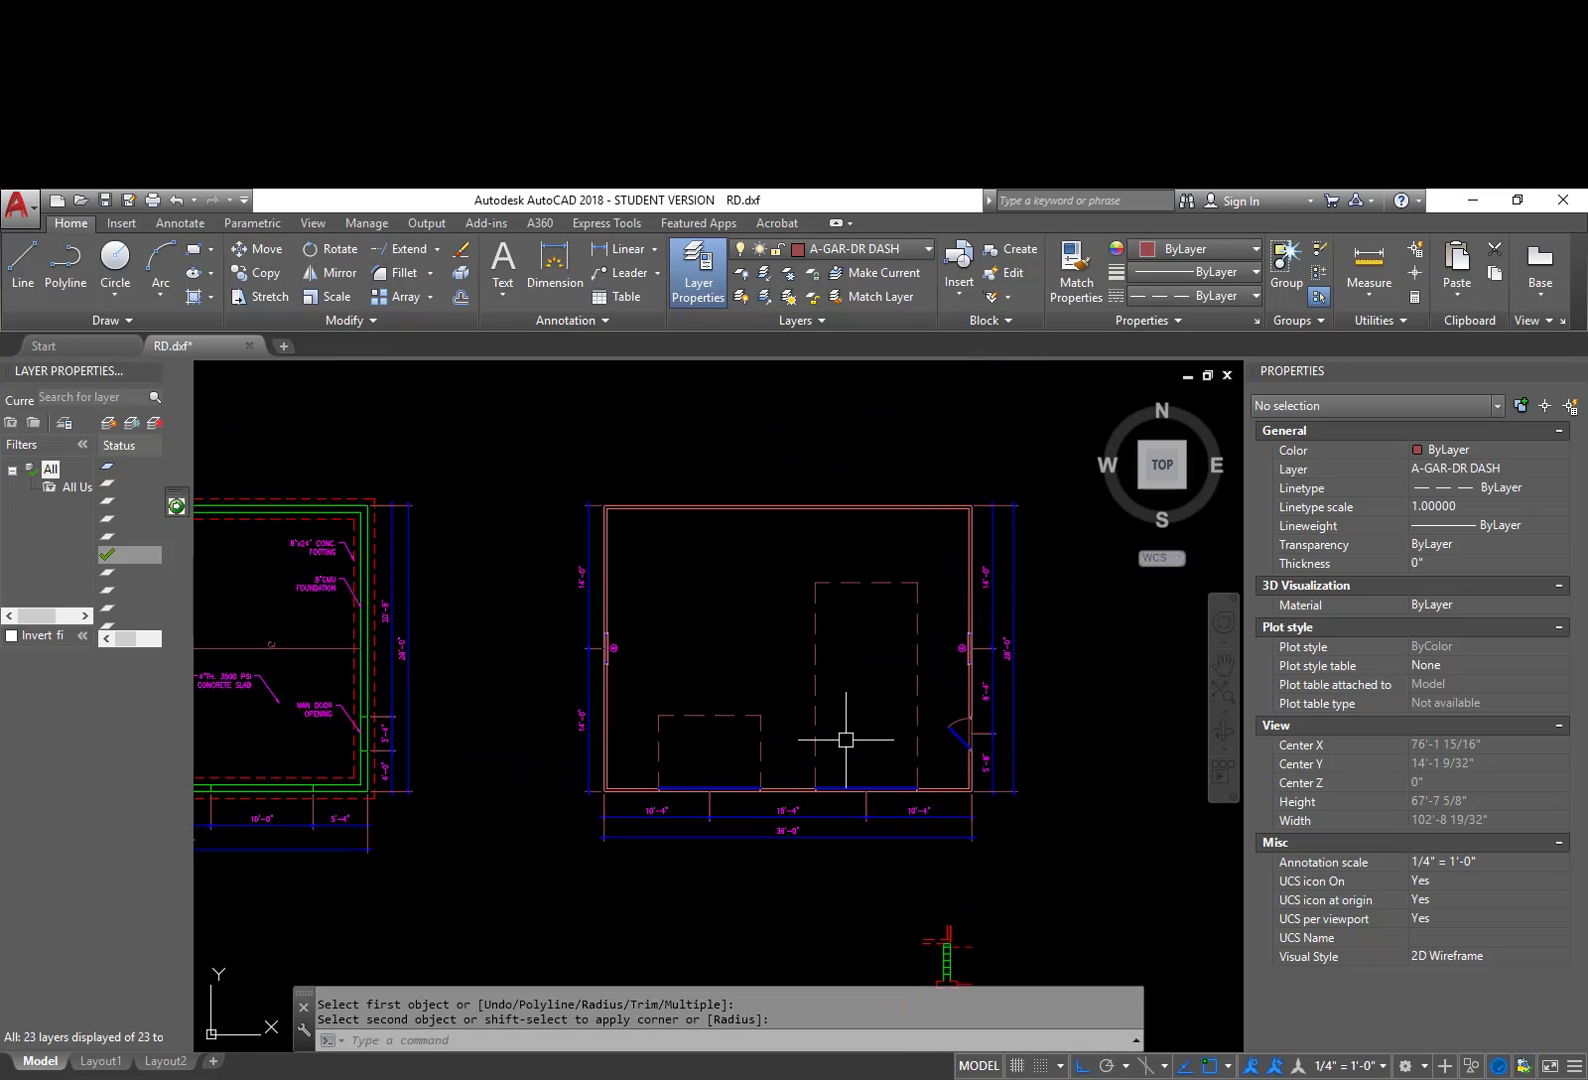
scroll(960, 686, "up", 2)
scroll(958, 636, "up", 4)
type("cp")
key("Return")
left_click(950, 637)
left_click(929, 577)
key("Return")
left_click(944, 603)
middle_click_drag(911, 800, 905, 548)
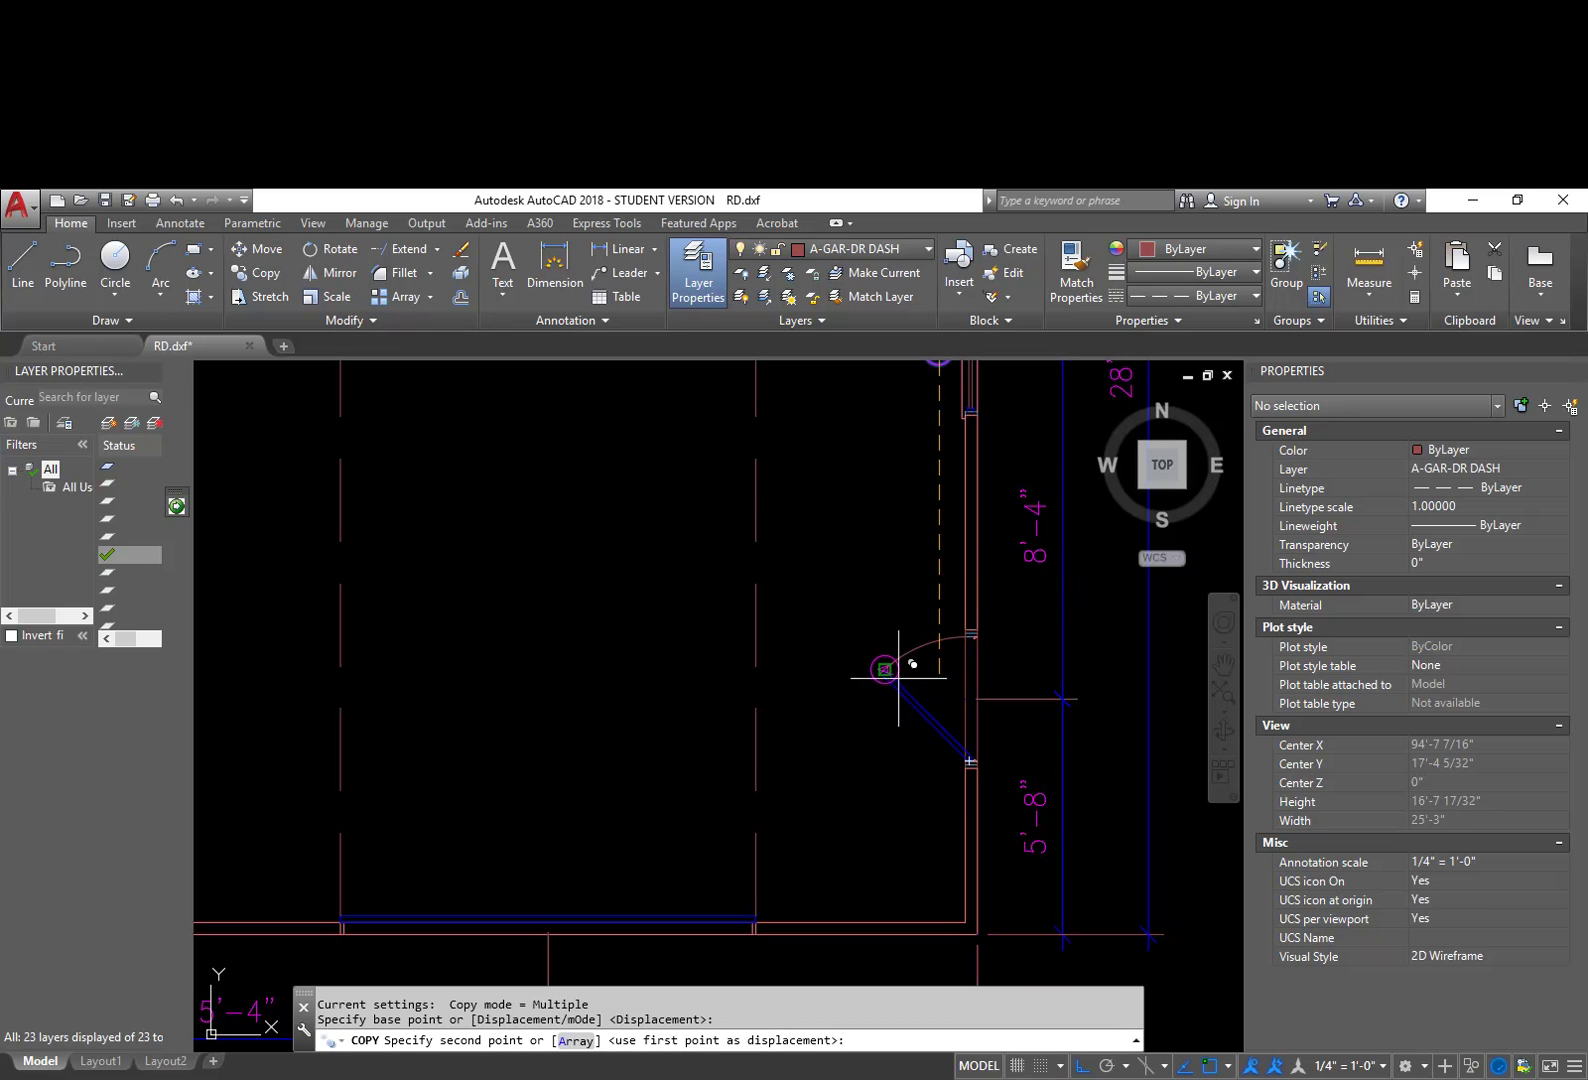
scroll(920, 670, "up", 6)
key("Escape")
Step: Change the man door's copied tag from a window letter to 1
scroll(761, 748, "down", 5)
scroll(826, 726, "up", 4)
left_click(800, 722)
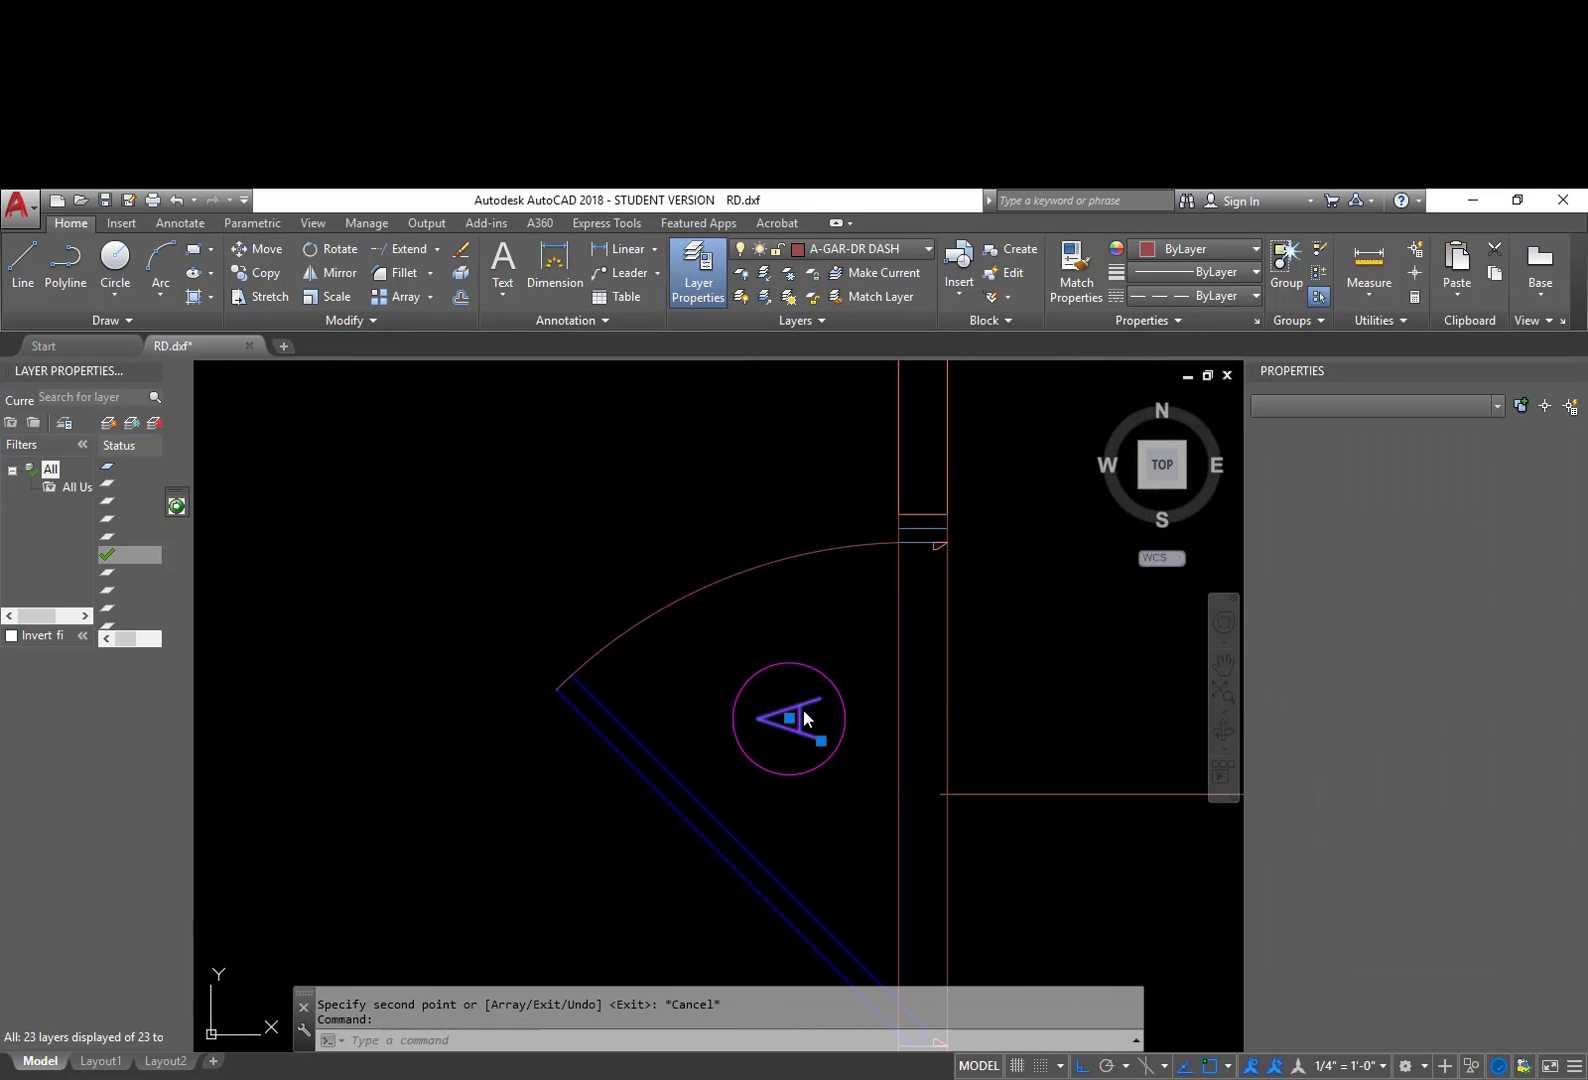
double_click(823, 720)
type("1")
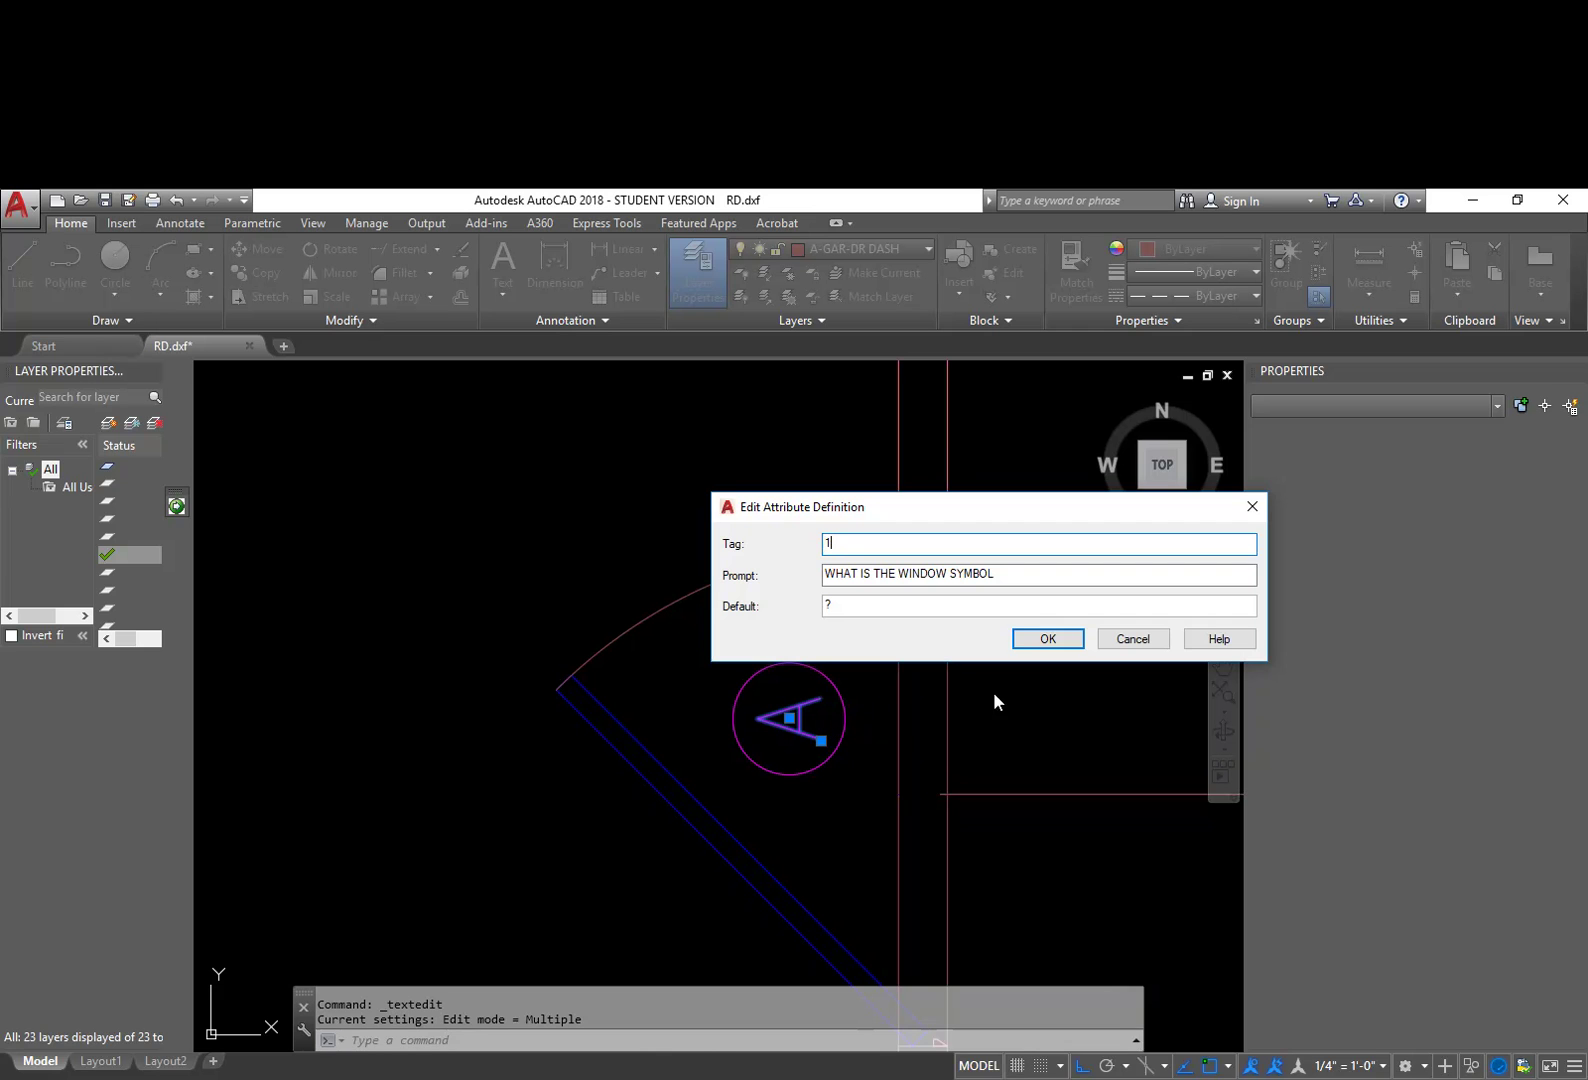
left_click(1046, 639)
scroll(740, 752, "down", 5)
key("Escape")
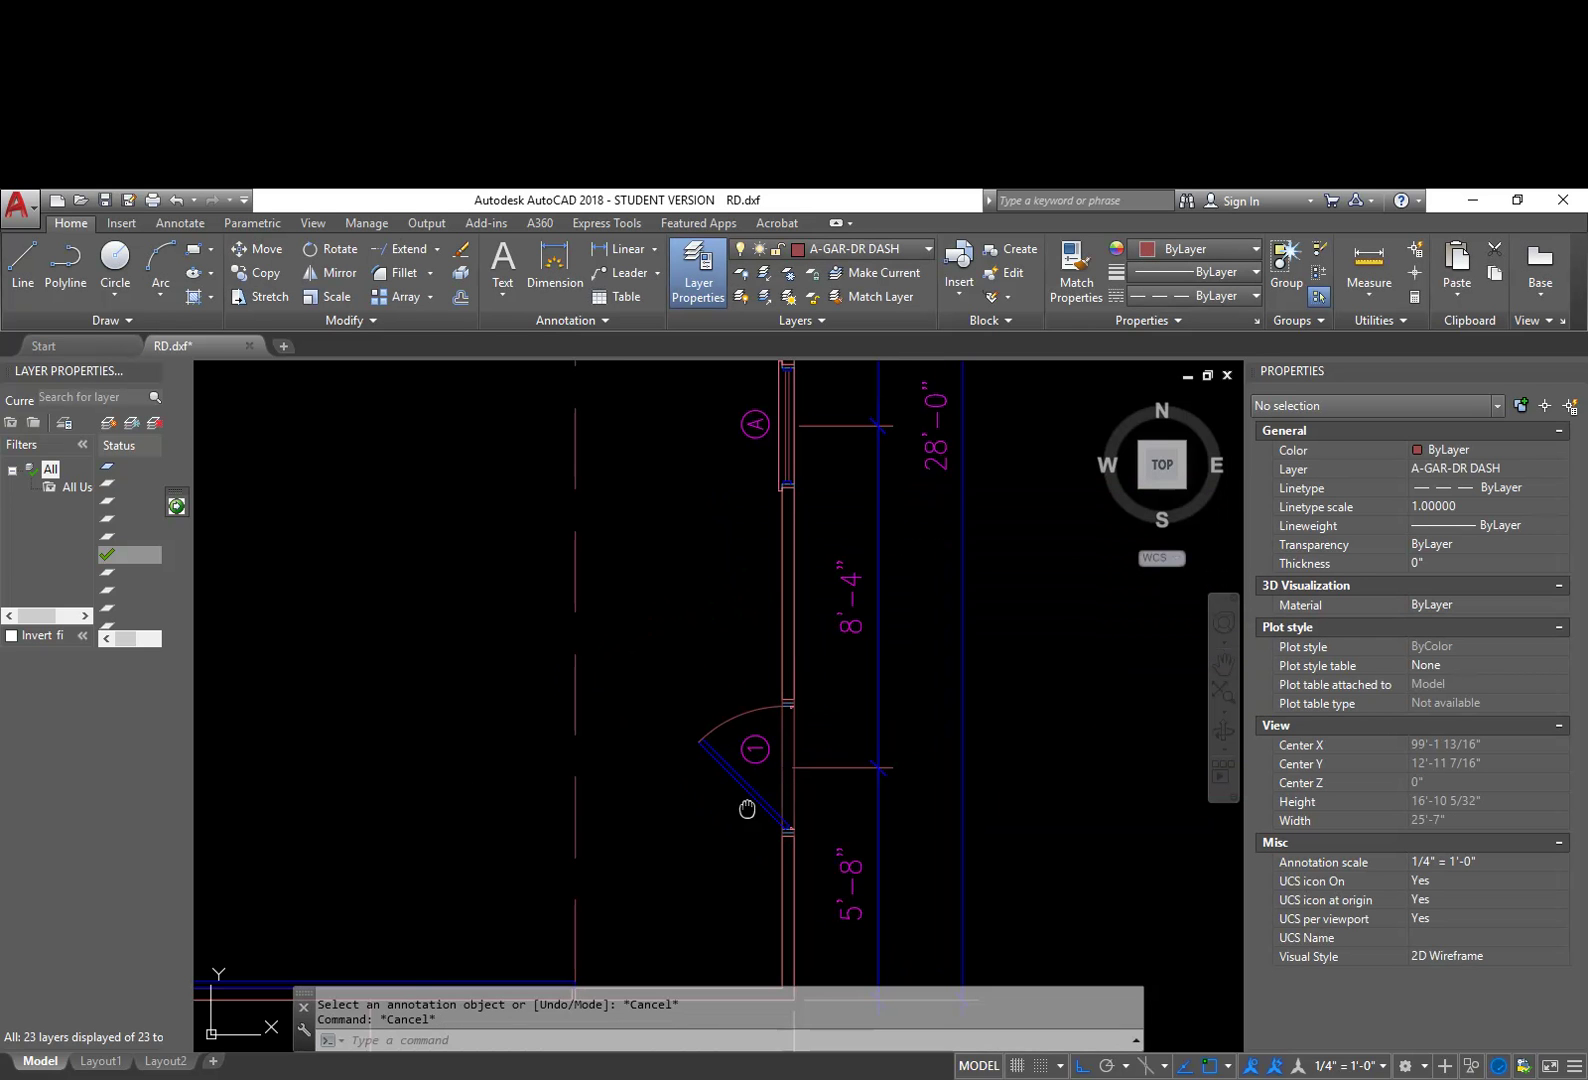
Step: Copy the man door's circled tag with Ortho off to just inside the middle of the east garage door
middle_click_drag(745, 809, 795, 639)
type("cp")
key("Return")
scroll(805, 603, "up", 4)
left_click(805, 533)
left_click(859, 588)
left_click(759, 489)
key("Return")
left_click(816, 538)
scroll(645, 729, "down", 4)
middle_click_drag(637, 731, 710, 666)
key("F8")
middle_click_drag(450, 744, 616, 677)
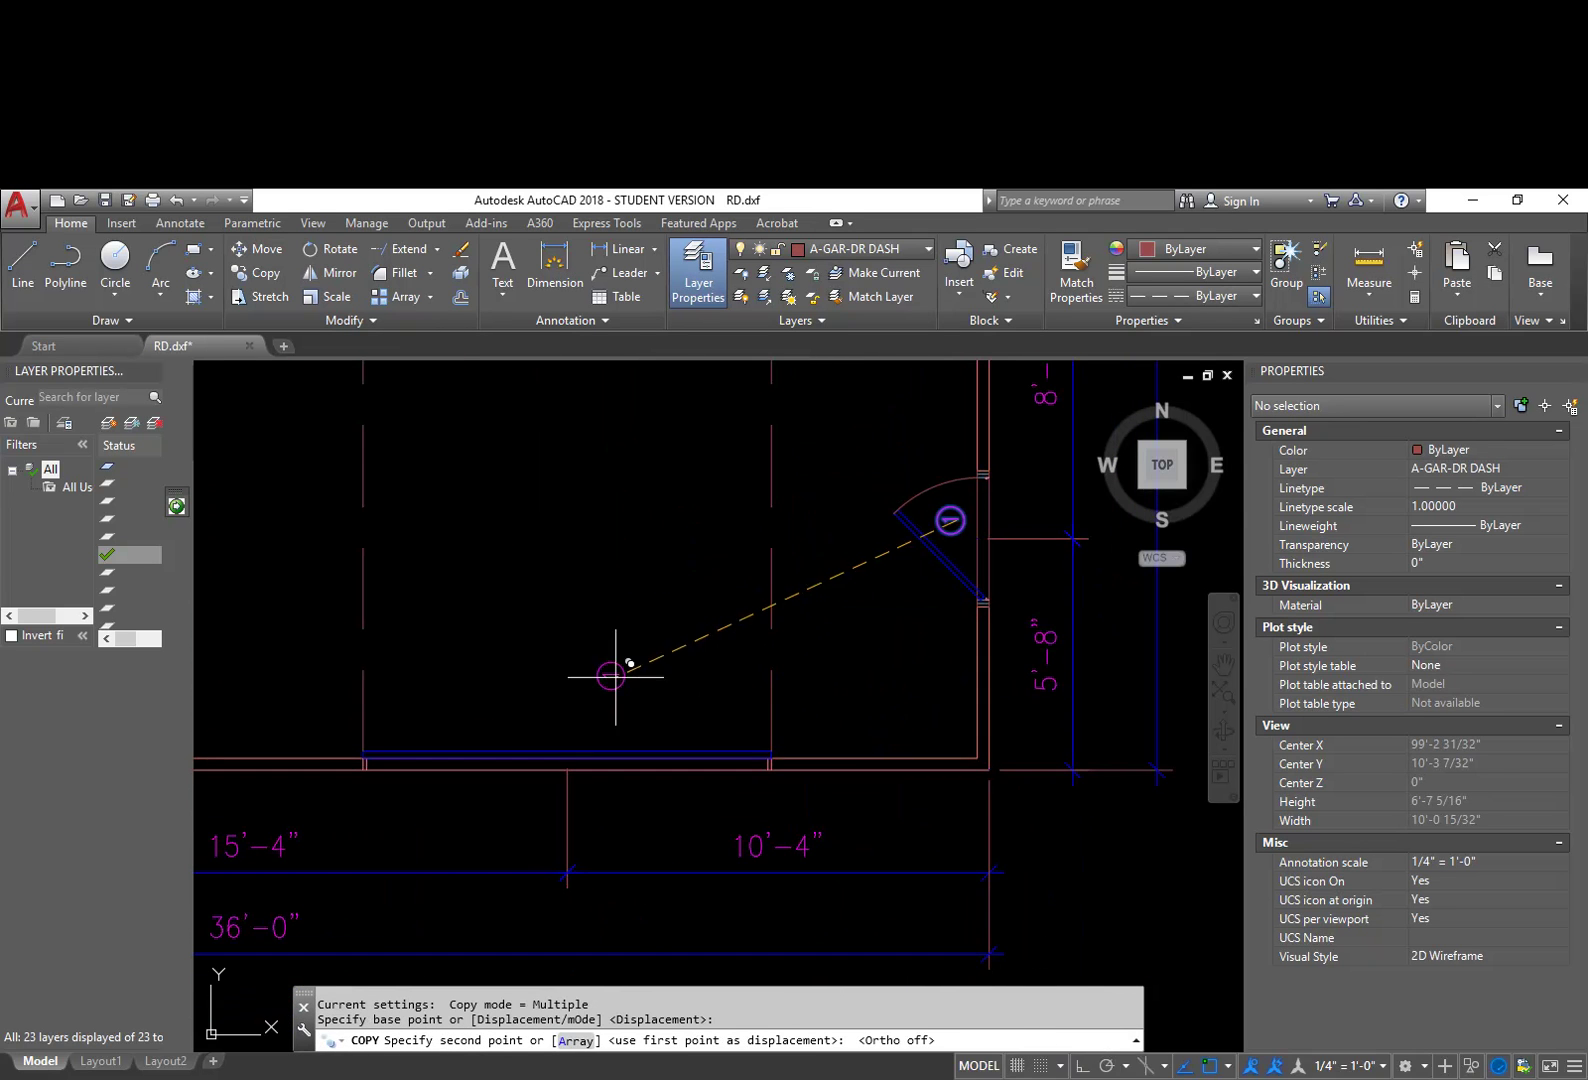
left_click(572, 717)
key("Escape")
Step: Rotate the east garage door's tag a quarter turn clockwise with Ortho on so its number reads upright
type("r")
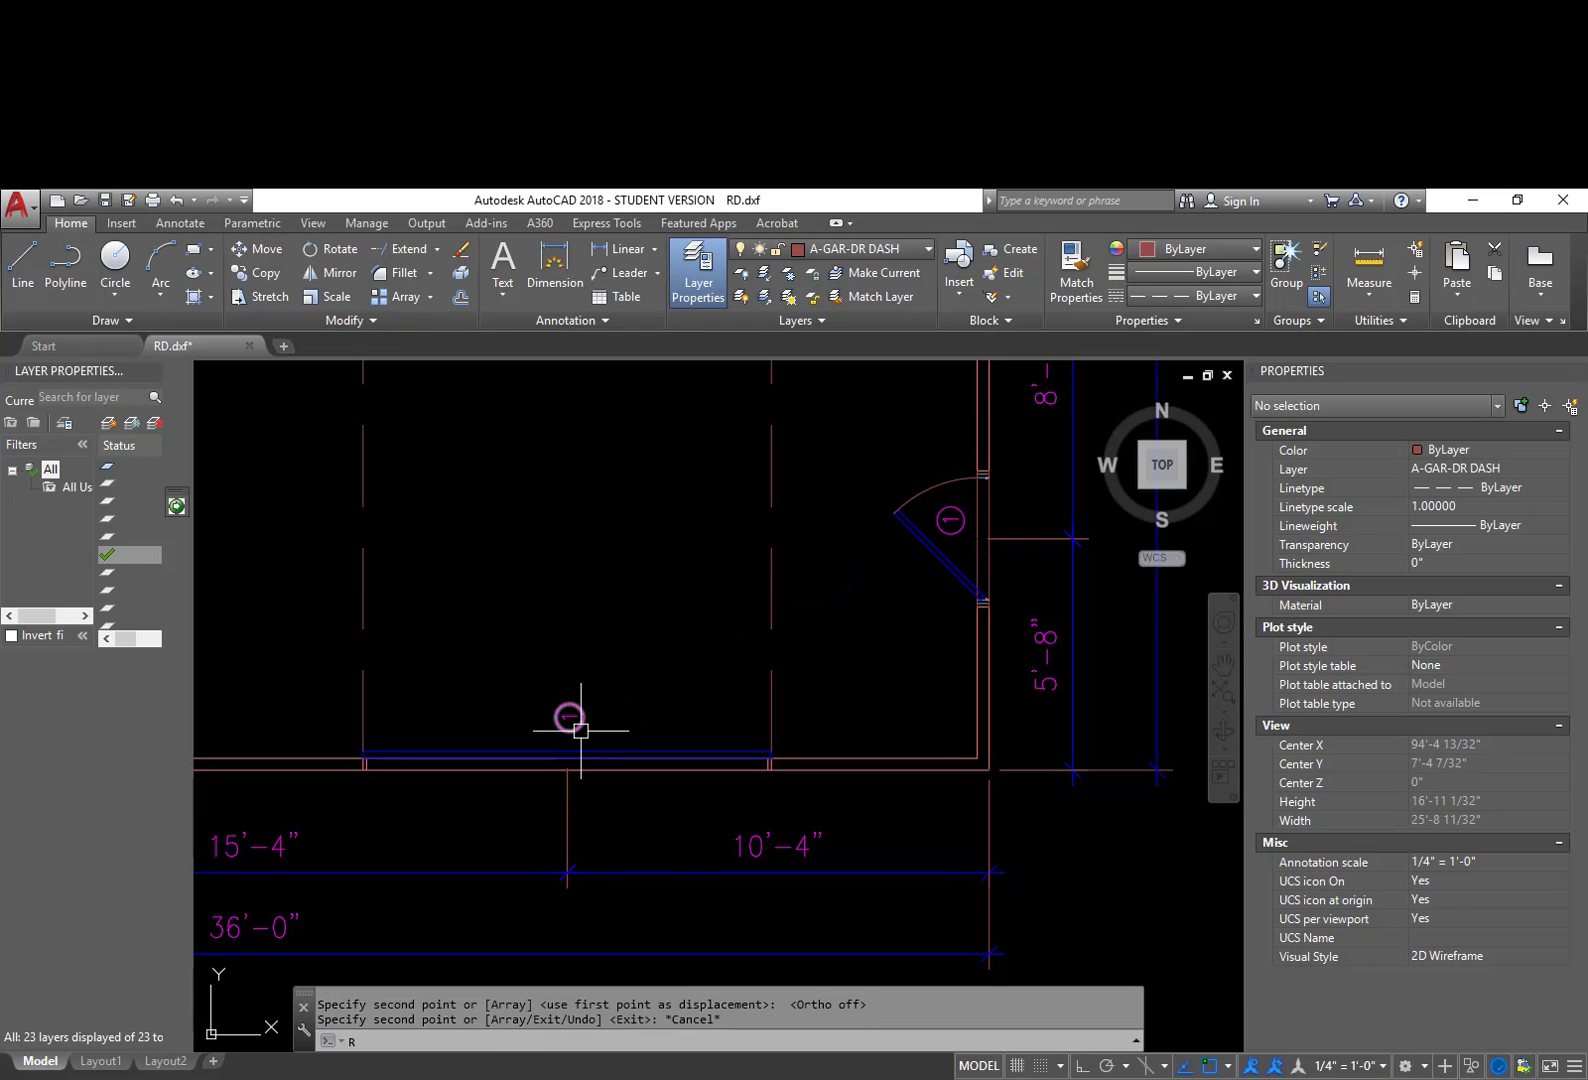
key("Return")
left_click(612, 738)
left_click(566, 694)
key("Return")
left_click(569, 717)
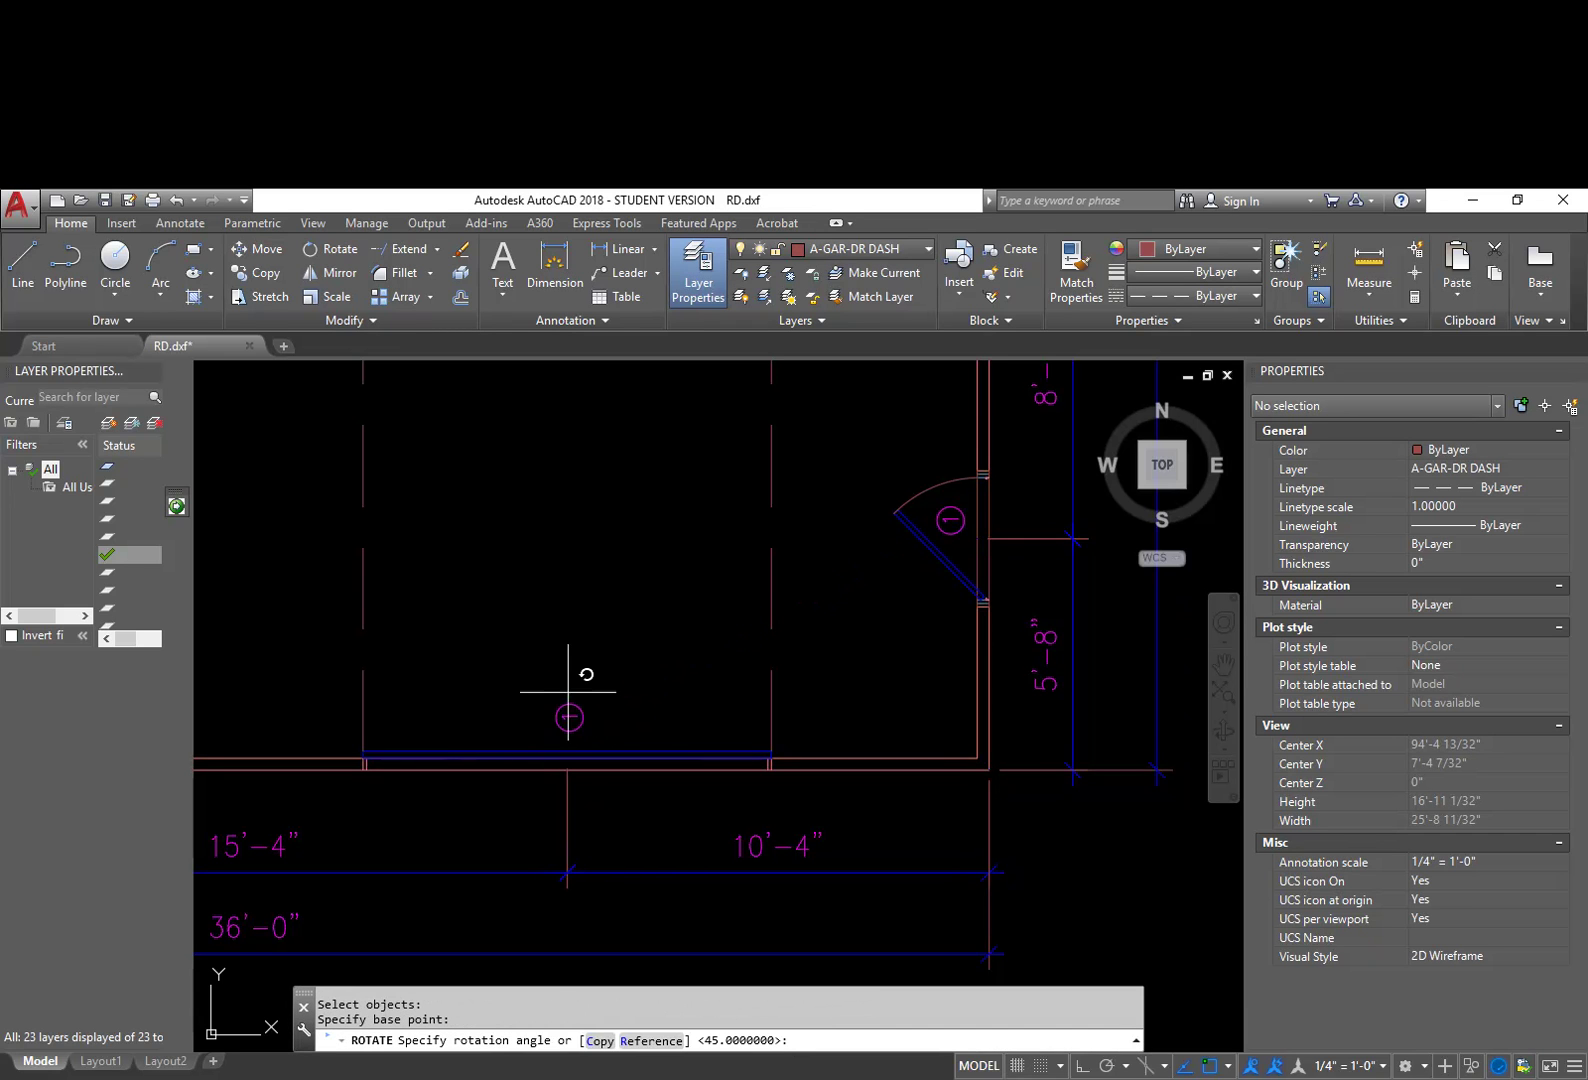
key("F8")
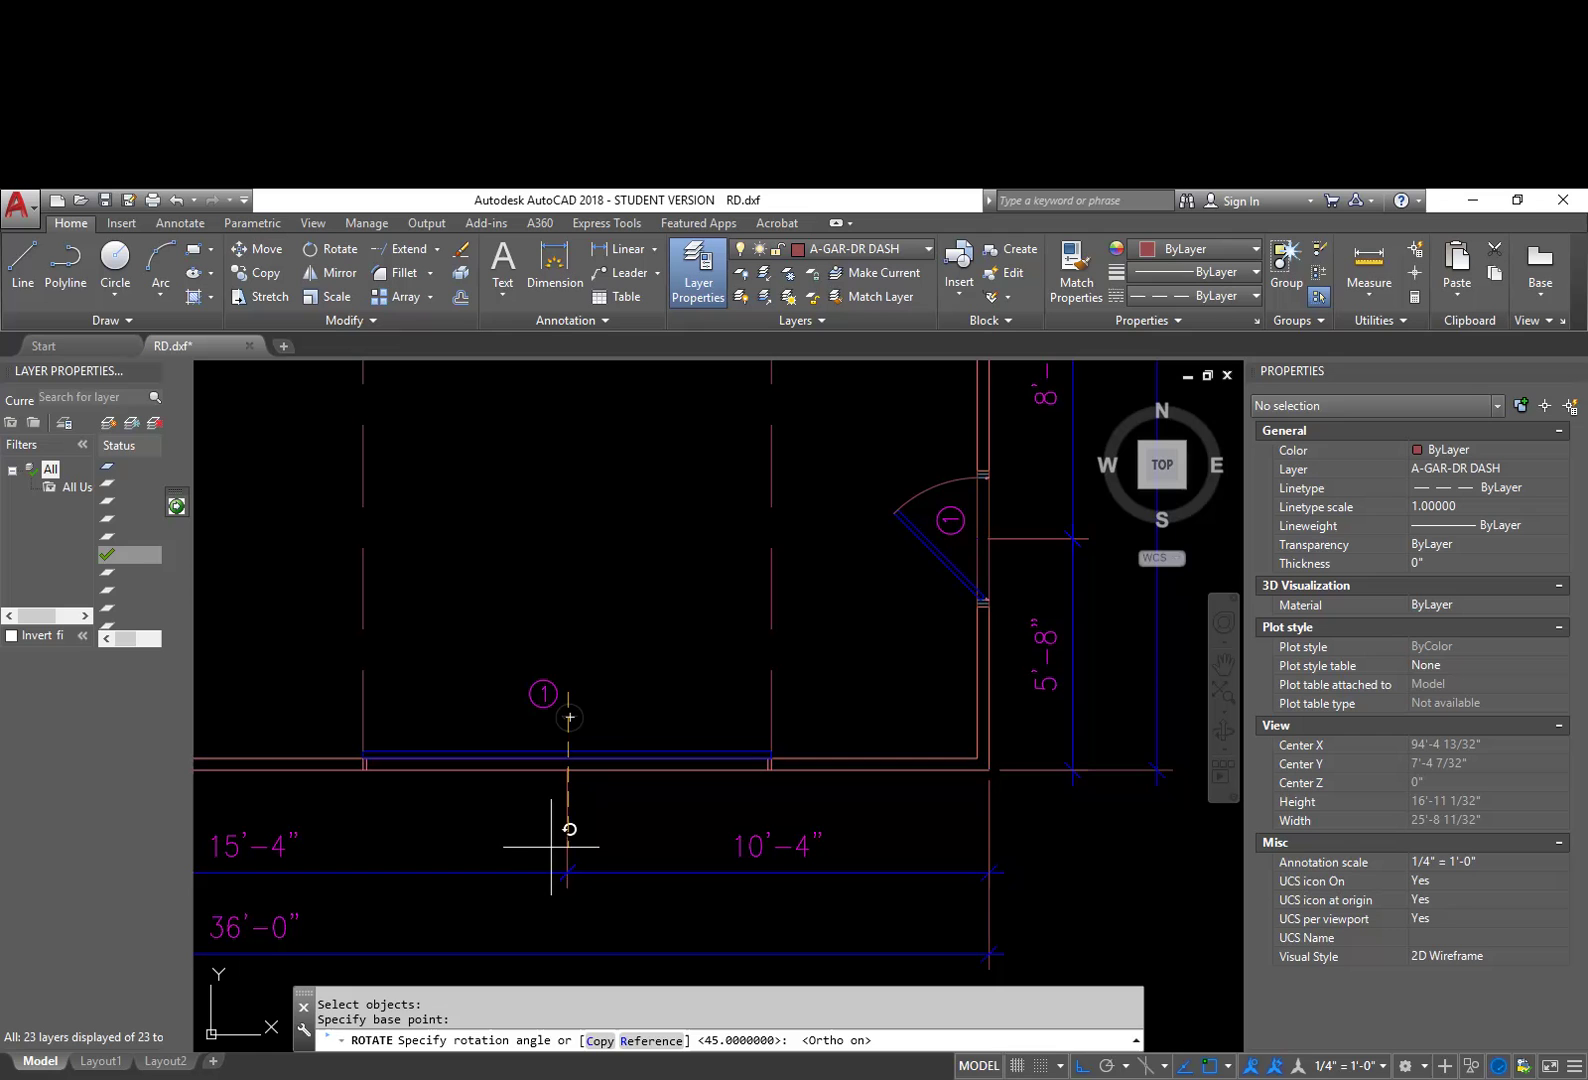
left_click(548, 936)
Step: Move the upright tag with Ortho off to just inside the east garage door, aligned with the opening's centerline
scroll(545, 733, "up", 4)
type("m")
key("Return")
left_click(603, 723)
left_click(486, 613)
key("Return")
left_click(541, 643)
key("F8")
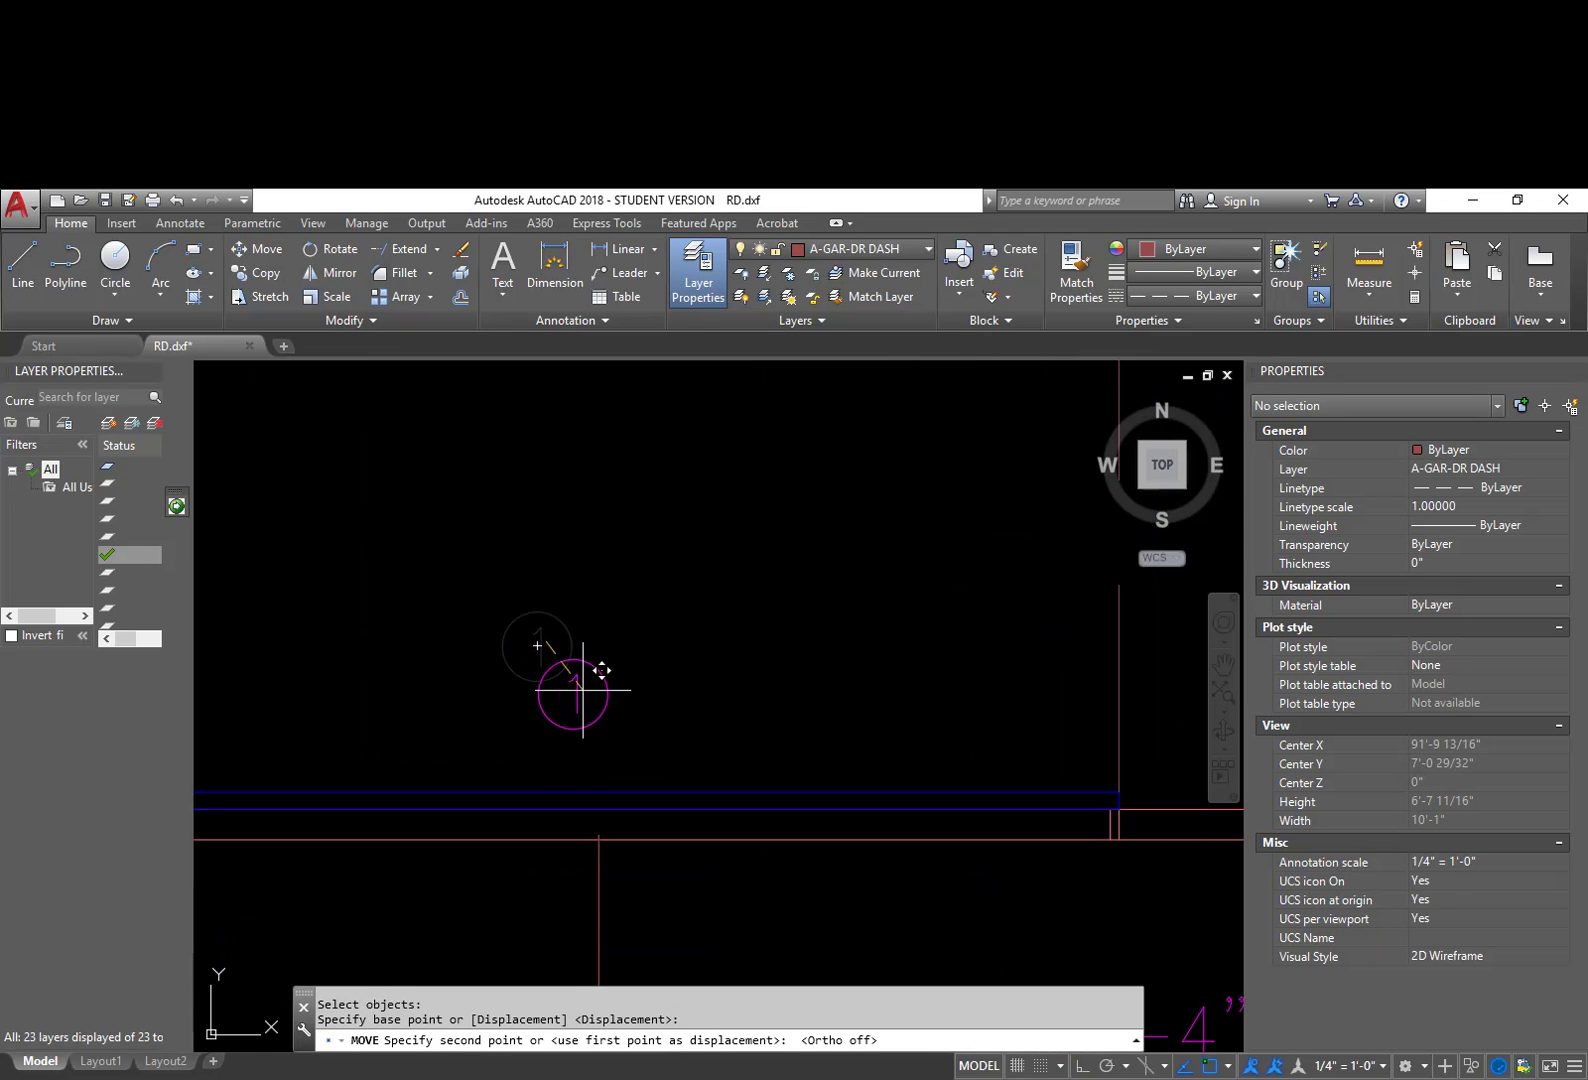
left_click(600, 717)
Step: Change the east garage door's tag to 2
double_click(598, 718)
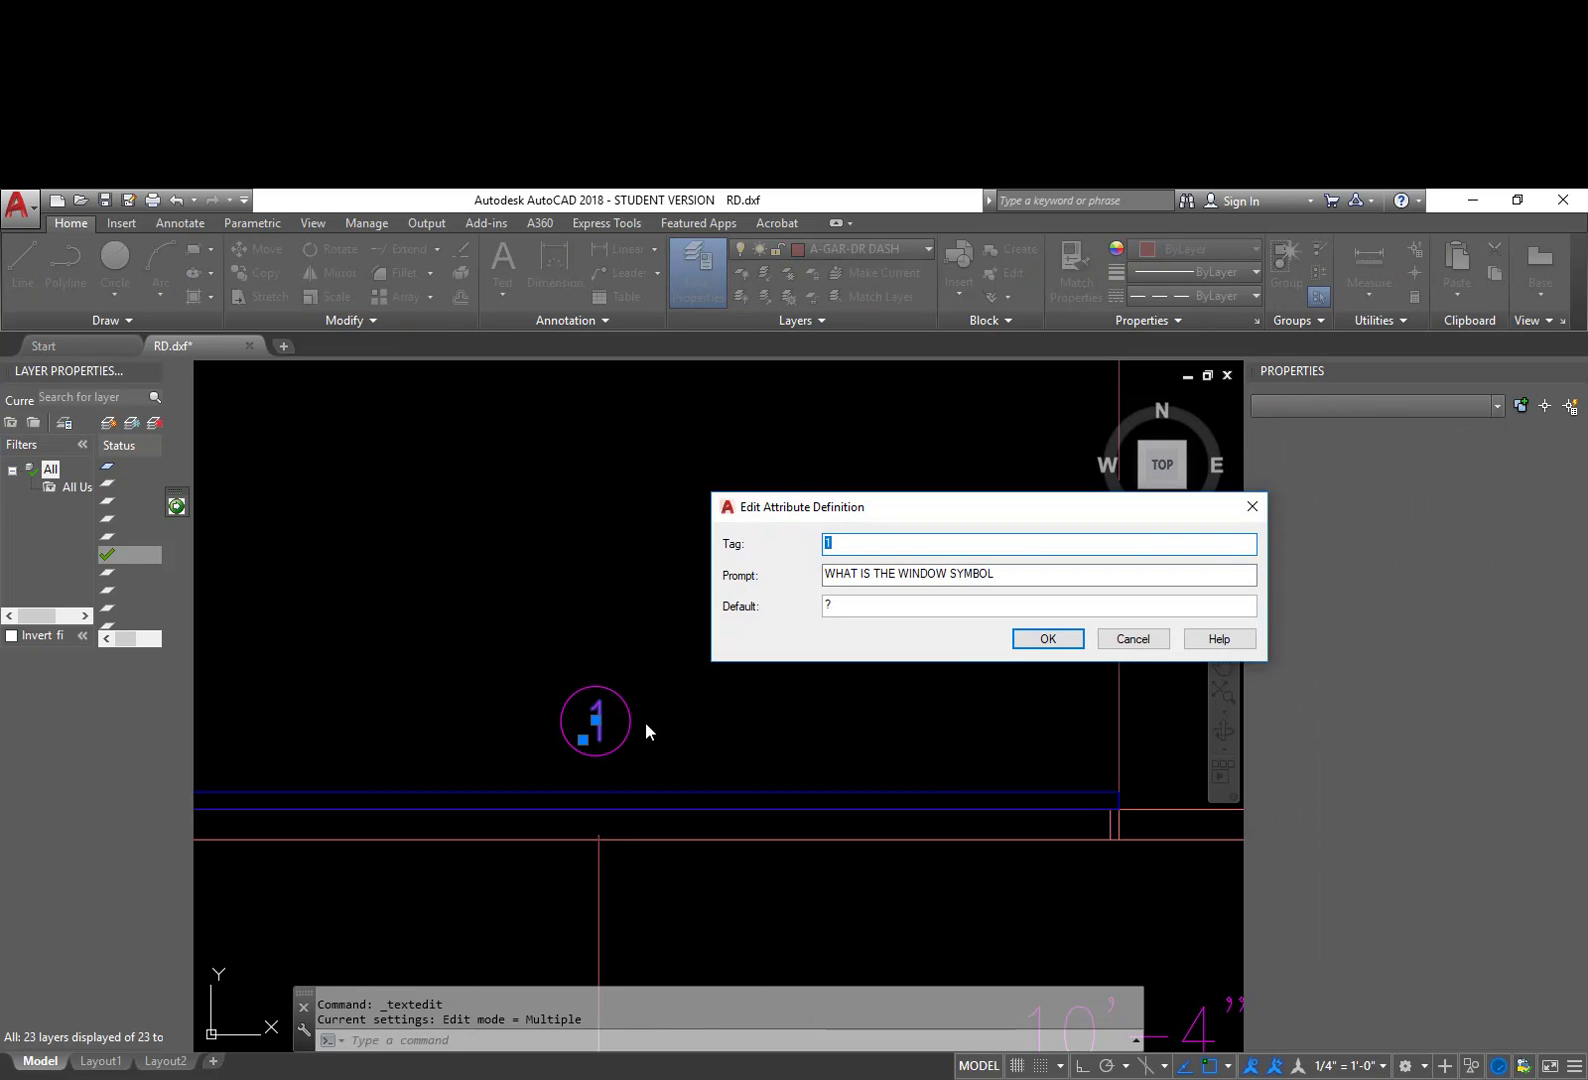
left_click(1047, 639)
scroll(660, 733, "down", 1)
key("Escape")
Step: Copy the circled 2 tag straight west with Ortho on, placing it at the middle of the west garage door
type("cond p")
key("space")
left_click(655, 755)
left_click(582, 687)
key("space")
left_click(680, 629)
key("F8")
middle_click_drag(521, 631, 915, 638)
middle_click_drag(424, 662, 532, 631)
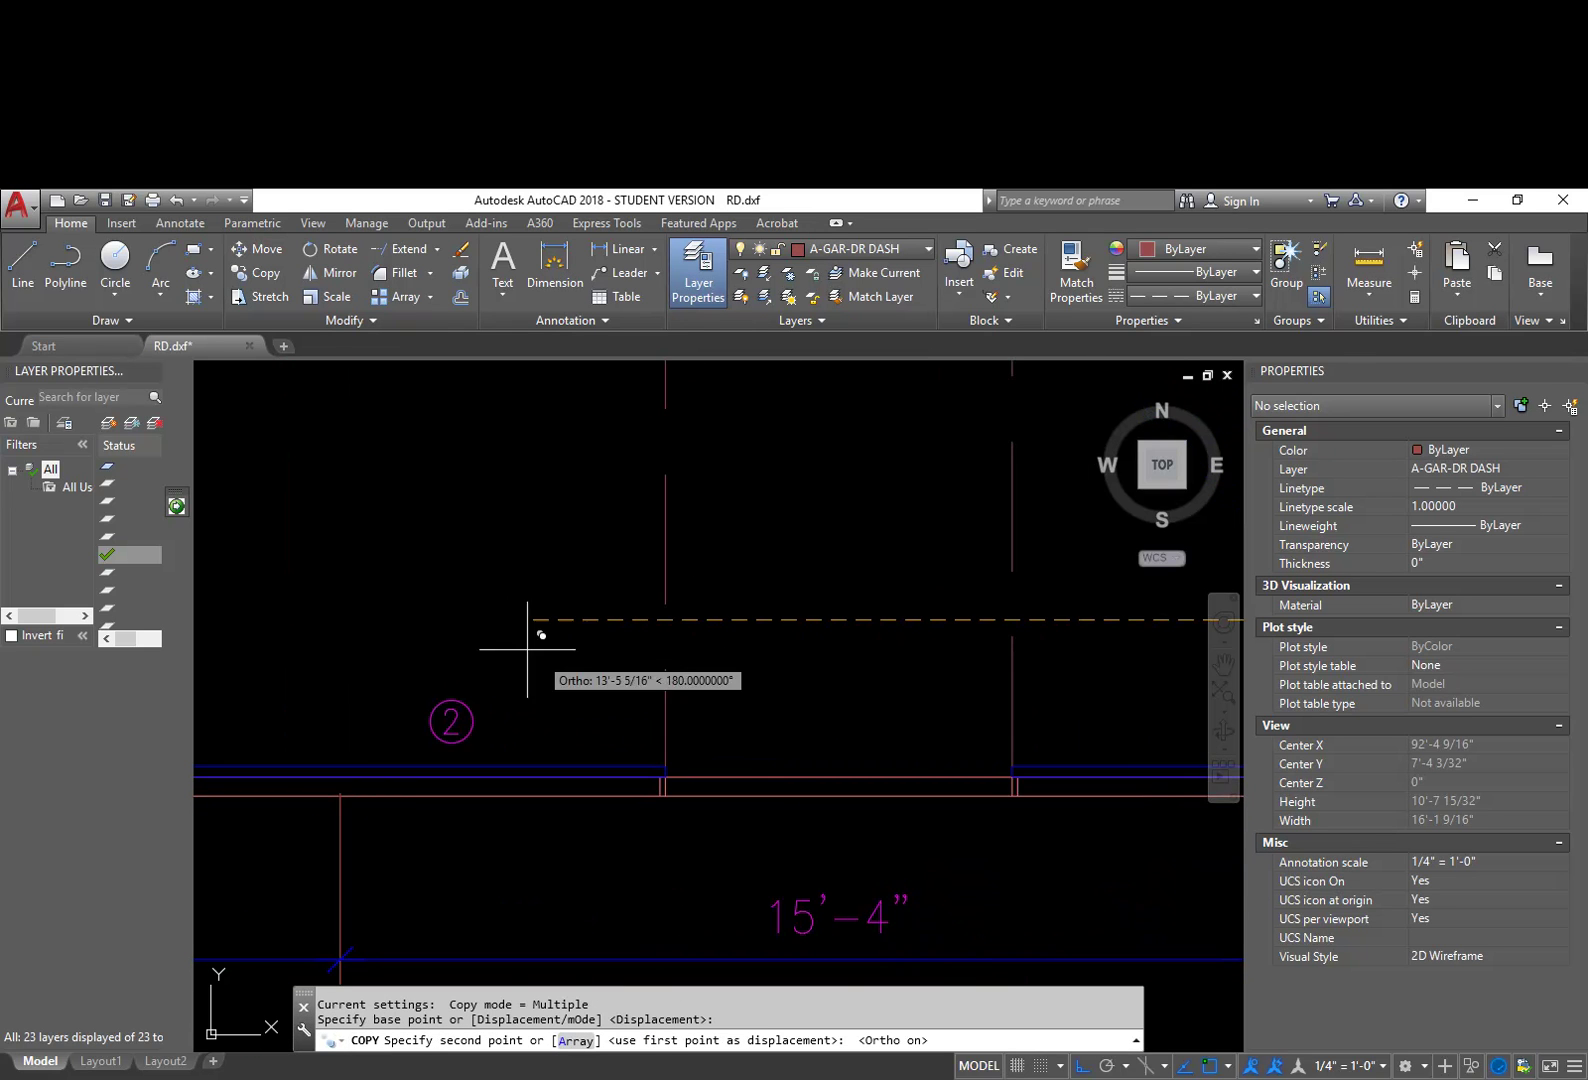
left_click(428, 636)
key("Escape")
Step: Change the west garage door's tag to 3 and end the text editing
double_click(349, 722)
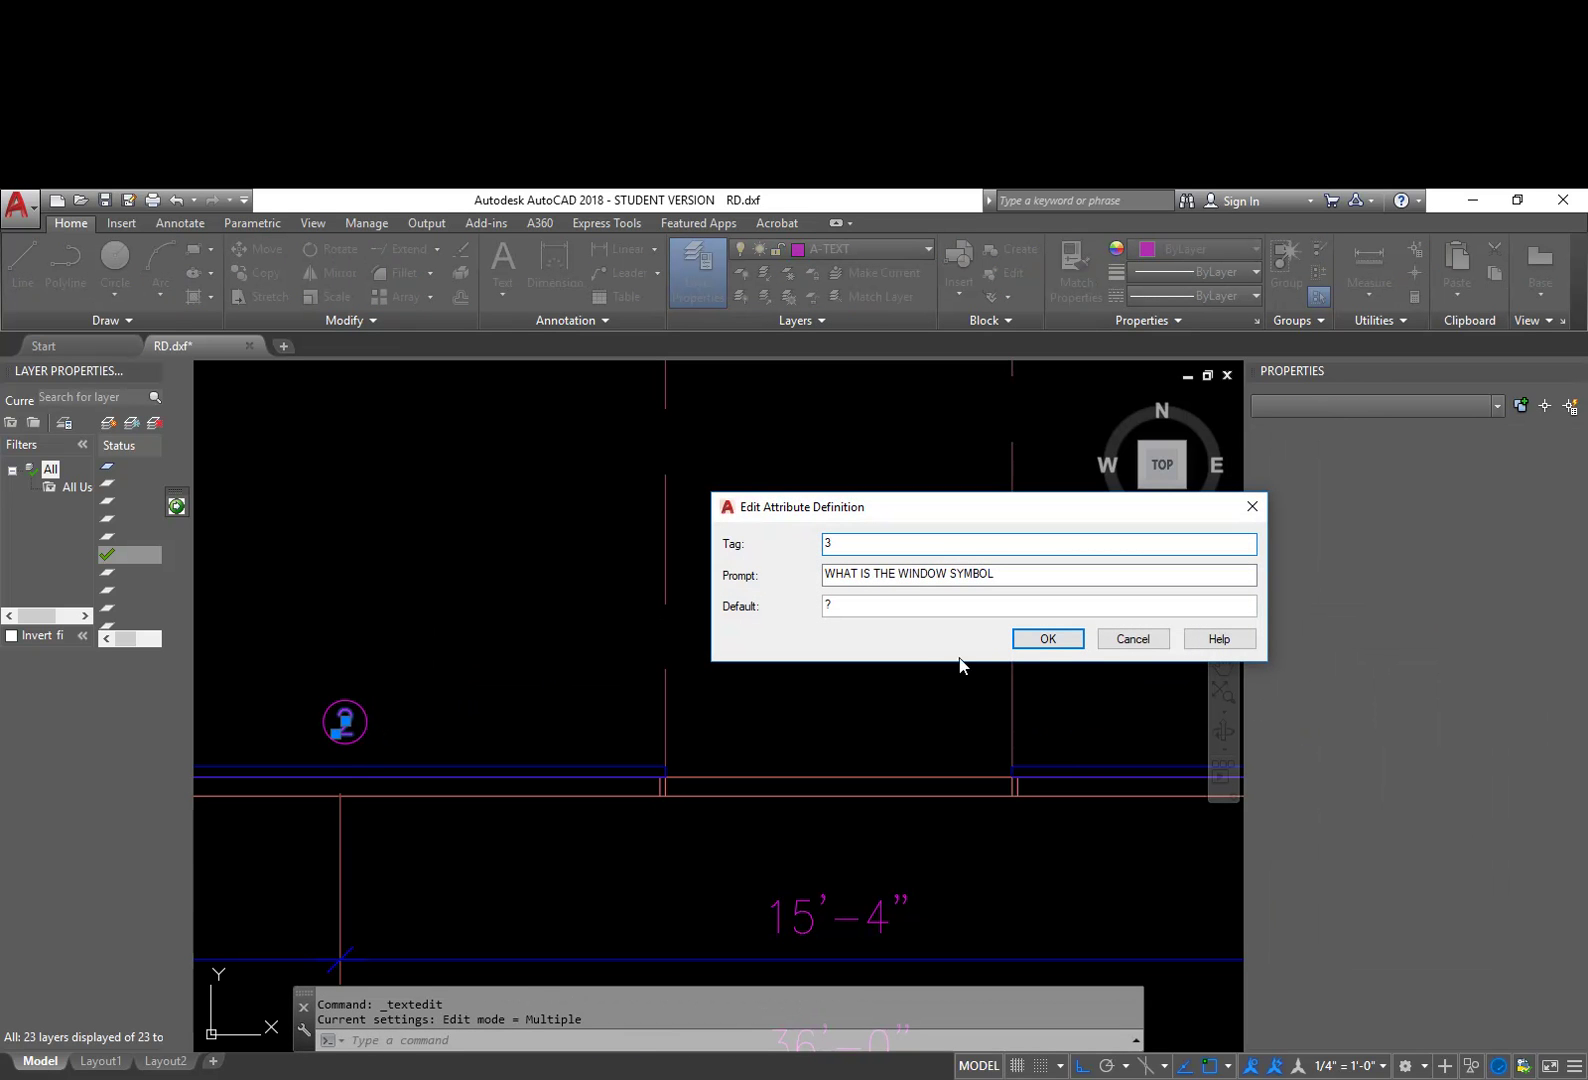
left_click(1043, 639)
scroll(915, 677, "down", 4)
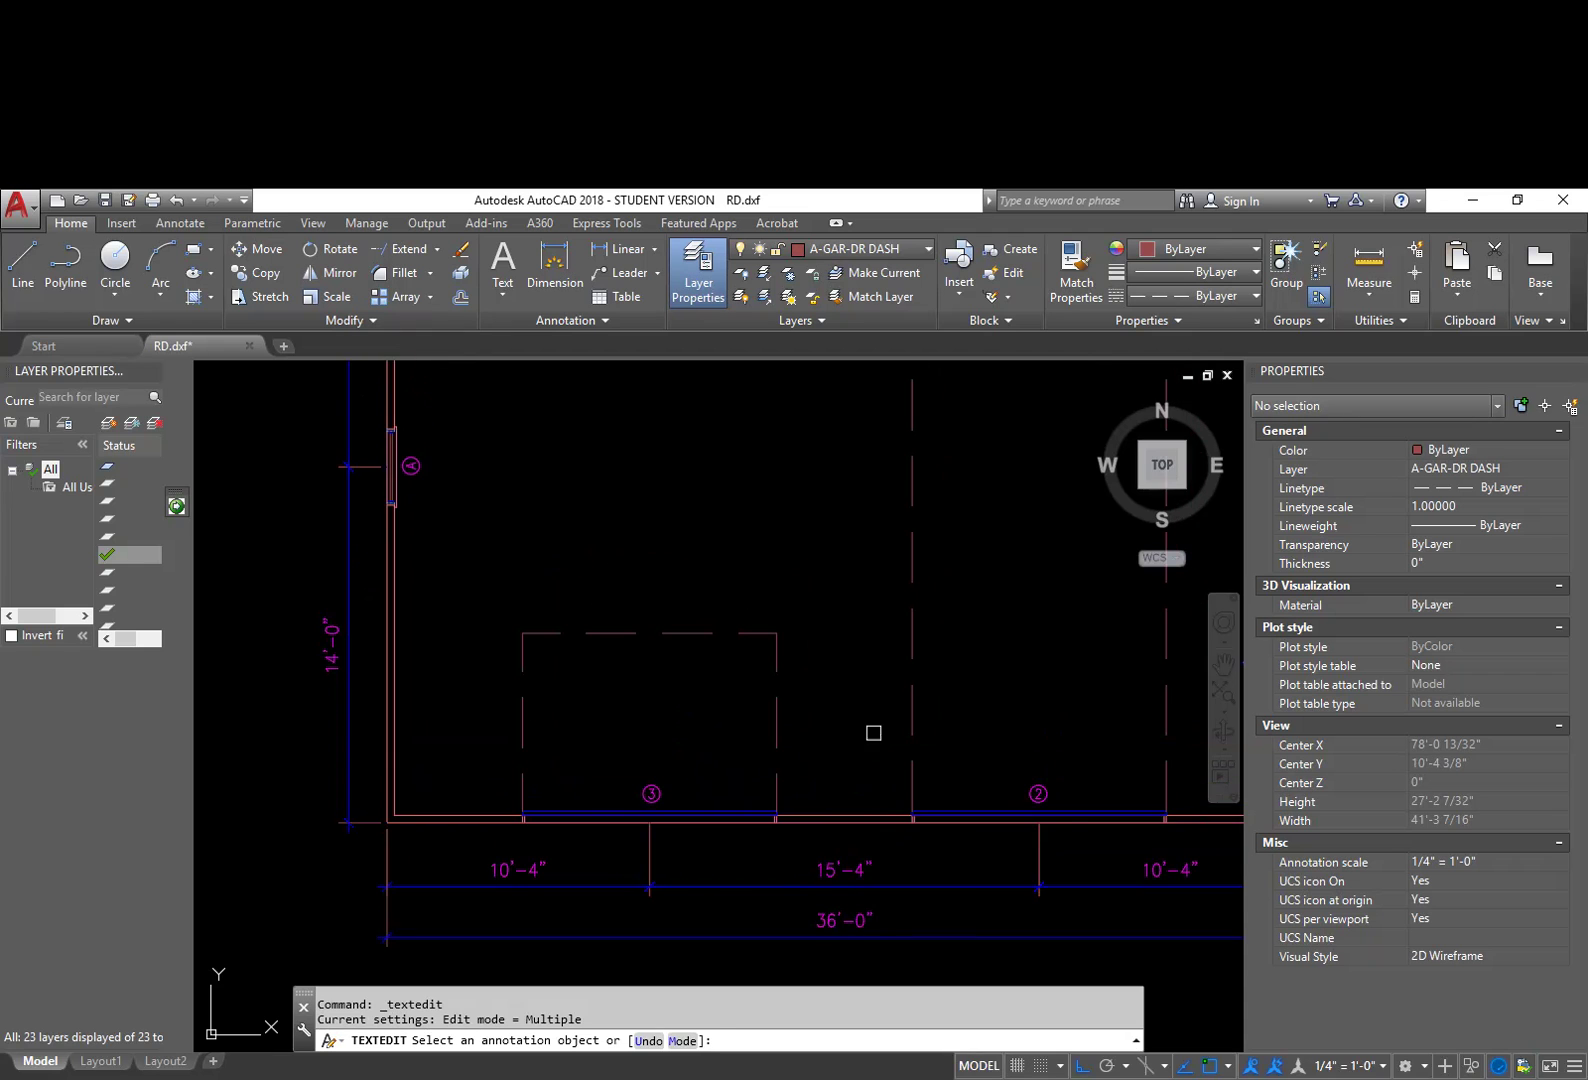
key("Return")
Step: Make S-TEXT the current layer
middle_click_drag(851, 666, 764, 732)
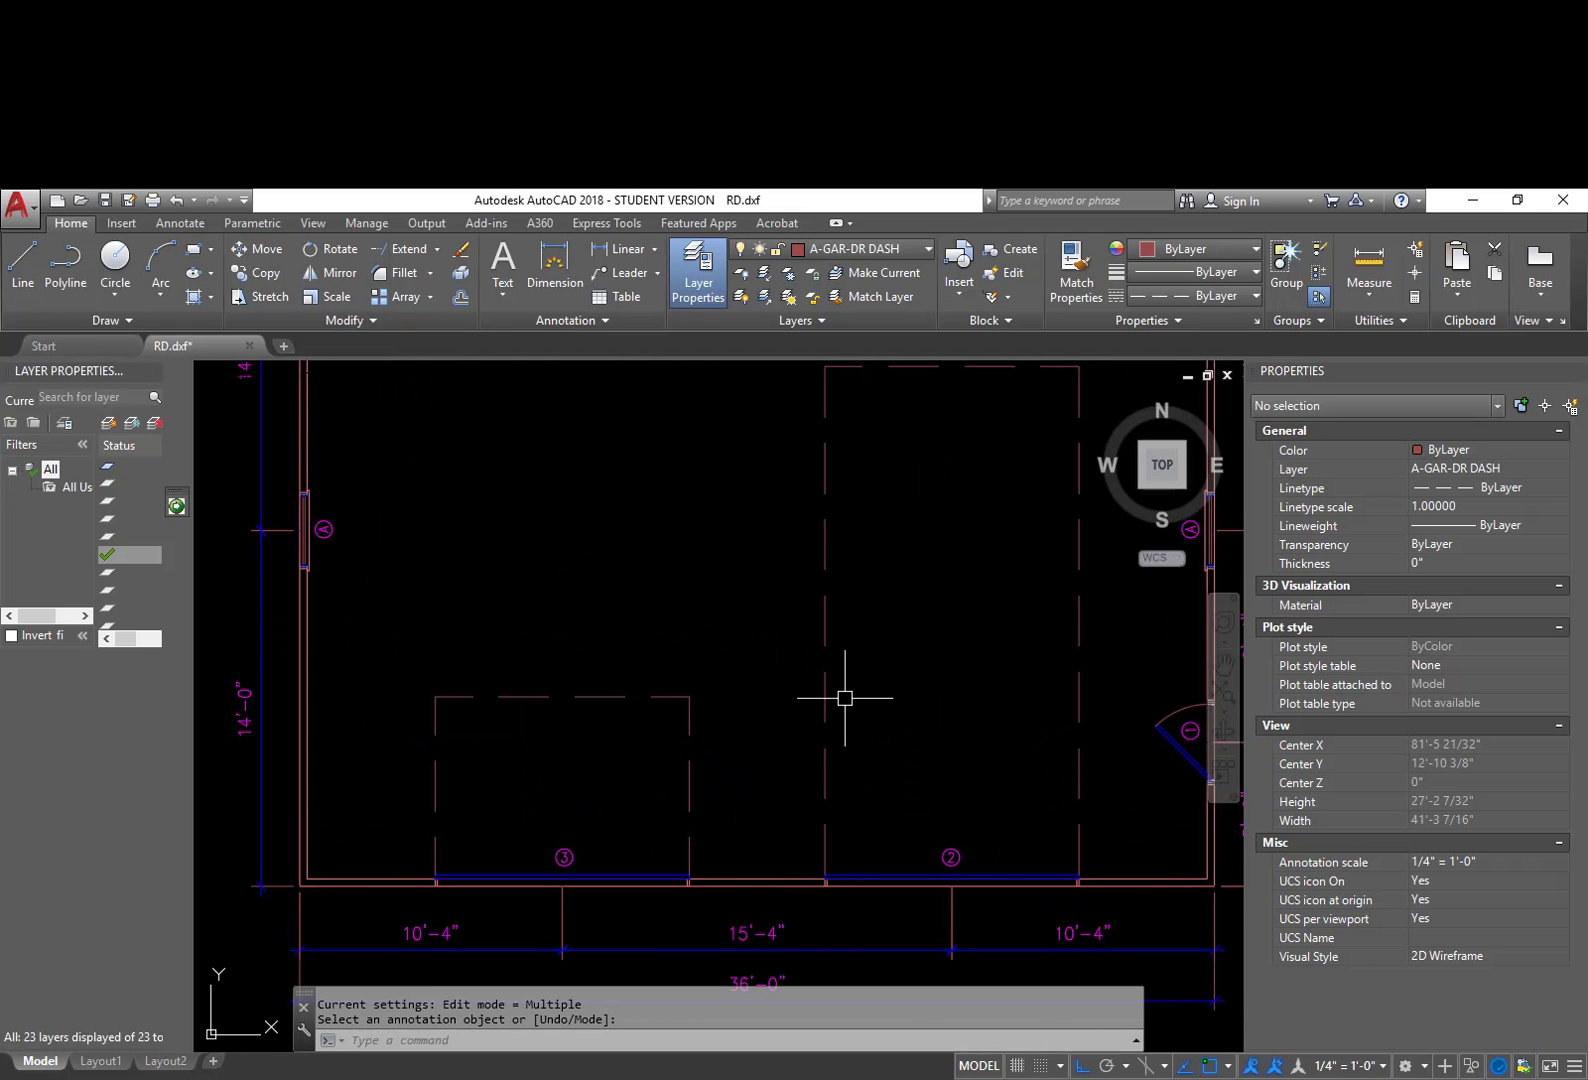
middle_click_drag(848, 590, 775, 647)
middle_click_drag(921, 619, 822, 759)
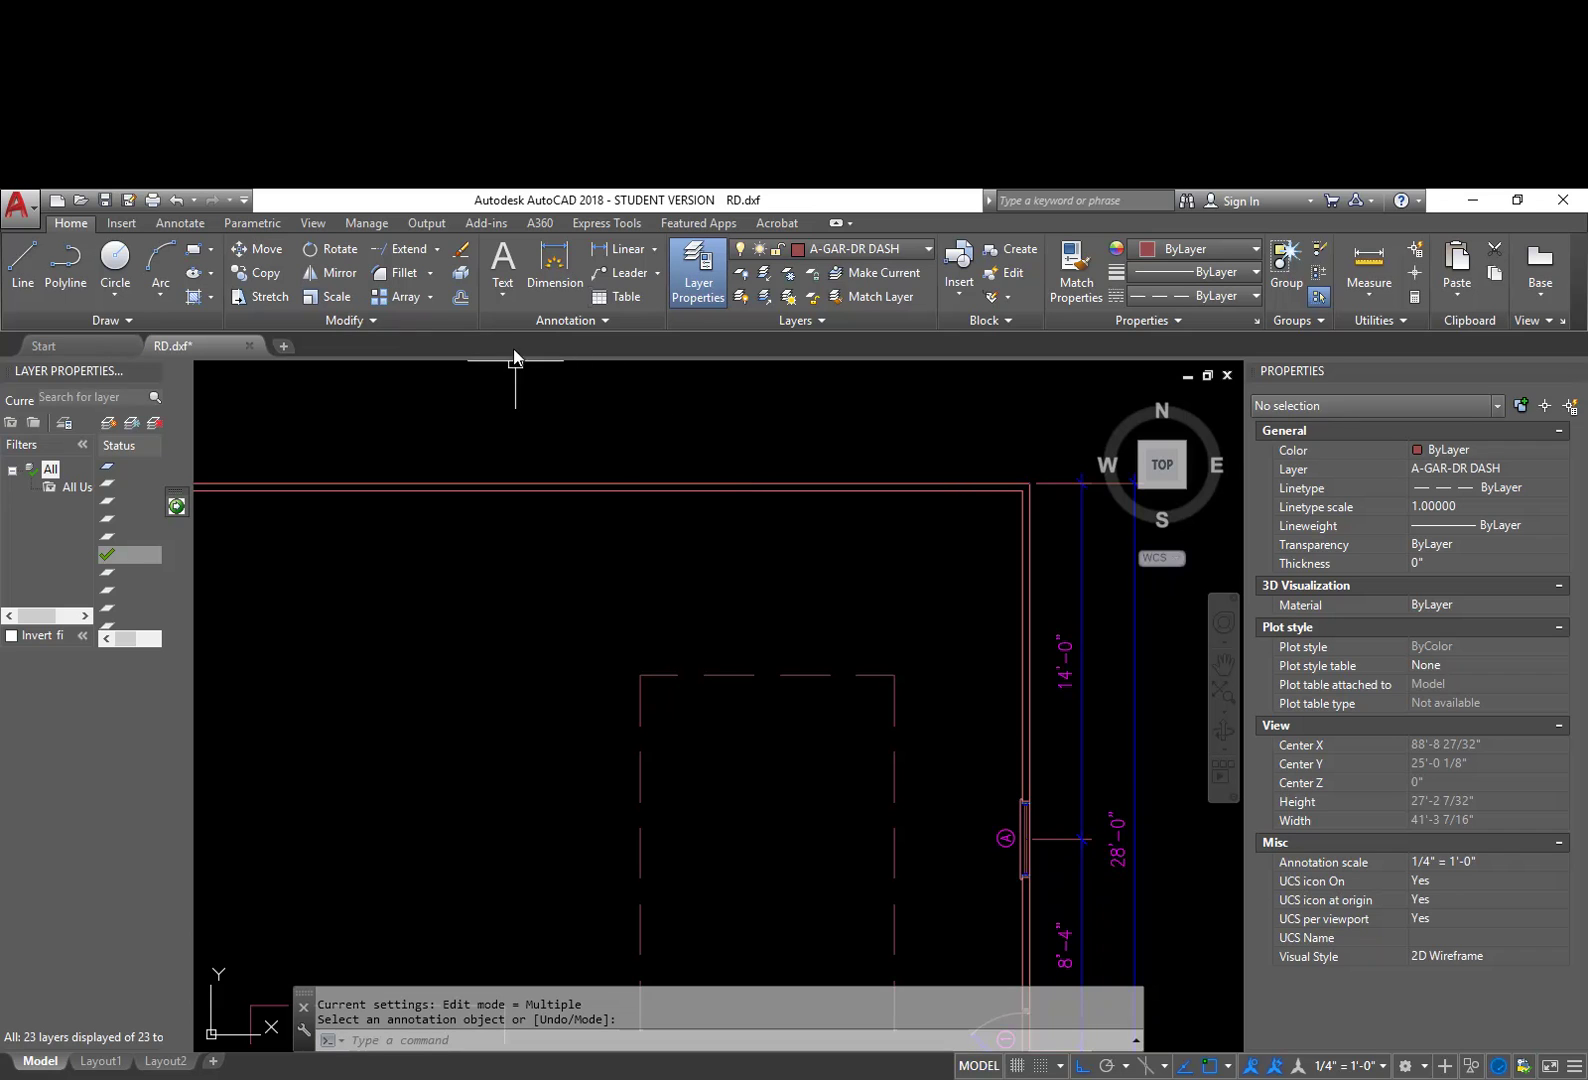
left_click(857, 249)
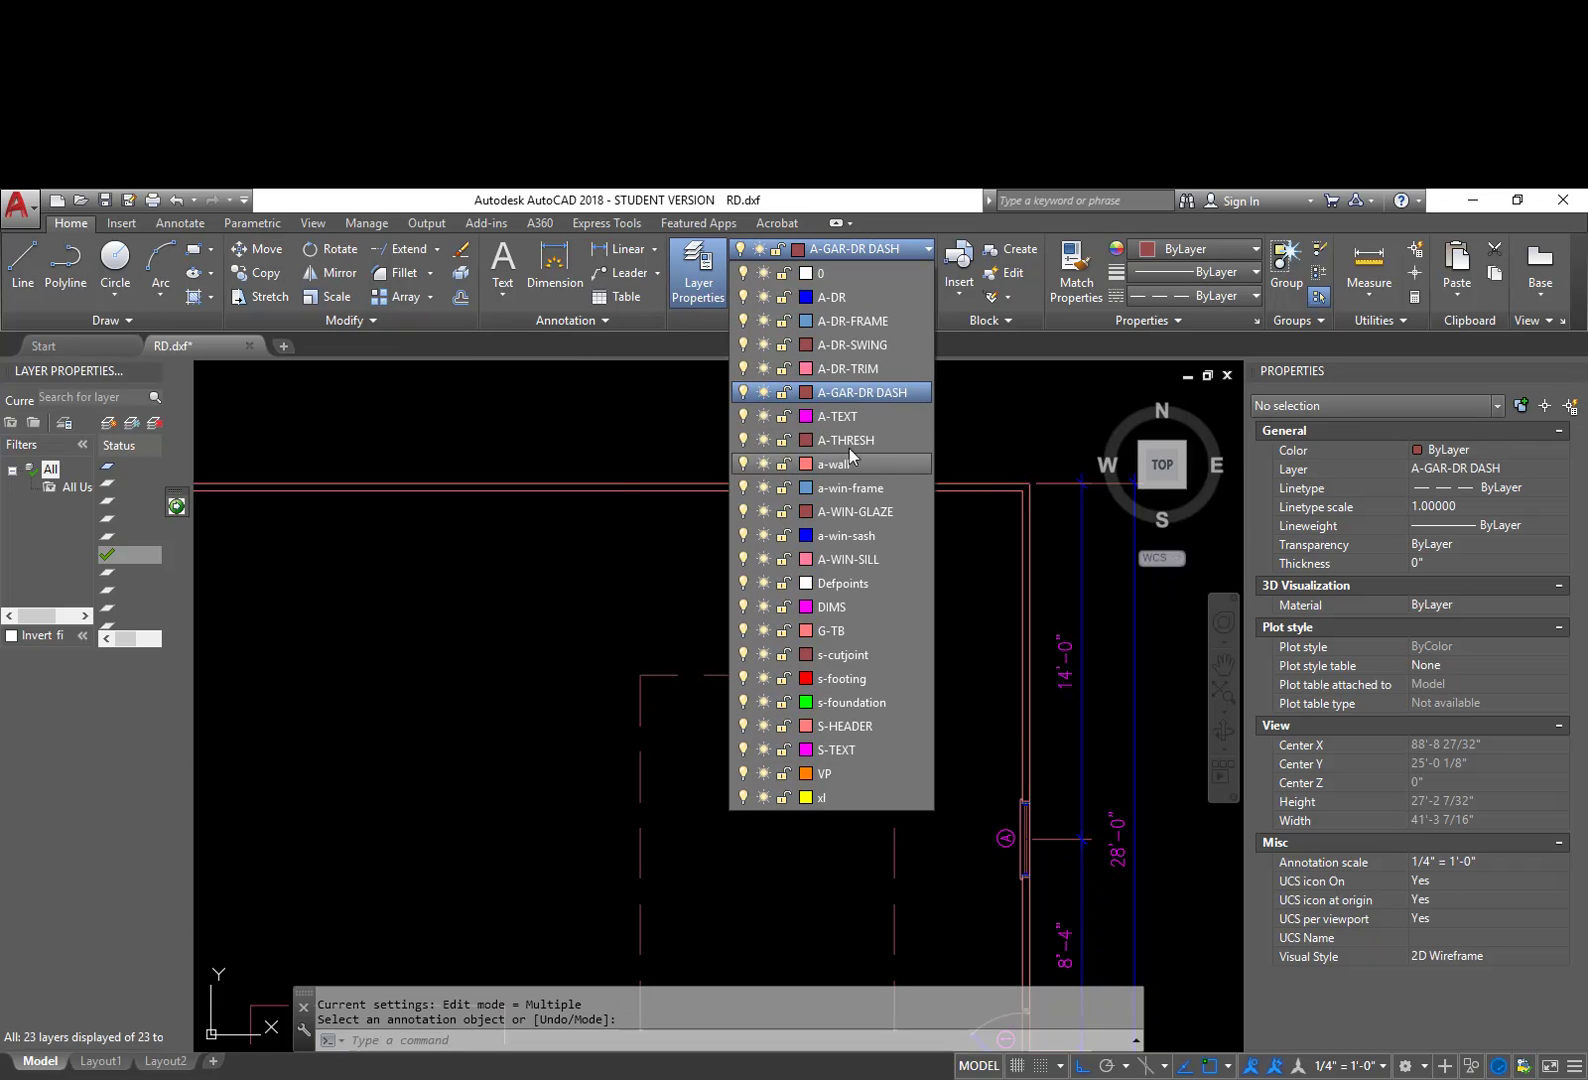
left_click(836, 749)
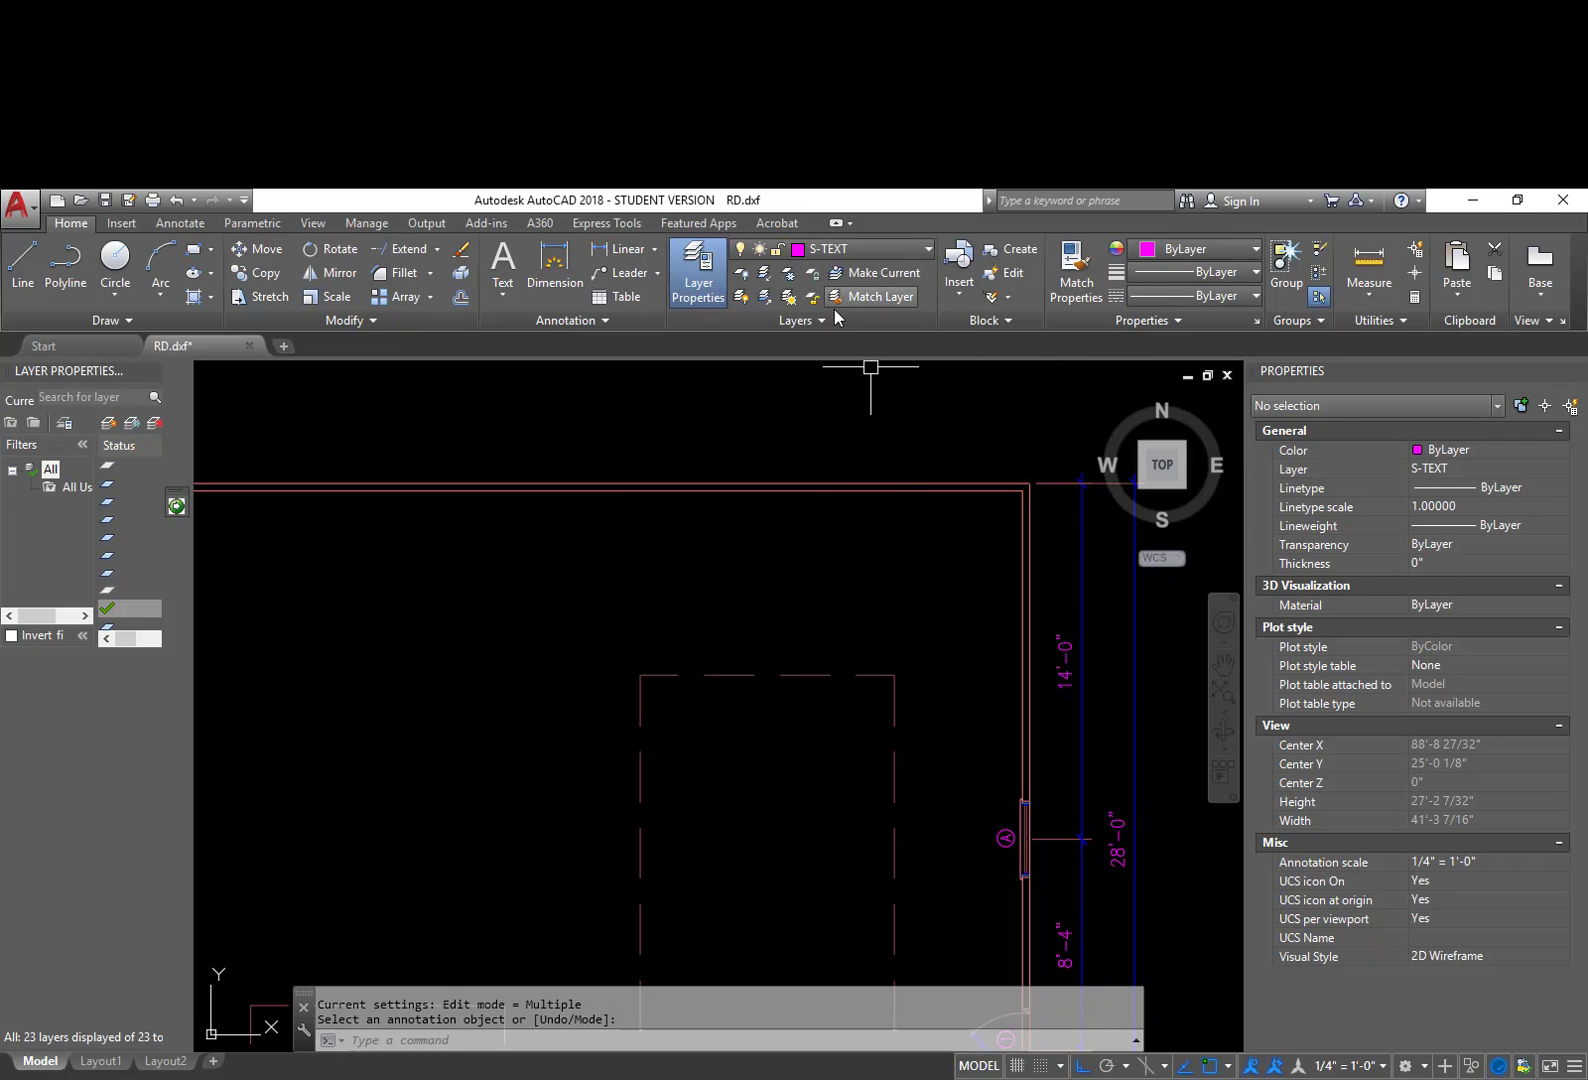
Step: Make A-TEXT the current layer with the command-line layer command and set its color to 193
key("Escape")
key("Escape")
type("-LA")
key("Return")
type("M")
key("Return")
type("A-TEXT")
key("Return")
type("C")
key("Return")
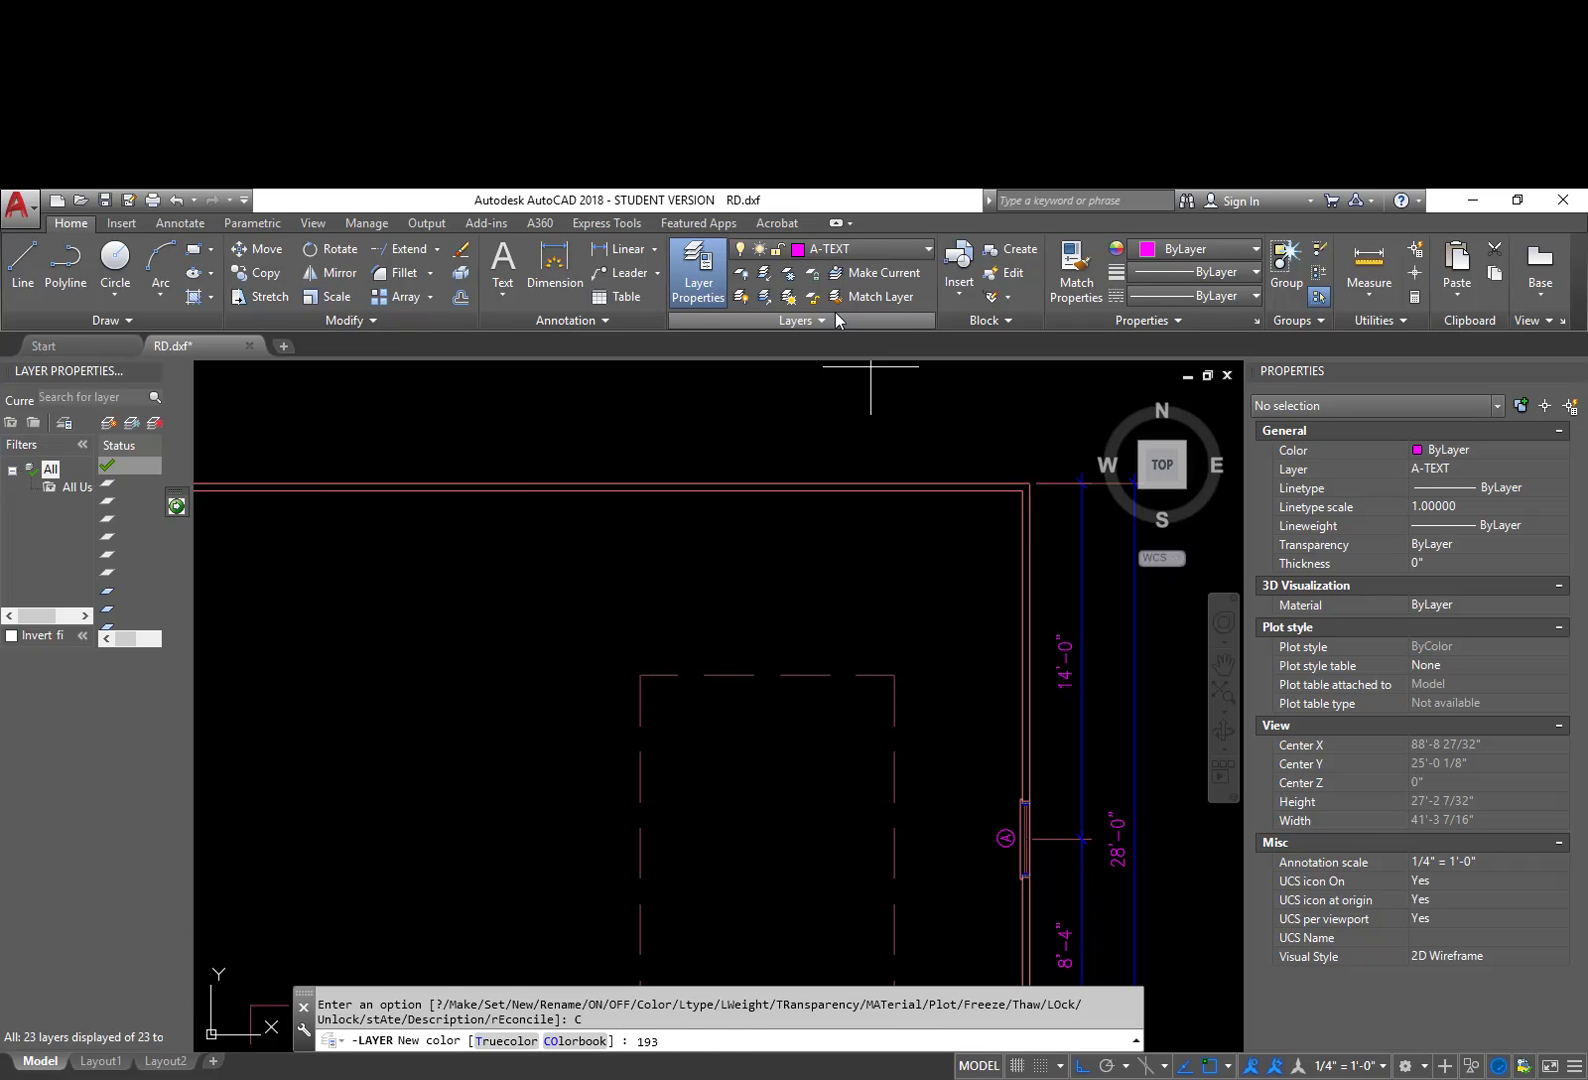
type("193")
key("Return")
key("Return")
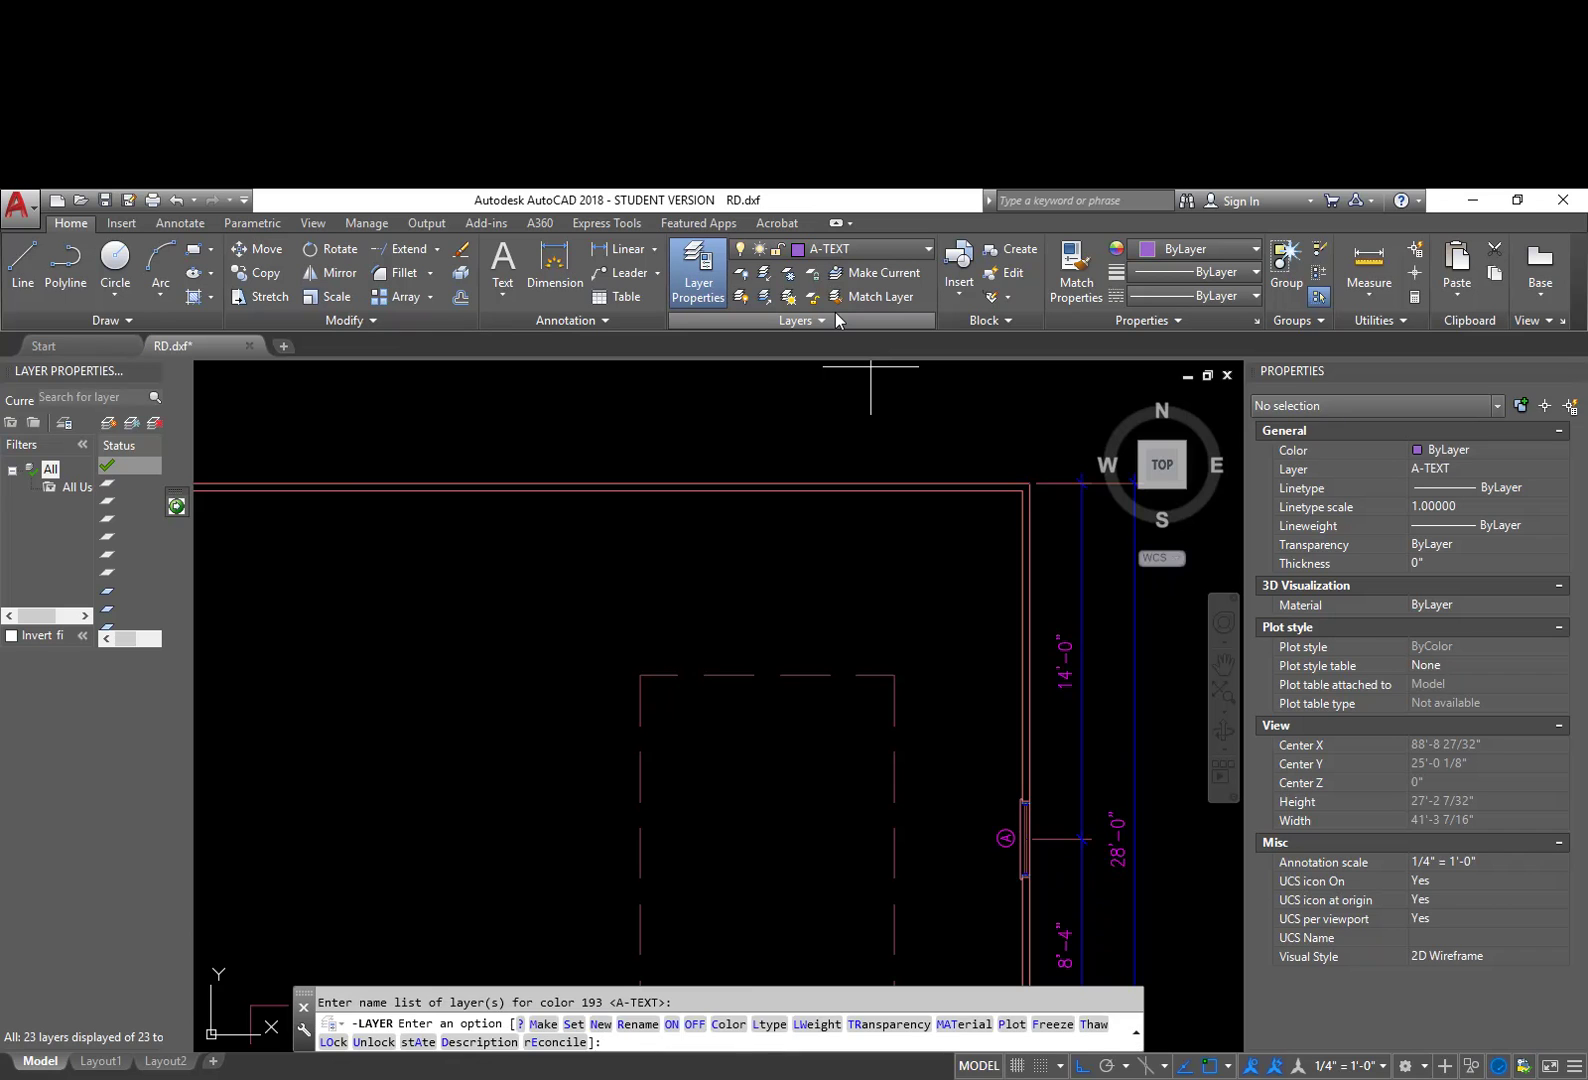
key("Return")
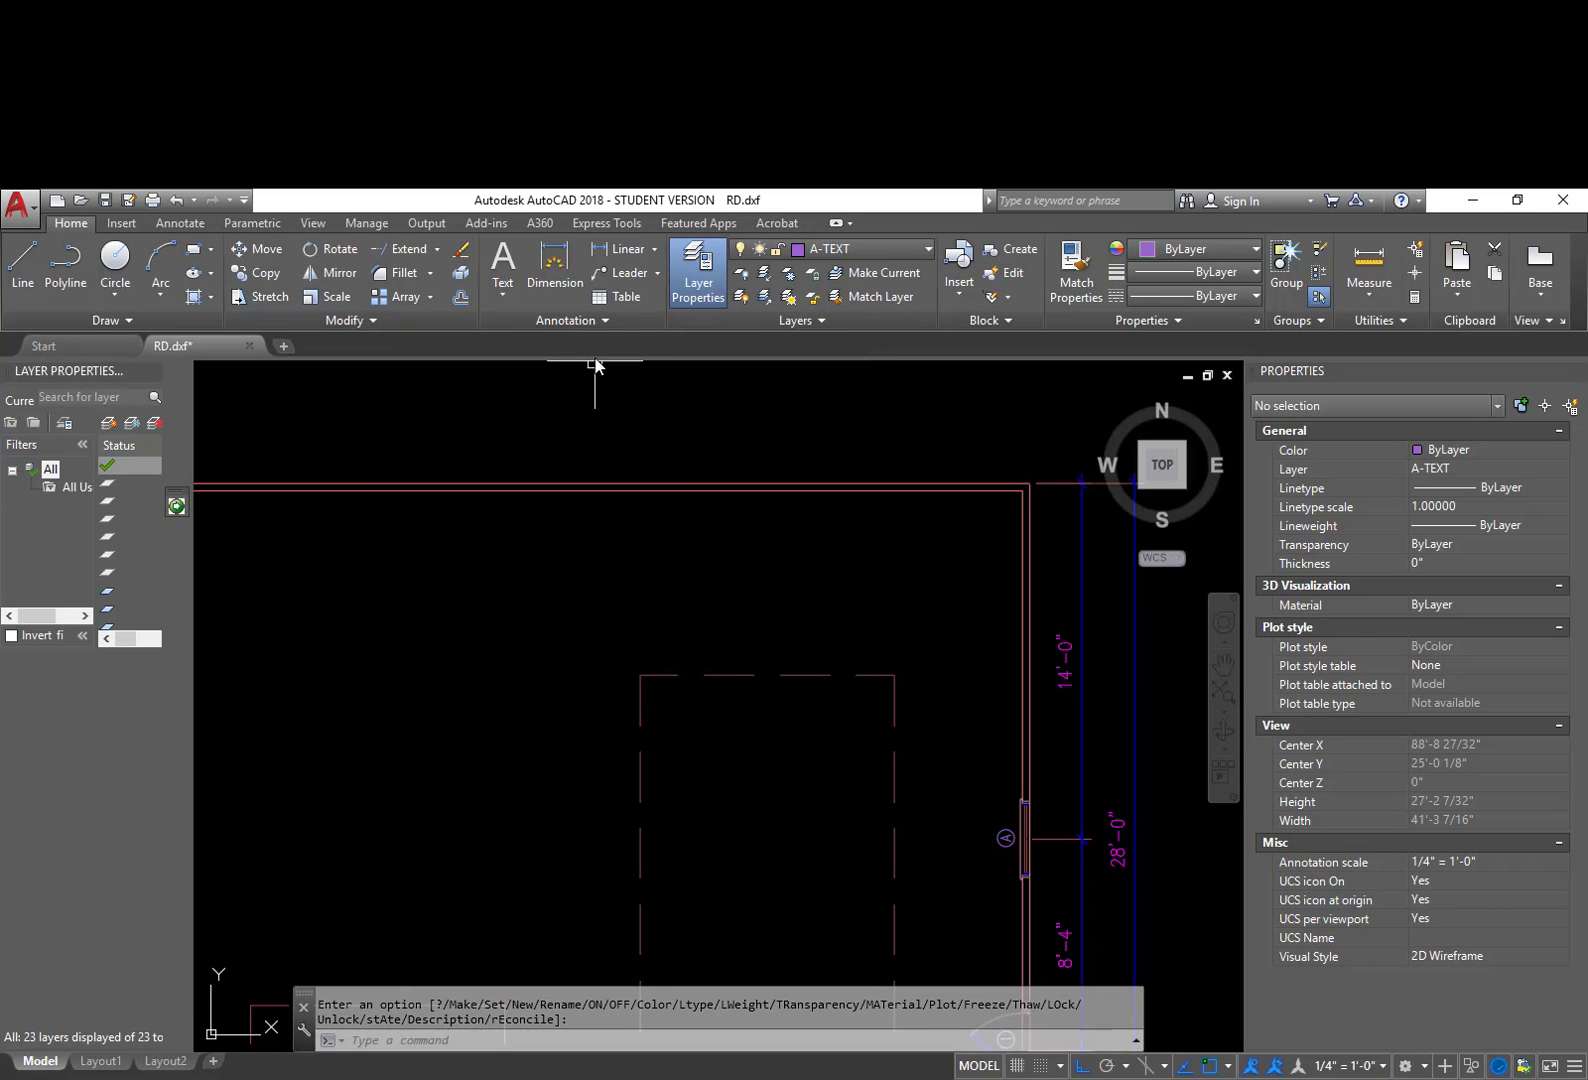
Step: Add a multileader pointing at the inner face of the north wall, landing just inside the garage, with the note 2X4 STUD WALL
left_click(181, 223)
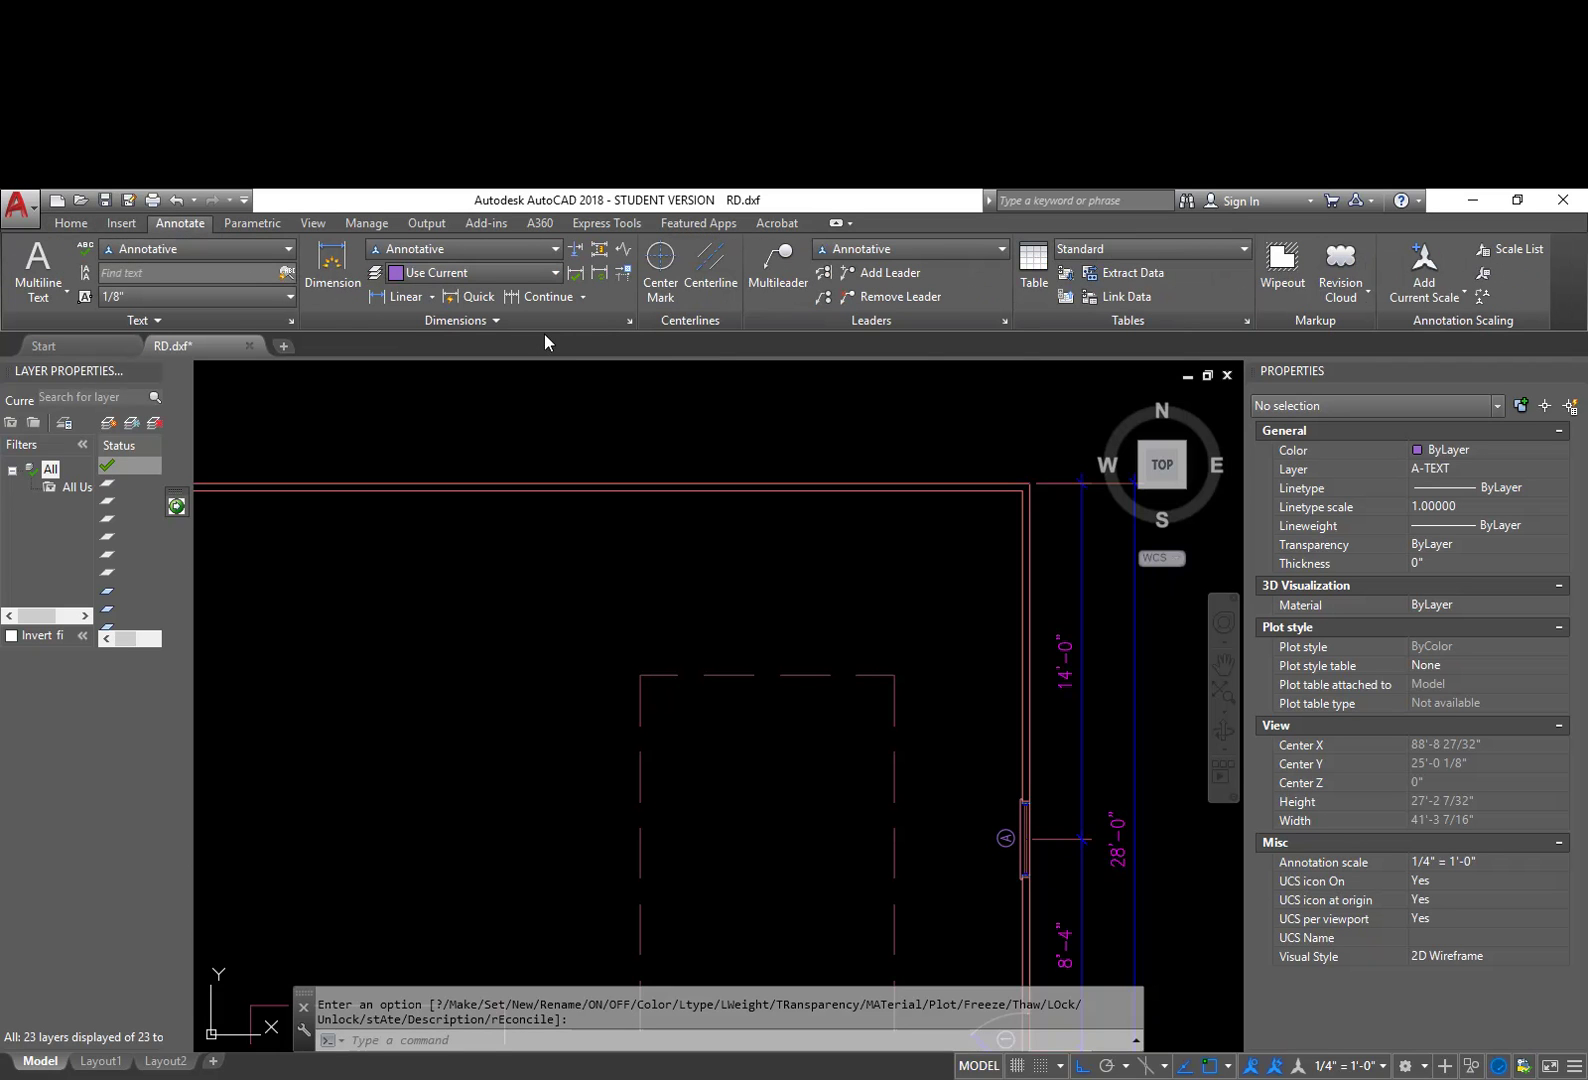
left_click(773, 267)
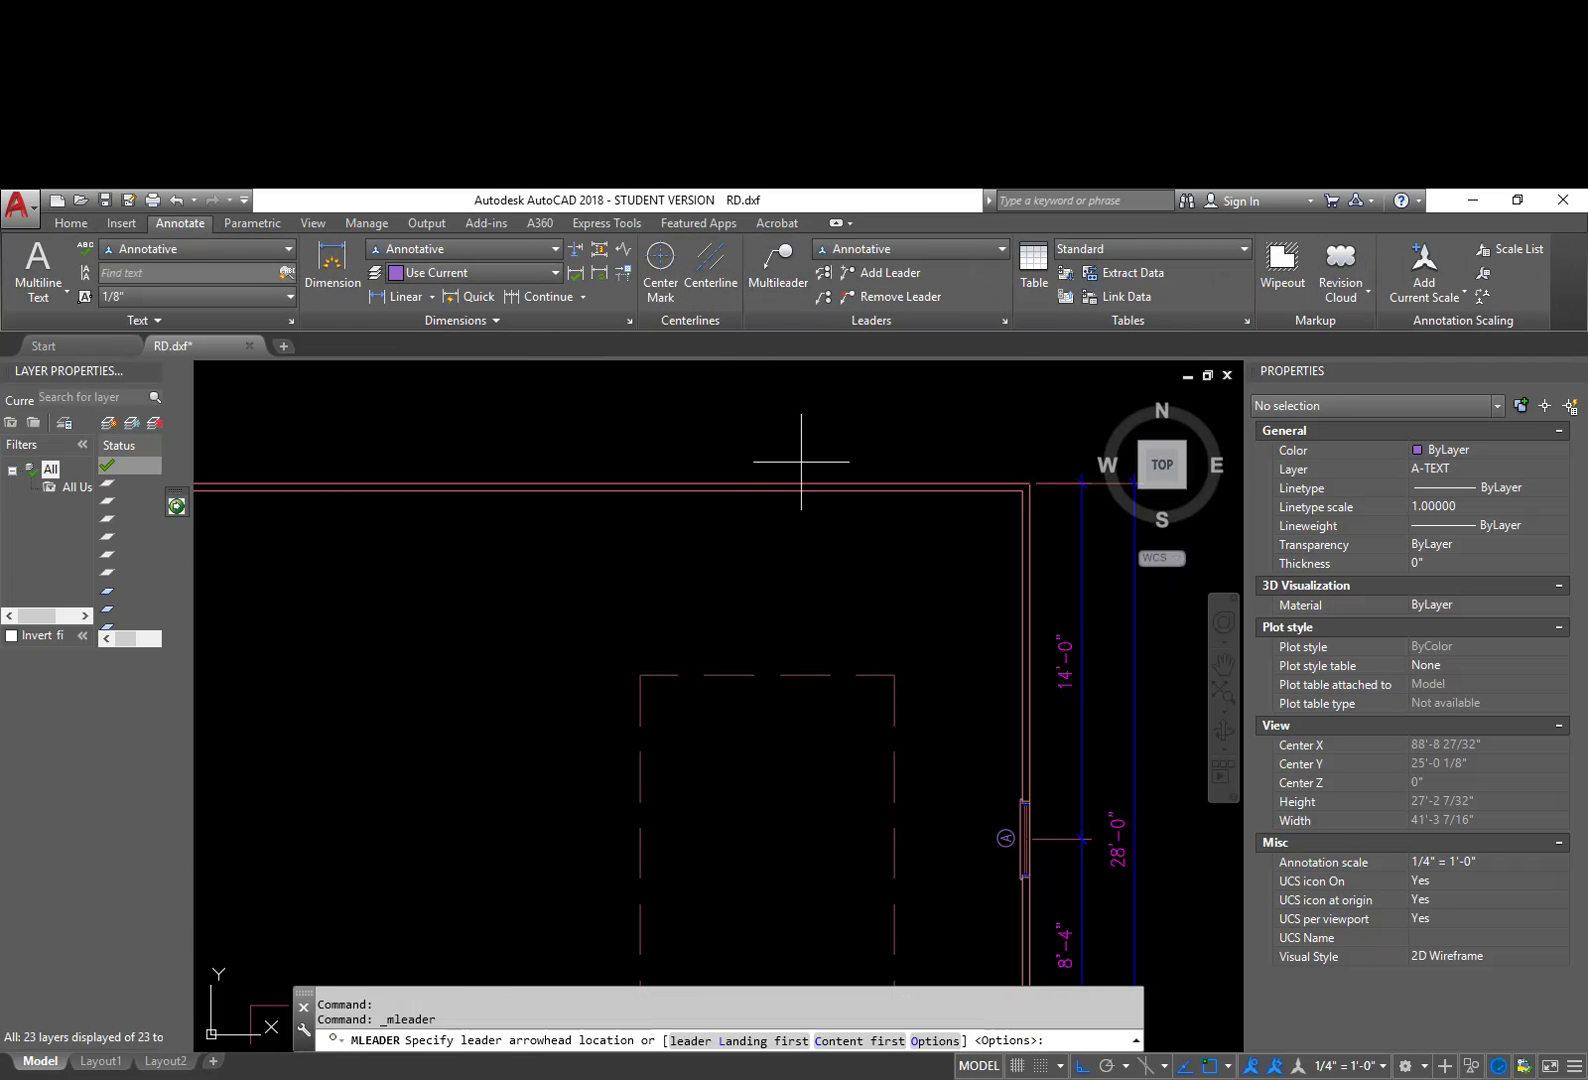
mouse_move(572, 569)
middle_mouse_down()
mouse_move(741, 542)
mouse_move(760, 497)
middle_mouse_up()
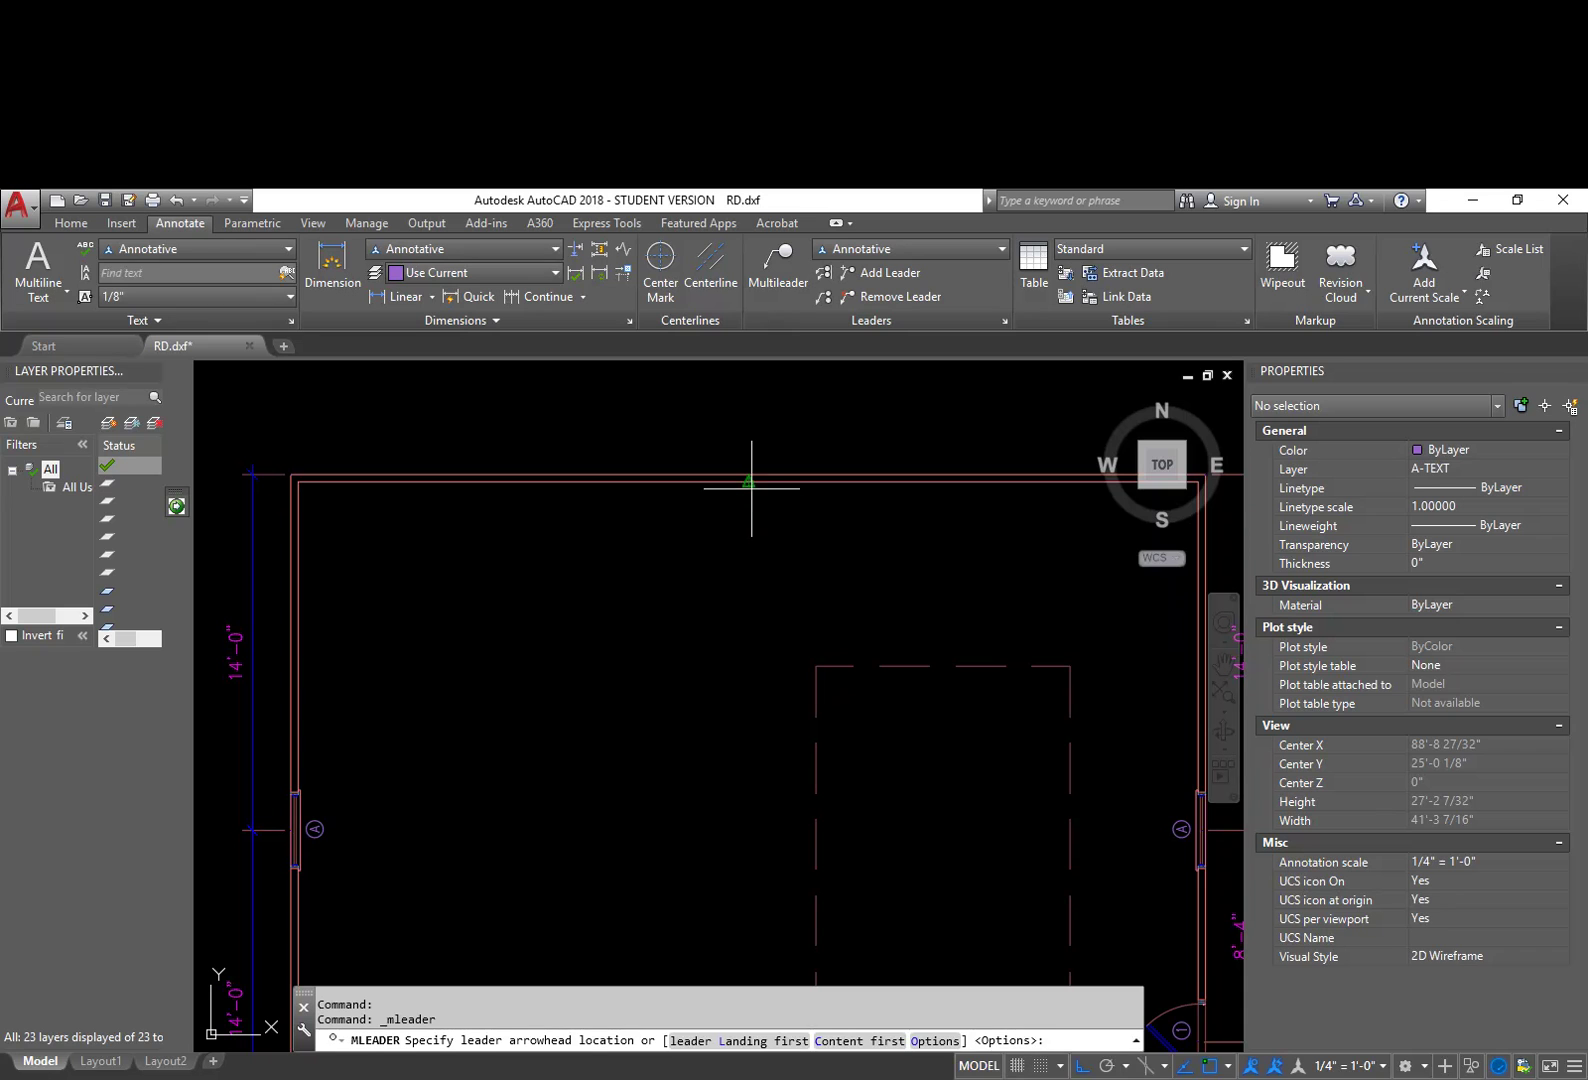
left_click(751, 488)
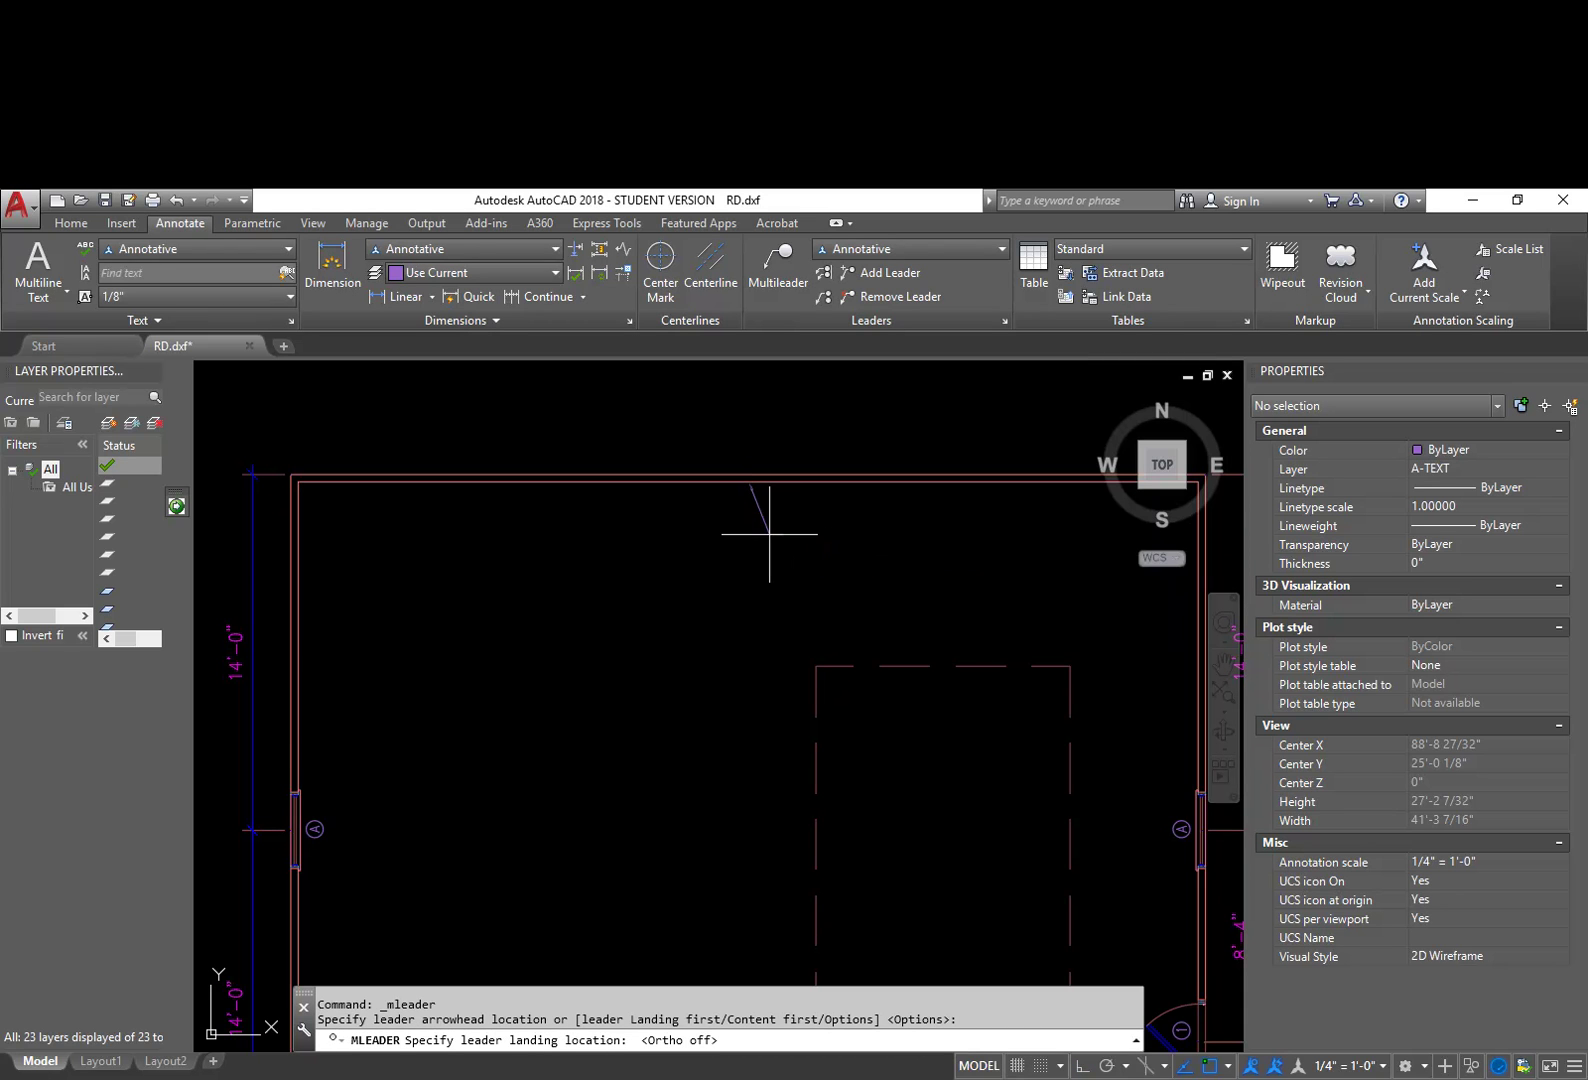
left_click(770, 534)
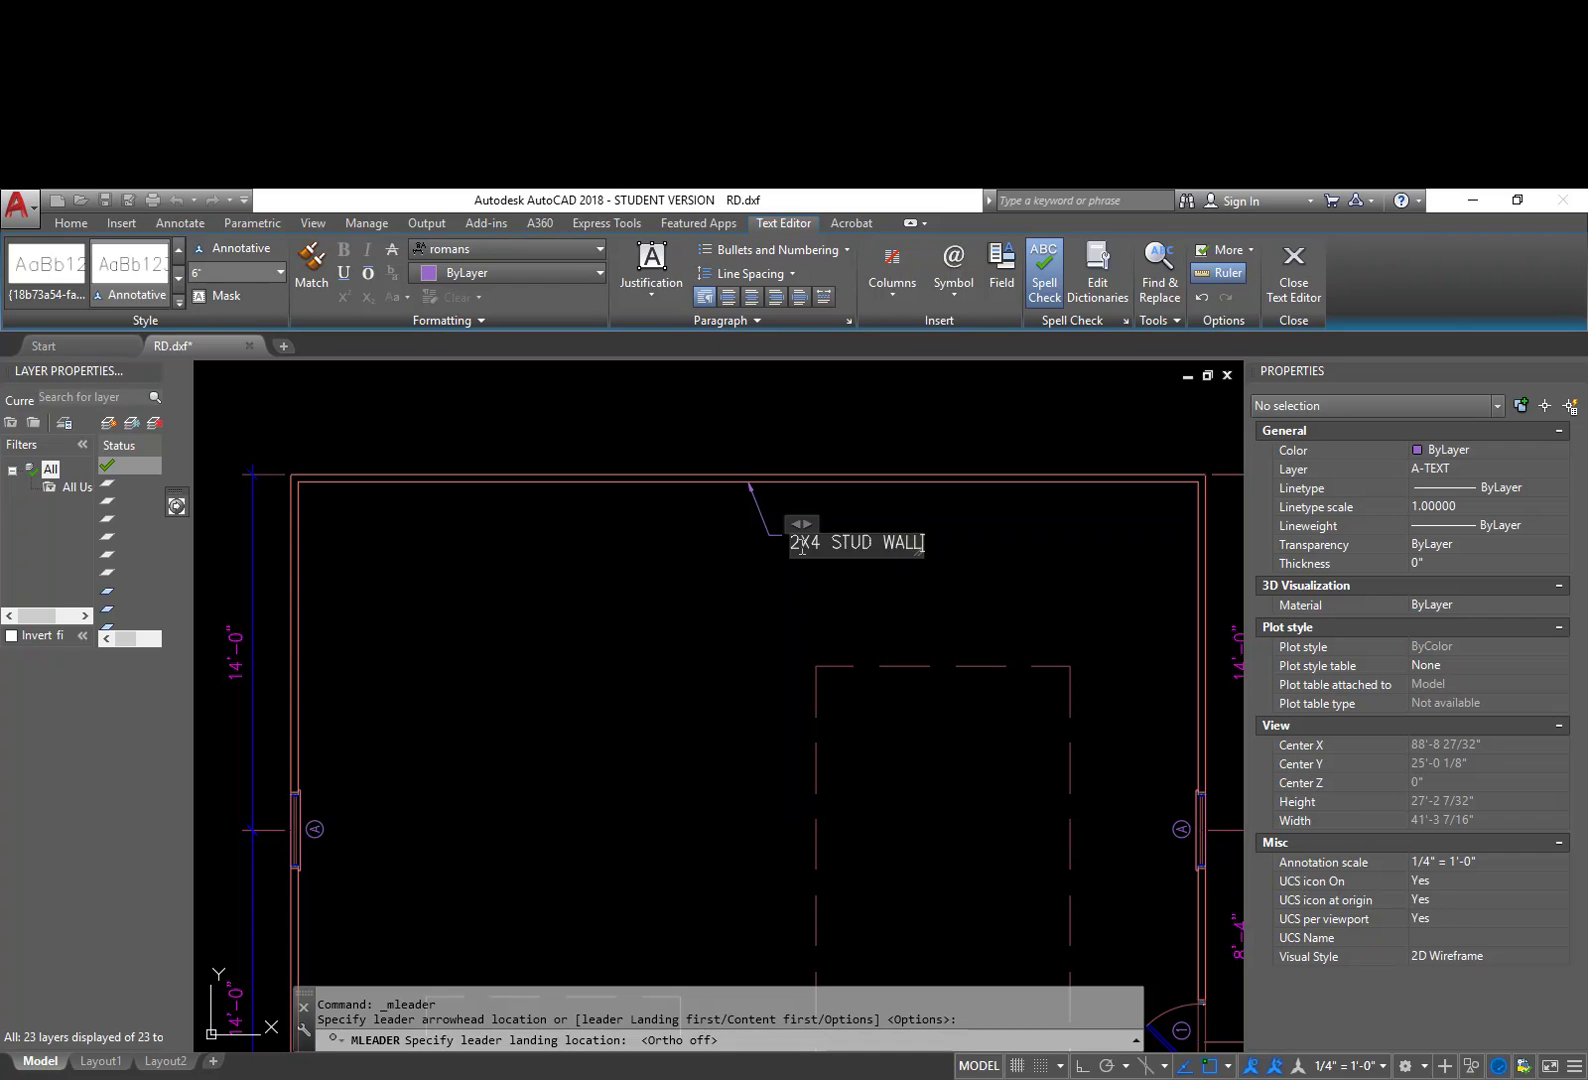
key("Return")
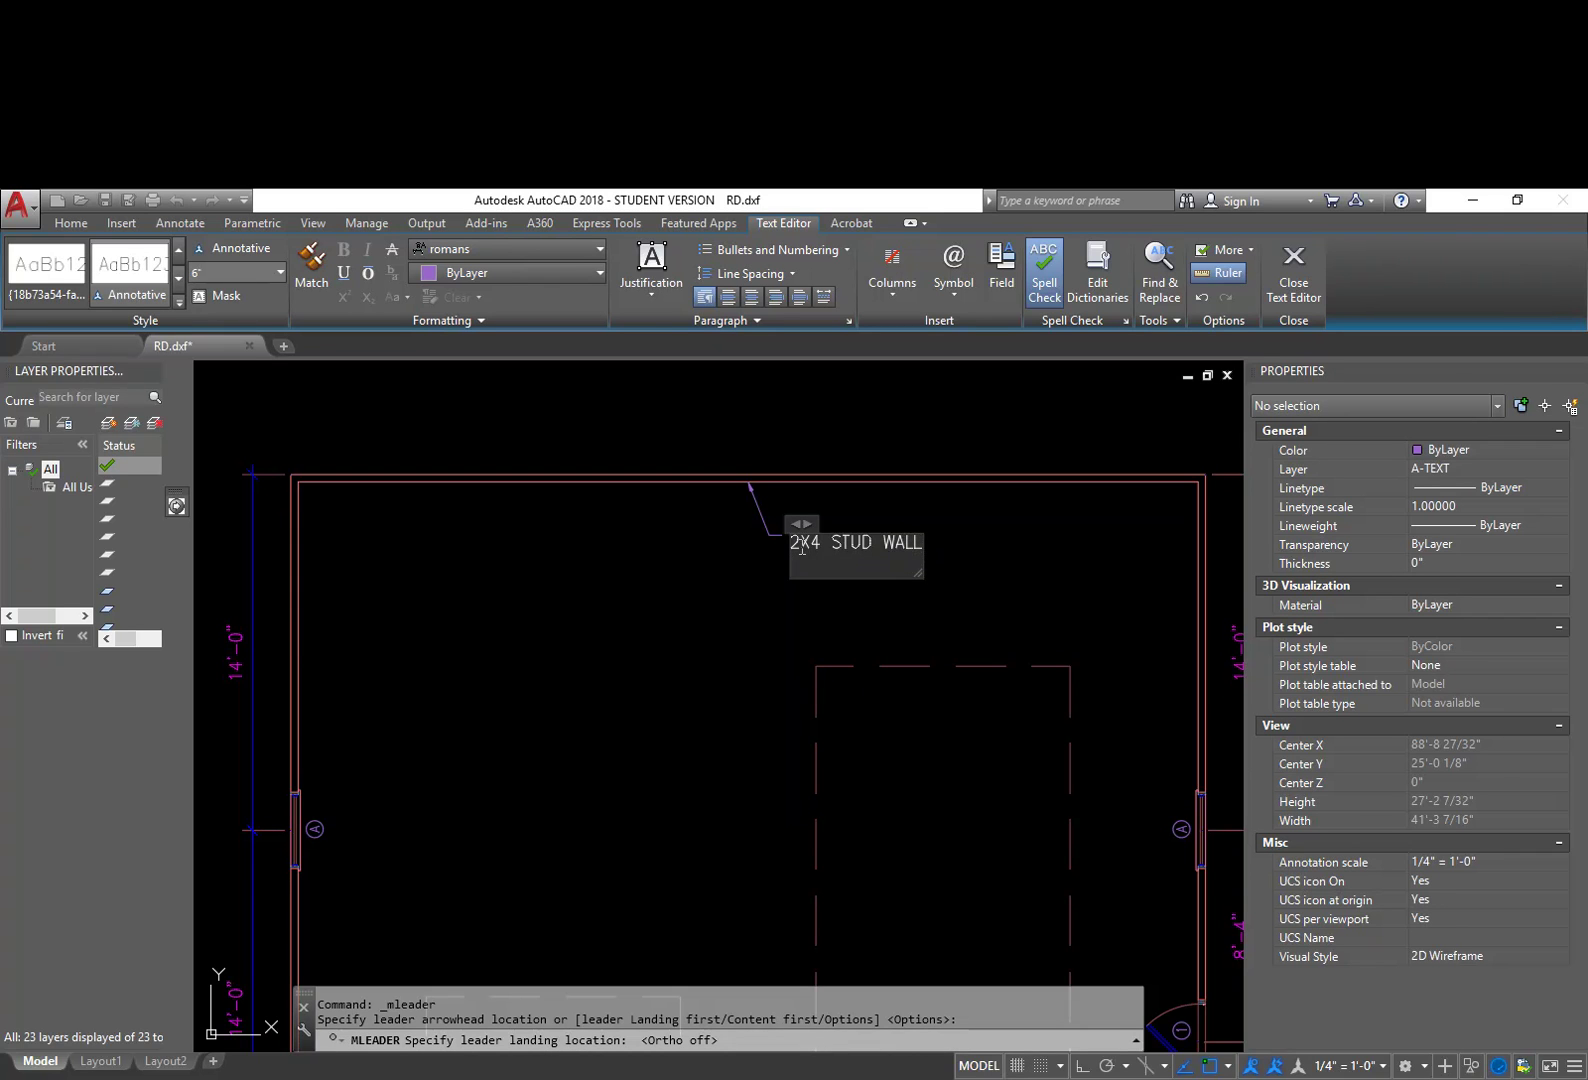
type("@16\"O.C. - TYPICAL")
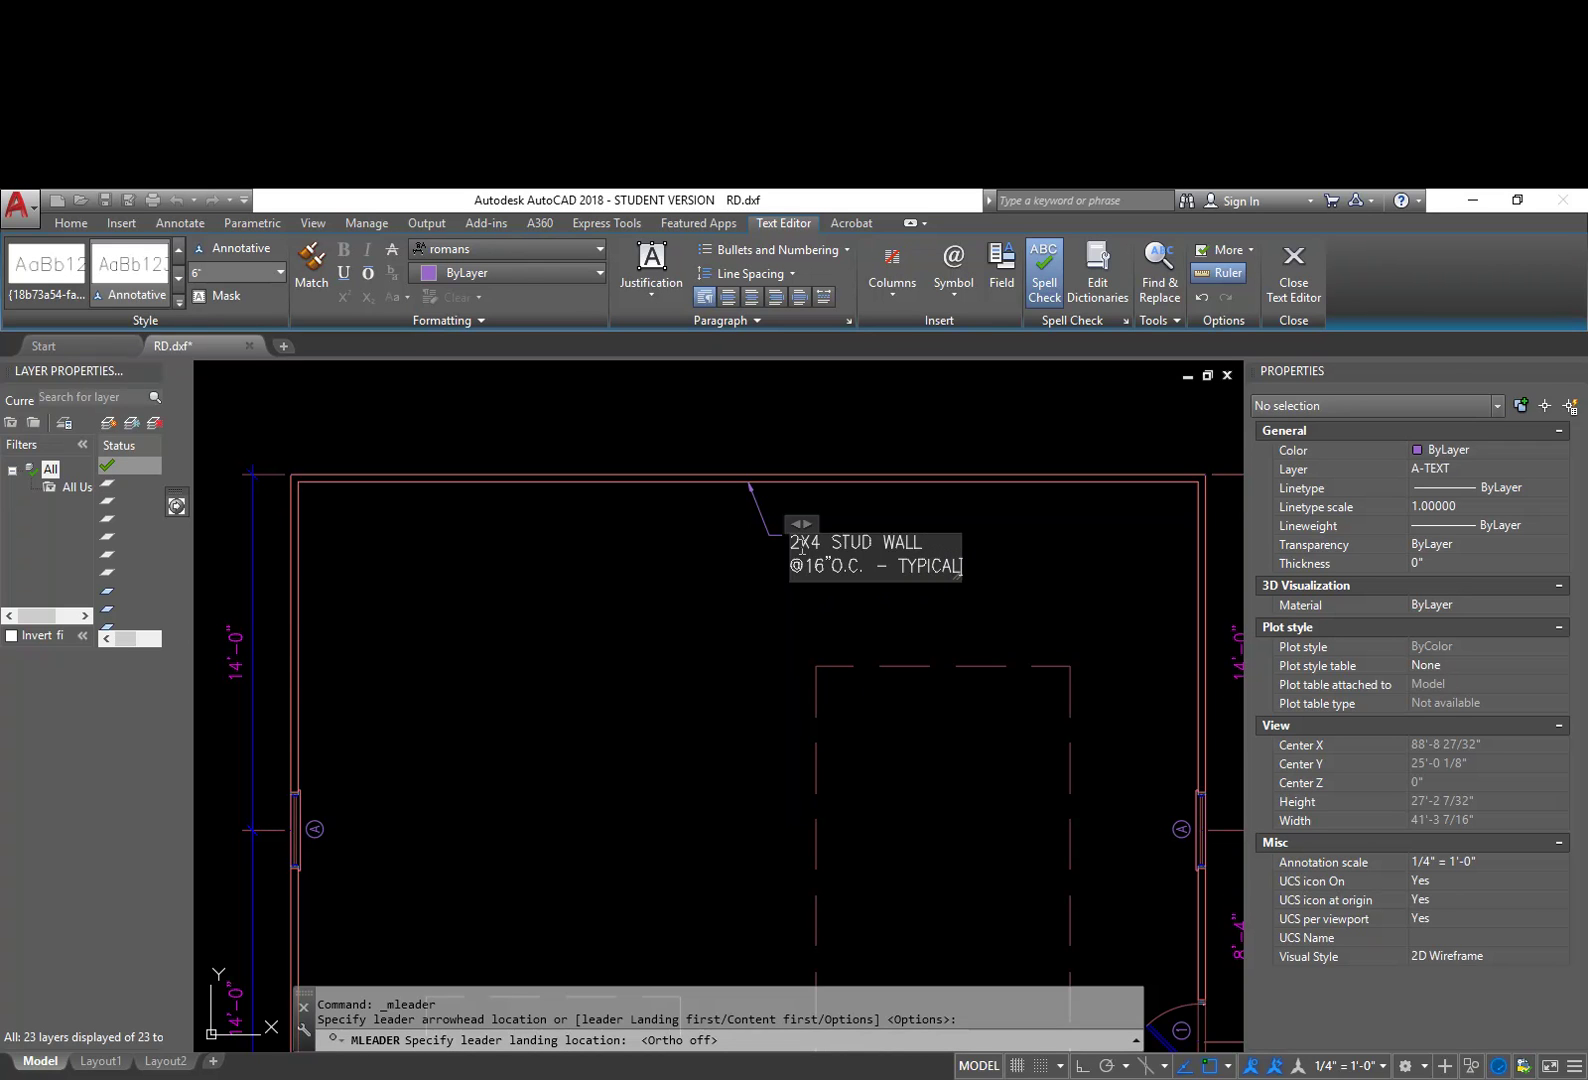
left_click(526, 608)
key("Escape")
key("Escape")
Step: Erase the short dashed outline of the west garage door, tag 3
scroll(881, 671, "down", 2)
middle_click_drag(911, 713, 806, 532)
middle_click_drag(833, 618, 850, 670)
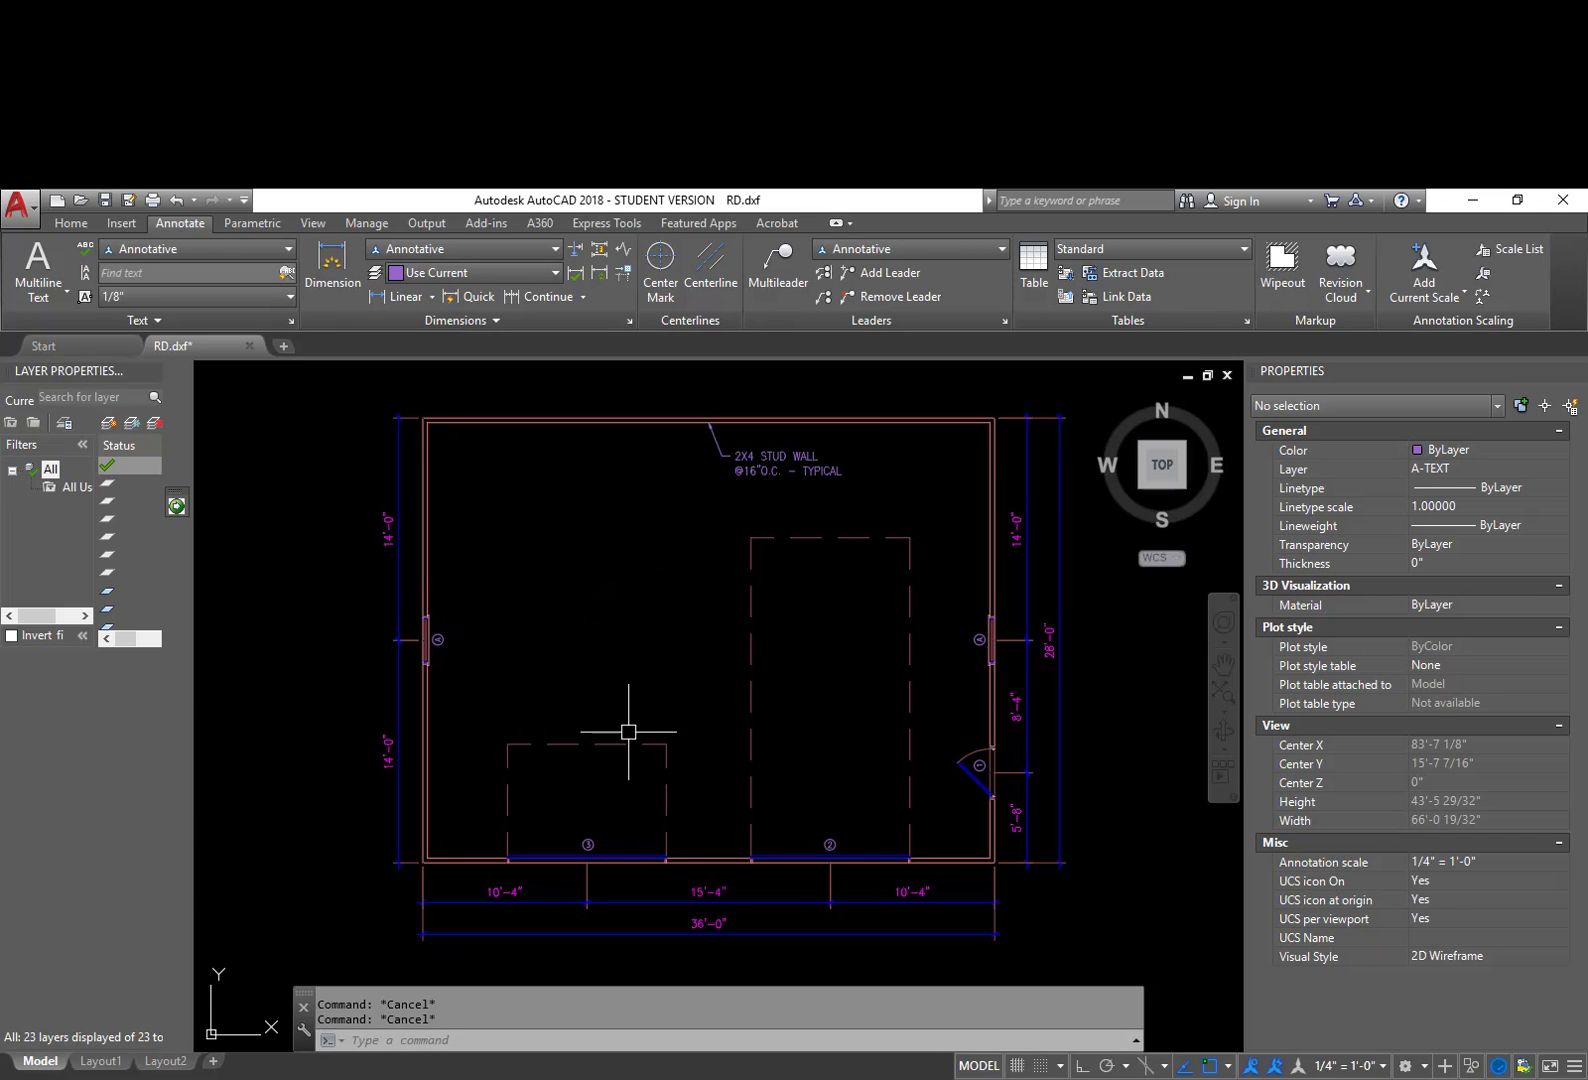
middle_click_drag(631, 727, 773, 673)
type("e")
key("Return")
left_click(846, 715)
left_click(646, 654)
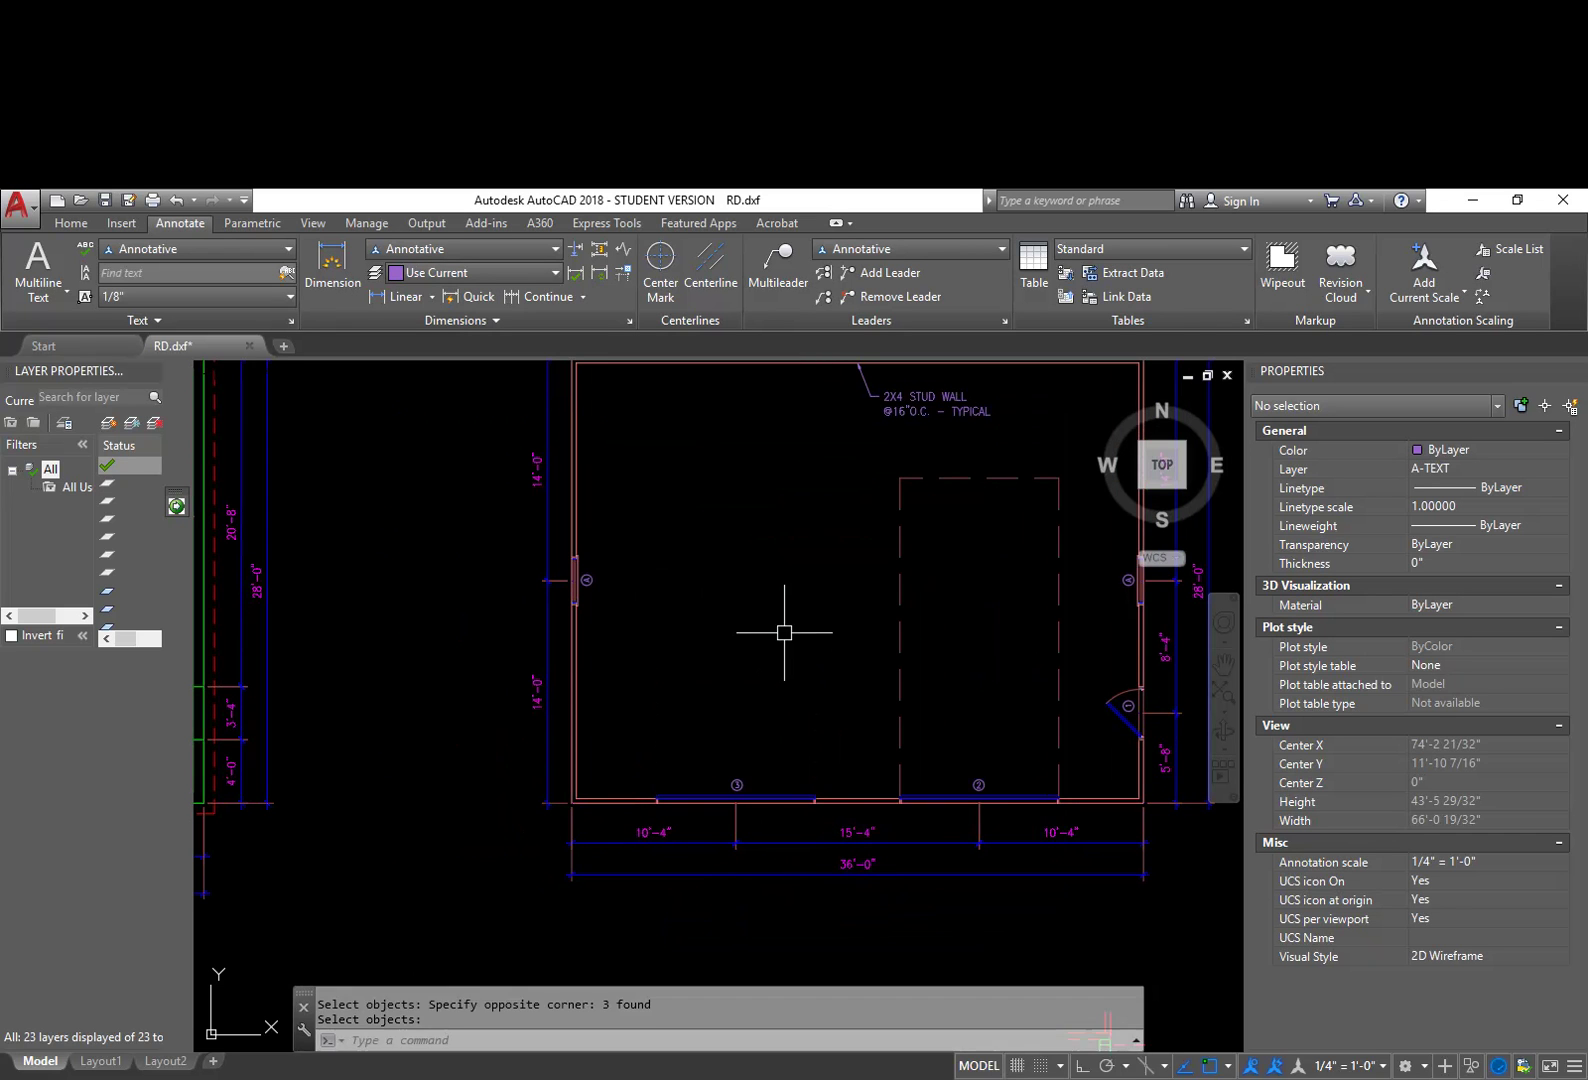
key("Return")
Step: Copy the tall dashed outline of the east garage door from that door's midpoint to the midpoint of the west garage door
type("cp")
key("Return")
left_click(1084, 590)
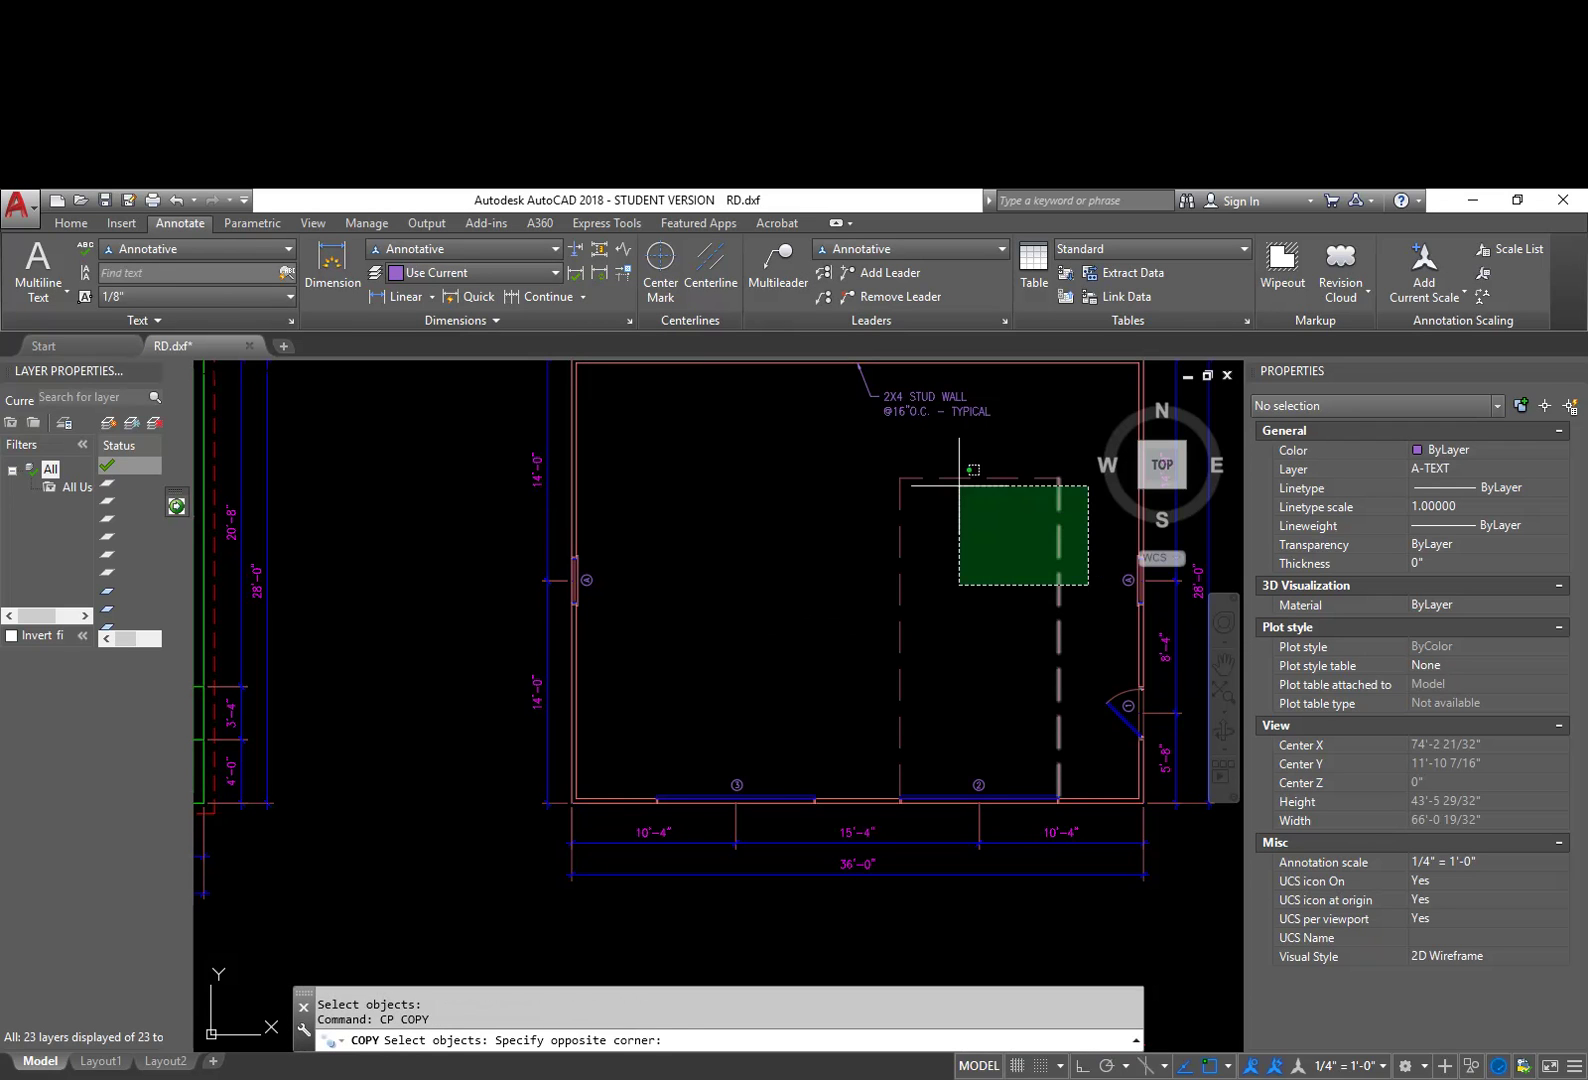
left_click(826, 419)
key("Return")
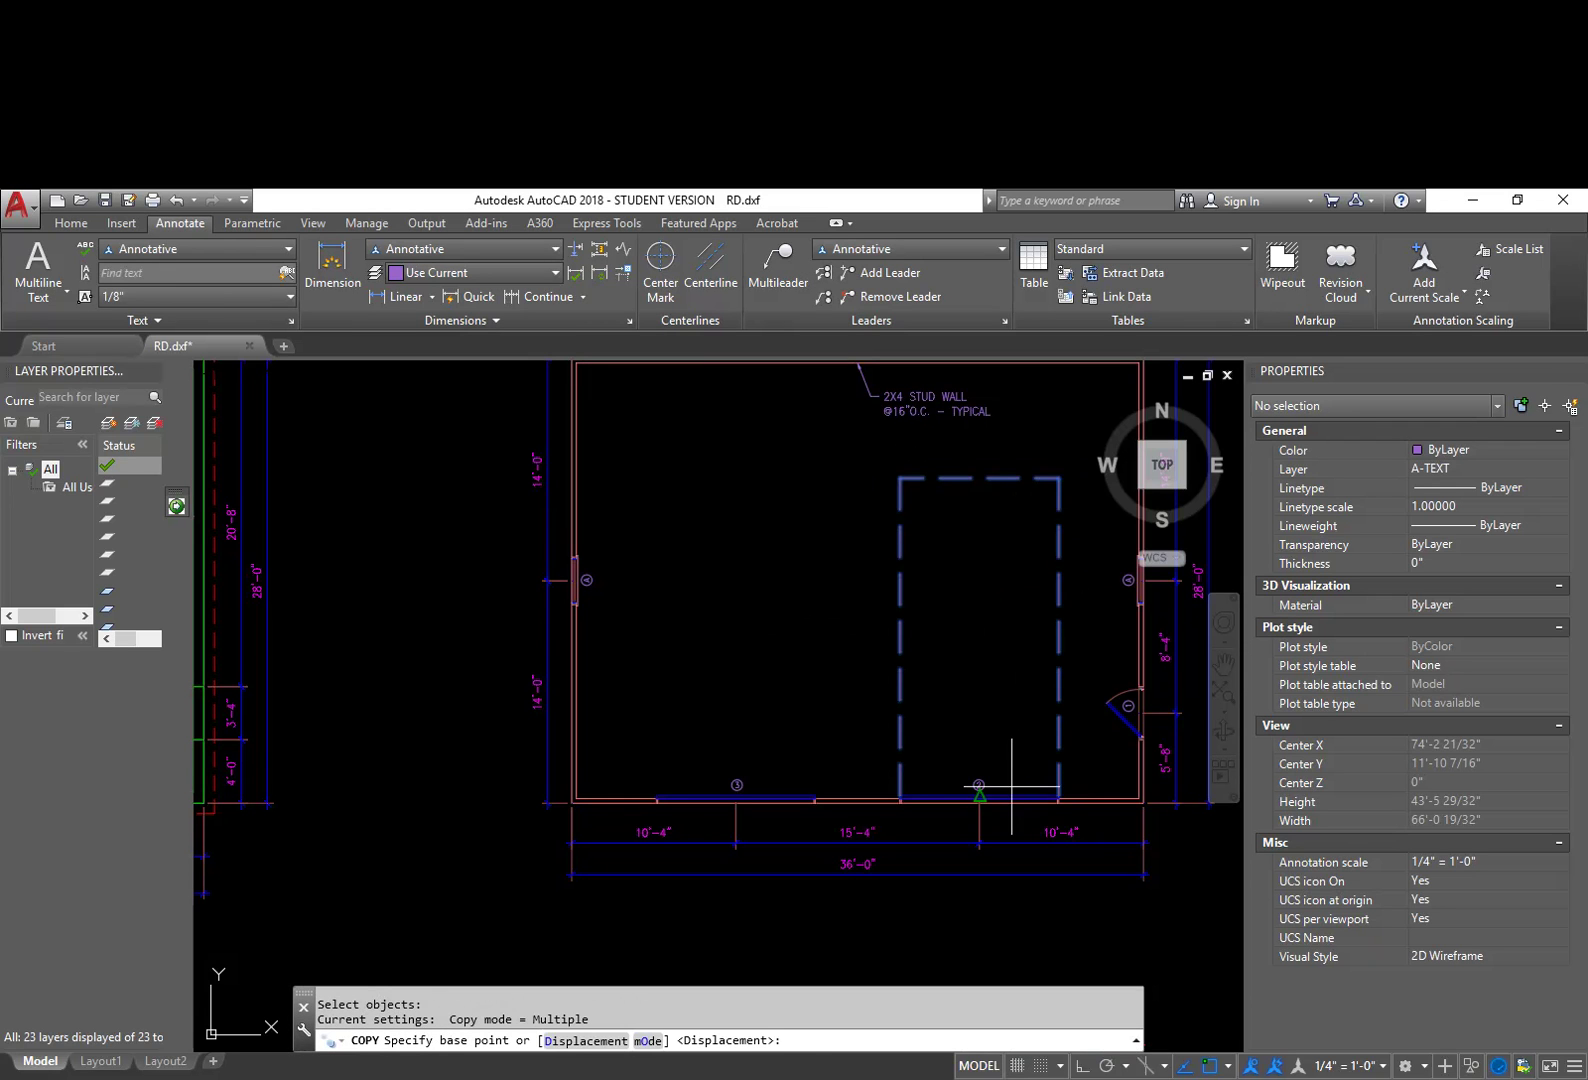
left_click(1011, 787)
key("Escape")
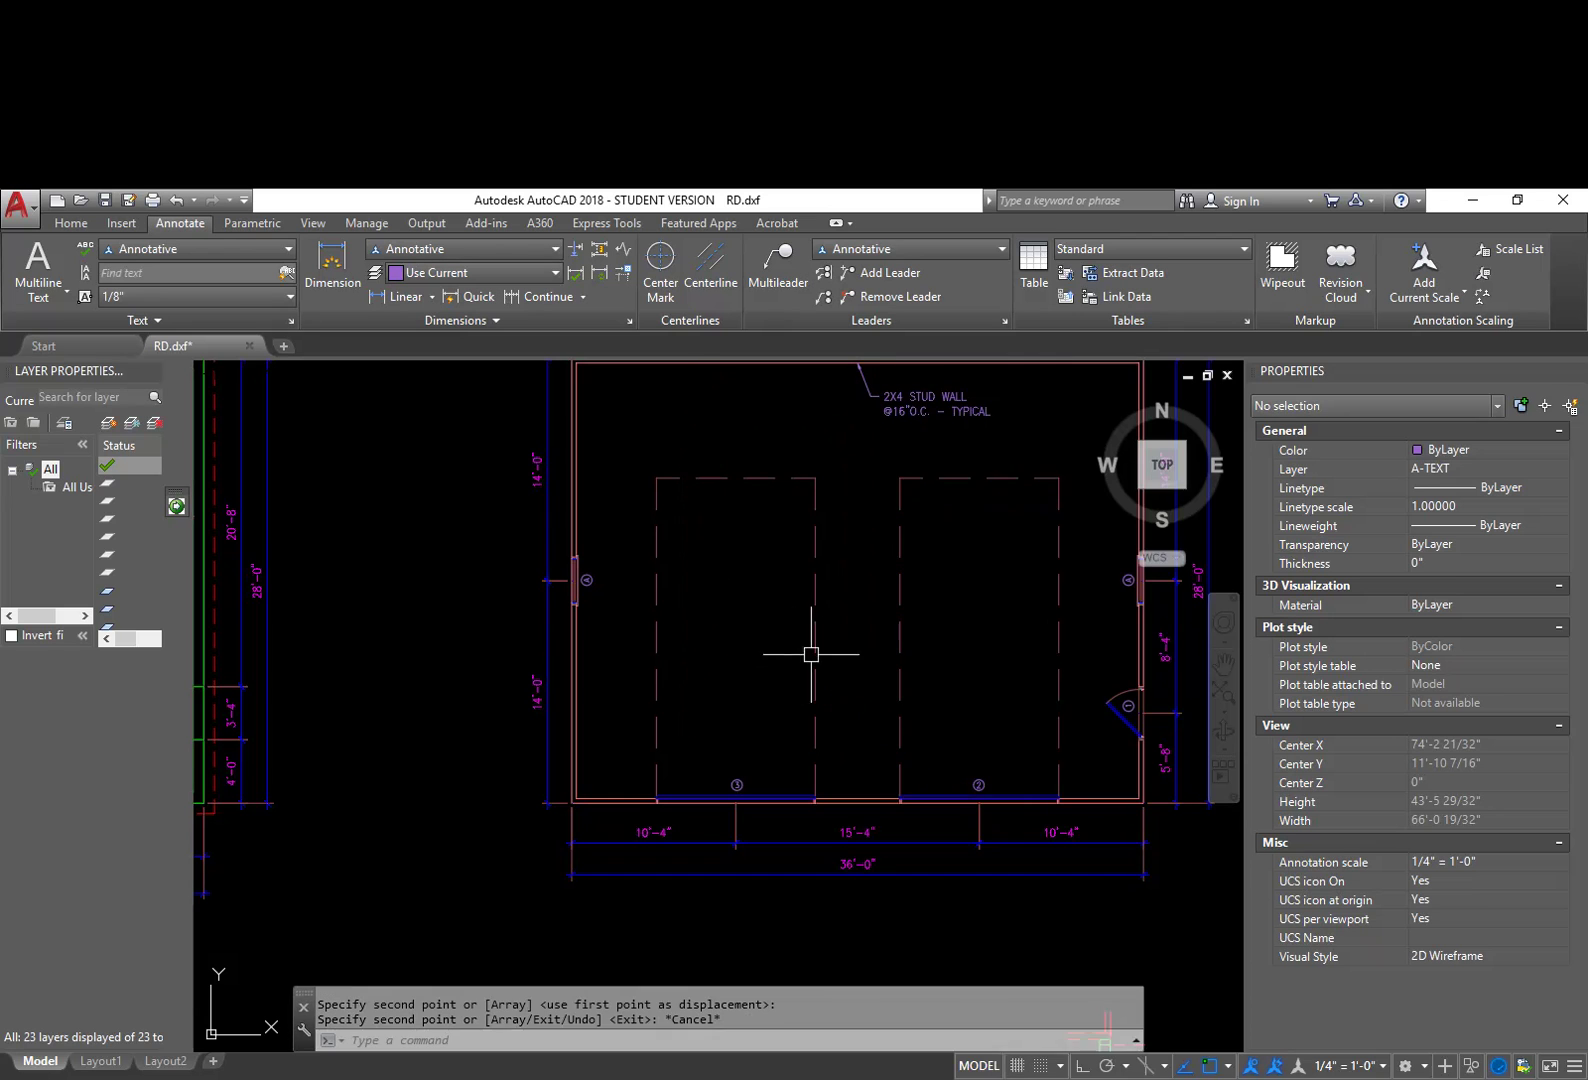
scroll(815, 659, "down", 2)
middle_click_drag(800, 653, 817, 596)
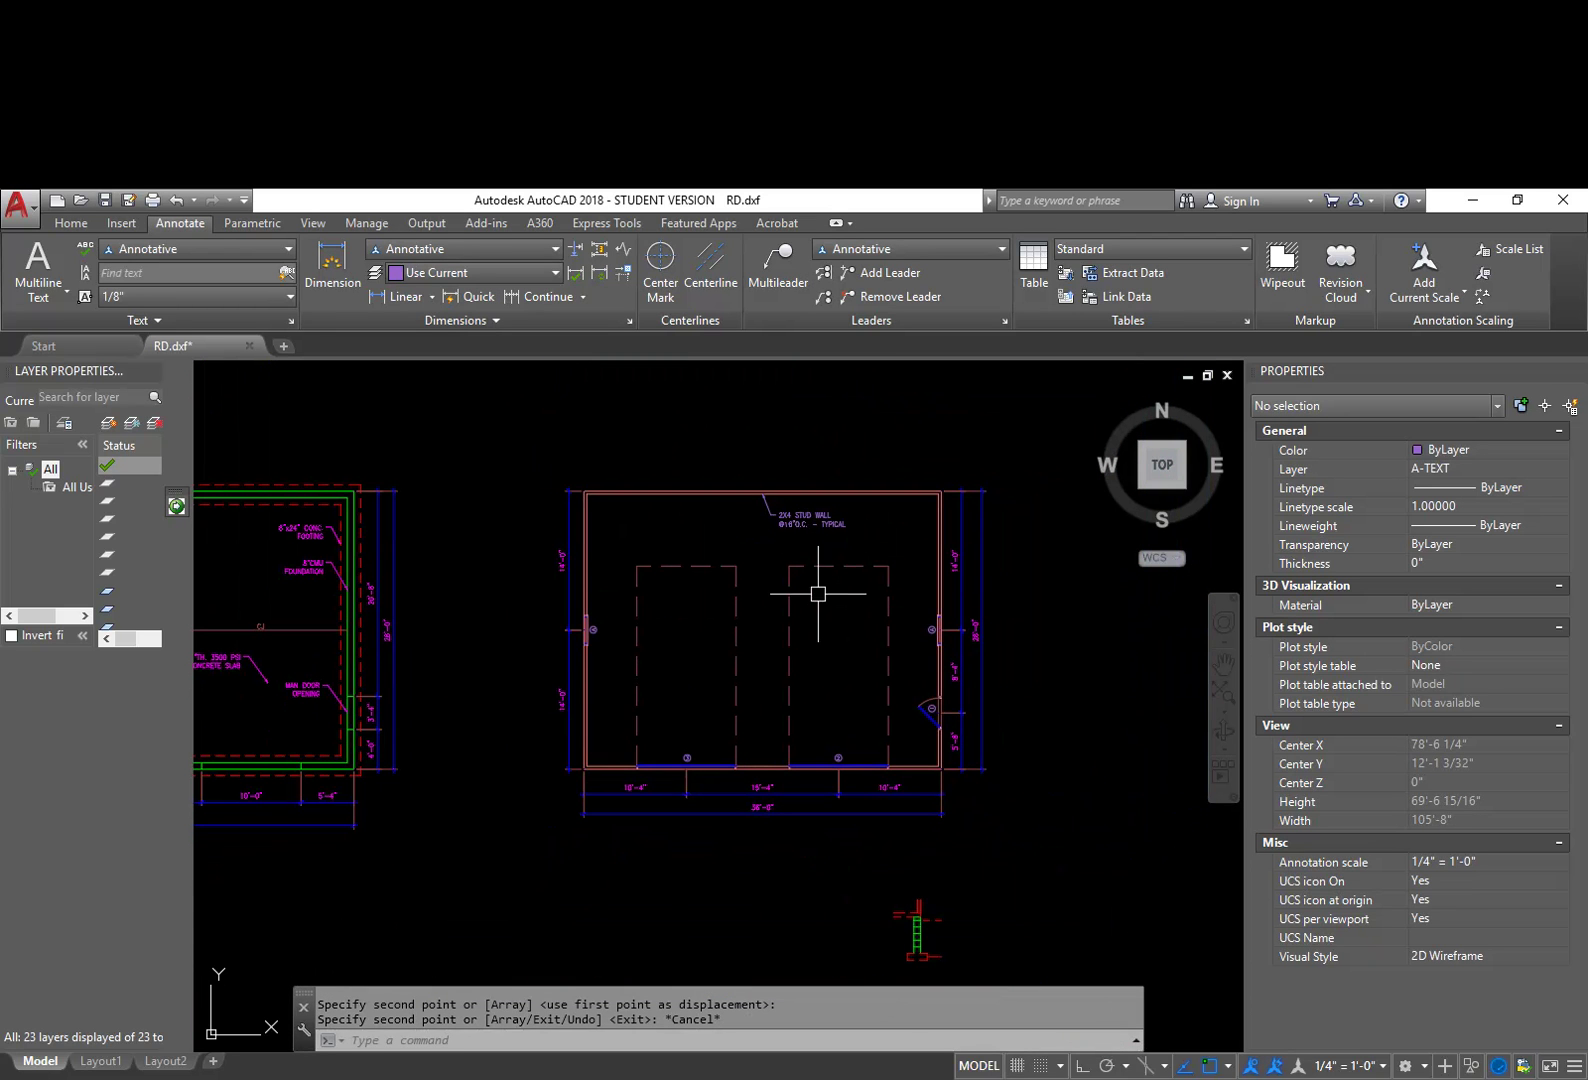